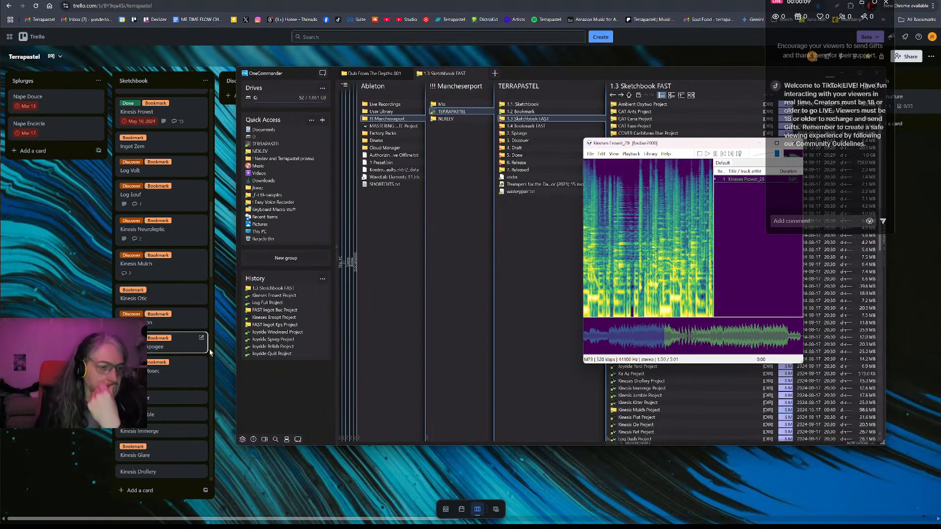
Move the Kinesis Frowst card from the Sketchbook list to the Draft list and open its details.
scroll(190, 372, down, 3)
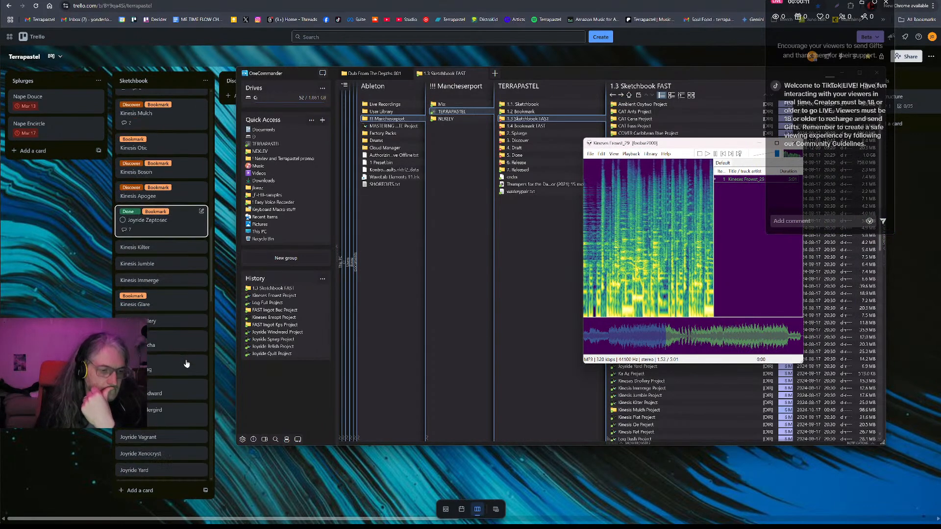
scroll(175, 336, up, 4)
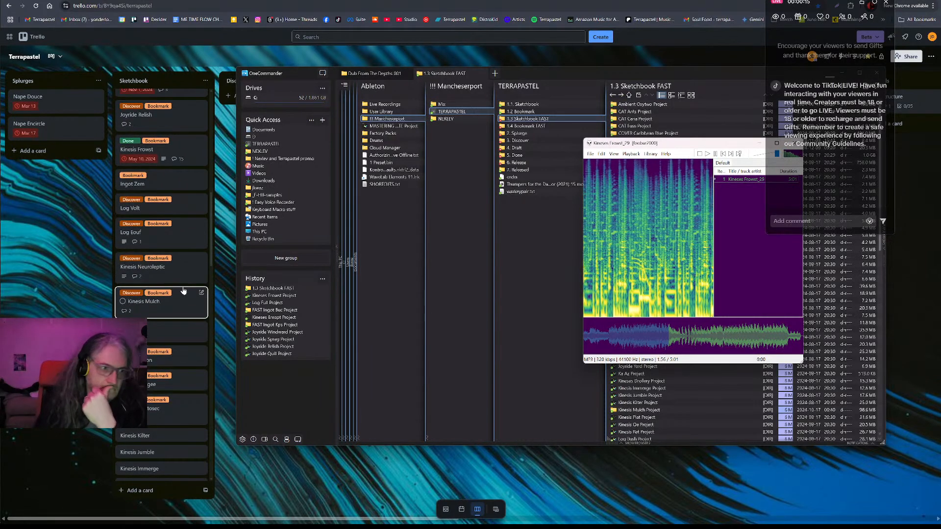
scroll(183, 291, up, 2)
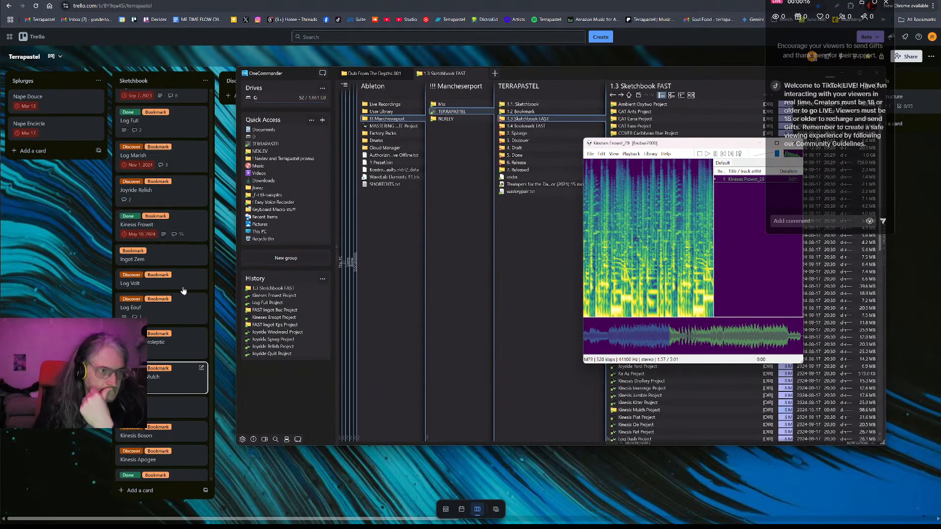
click(176, 228)
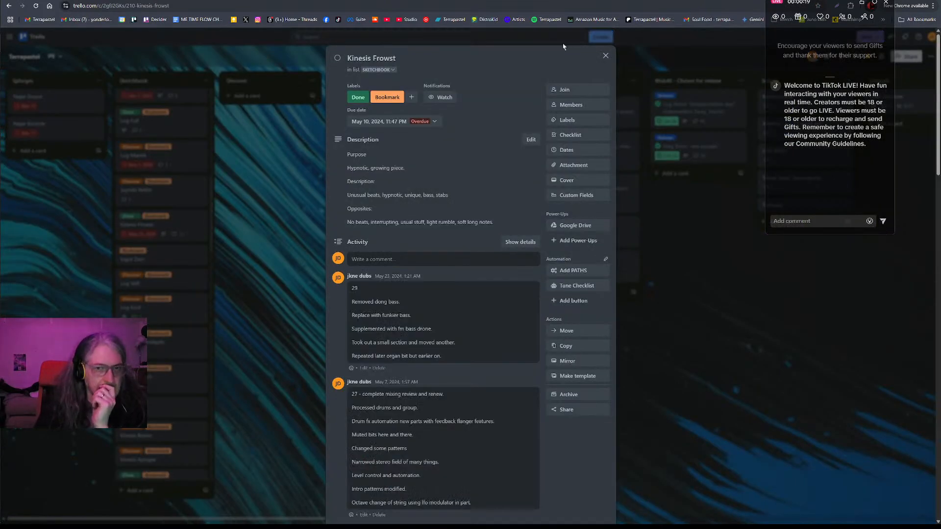
click(606, 57)
mouse_move(167, 226)
mouse_down()
mouse_move(302, 179)
mouse_move(376, 122)
mouse_move(431, 196)
mouse_move(385, 104)
mouse_up()
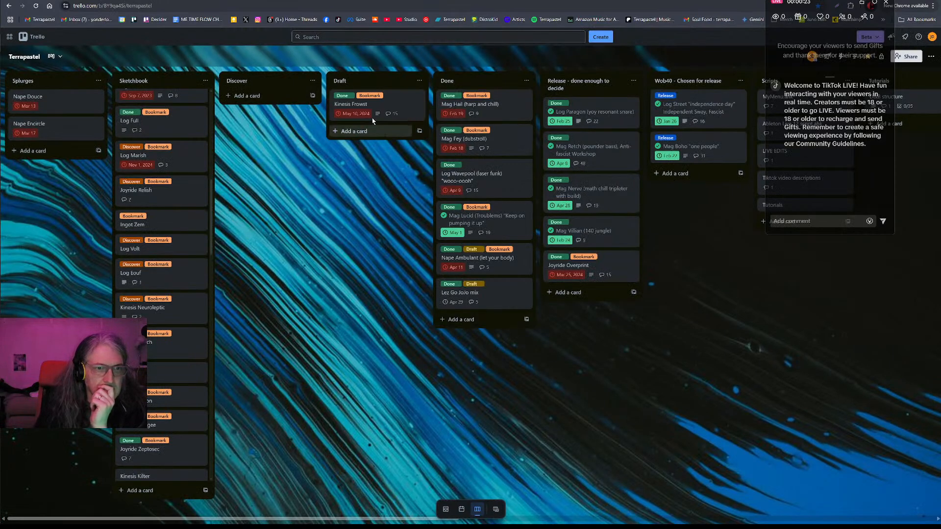
click(385, 104)
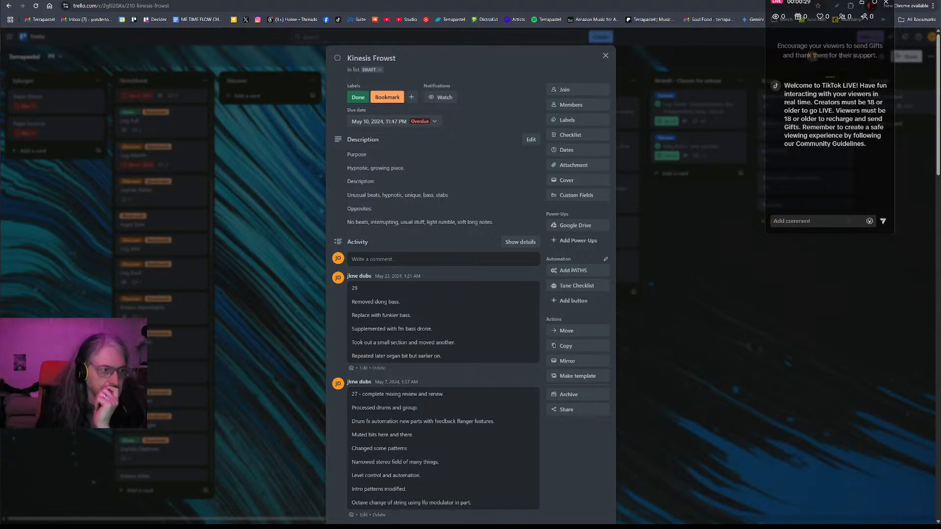
Switch to OneCommander and open the Kineses Frowst Project folder inside 1.4 Bookmark FAST.
key(alt+Tab)
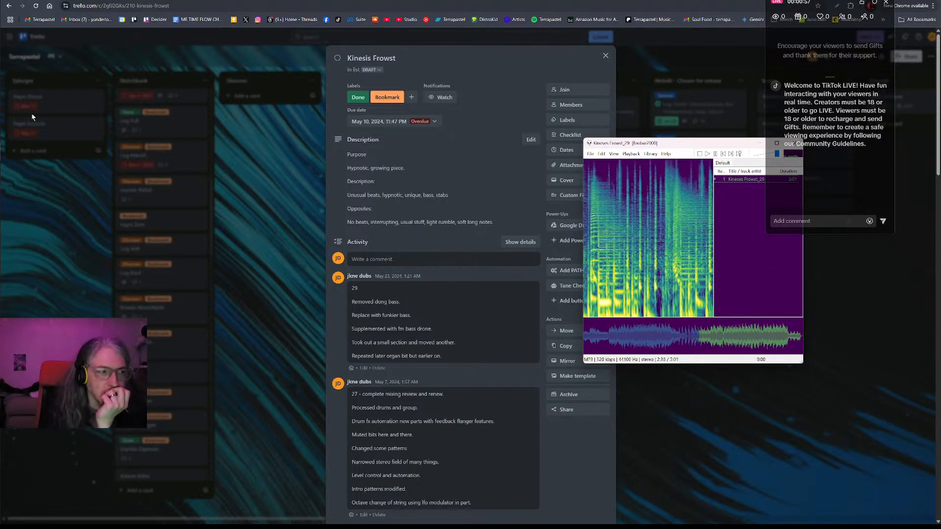
key(alt+Tab)
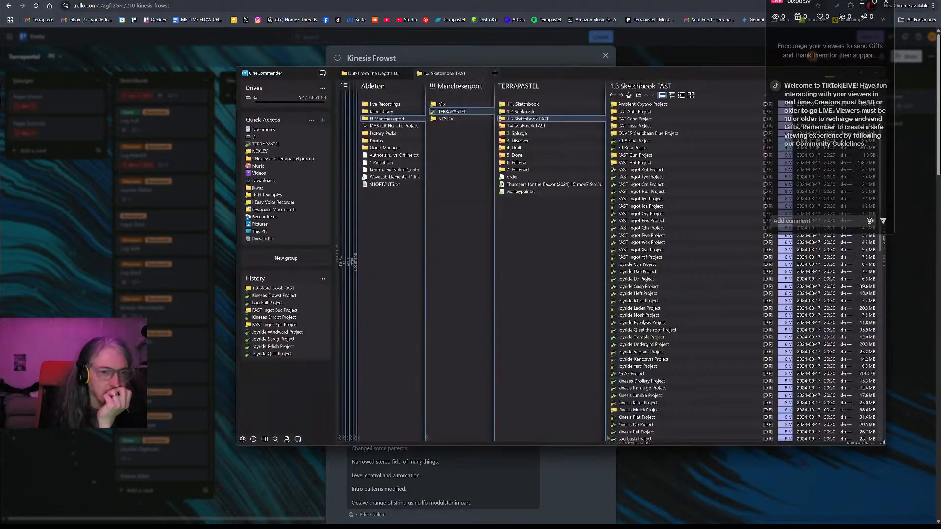
key(alt+Tab)
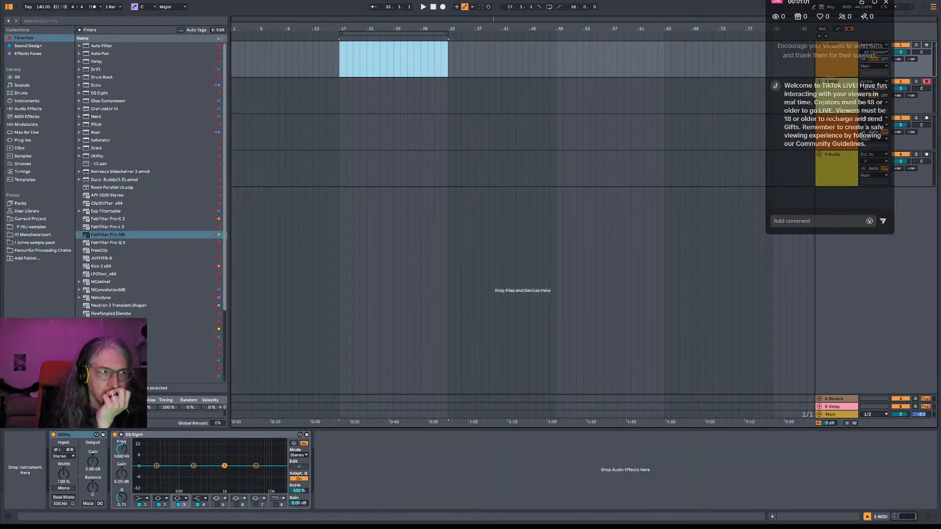
key(alt+Tab)
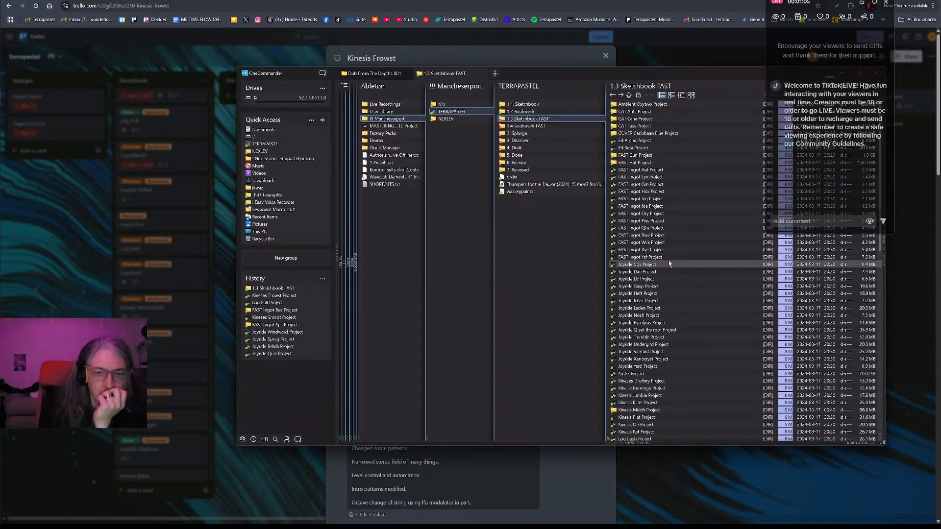
click(534, 126)
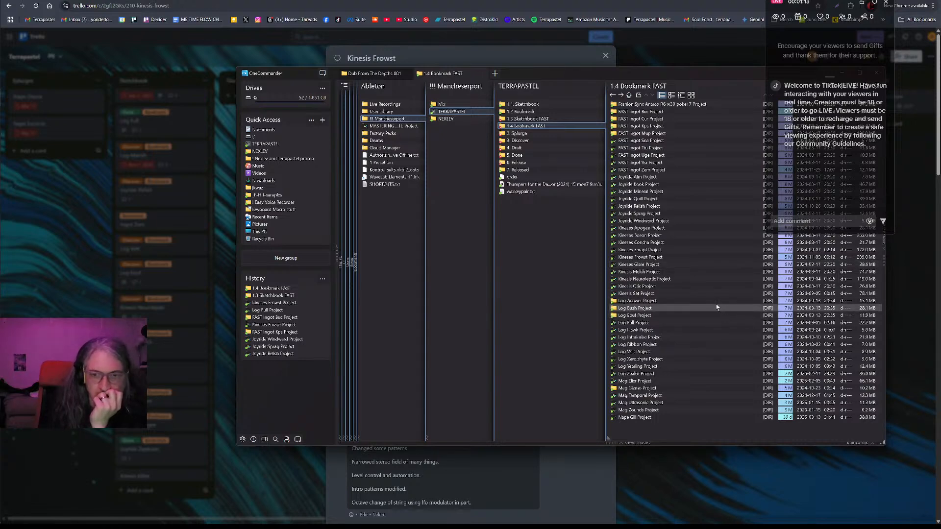
key(alt+Tab)
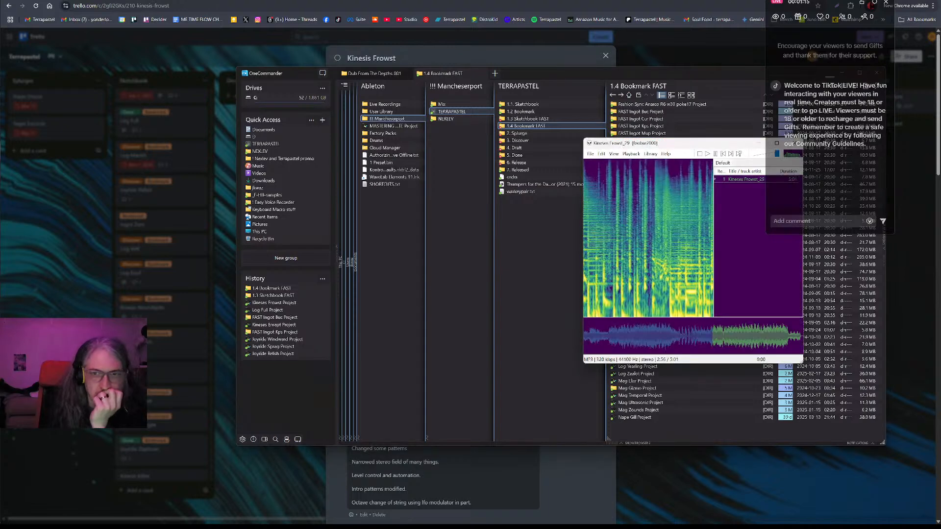
key(alt+Tab)
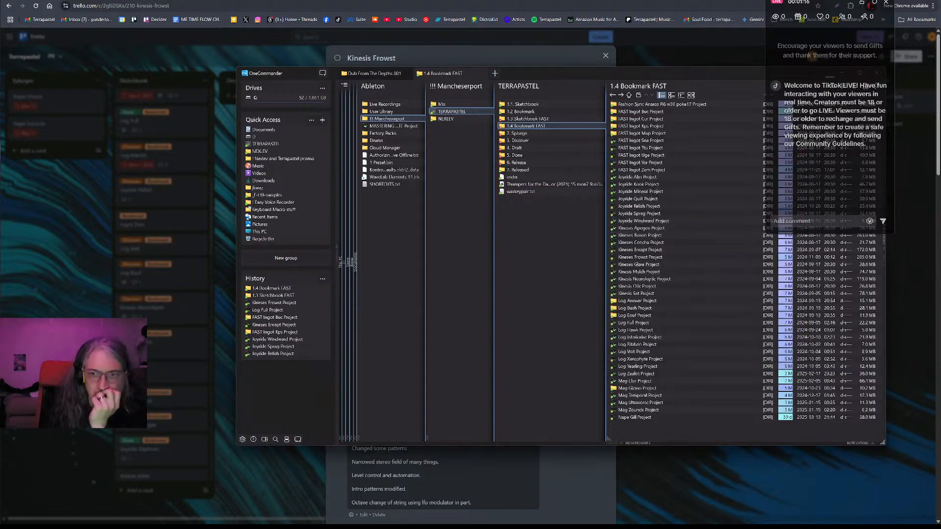
click(658, 258)
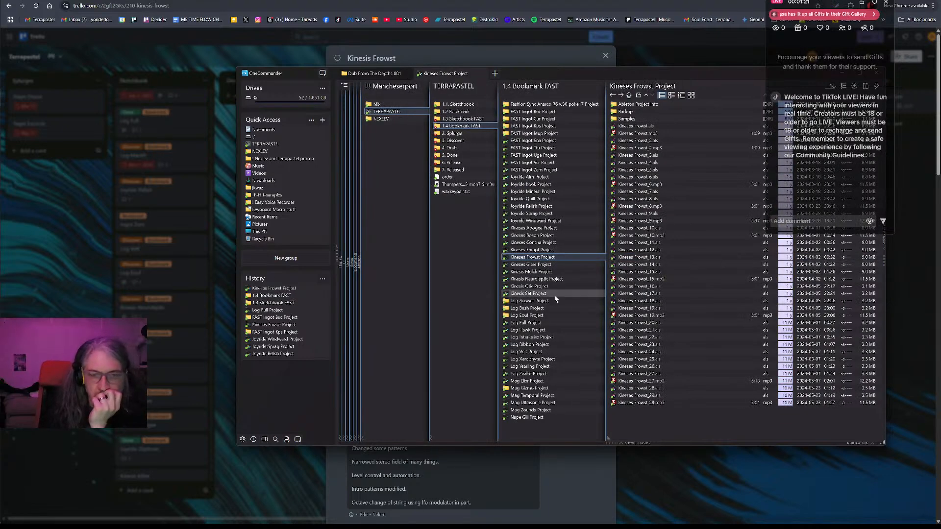
Open the Kineses Frowst_29.als set and switch to Ableton Live.
double_click(655, 397)
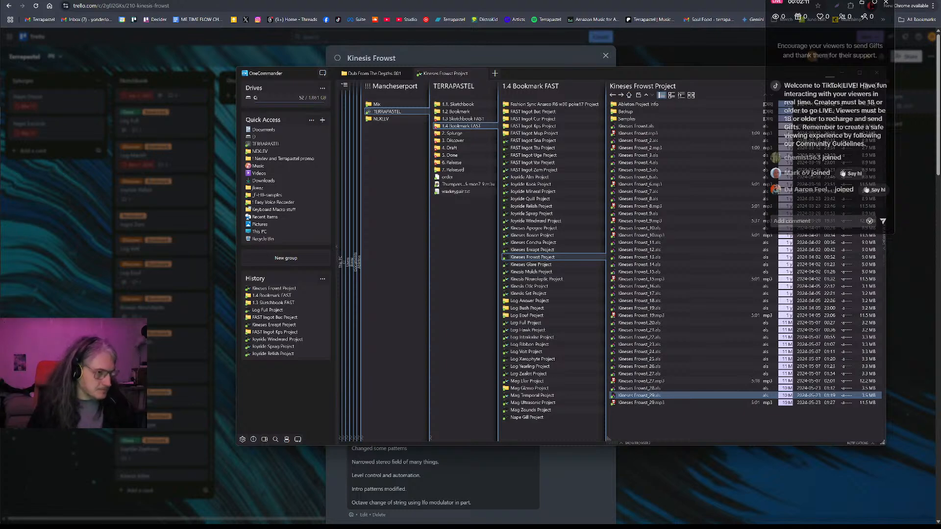
key(alt+Tab)
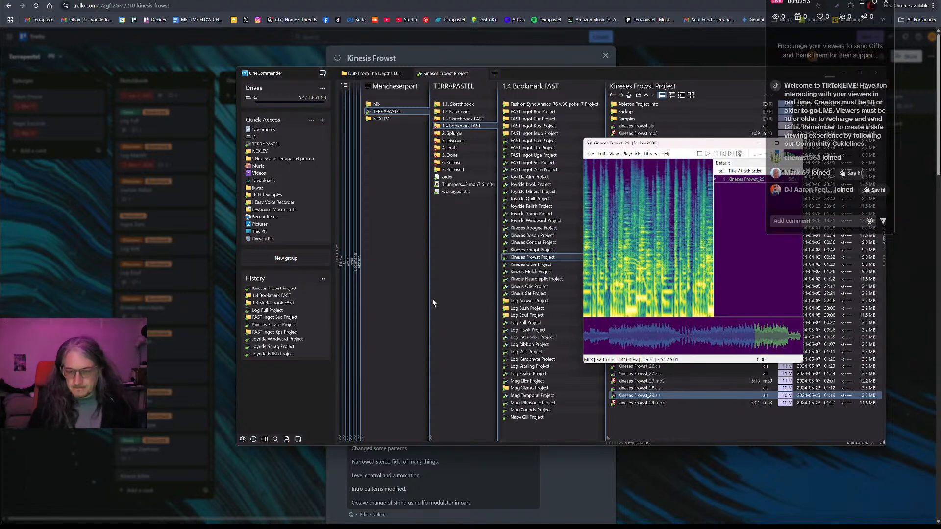
click(154, 118)
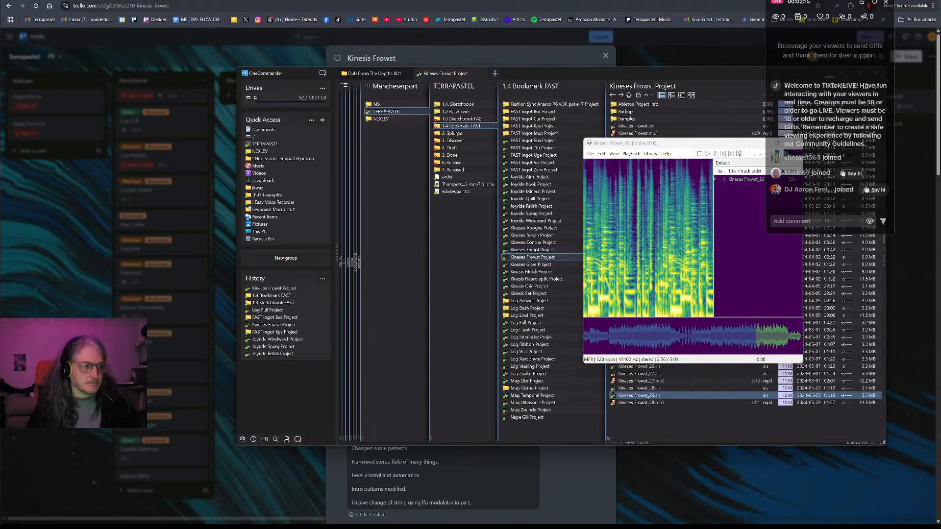
mouse_move(2, 117)
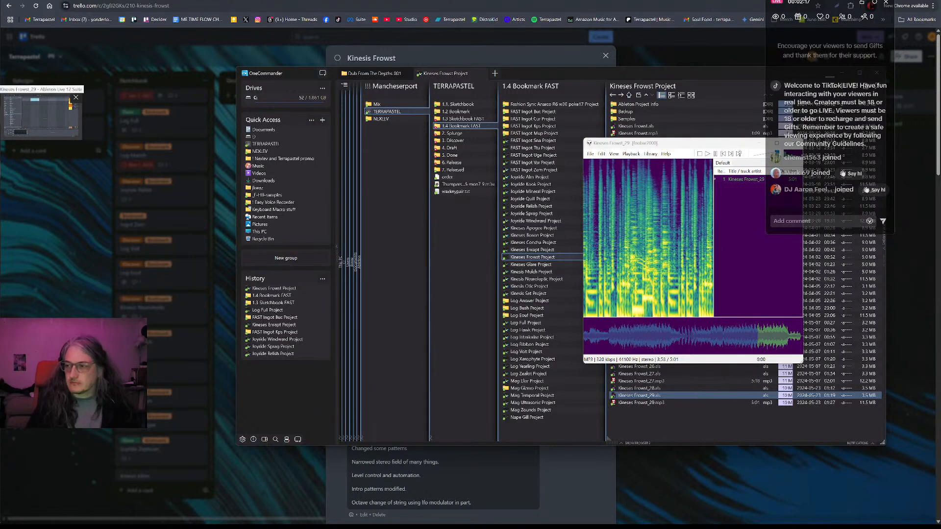
click(41, 117)
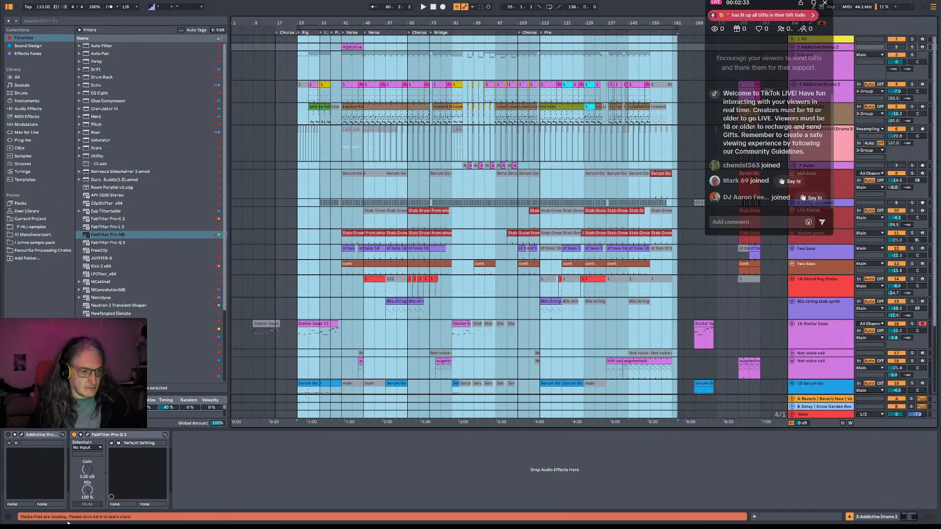
Replace the missing assembly_line.wav with its library match and let Live resolve the other missing files from the same location.
click(47, 518)
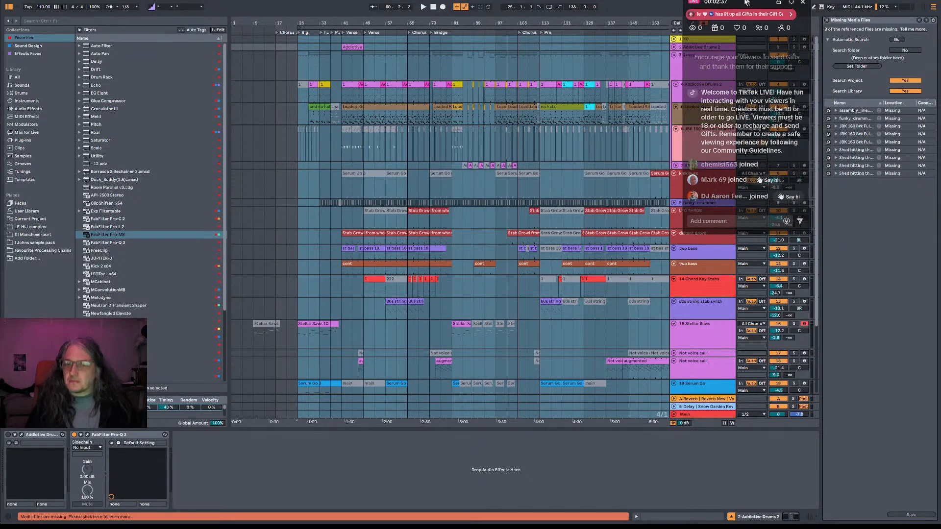
click(828, 111)
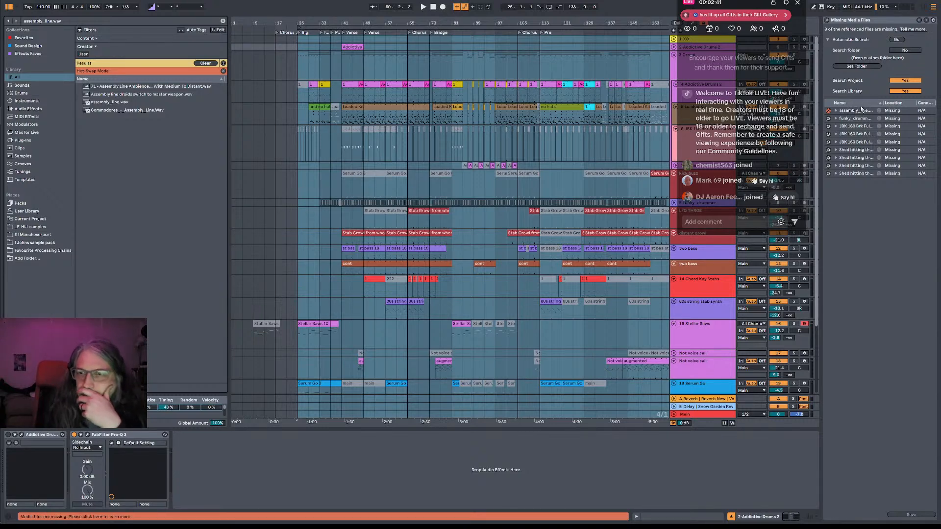
drag(821, 109, 787, 110)
drag(768, 6, 661, 14)
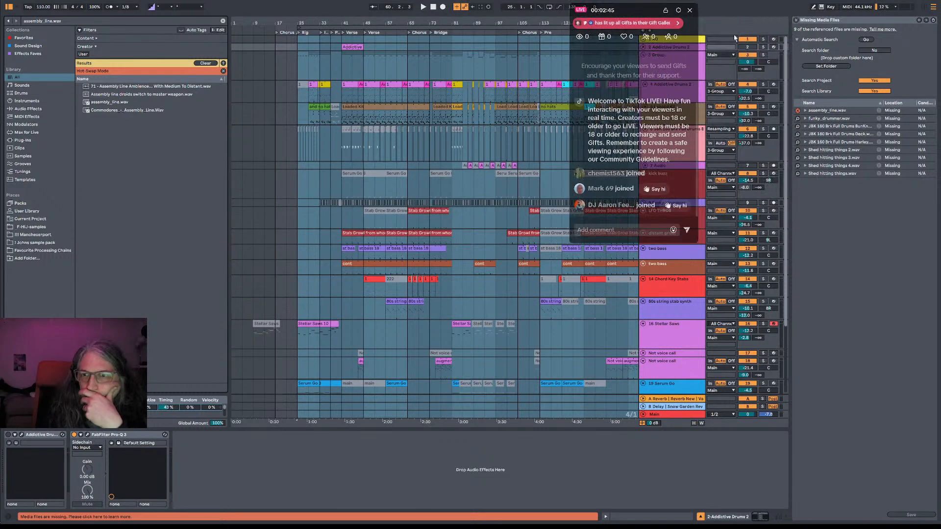
double_click(104, 102)
click(481, 273)
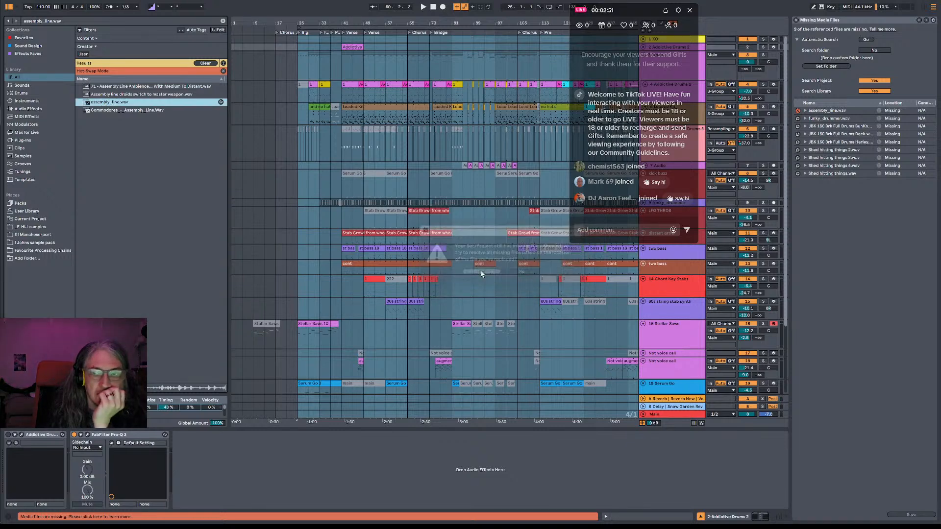
click(512, 271)
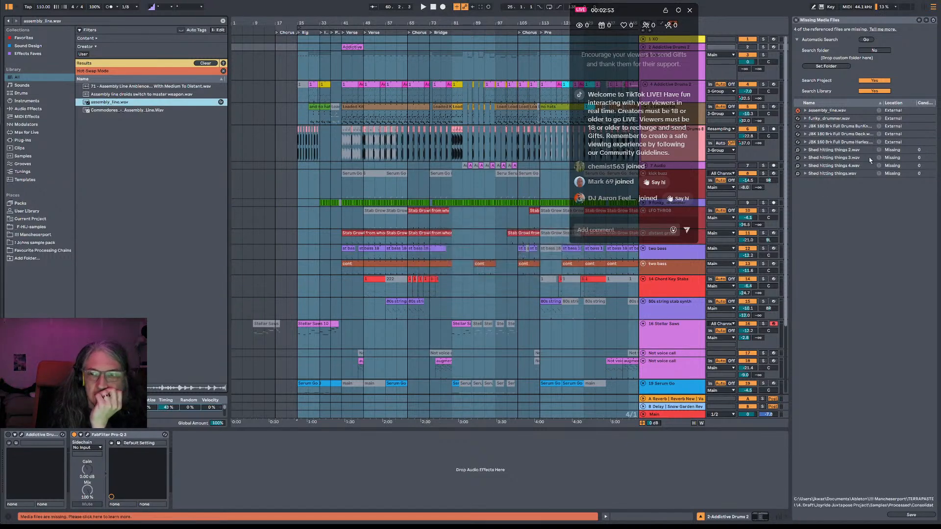
Replace the missing Shed hitting things 2.wav with its library match, resolve the remaining missing files the same way, and close the list.
click(798, 150)
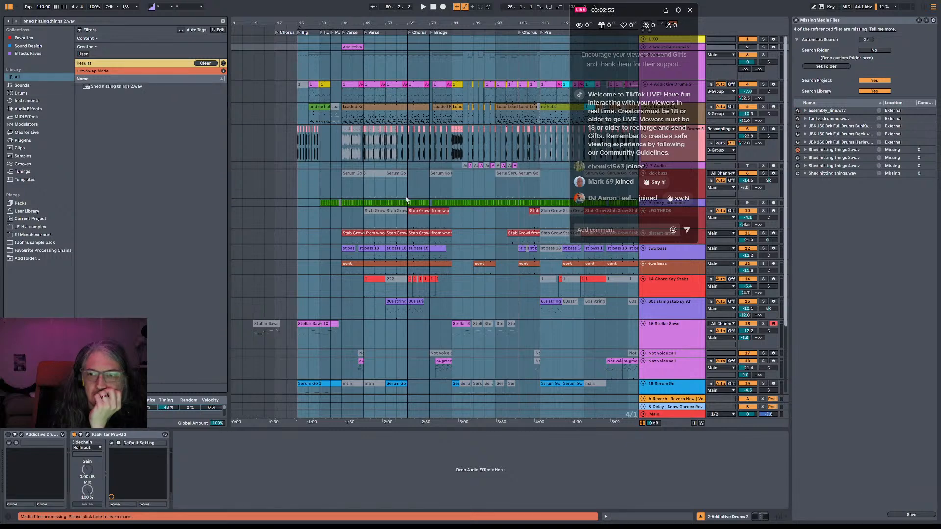
double_click(114, 87)
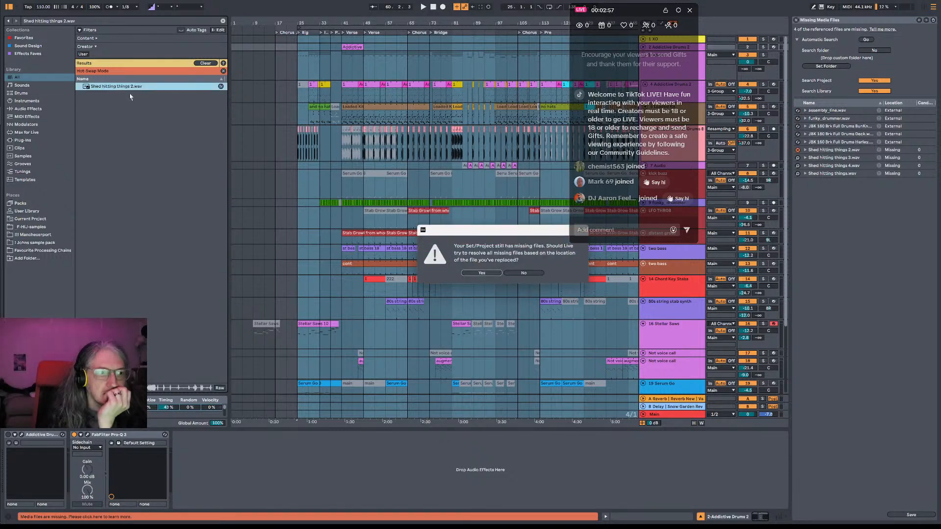
click(483, 274)
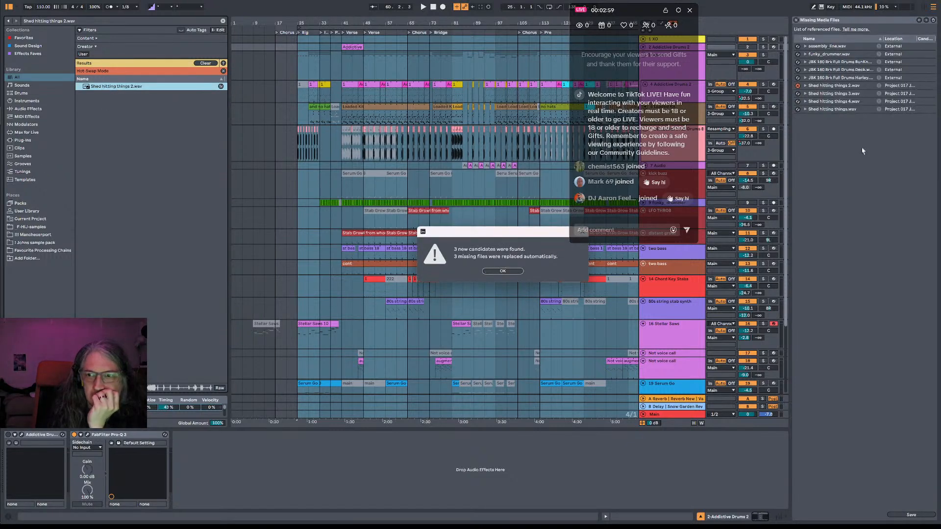
click(515, 271)
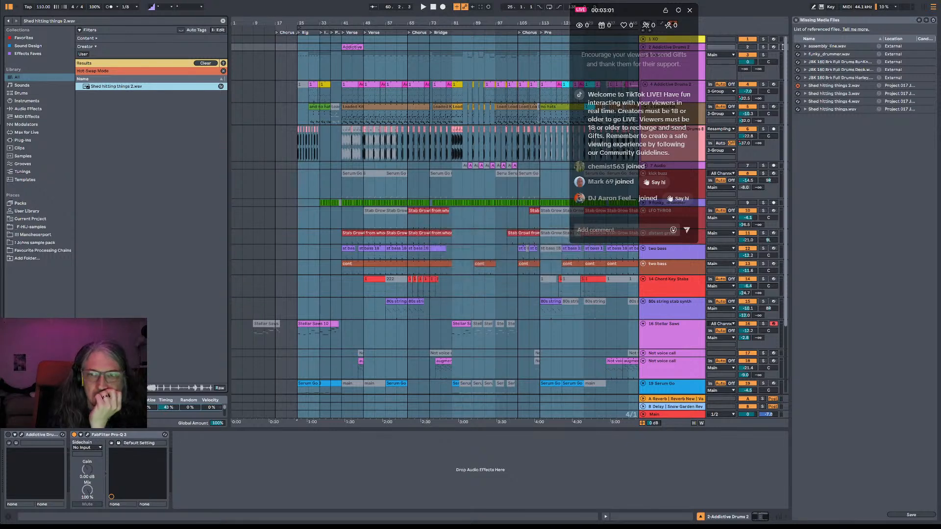
click(795, 23)
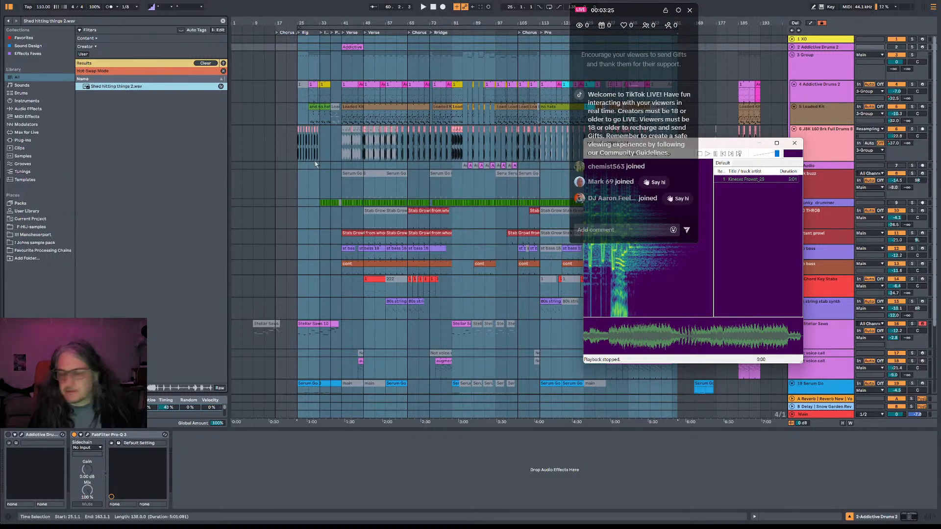
Close the foobar2000 player window that covers the arrangement.
drag(734, 146, 721, 255)
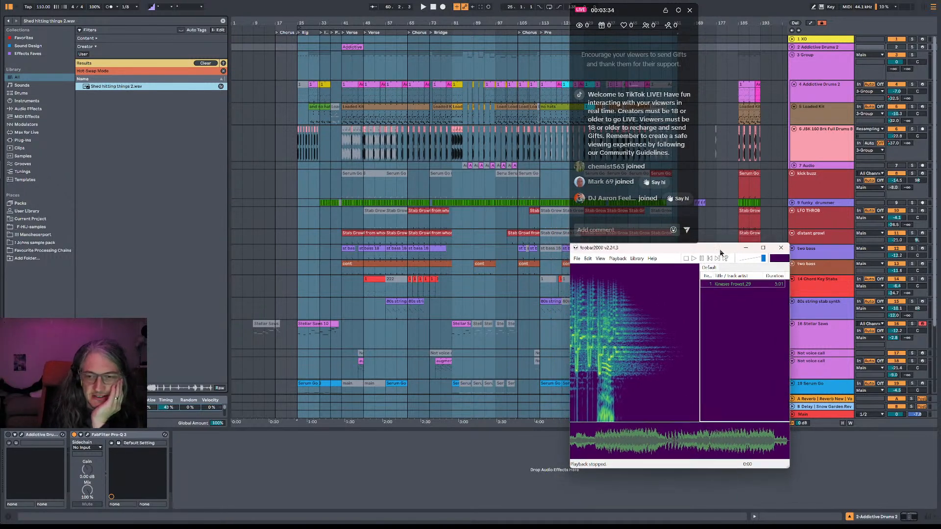
click(781, 248)
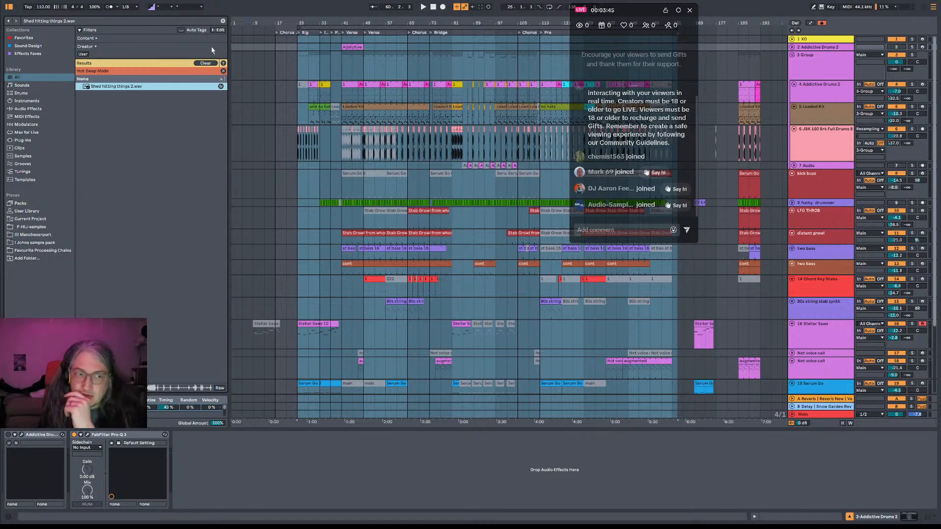
Clear the sample search from the browser and exit Hot-Swap Mode.
click(223, 20)
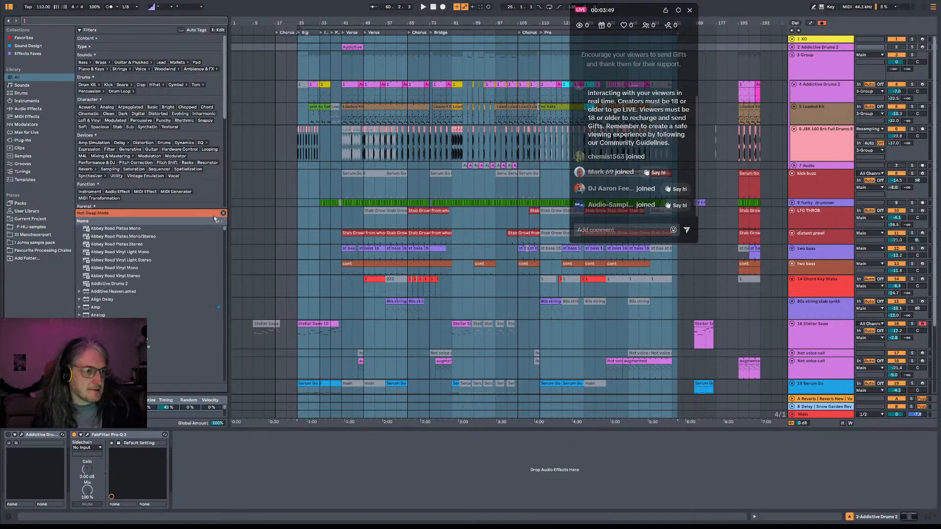
click(223, 214)
Replace the arrangement's time selection with an insert marker at bar 25 on the kick buzz track.
click(310, 188)
click(296, 193)
click(296, 194)
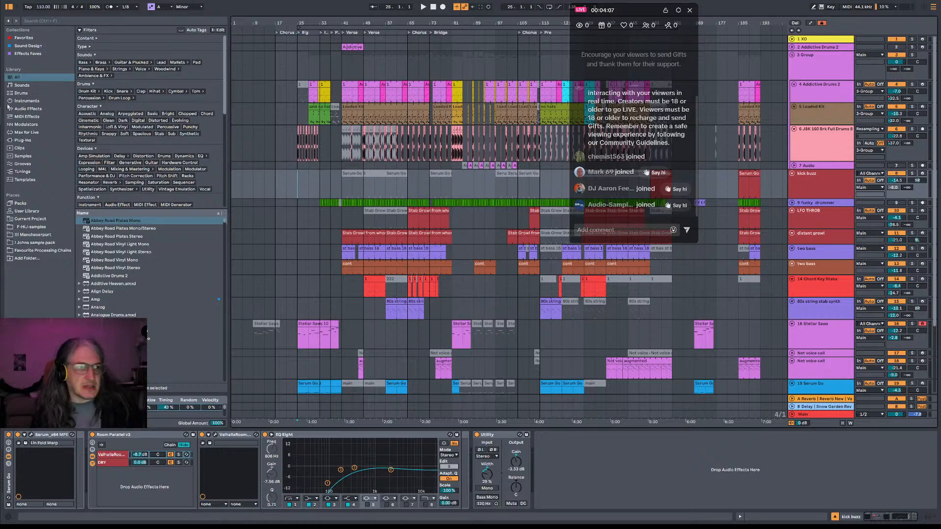
Switch to OneCommander and move its window so the project's file list clears the live chat overlay.
key(alt+Tab)
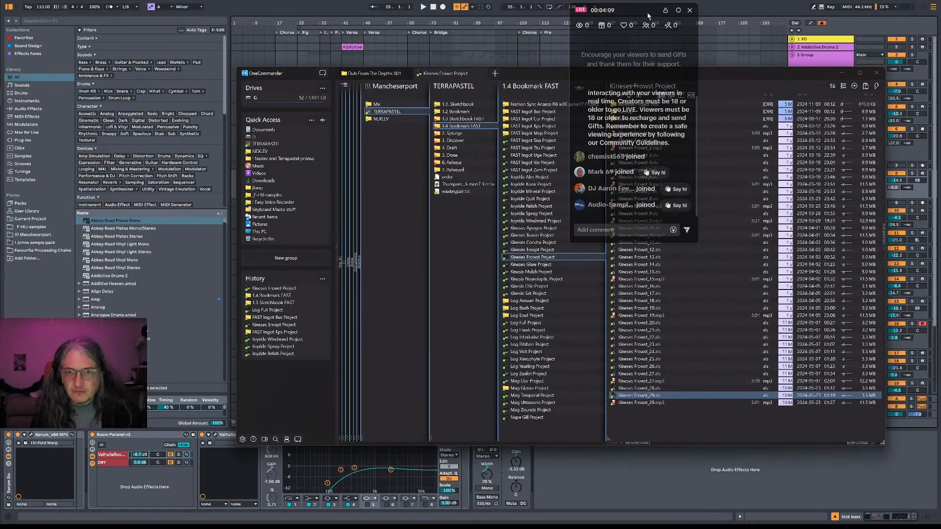
drag(761, 80, 498, 65)
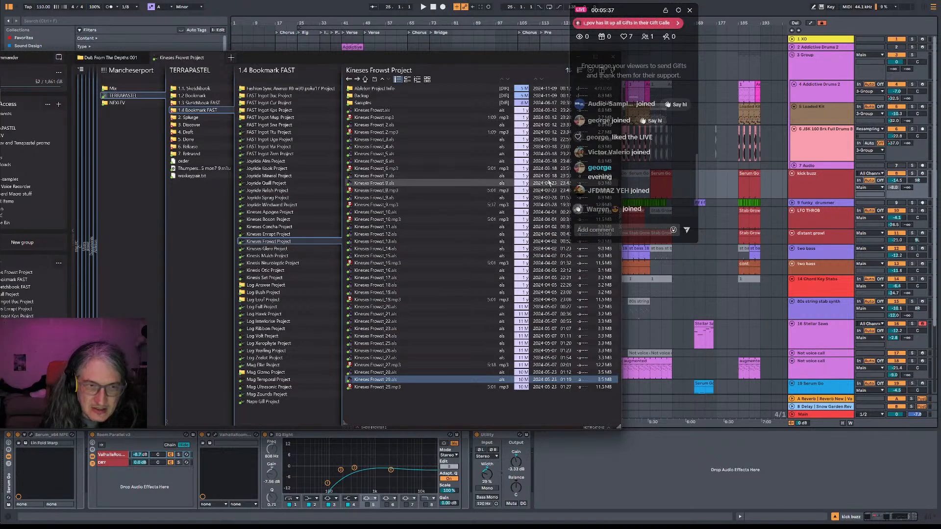
Switch to Trello to read the Kinesis Frowst card's version notes, and return to the Live set's arrangement.
click(524, 409)
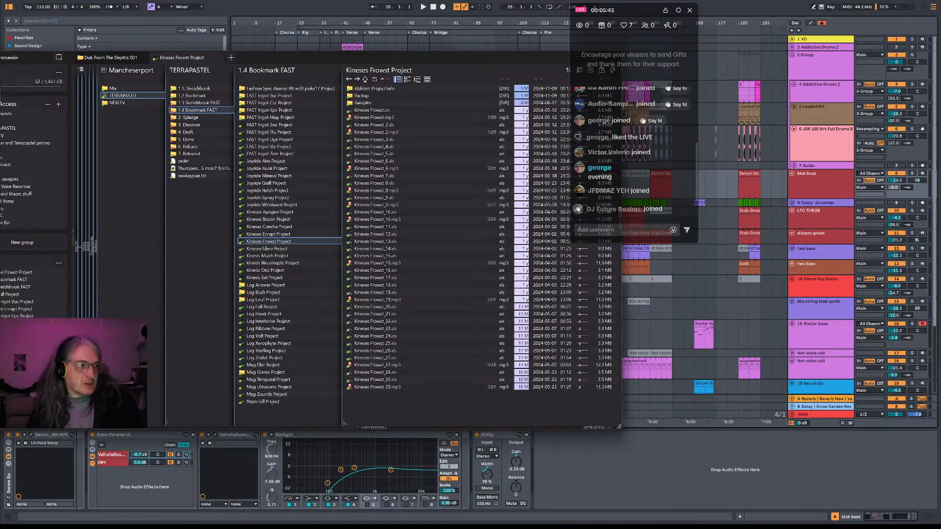
key(alt+Tab)
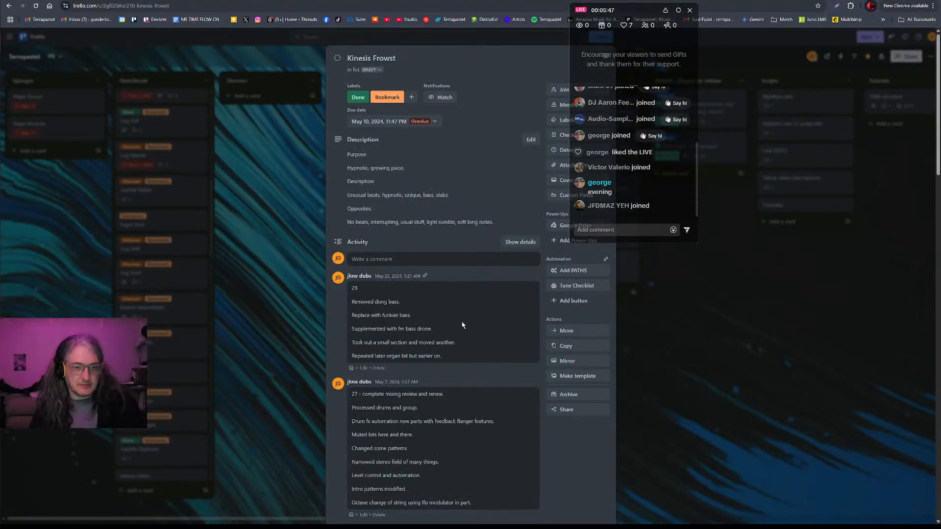
key(alt+Tab)
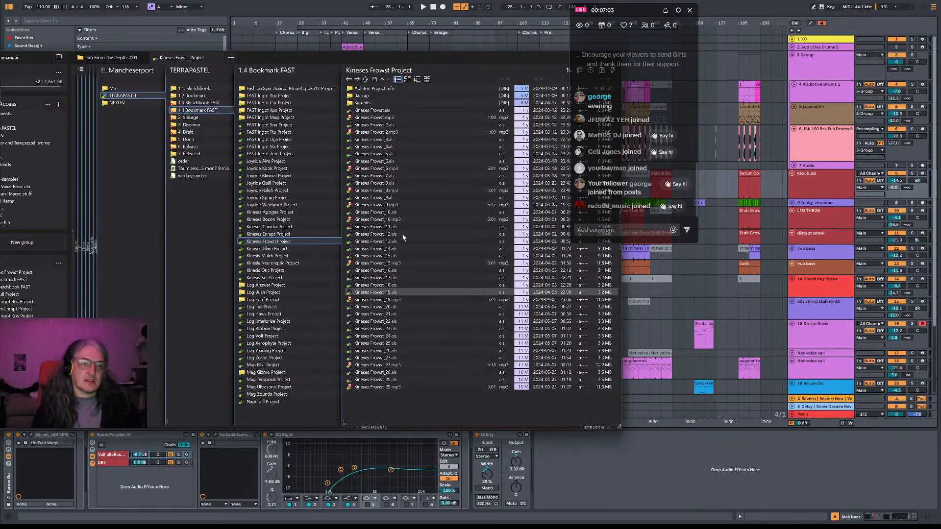
click(361, 18)
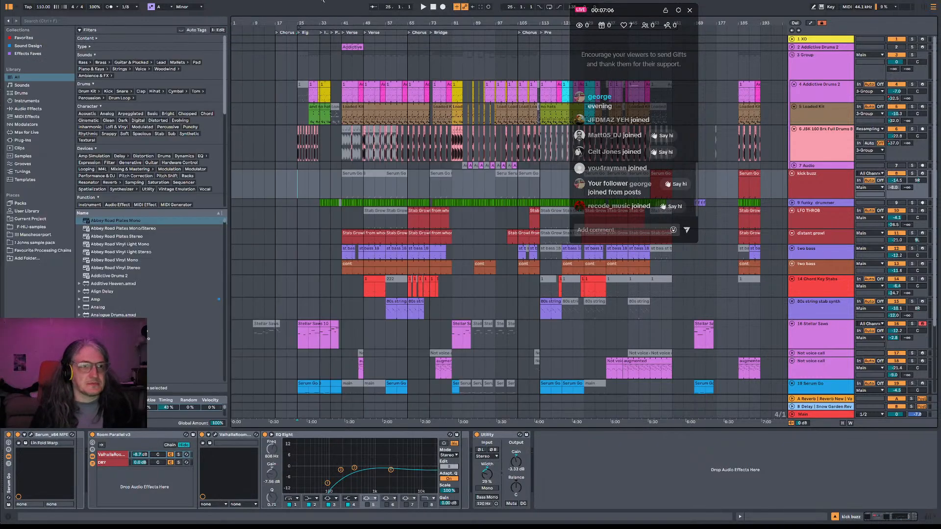
Play the arrangement from bar 25 and inspect the devices on the drum group and Serum Go tracks.
click(298, 116)
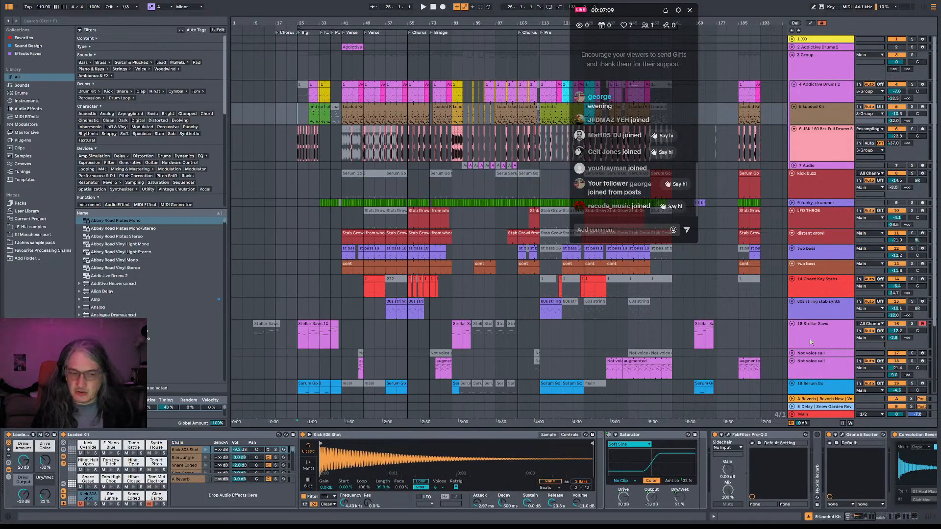
key(space)
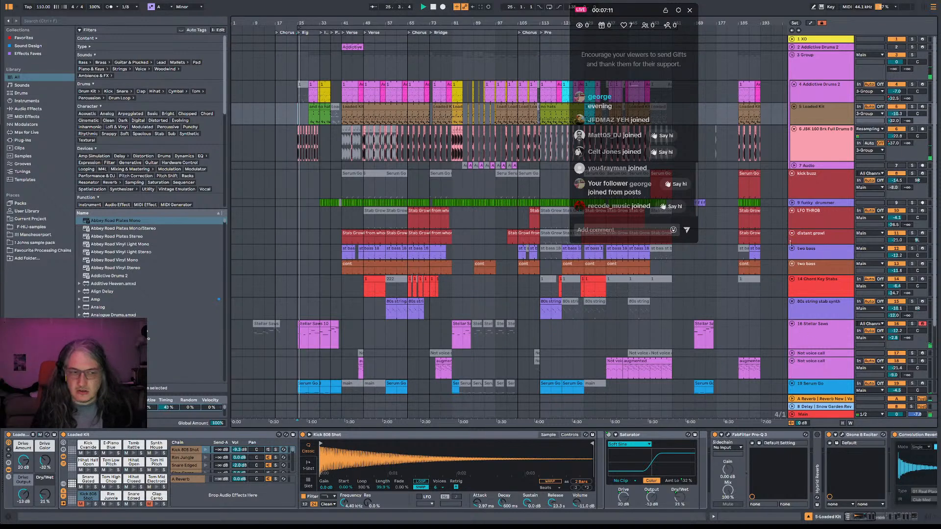
click(819, 62)
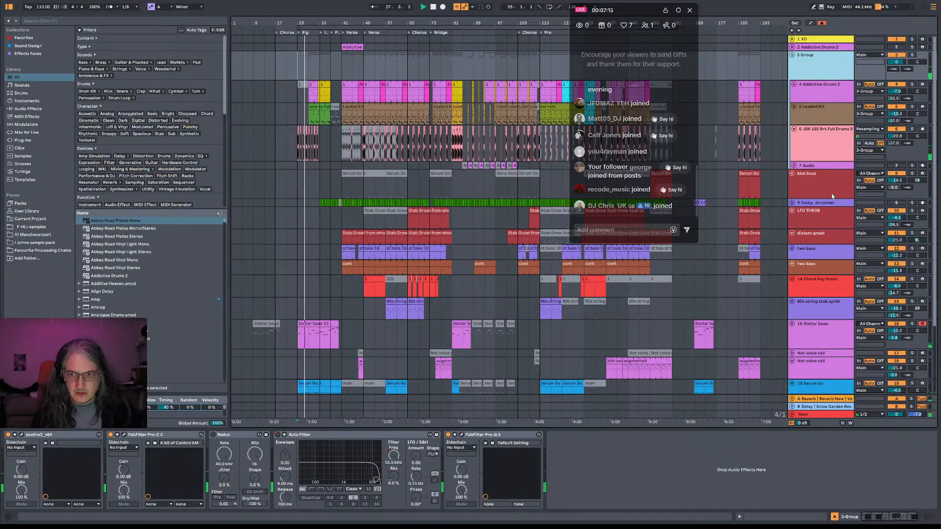
scroll(827, 168, down, 4)
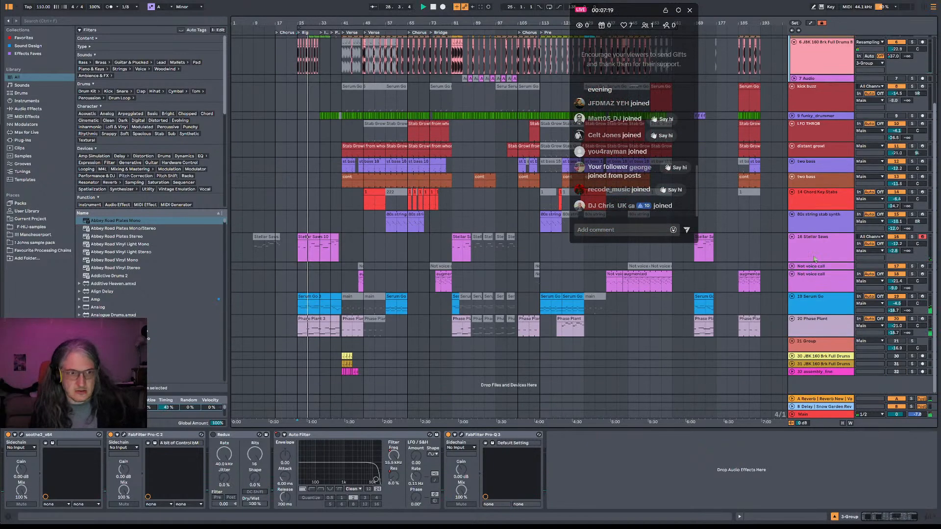
scroll(816, 145, up, 2)
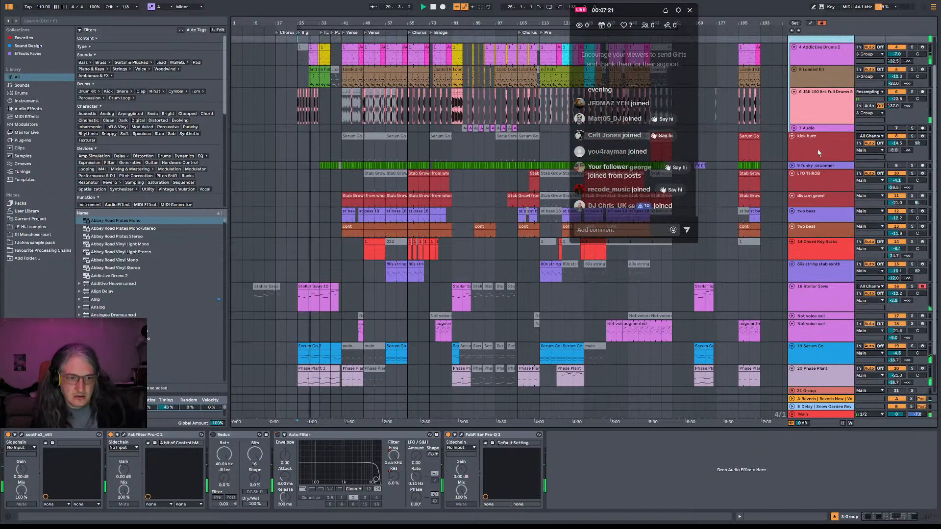
scroll(757, 309, down, 1)
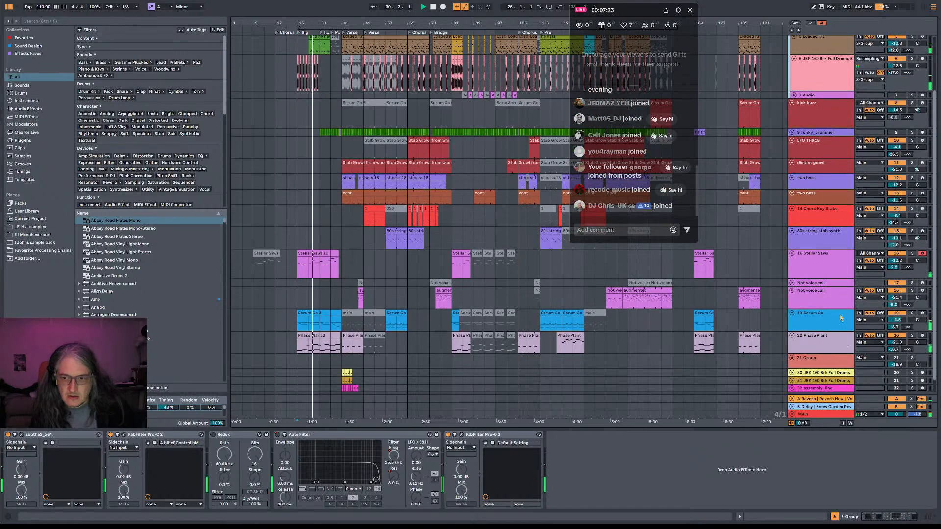
click(753, 319)
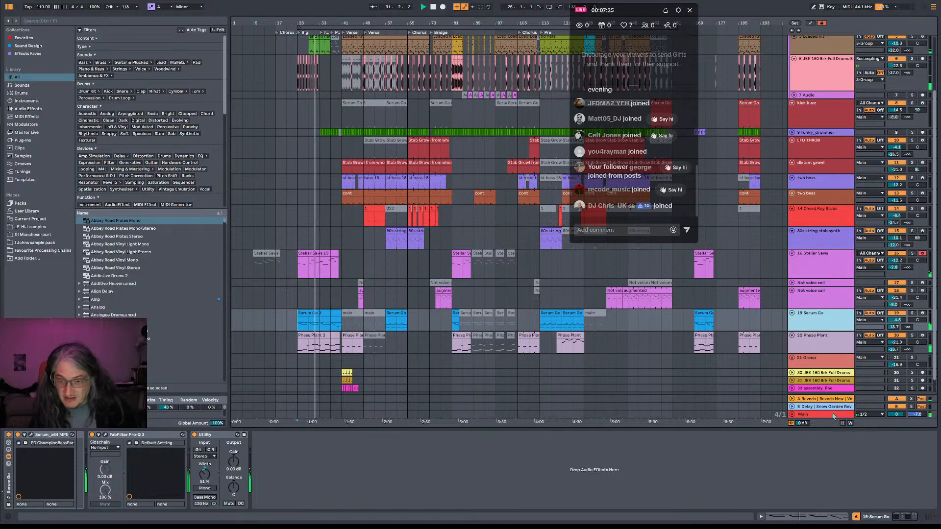
Examine the Main track's FabFilter Pro-MB during playback, close its window and stop playback.
click(659, 415)
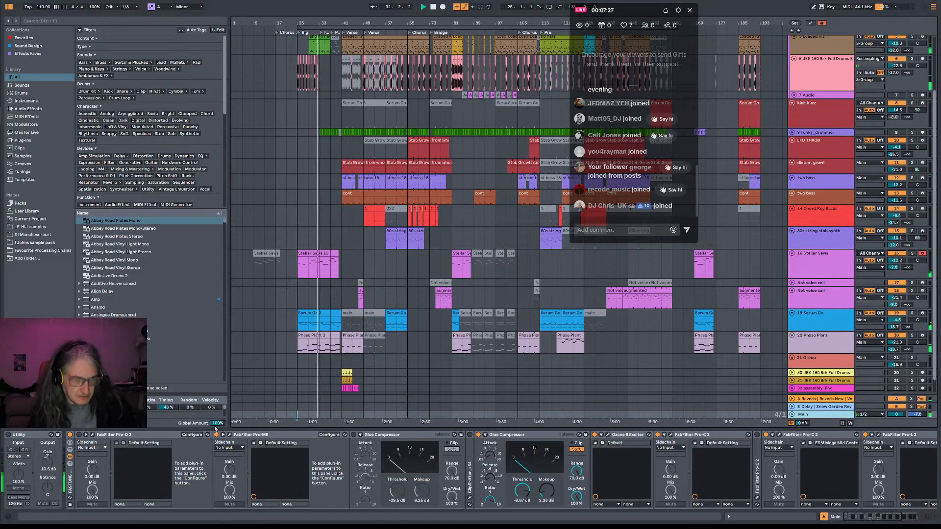
click(229, 436)
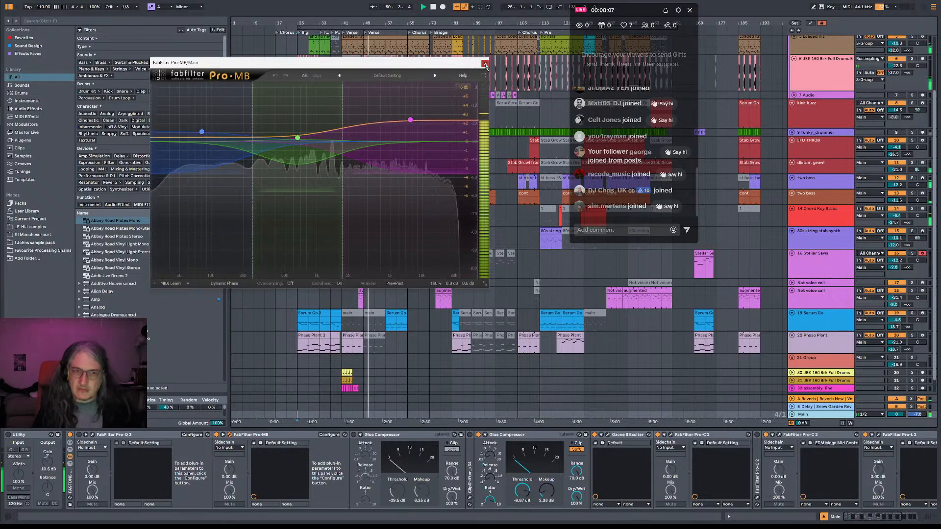
click(486, 63)
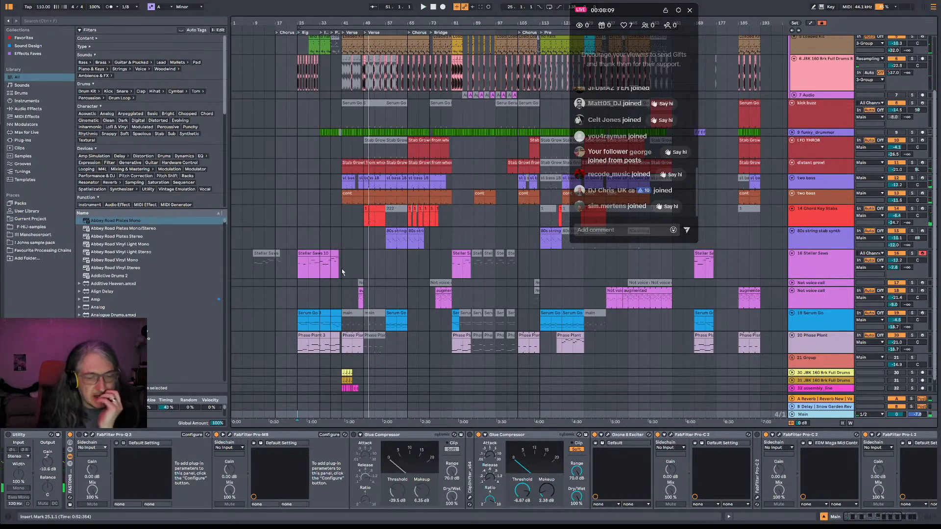
key(space)
Play from bar 41 with the Phase Plant track soloed and view its Pass The Band synth patch.
drag(349, 276, 373, 277)
key(space)
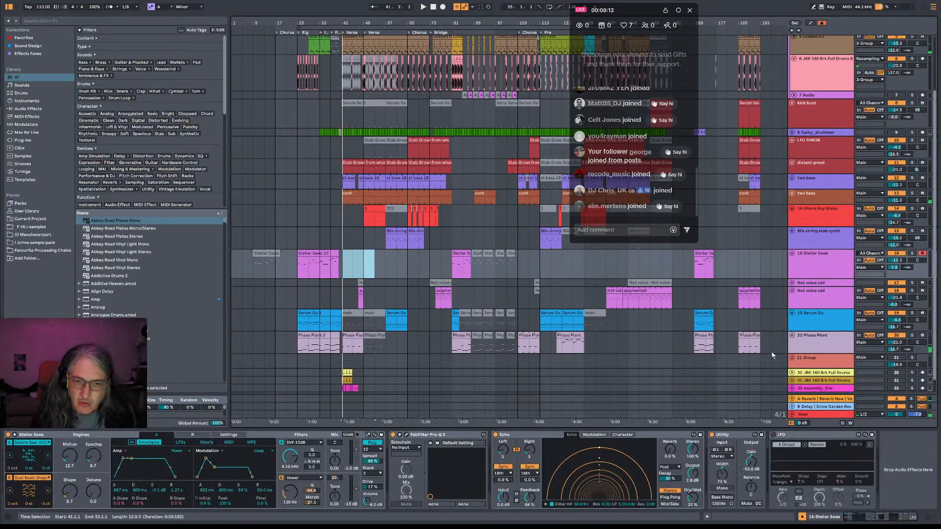
click(912, 336)
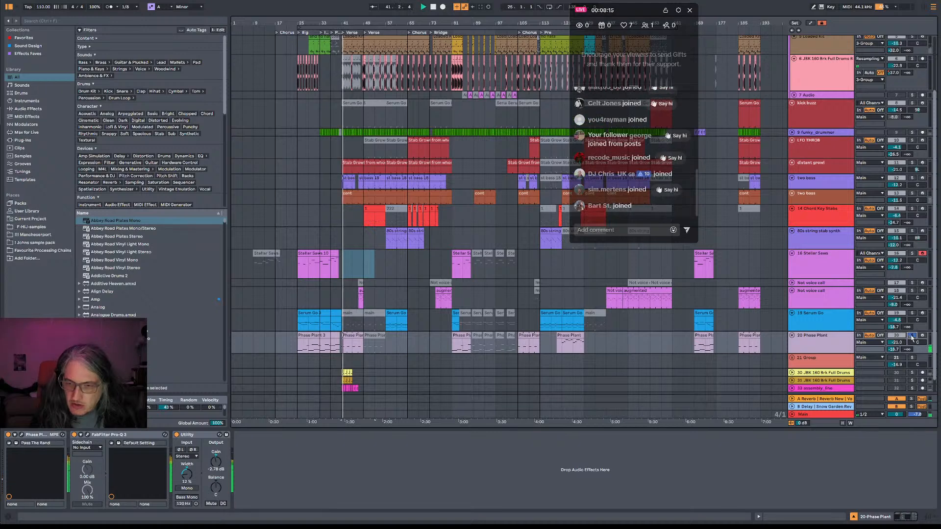
click(21, 436)
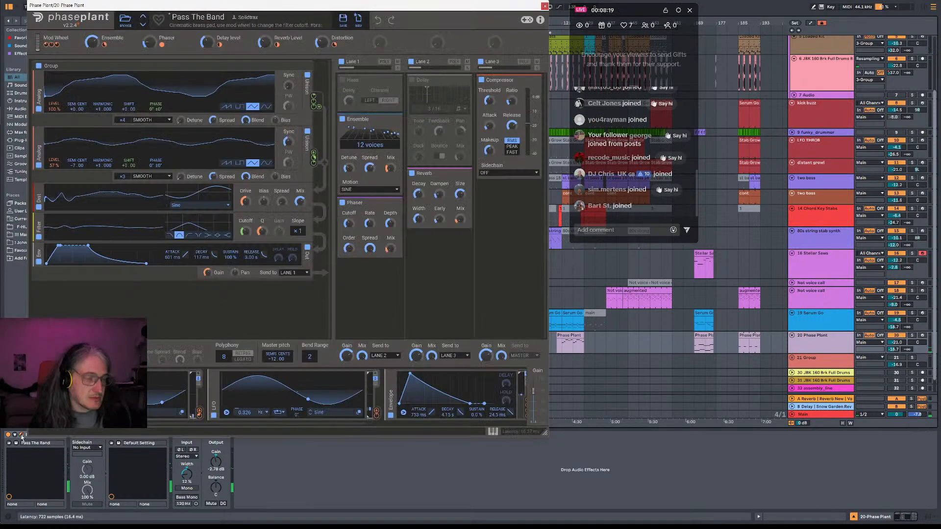
click(545, 6)
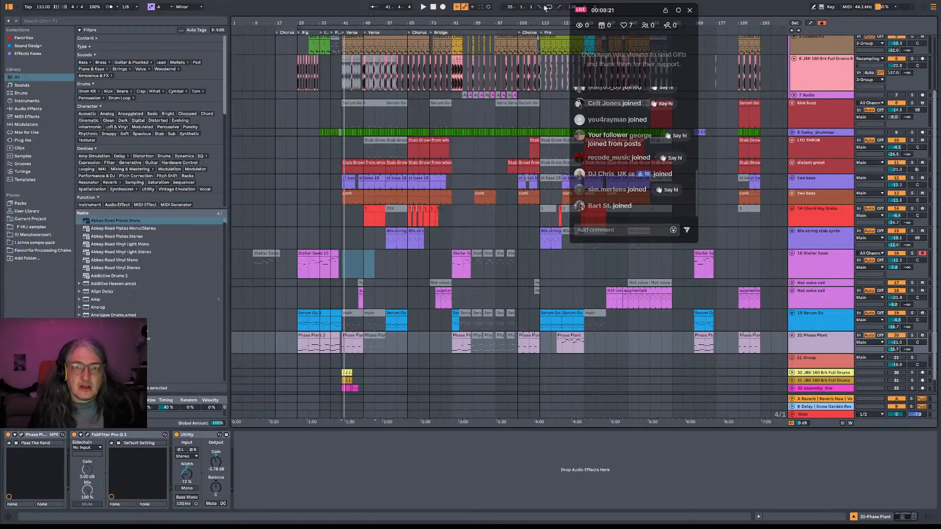
Audition the soloed Phase Plant verse clip from bar 41, and play the full arrangement from bar 47.
drag(351, 23, 351, 65)
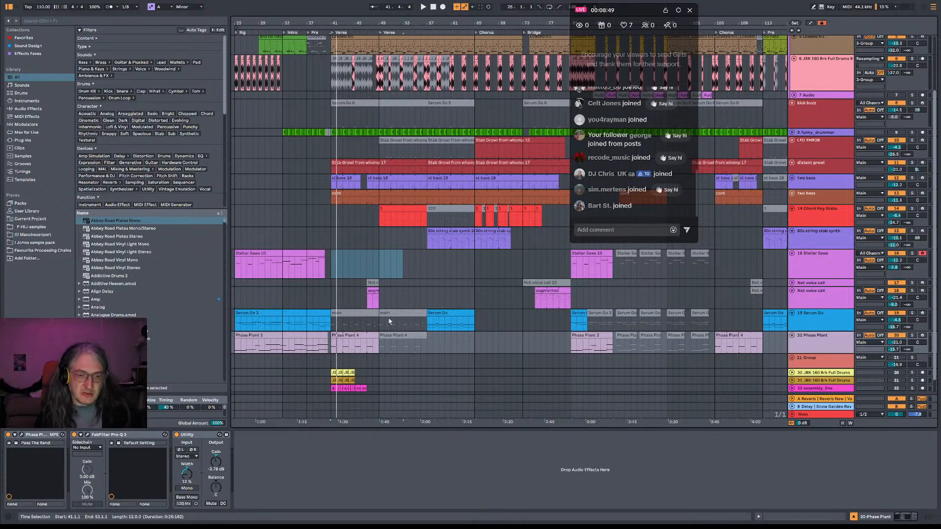
click(332, 355)
key(space)
click(343, 348)
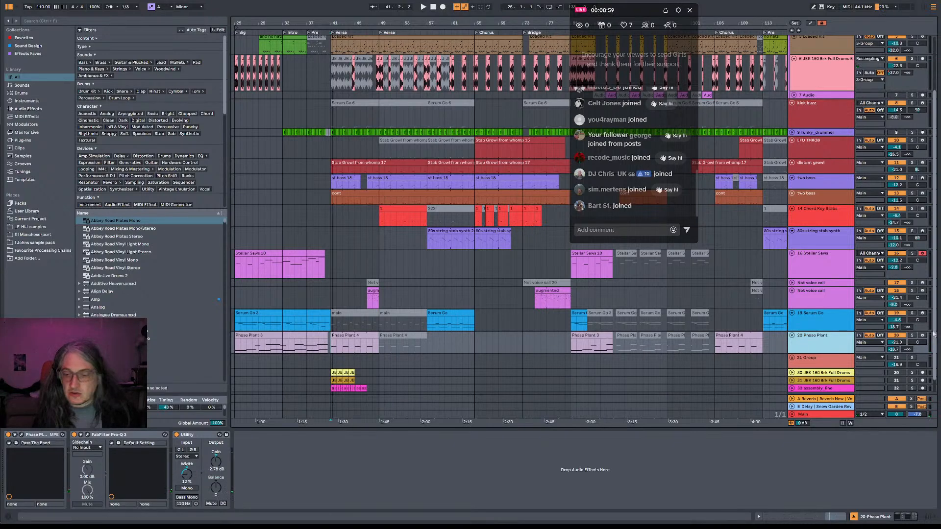
click(913, 335)
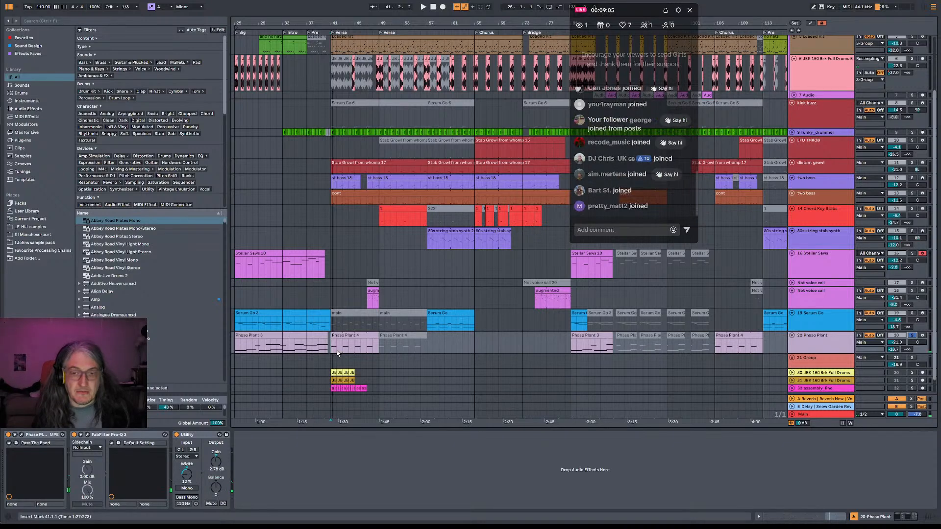
drag(335, 352, 378, 348)
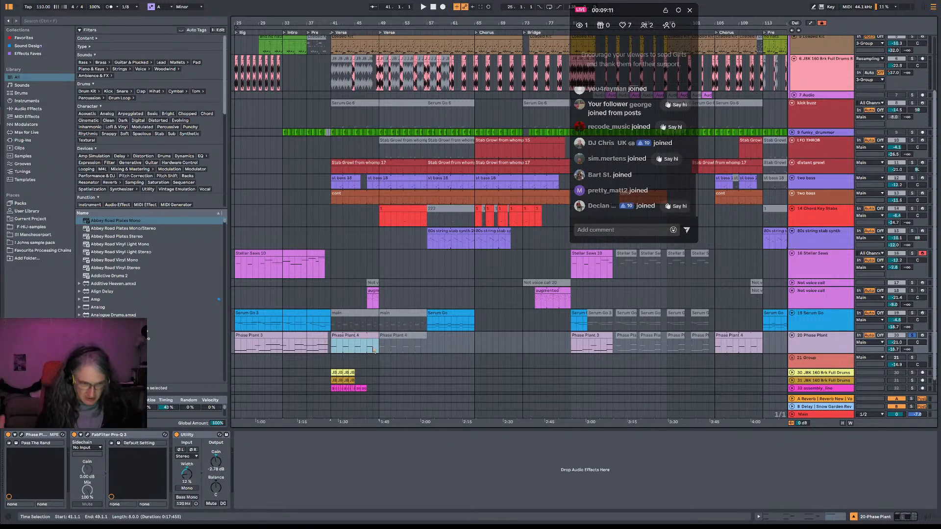
click(367, 347)
key(space)
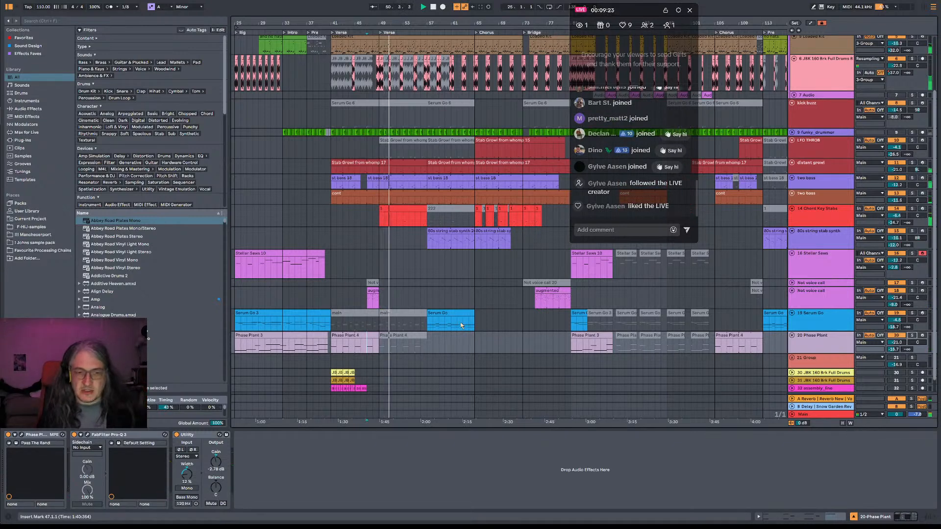
Audition the Chord Key Stabs part soloed and in the mix from bar 49, leaving the insert marker at bar 49.
click(379, 222)
click(913, 208)
key(space)
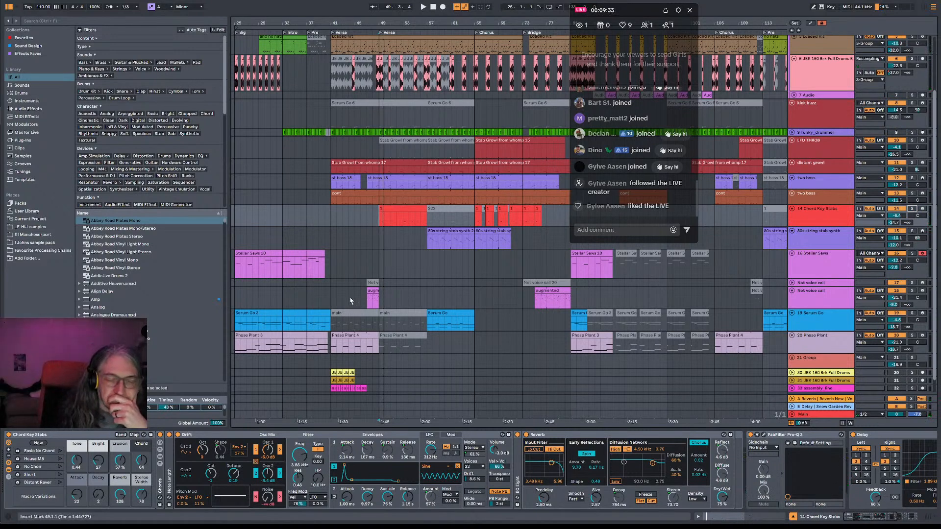
key(space)
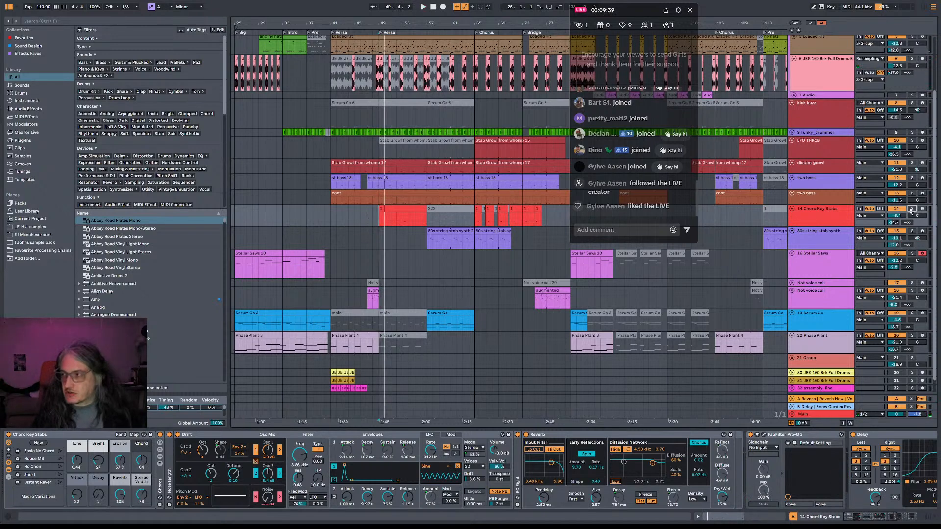
key(space)
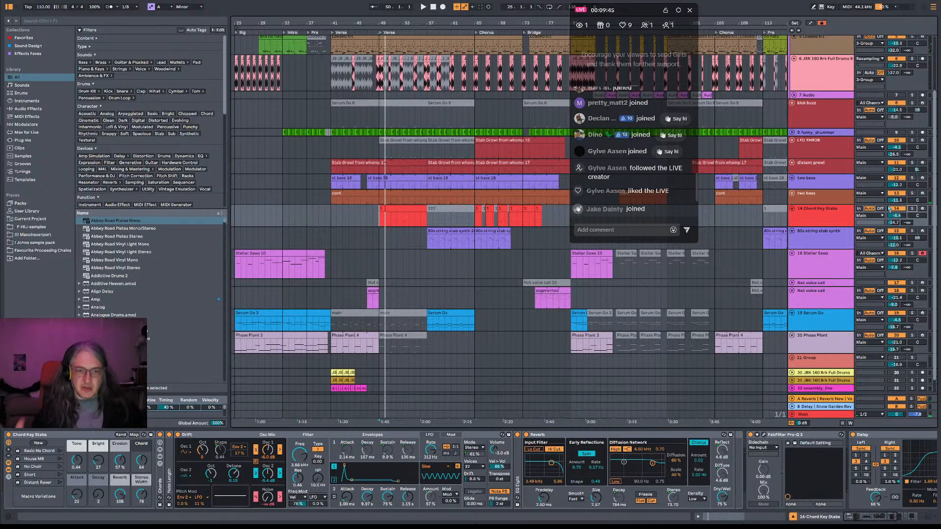
click(389, 222)
click(375, 226)
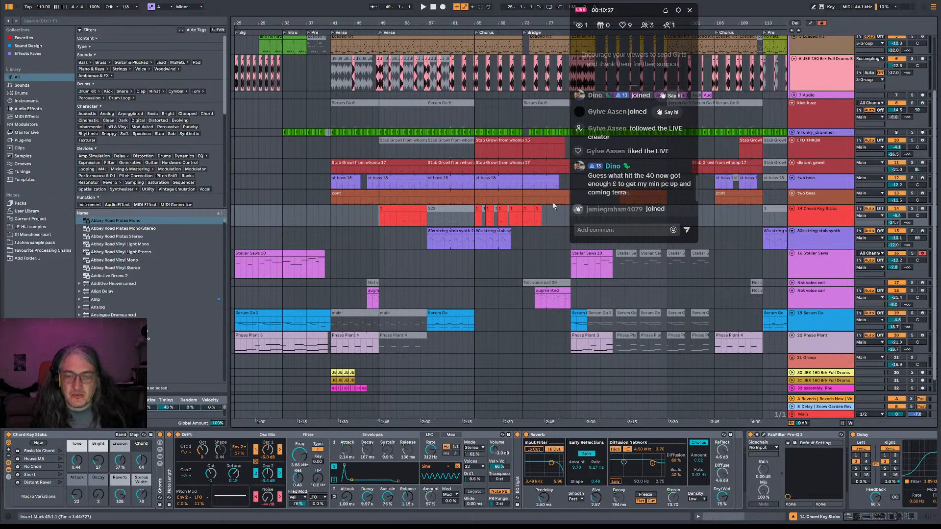
Compare the Phase Plant part soloed and in the full mix from bar 41, leaving its track unsoloed and selected.
click(333, 347)
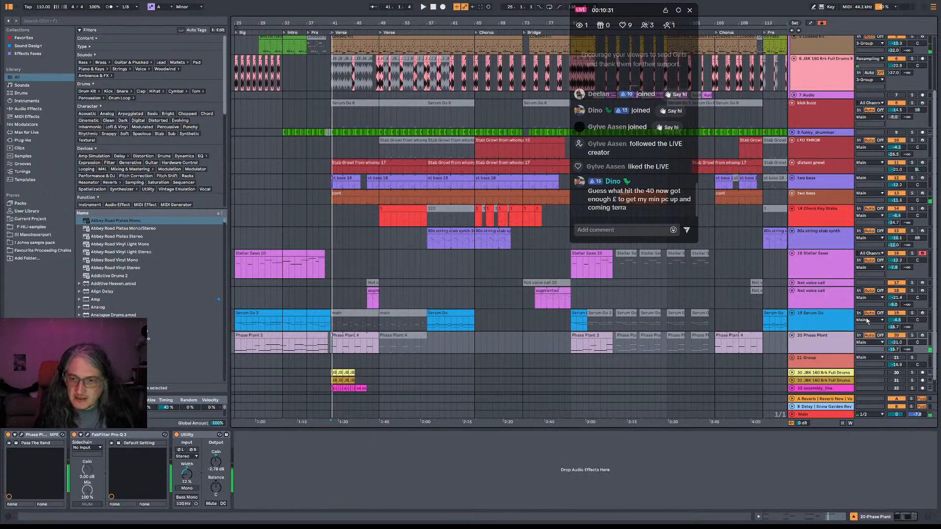
click(912, 335)
key(space)
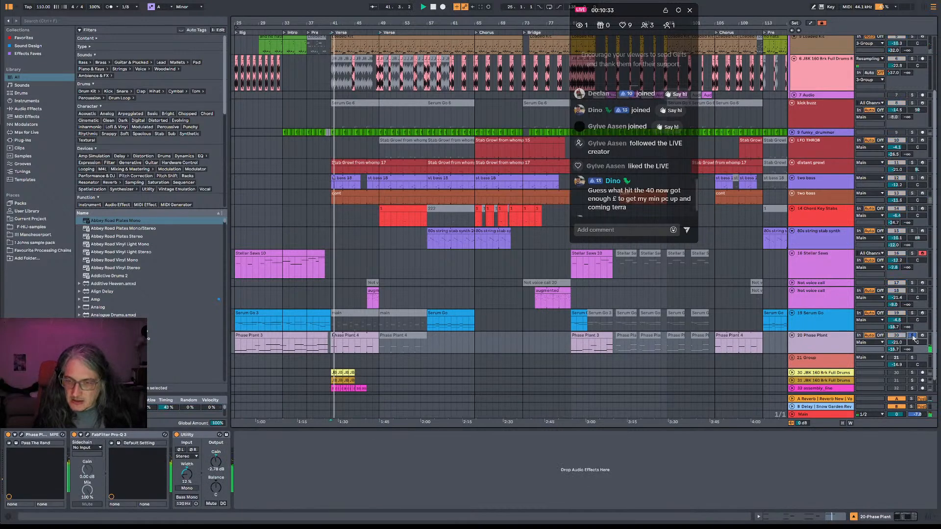
click(913, 336)
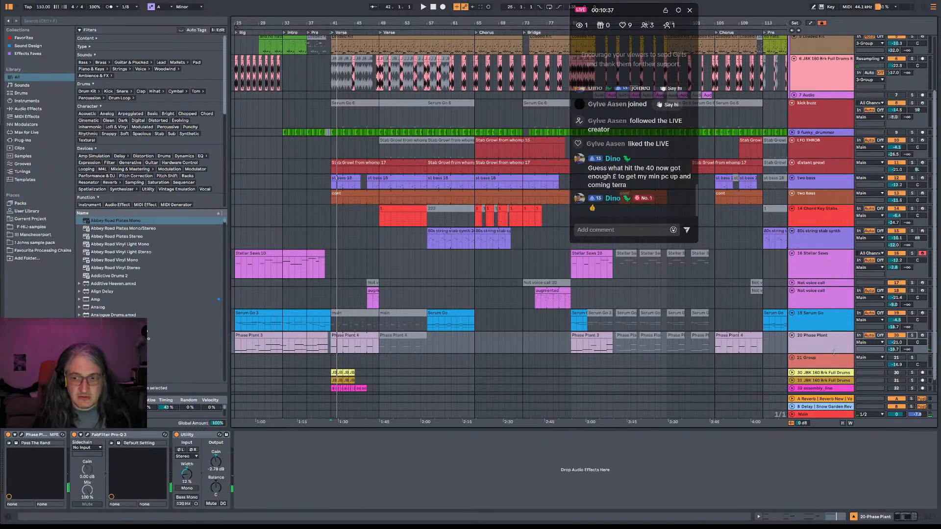
click(836, 353)
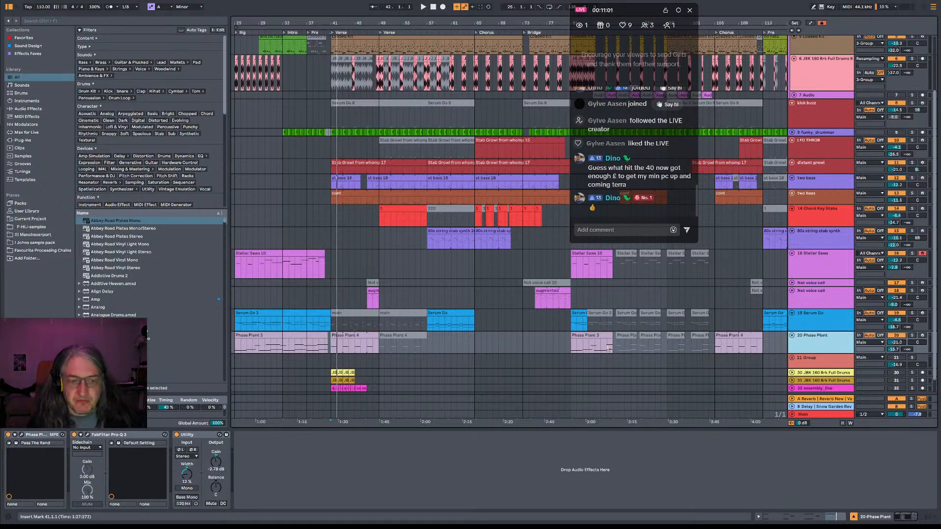
Replay the verse from bar 41 with the Phase Plant track soloed, and keep that track selected.
click(332, 352)
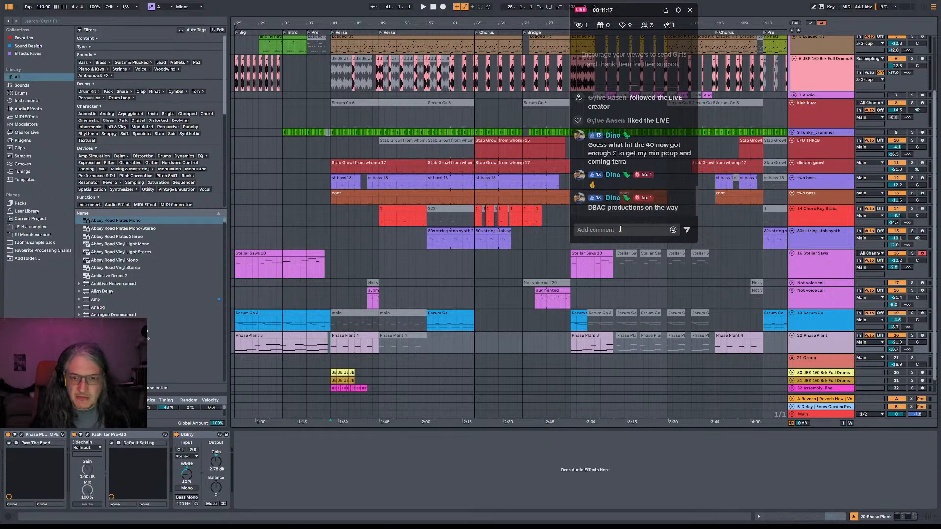
key(space)
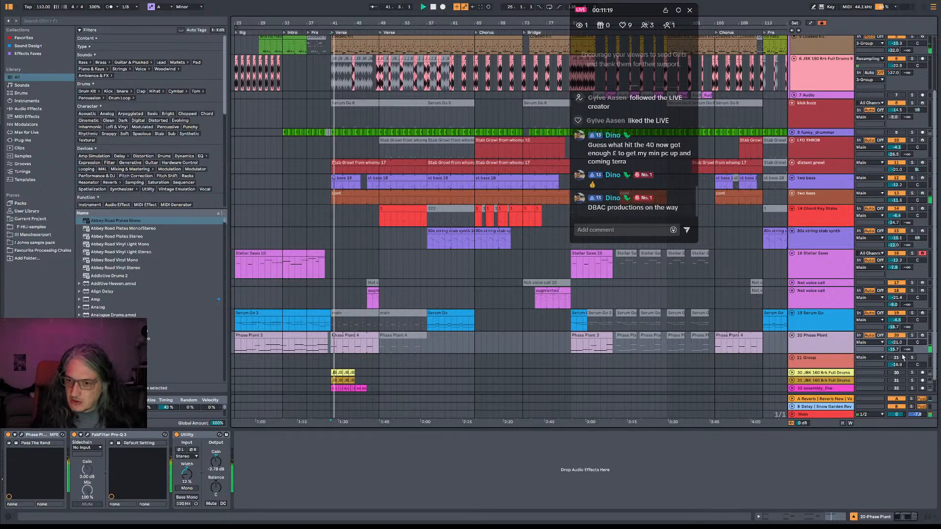
click(913, 336)
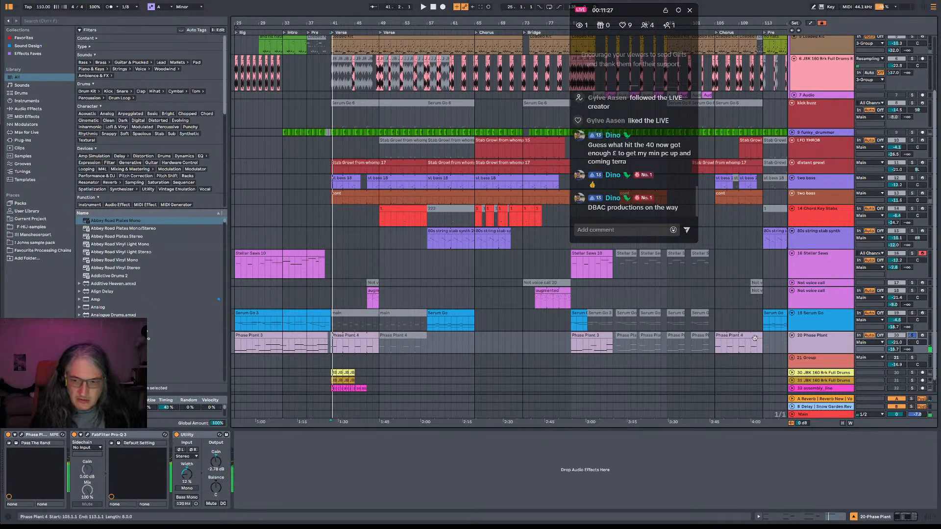
click(816, 347)
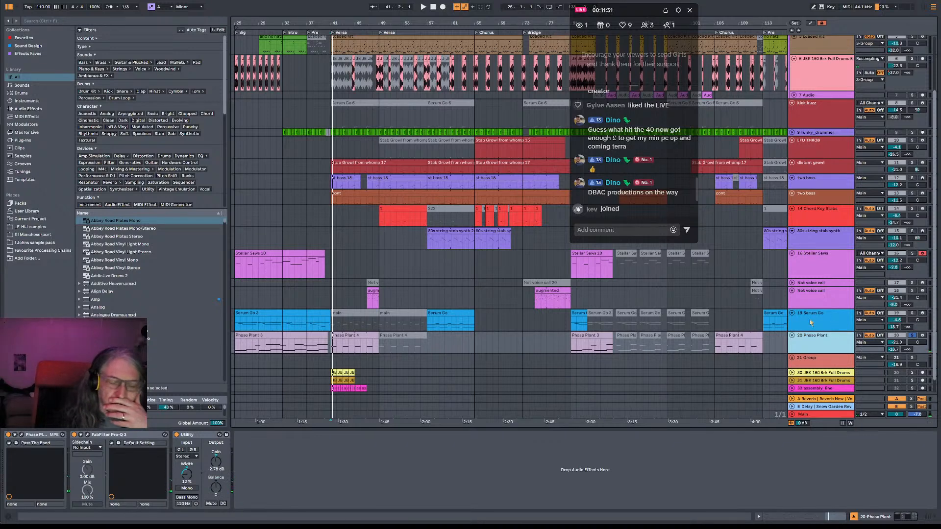
Open the Phase Plant 4 verse clip and build a chord by copying its first F2 note to G#2 and C3, auditioning it.
double_click(352, 345)
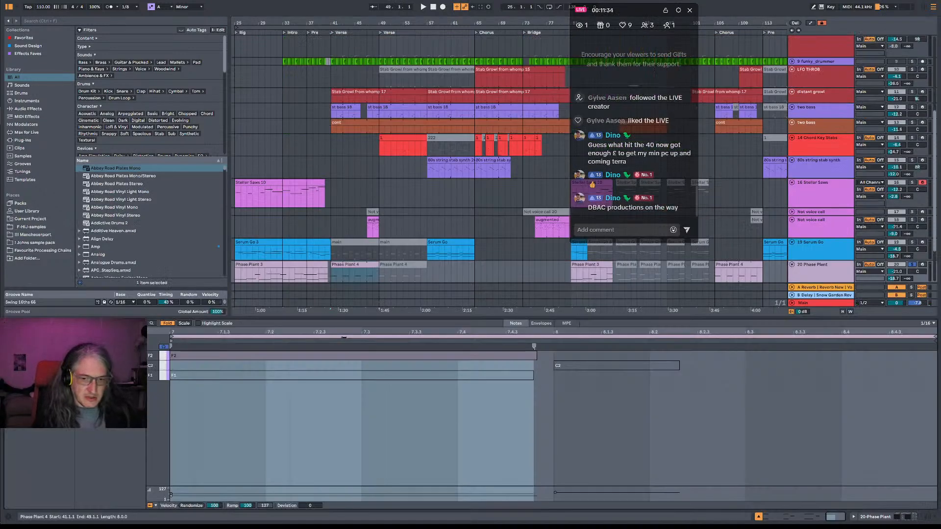
click(168, 323)
scroll(203, 381, up, 2)
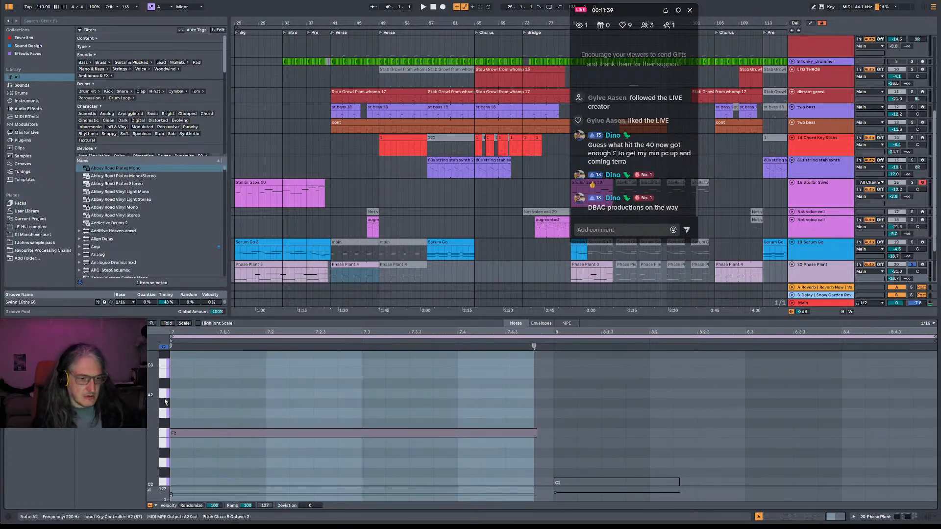
drag(195, 433, 198, 409)
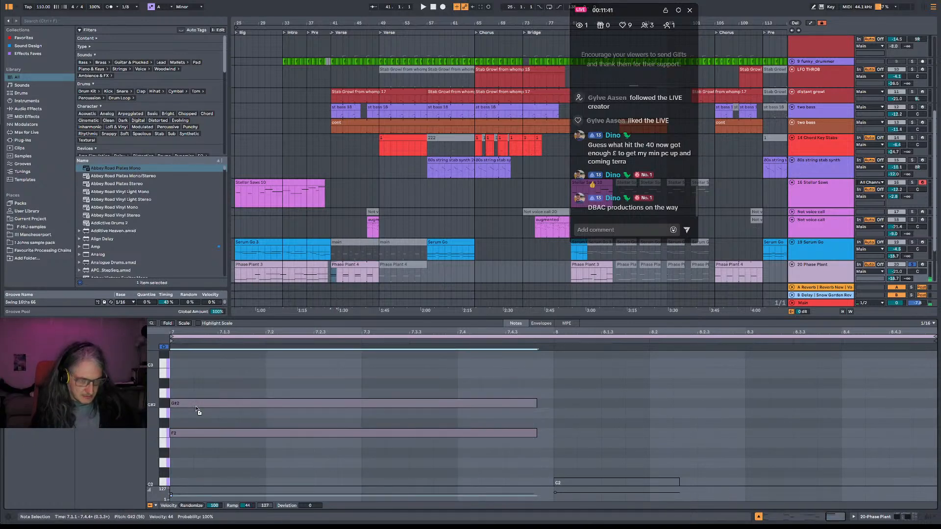
key(space)
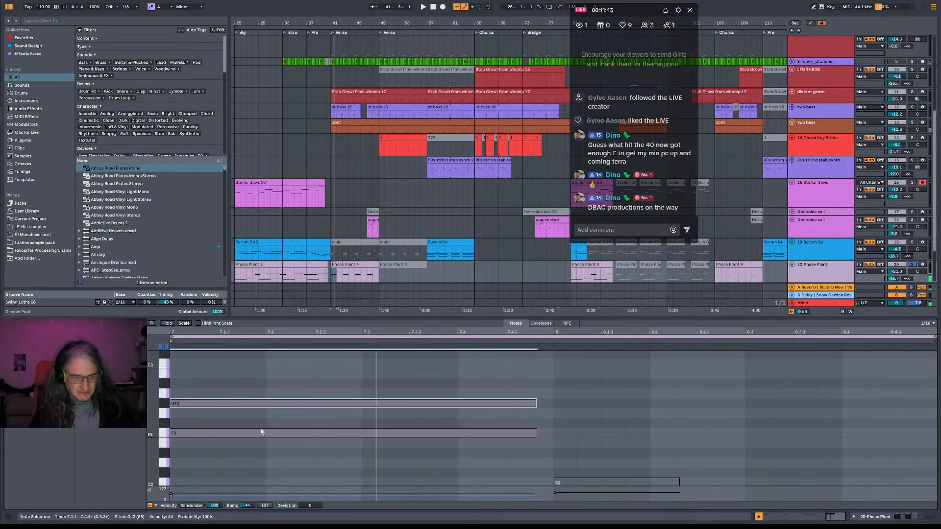
drag(263, 402, 259, 373)
key(space)
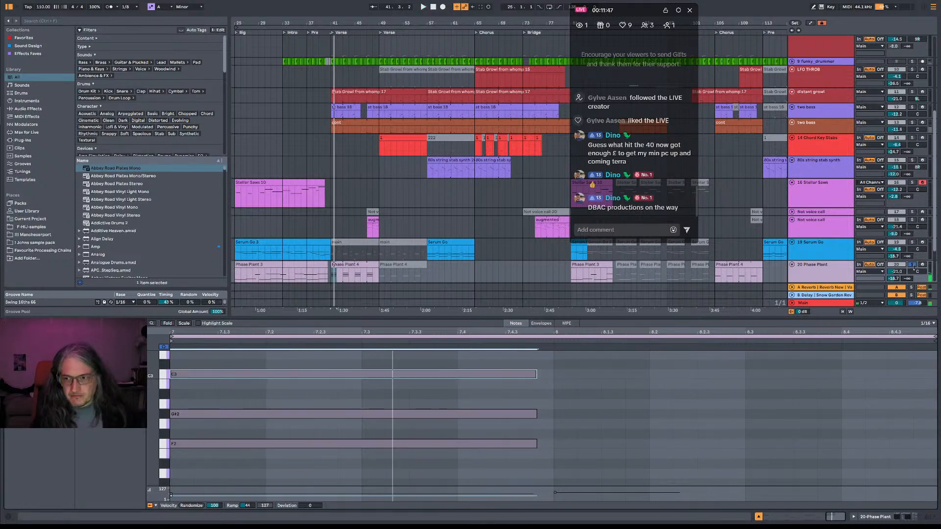
Play the verse with the new chord, and deactivate the added G#2 and C3 notes in the Phase Plant 4 clip.
click(323, 229)
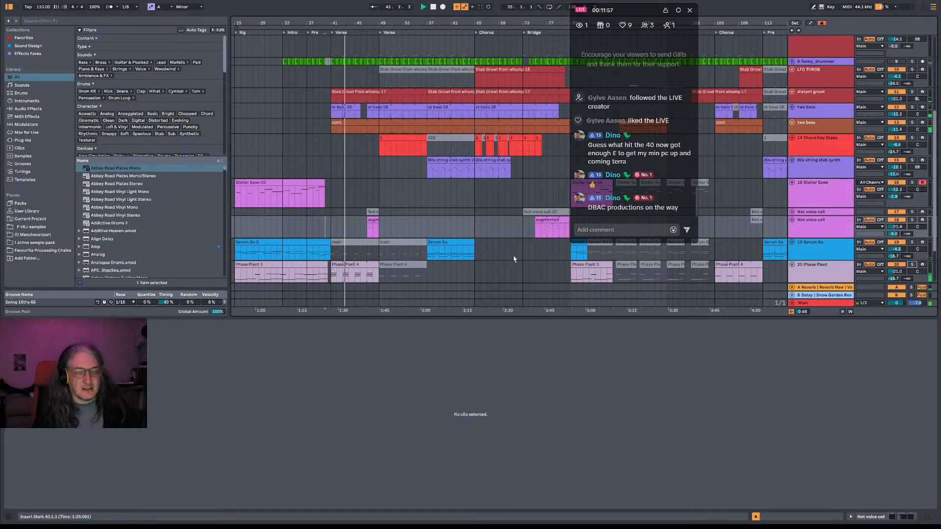
key(space)
click(361, 268)
drag(548, 421, 336, 365)
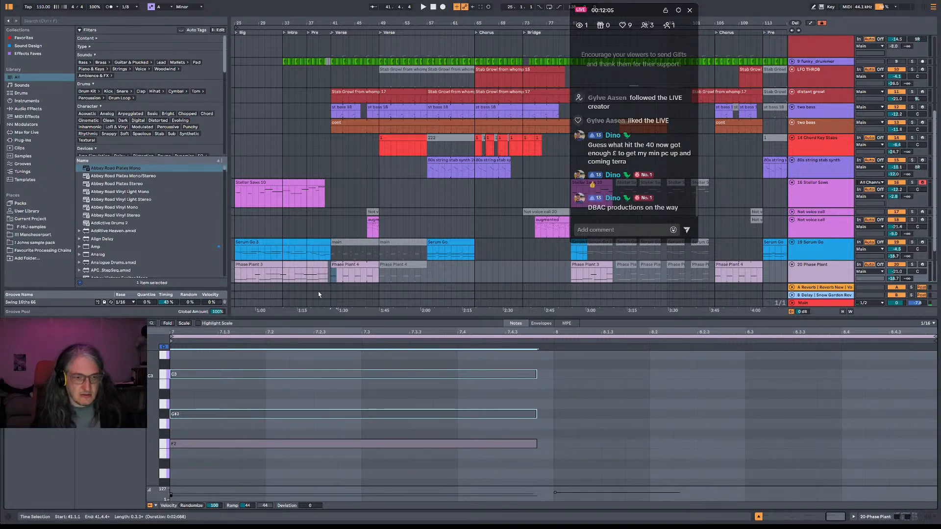
Listen through the verse from bar 40, and return the insert marker to bar 41 in the Phase Plant 4 clip.
click(326, 231)
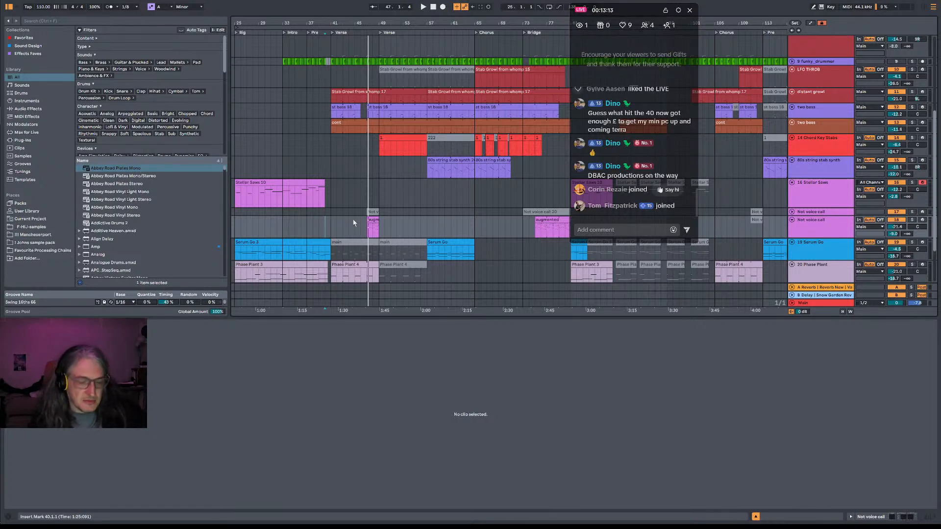
scroll(333, 263, down, 2)
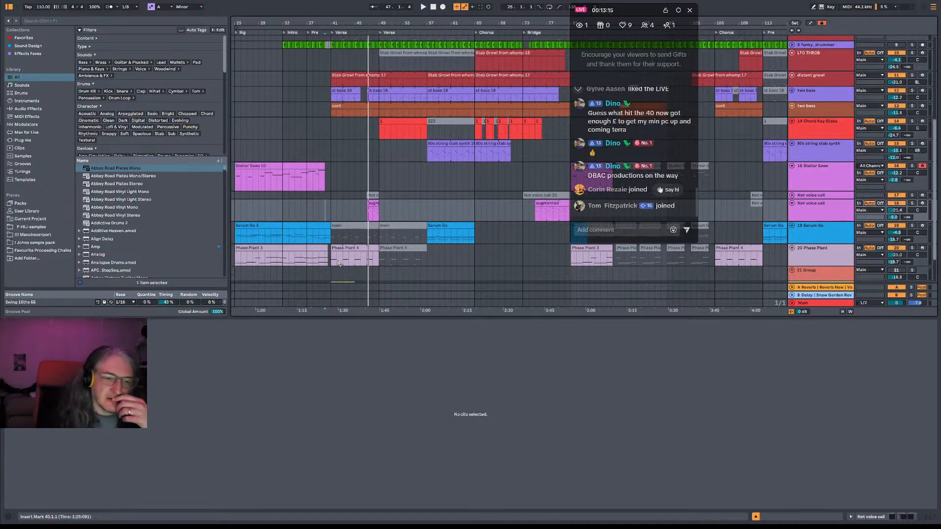
click(333, 263)
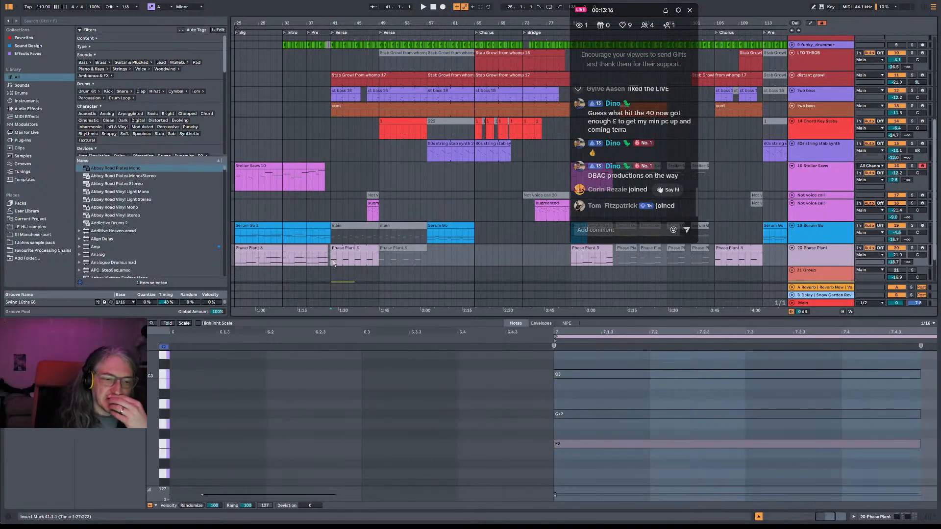
Audition the Phase Plant track soloed from bar 41, leaving it unsoloed and selected.
click(833, 263)
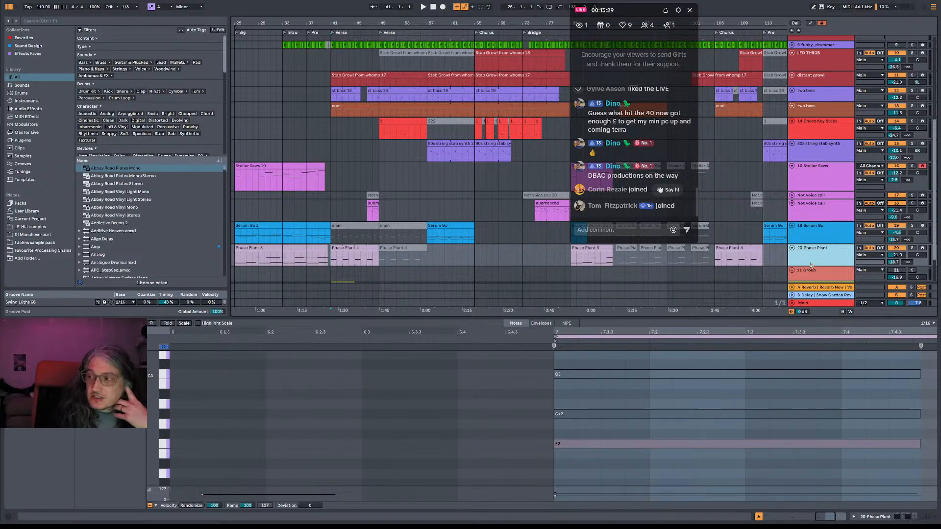
scroll(827, 239, down, 2)
click(821, 216)
click(821, 231)
click(817, 217)
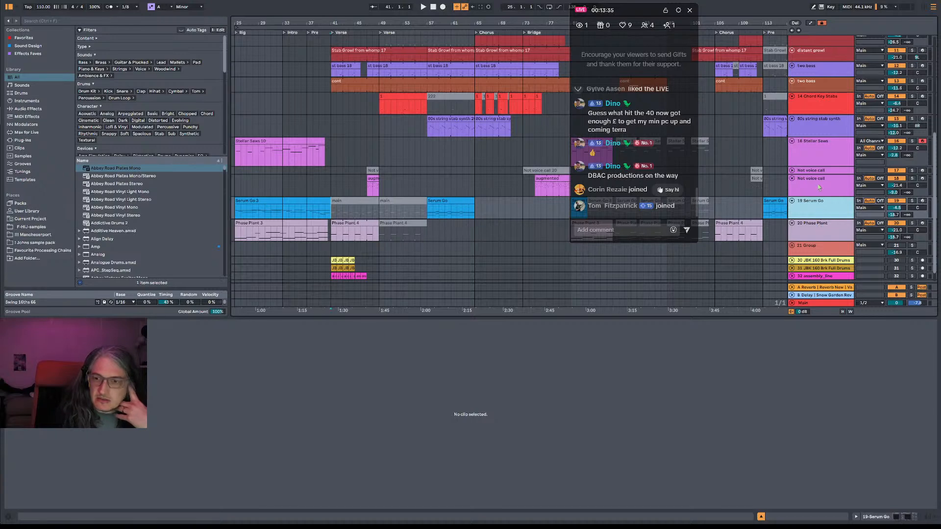
click(818, 195)
click(821, 223)
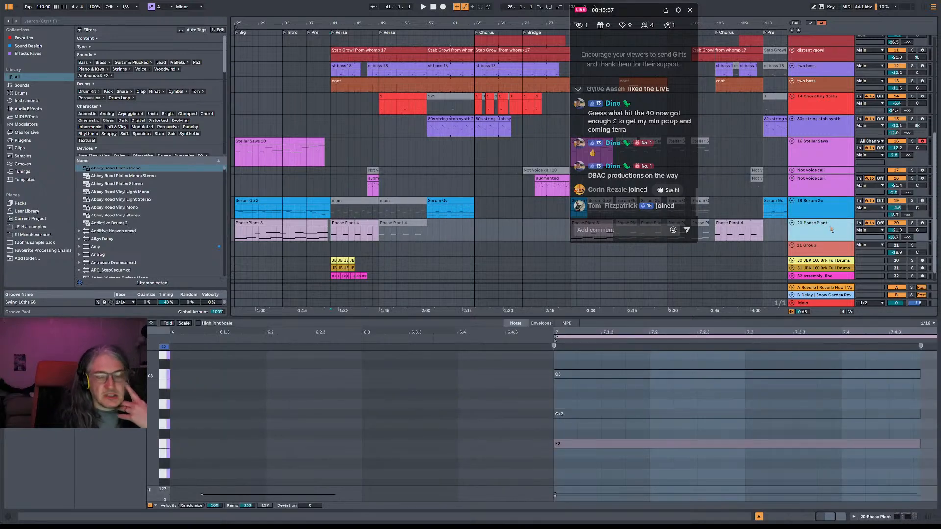
scroll(830, 229, down, 1)
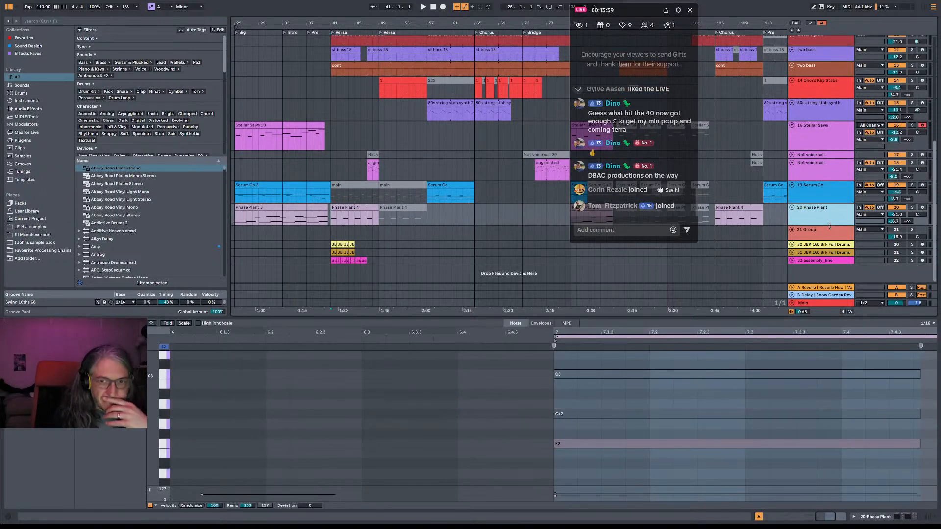
click(912, 208)
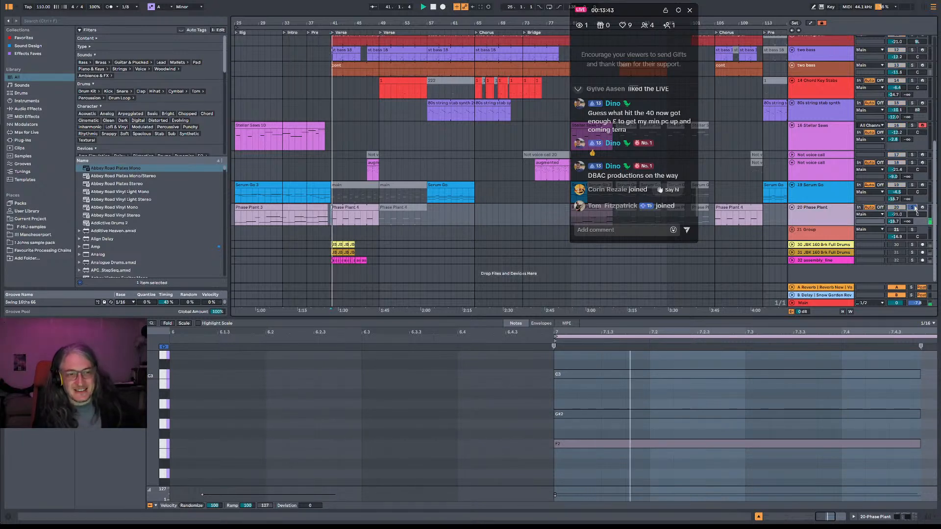
click(914, 209)
click(825, 214)
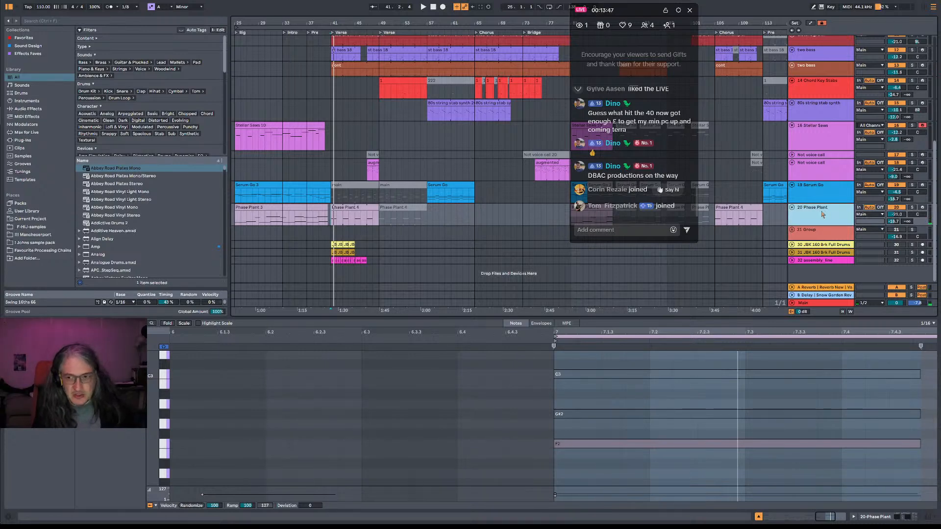
Run Save As on the Live set, and reset the OBS mic delay with the streaming script.
key(ctrl+shift+s)
key(Return)
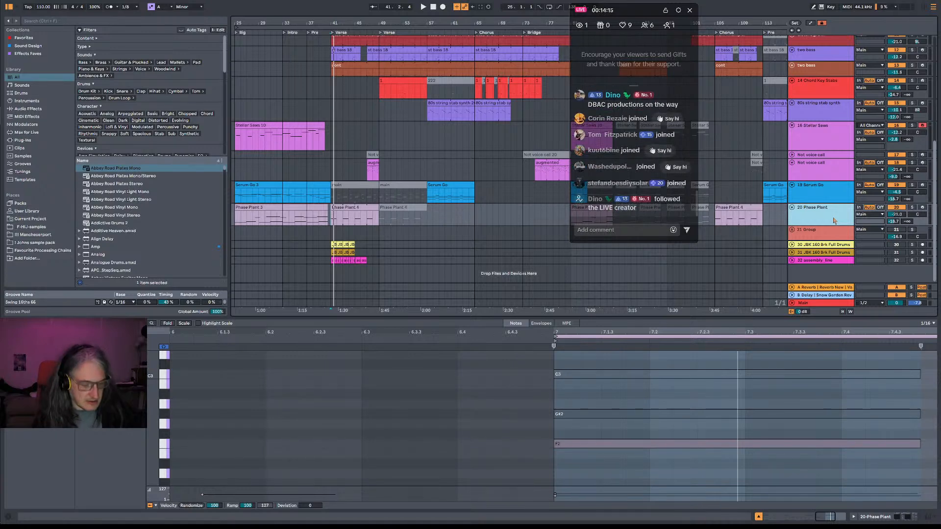
right_click(1, 469)
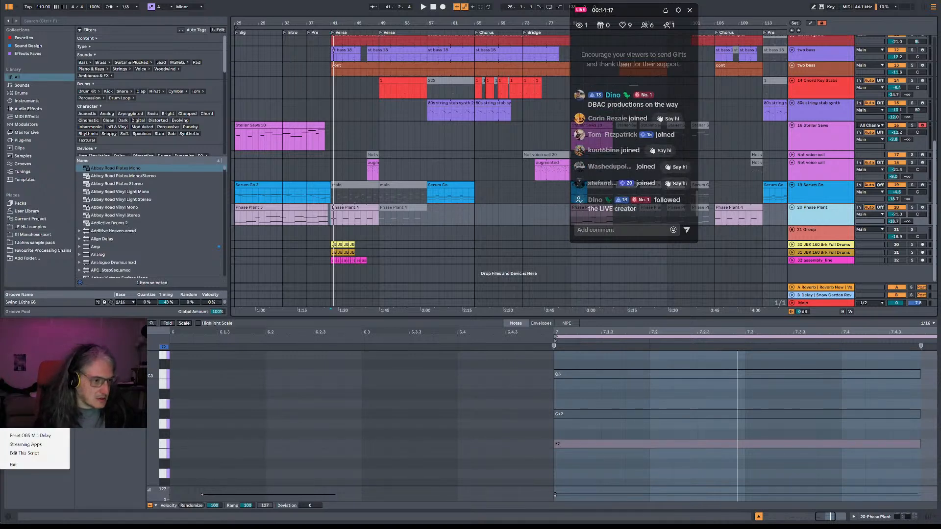
click(29, 435)
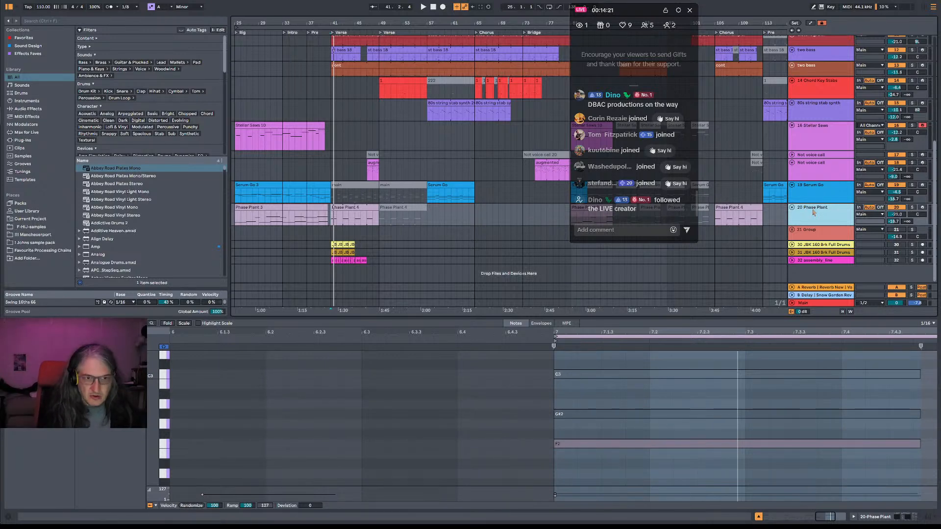
Add a MIDI track below Phase Plant and load the Serum 2 instrument onto it.
key(ctrl+shift+t)
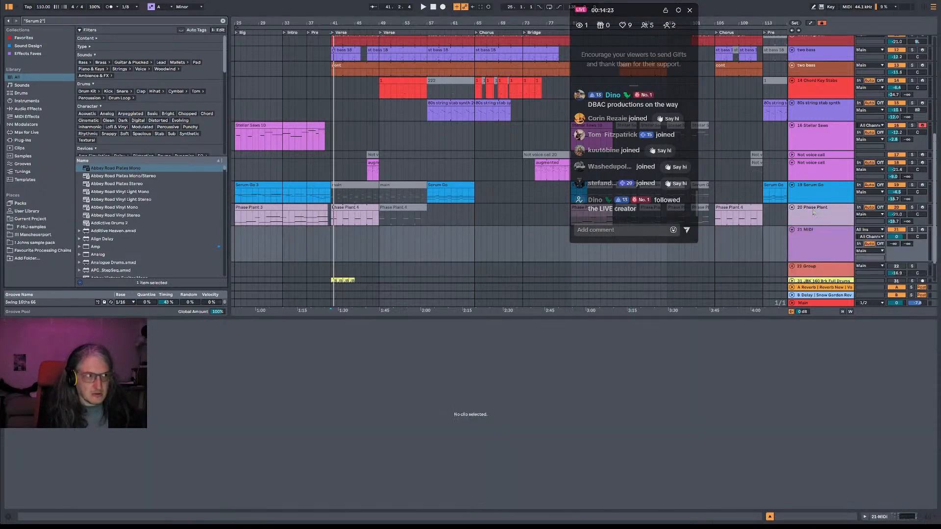
key(ctrl+f)
text("Serum 2")
key(Down)
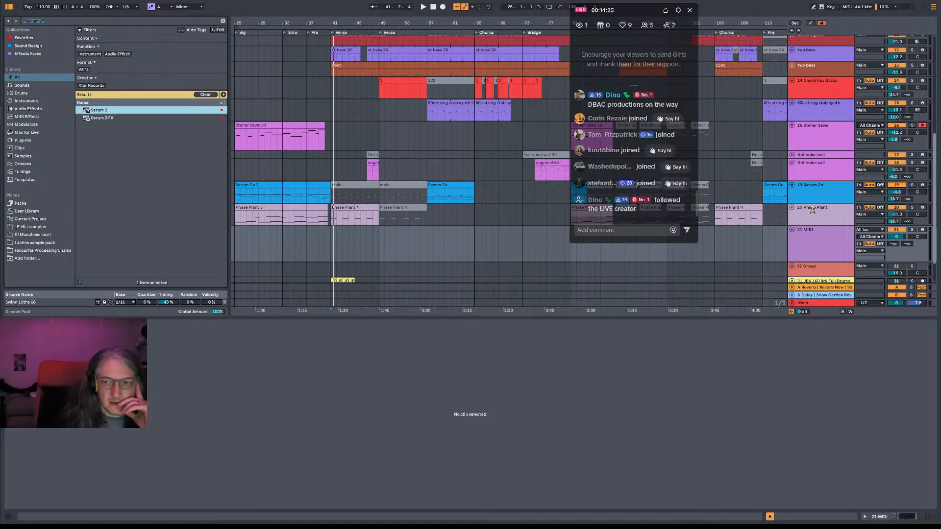
key(Return)
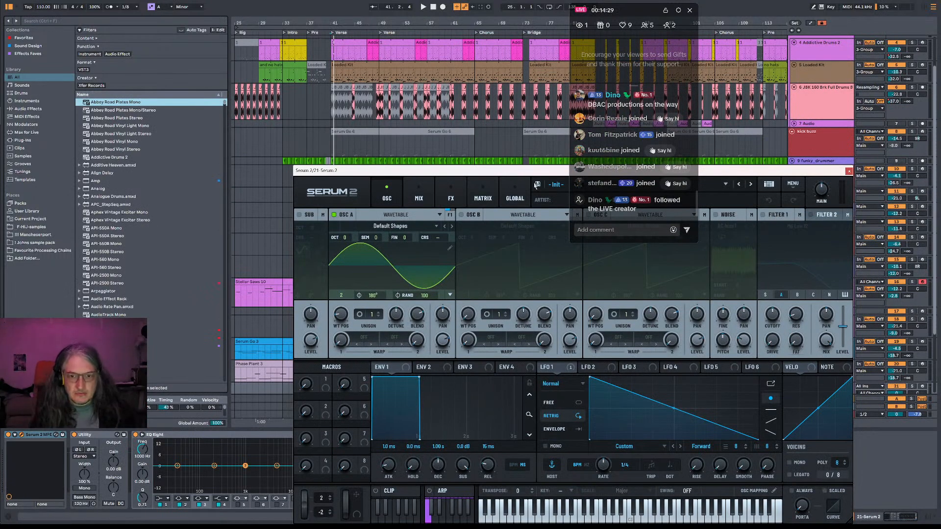
Rearrange the Serum 2 window and the live chat overlay so that they overlap less.
drag(524, 173, 423, 71)
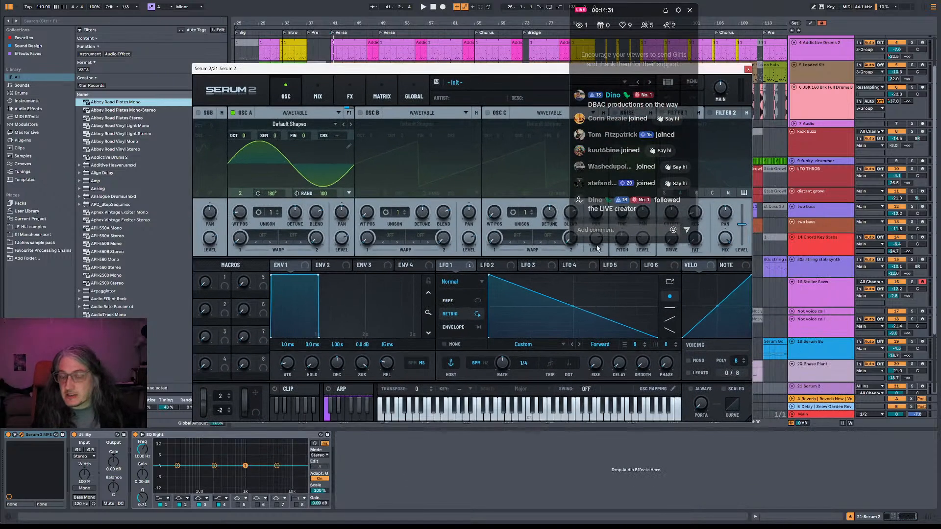
drag(631, 11, 639, 11)
scroll(618, 156, up, 2)
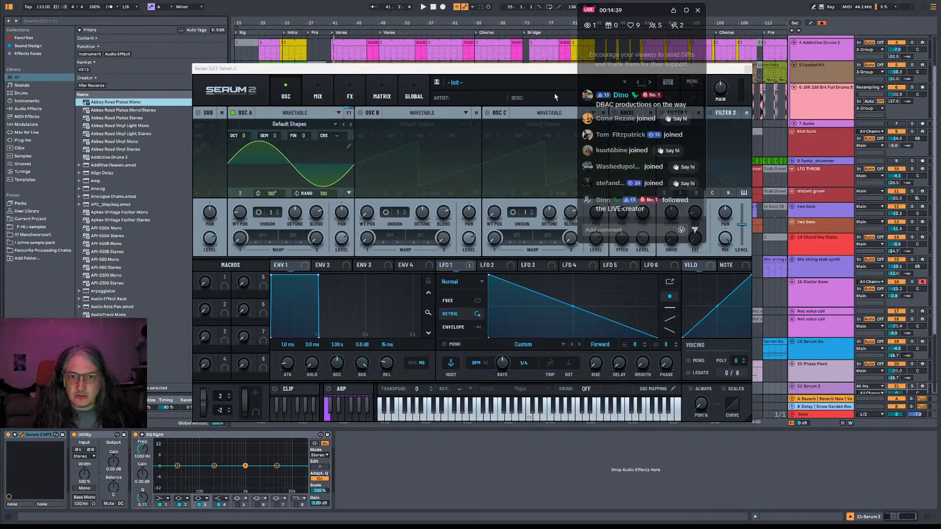
drag(532, 71, 524, 74)
drag(637, 13, 718, 5)
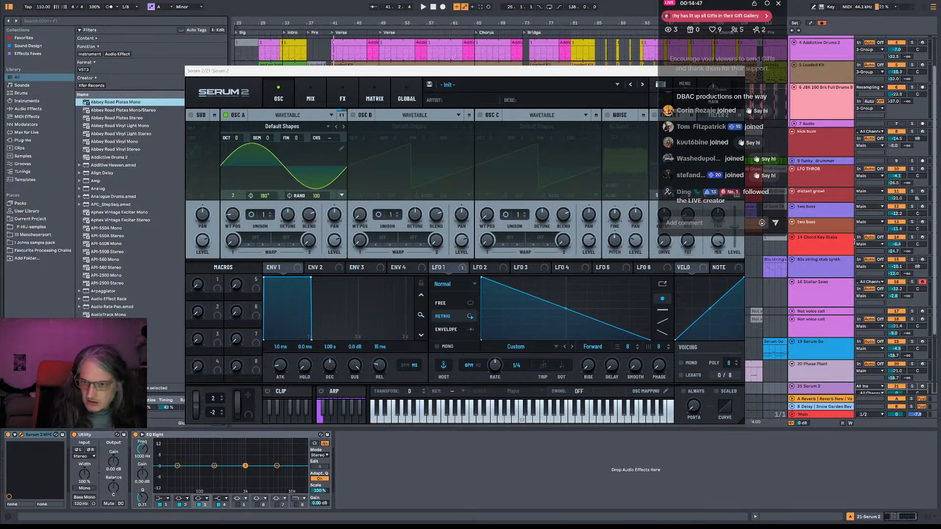
Arm the Phase Plant track to play it live, and switch record arming to the new Serum 2 track.
click(922, 364)
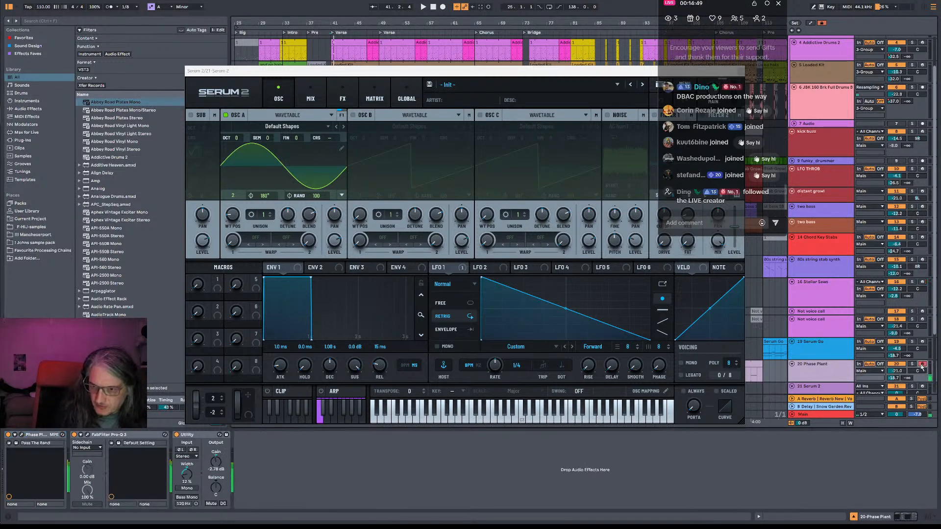
scroll(825, 362, down, 3)
click(922, 336)
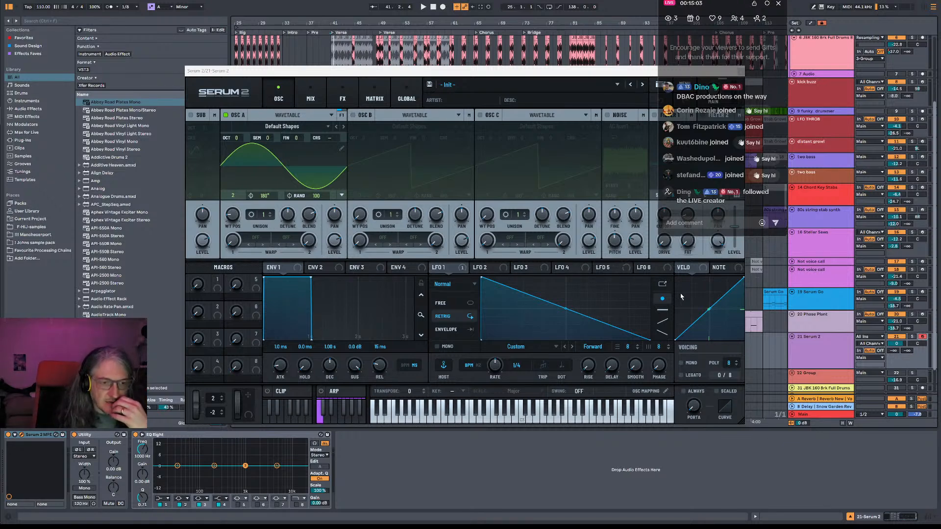
Browse the Serum 2 presets and load the factory orchestral preset ORCH - Choir and Strings.
drag(495, 71, 424, 64)
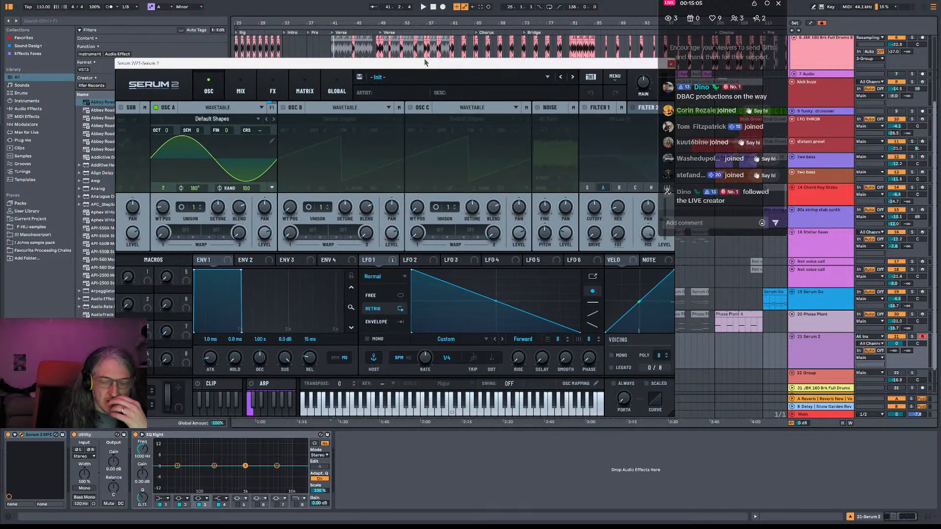
drag(707, 7, 718, 7)
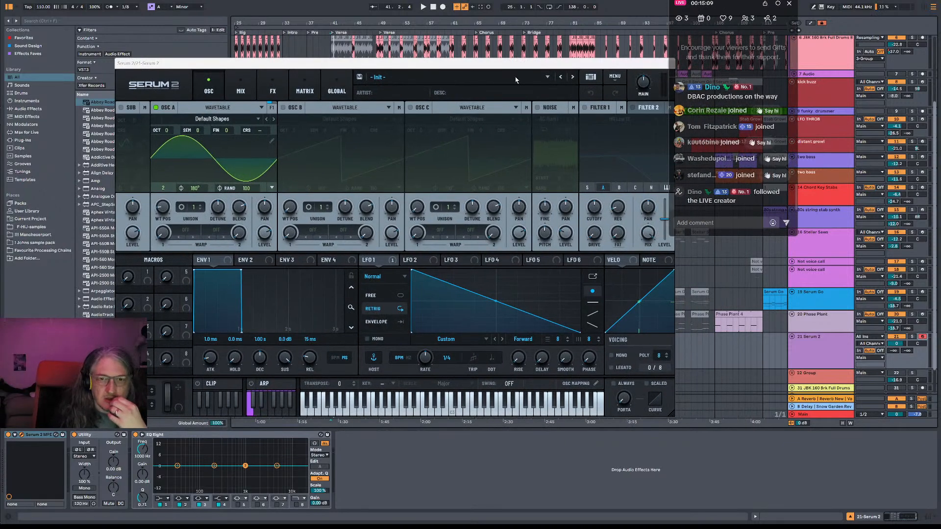
click(514, 79)
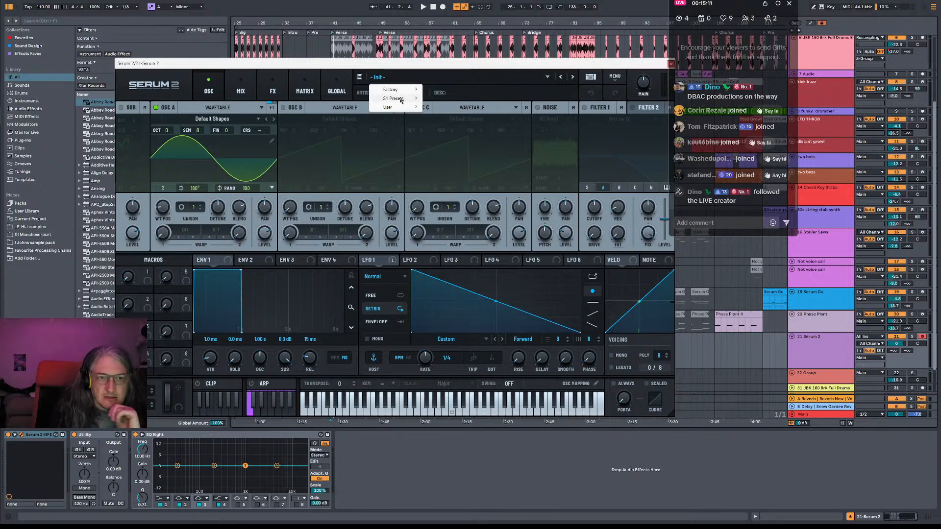
mouse_move(402, 99)
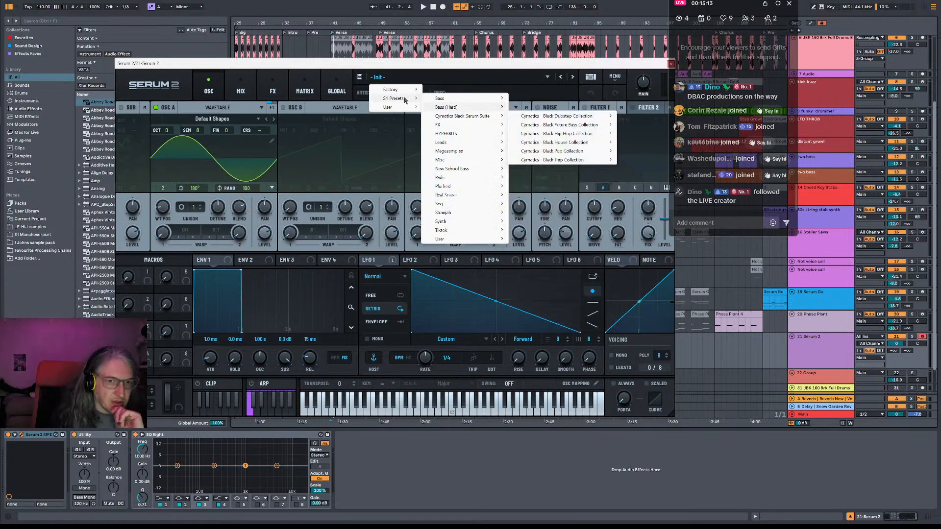
mouse_move(451, 99)
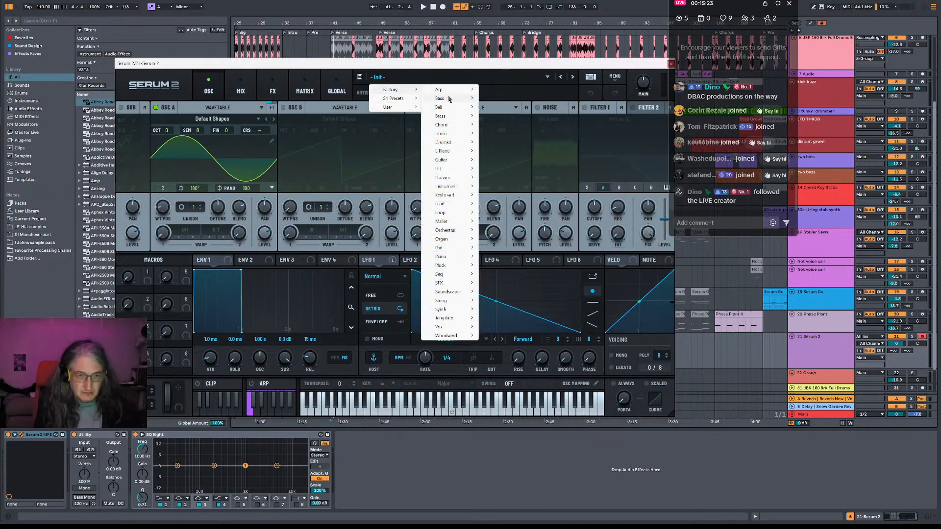
mouse_move(470, 169)
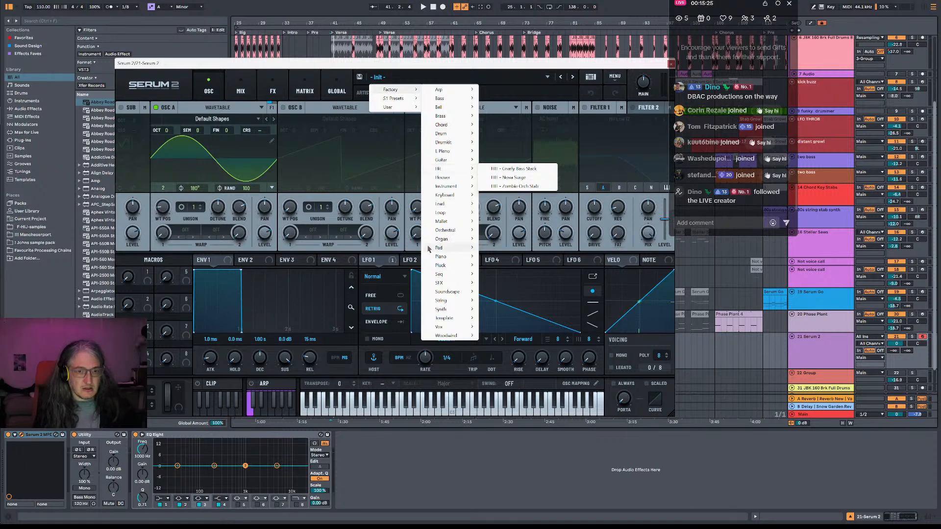
mouse_move(450, 230)
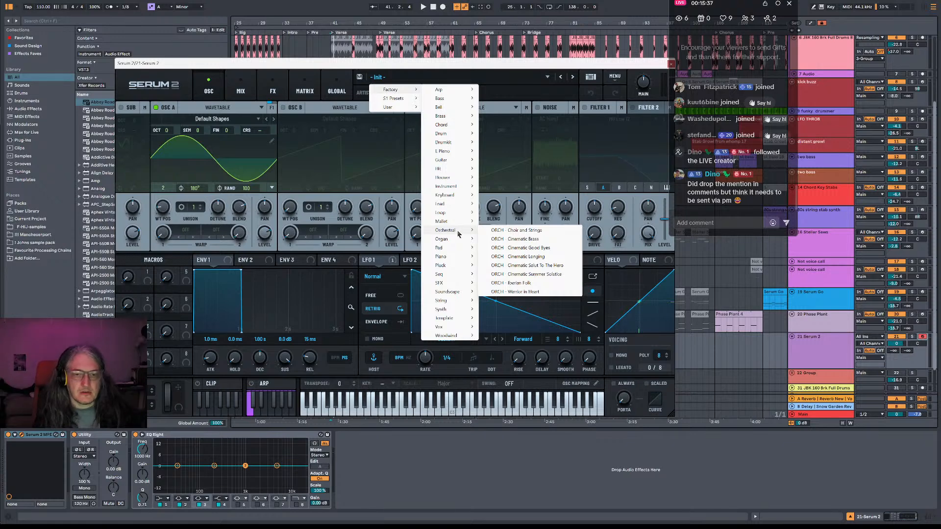
click(525, 235)
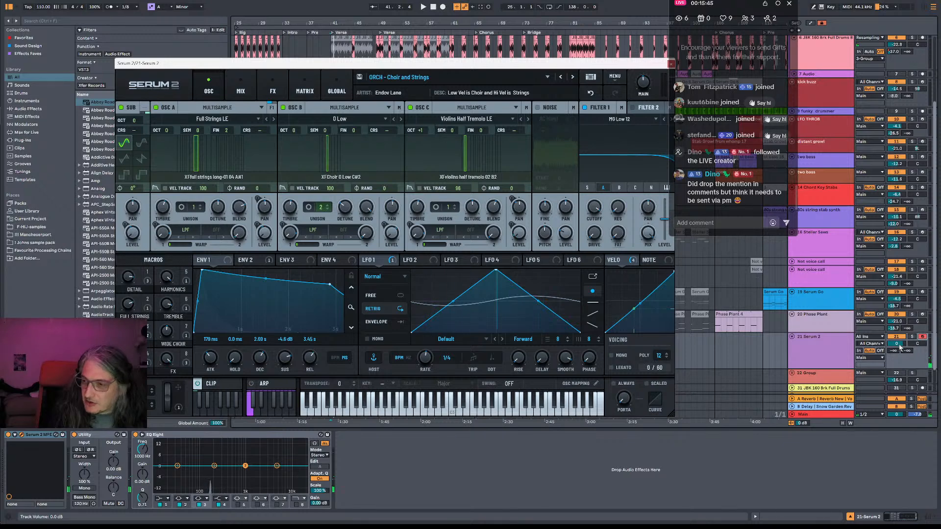
Lower the Serum 2 track's volume to -14.3 dB.
drag(900, 347, 899, 372)
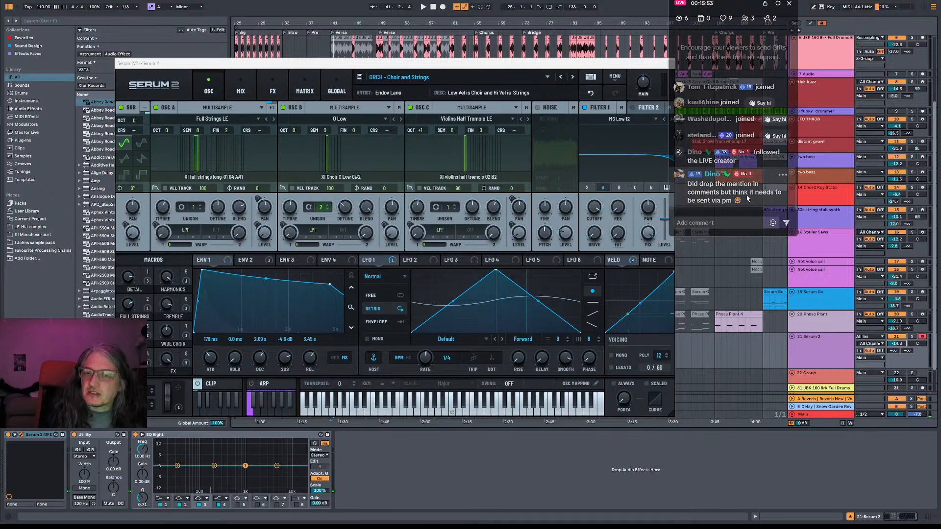
Read back through the live chat history to its start and return to the newest comments.
scroll(747, 198, up, 2)
scroll(747, 194, up, 3)
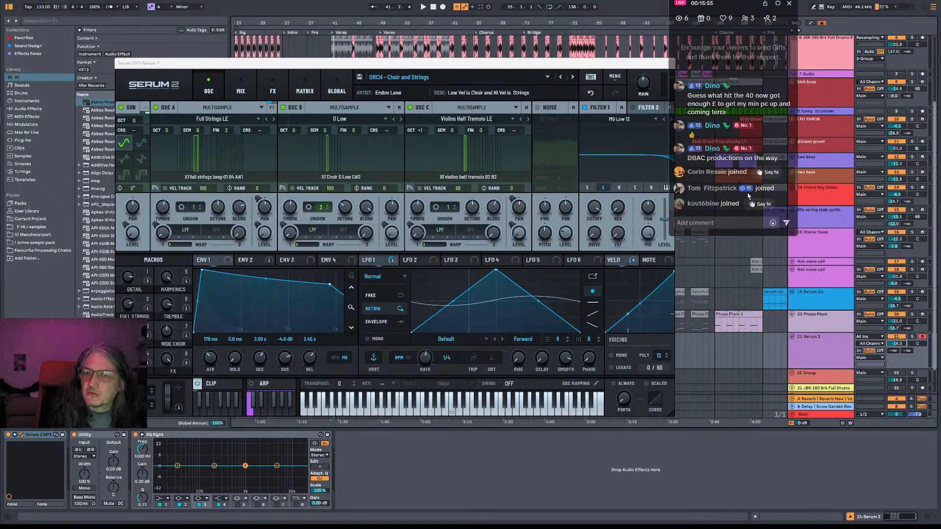
scroll(748, 195, up, 4)
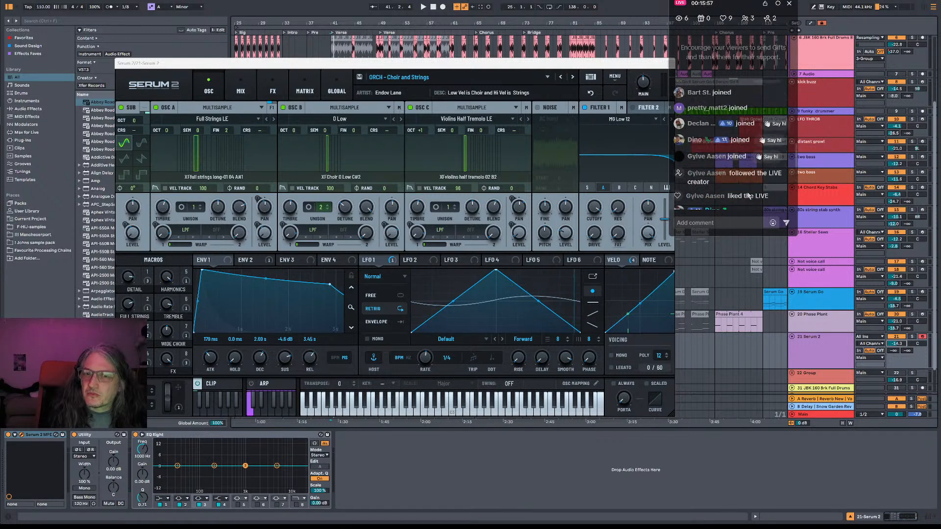
scroll(748, 196, up, 5)
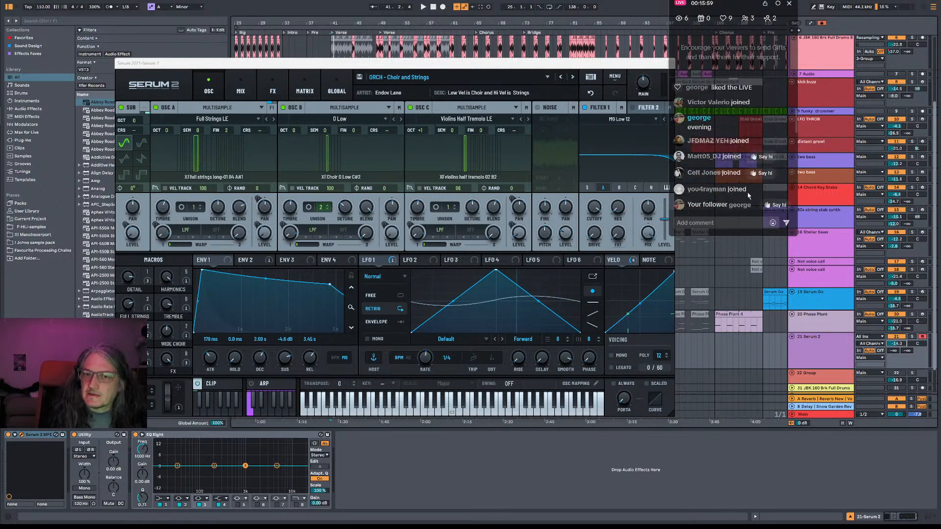
scroll(748, 195, up, 2)
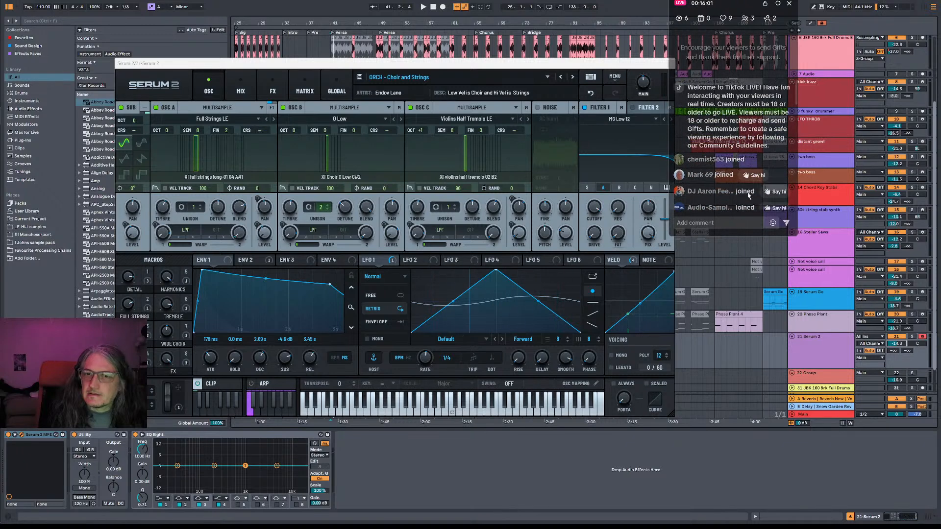
scroll(750, 195, down, 10)
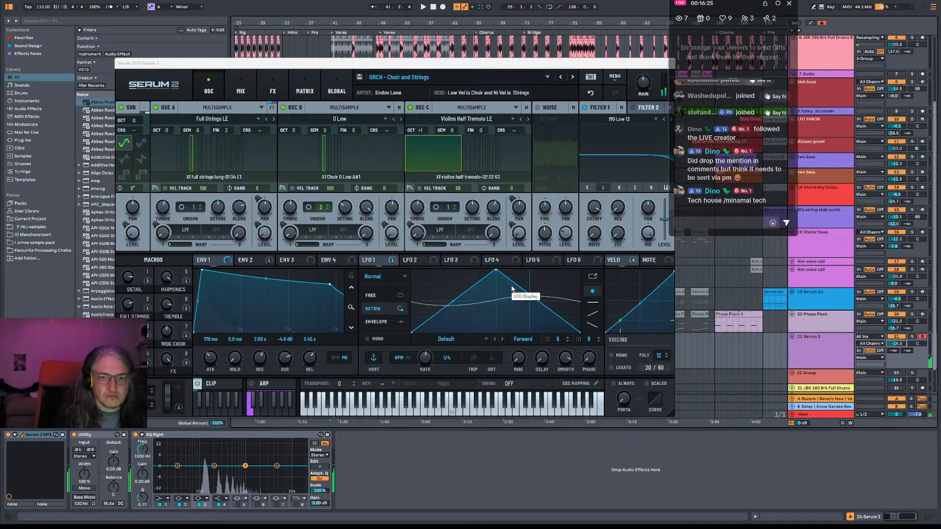
Move the Serum 2 window up off its track, play the verse from bar 41, and hide the plug-in window.
drag(343, 63, 309, 0)
click(332, 352)
key(space)
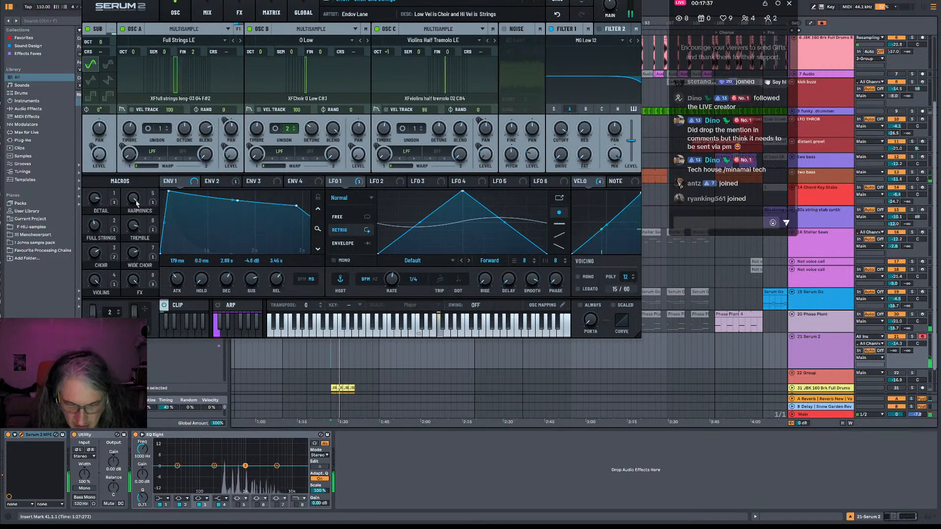
key(super+shift+s)
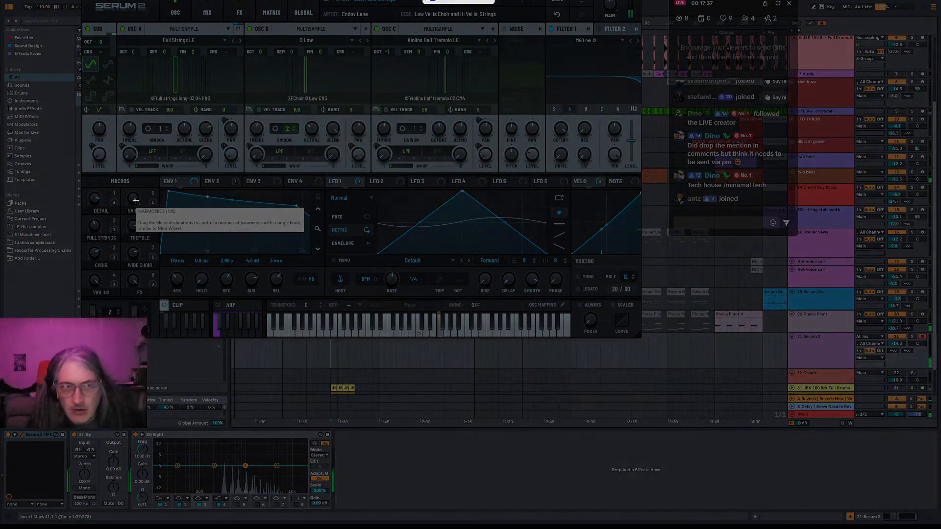
key(Escape)
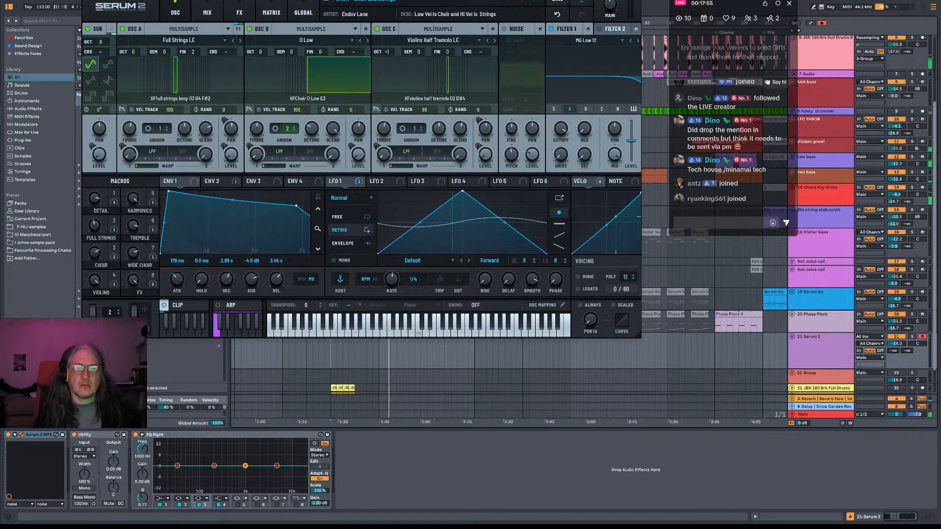
key(ctrl+alt+p)
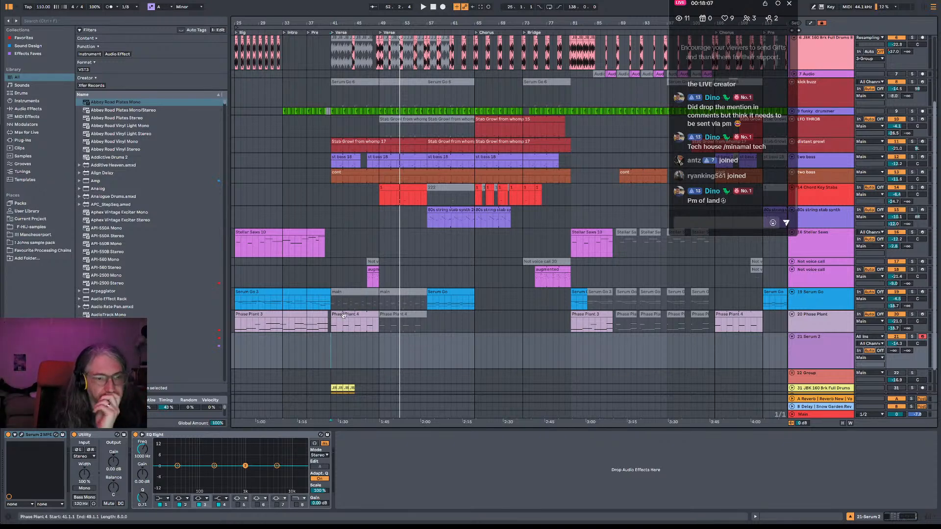
Deactivate the first-verse section of the brown two bass track's cont clip, bars 41 to 49, and play from bar 39.
click(331, 331)
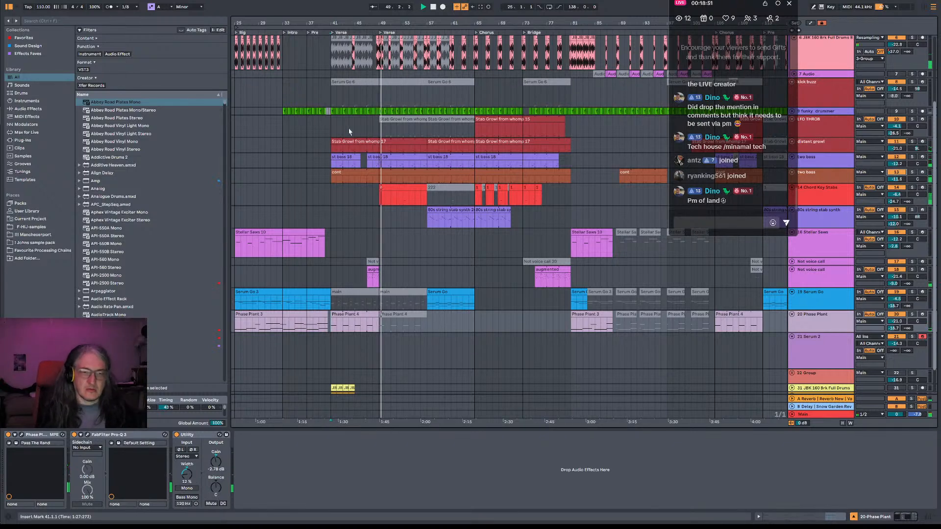
click(360, 171)
drag(379, 179, 328, 183)
key(0)
click(320, 180)
key(space)
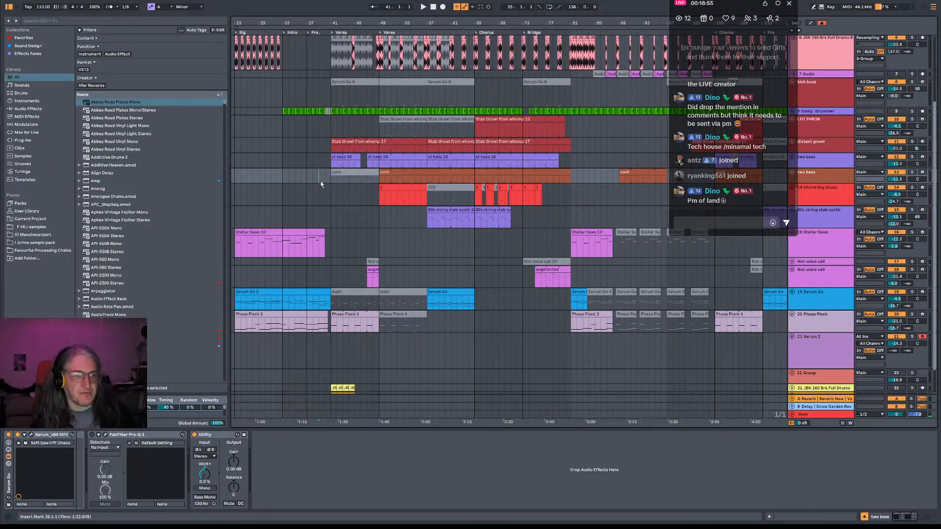
Look over the arrangement's drum tracks during playback and show the device chain of the drum group track.
drag(346, 135, 375, 158)
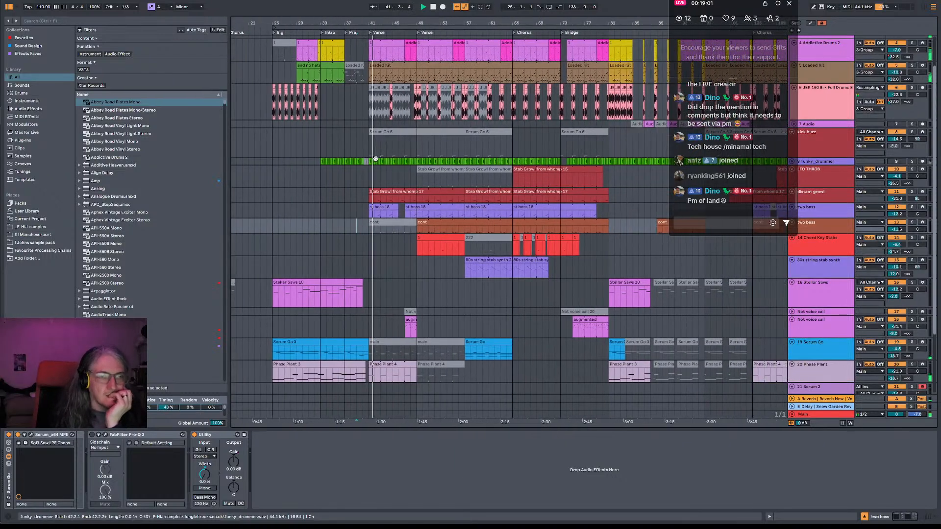
scroll(377, 160, up, 2)
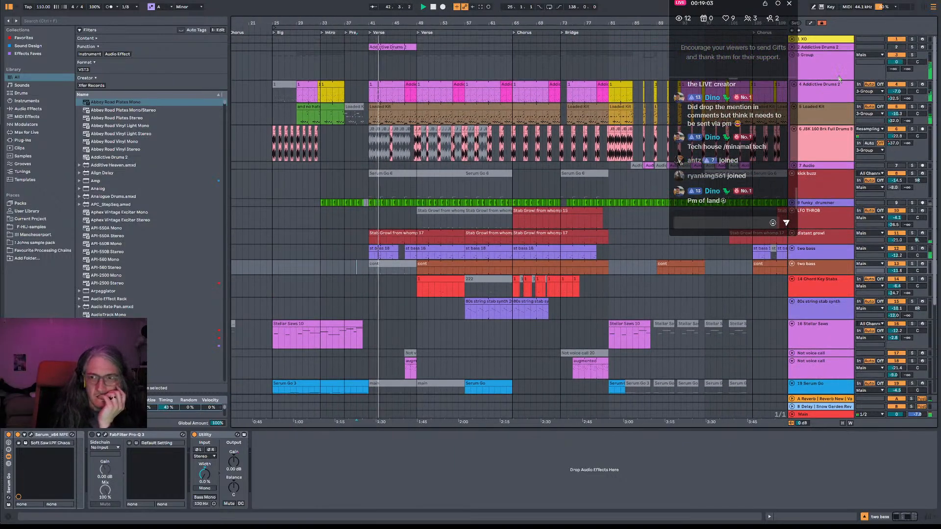
click(838, 79)
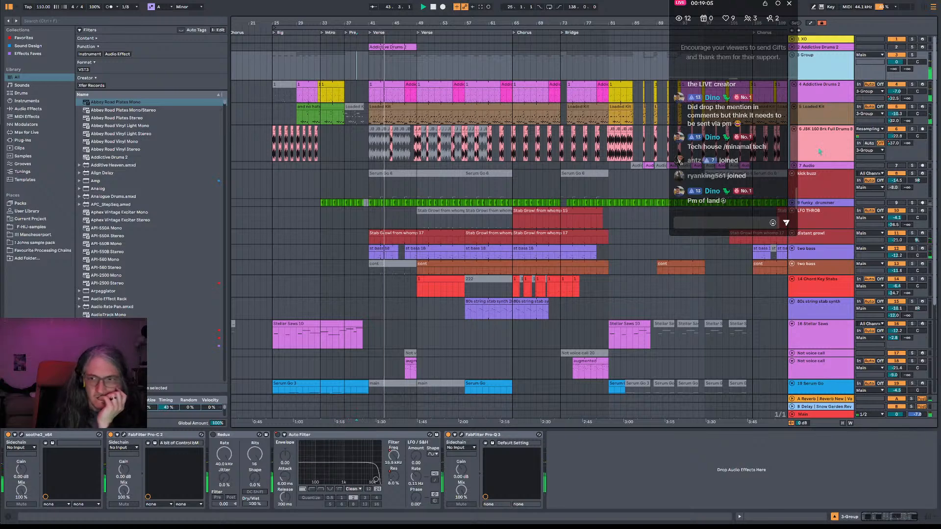
scroll(399, 161, down, 6)
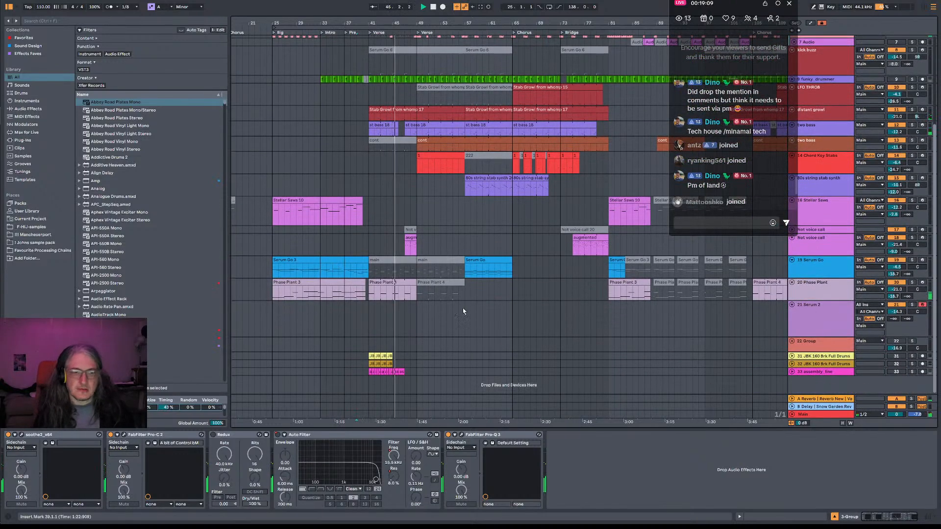
Inspect the notes of the verse's Phase Plant 4 clip and its Pass The Band patch, and select the Serum 2 track.
double_click(384, 283)
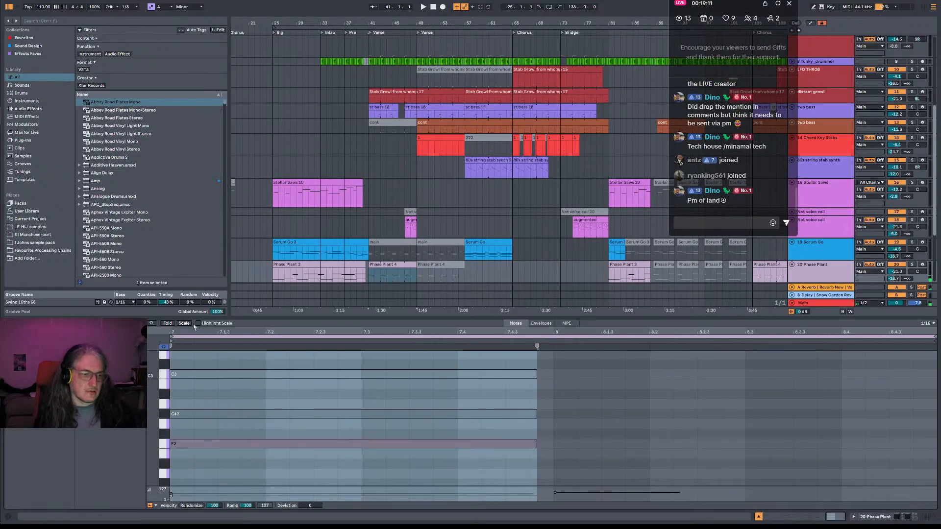
click(821, 273)
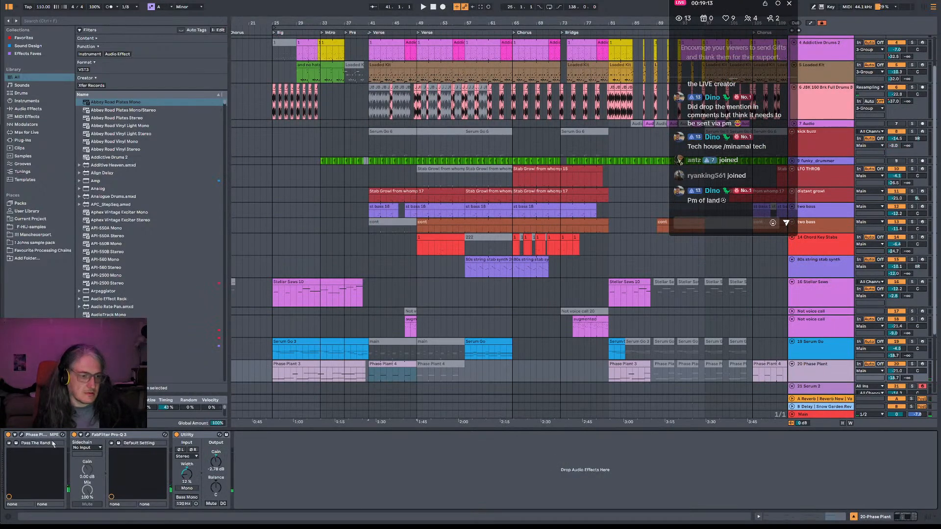
click(22, 435)
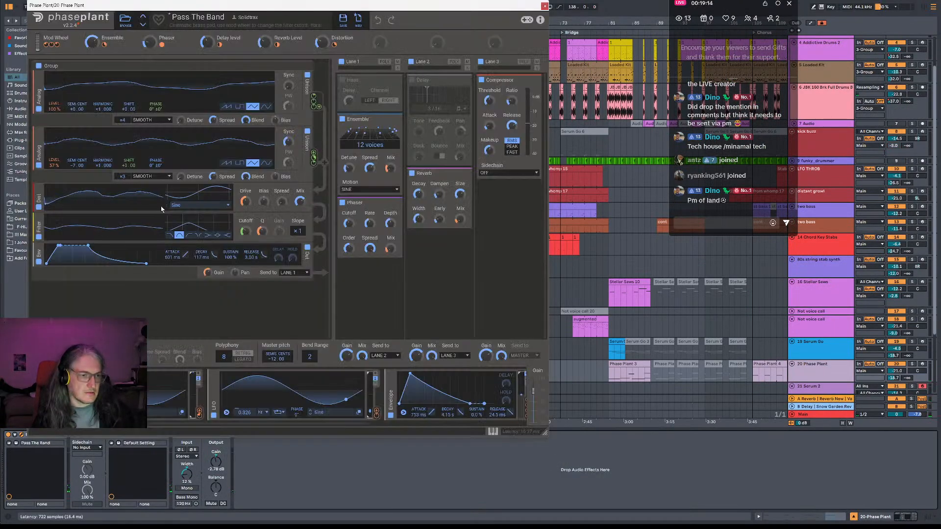
click(544, 7)
scroll(875, 309, down, 2)
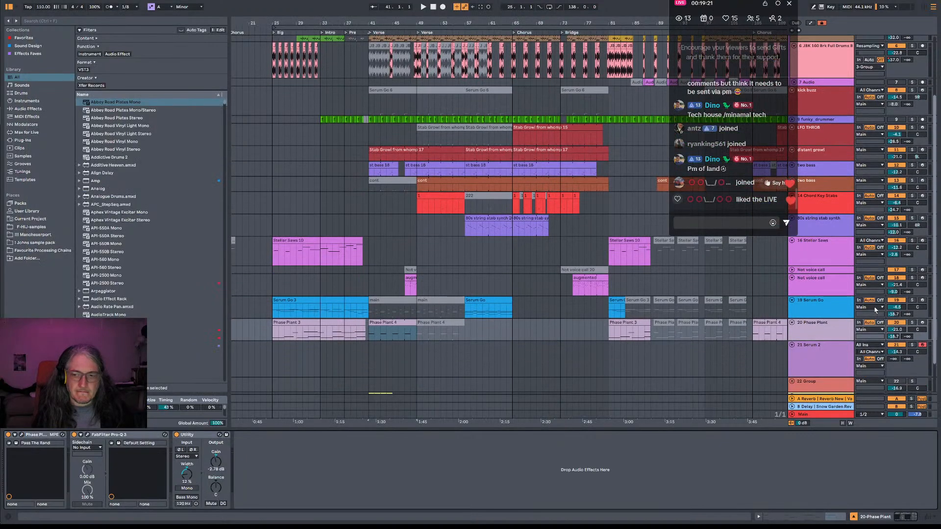
click(831, 361)
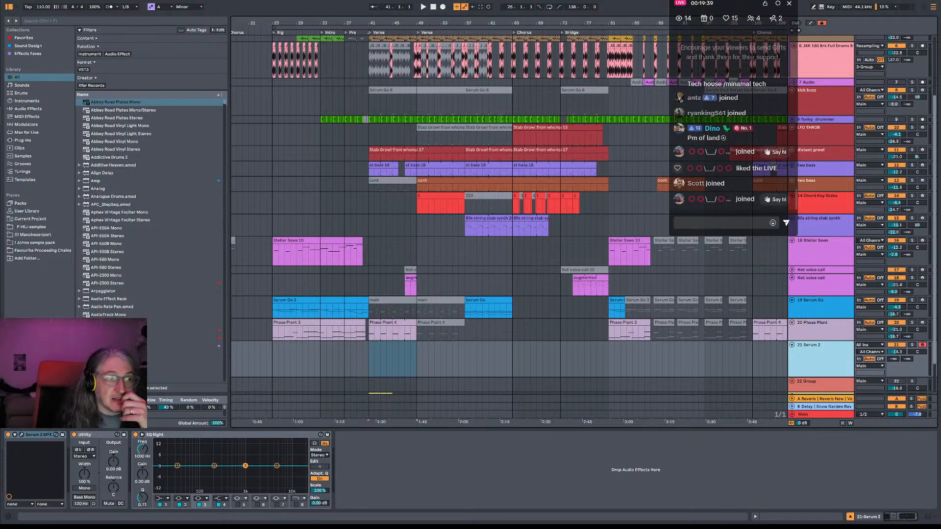
Switch to the file manager and open the FLAC folder of ALT 18 19 order 9 under Released, 013L Ambient Encounters.
key(alt+Tab)
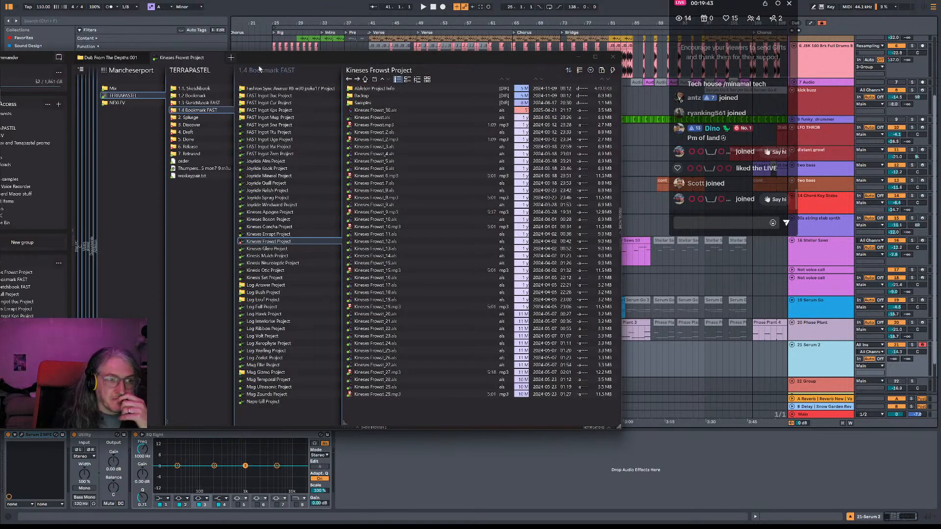
click(186, 154)
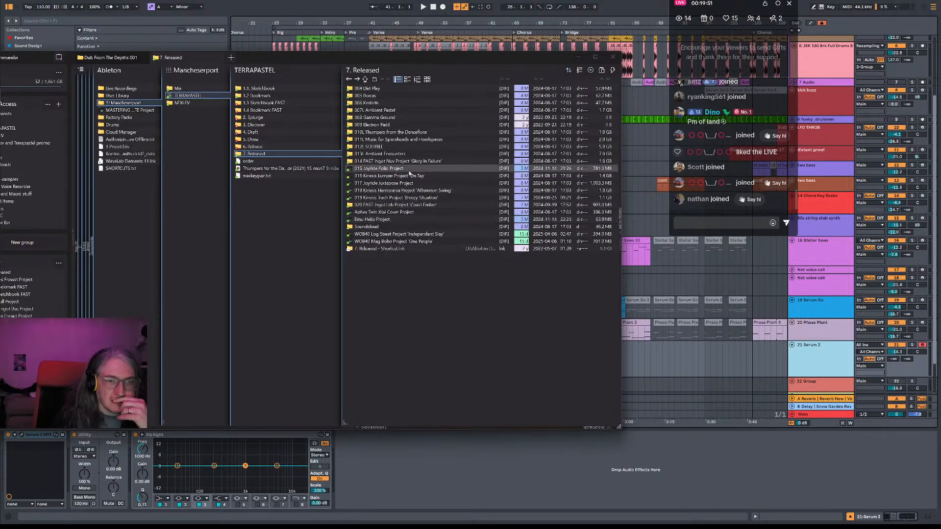
click(401, 154)
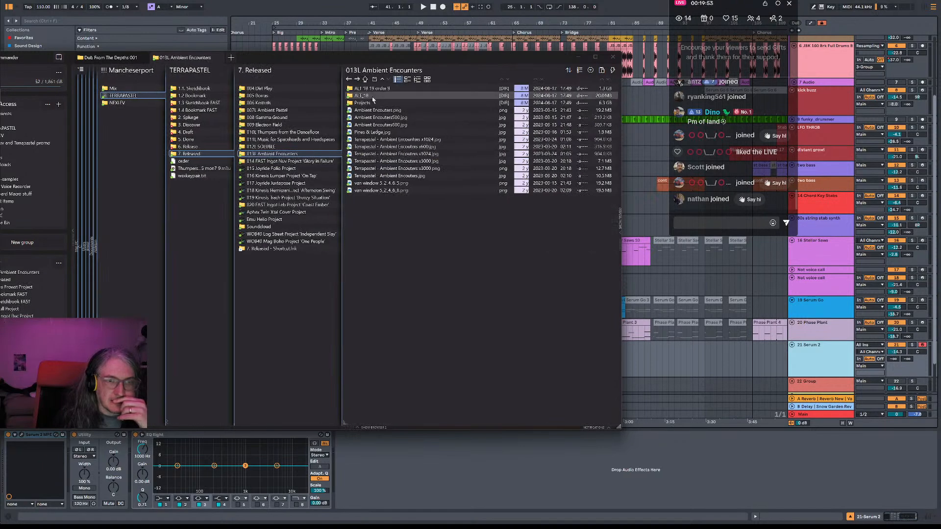
click(371, 90)
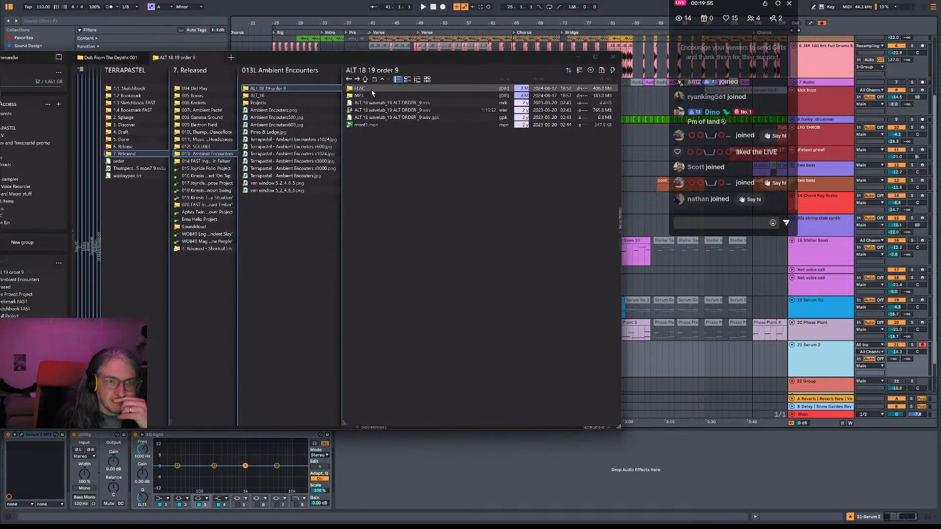
click(371, 90)
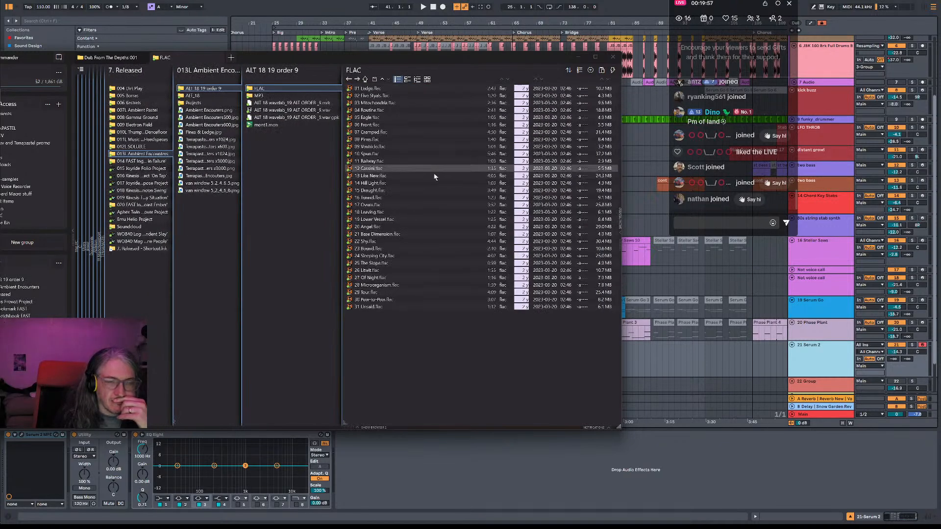
Play 15 Draught.flac in foobar2000 and listen to passages in its first third.
double_click(403, 191)
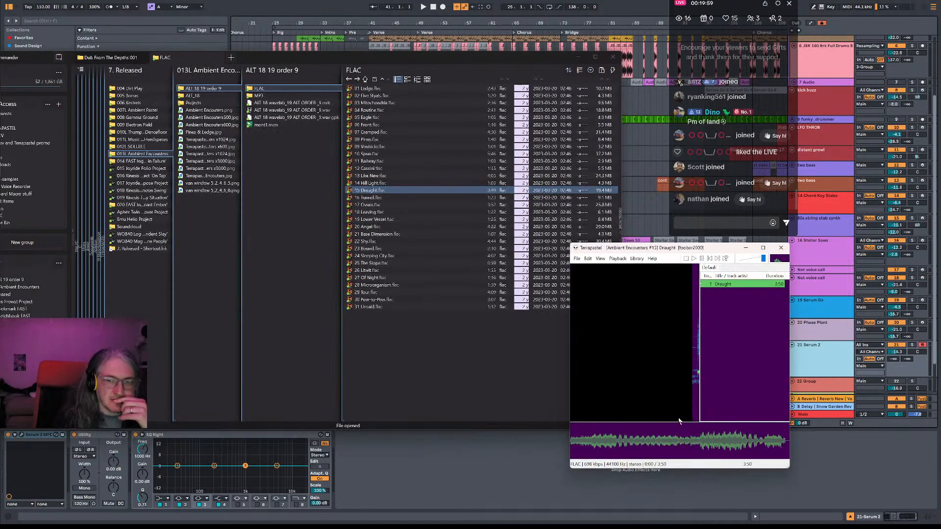
click(634, 443)
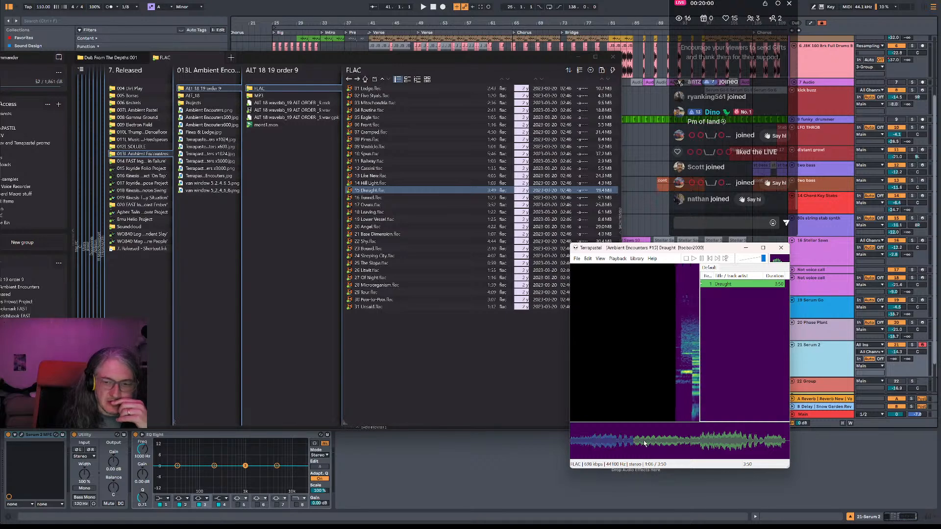
click(616, 444)
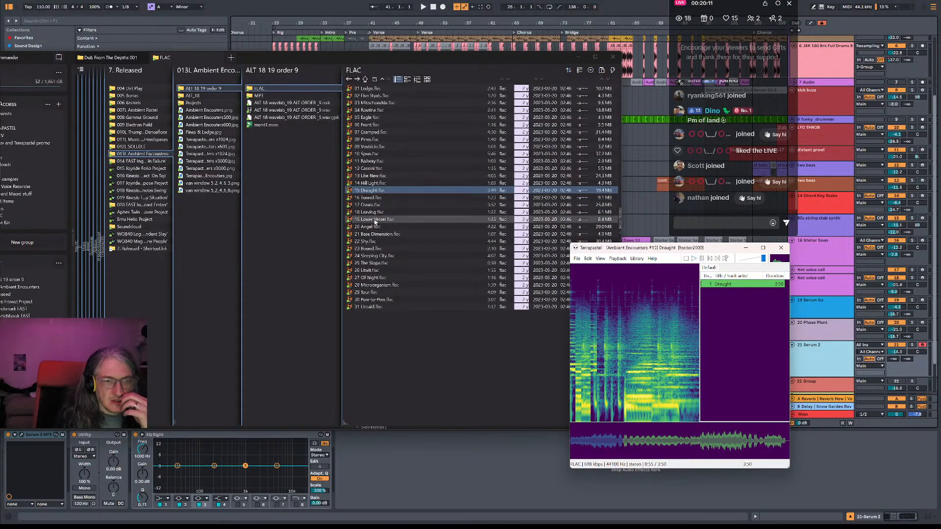
Check the ALT_18 folder and open the Projects folder of 013L Ambient Encounters to look for Draught's source project.
click(194, 95)
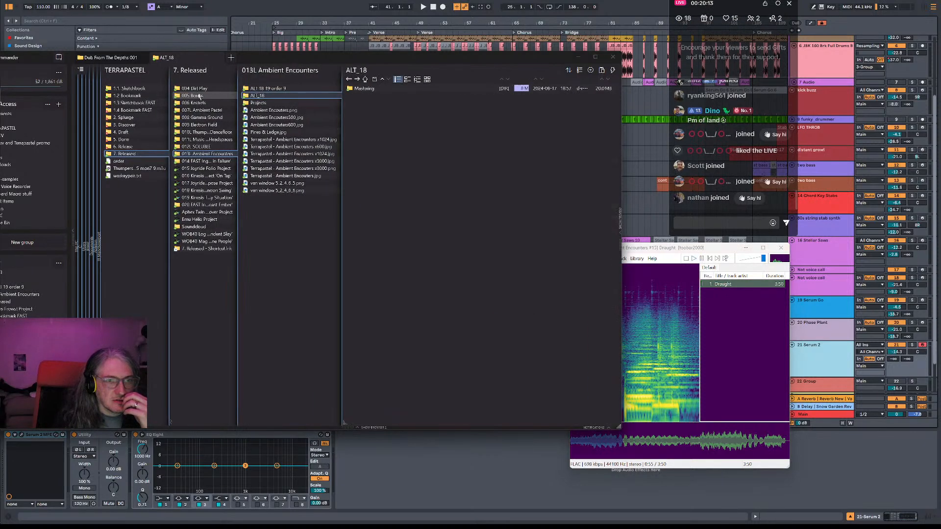
click(256, 104)
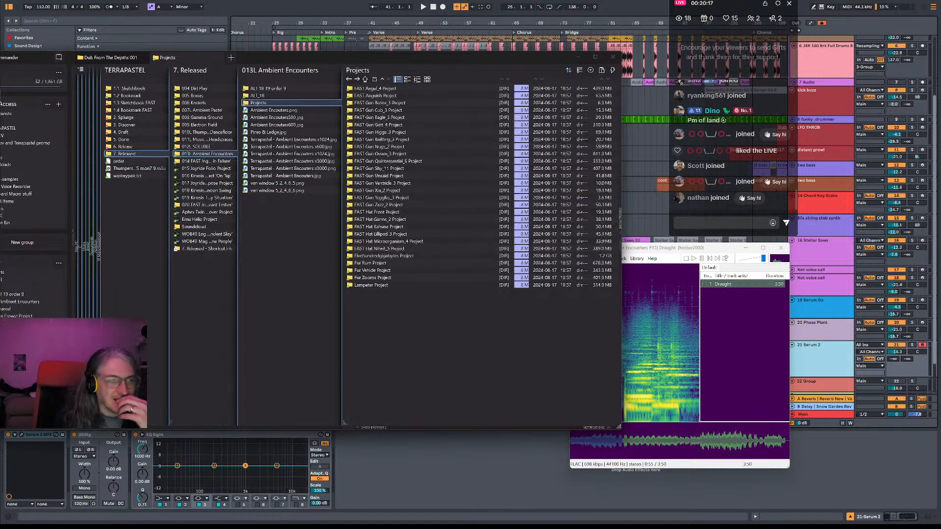
Switch to Trello, close the Kinesis Frowst card, search for "draught" to identify its project, and return to Ableton Live.
key(alt+Tab)
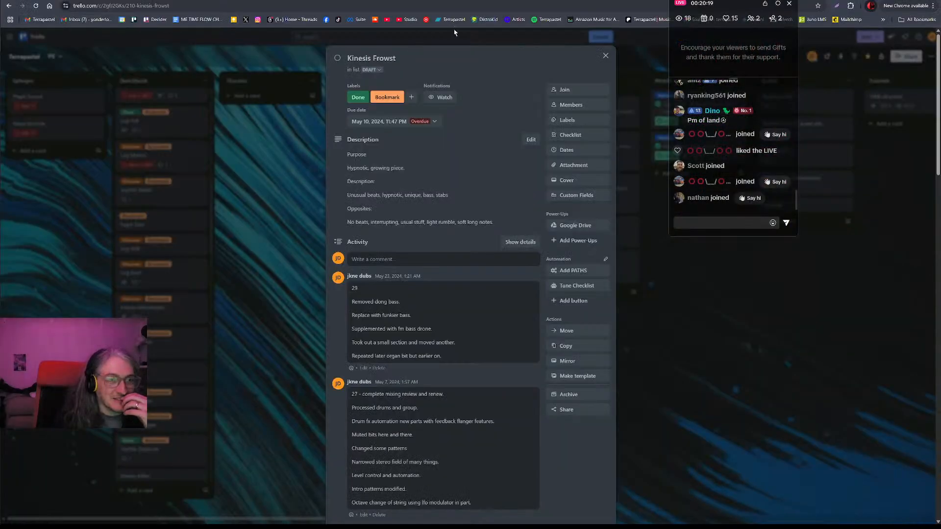
click(605, 56)
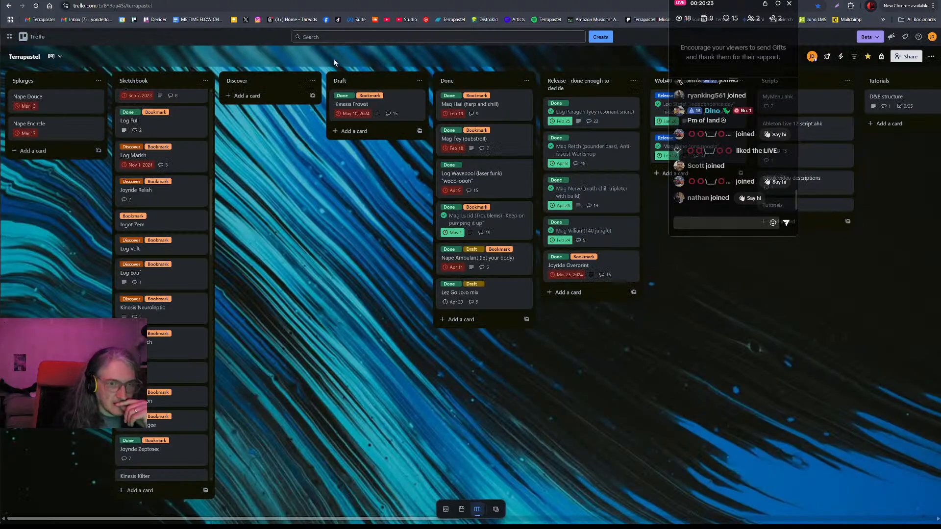
click(351, 37)
text(draught)
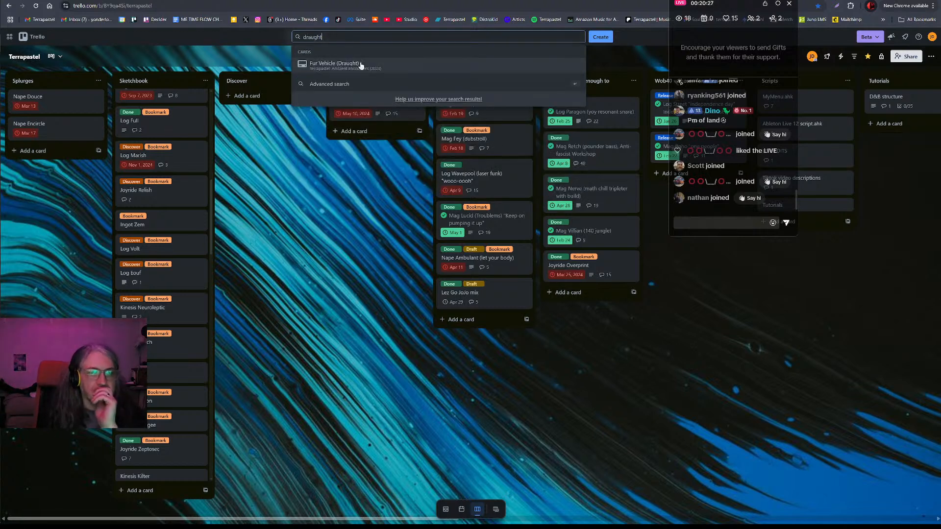
key(alt+Tab)
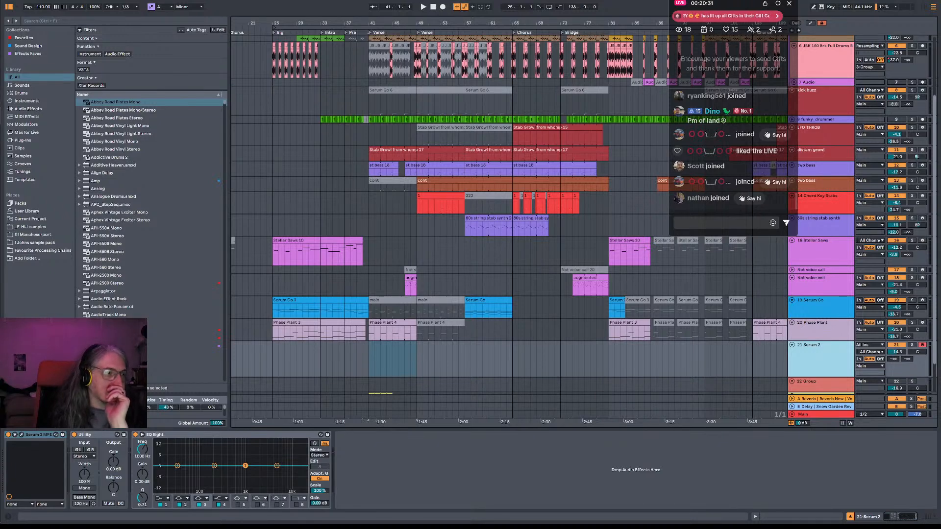
Check the Fur Vehicle Project folder in the file manager for its saved set versions, and return to Ableton Live.
key(alt+Tab)
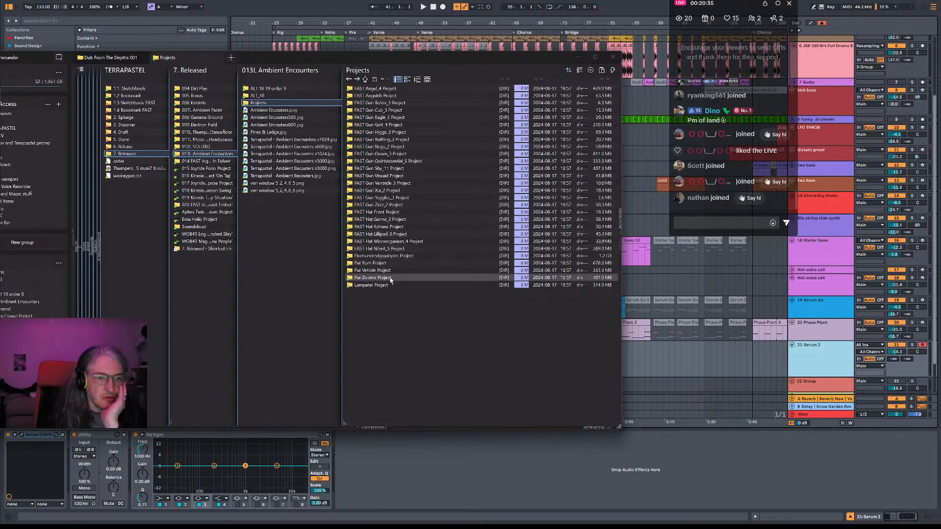
click(372, 271)
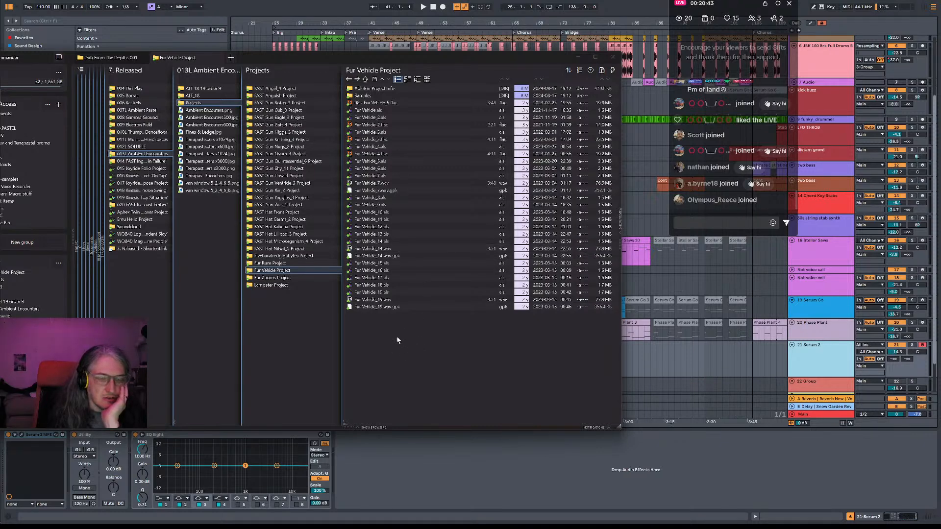
key(alt+Tab)
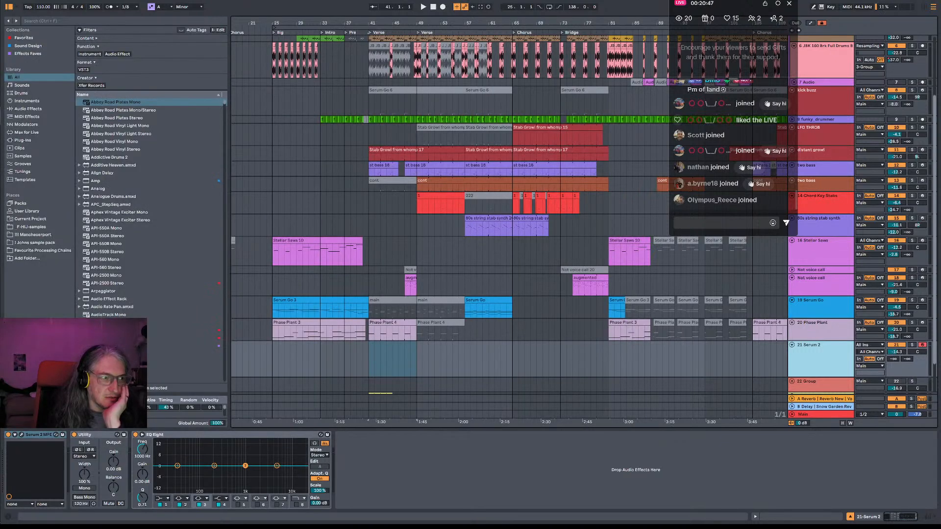
key(alt+Tab)
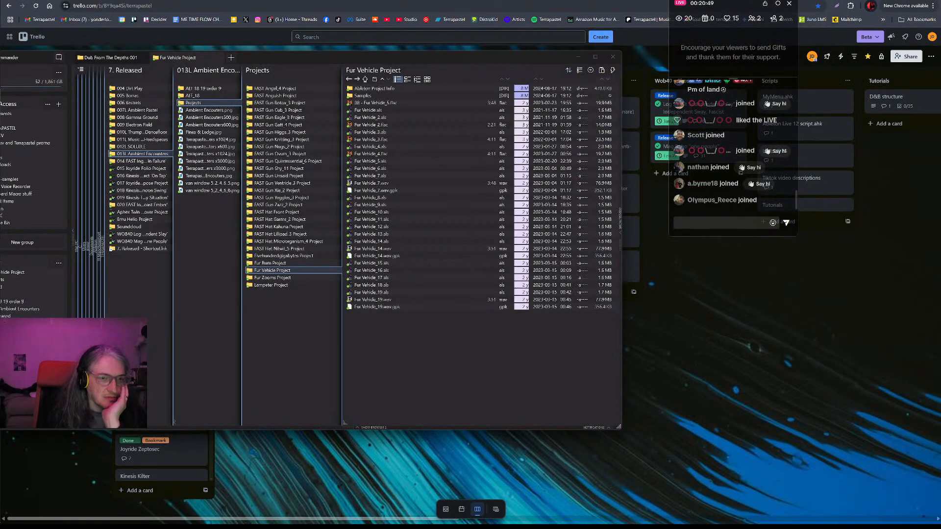
key(alt+Tab)
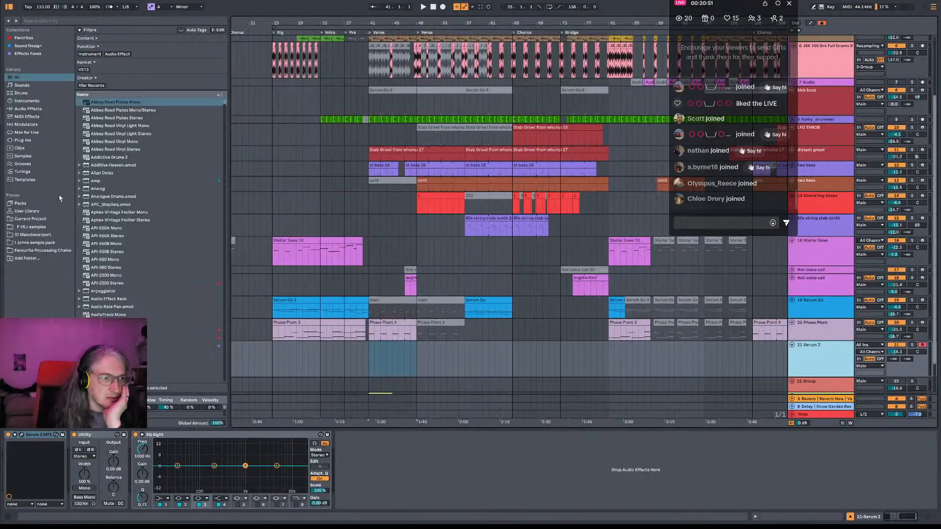
Browse from the Mancheserport place into TERRAPASTEL, 7. Released, 013L Ambient Encounters and expand its Projects folder.
click(40, 235)
double_click(104, 62)
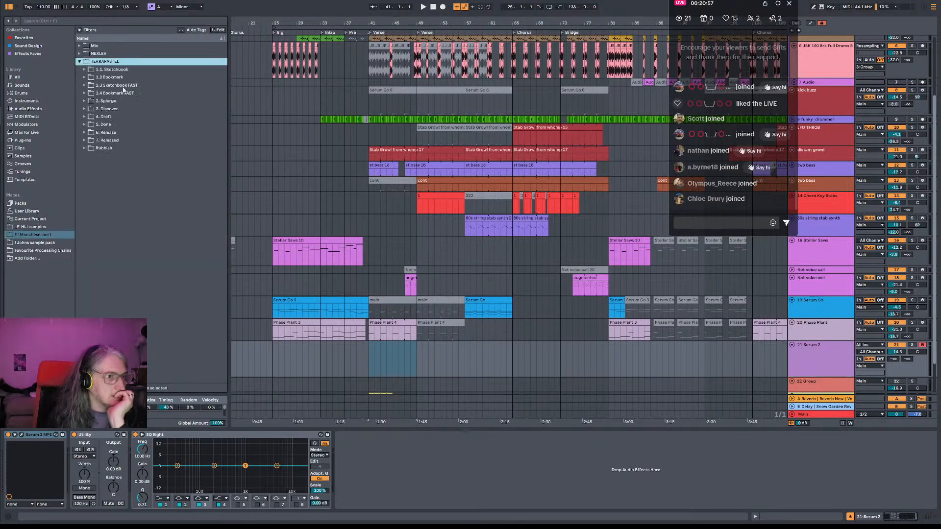
double_click(106, 140)
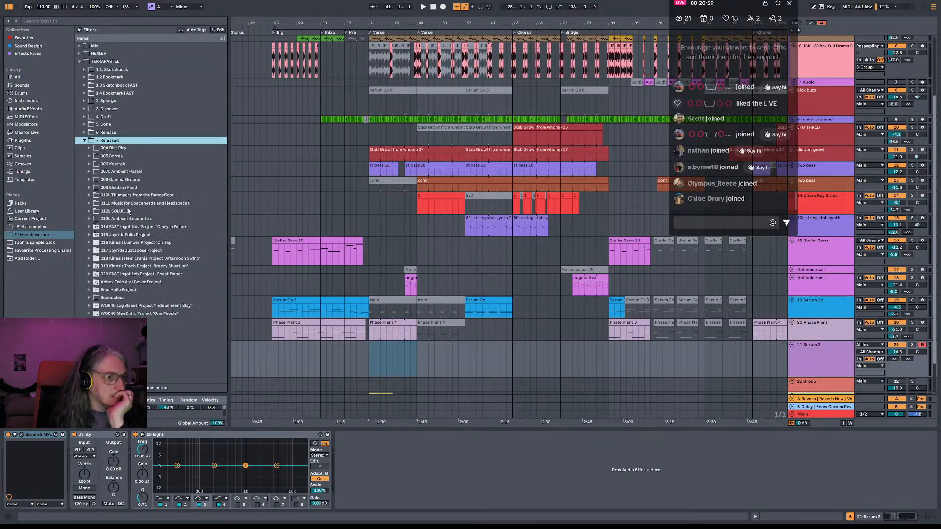
double_click(128, 218)
double_click(117, 234)
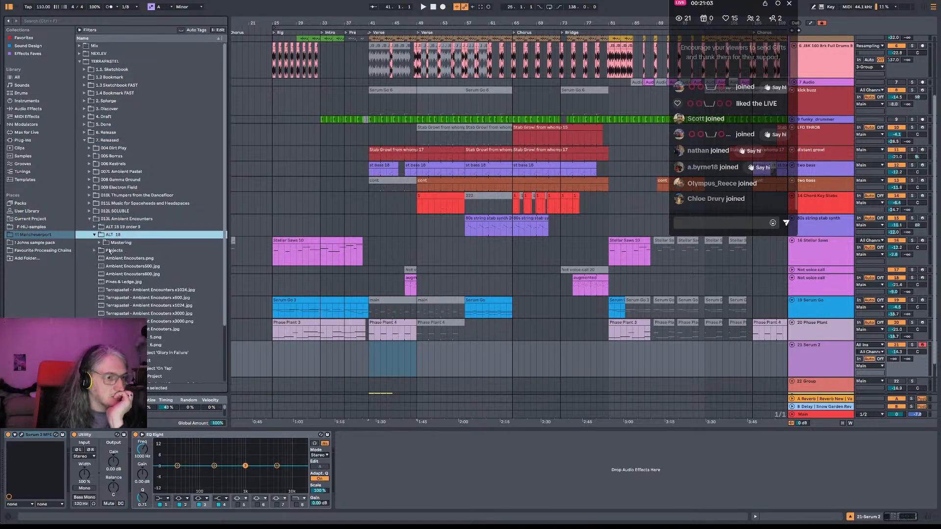
double_click(110, 251)
Expand Fur Vehicle Project and the Fur Vehicle_19.als set to list the tracks it contains.
scroll(150, 325, down, 8)
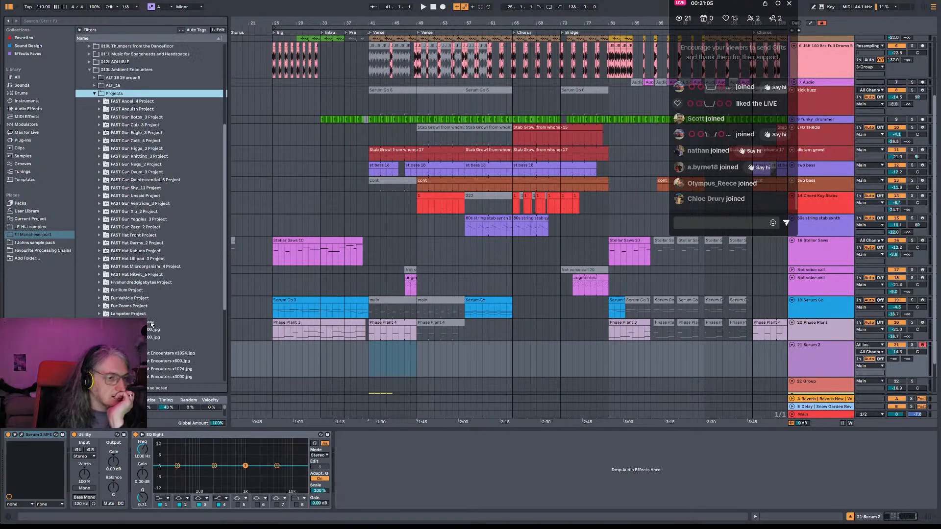
double_click(132, 299)
scroll(117, 208, down, 6)
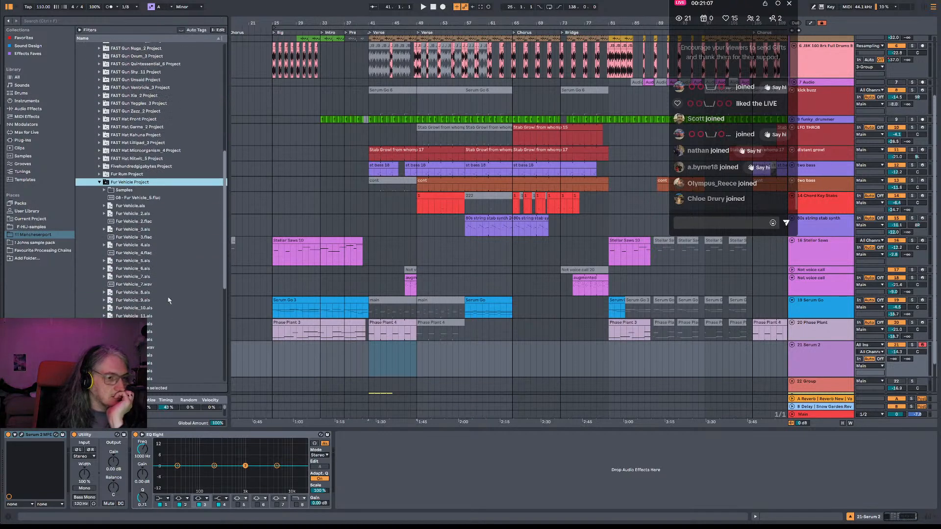
scroll(109, 197, down, 5)
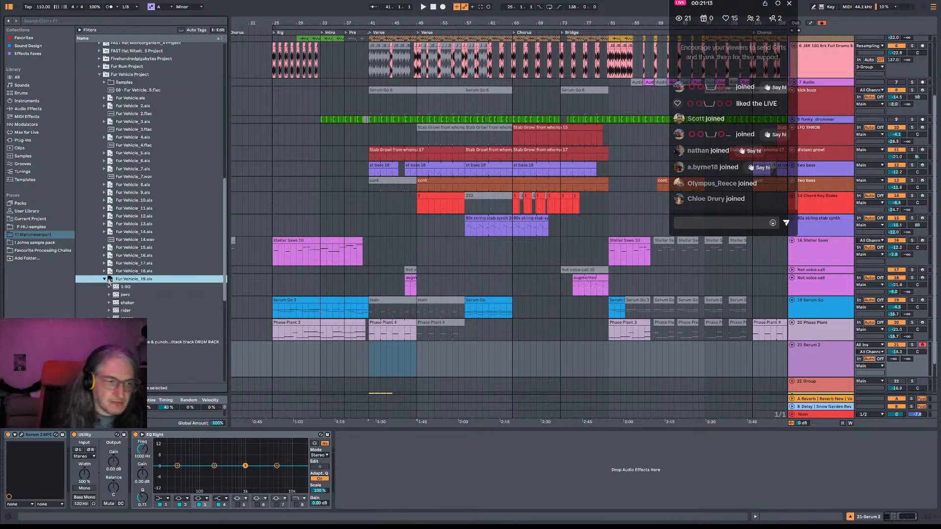
scroll(127, 284, down, 3)
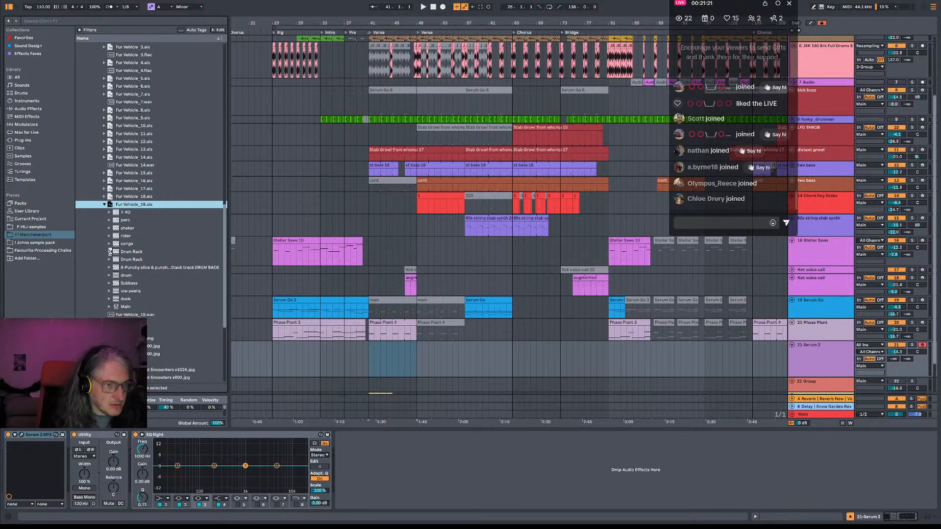
Inspect the two Drum Rack tracks and the Punchy slice drum rack track inside Fur Vehicle_19.als.
click(111, 252)
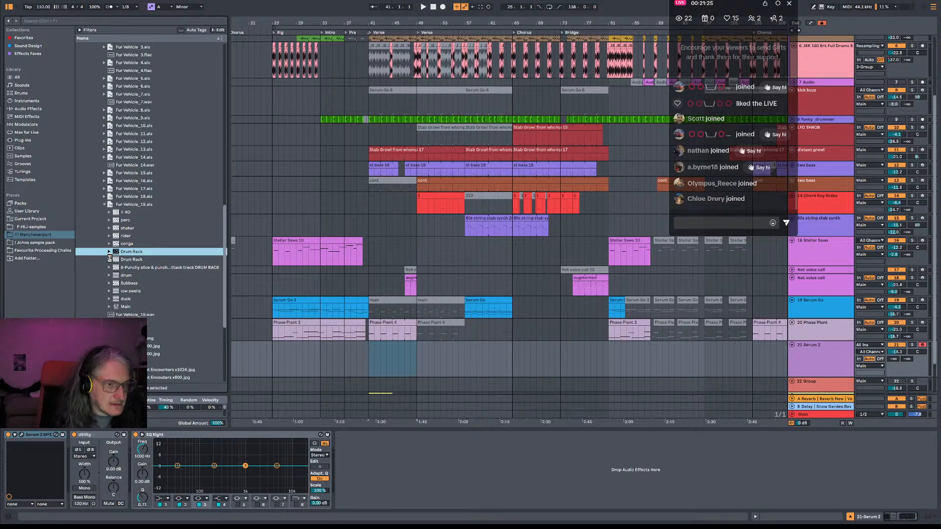
click(111, 260)
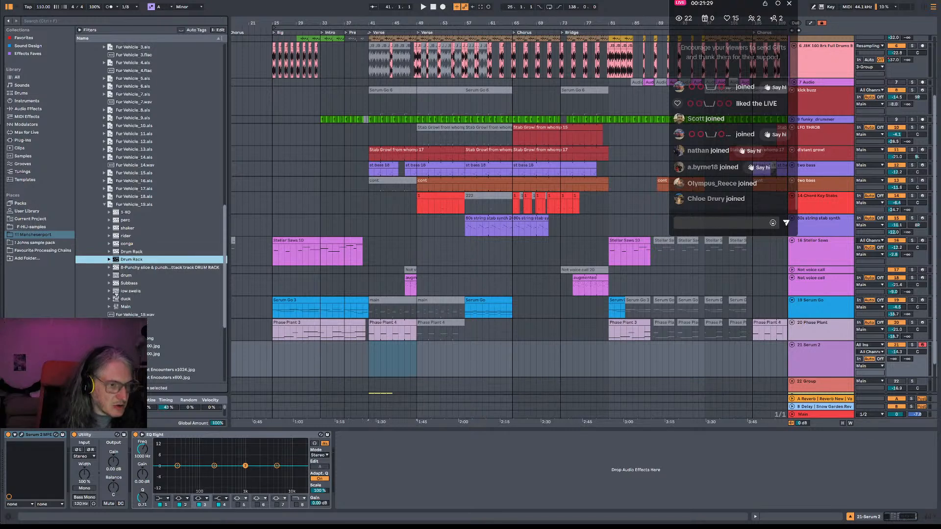
key(Down)
key(Right)
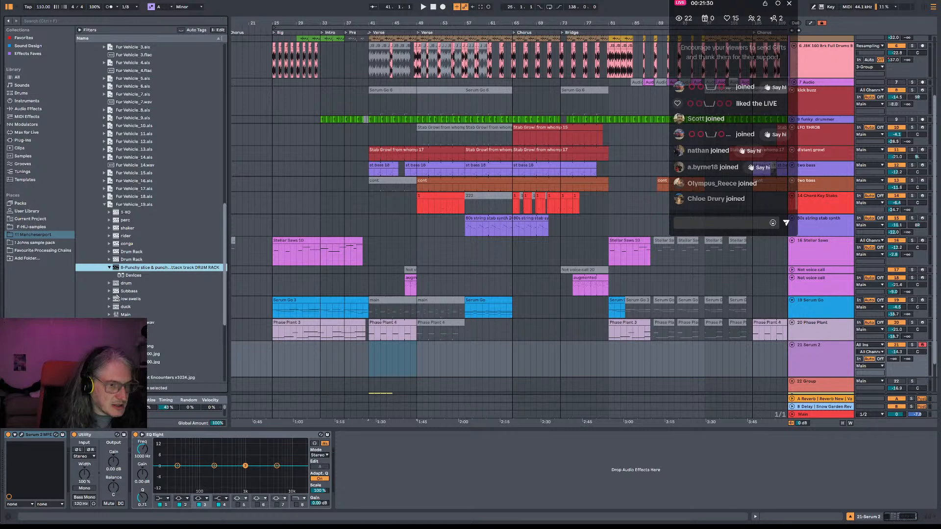
Expand the low swells group and import its low mid track into the arrangement directly below the Phase Plant track.
click(108, 299)
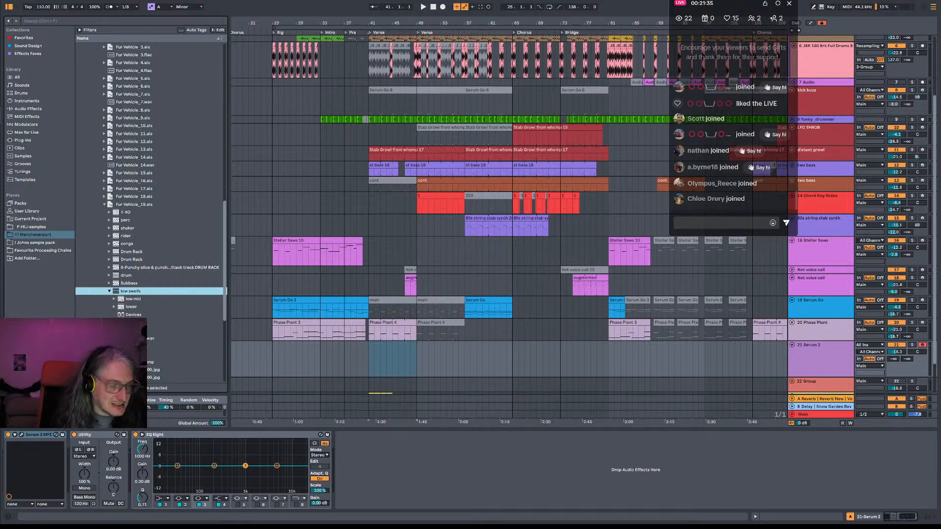
click(109, 330)
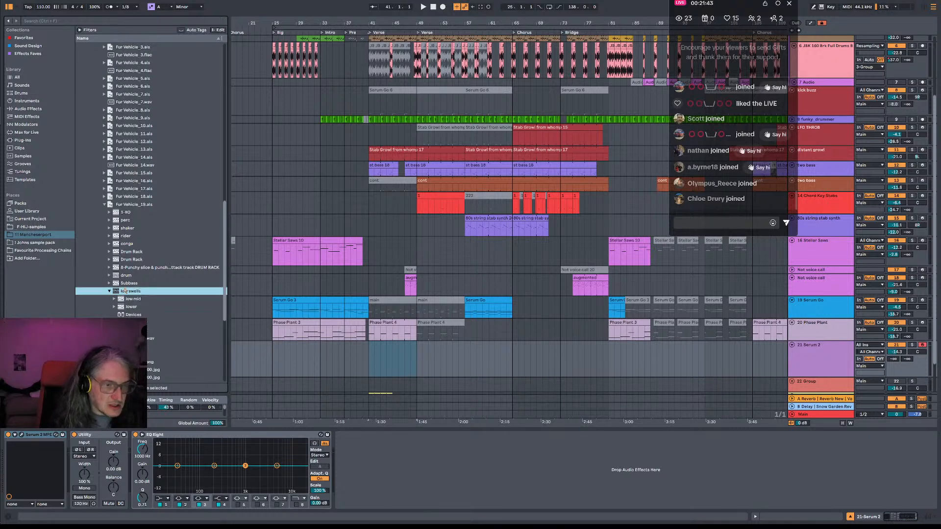
click(128, 300)
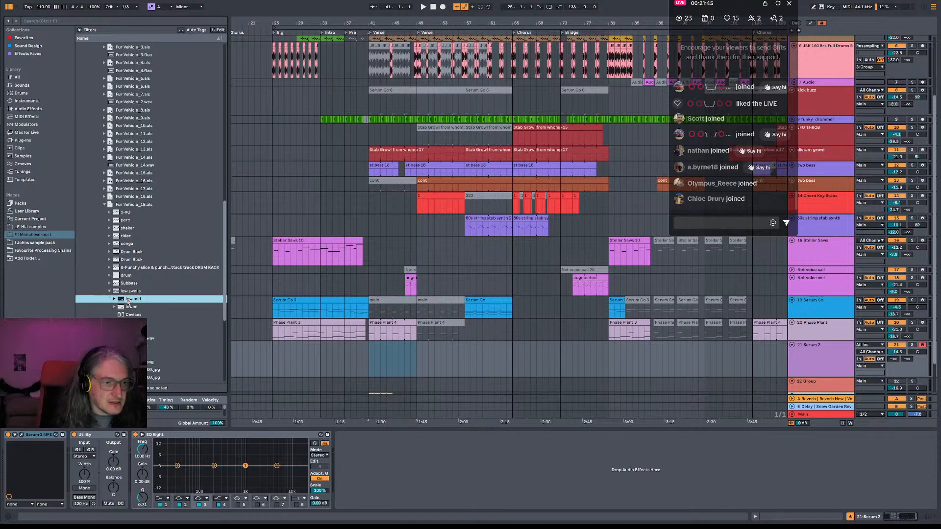
scroll(735, 309, down, 2)
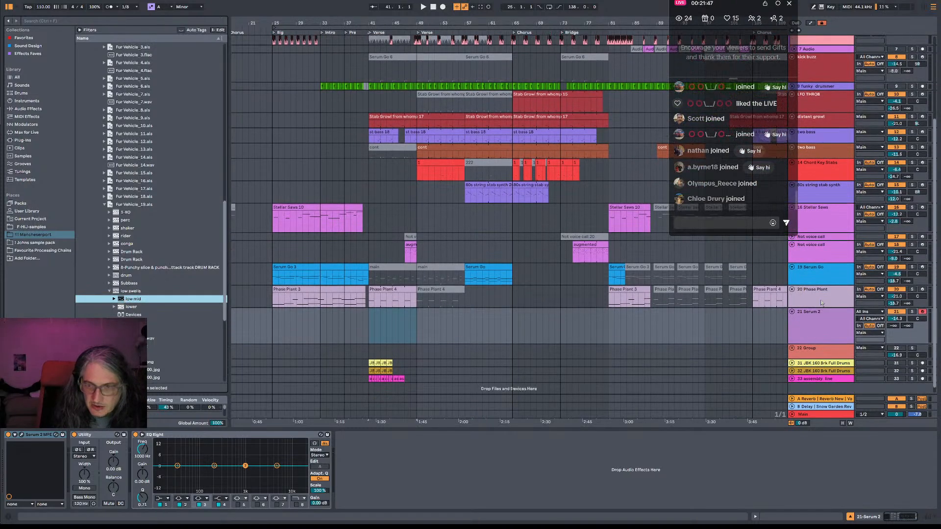
click(822, 302)
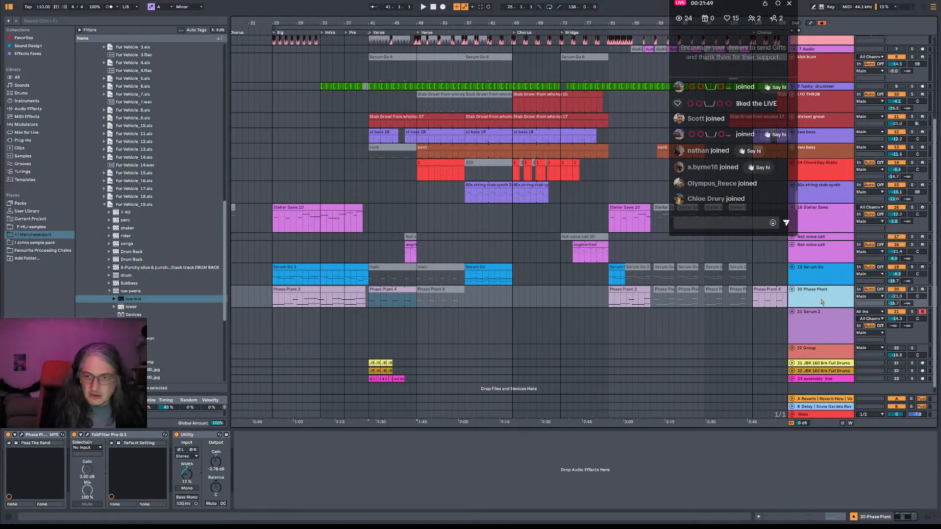
drag(118, 301, 372, 333)
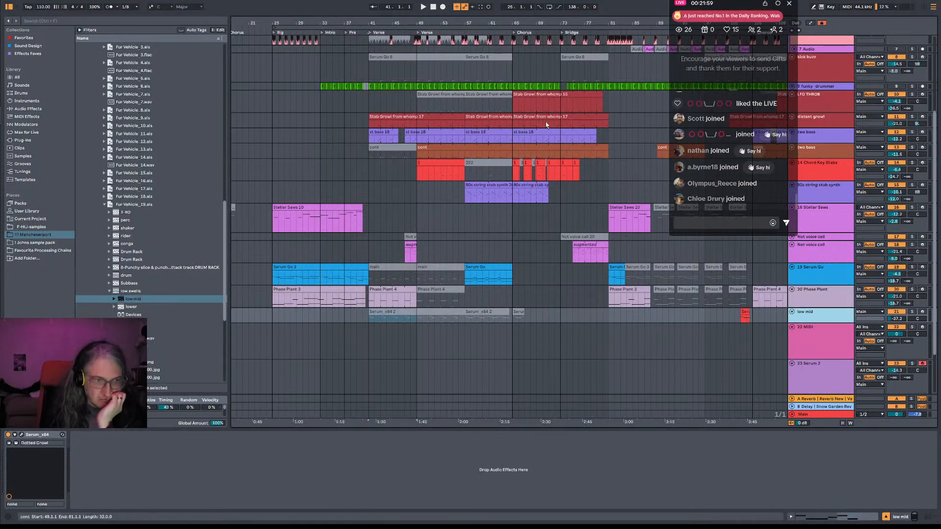
Delete all imported clips from the low mid track across the whole arrangement.
drag(539, 21, 539, 6)
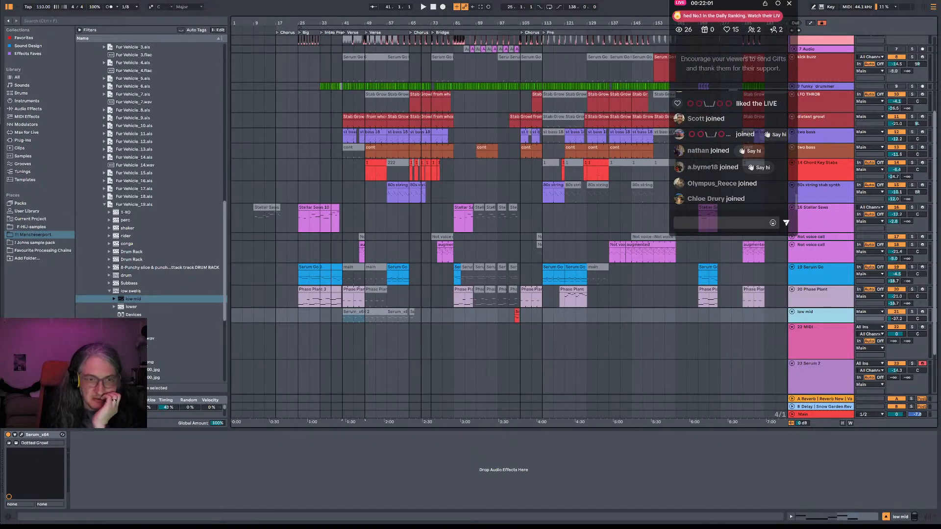
drag(548, 318, 345, 320)
key(Delete)
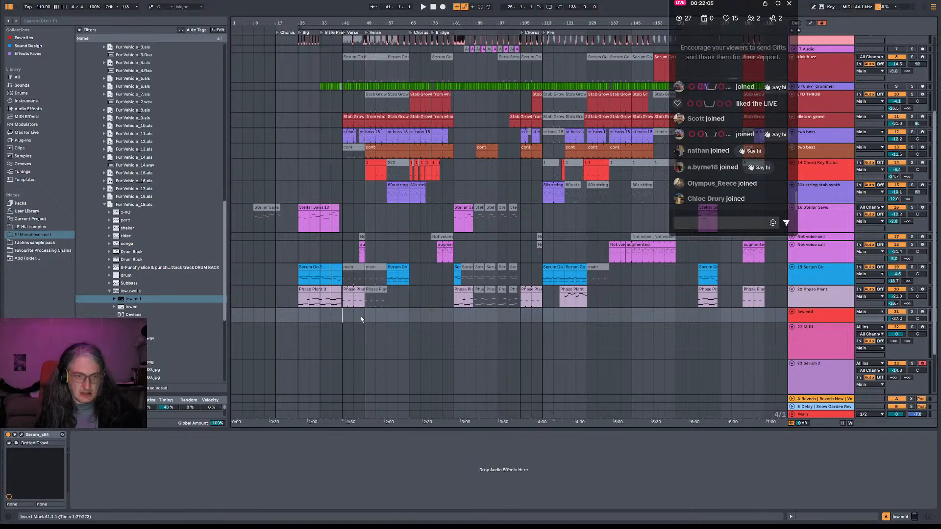
Show the low mid track's Speaker On automation in its own lane, and return to the arrangement view without automation.
click(813, 23)
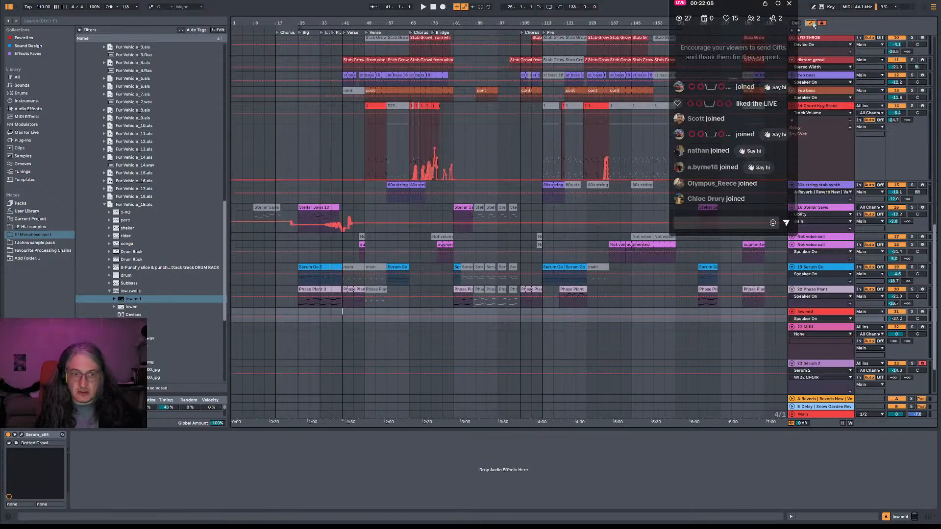
drag(820, 322, 820, 330)
right_click(822, 327)
click(848, 337)
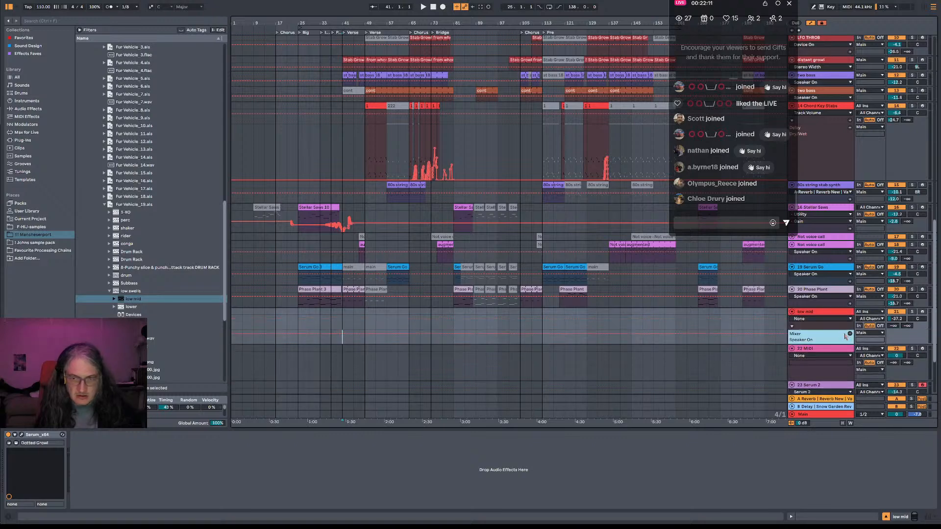
click(811, 23)
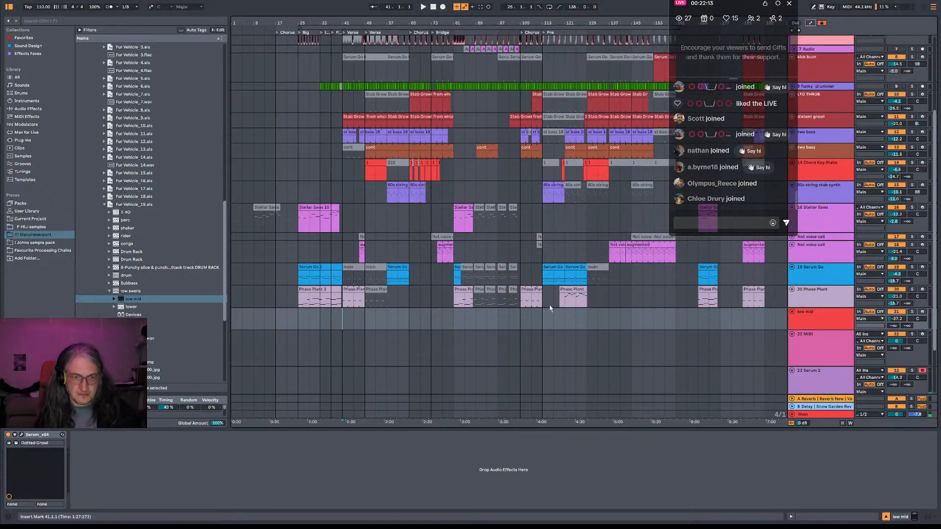
Arm the low mid track, close its Serum window, and play the verse from bar 41 to audition the sound.
click(922, 312)
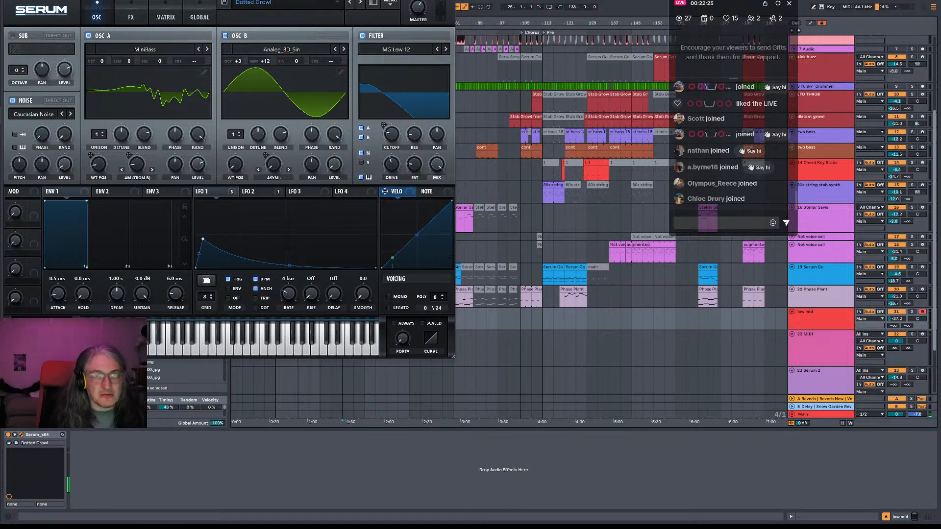
drag(443, 0, 501, 13)
click(509, 11)
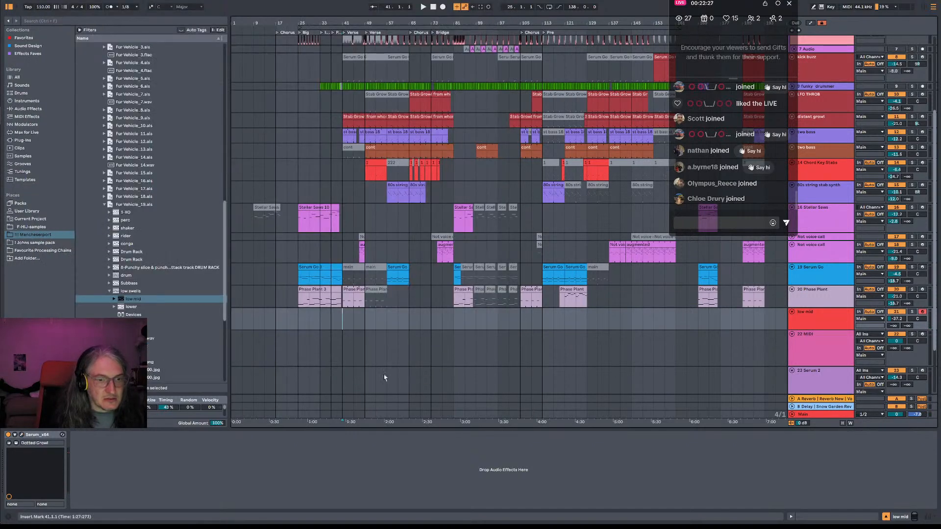
key(space)
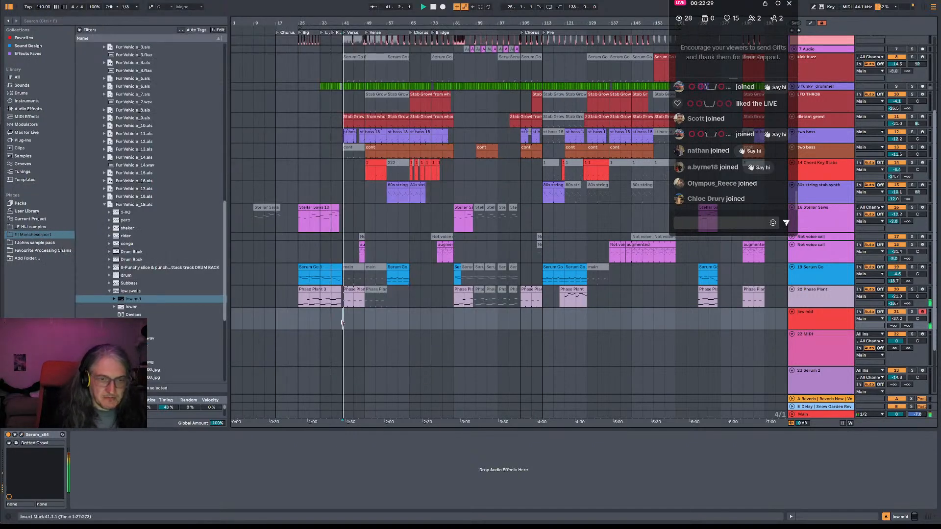
key(space)
key(space)
key(space)
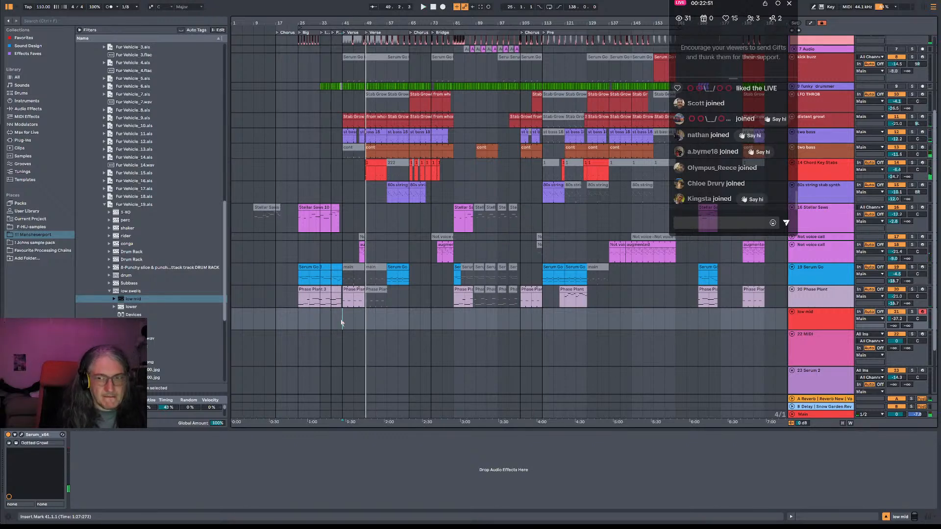
Replay the verse and set the low mid track's Reverb send to 0 dB.
key(space)
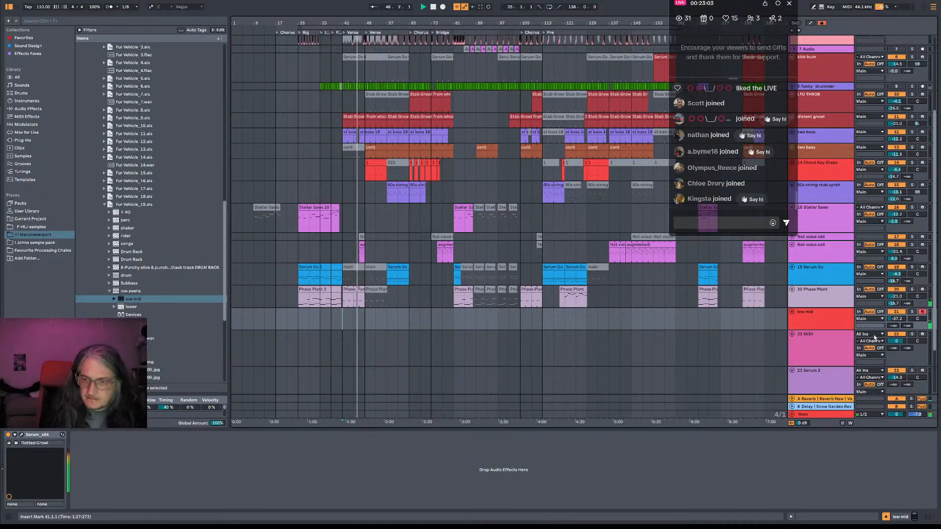
drag(894, 326, 894, 276)
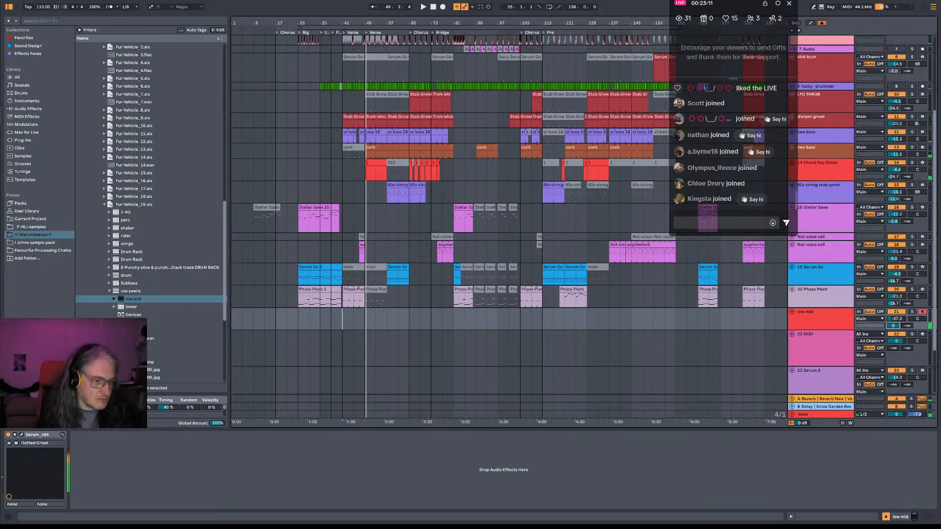
Open the low mid track's Serum and set the Env 1 attack of the Dotted Growl preset to 383 ms.
click(21, 435)
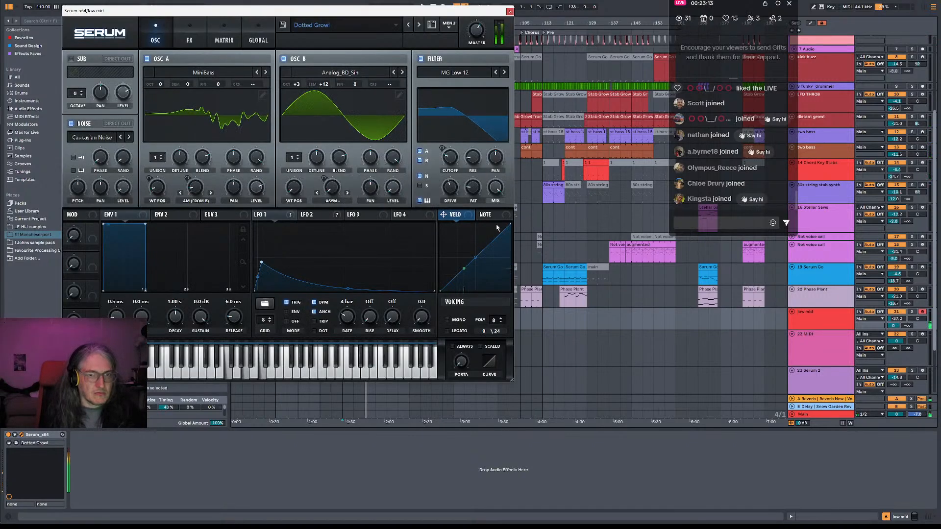
drag(116, 316, 124, 303)
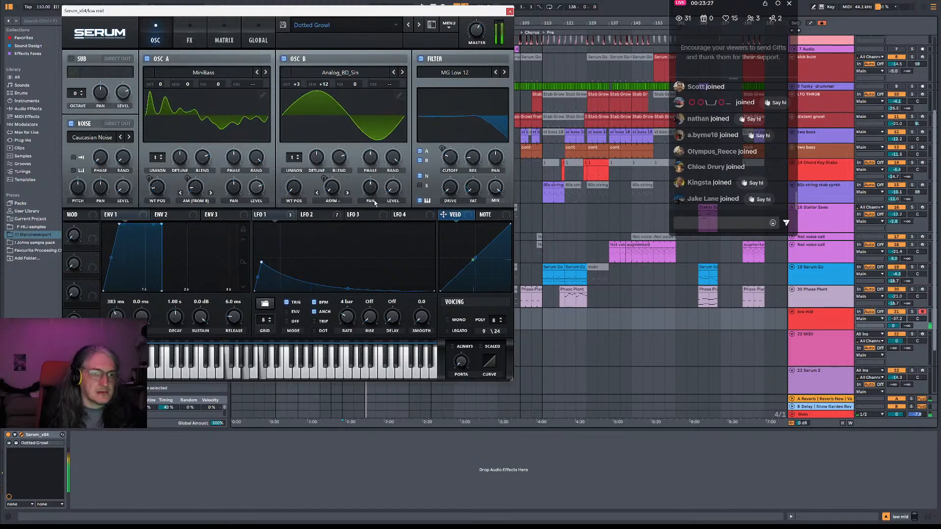
mouse_move(256, 202)
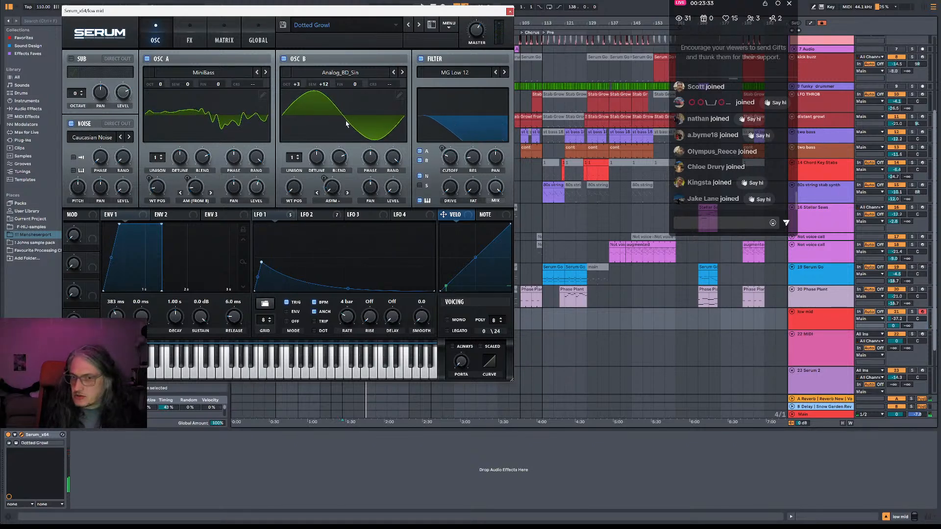
Review the effects chain of the low mid track's Dotted Growl preset from Hyper down to EQ, and close Serum.
click(189, 40)
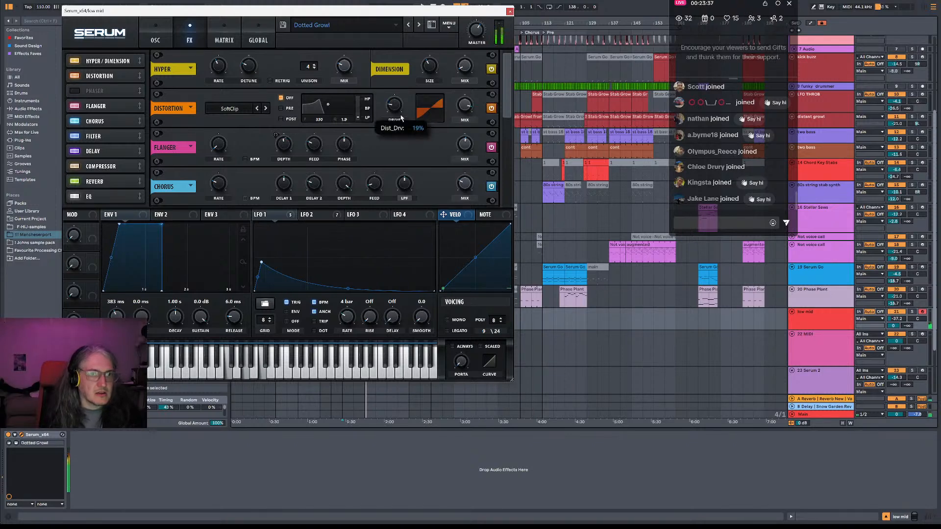
drag(518, 77, 517, 195)
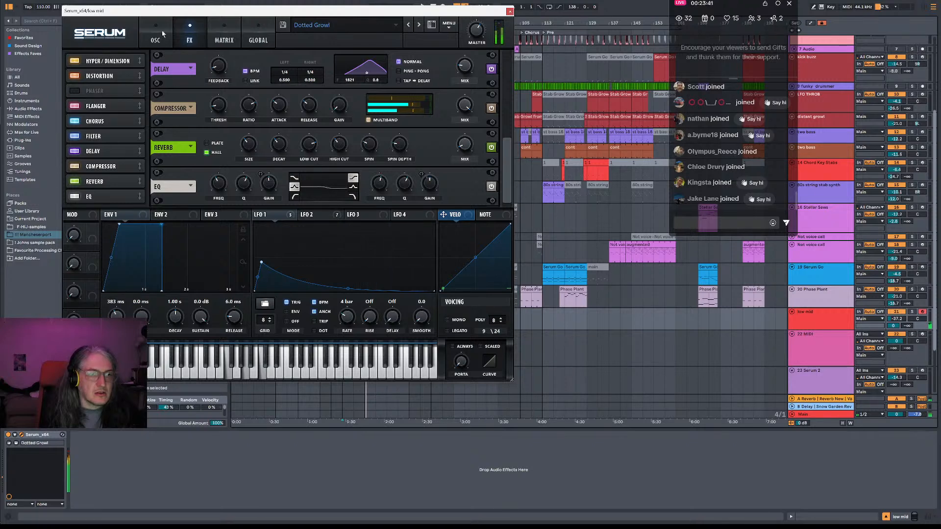
click(510, 11)
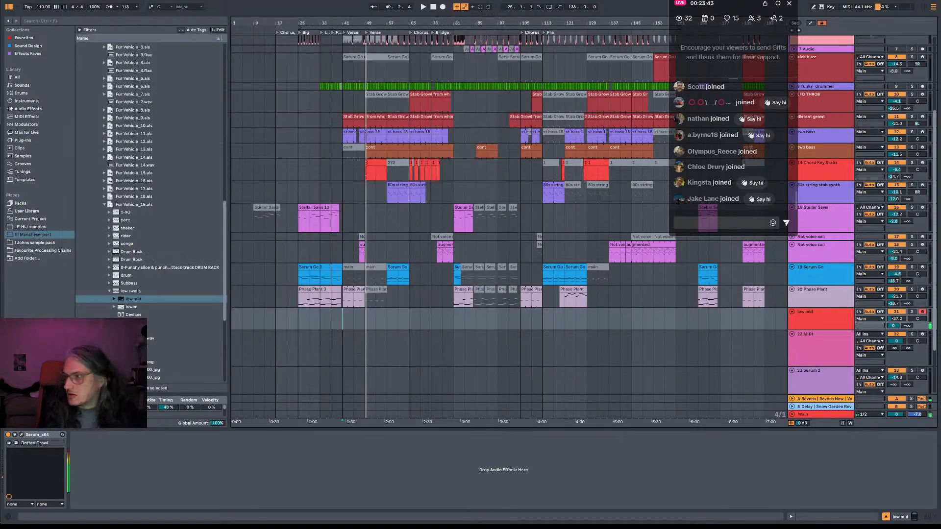
Rehearse the low mid part against the verse from bar 41, and record it as a MIDI clip on the low mid track.
key(space)
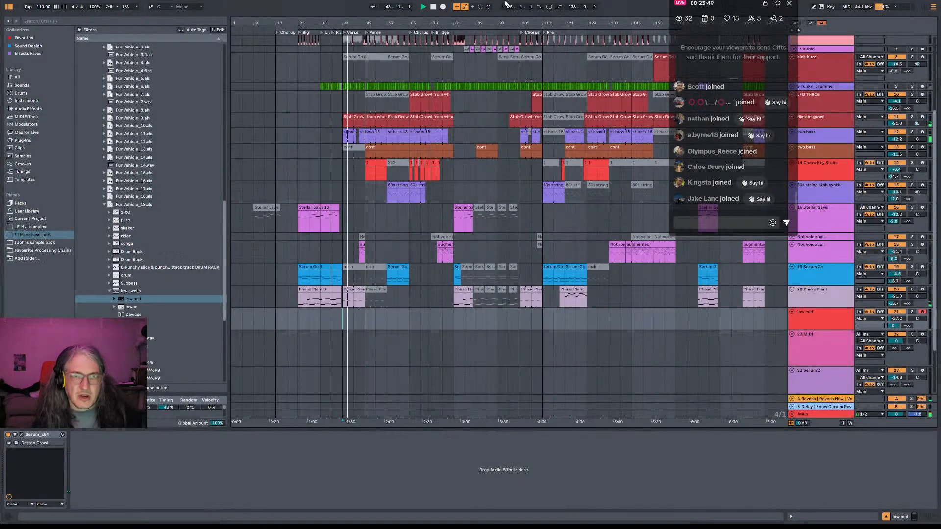
key(space)
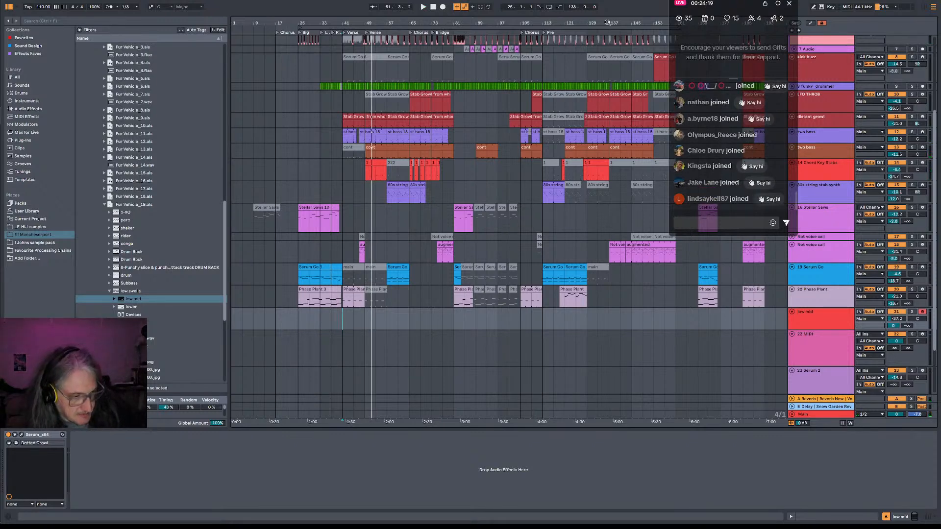
key(space)
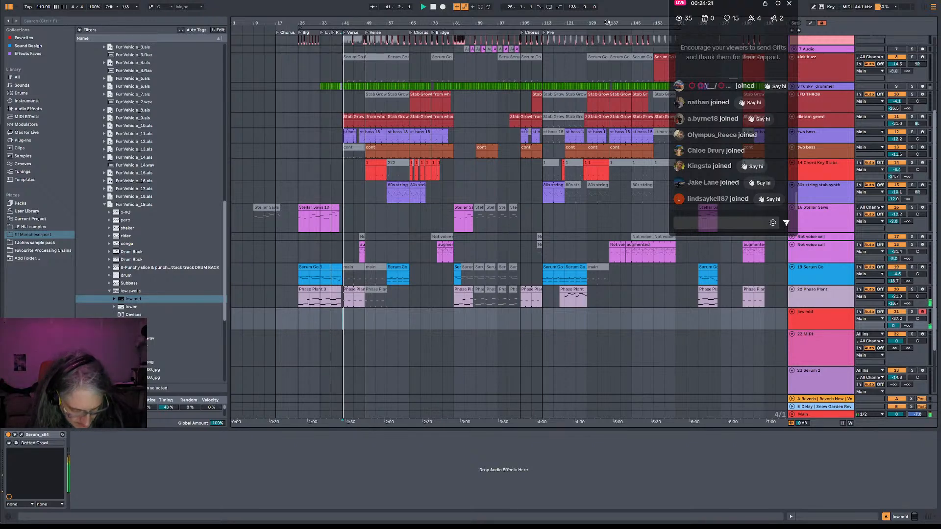
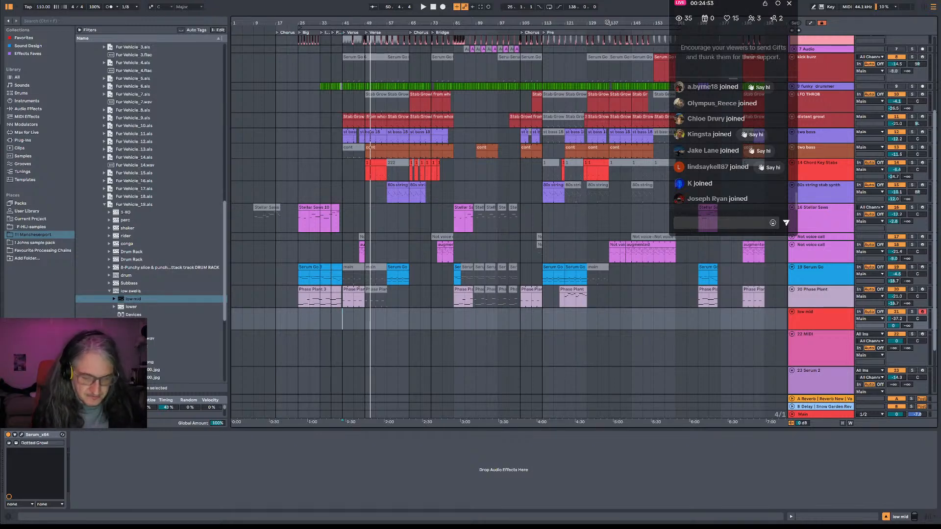
key(space)
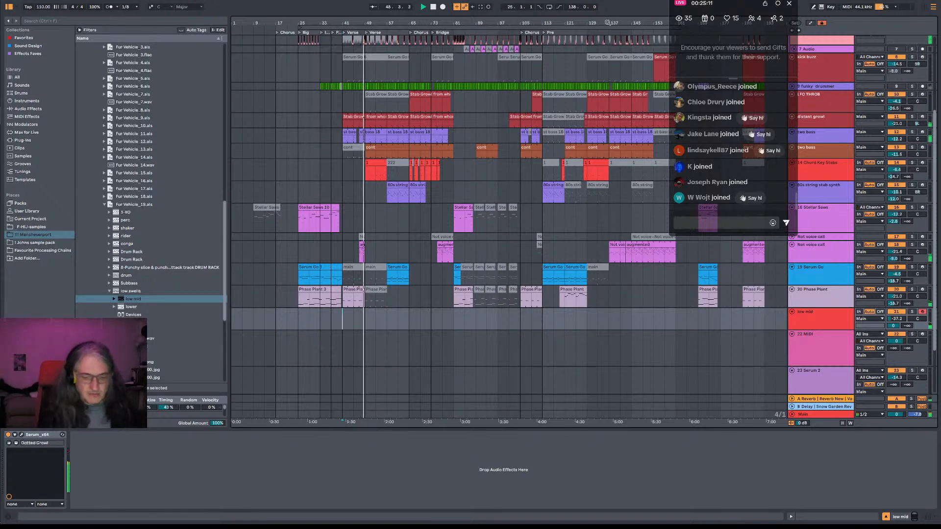
key(F9)
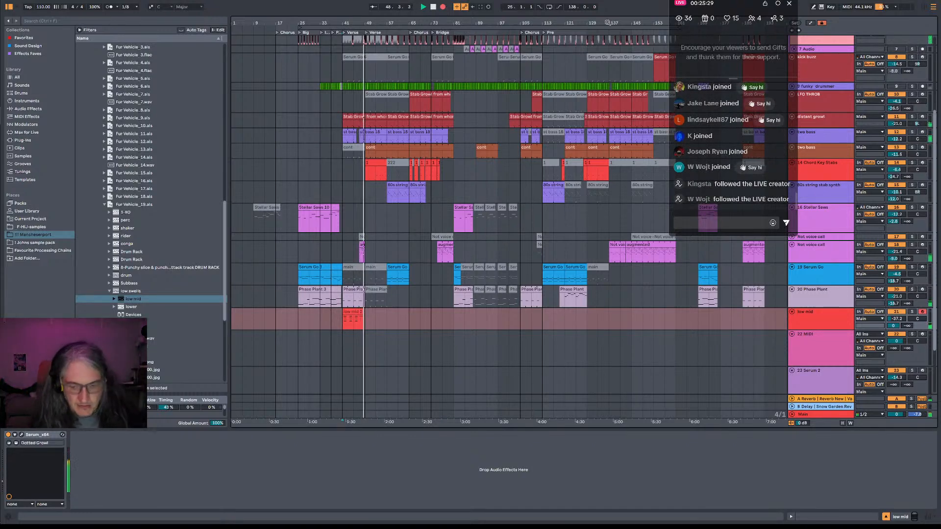
key(F9)
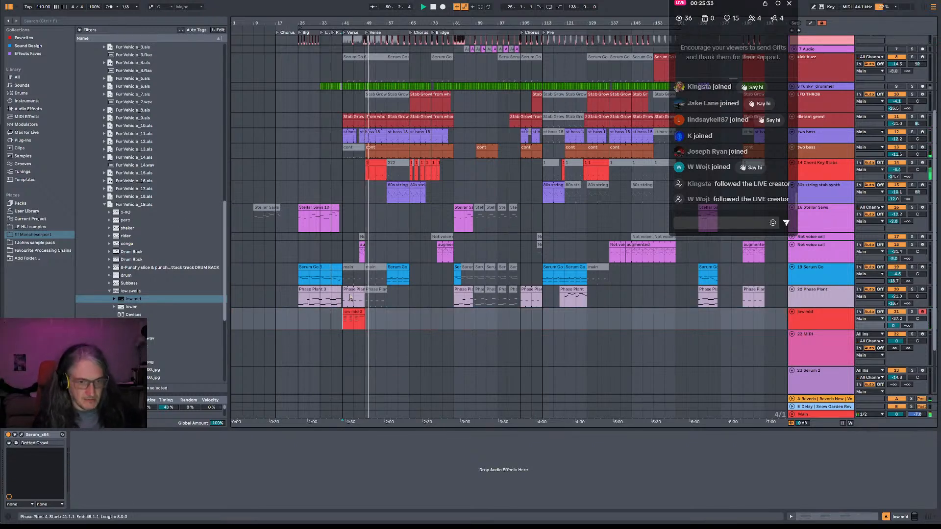
Open the notes of the recorded low mid clip and trim the start of its last C3 note to 7.3.
click(361, 312)
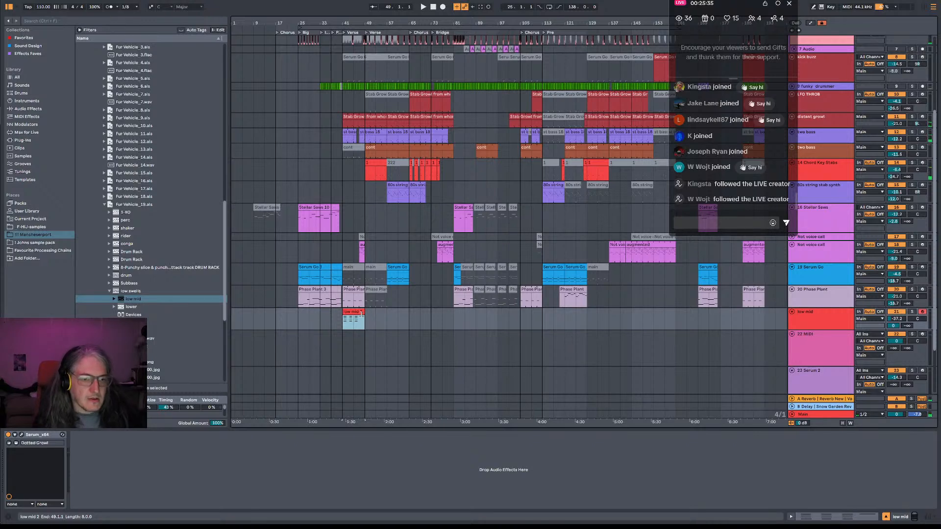
key(space)
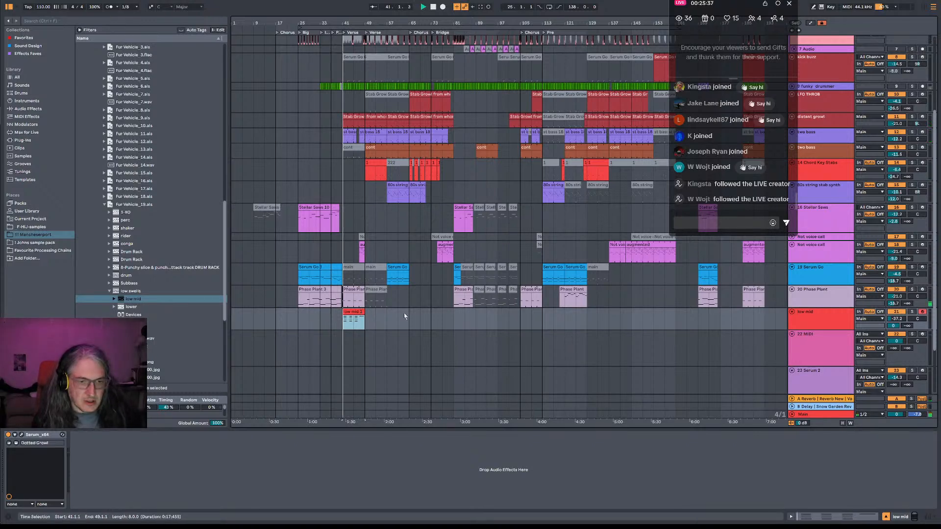
double_click(359, 311)
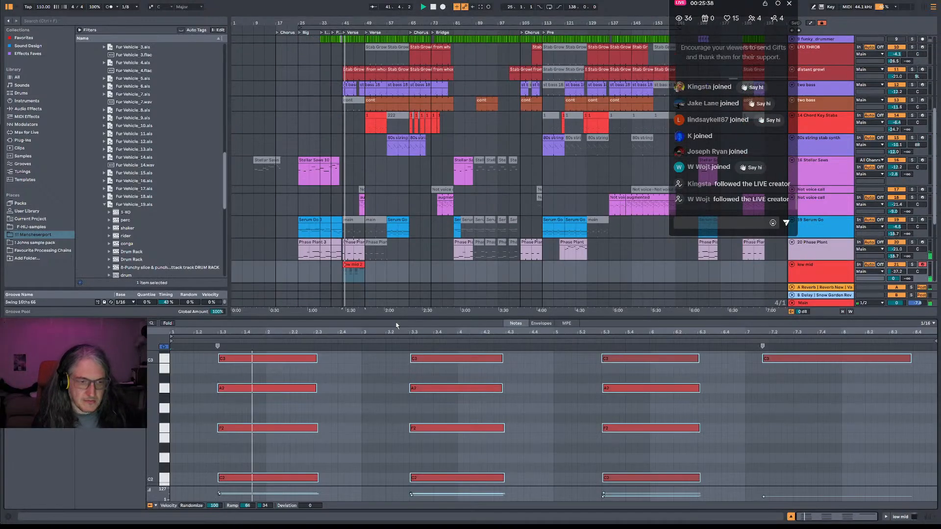
click(356, 390)
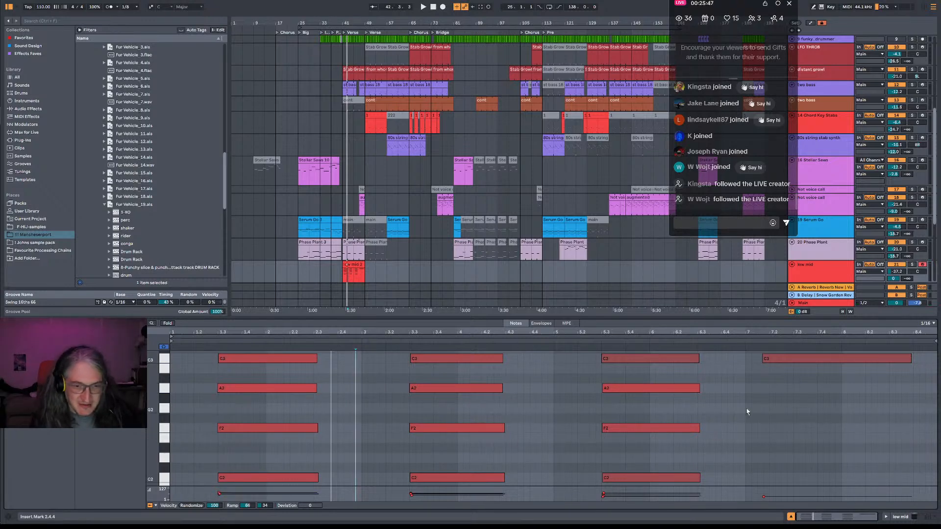
click(770, 375)
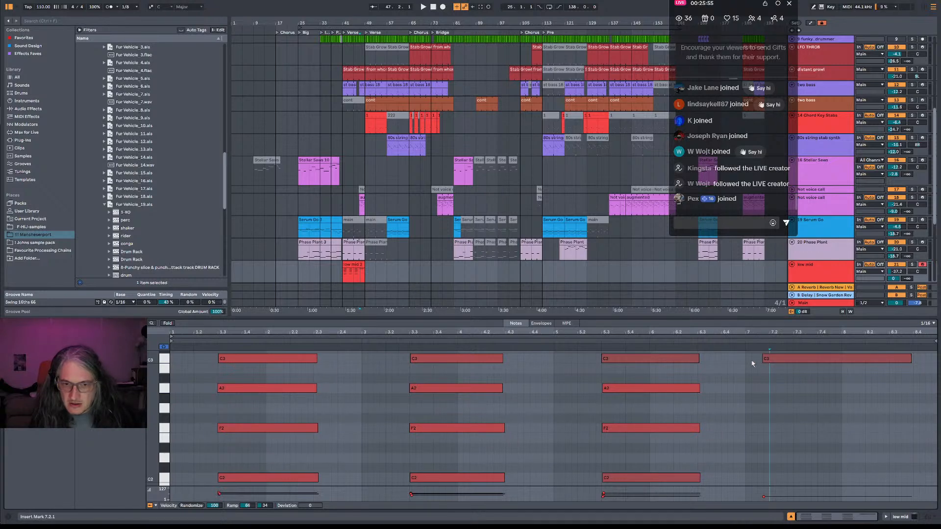
drag(770, 362, 800, 362)
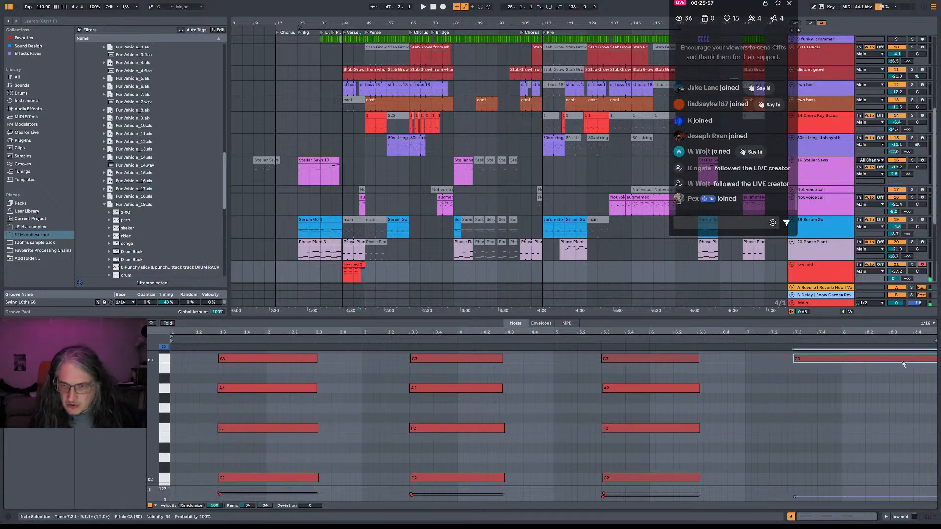
key(ctrl+z)
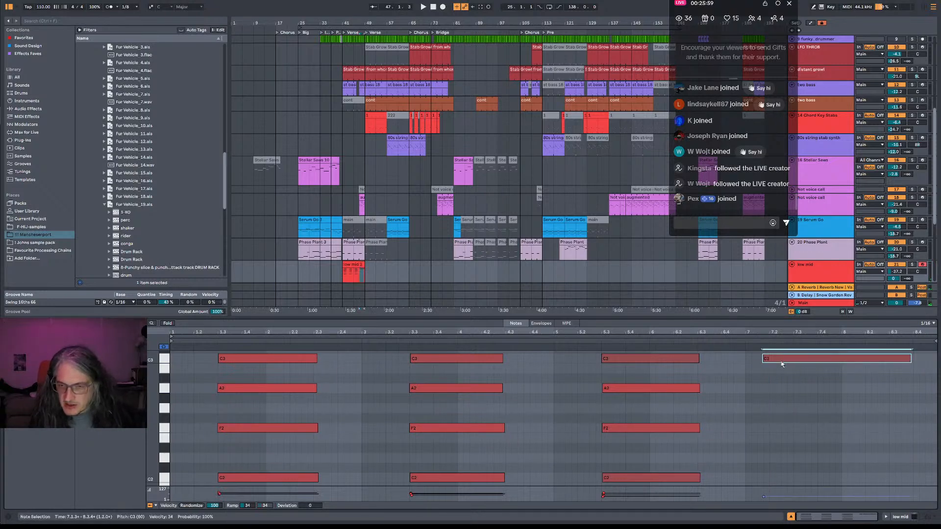
drag(764, 362, 794, 361)
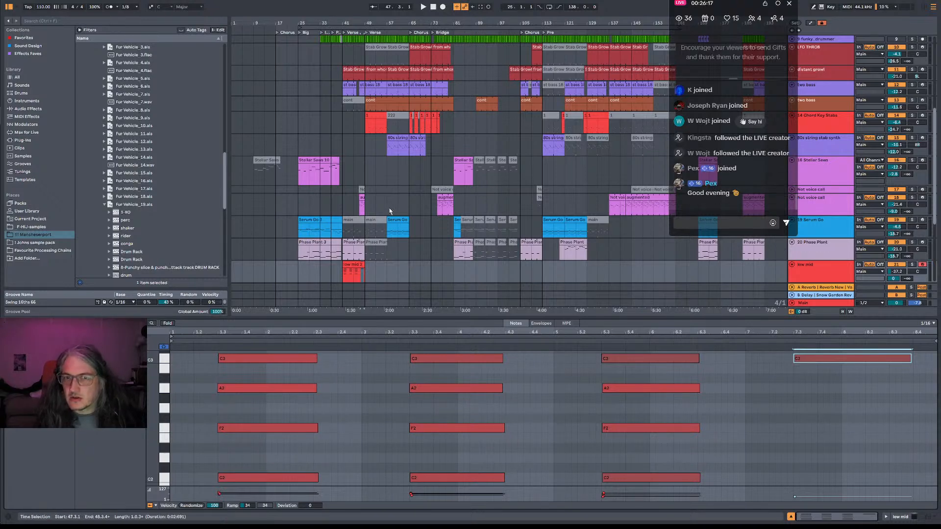
Play the verse from bar 41 to audition the edited low mid clip, check the track's device, and reopen the clip's notes.
key(space)
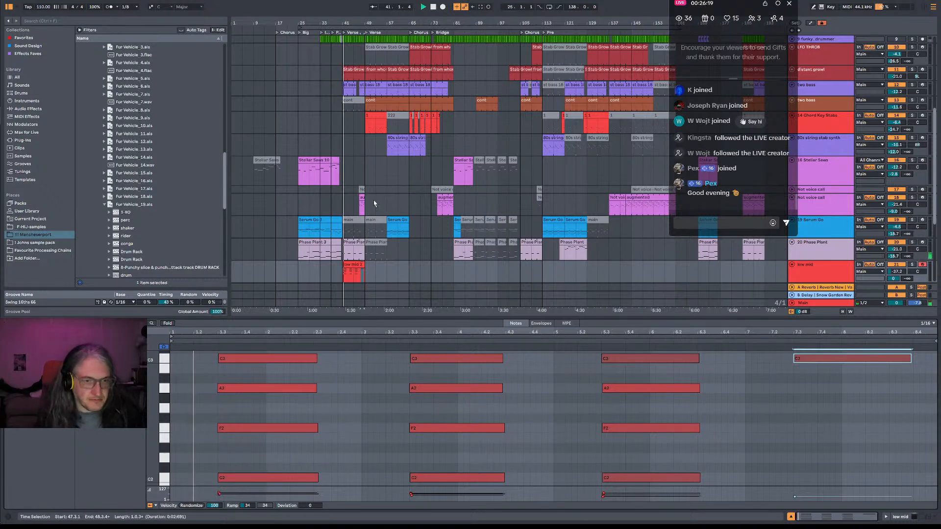
click(838, 273)
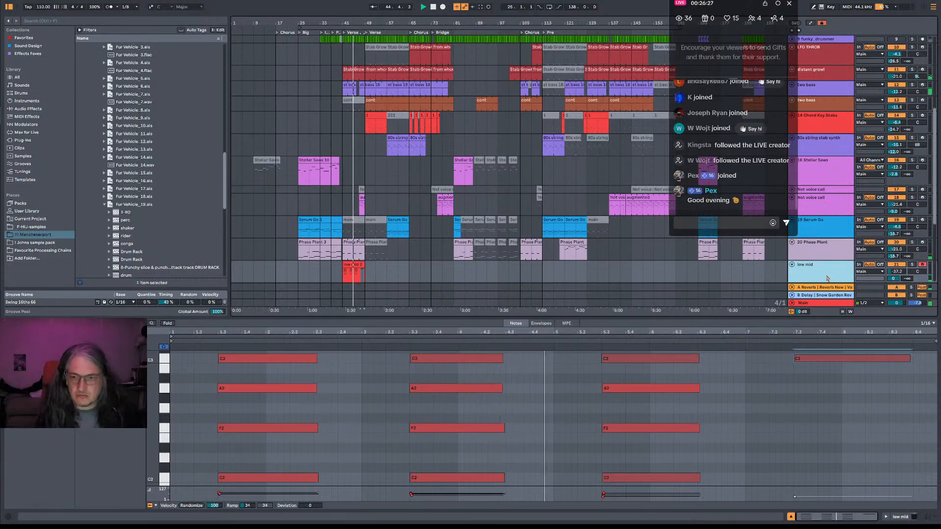
key(shift+Tab)
scroll(471, 307, down, 3)
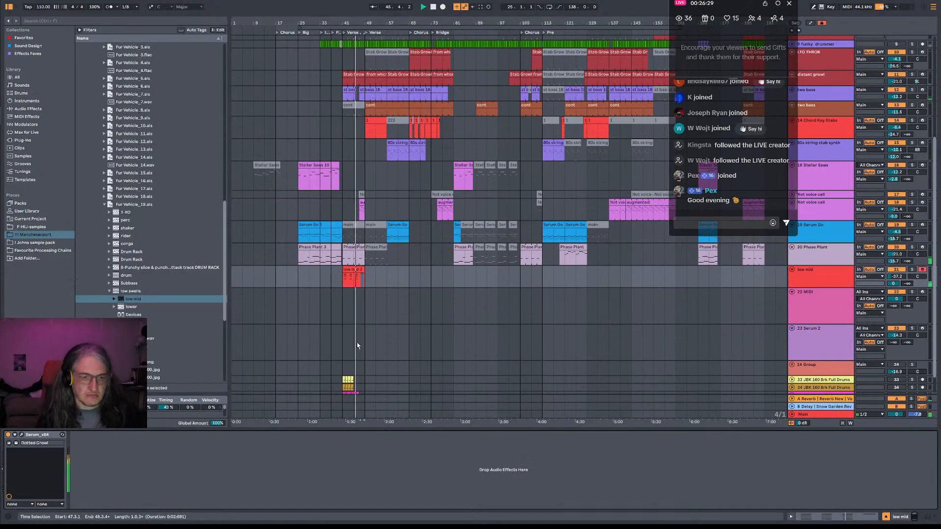
scroll(194, 378, down, 3)
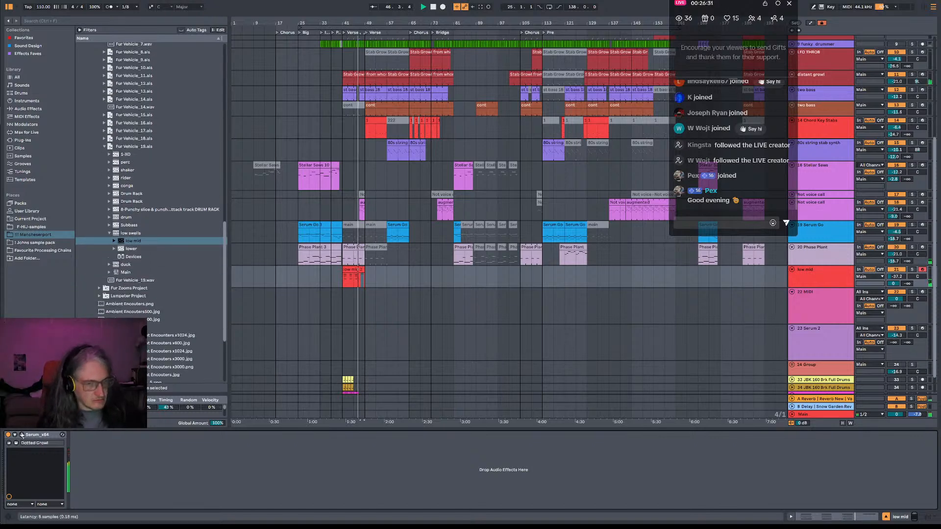
click(350, 265)
double_click(352, 268)
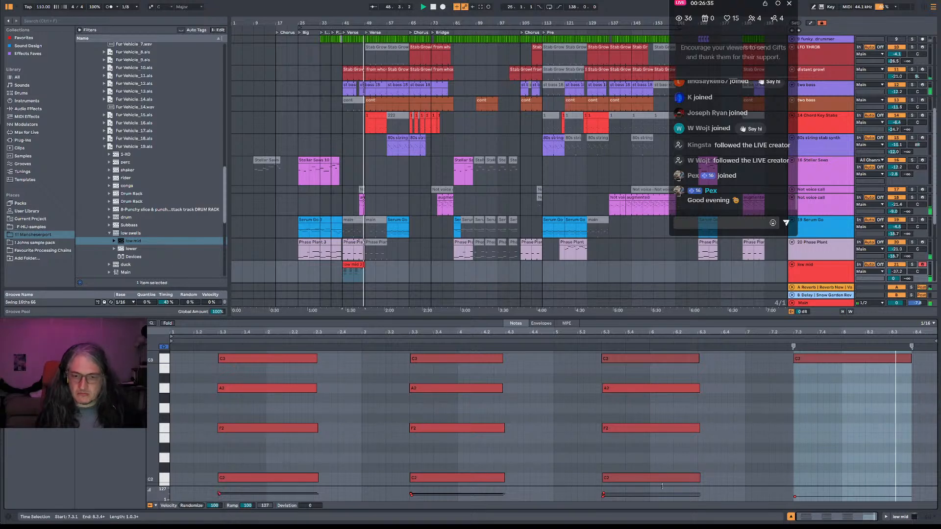
Replace the clip's long final C3 with a copy of the third chord at 7.3, and deactivate the copy's C3 note.
drag(712, 480, 831, 362)
key(space)
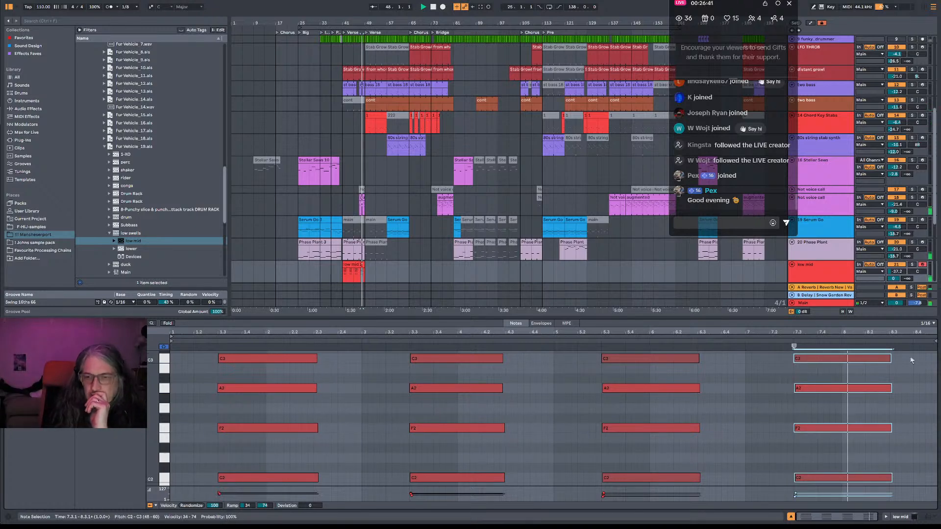
click(898, 369)
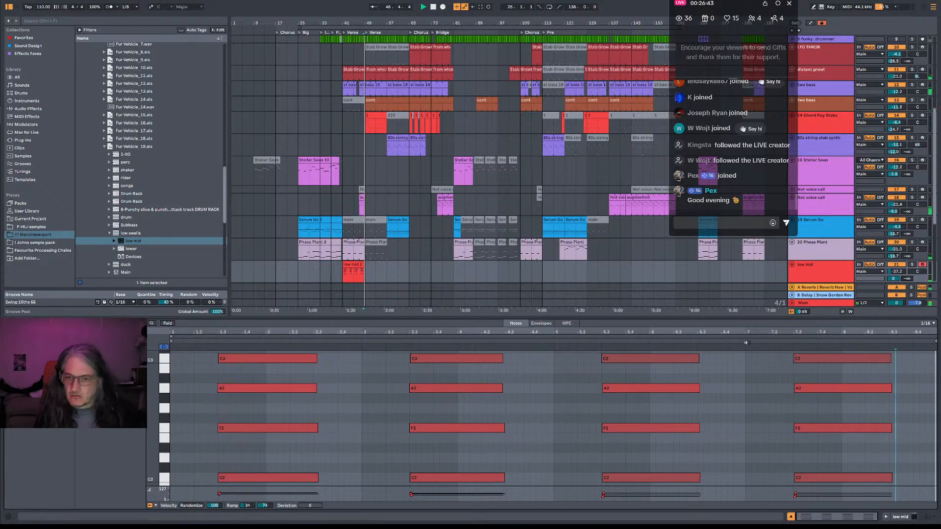
click(819, 361)
key(0)
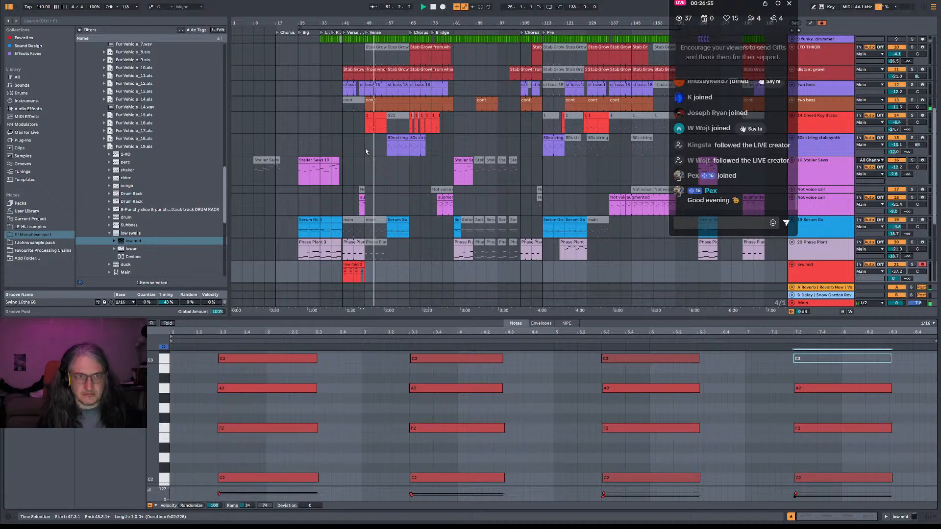
Unfold the 9 funky drummer track, toggle its activator during playback, and lower its volume to about -29.6 dB.
scroll(373, 145, up, 3)
scroll(373, 143, up, 1)
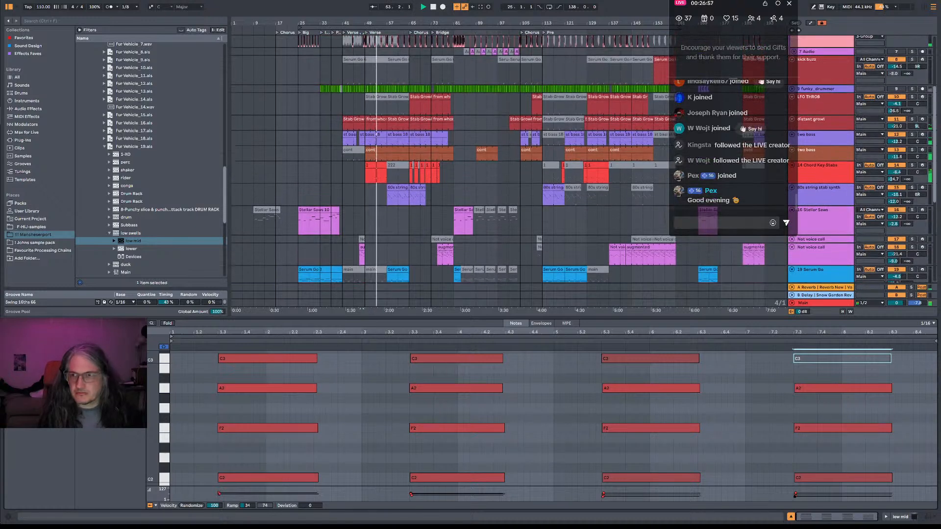
click(895, 89)
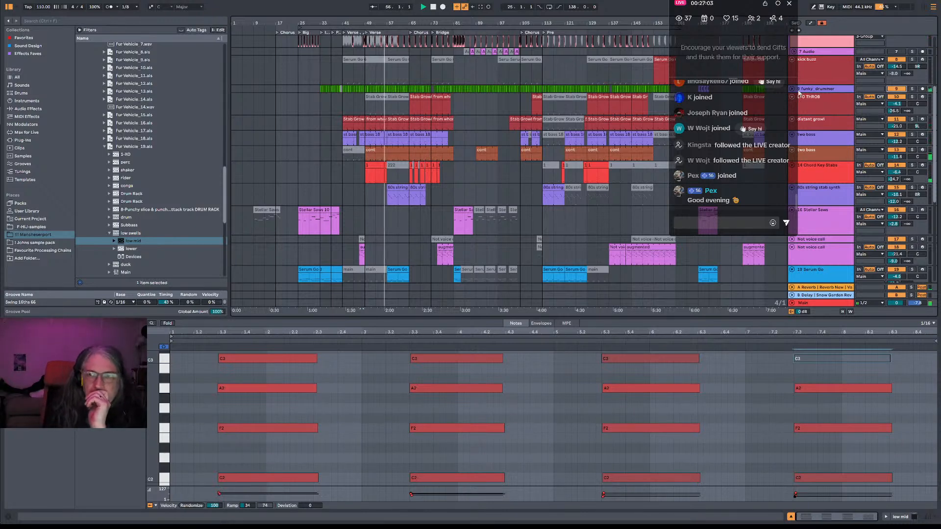
right_click(716, 3)
drag(717, 3, 704, 2)
click(792, 89)
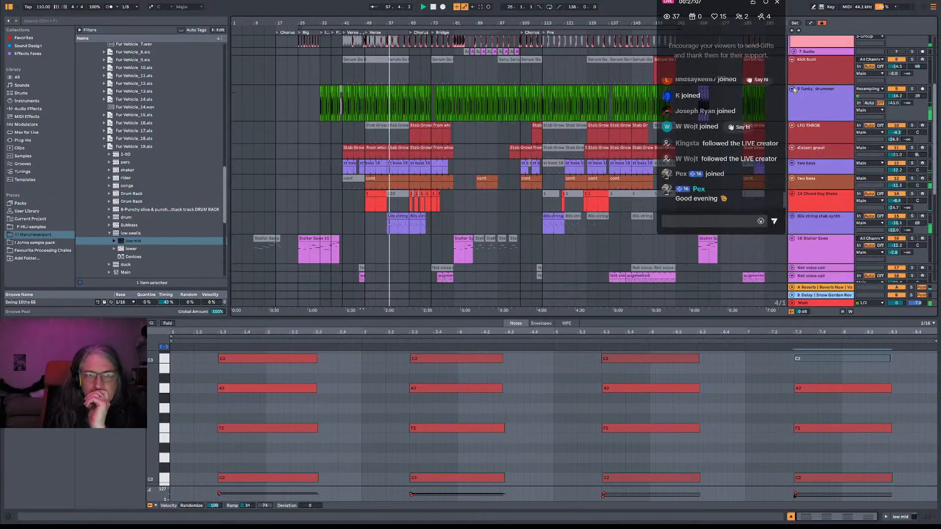
click(792, 89)
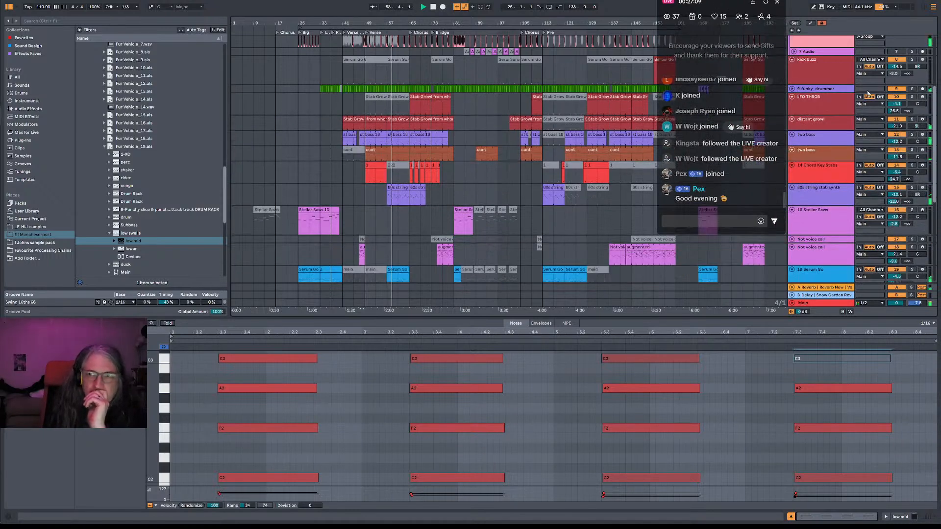
click(800, 89)
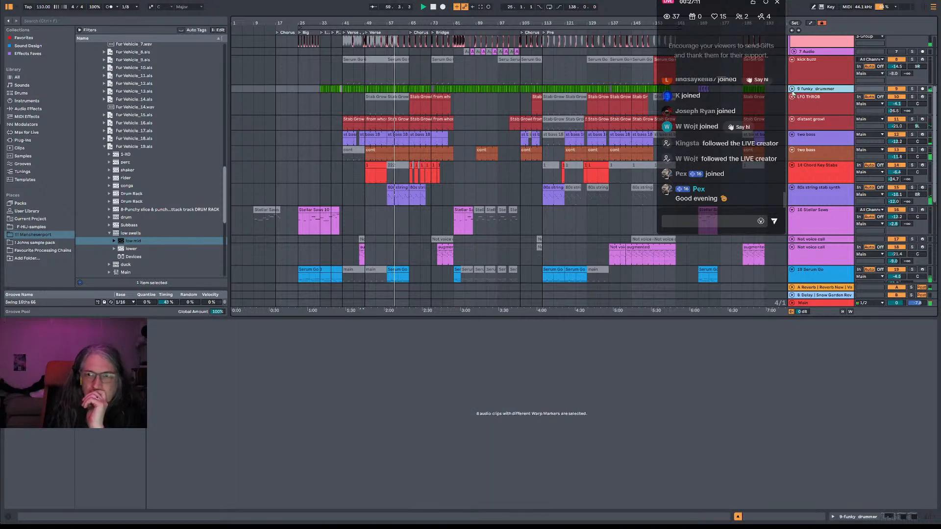
click(792, 90)
click(896, 90)
click(897, 90)
drag(896, 96, 897, 108)
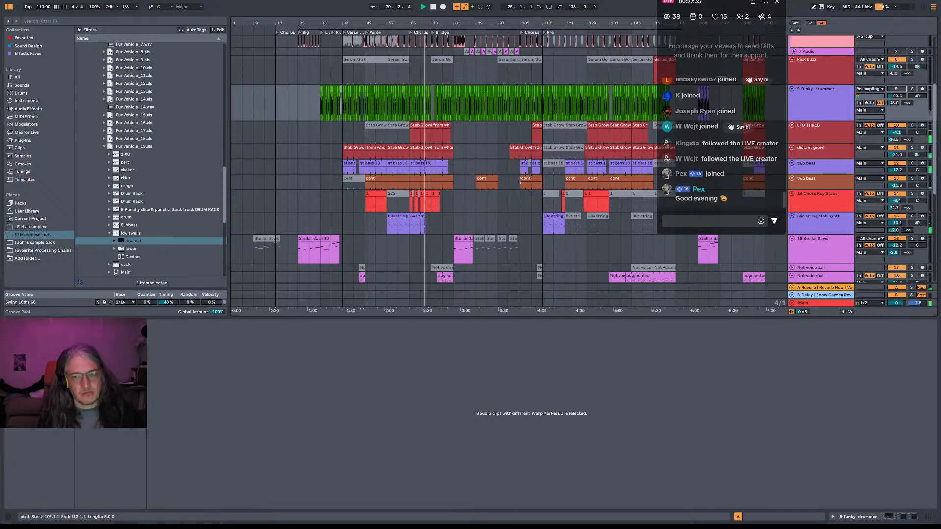
Look back through the earlier messages in the live chat and return to the latest ones.
scroll(740, 147, up, 3)
scroll(751, 133, up, 3)
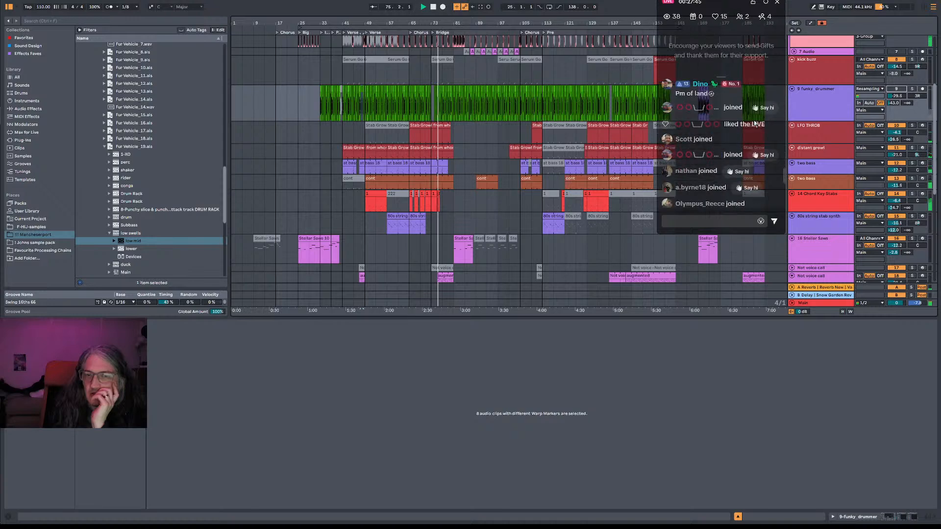
click(721, 94)
click(733, 112)
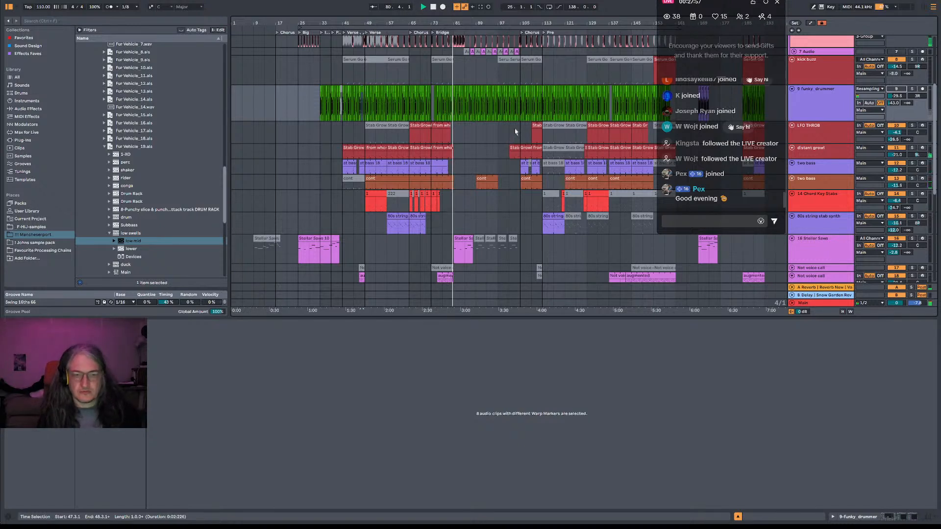
Solo the 6 JBK 160 Brk Full Drums track, play it through the bridge, and show its device chain.
click(445, 79)
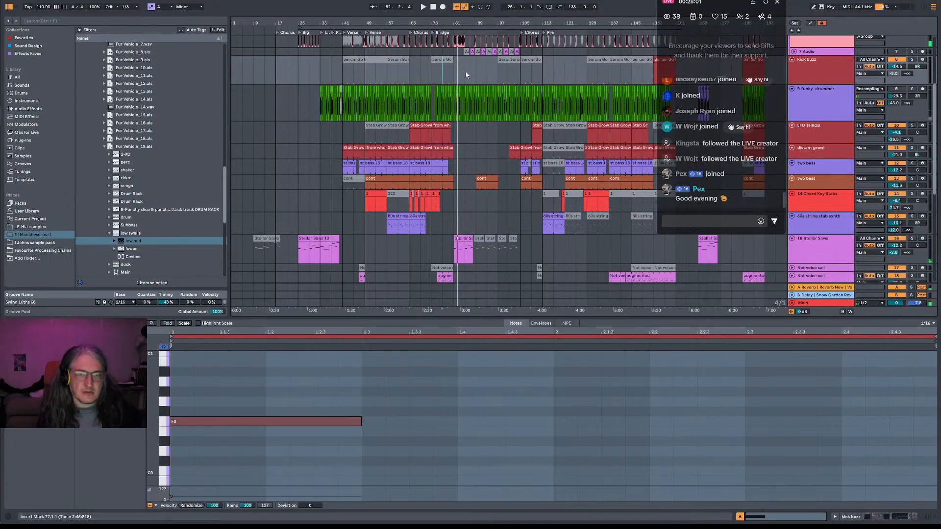
scroll(464, 76, up, 4)
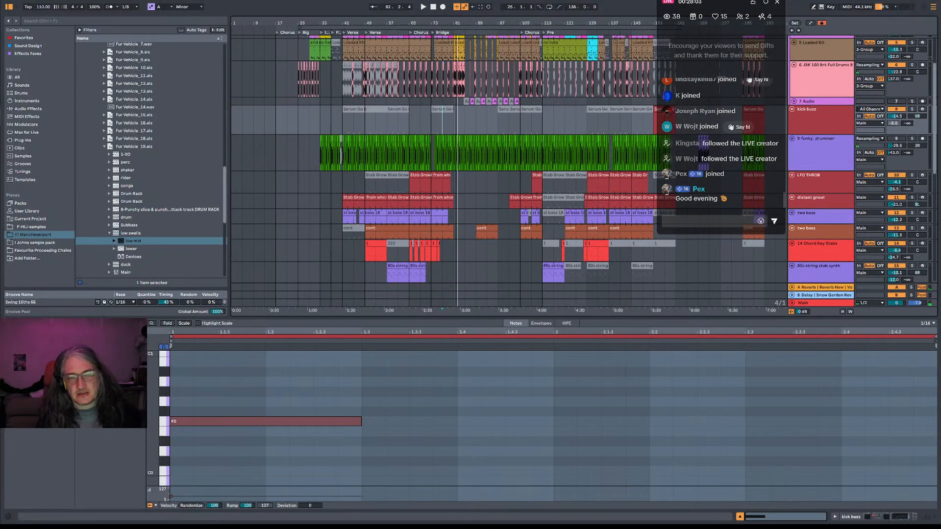
scroll(456, 31, up, 3)
click(443, 94)
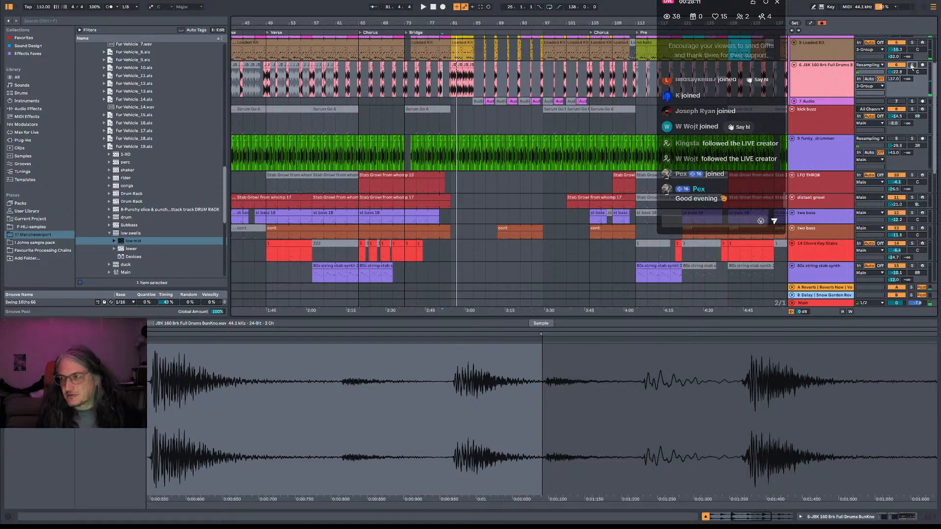
drag(455, 22, 627, 76)
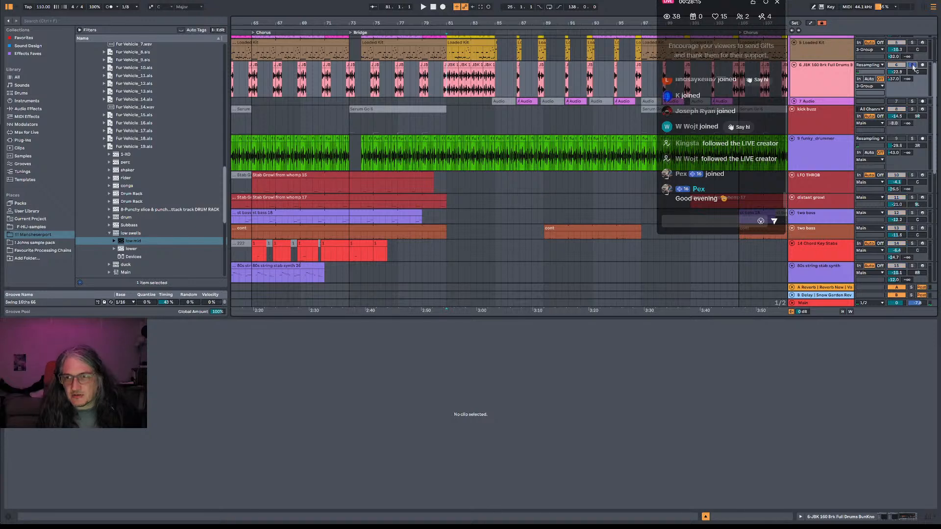
key(space)
click(819, 74)
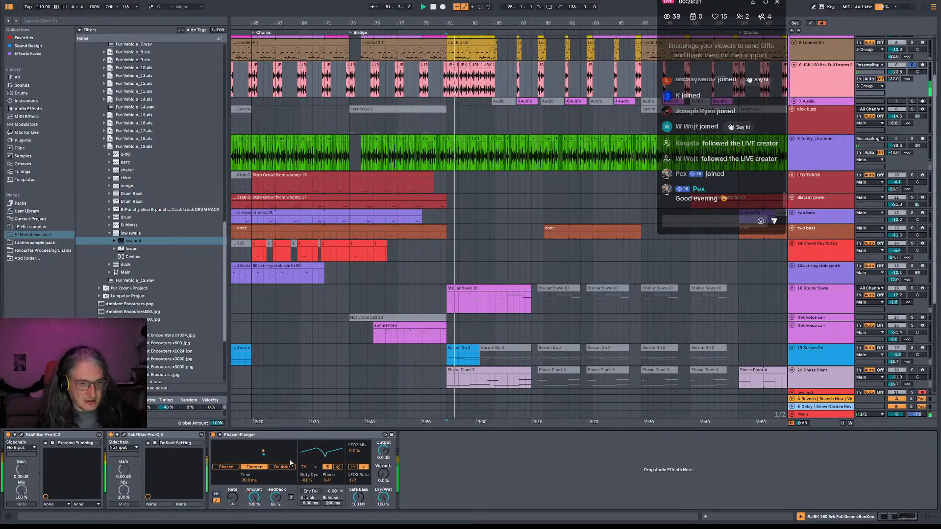
key(space)
Try lowering the Phaser-Flanger's Feedback on the JBK drums, and re-enable the parameter's automation.
key(space)
drag(277, 499, 277, 517)
right_click(276, 498)
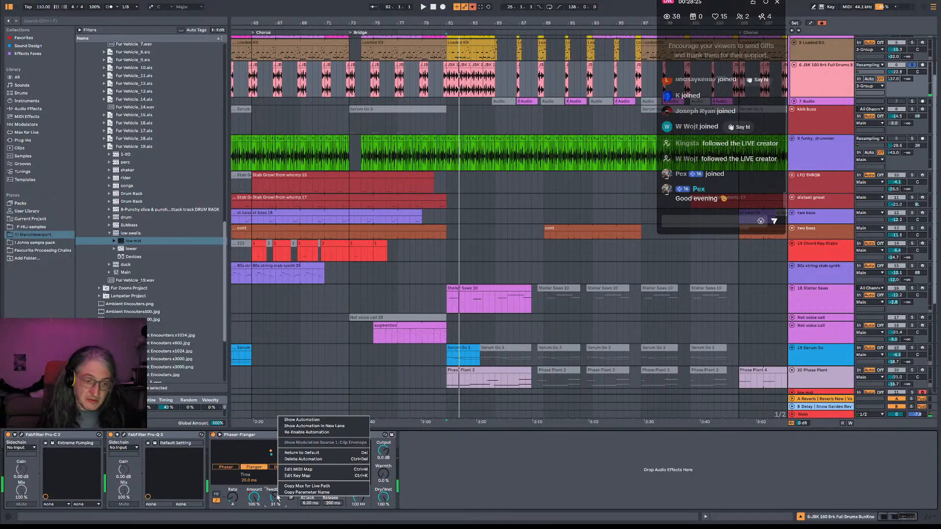
click(329, 433)
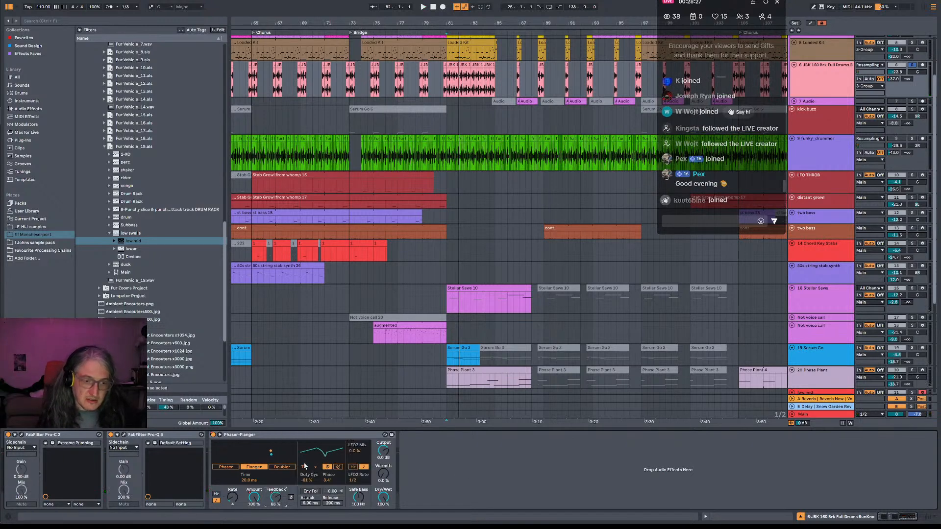
Show the Phaser-Flanger's Feedback automation on the JBK drum track and play the bridge from bar 84.
right_click(275, 501)
click(325, 436)
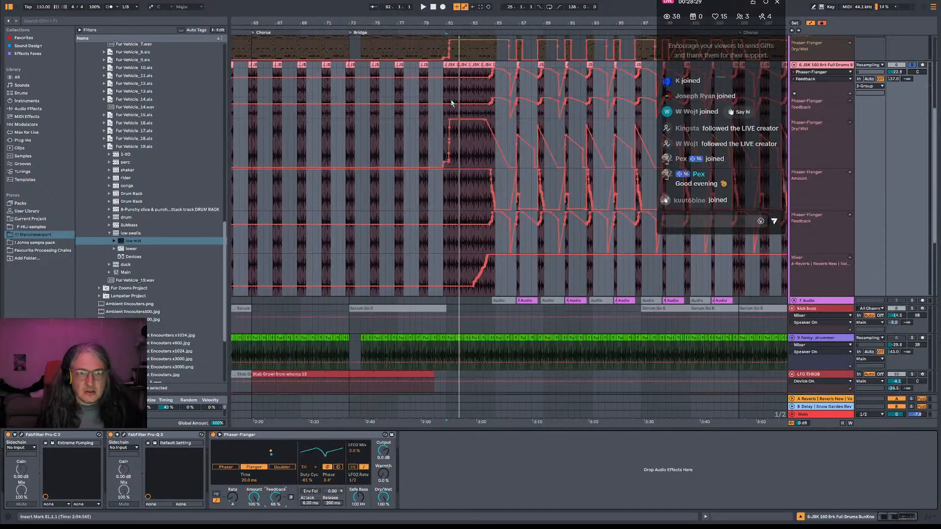
click(481, 100)
key(space)
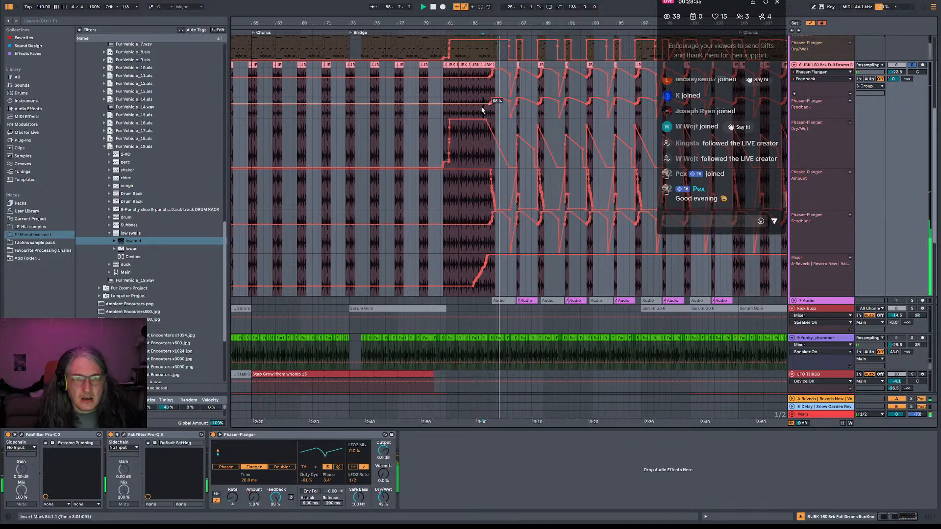
Lower the Feedback automation level leading up to bar 84 on the JBK drums, and replay the transition.
click(416, 104)
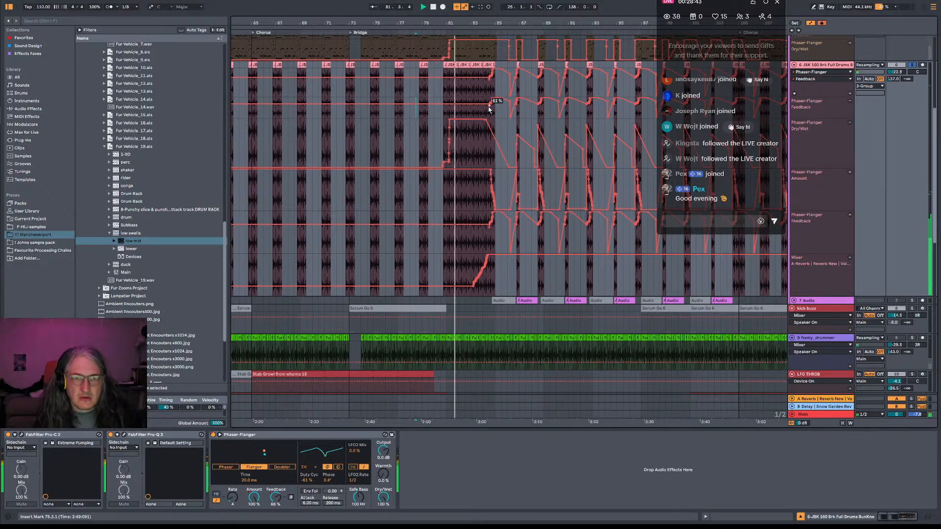
drag(489, 107, 486, 109)
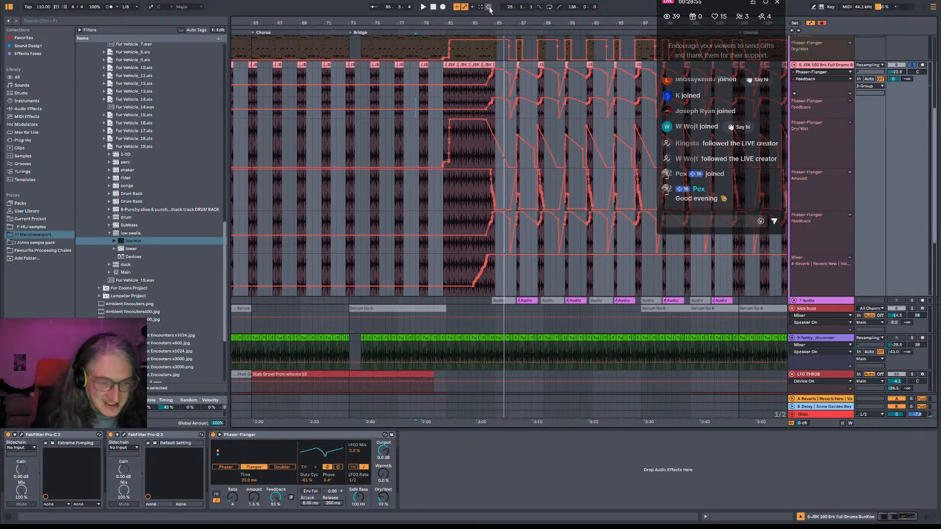
drag(505, 23, 481, 73)
click(454, 91)
key(space)
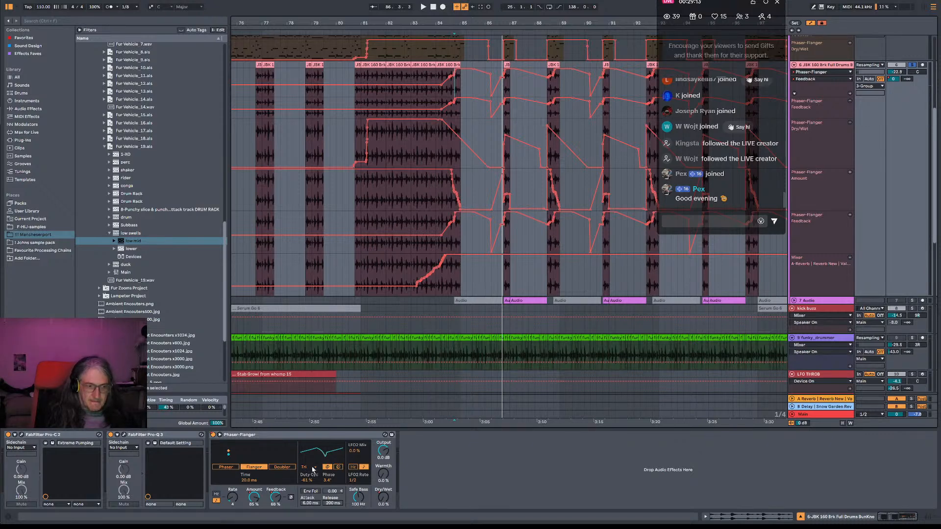
Add a 12 dB/oct High Cut band at about 4082 Hz to the JBK drums' Pro-Q 3 during playback.
key(space)
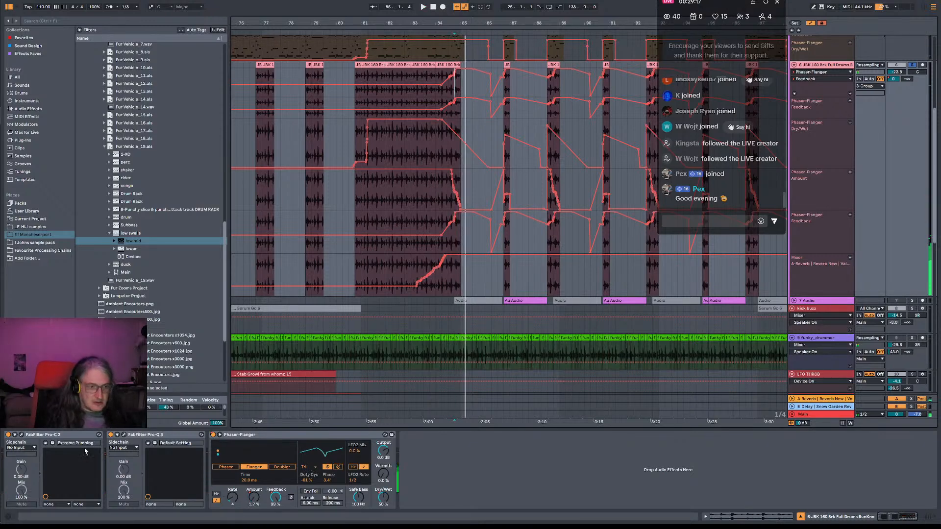
click(124, 436)
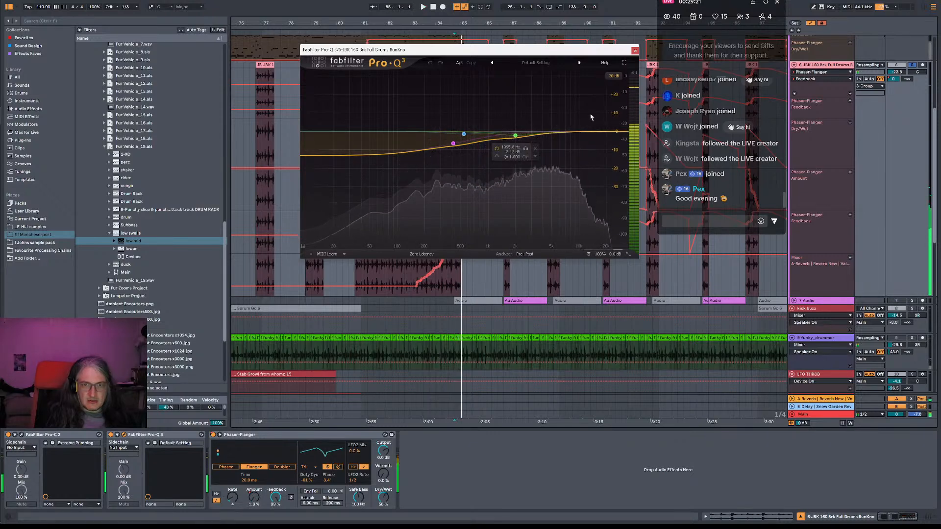
click(605, 132)
drag(606, 136, 528, 143)
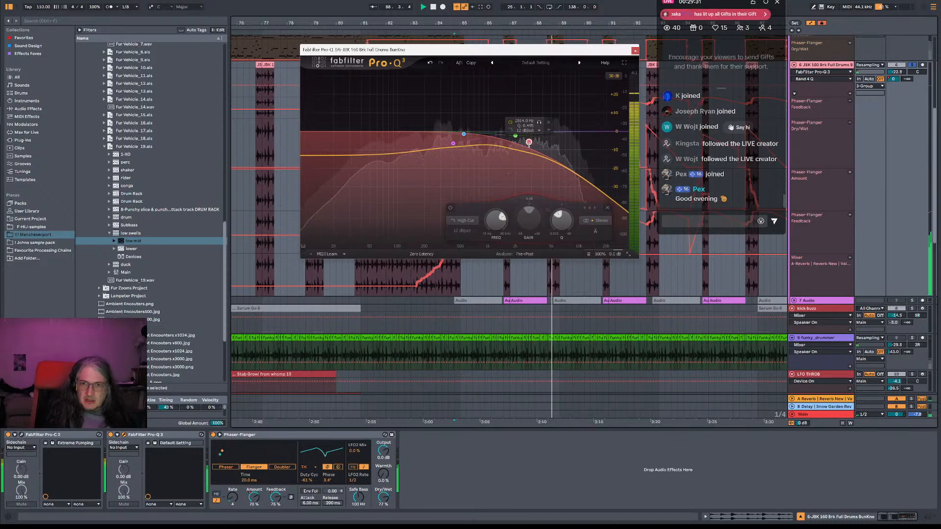
drag(528, 143, 544, 140)
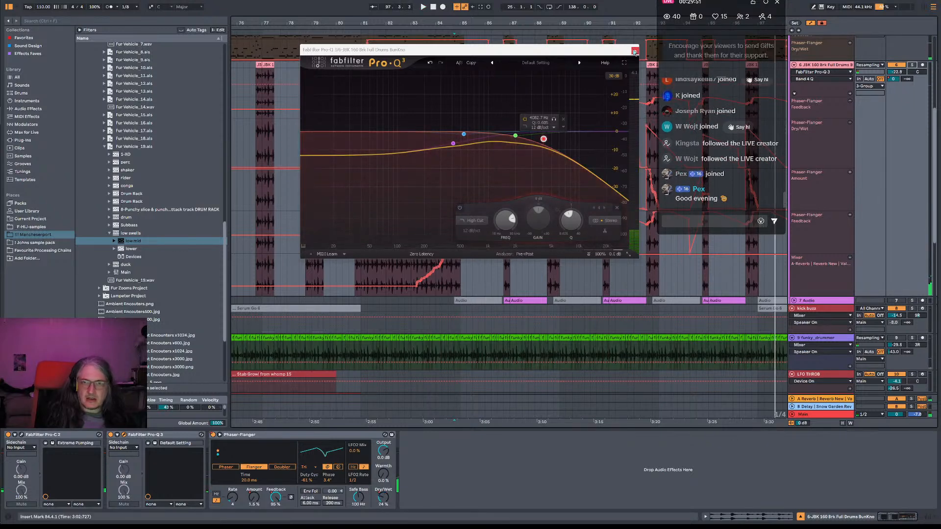
click(635, 51)
Play the verse from bar 49 and unsolo the JBK drum track to hear it in the mix.
drag(379, 23, 538, 5)
click(406, 80)
key(space)
click(911, 65)
click(913, 65)
key(space)
Bypass the High Cut band in the JBK drums' Pro-Q 3 and play the verse from bar 49.
mouse_move(617, 363)
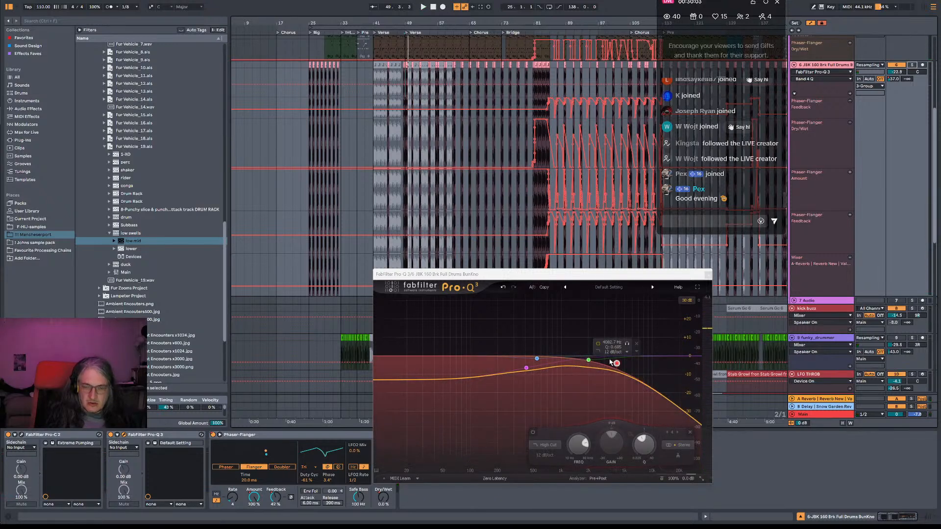
click(599, 343)
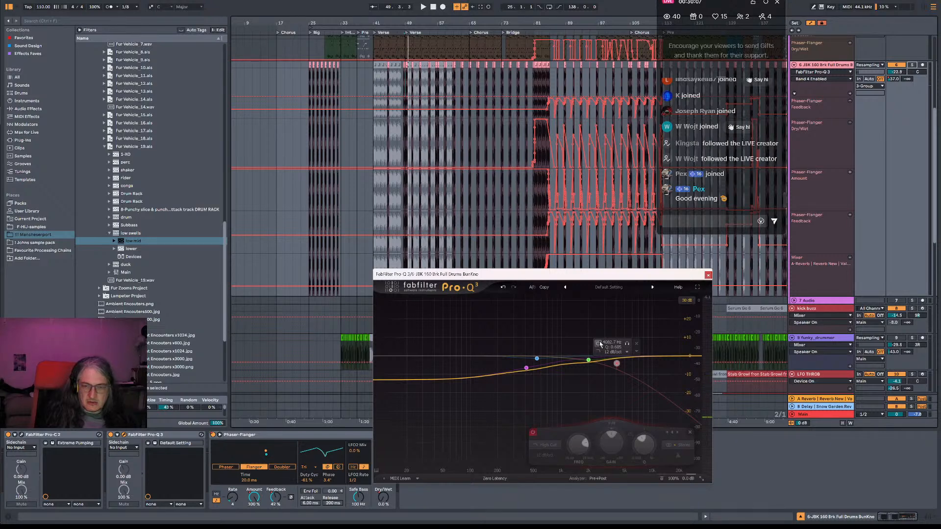
key(space)
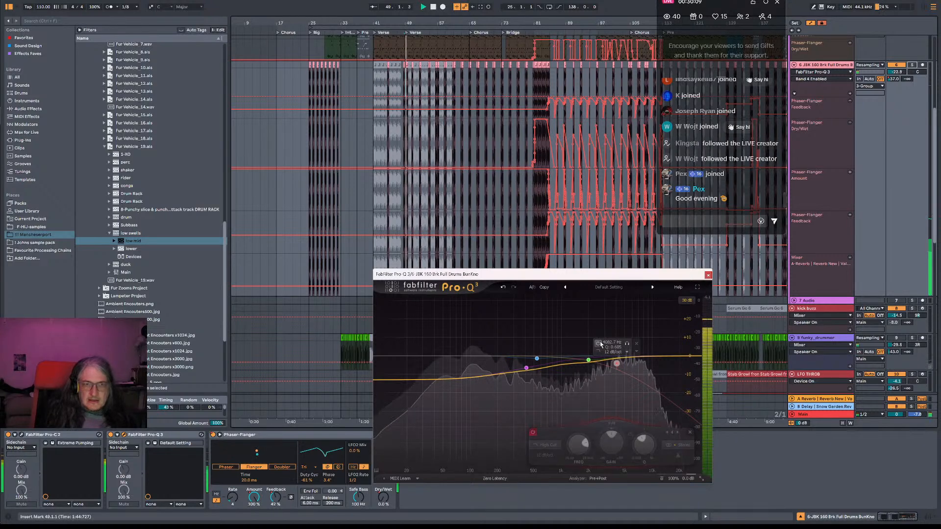
key(space)
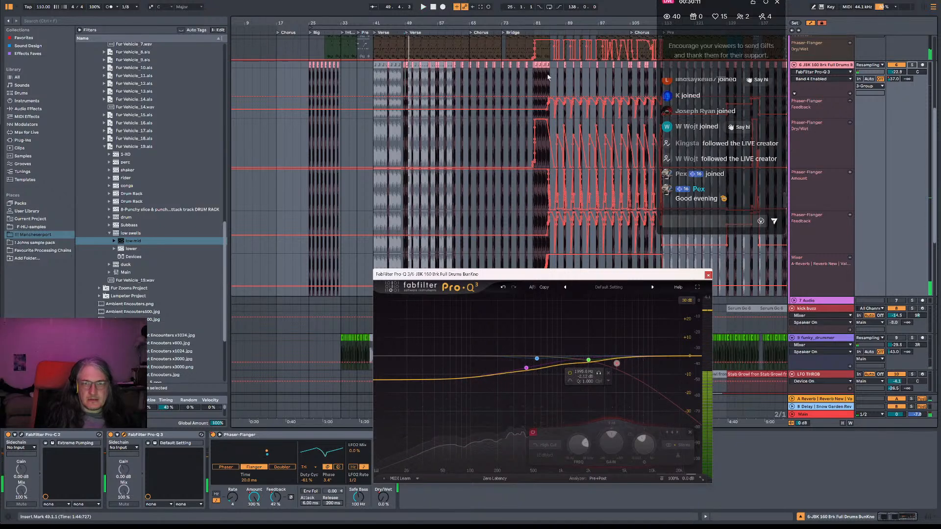
Compare the passage from bar 84 with the High Cut band on and off, leave it bypassed, and close the EQ.
click(545, 76)
key(space)
key(plus)
key(plus)
key(plus)
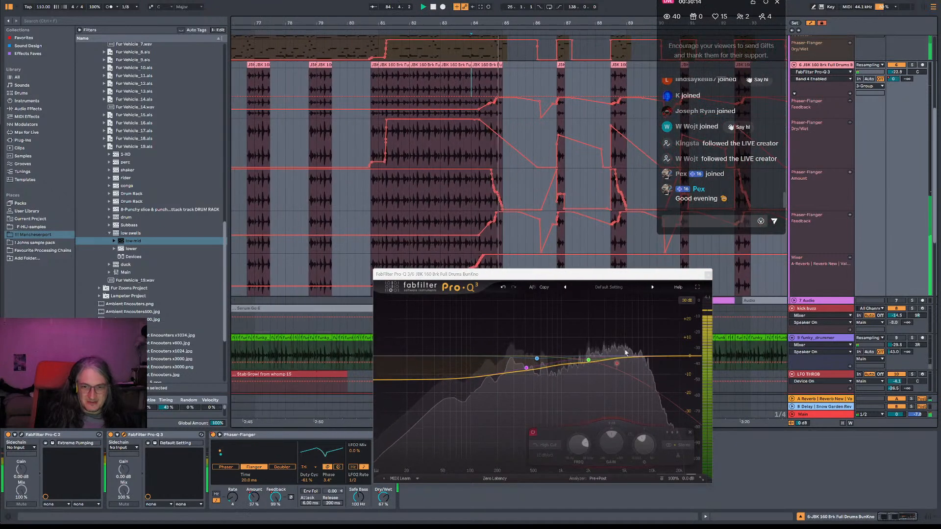
key(space)
click(599, 344)
key(space)
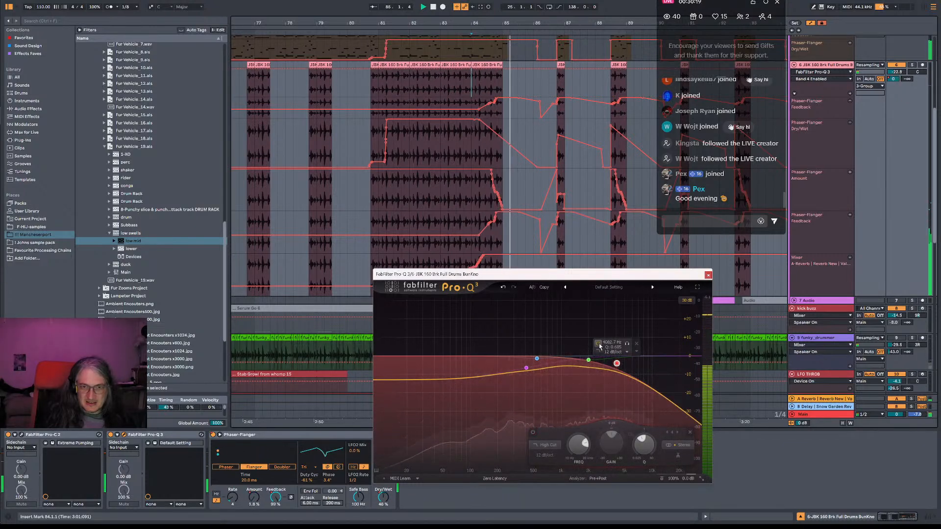
click(599, 345)
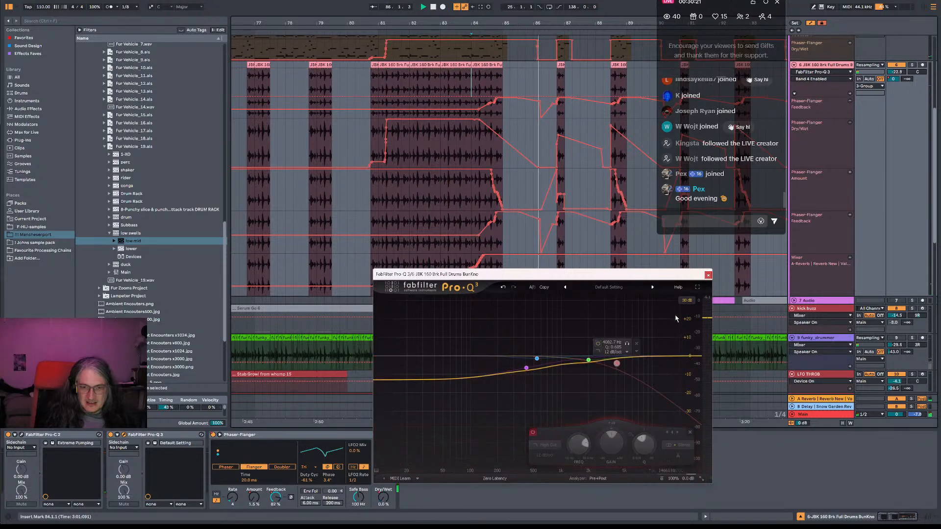
click(708, 276)
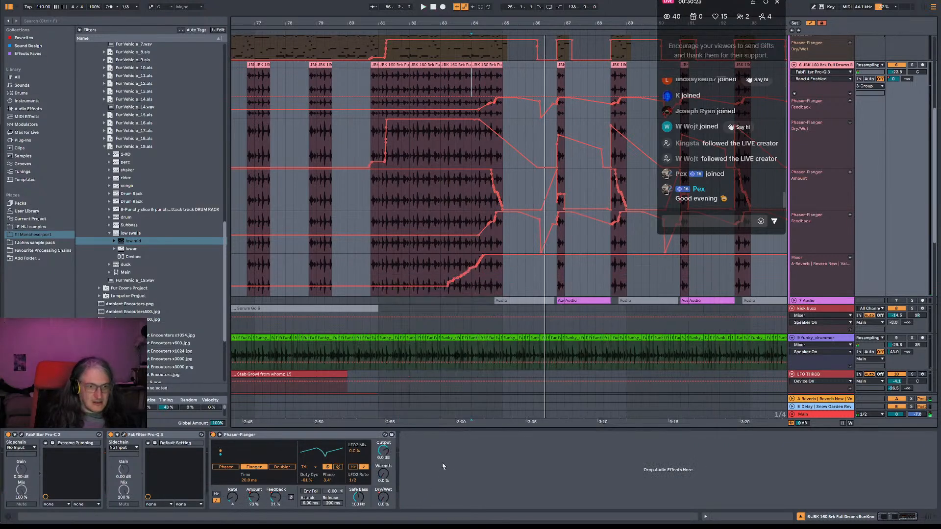
Insert another Pro-Q 3 after the Phaser-Flanger and add a High Shelf cut of about -8.4 dB around 2.2 kHz.
right_click(443, 466)
click(490, 377)
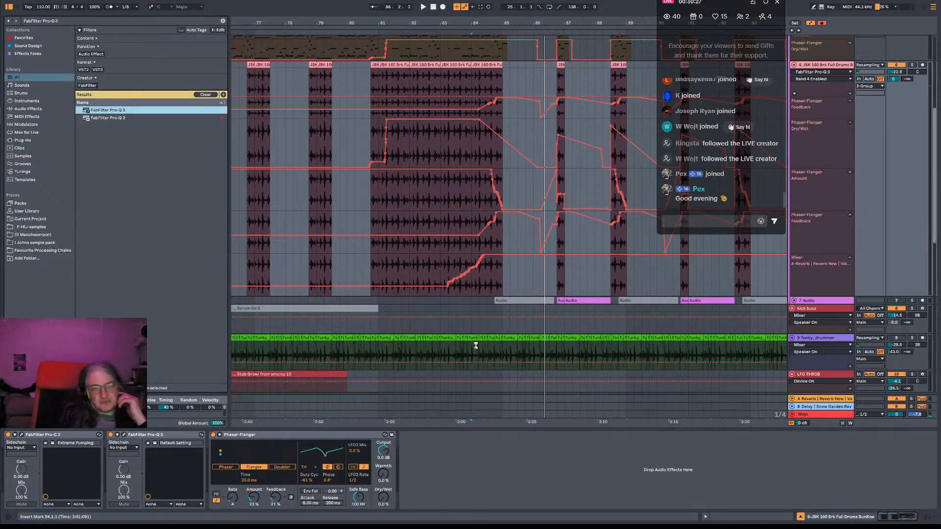
key(Return)
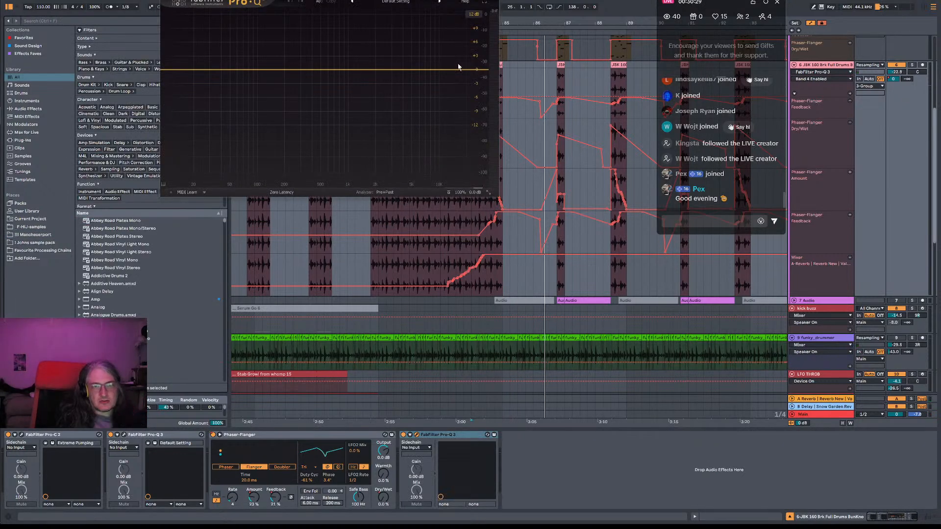
drag(459, 71, 401, 83)
key(space)
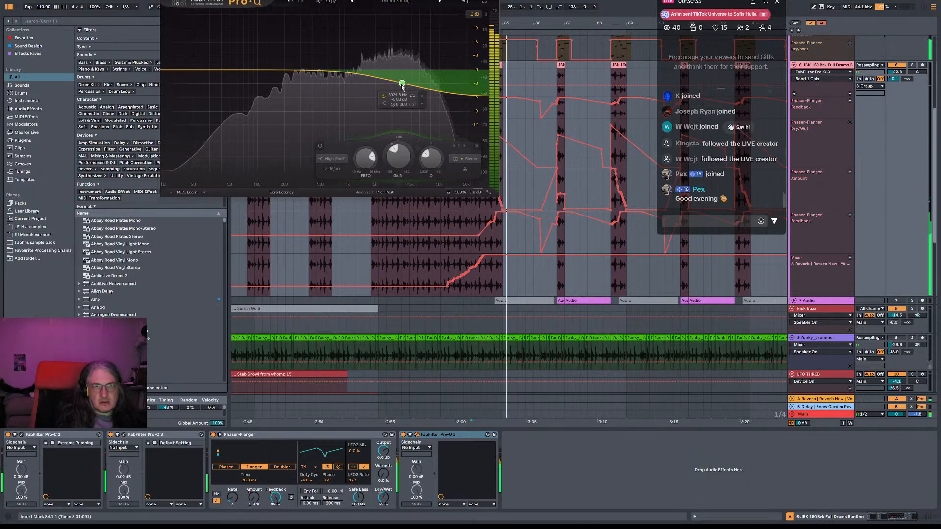
mouse_move(402, 85)
mouse_down()
mouse_move(384, 85)
mouse_move(378, 100)
mouse_move(387, 84)
mouse_up()
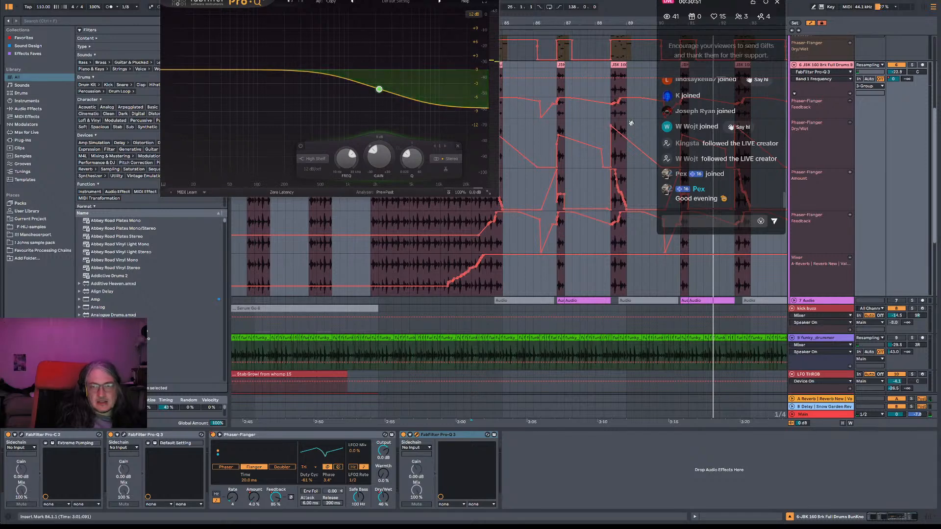
Compare the drums from bar 90.4 with the new High Shelf band bypassed and active.
drag(633, 123, 510, 128)
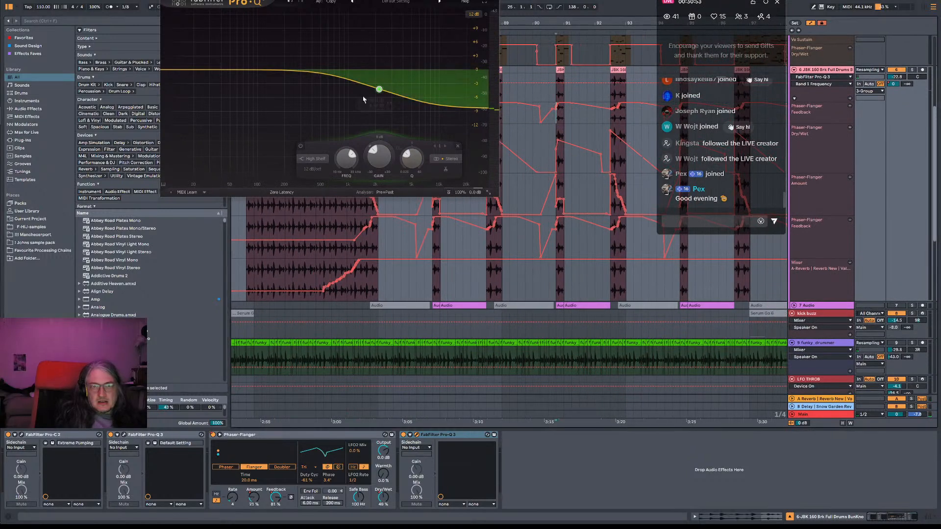
click(361, 104)
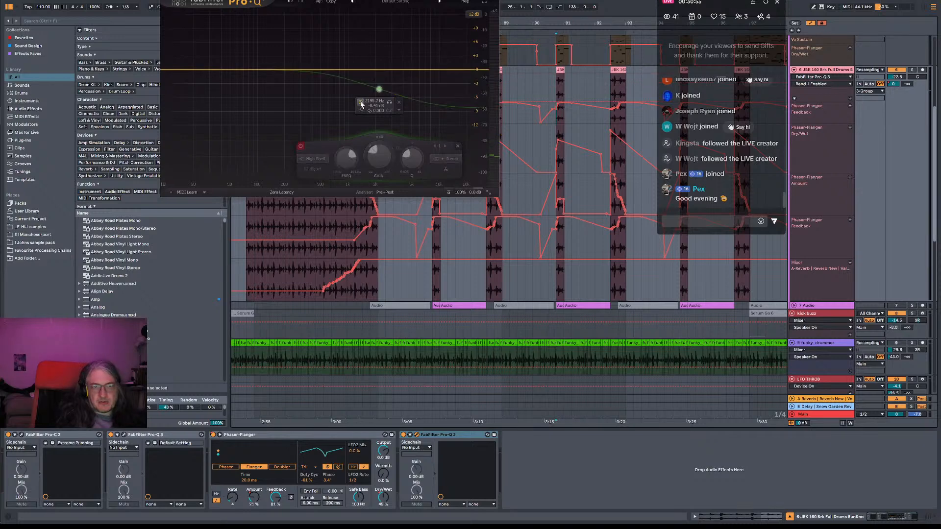
key(space)
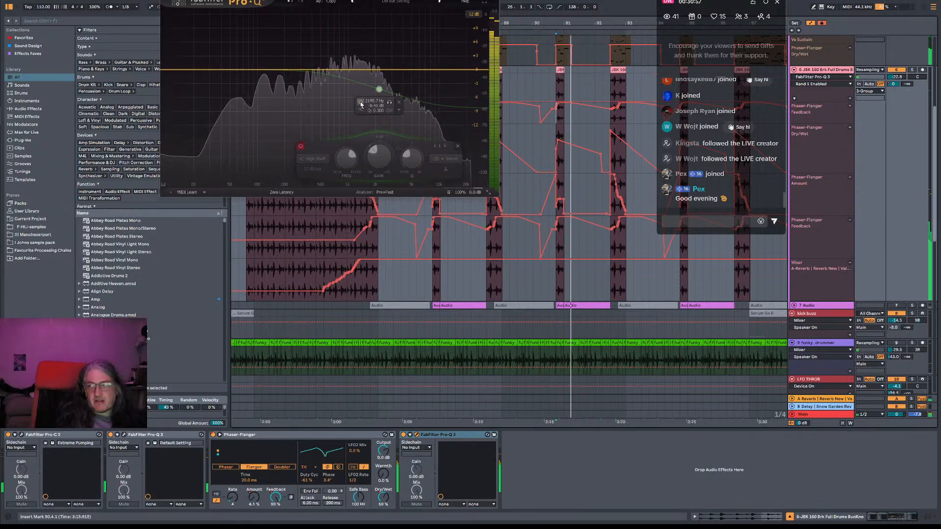
click(362, 104)
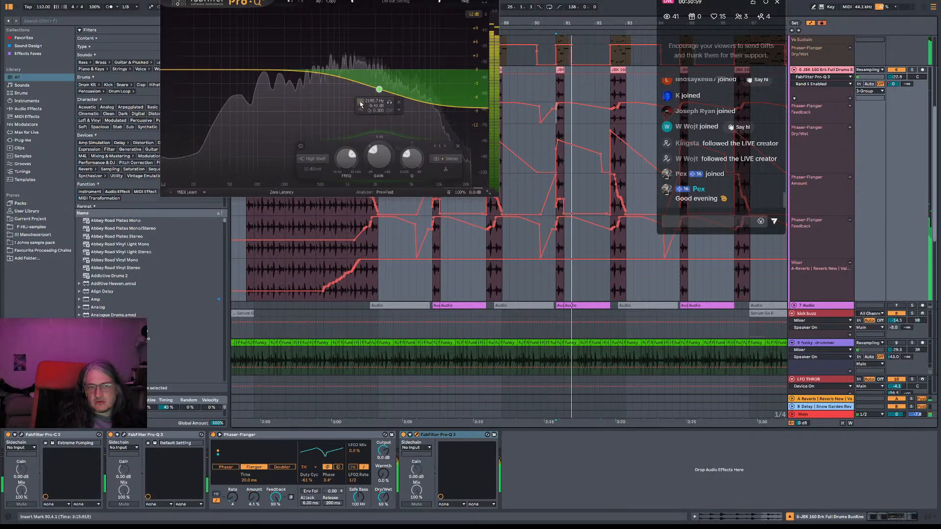
Fine-tune the High Shelf band's gain and shift its frequency lower while the drums play.
drag(379, 90, 366, 93)
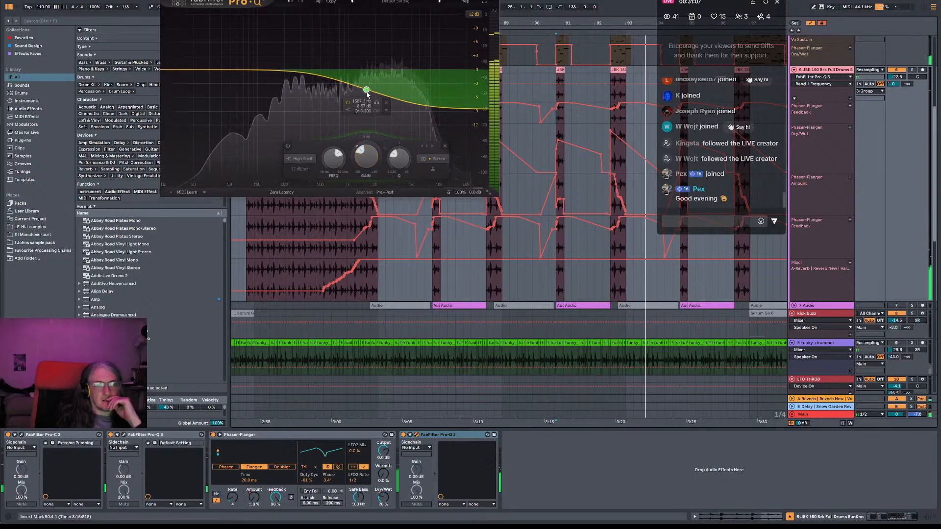
mouse_move(367, 93)
mouse_down()
mouse_move(356, 94)
mouse_move(374, 110)
mouse_move(370, 98)
mouse_up()
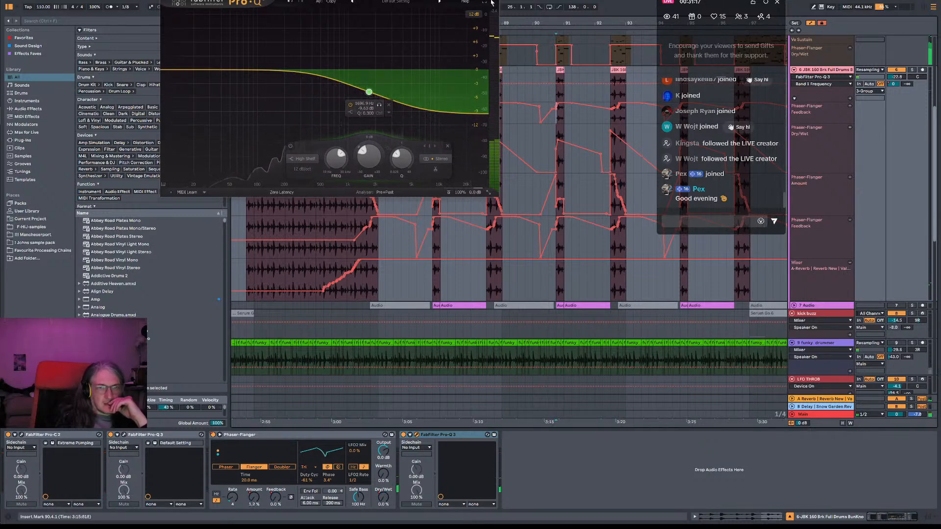
drag(368, 93, 358, 91)
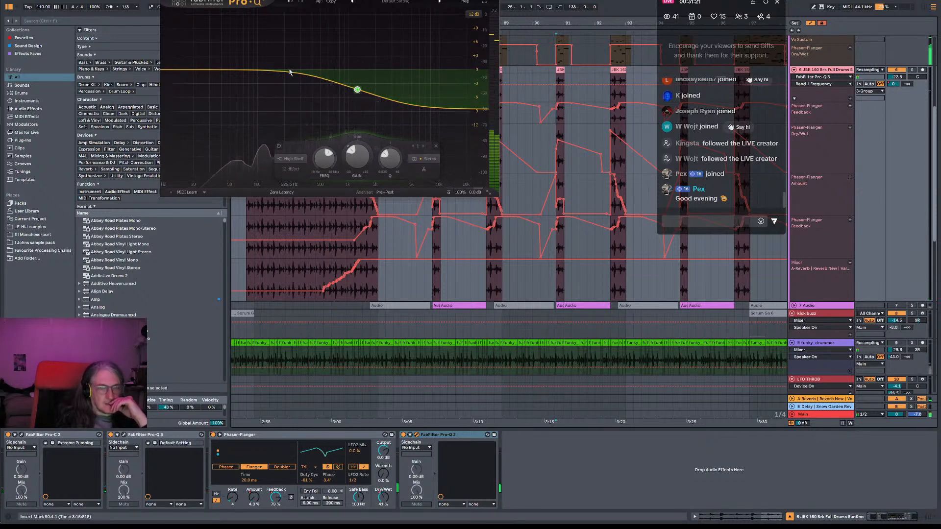
Add a bell band boosting about 1.9 dB around 290 Hz to the Pro-Q 3 after the Phaser-Flanger, and close the EQ.
mouse_move(278, 72)
mouse_down()
mouse_move(274, 43)
mouse_move(291, 22)
mouse_move(285, 63)
mouse_up()
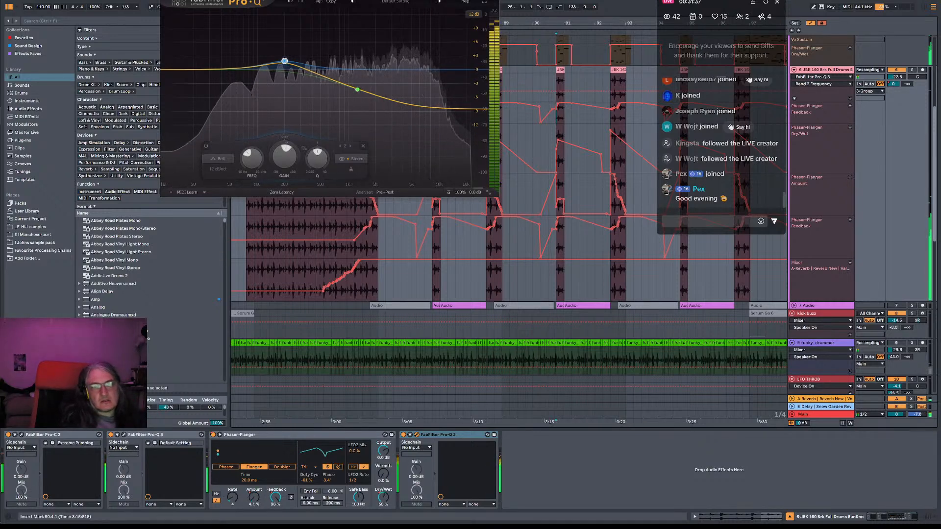
key(ctrl+alt+p)
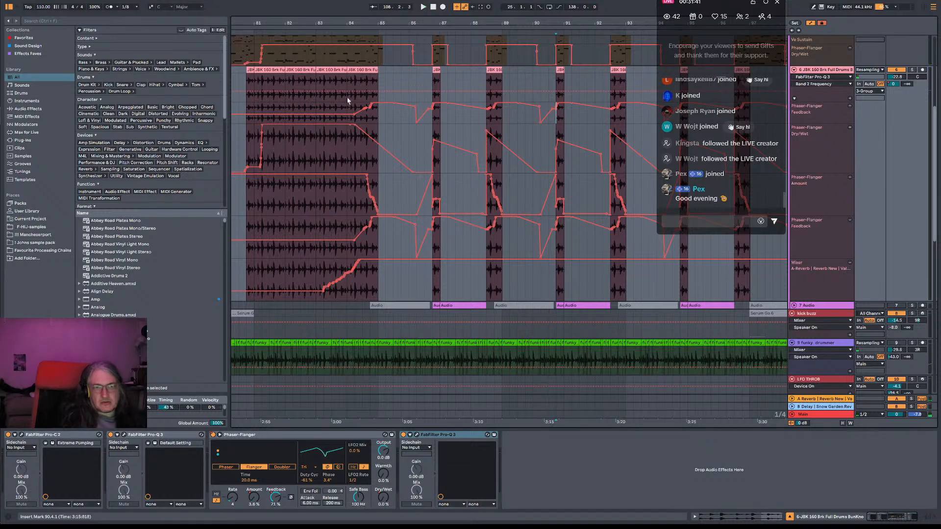
Compare the drums from bar 84 with the last Pro-Q 3 bypassed and active.
click(811, 23)
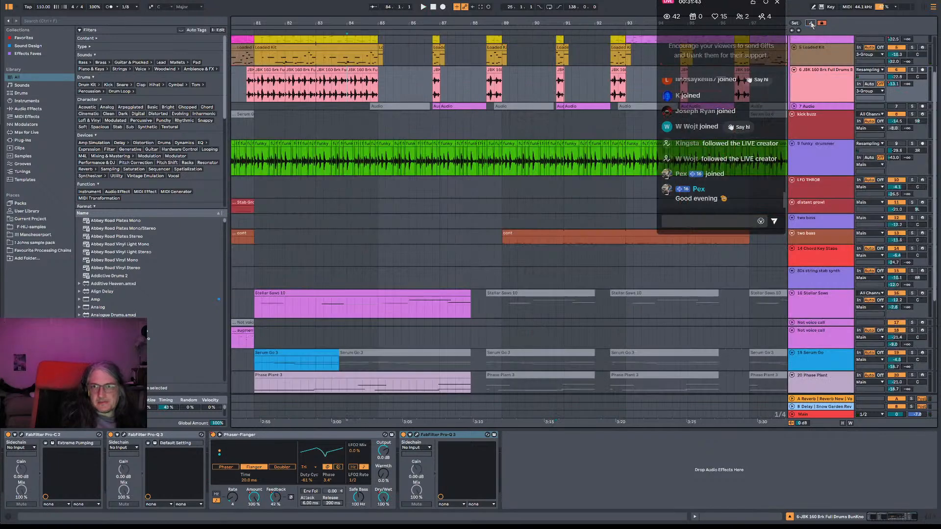
click(811, 23)
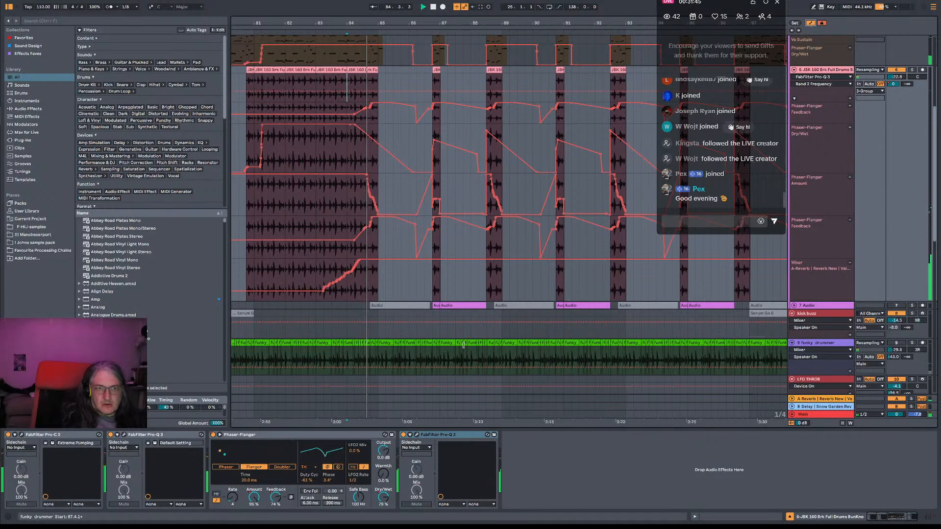
click(404, 435)
key(space)
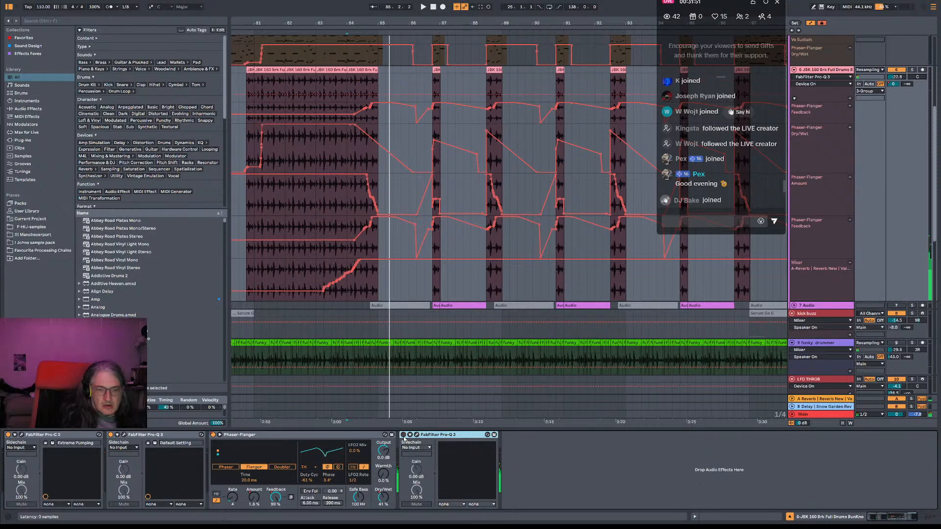
click(403, 435)
key(space)
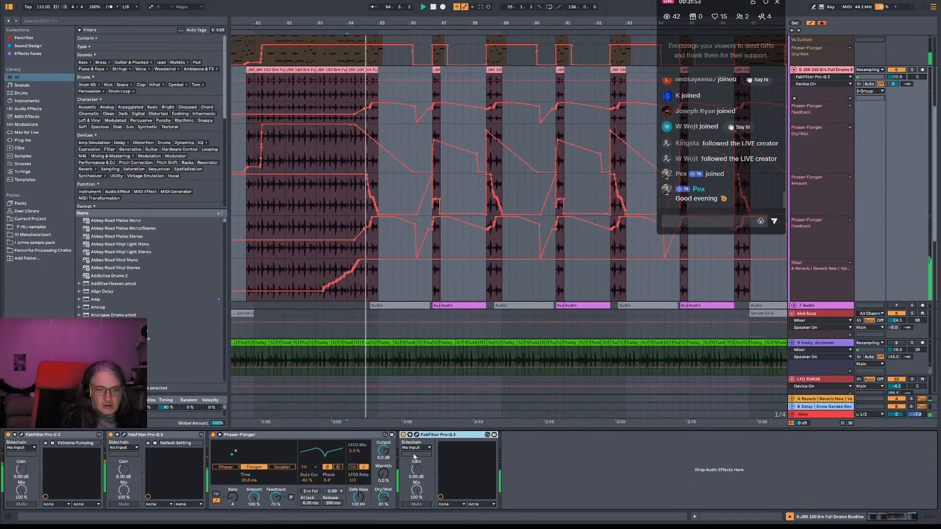
Configure the last Pro-Q 3 device to expose its Gain Scale parameter, and close the EQ.
click(417, 435)
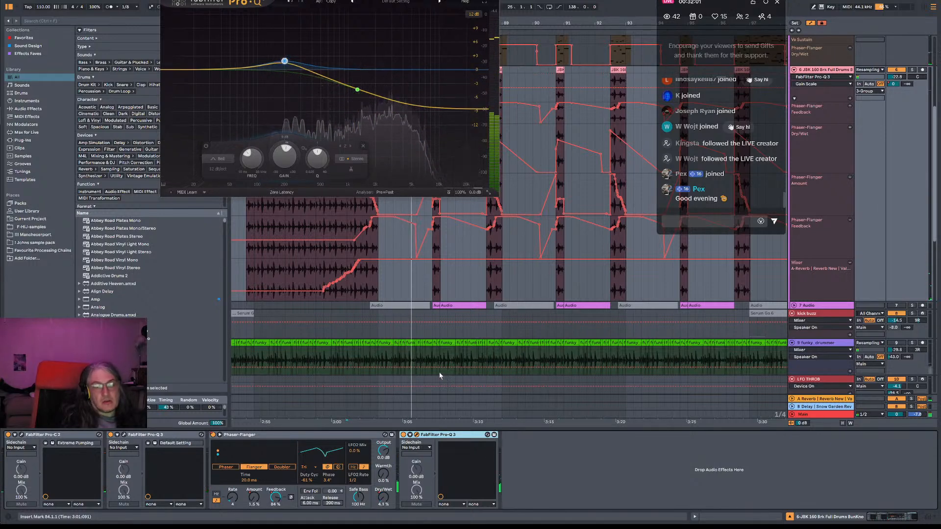
click(410, 435)
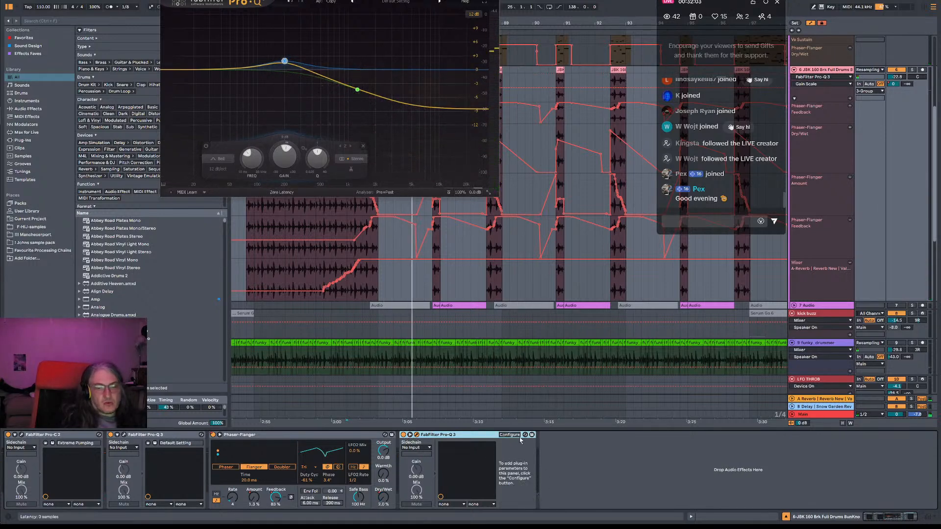
click(416, 435)
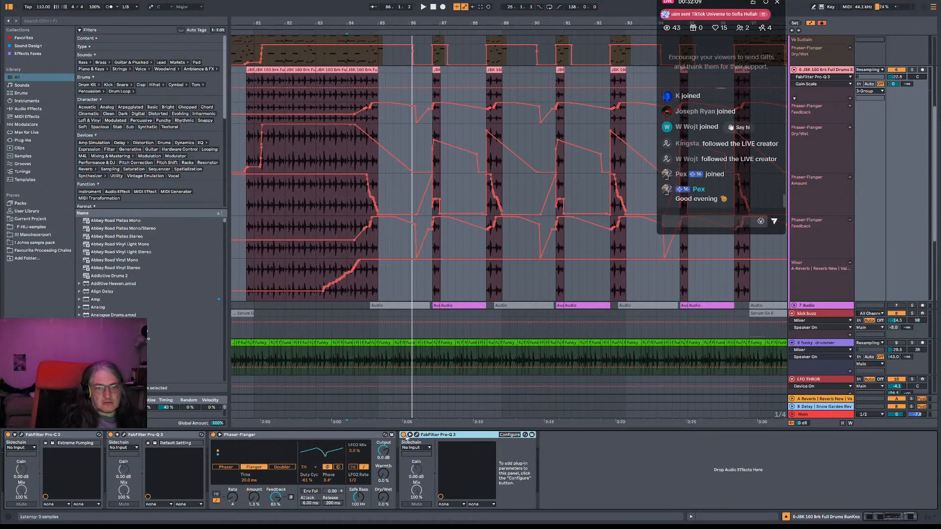
click(501, 435)
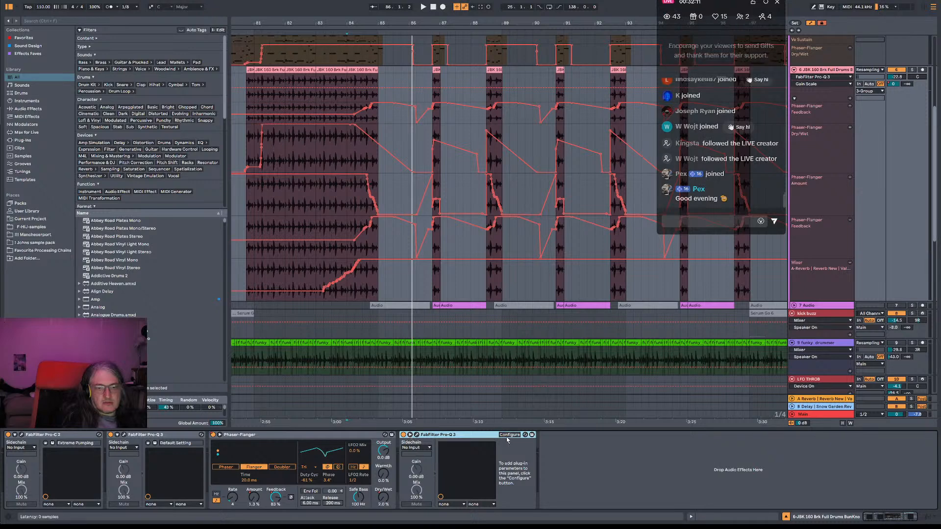
click(416, 435)
click(416, 434)
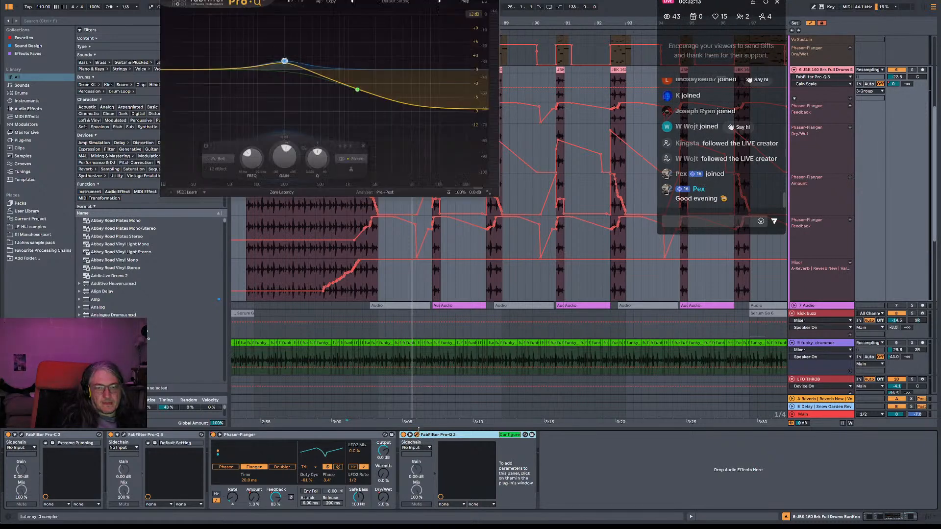
drag(459, 194, 461, 199)
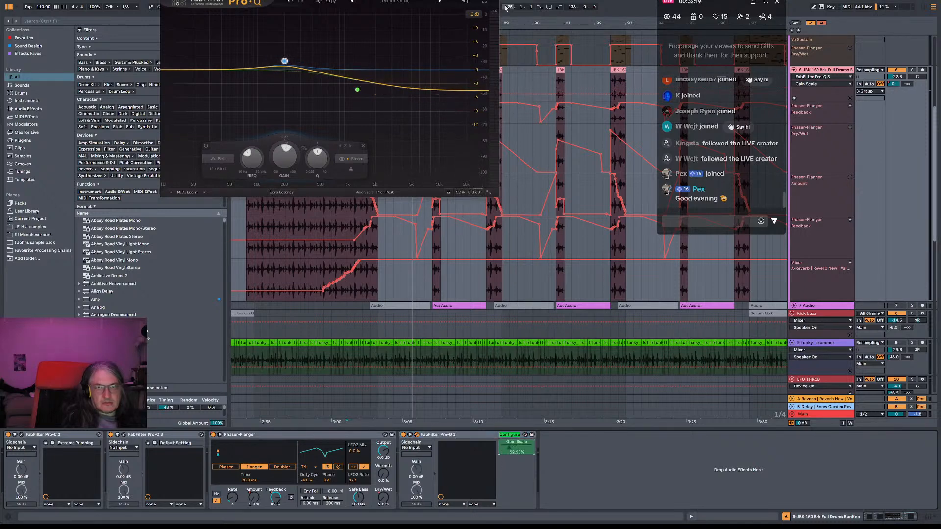
click(490, 0)
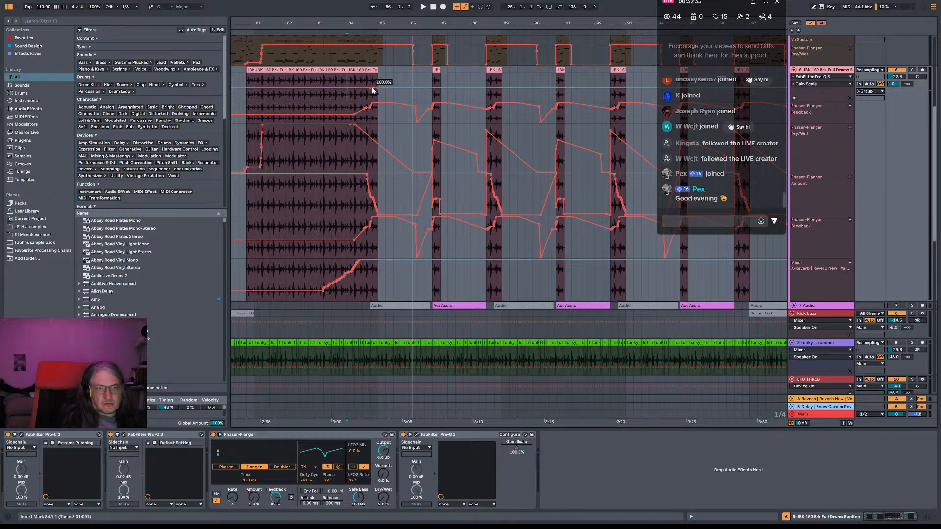
Automate the last Pro-Q 3's Gain Scale on the drums to ramp up to 100% at bar 85, and play the bridge.
click(371, 88)
key(space)
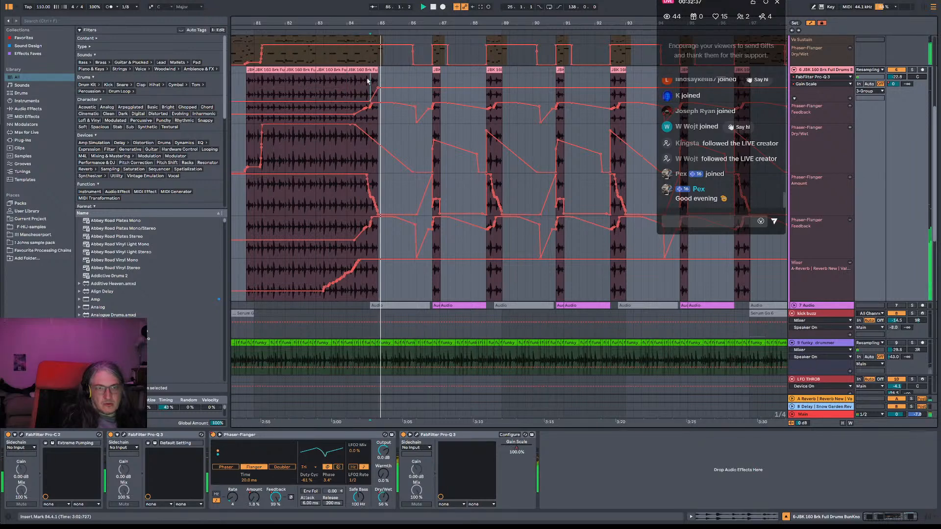
drag(383, 23, 380, 99)
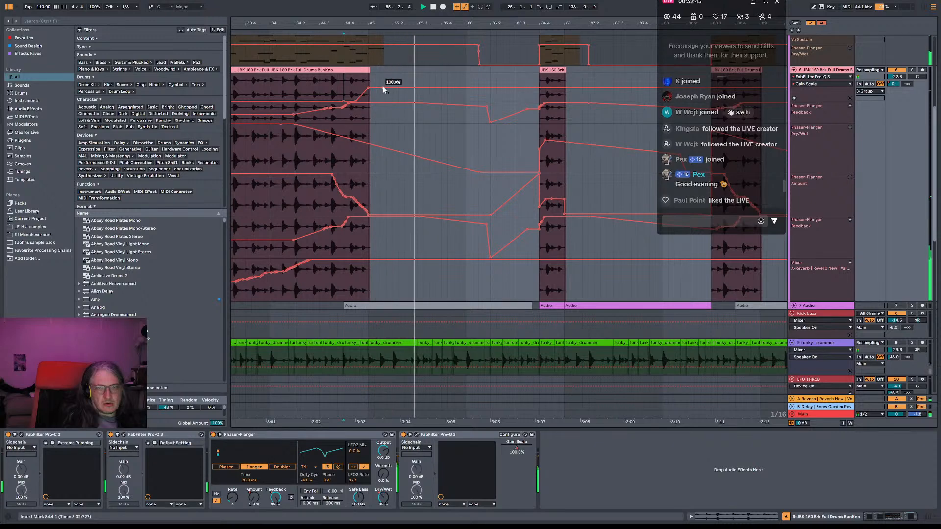
drag(556, 23, 368, 0)
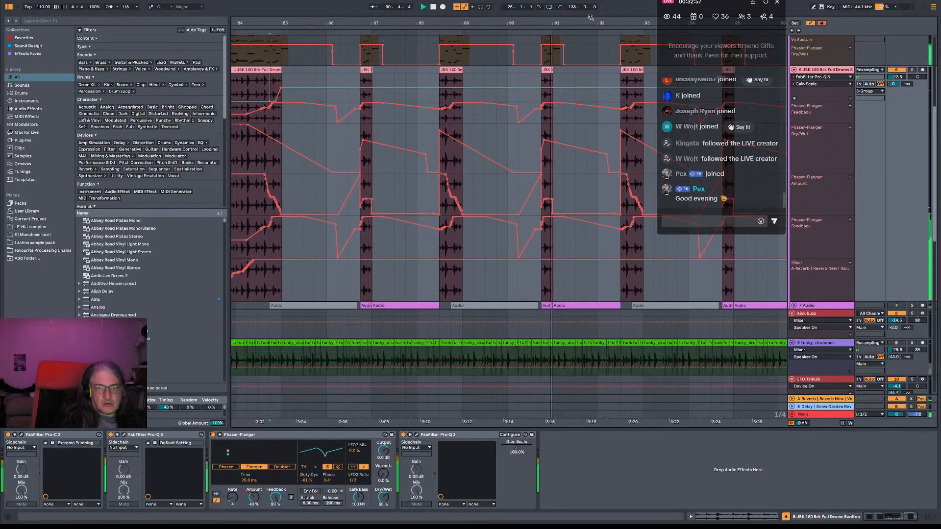
Reduce the last Pro-Q 3's High Shelf cut to about -6 dB and move its bell boost to a lower frequency.
drag(586, 23, 499, 6)
click(416, 435)
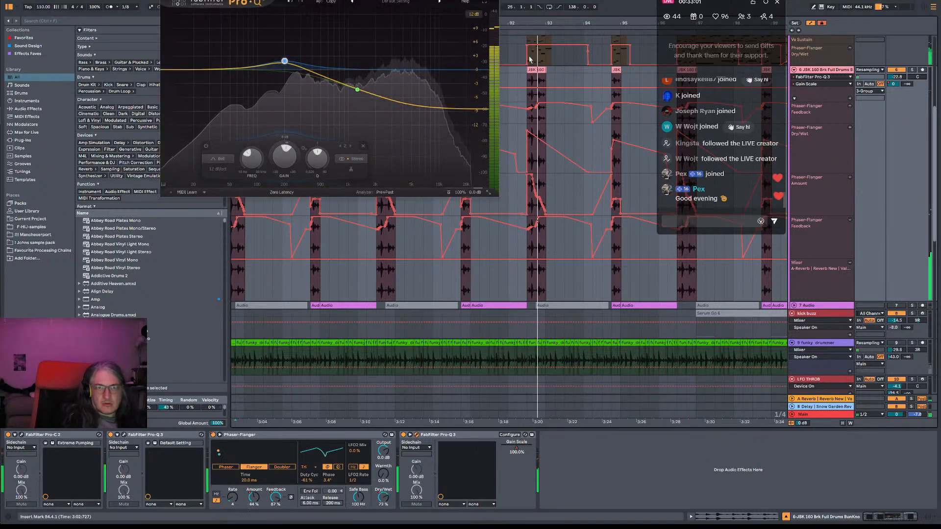
drag(357, 90, 362, 83)
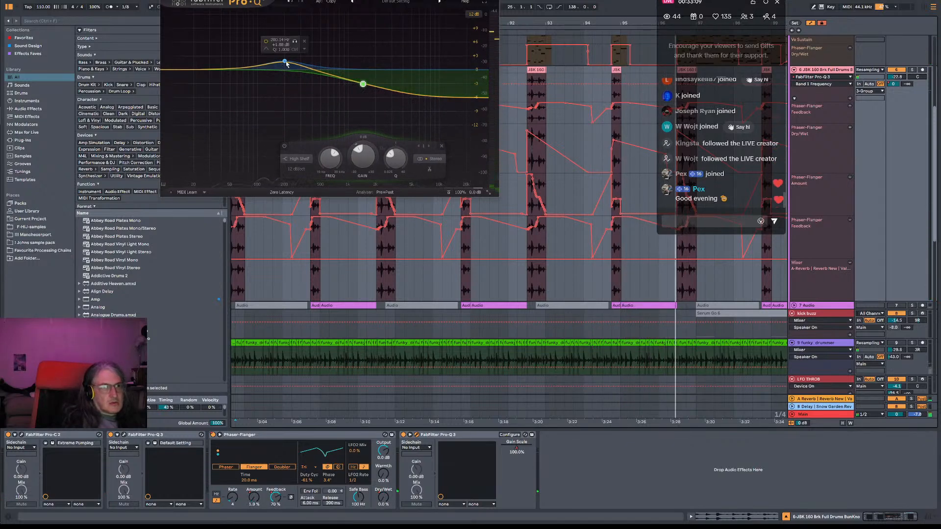
drag(285, 61, 274, 60)
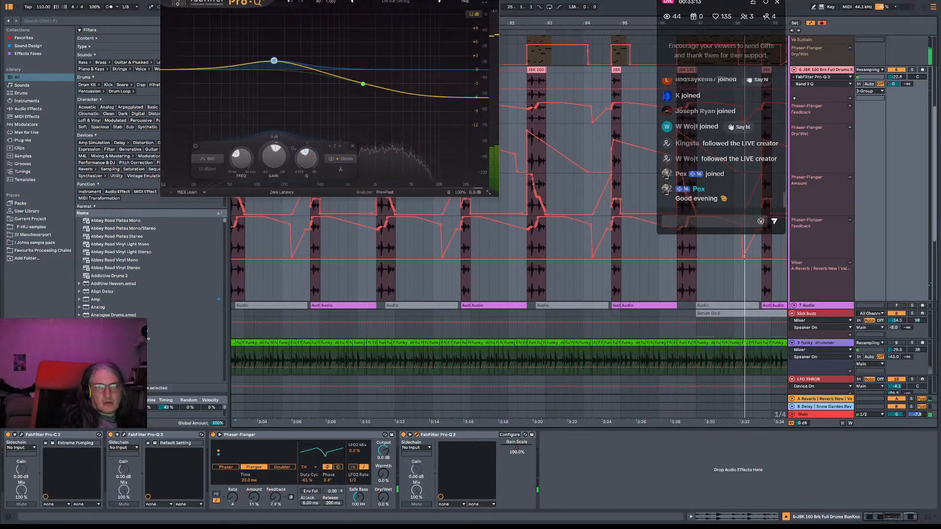
click(492, 0)
Fine-tune the High Shelf cut to about -6 dB around 1.4 kHz while the chorus drums play, and close the EQ.
drag(492, 23, 250, 10)
drag(335, 22, 335, 20)
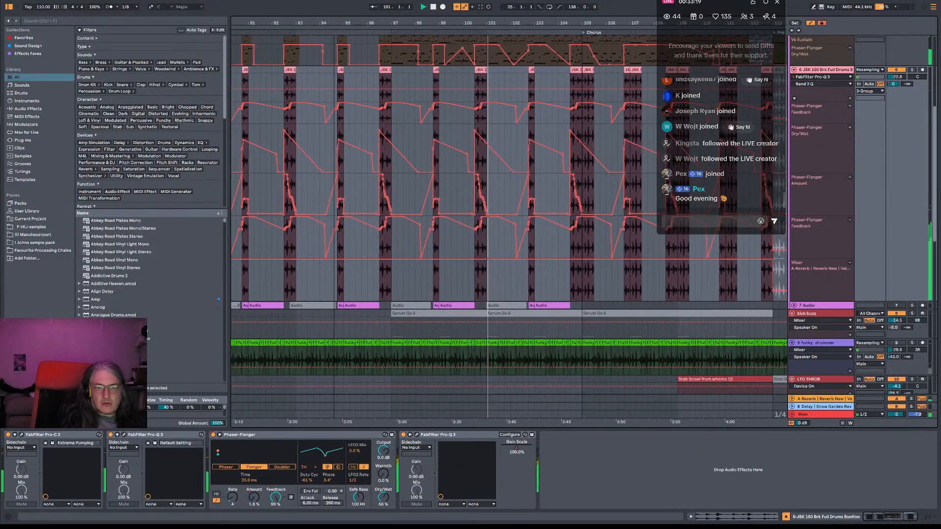
click(417, 435)
click(361, 83)
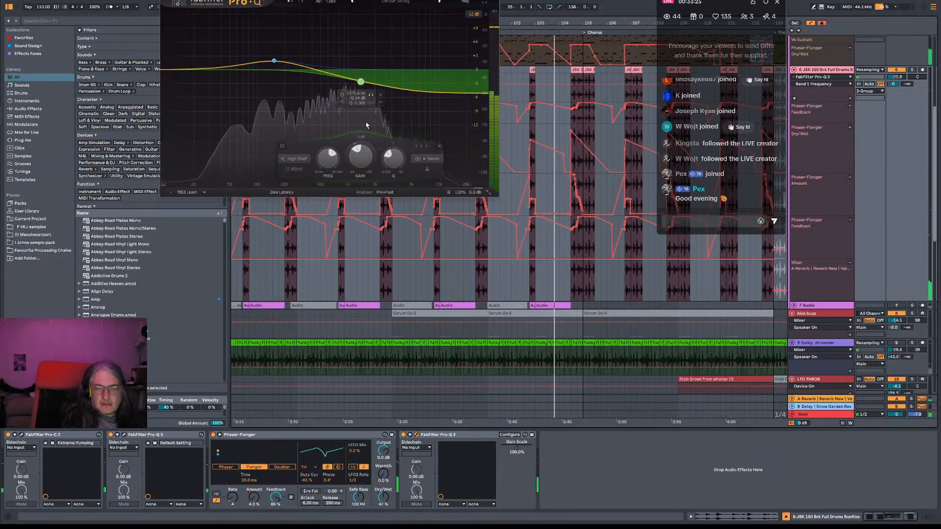
key(space)
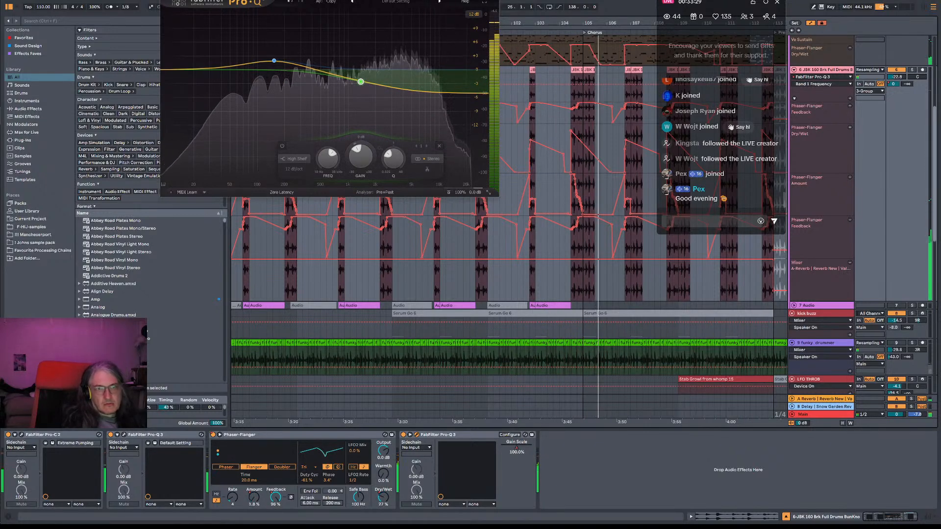
drag(361, 83, 362, 87)
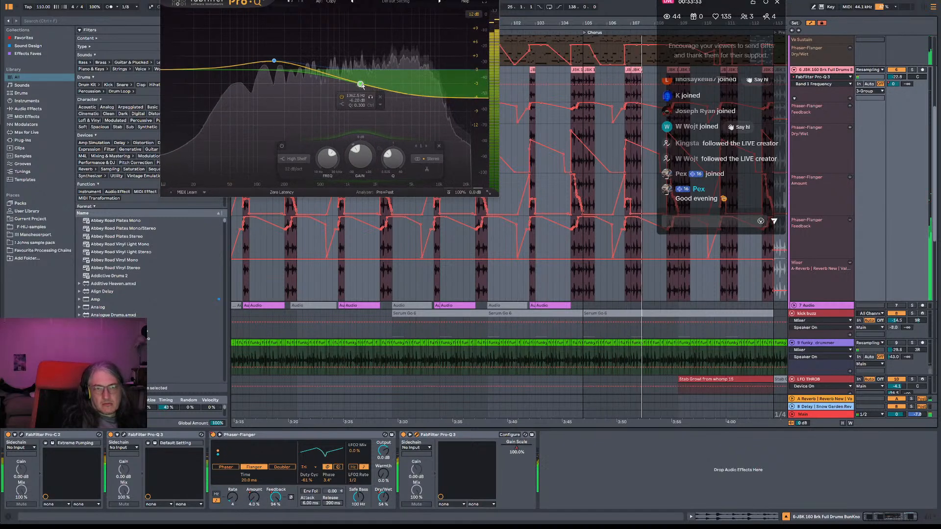
click(492, 0)
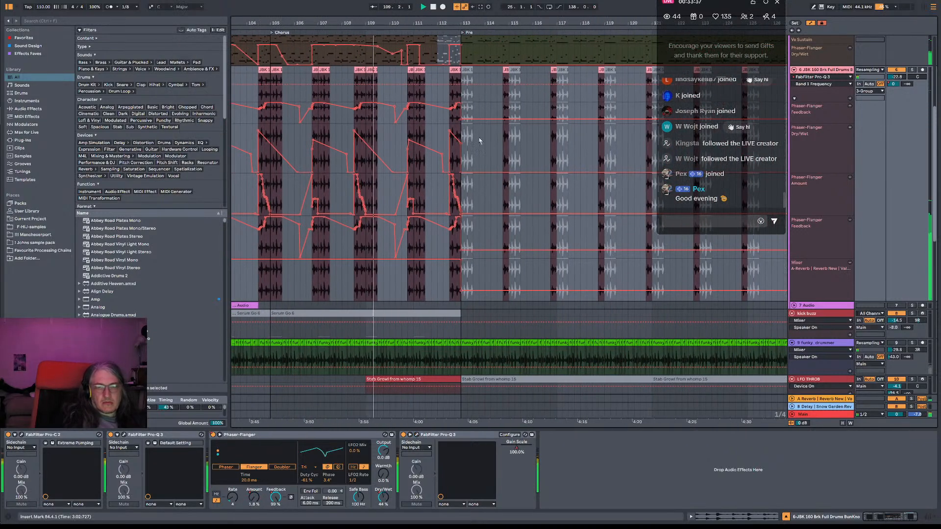
Automate the Gain Scale on the drum track to drop to 0% at bar 113, where the Pre section starts.
right_click(518, 444)
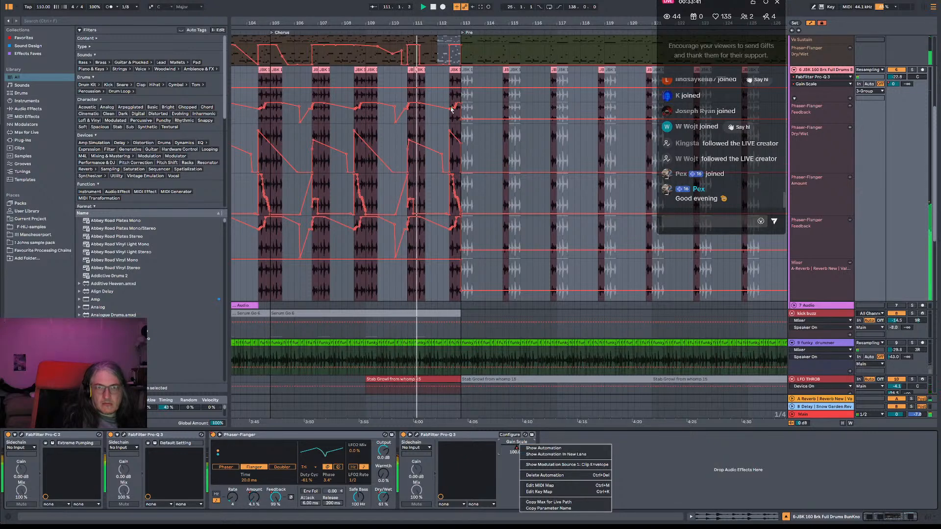
click(563, 455)
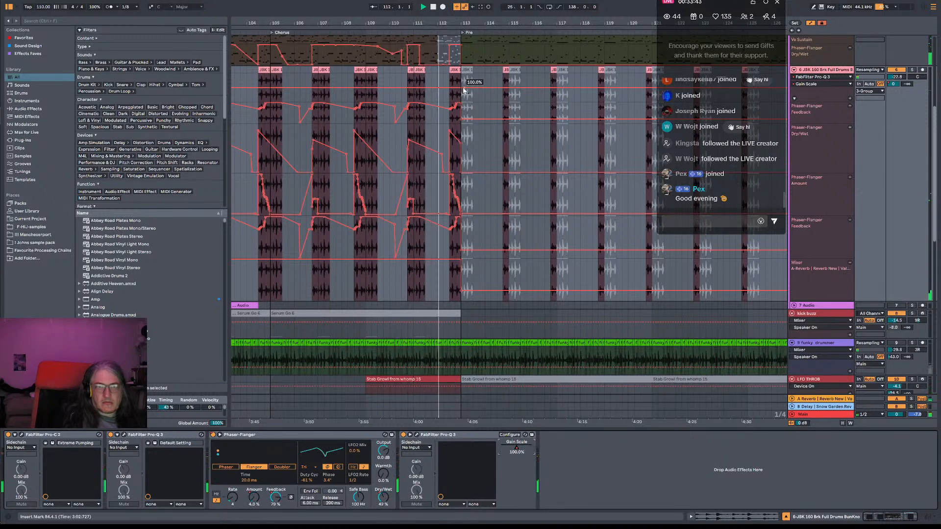
drag(461, 92, 464, 100)
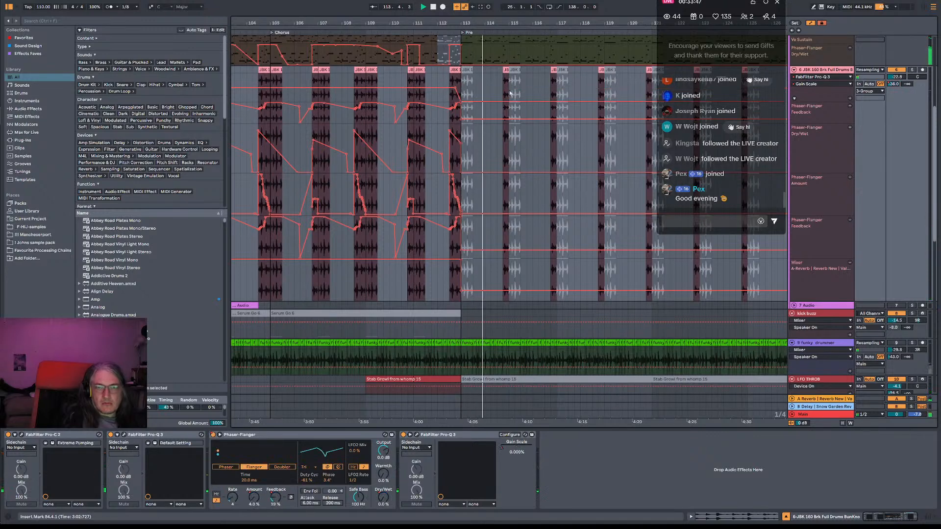
Hide the automation lanes and play the arrangement from bar 111 to review the Pre section.
drag(524, 23, 402, 24)
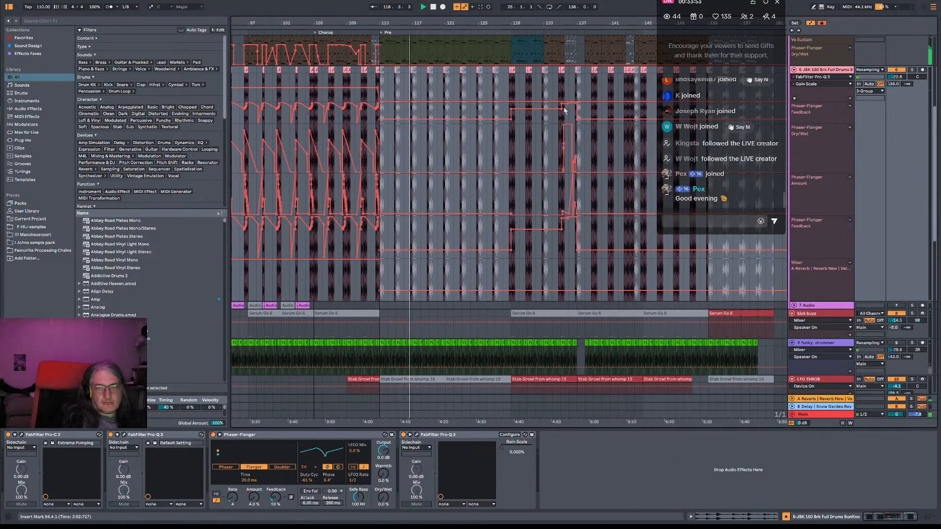
drag(564, 23, 614, 29)
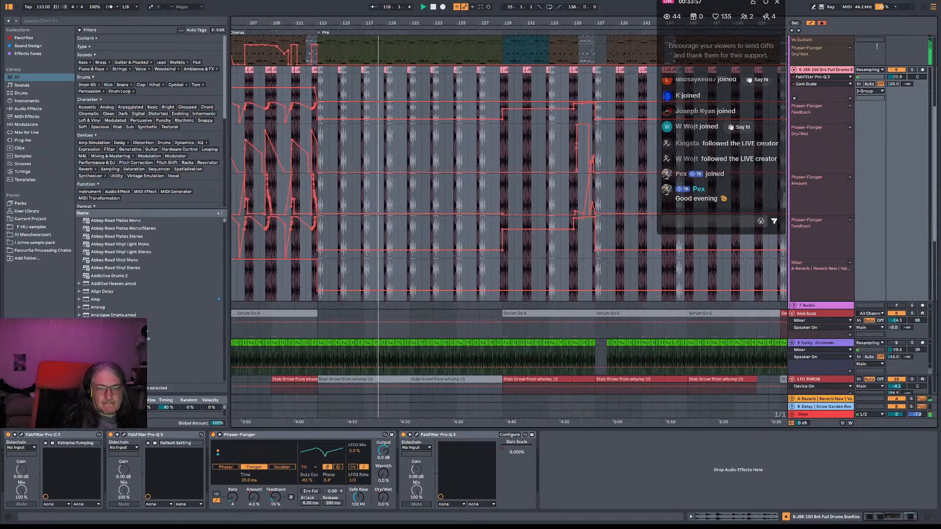
click(811, 23)
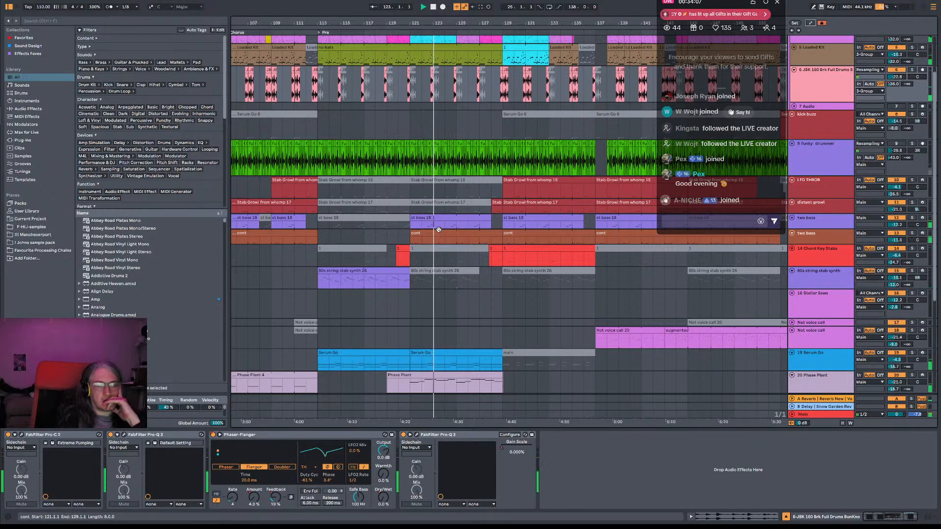
scroll(420, 281, down, 2)
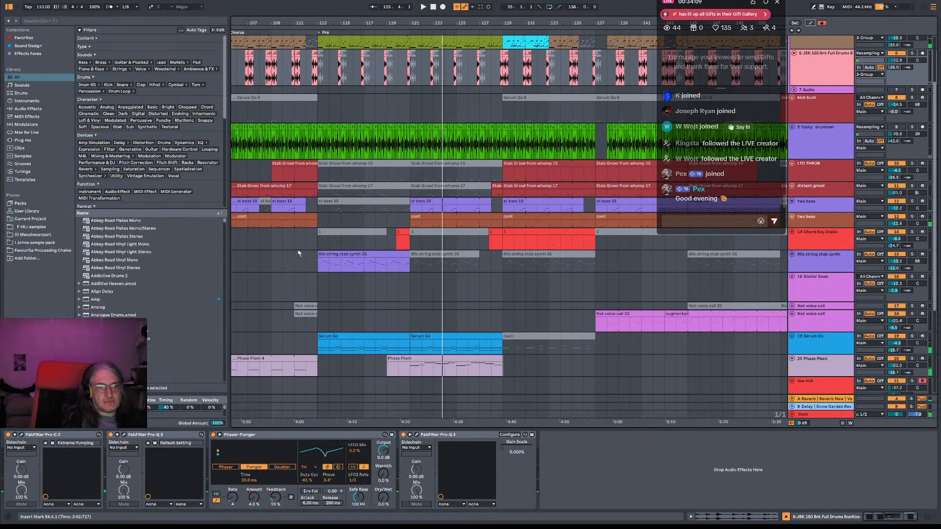
click(298, 253)
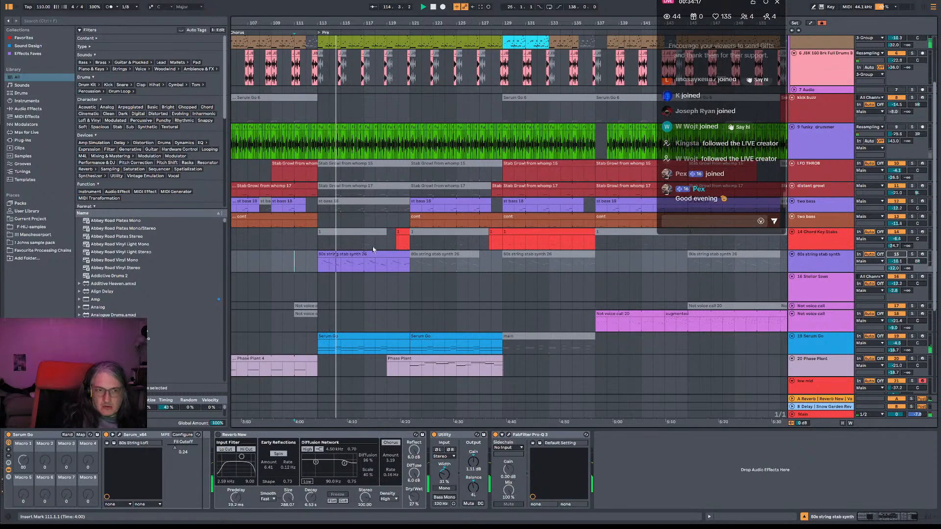
Delete the 80s string stab synth clips from bar 121 to 155 and select the track's remaining clip at bars 113 to 121.
mouse_move(598, 22)
mouse_down()
mouse_move(598, 3)
mouse_move(595, 28)
mouse_up()
drag(717, 261, 434, 275)
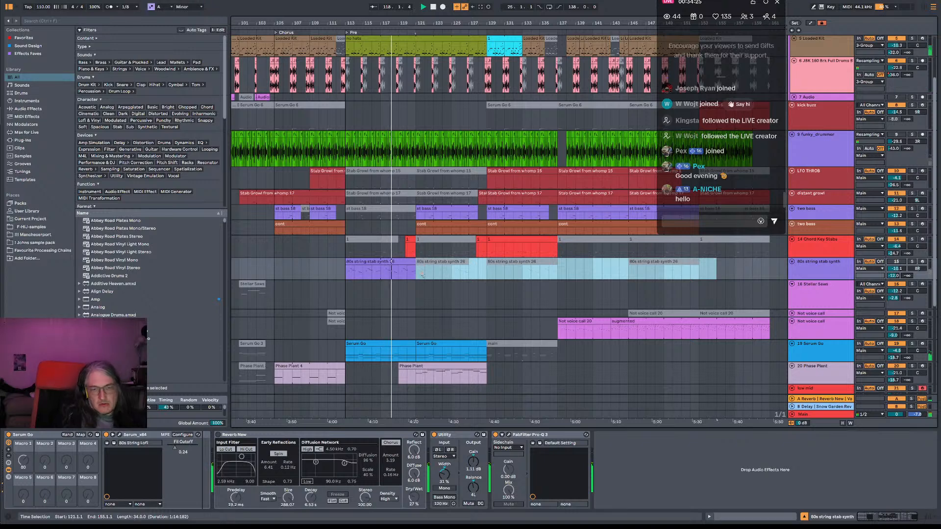
key(Delete)
click(408, 262)
click(367, 263)
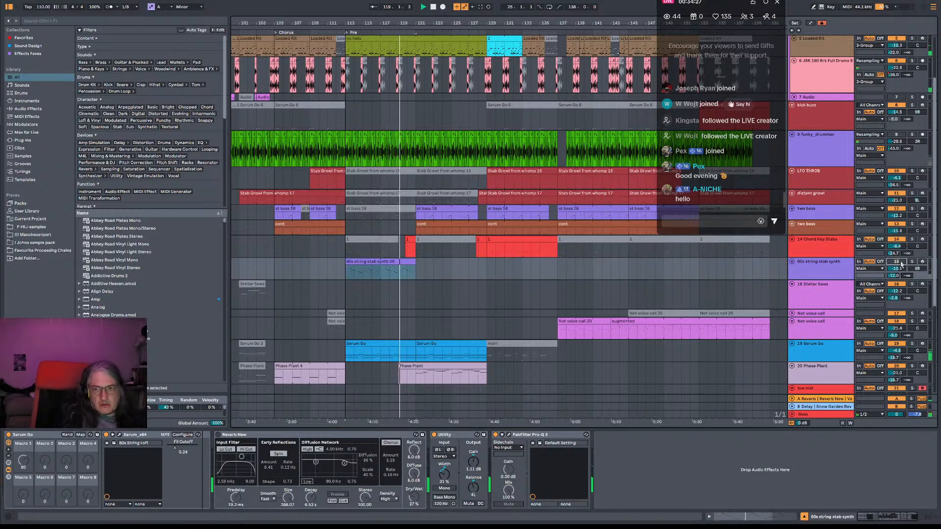
drag(395, 280, 357, 270)
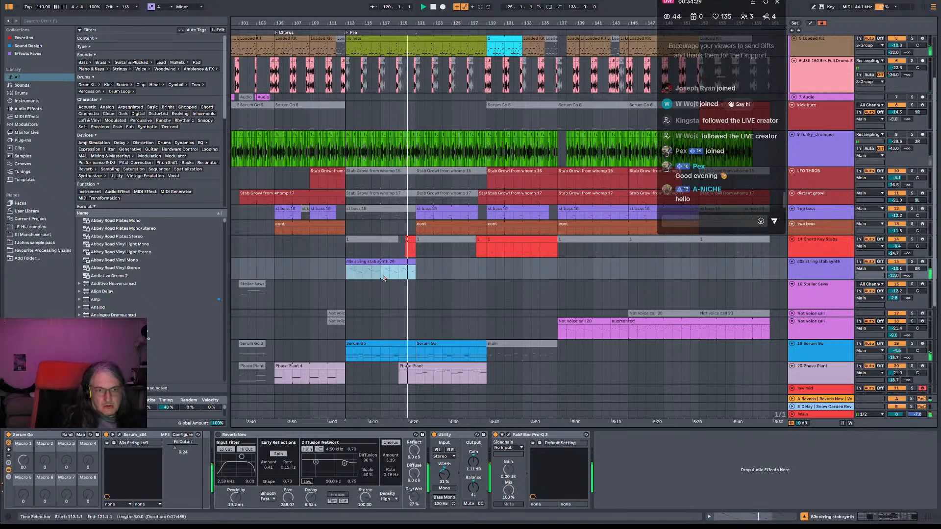
Undo a trial split at bar 119 and deactivate the whole 80s string stab synth clip at bars 113 to 121.
key(ctrl+e)
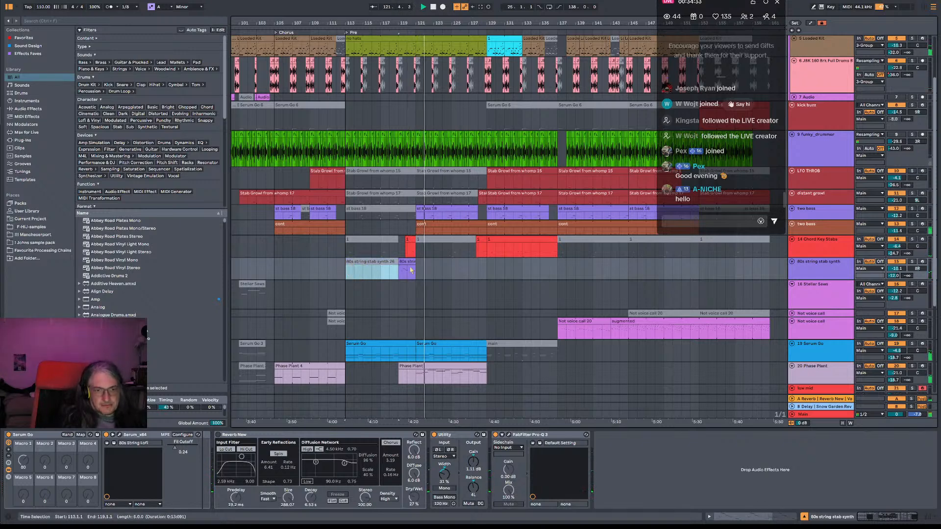
key(ctrl+z)
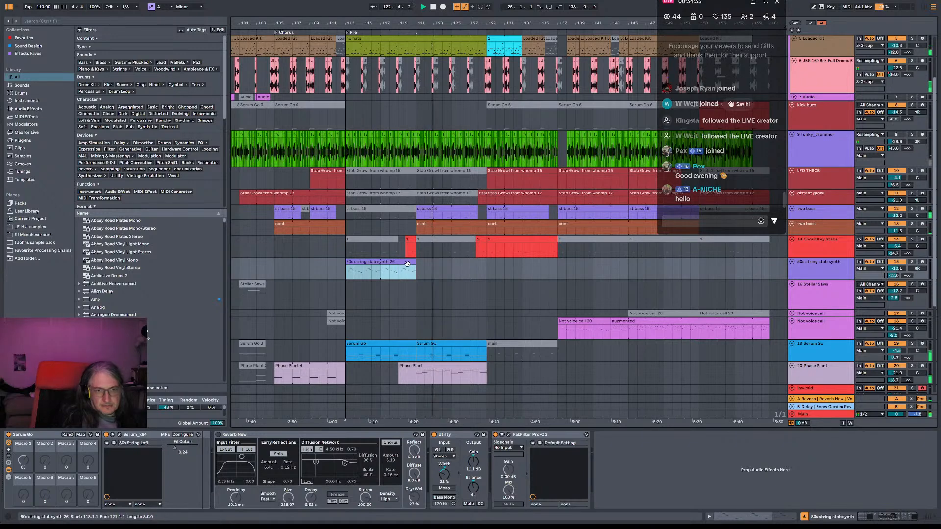
click(391, 238)
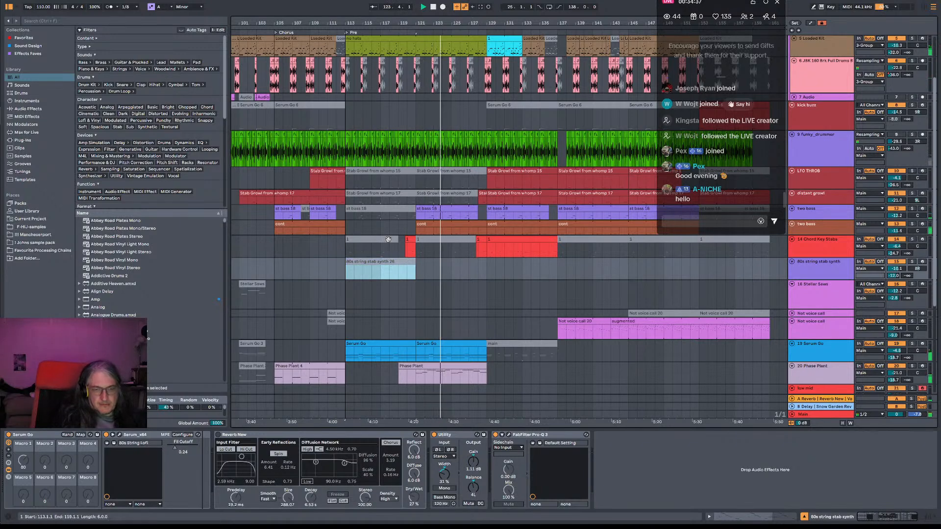
click(391, 239)
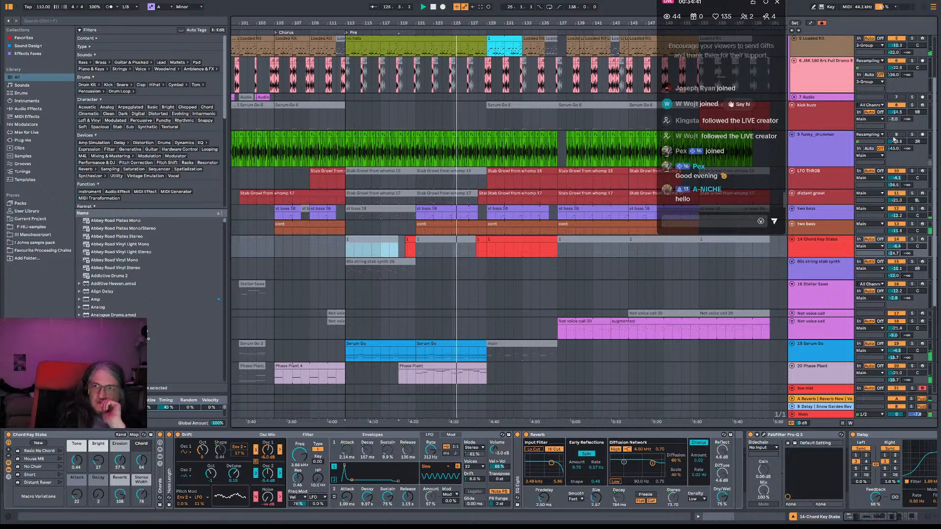
Fold the funky_drummer track and check the last FabFilter Pro-Q 3 on the JBK 160 full drums track.
click(793, 136)
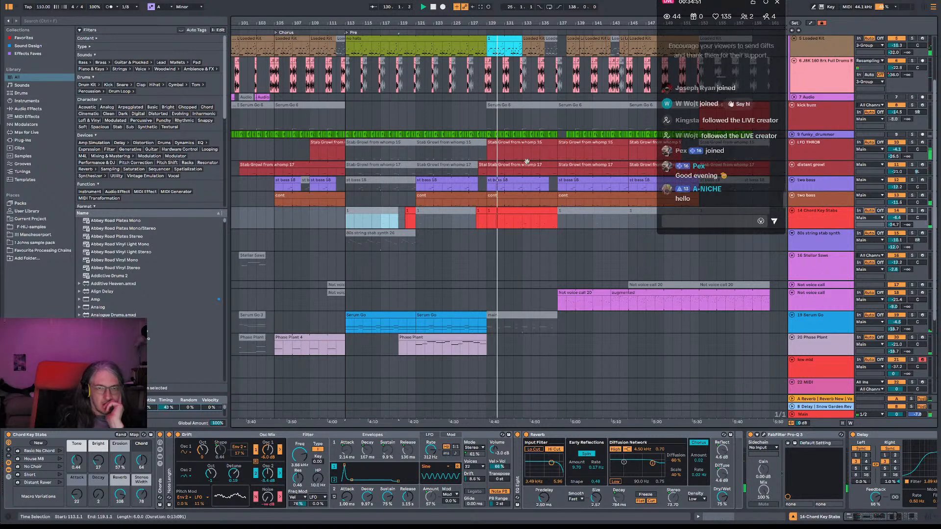
scroll(533, 166, up, 2)
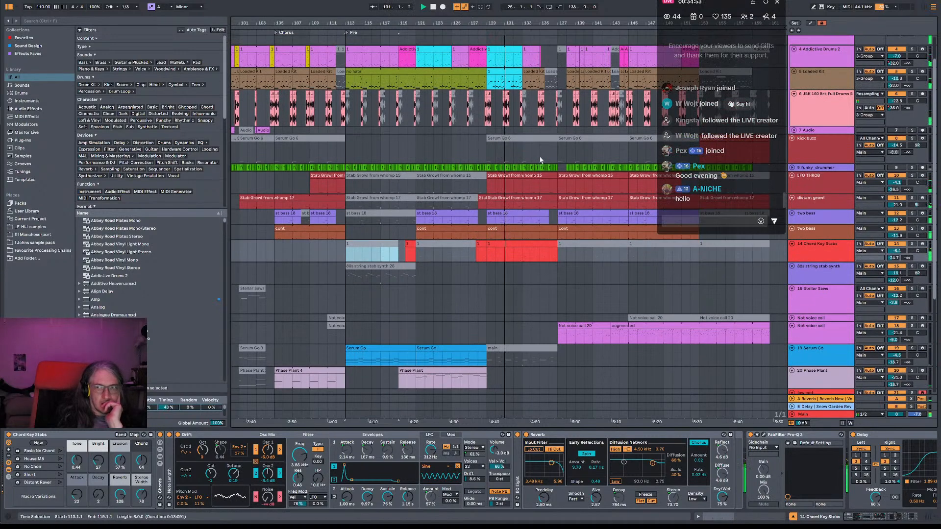
click(851, 110)
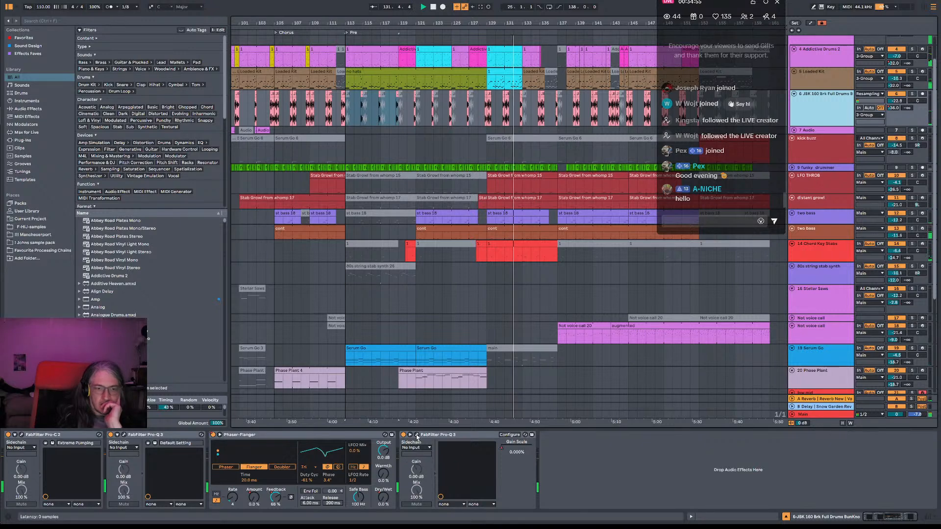
click(417, 435)
click(417, 435)
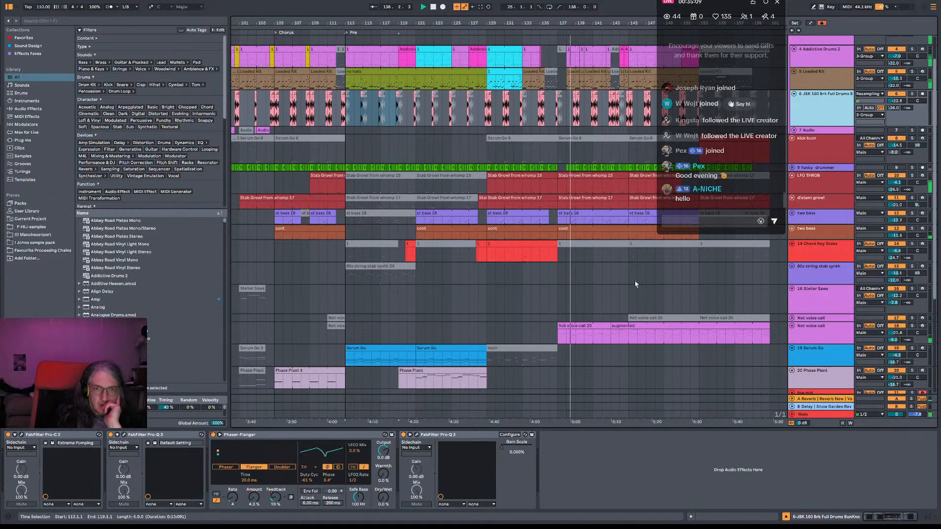
Solo the Addictive Drums 2 and Loaded Kit tracks in turn and examine the Loaded Kit's effects chain.
click(829, 63)
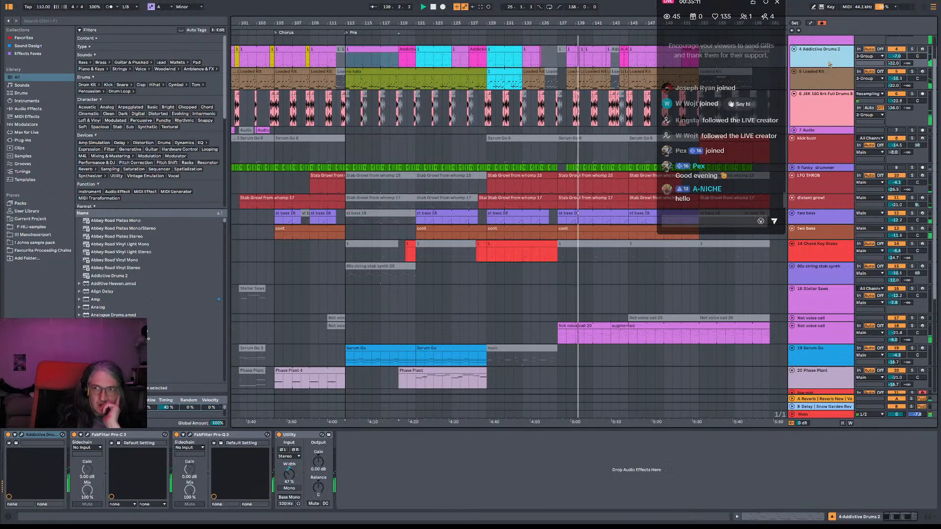
click(914, 72)
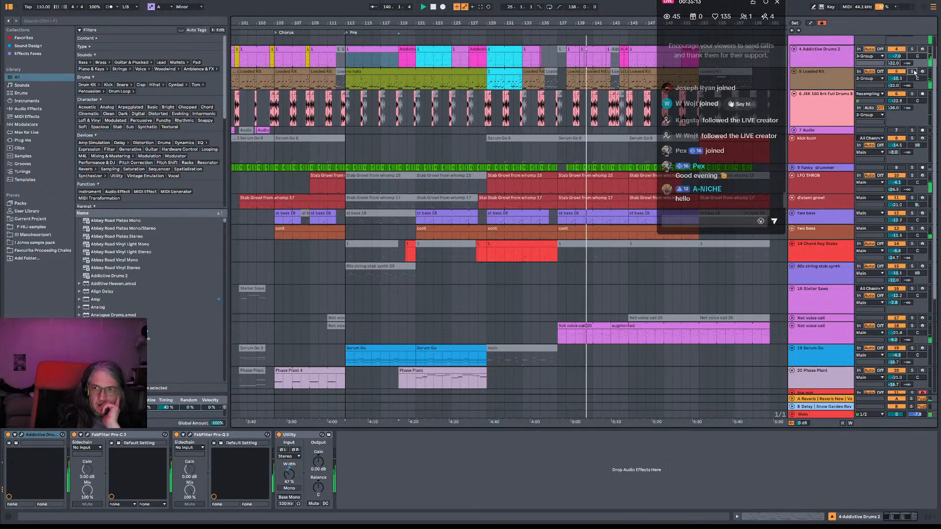
click(913, 49)
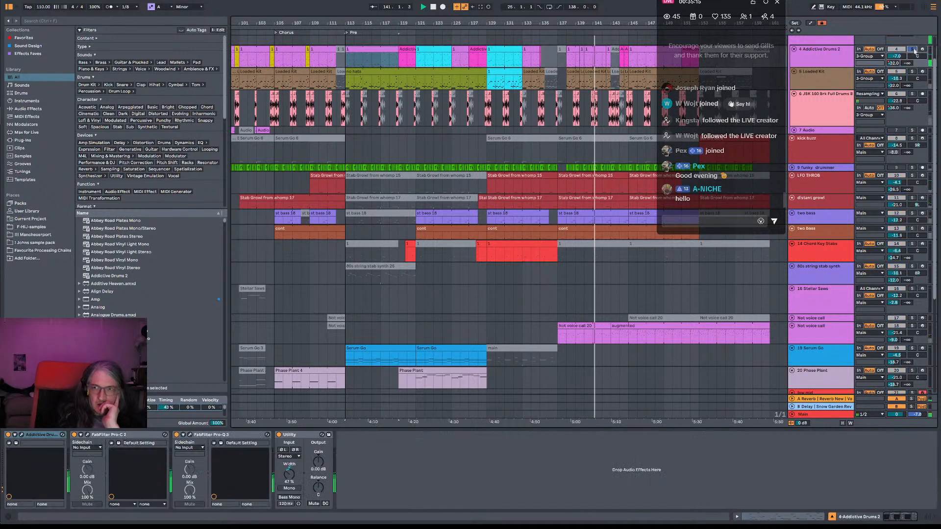
click(913, 71)
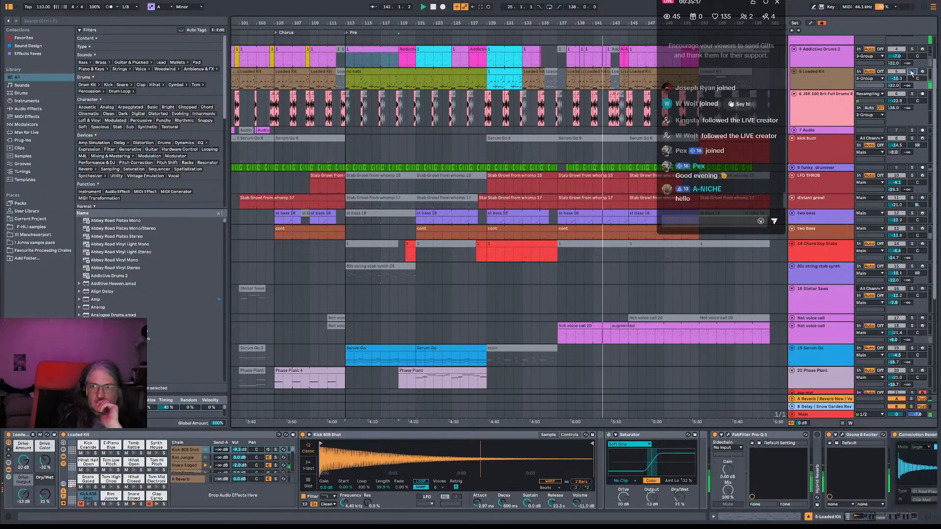
click(866, 517)
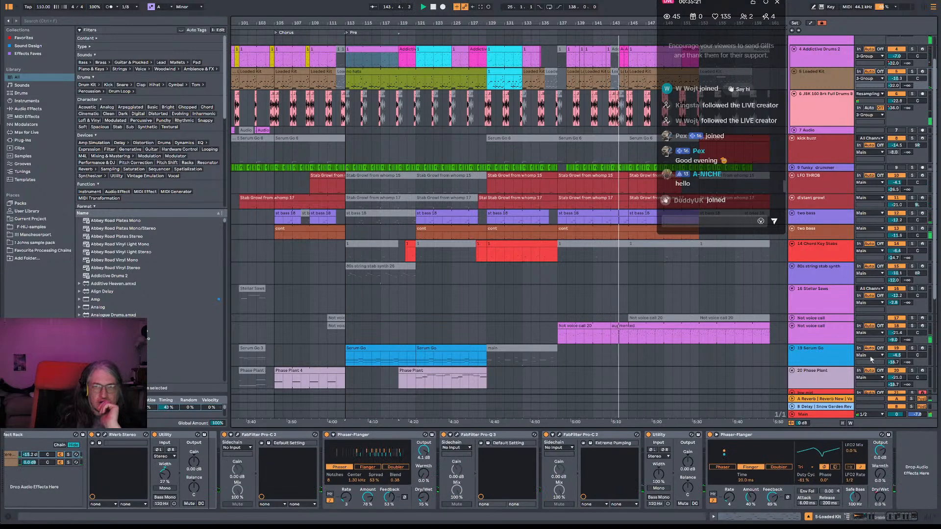
Check the FabFilter Pro-C 2 compression on the drum group track and close the plug-in.
scroll(854, 265, up, 2)
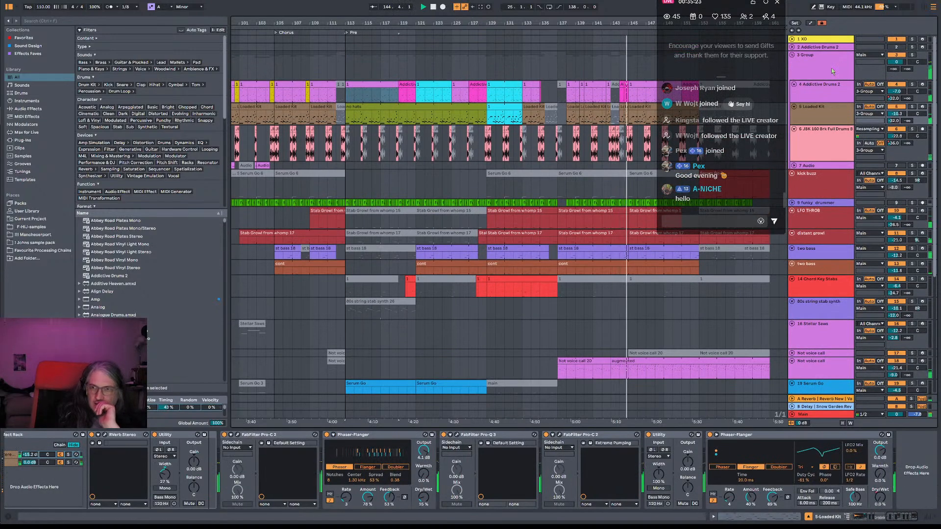
click(825, 66)
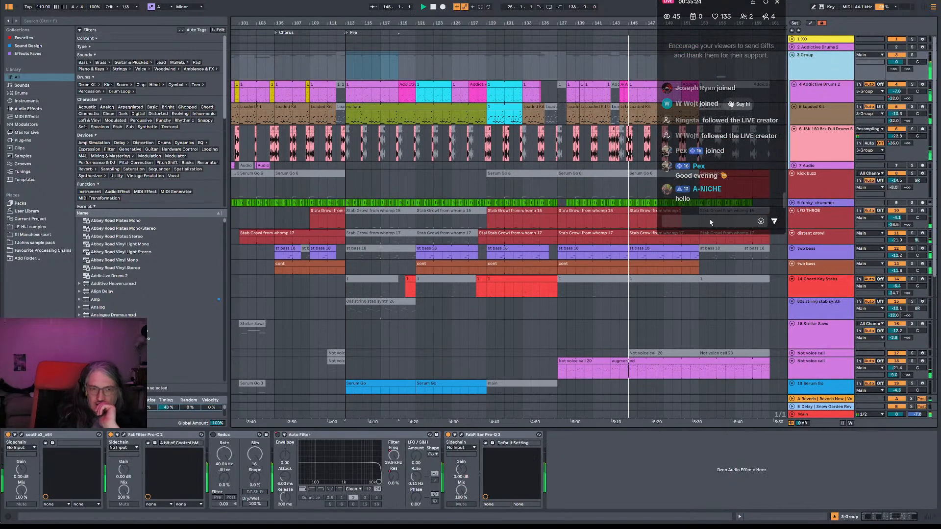
click(124, 435)
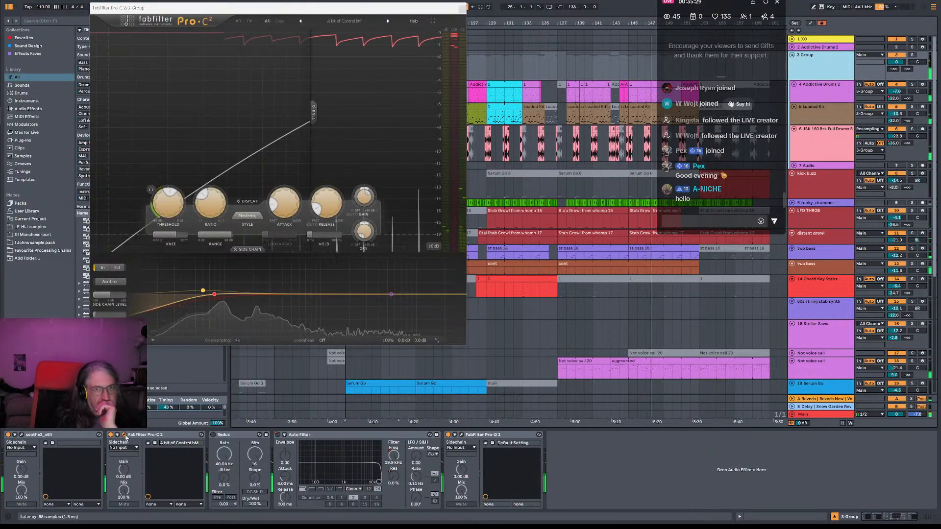
click(124, 435)
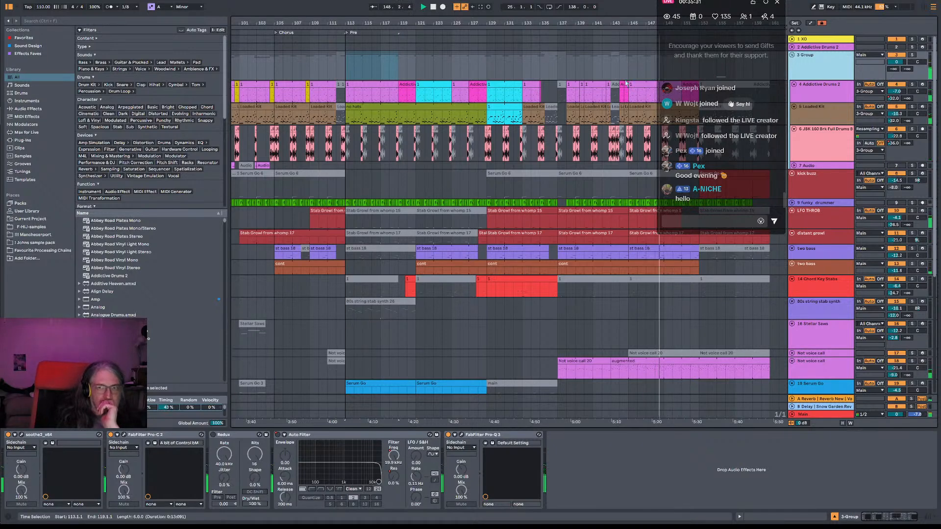
Copy the low mid clip from bar 41 to bar 153, keeping it on the low mid track.
scroll(502, 106, right, 5)
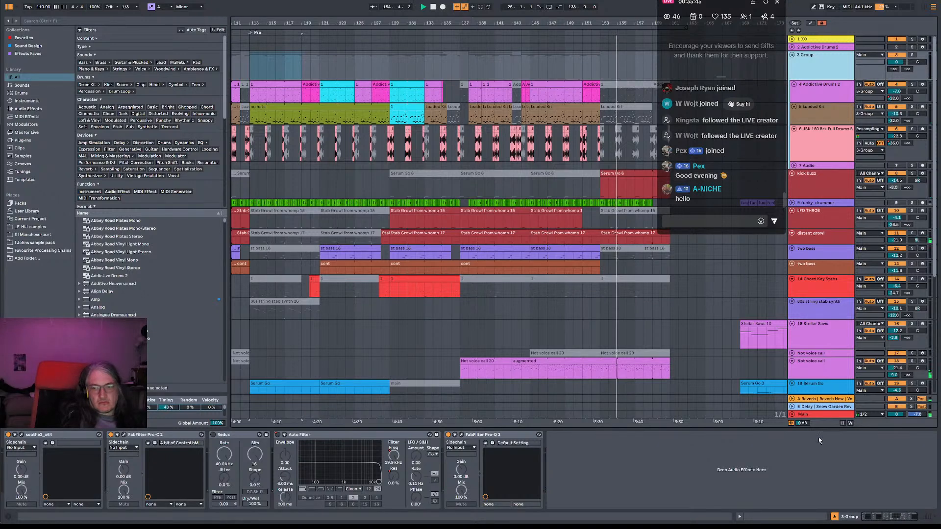
mouse_move(580, 23)
mouse_down()
mouse_move(554, 12)
mouse_move(611, 2)
mouse_move(580, 15)
mouse_up()
scroll(609, 209, down, 5)
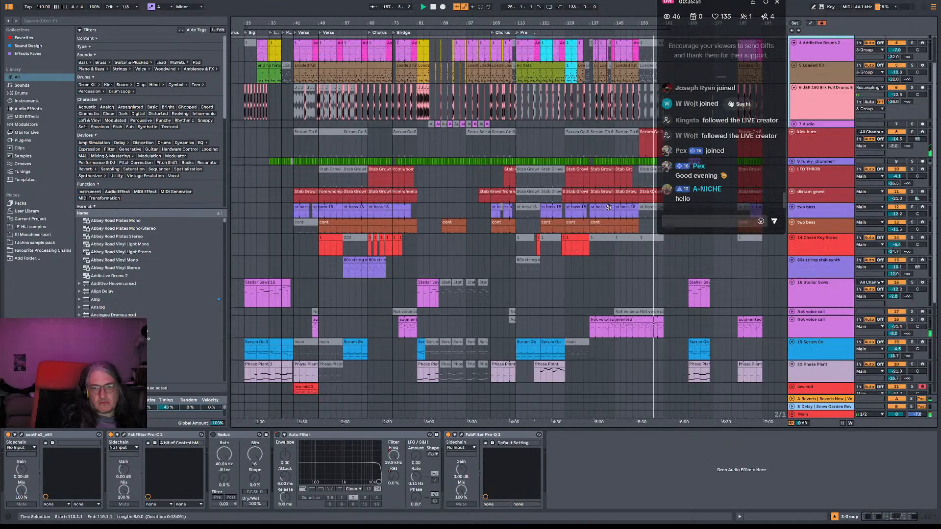
click(310, 322)
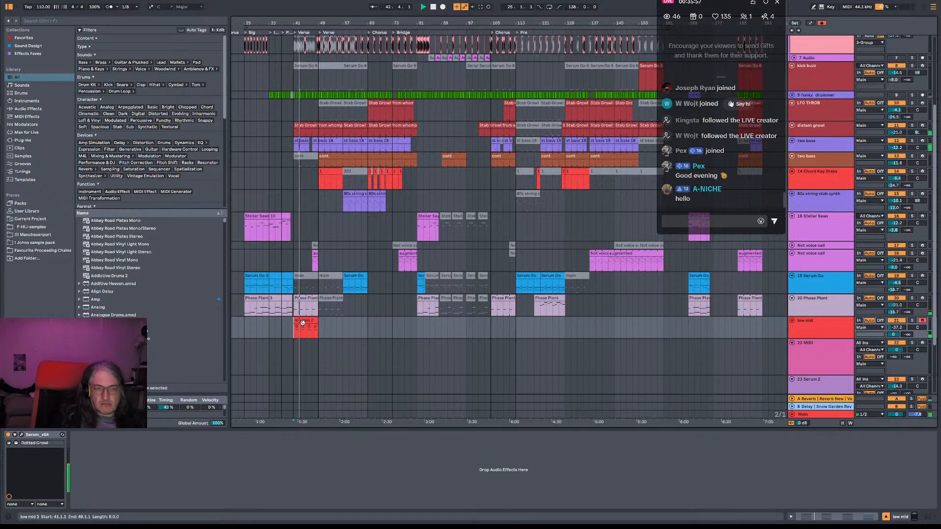
drag(310, 324, 659, 319)
click(648, 298)
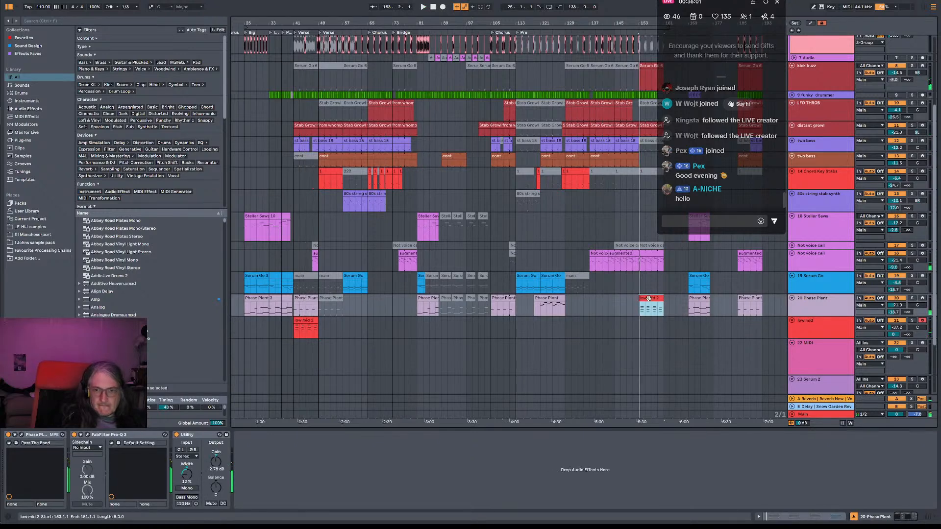
drag(654, 321, 655, 323)
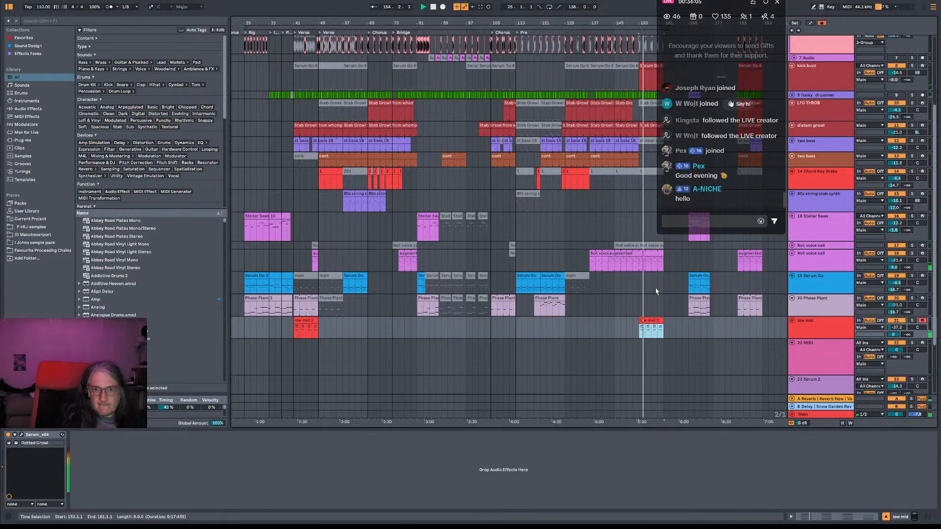
Add half-bar D#2 notes at 2.3, 4.3 and 6.3 in the low mid clip at bar 153.
click(644, 324)
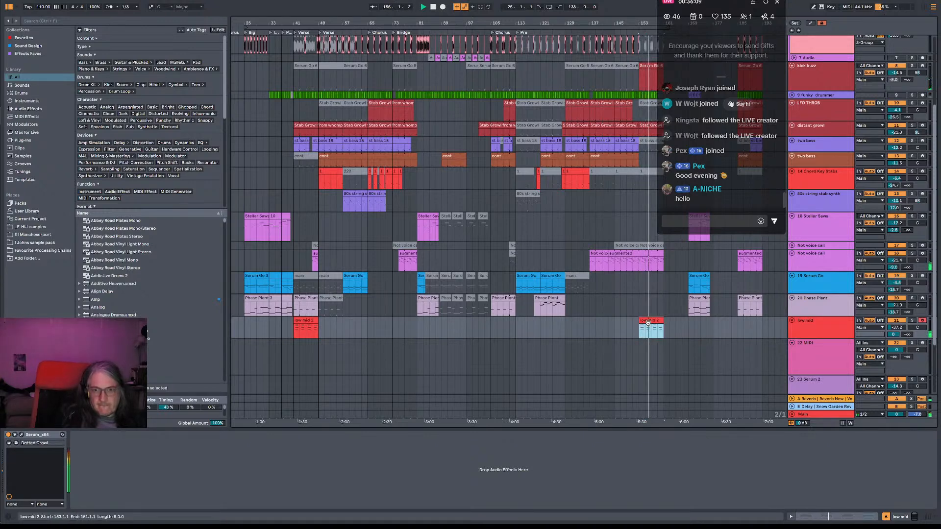
double_click(643, 327)
click(498, 429)
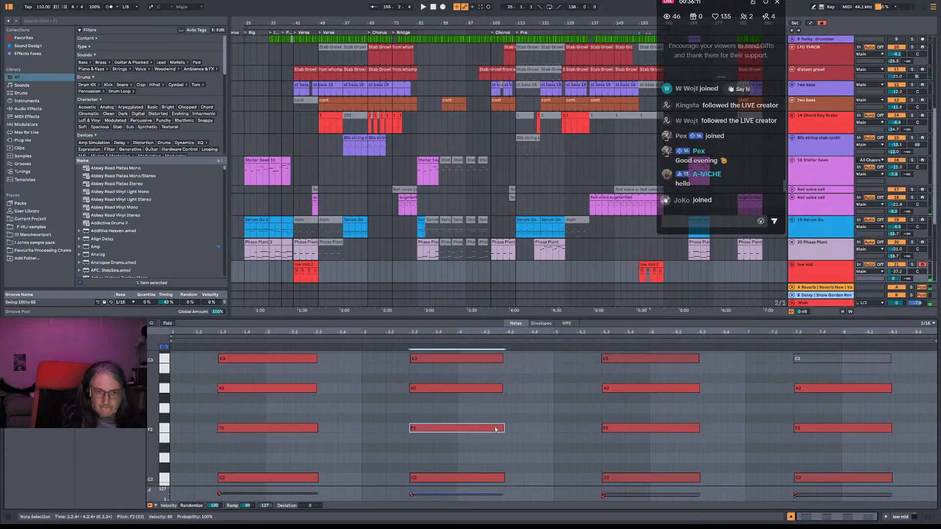
double_click(510, 442)
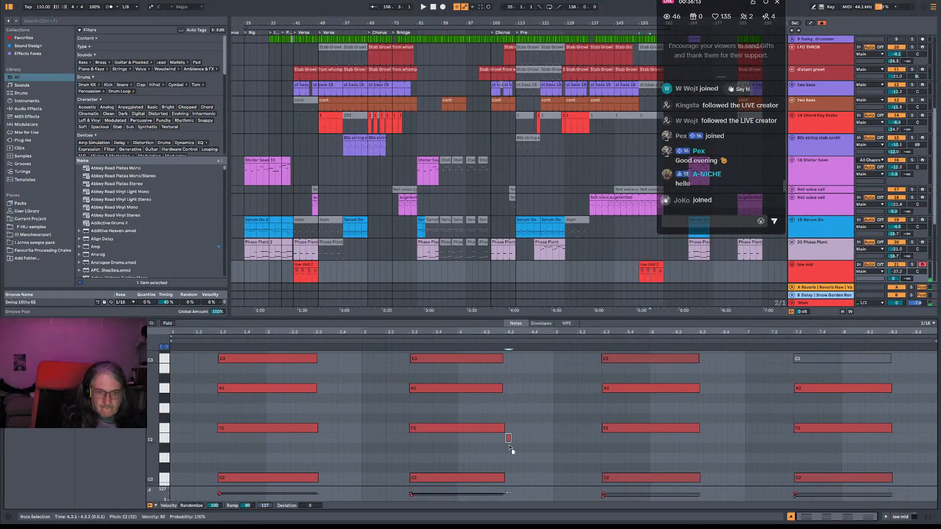
drag(512, 448, 362, 448)
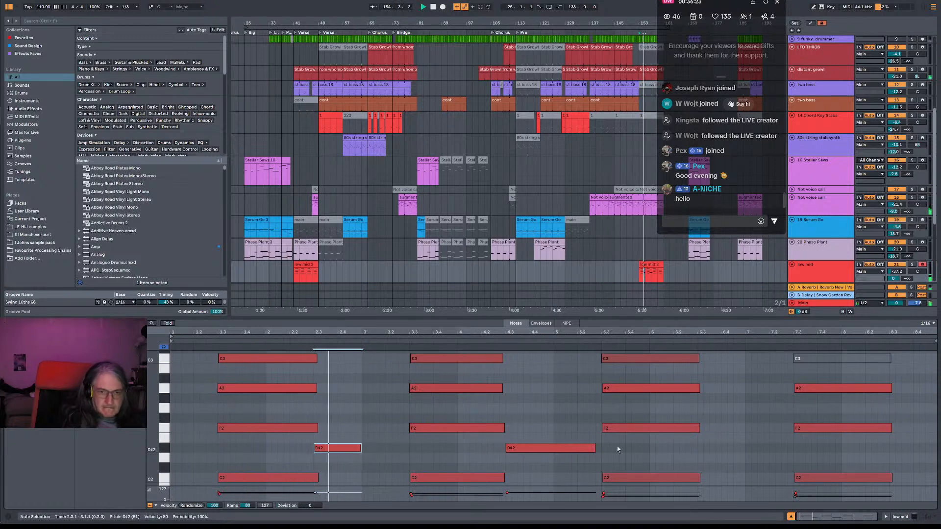
drag(595, 449, 552, 448)
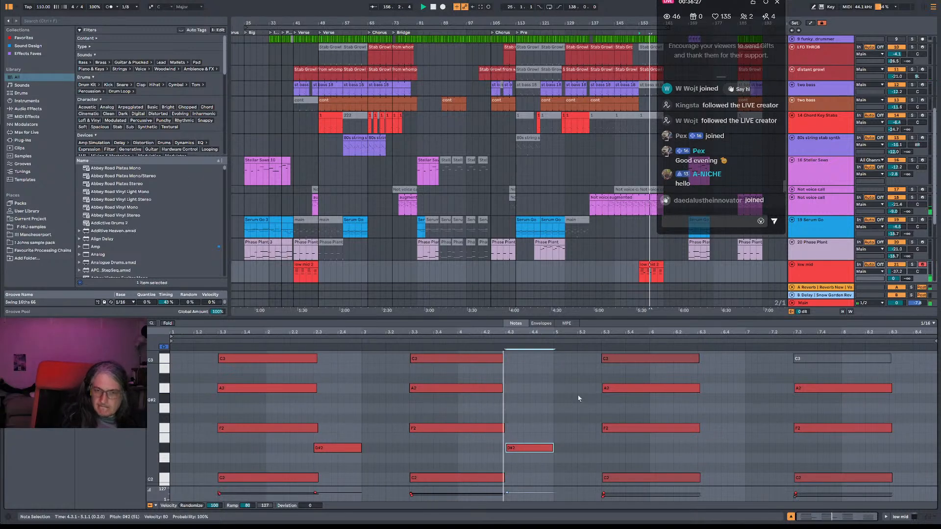
drag(538, 448, 727, 452)
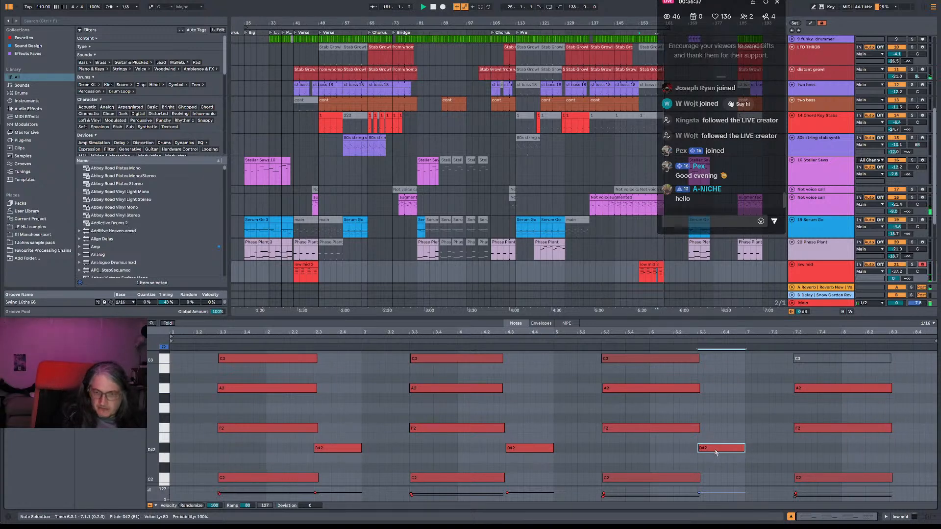
mouse_move(720, 452)
mouse_down()
mouse_move(864, 453)
mouse_move(723, 456)
mouse_up()
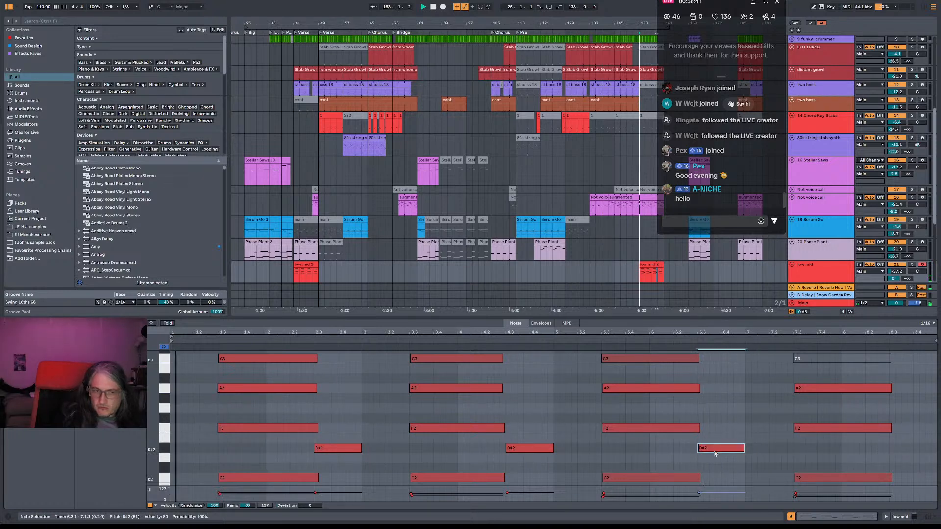
Try extending the starts of all A2 notes half a bar earlier, play the clip and undo the extension.
click(165, 389)
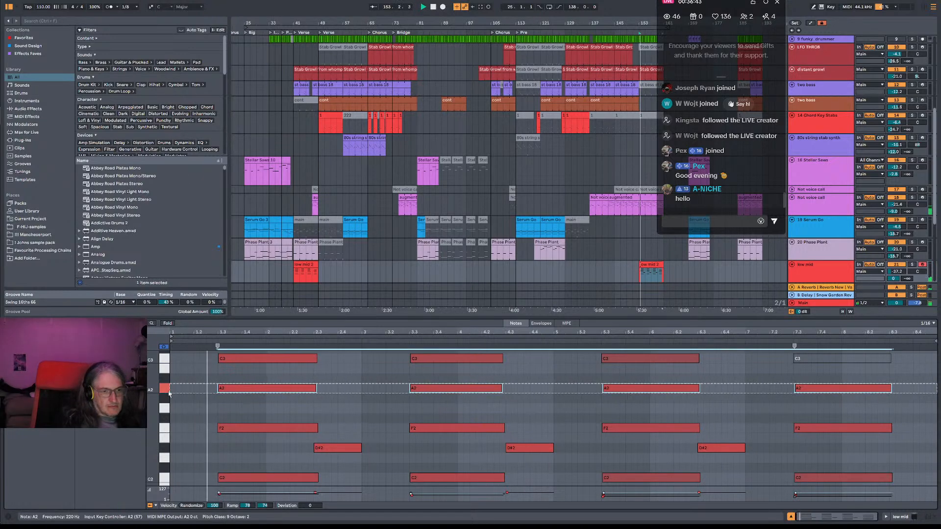
drag(218, 389, 172, 392)
key(space)
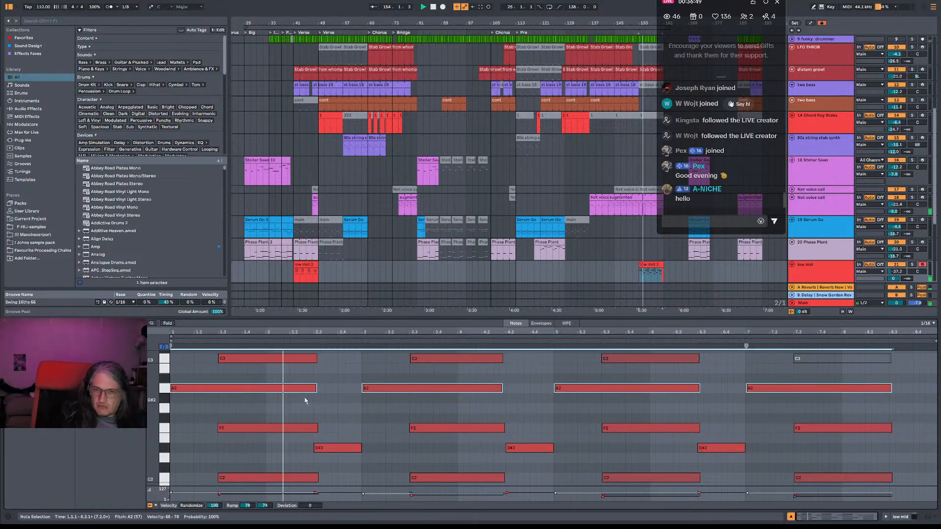
click(306, 410)
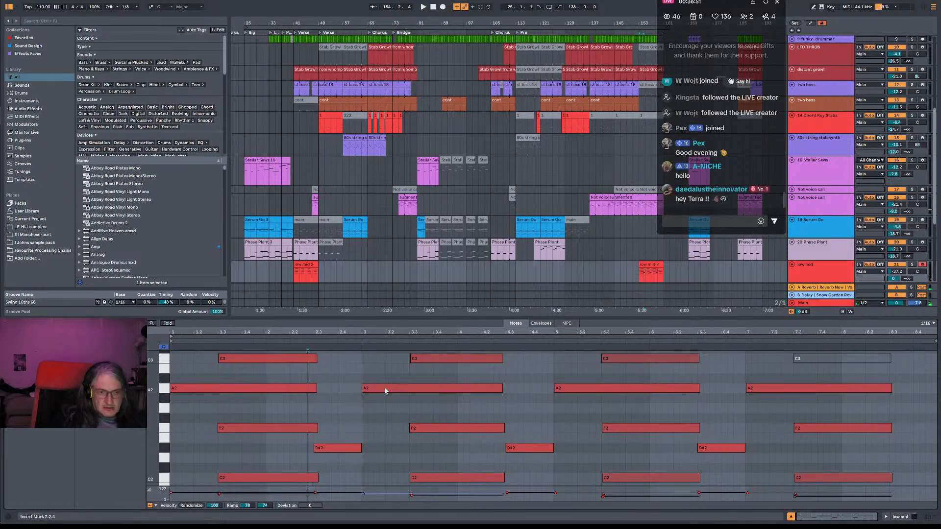
key(ctrl+z)
click(302, 411)
Extend the starts of all A2 notes half a bar earlier so the first begins at 1.1, and play the clip.
click(164, 388)
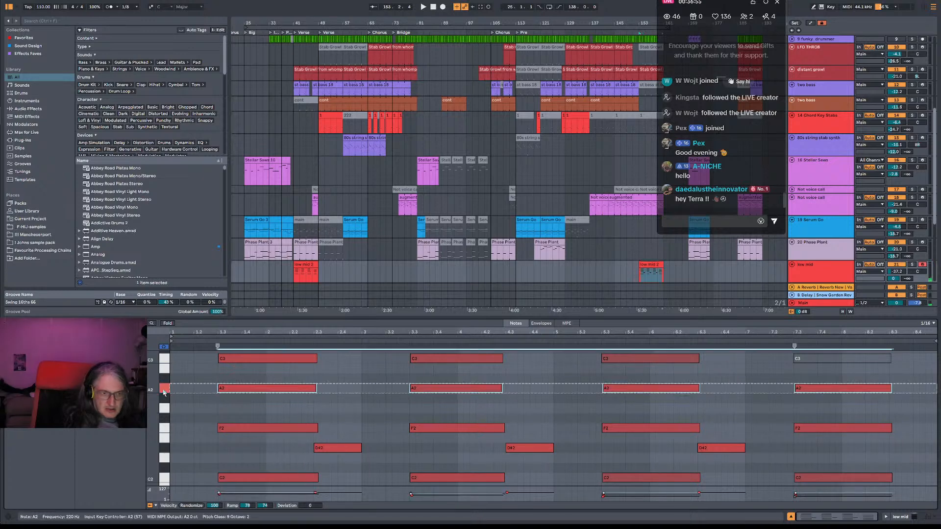
drag(214, 391, 193, 387)
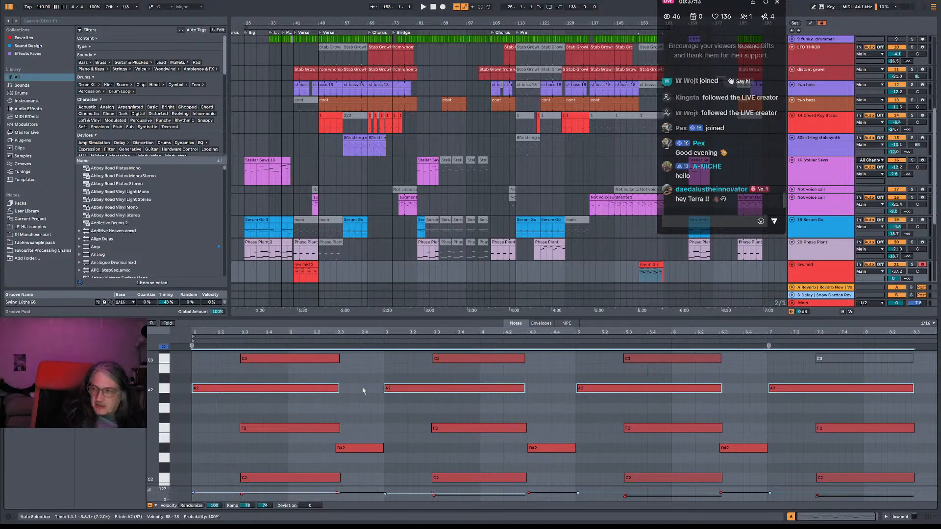
key(space)
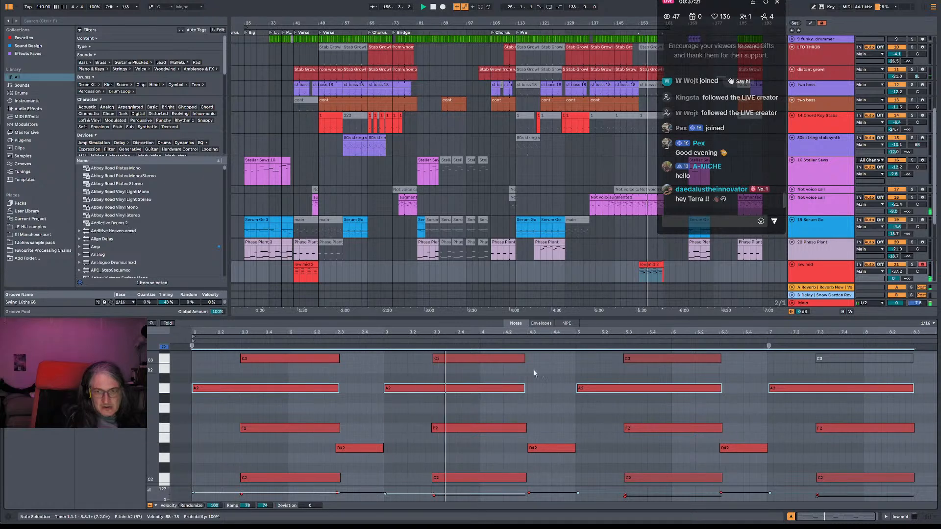
Reopen the low mid clip at bar 153 and audition its first C3, A2, F2 and D#2 notes.
click(681, 278)
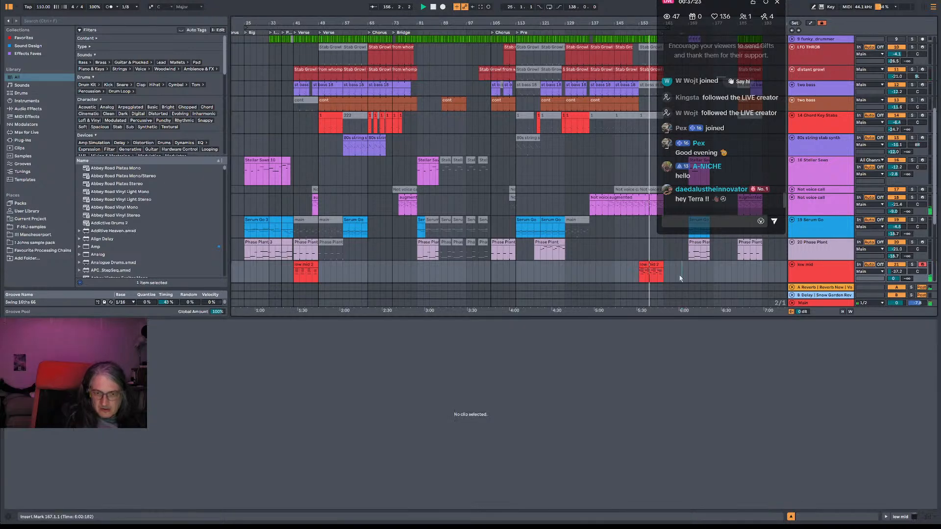
click(645, 266)
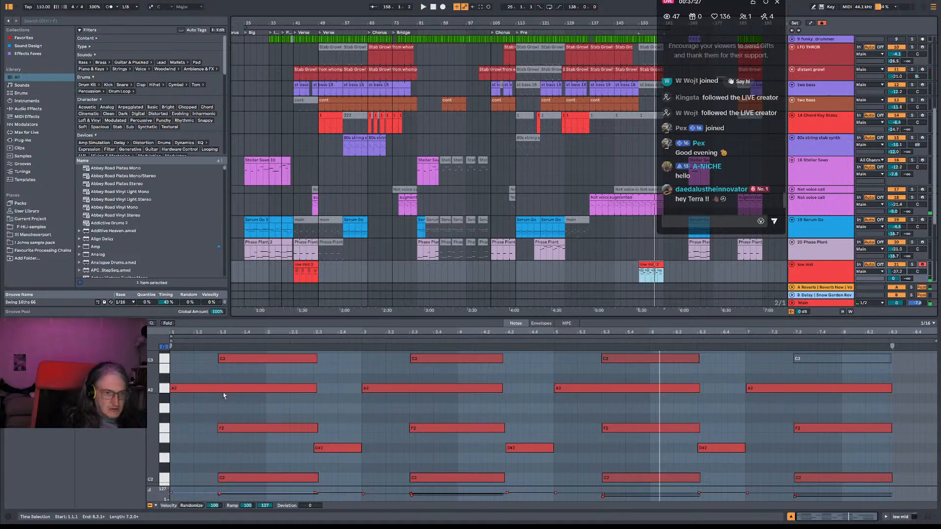
key(space)
click(263, 362)
click(189, 391)
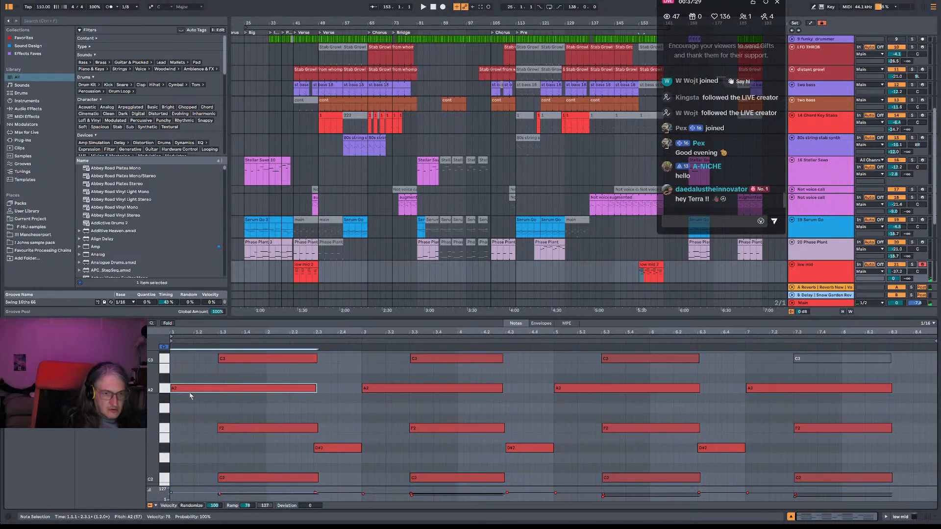
click(237, 430)
click(337, 449)
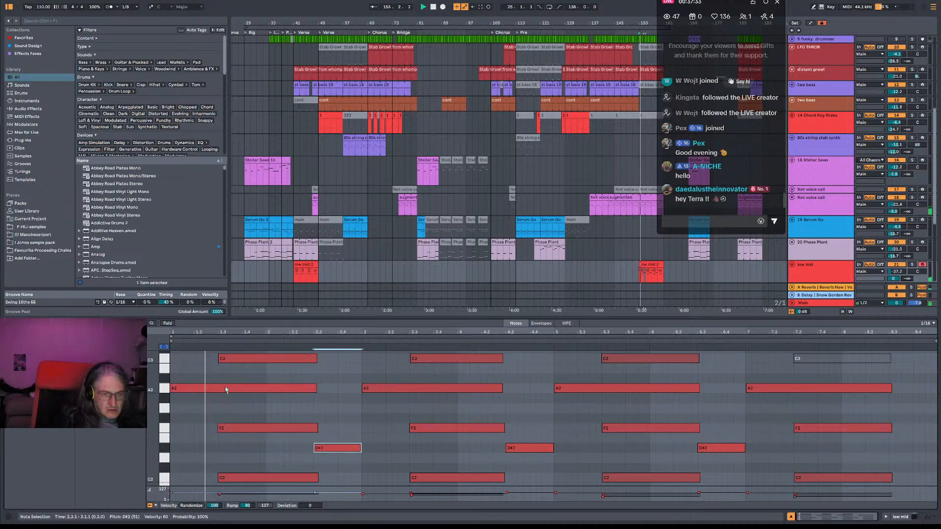
Extend the starts of the three D#2 notes half a bar earlier to 2.1, 4.1 and 6.1 in the low mid clip.
double_click(281, 418)
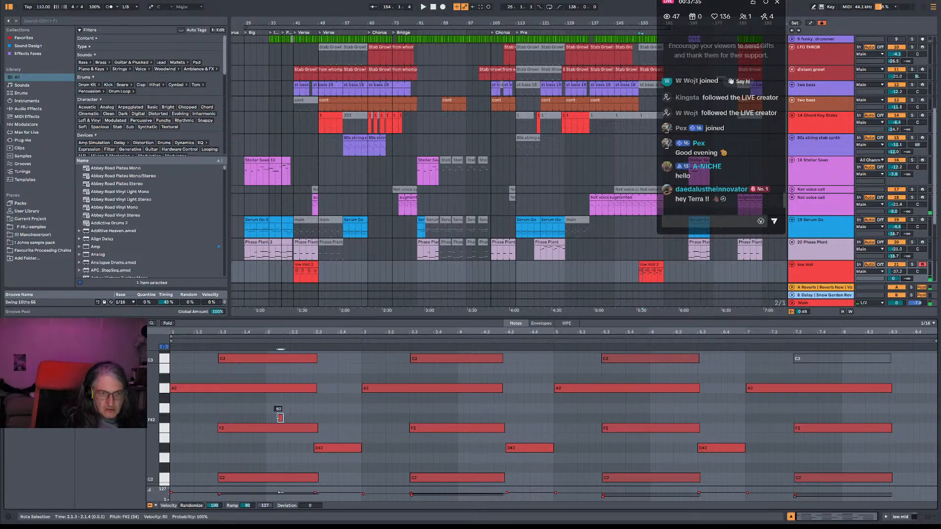
drag(281, 419, 361, 448)
key(space)
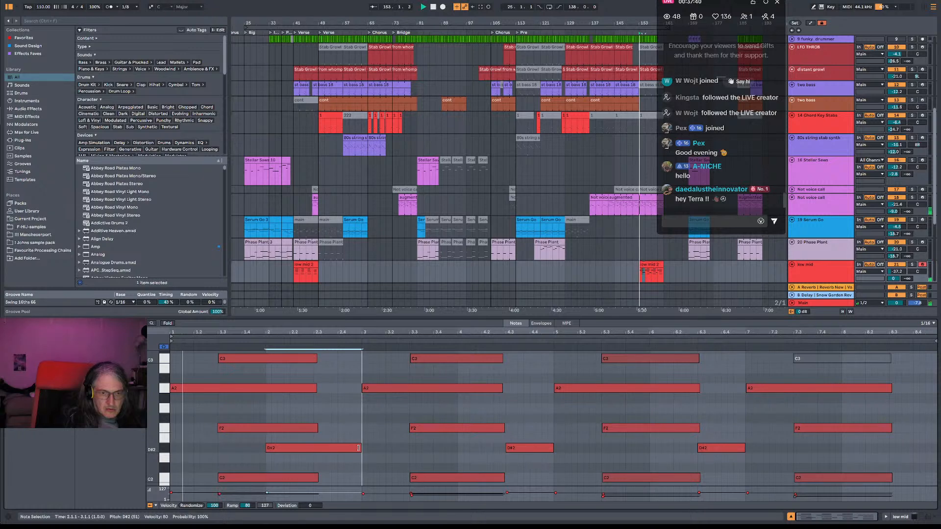
click(316, 427)
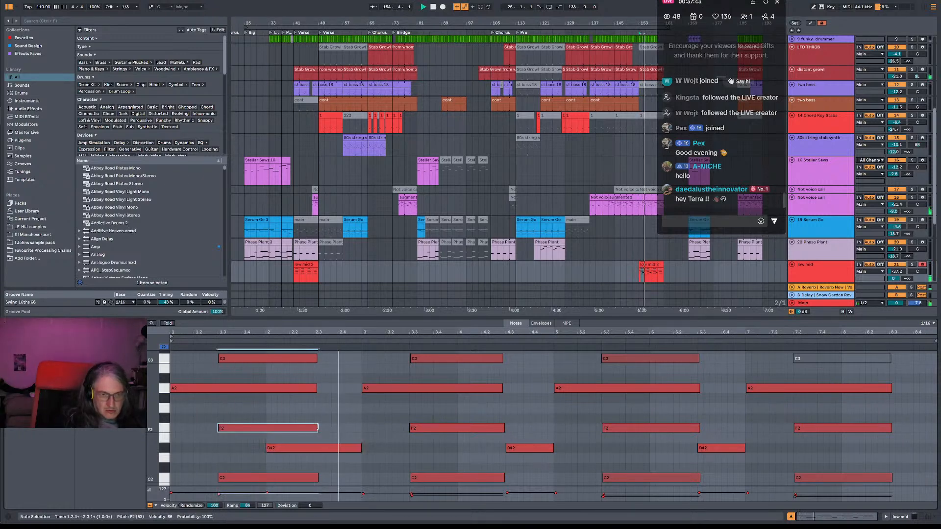
drag(506, 447, 458, 447)
drag(698, 448, 675, 448)
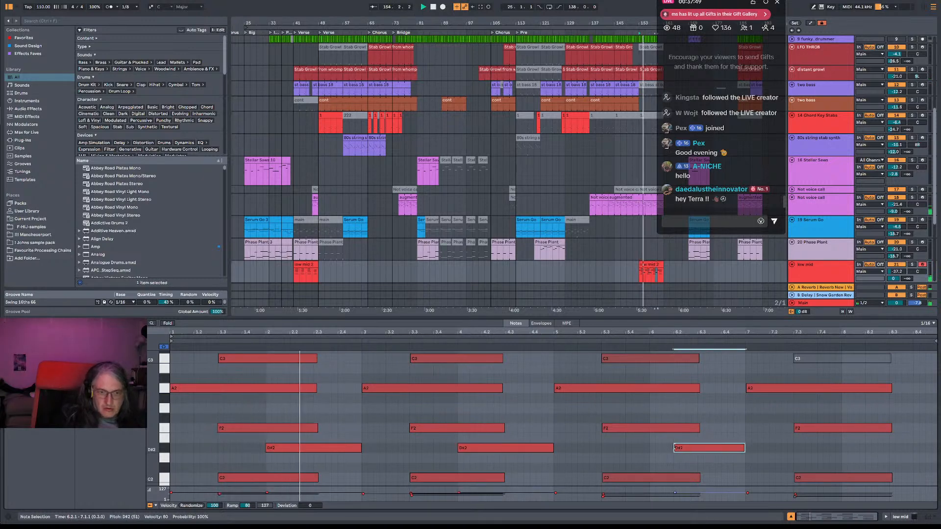
drag(676, 447, 639, 447)
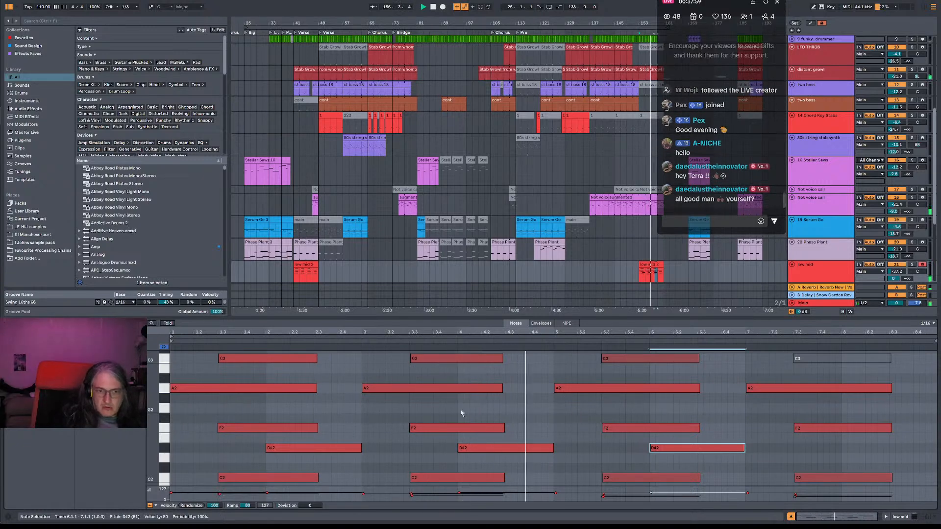
Try moving the first two C3 notes half a bar later to 2.1 and 4.1, play the clip and put both notes back.
key(space)
drag(441, 359, 489, 359)
drag(298, 358, 343, 358)
key(space)
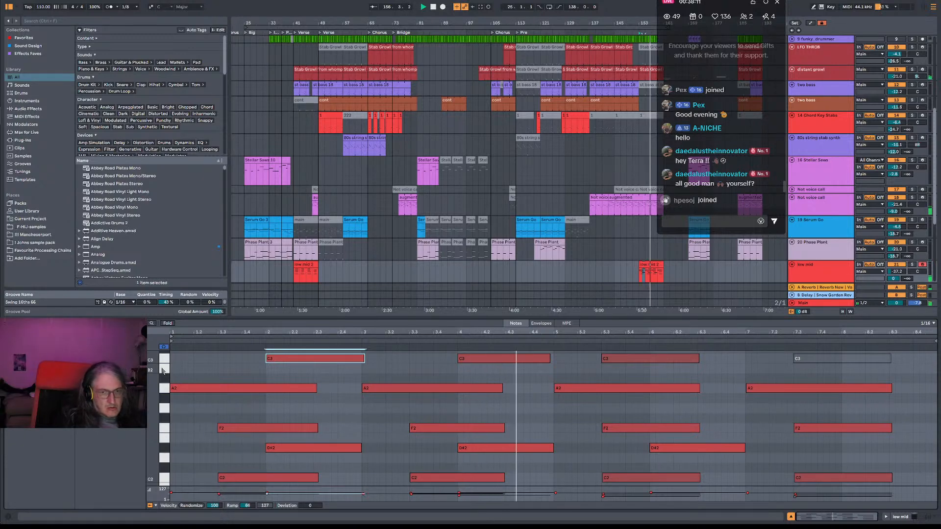
key(ctrl+z)
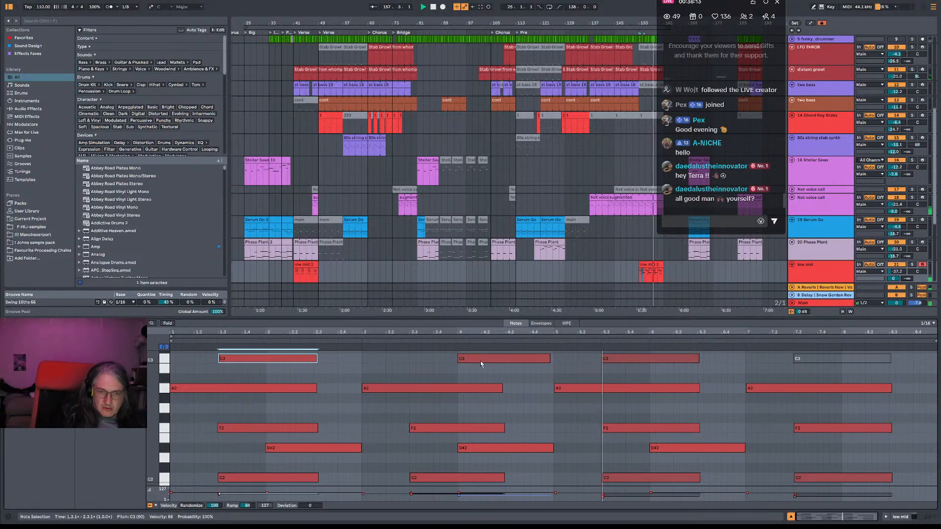
drag(481, 364, 446, 368)
Try moving the first C2 note half a bar later to 2.1, play the clip and undo the move.
click(269, 428)
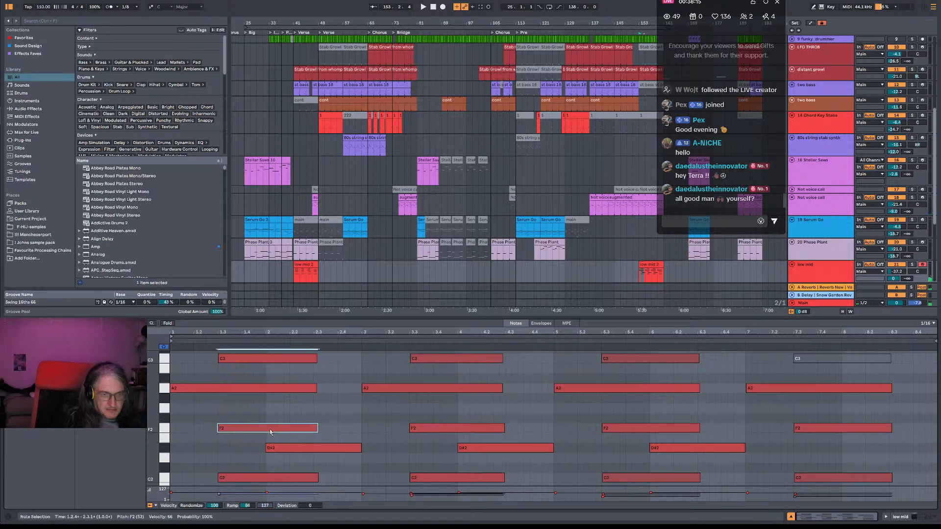
click(278, 478)
drag(258, 480, 305, 479)
key(space)
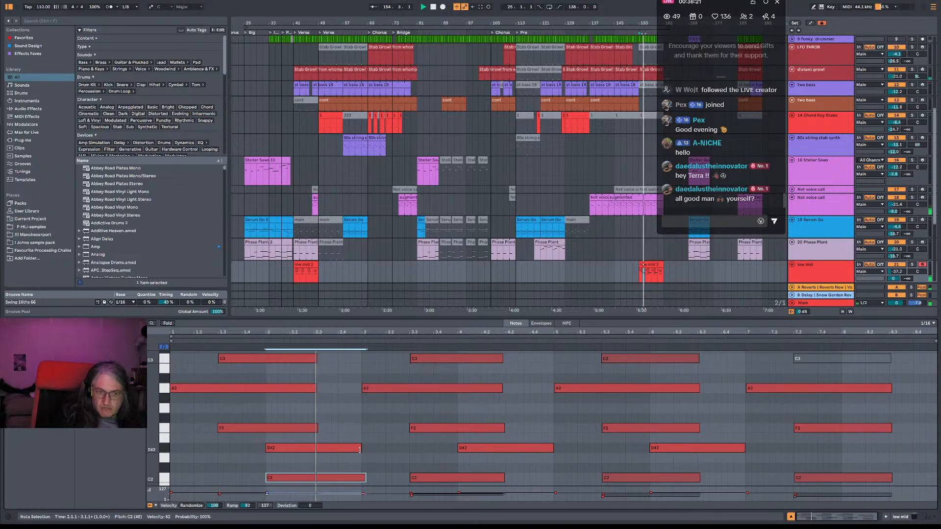
key(ctrl+z)
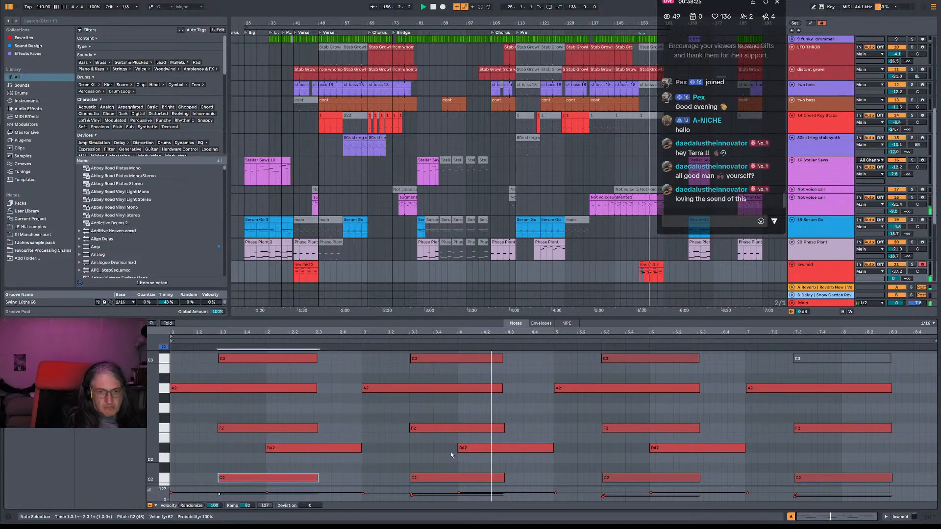
Extend the ends of the first two F2 notes to 3.1 and 5.1, matching the ends of the D#2 notes.
click(486, 433)
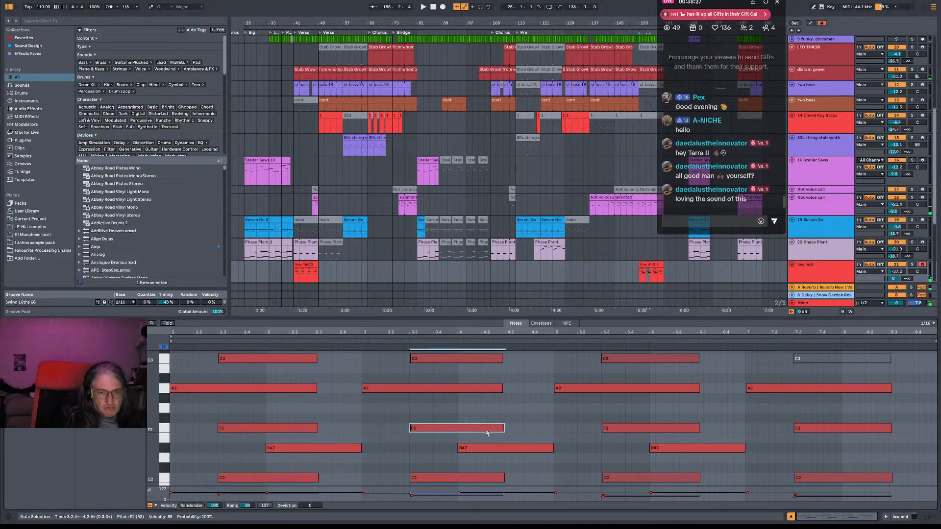
click(495, 388)
click(502, 360)
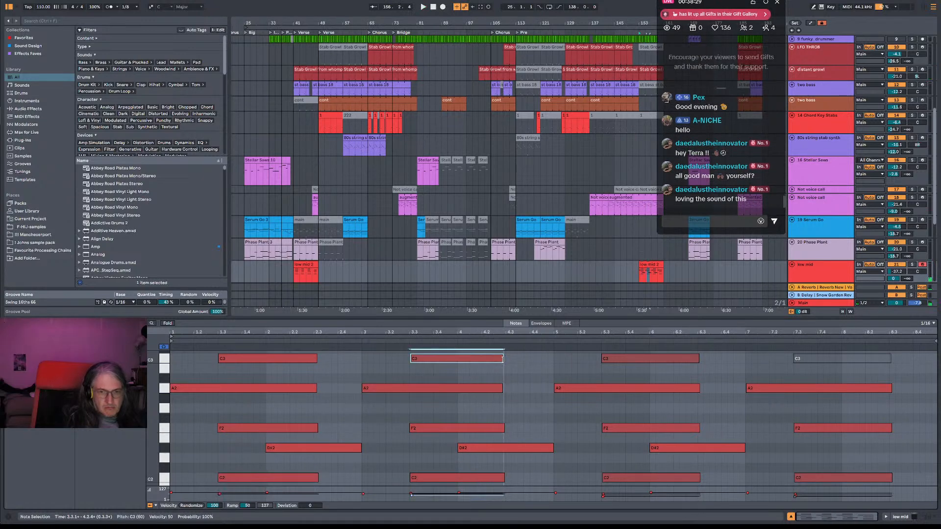
drag(502, 432, 553, 432)
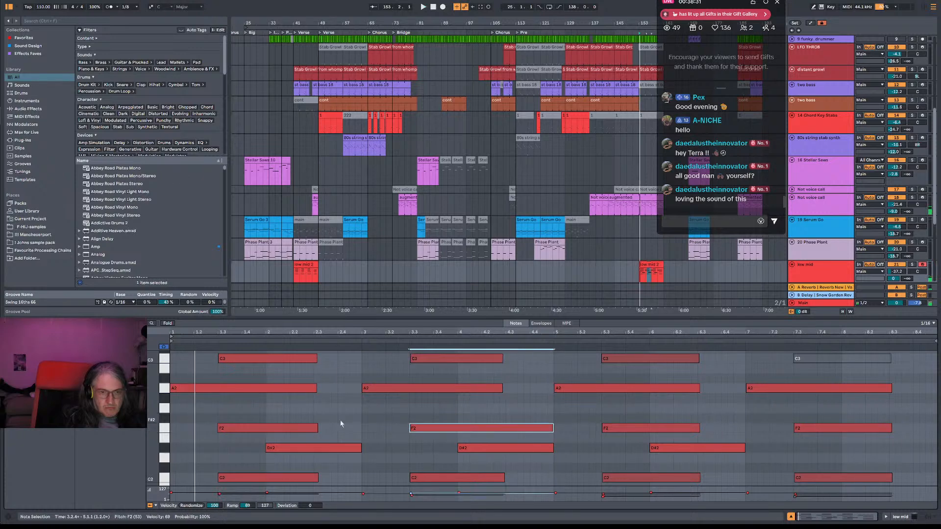
drag(317, 427, 361, 427)
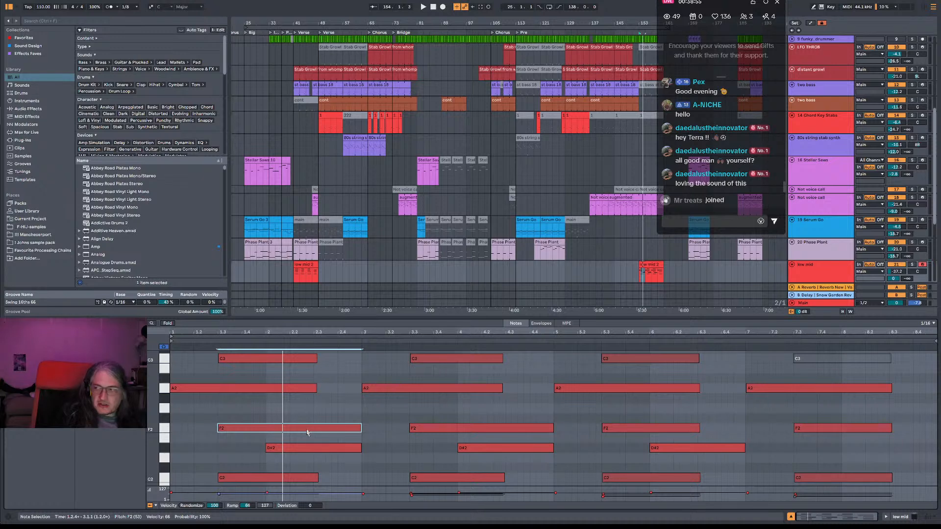
click(380, 430)
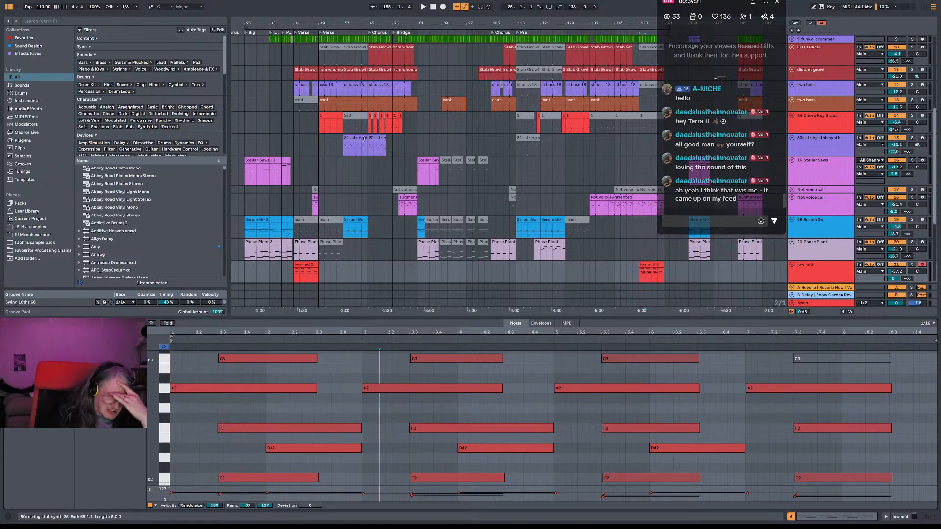
Play the arrangement from bar 39 into the Verse to hear the low mid clip at bar 41 in context.
click(296, 239)
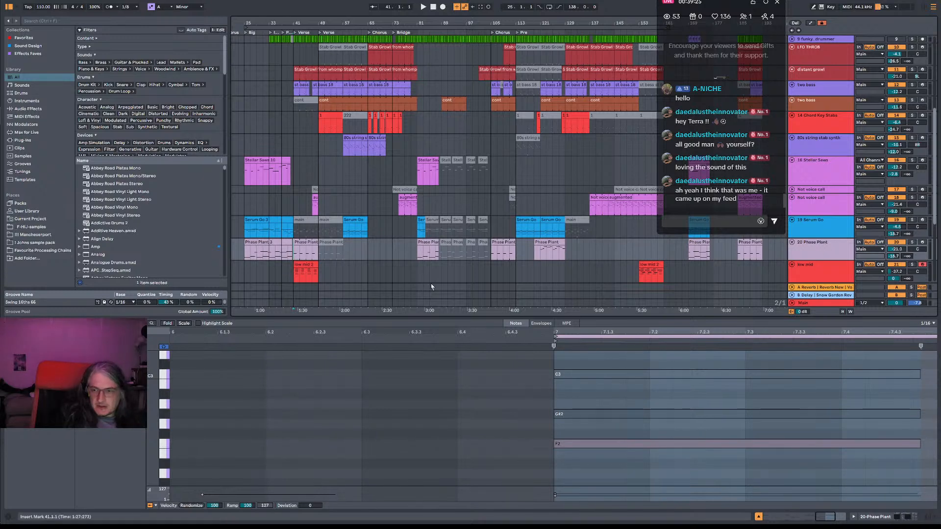
click(293, 210)
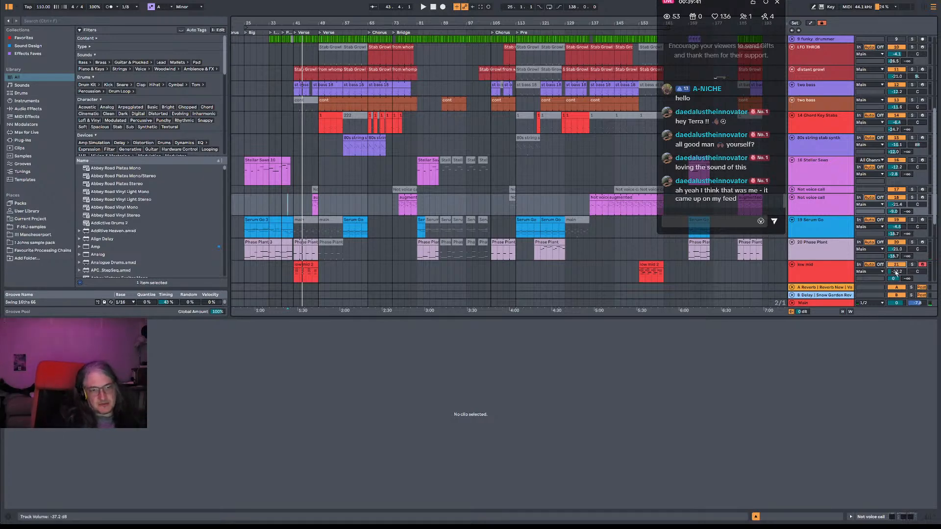
key(space)
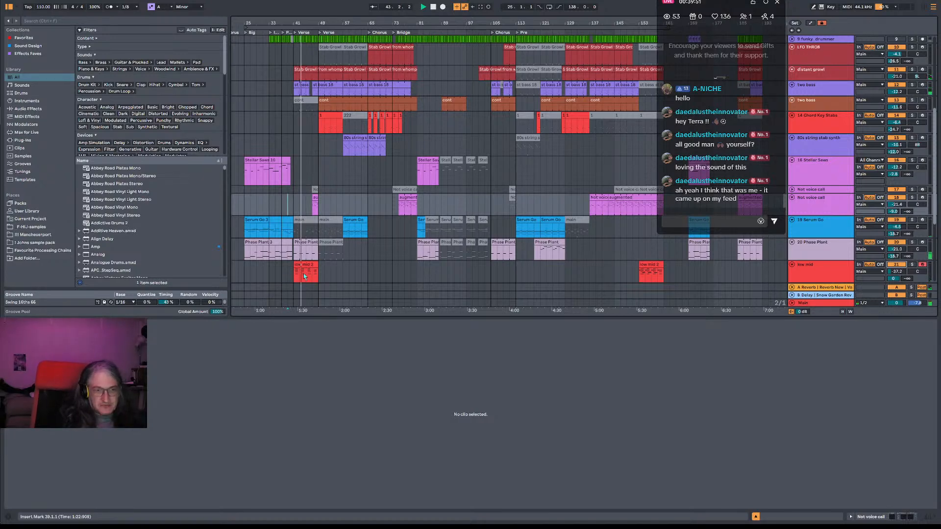
key(space)
Play the arrangement from the end of the Bridge section and again from bar 89.
drag(412, 124, 460, 125)
click(419, 124)
key(space)
click(443, 123)
key(space)
key(space)
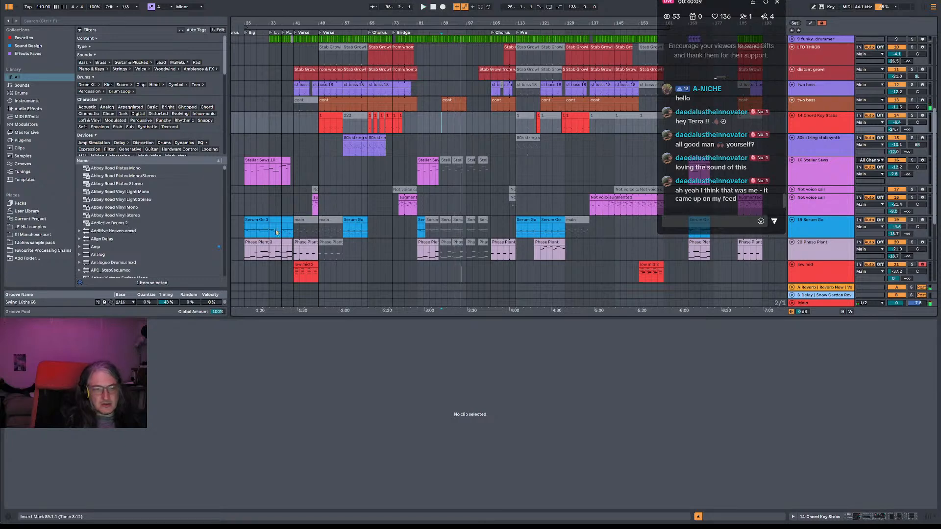
Play the arrangement from bars 39 and 149, and lower the low mid track's volume to -38.0 dB.
click(289, 206)
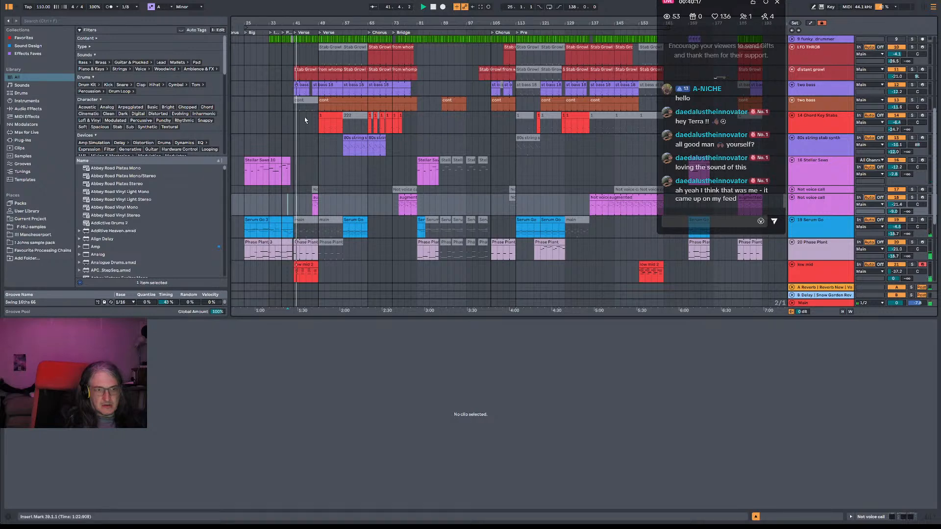
click(306, 100)
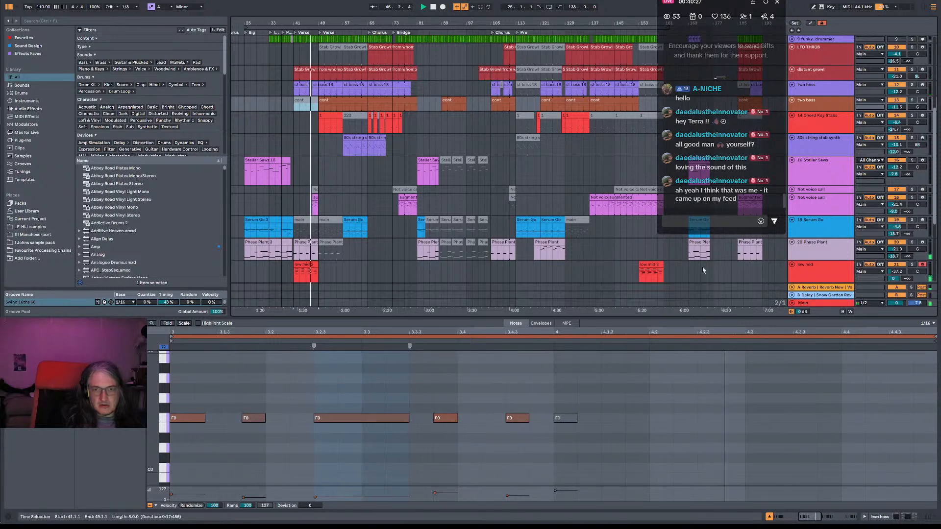
click(628, 251)
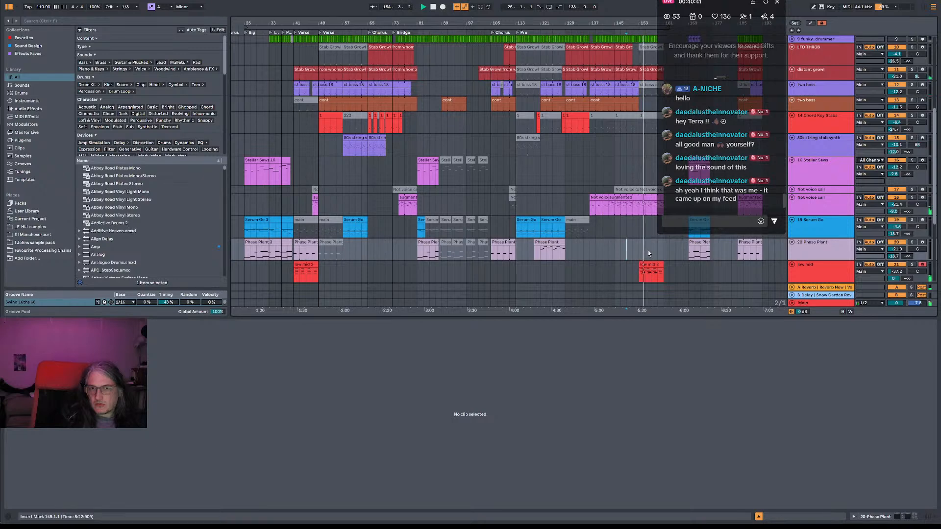
scroll(637, 250, down, 2)
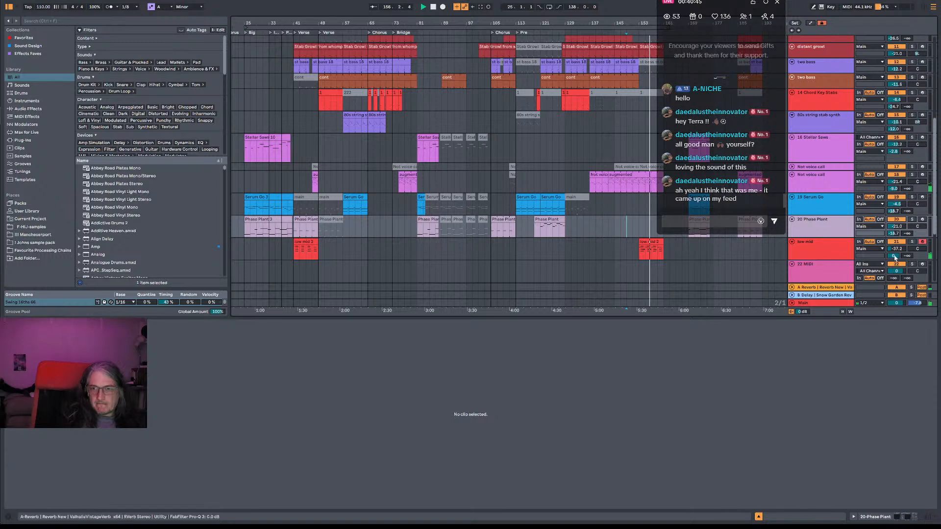
drag(894, 251, 894, 253)
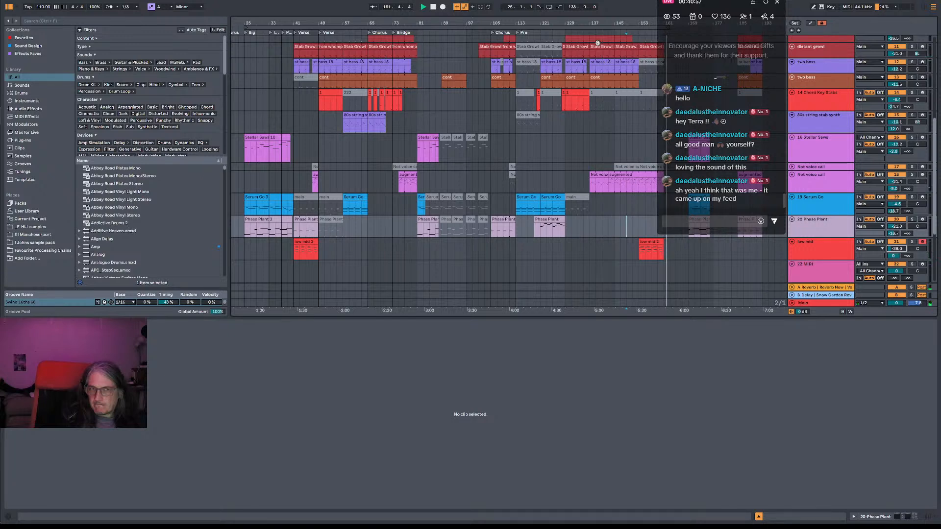
Play the arrangement from bar 35 and solo the Stellar Saws track, followed by the Serum Go track.
click(276, 248)
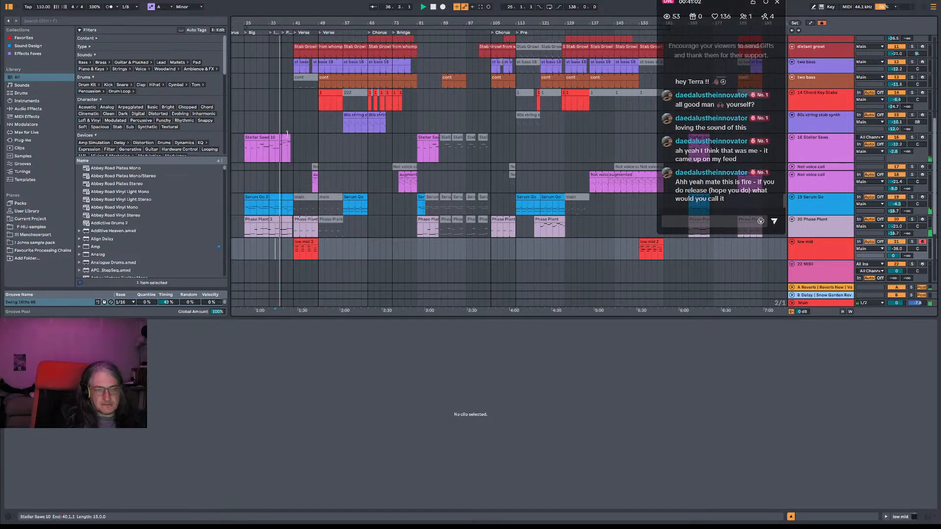
click(911, 137)
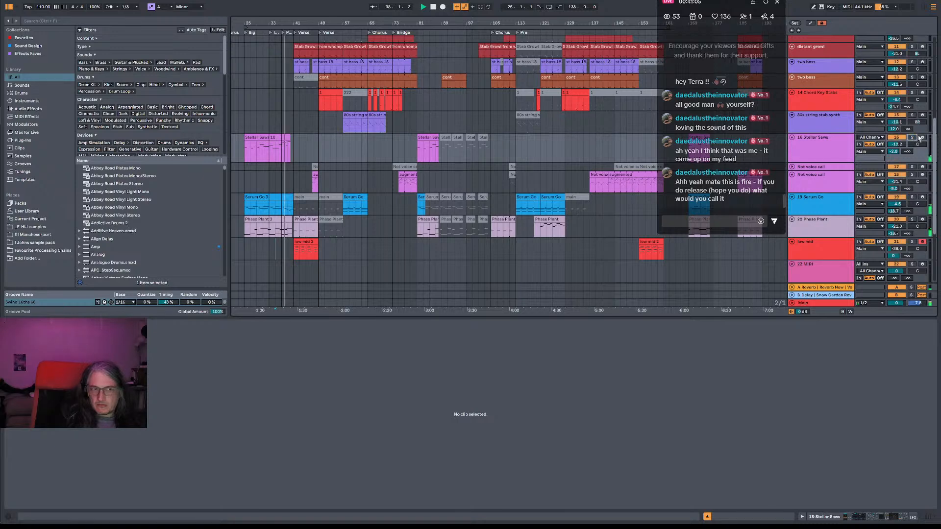
click(912, 198)
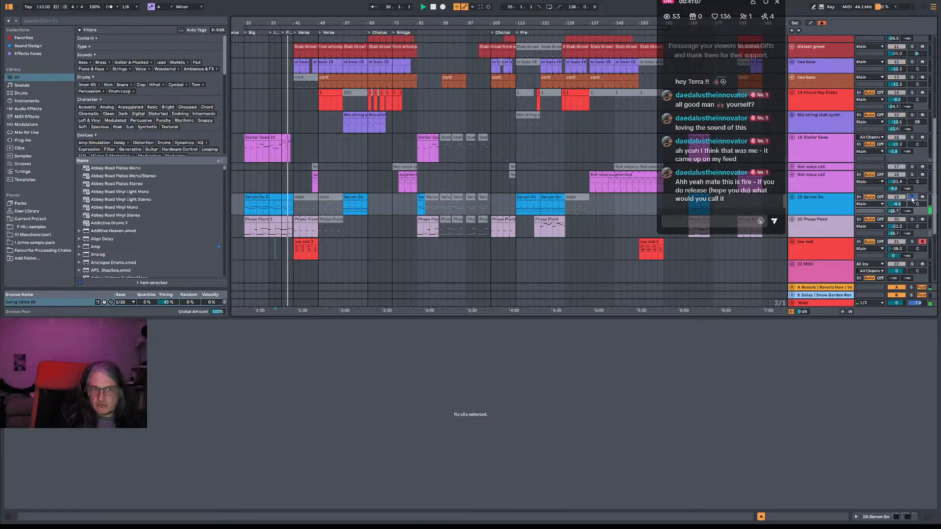
Arm the Stellar Saws track for recording and play the arrangement from bar 41.
click(923, 138)
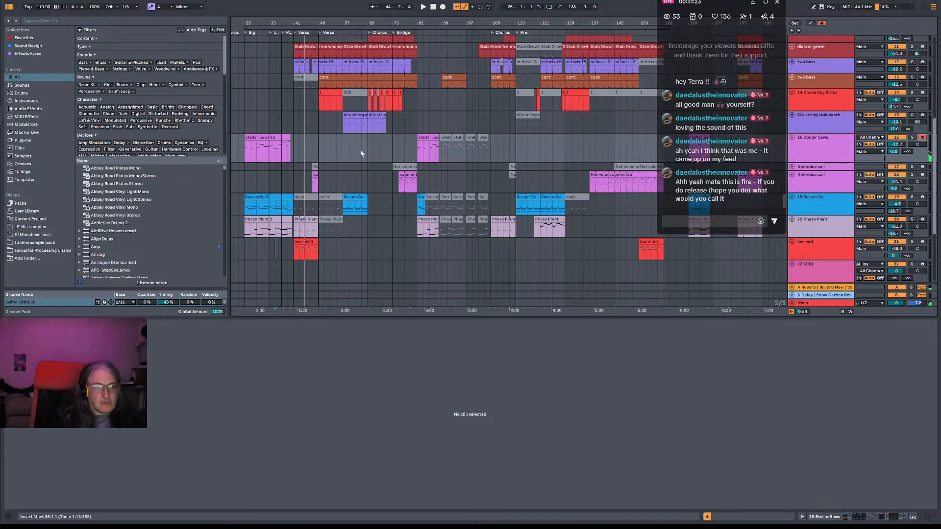
click(296, 163)
key(space)
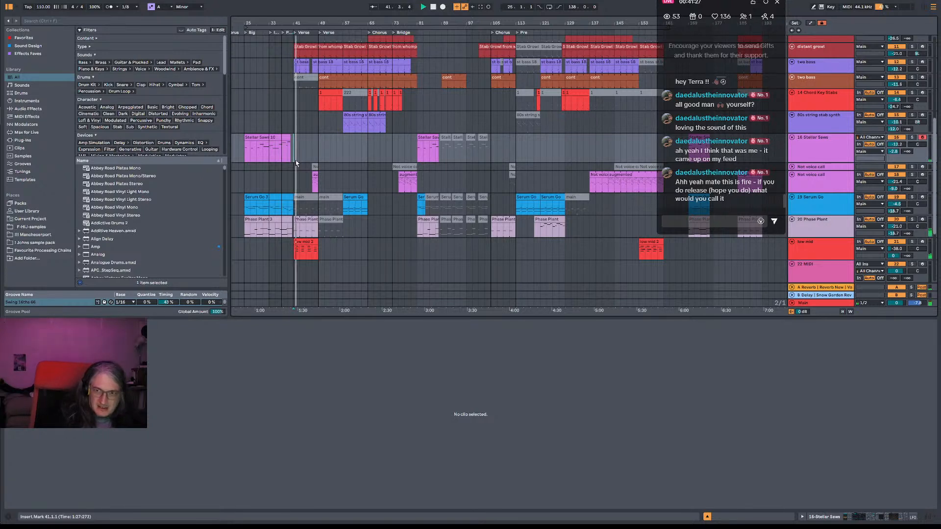
key(space)
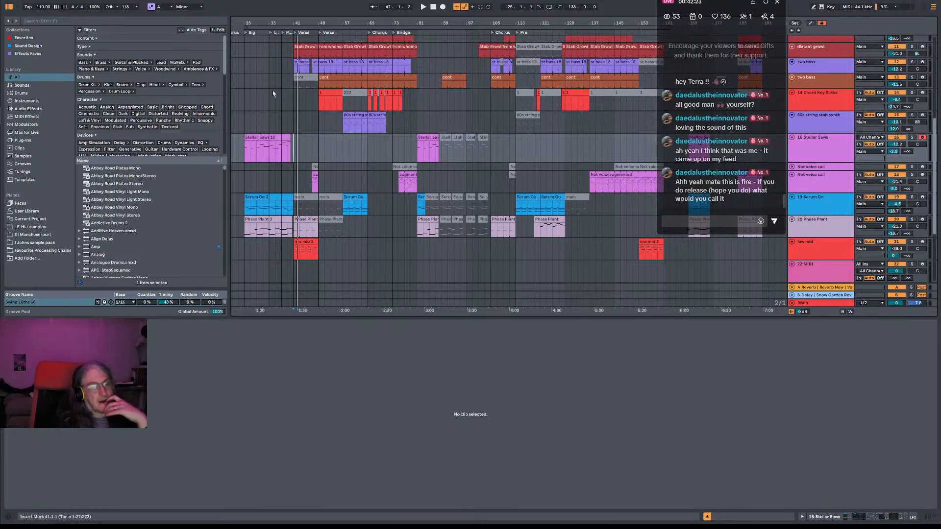
Play the arrangement around bars 41 and 153 and compare the notes in the two low mid clips.
key(space)
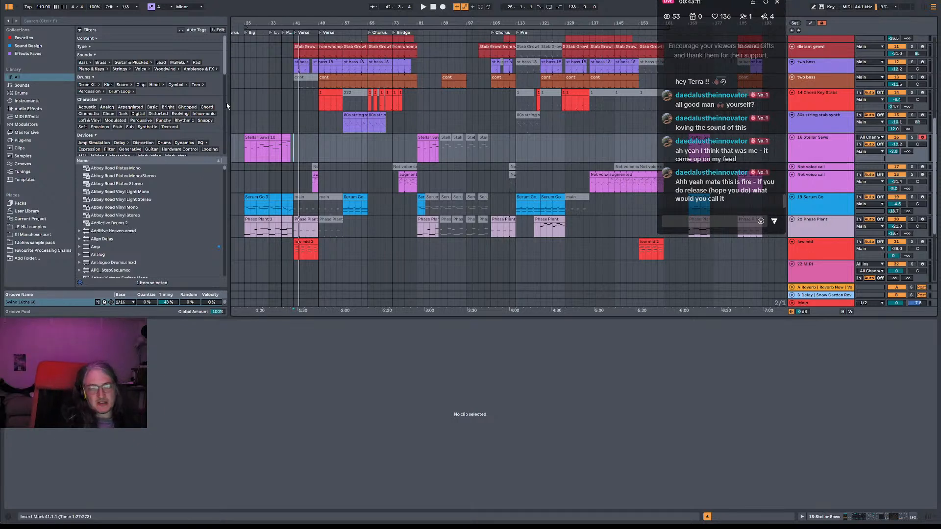
key(space)
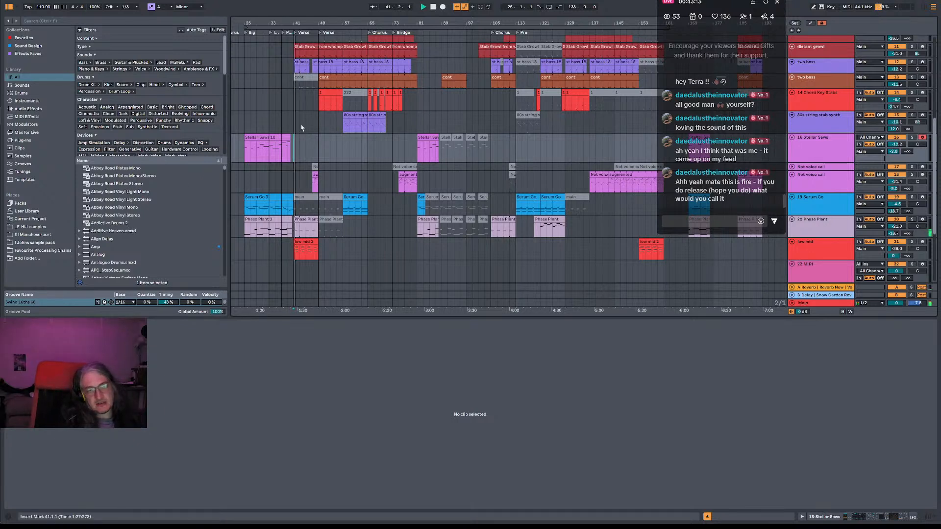
click(310, 239)
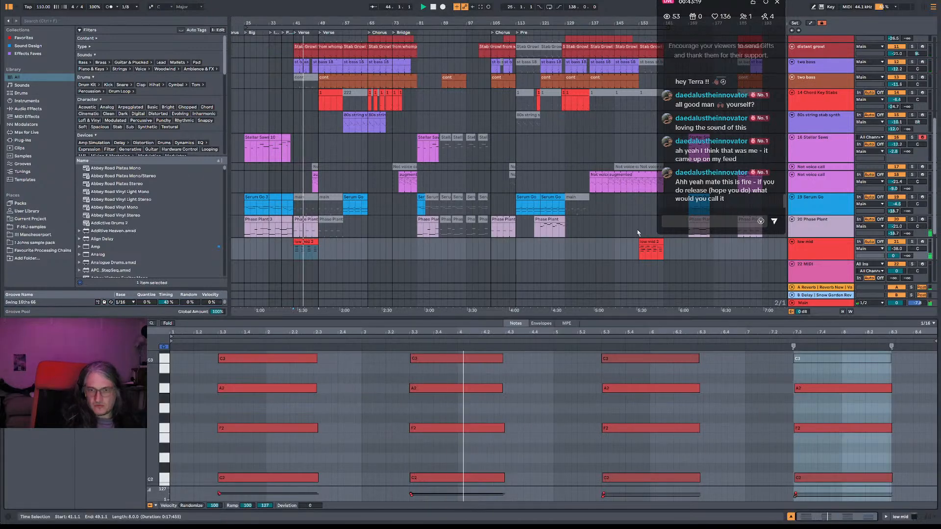
click(633, 182)
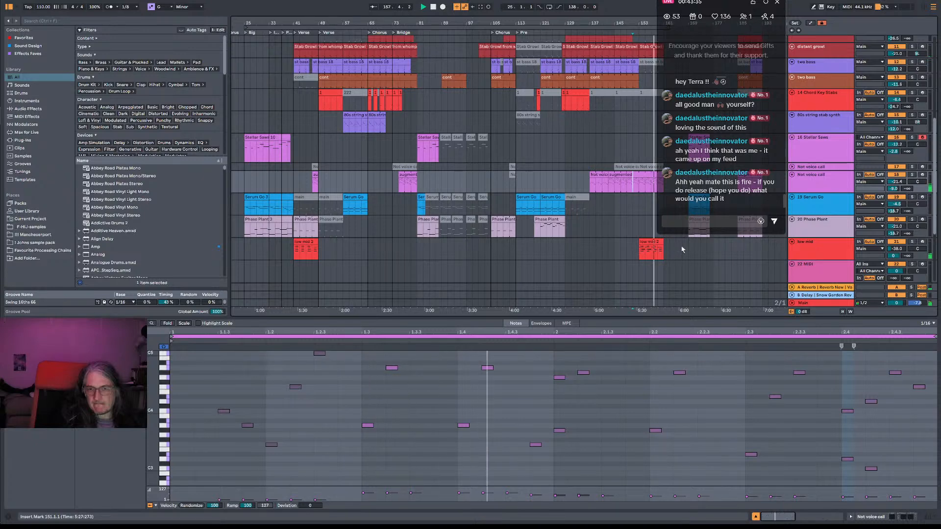
click(657, 244)
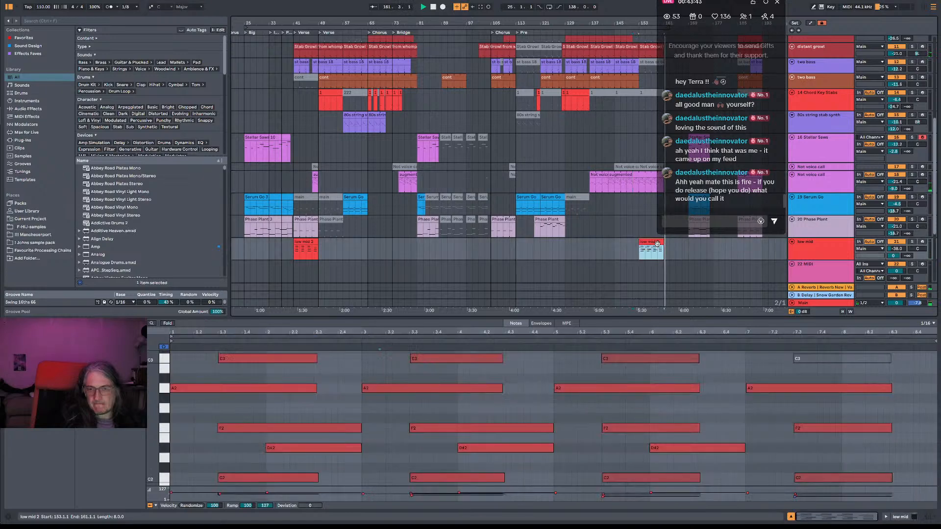
key(space)
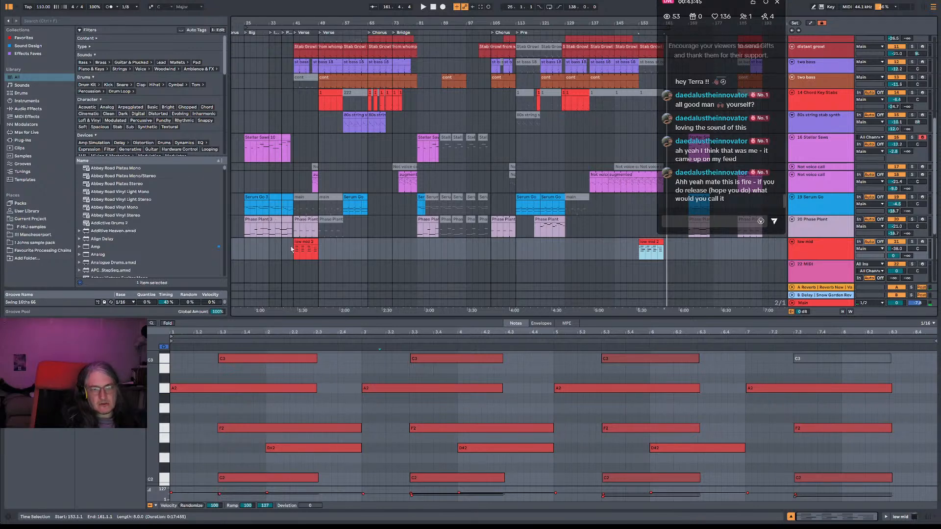
click(290, 249)
key(space)
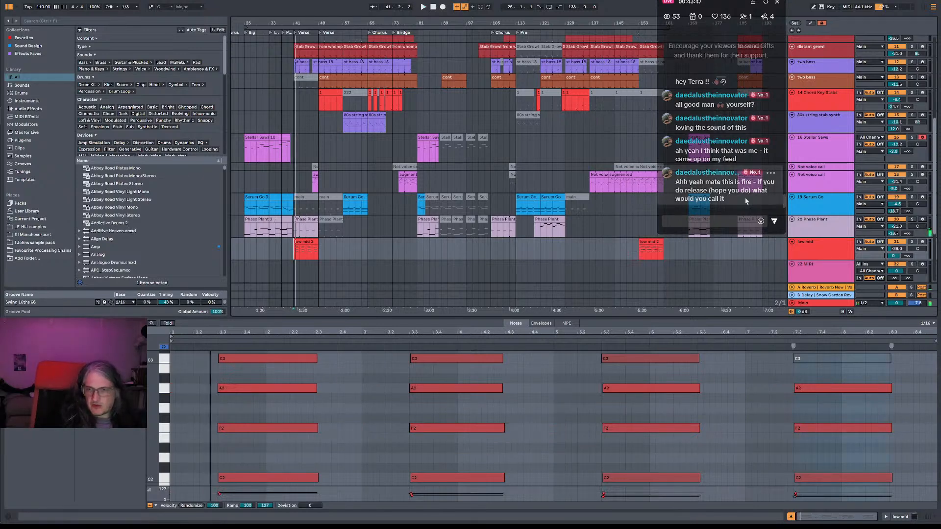
Arm the Stellar Saws track for recording, show its device chain and audition it over the verse from bar 41.
click(922, 197)
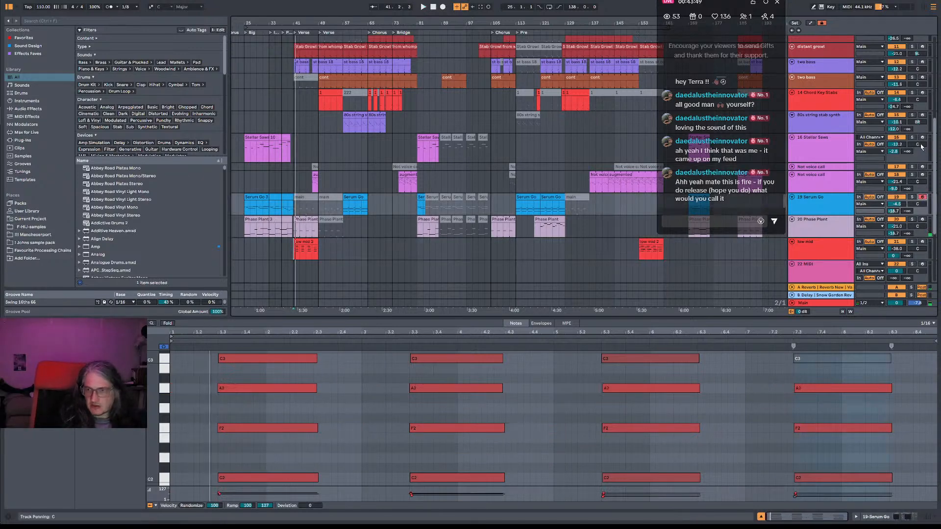
click(922, 138)
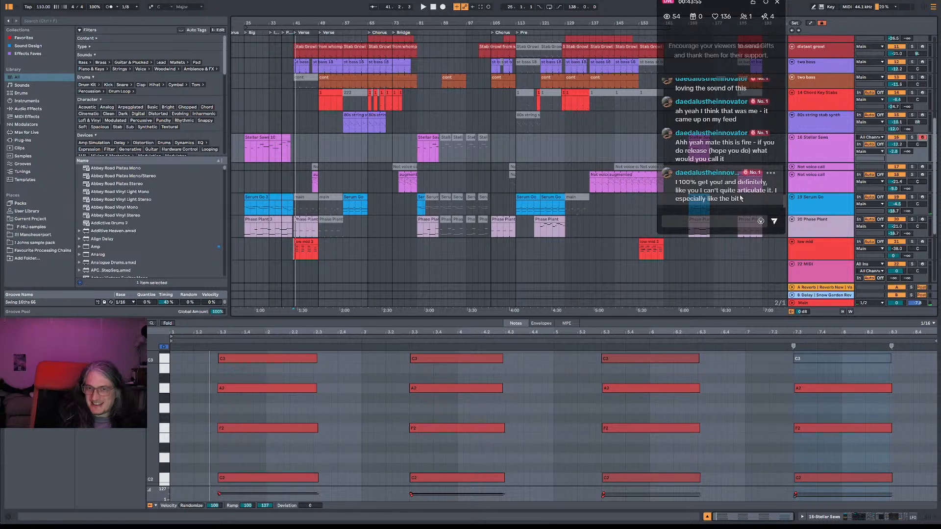
key(space)
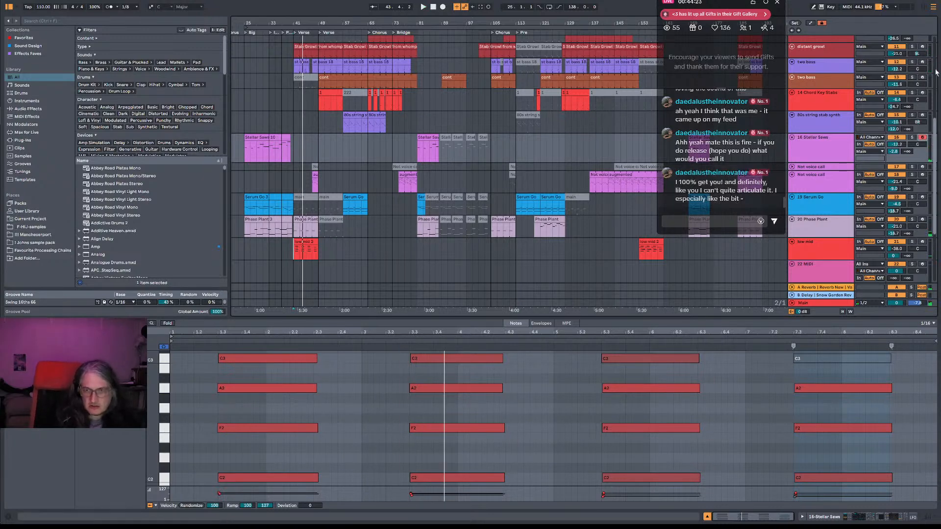
double_click(823, 153)
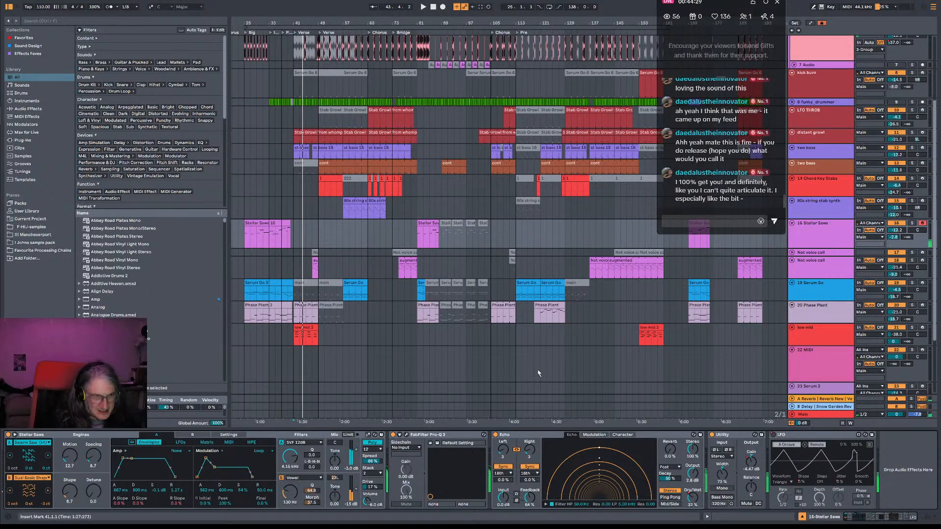
key(space)
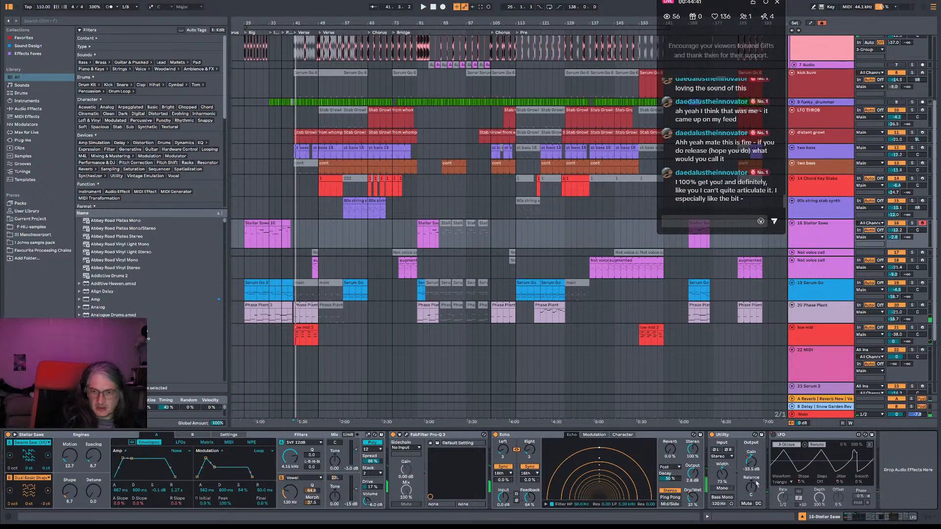
Show the Stellar Saws Utility Gain automation in a new lane and clear its curve between bar 41 and about bar 44.
right_click(752, 461)
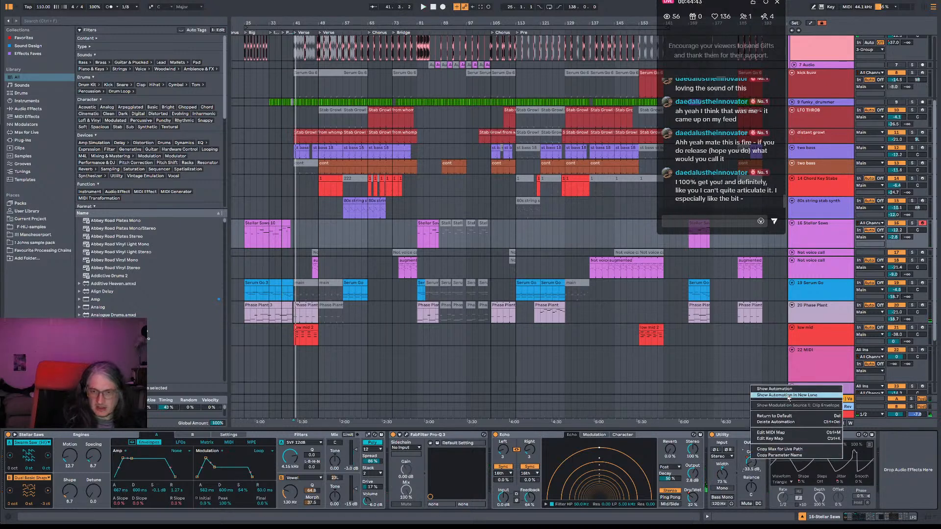
click(775, 396)
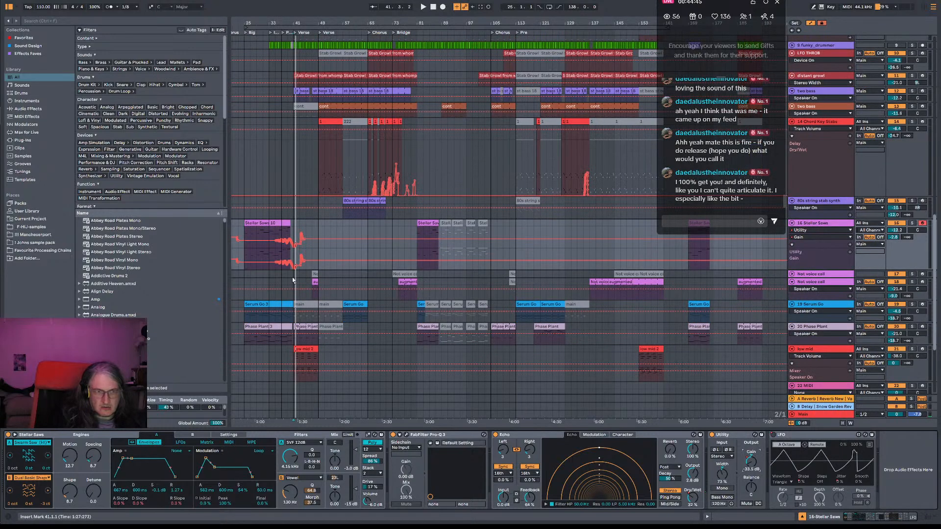
drag(280, 20, 277, 103)
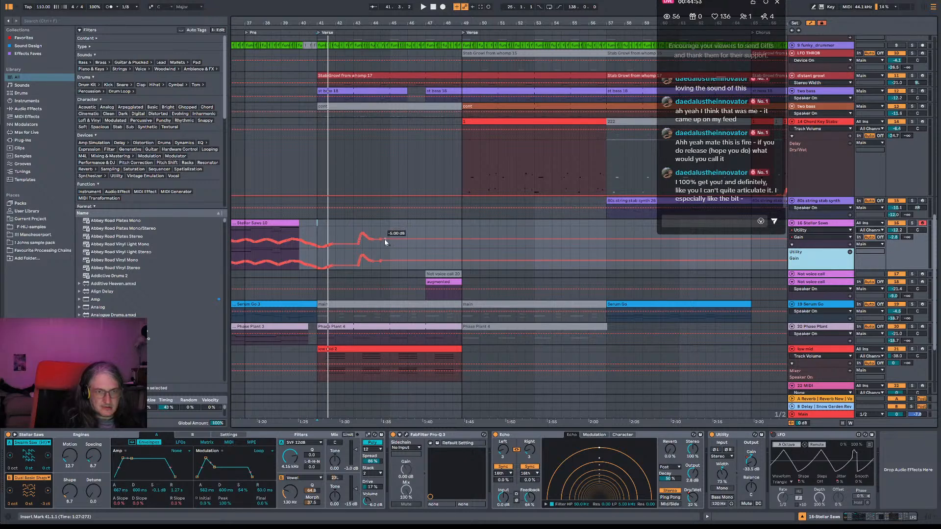
drag(381, 240, 317, 239)
Replay the transition into the verse from bar 40.3 to check the Stellar Saws sound with the cleared gain automation.
click(308, 240)
key(space)
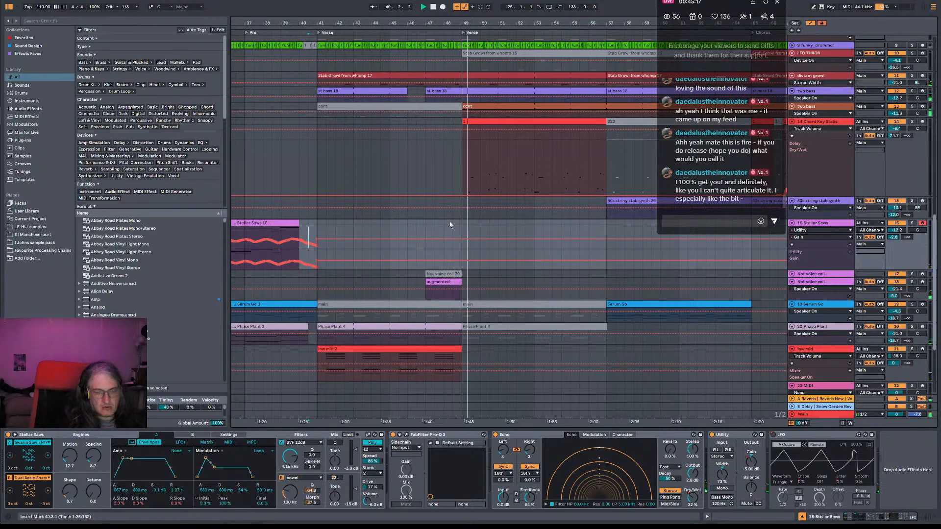
key(space)
key(space)
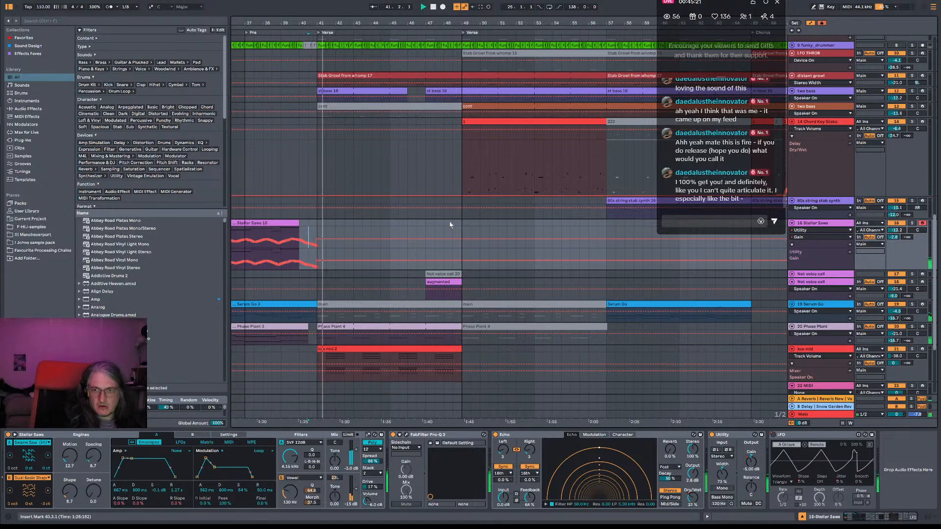
key(space)
key(space)
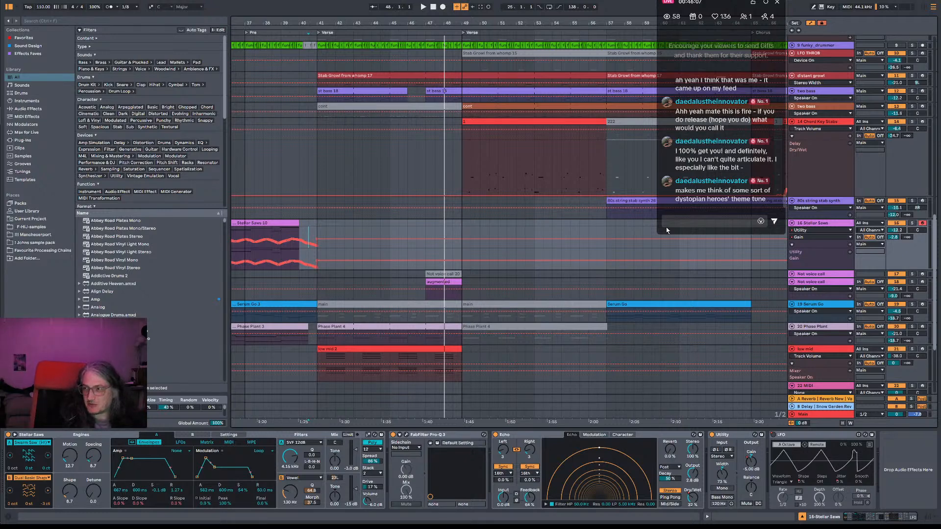
key(space)
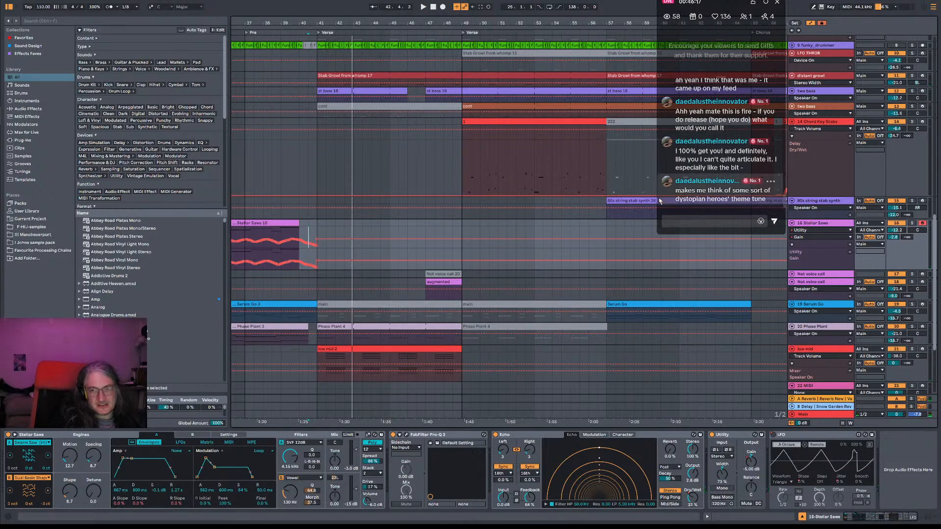
Set the playback start to bar 41 and play the verse several times to rehearse the Stellar Saws part.
click(337, 235)
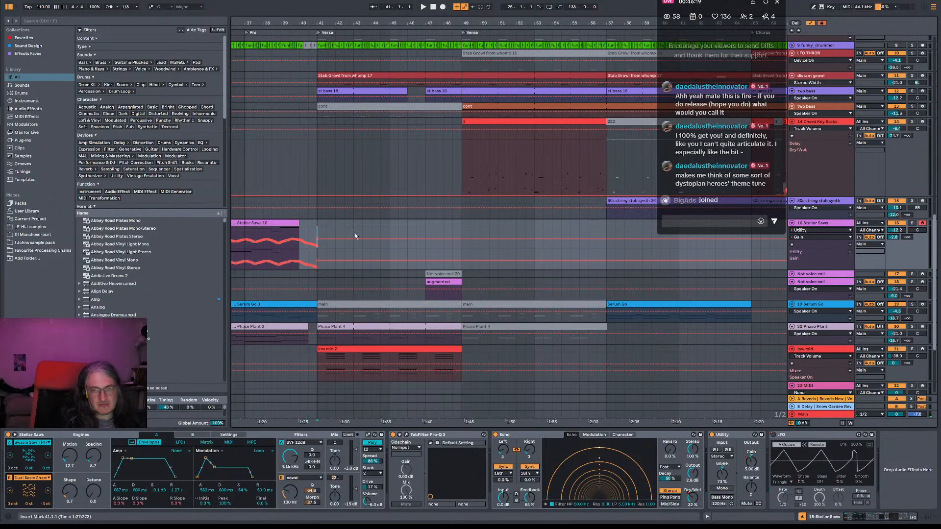
key(space)
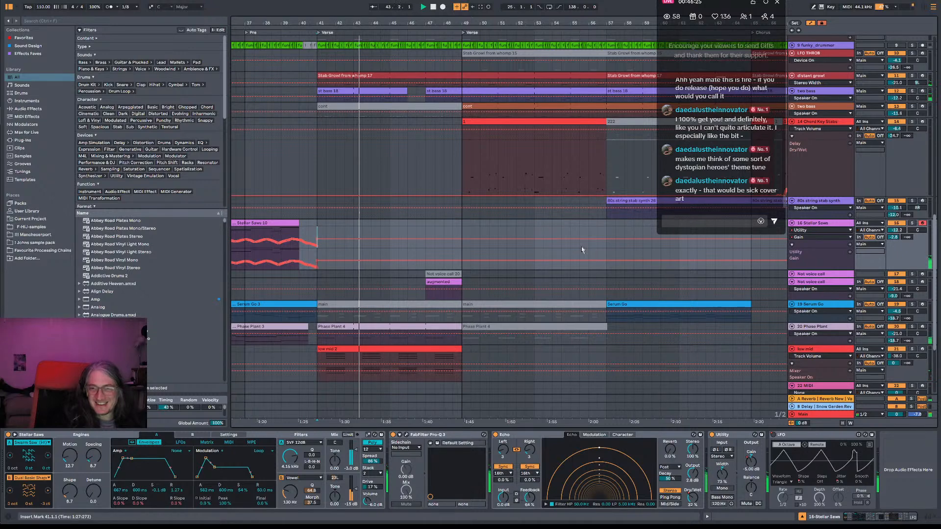
key(space)
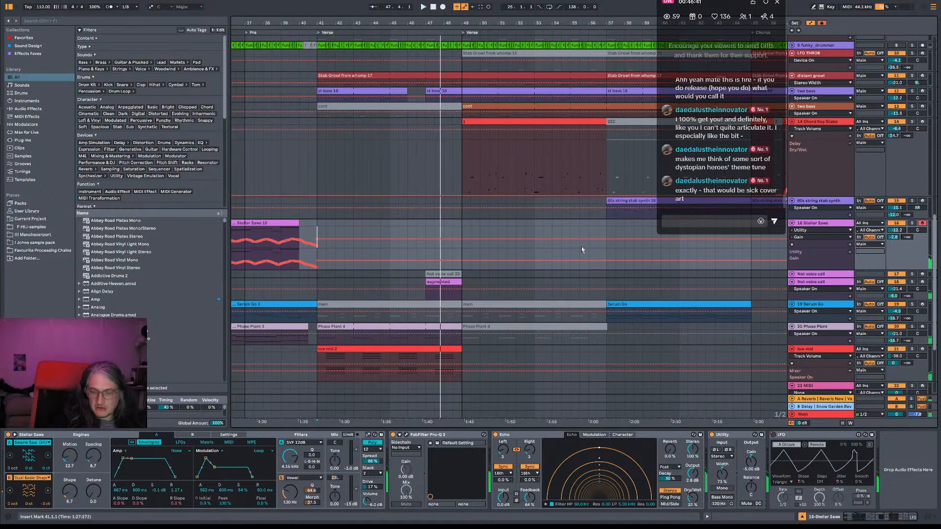
key(space)
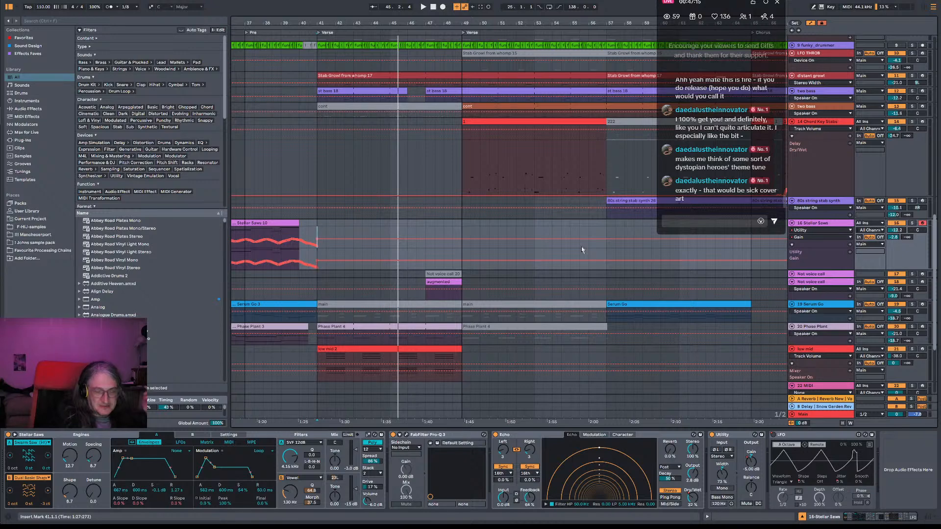
key(space)
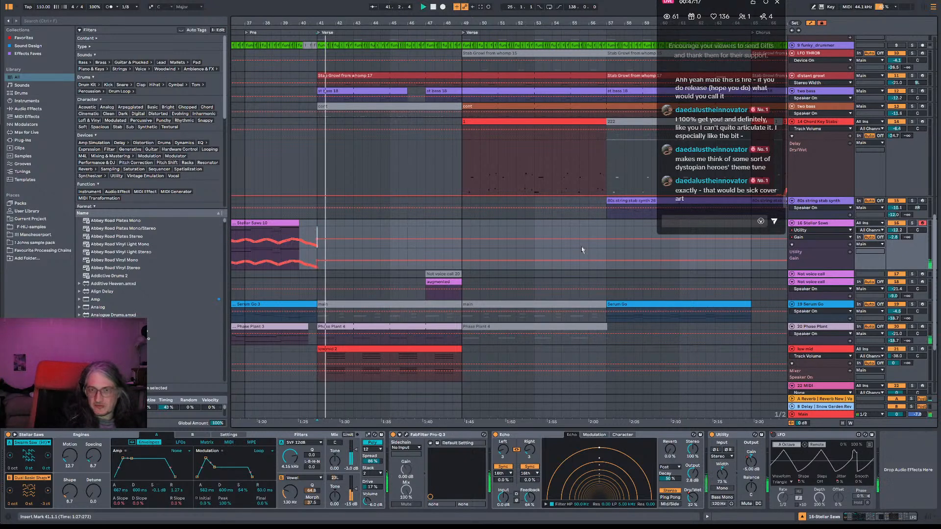
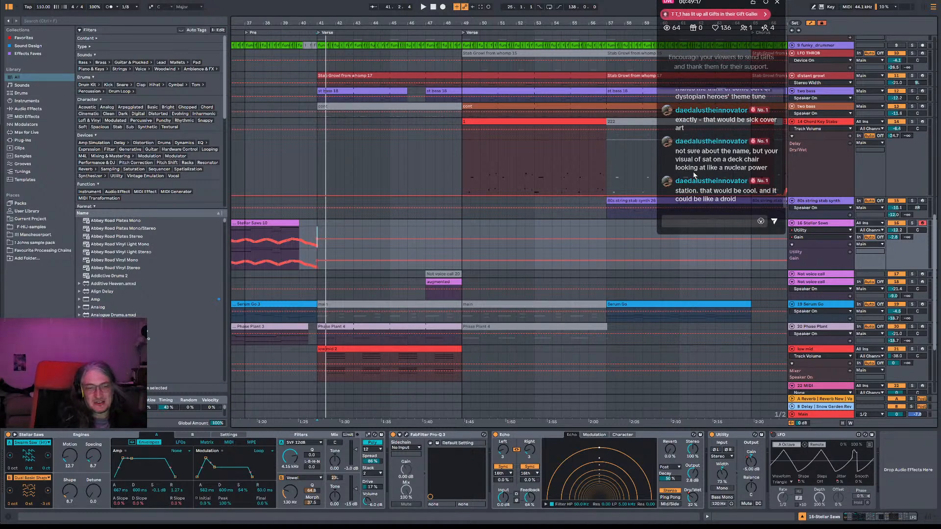
key(space)
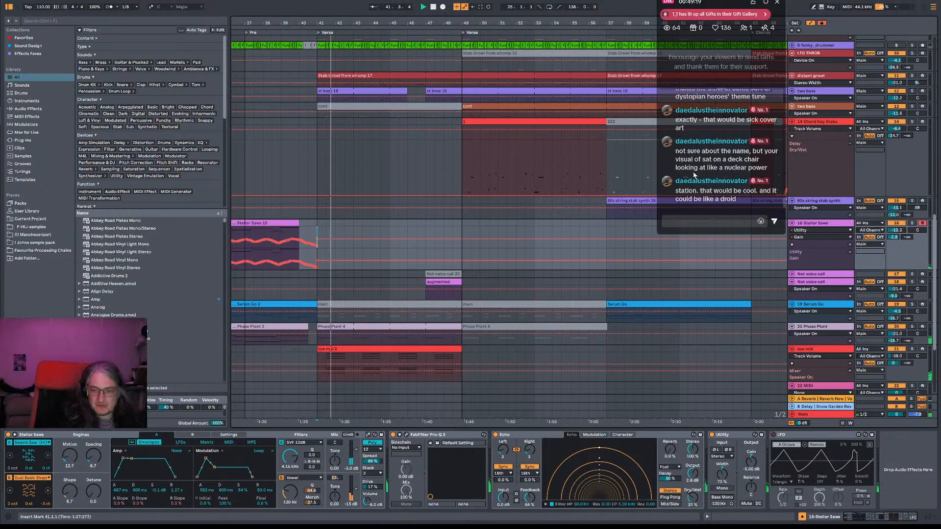
key(space)
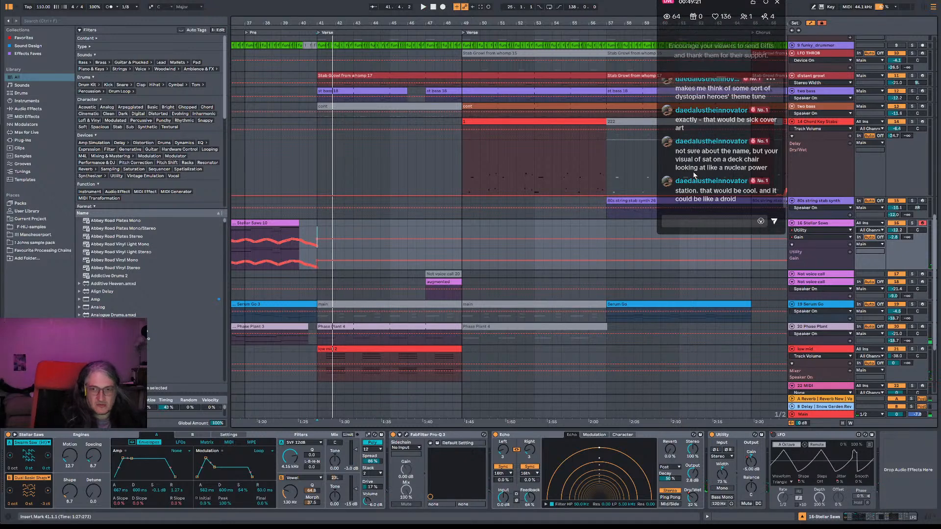
Record a Stellar Saws MIDI take from bar 41 to about bar 48.
key(F9)
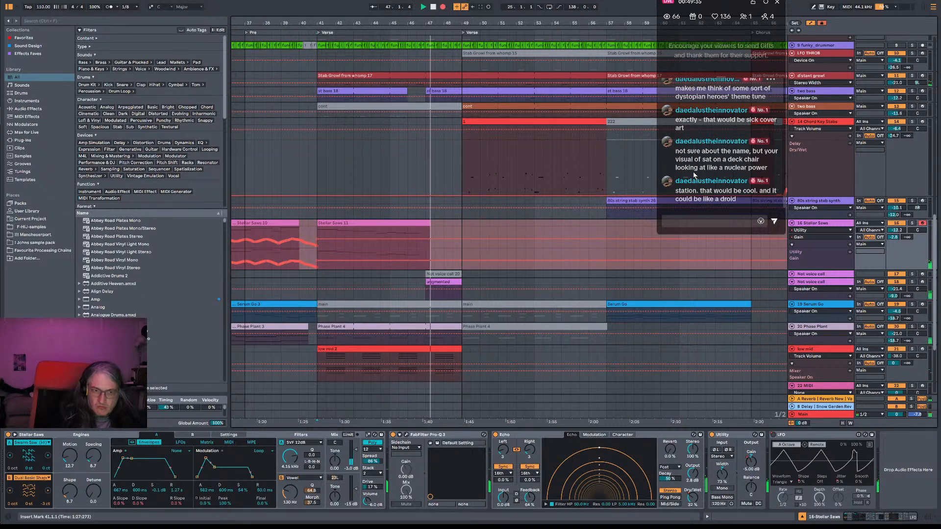
key(F9)
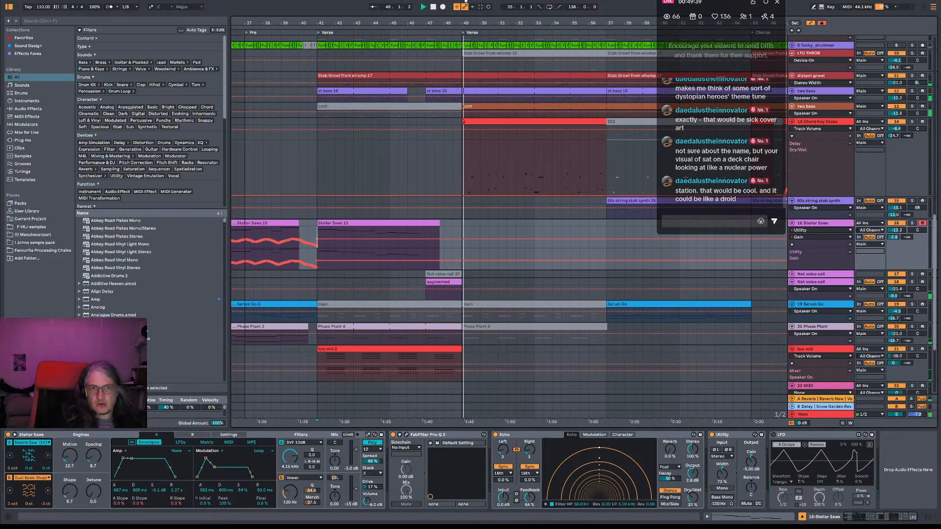
drag(465, 23, 419, 9)
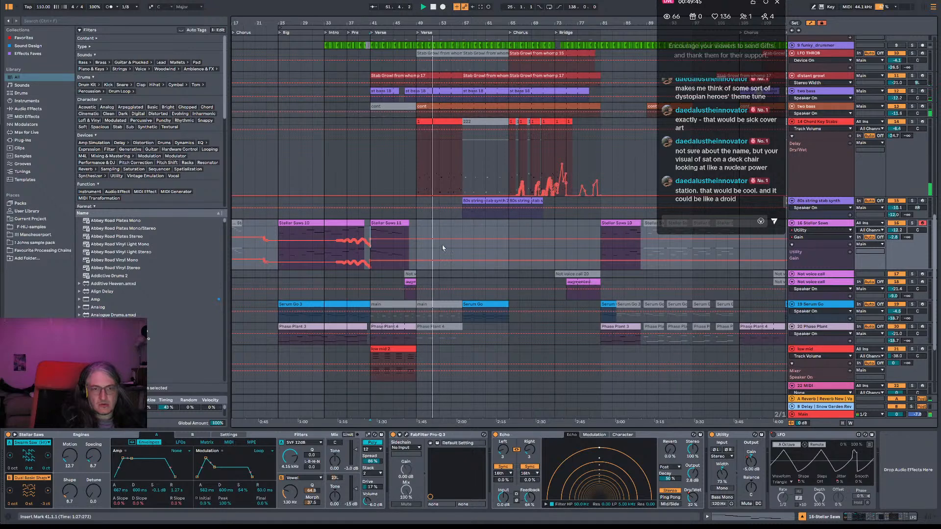
Arm the Chord Key Stabs track and play the arrangement from bar 25 and into the verse.
click(907, 134)
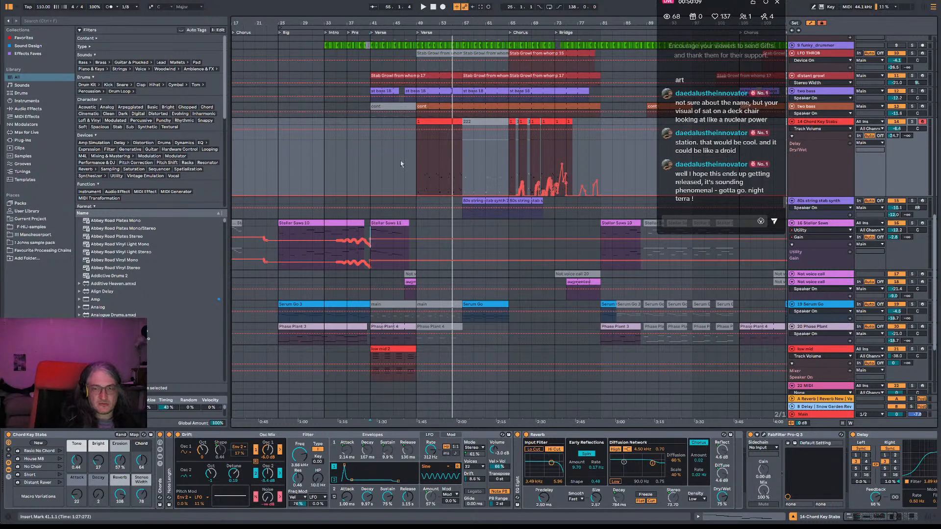
click(279, 176)
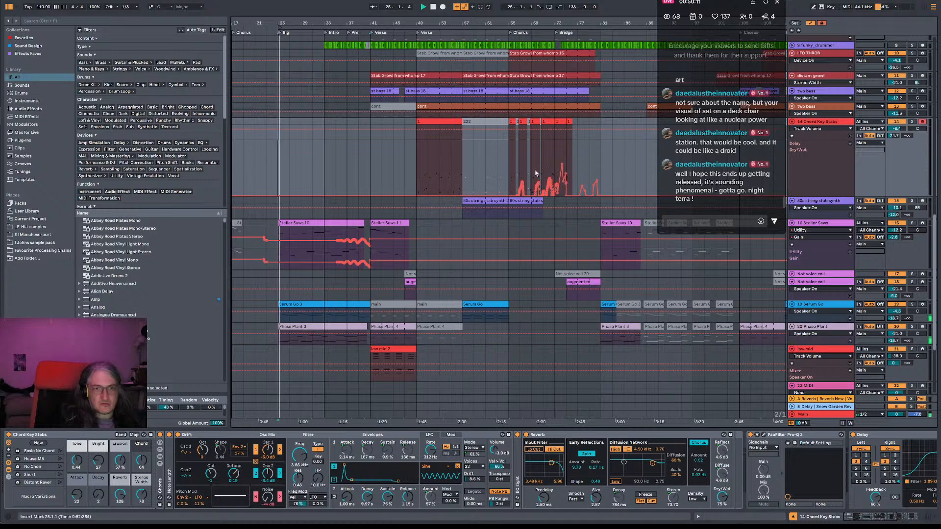
key(space)
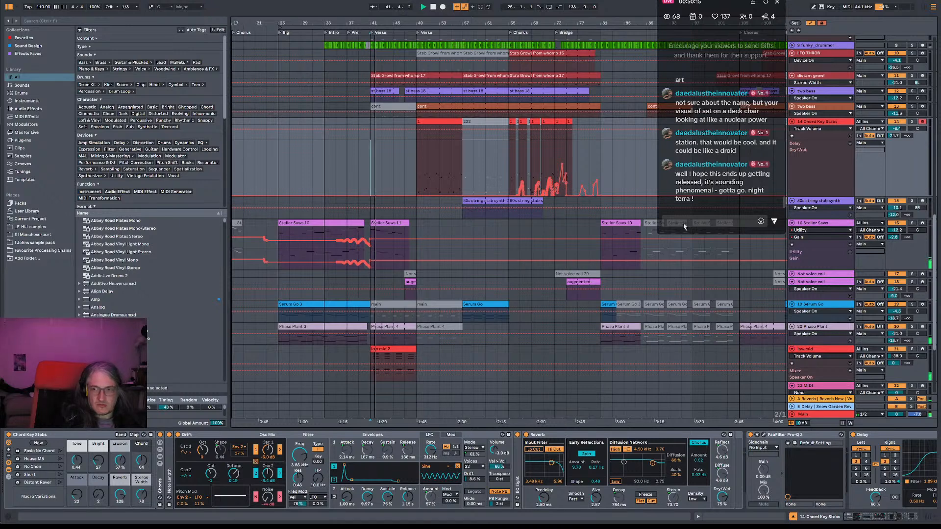
Open the Stellar Saws 11 clip at bar 41, shift its first four notes earlier towards the beat and shorten the opening A4.
double_click(403, 223)
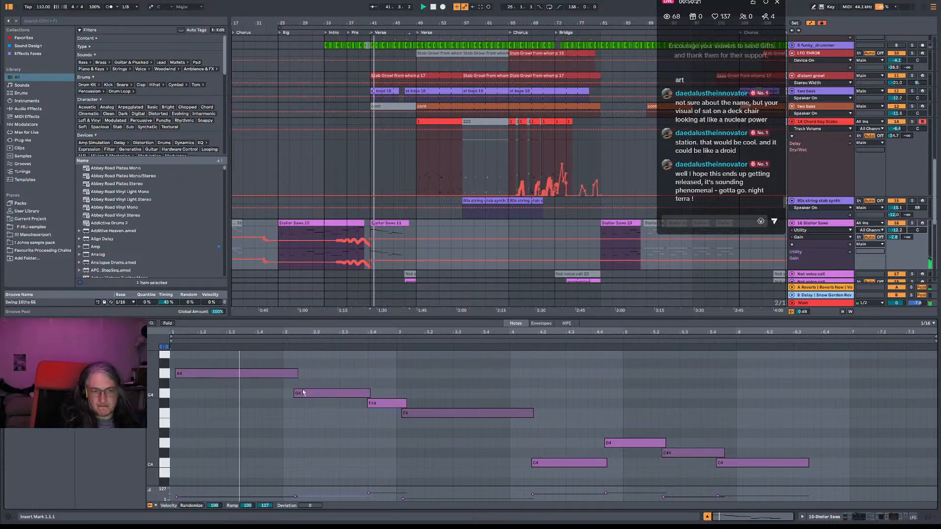
drag(304, 394, 263, 374)
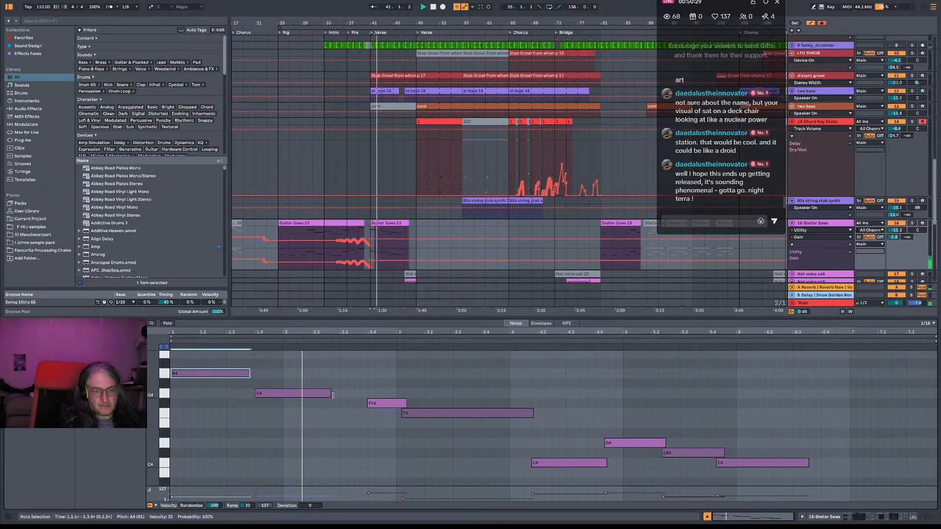
drag(374, 404, 346, 403)
drag(409, 416, 388, 403)
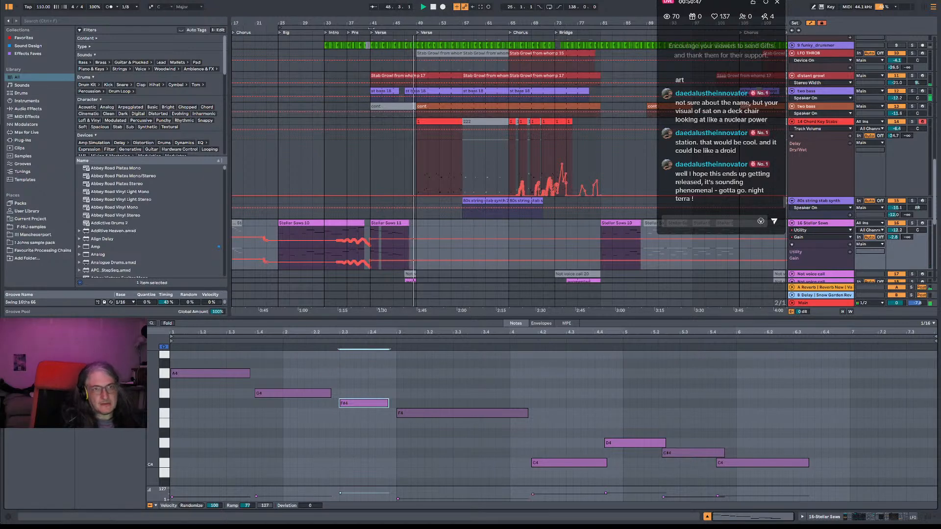
Hide the automation lanes across the arrangement.
drag(370, 20, 326, 15)
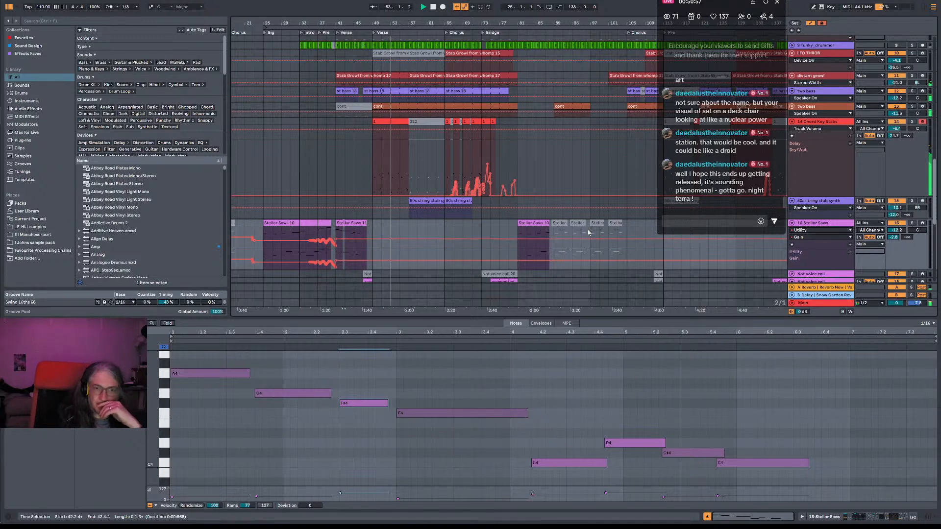
key(a)
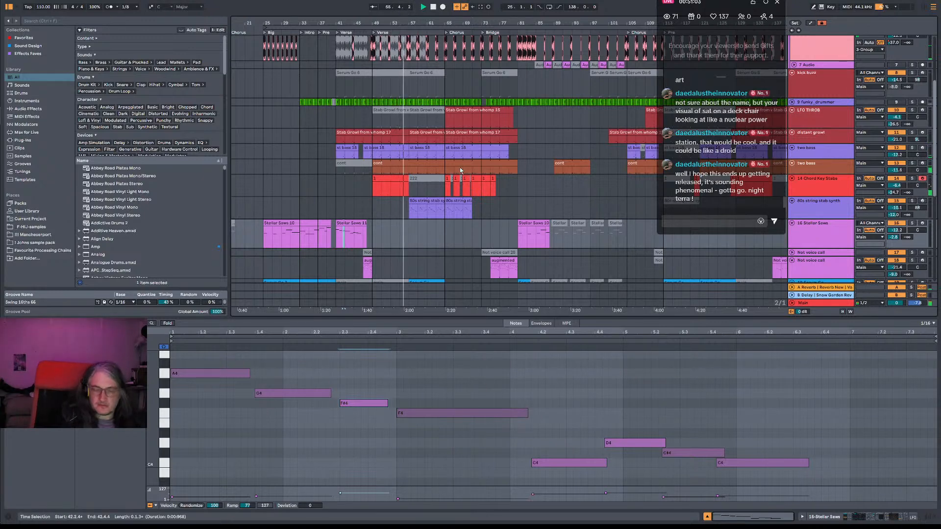
scroll(510, 170, up, 5)
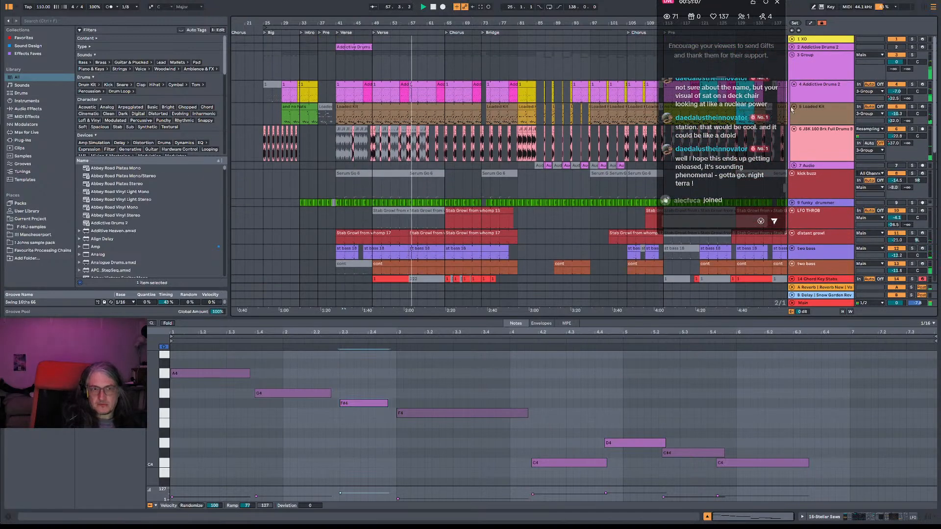
Open the JBK 160 Brk Full Drums track's Pro-Q 3 and briefly check its Pro-C 2 compressor settings.
double_click(845, 142)
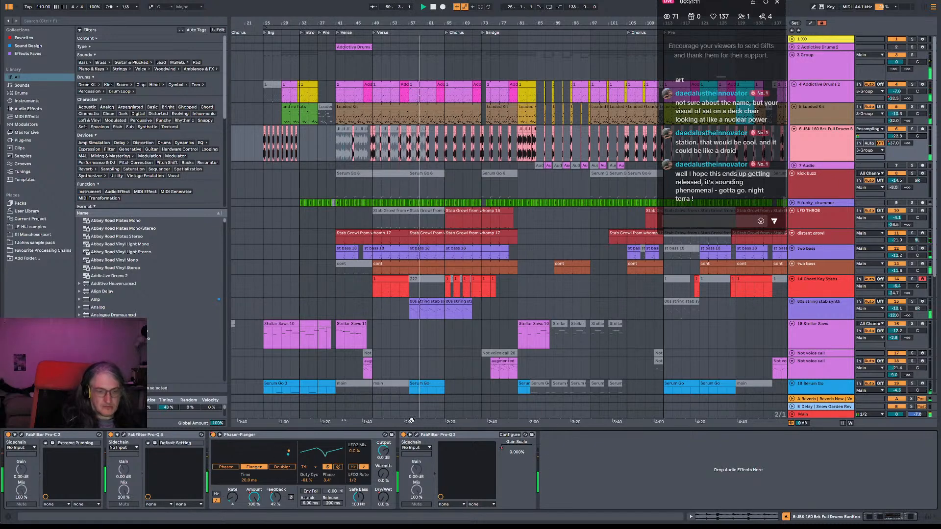
click(124, 436)
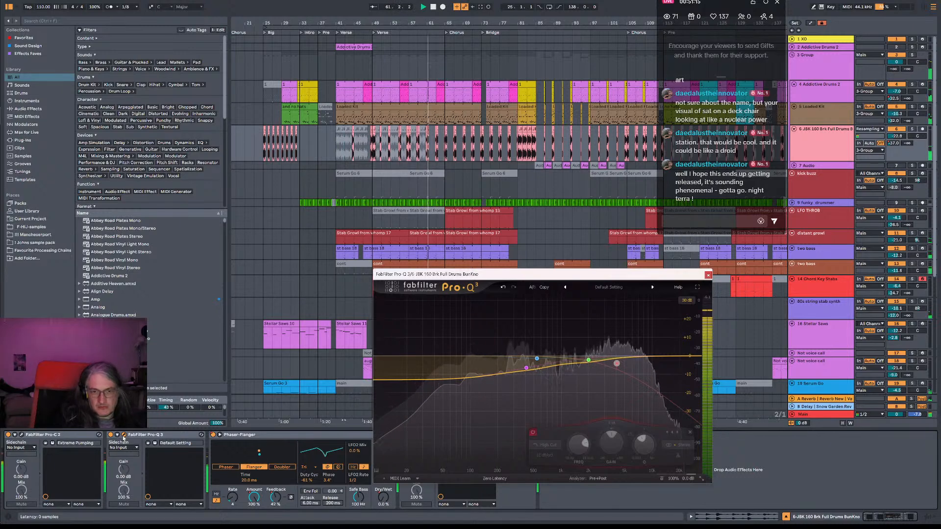
click(21, 435)
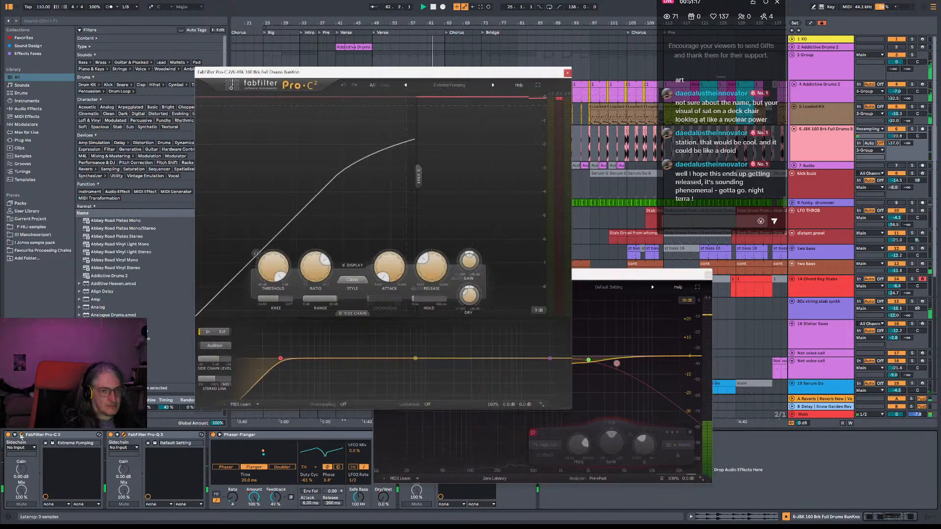
click(21, 434)
Examine the high-frequency bands in the drum track's Pro-Q 3 during playback and close the EQ.
mouse_move(588, 362)
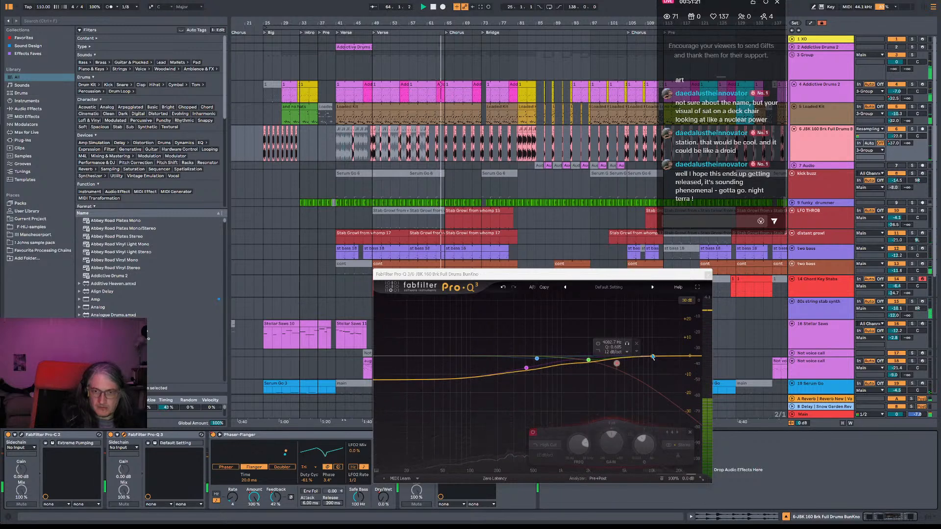
click(651, 359)
drag(611, 357, 633, 380)
scroll(621, 317, up, 8)
scroll(632, 338, down, 2)
click(617, 363)
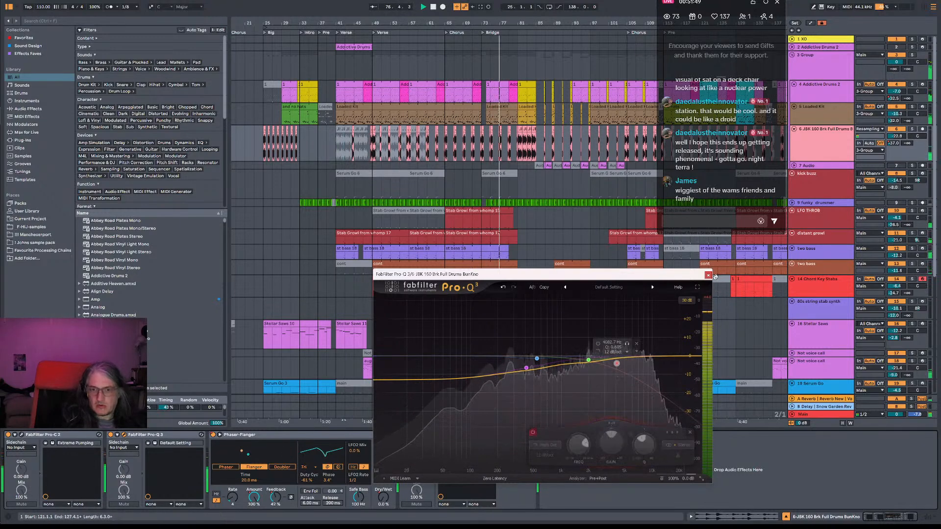
click(708, 276)
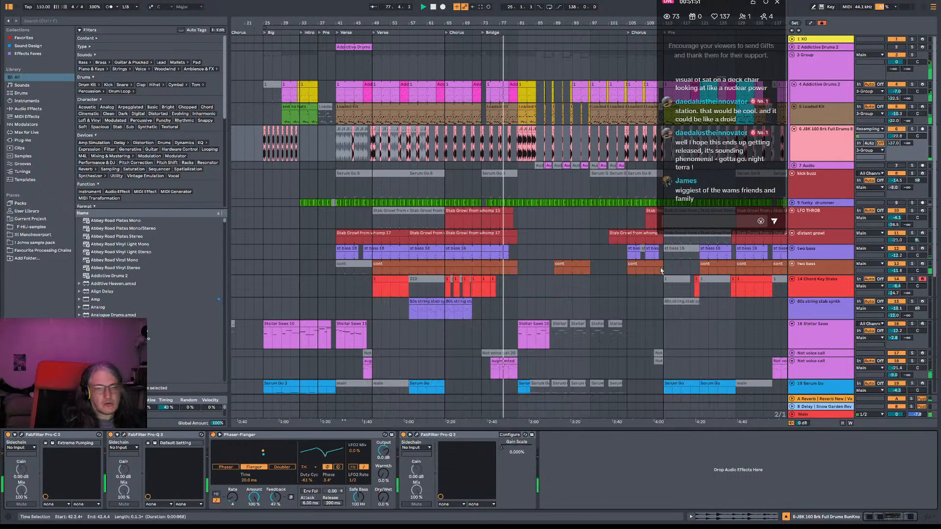
Play the Not voice call part in the bridge from bar 75.
scroll(490, 230, right, 5)
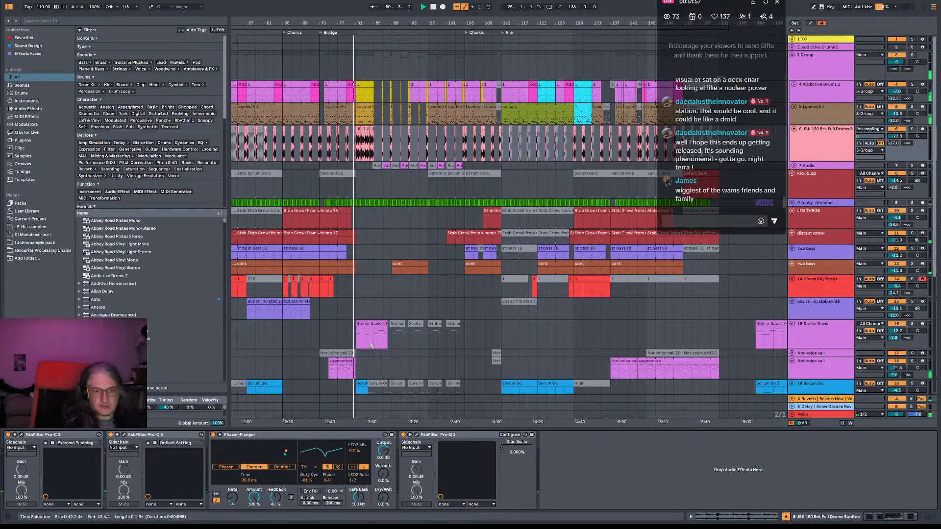
drag(451, 302, 563, 244)
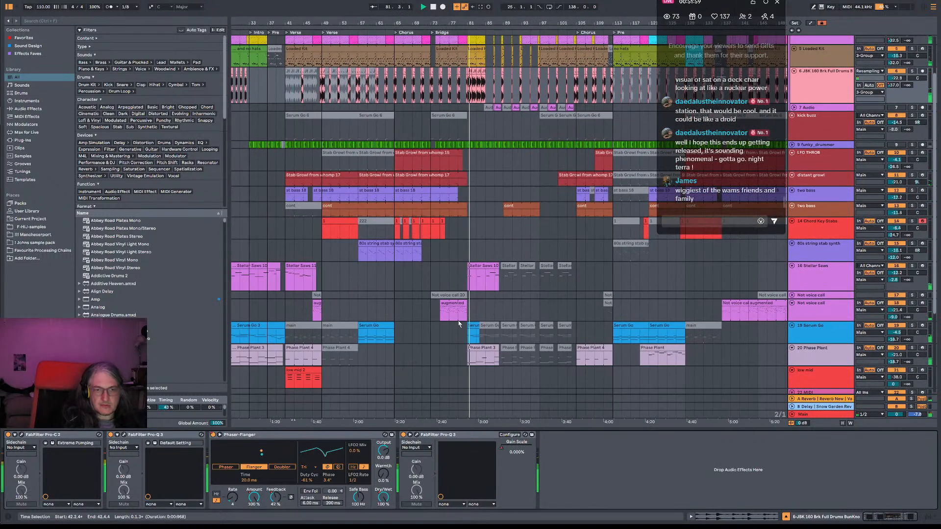
click(443, 319)
key(space)
key(space)
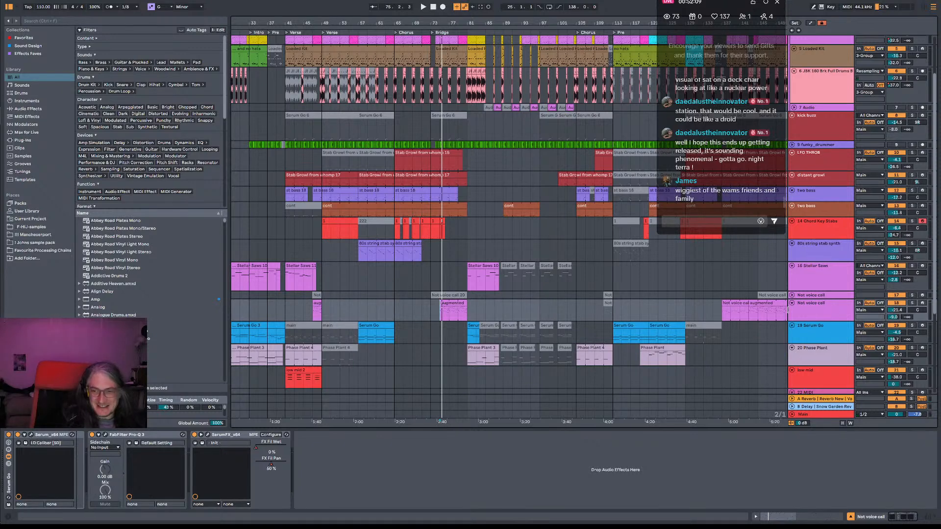
Open the Serum synth on the Not voice call track, solo the track and play it.
click(813, 316)
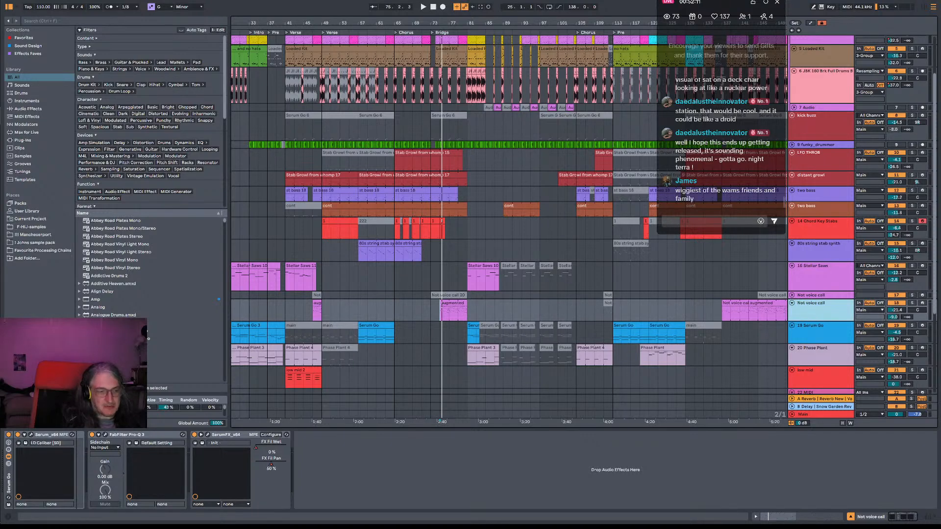
click(31, 435)
drag(461, 12, 416, 15)
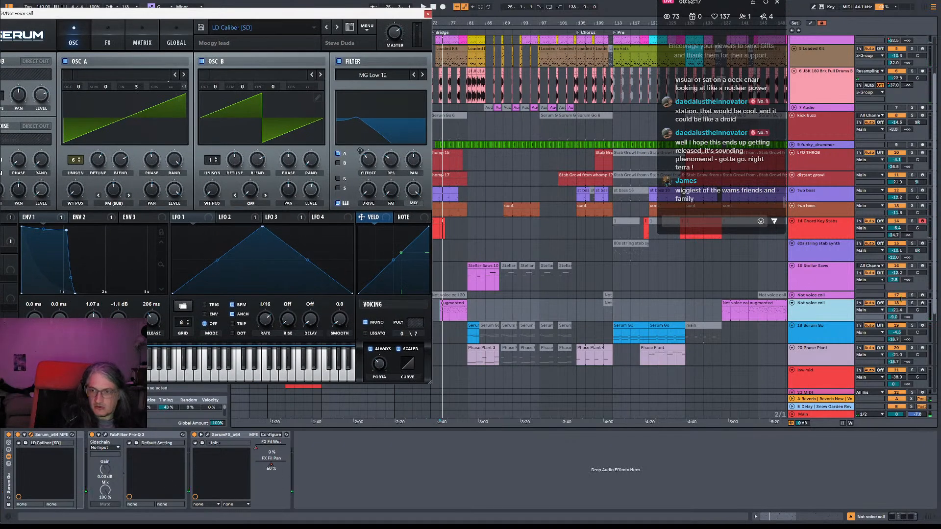
click(912, 303)
key(space)
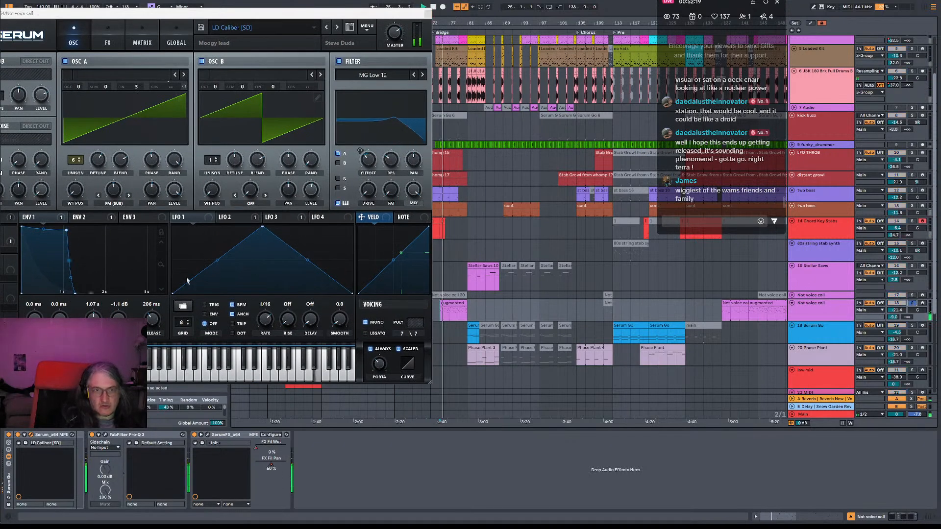
Open the Not voice call track's Pro-Q 3 and check the slope options of its high-cut band.
click(105, 435)
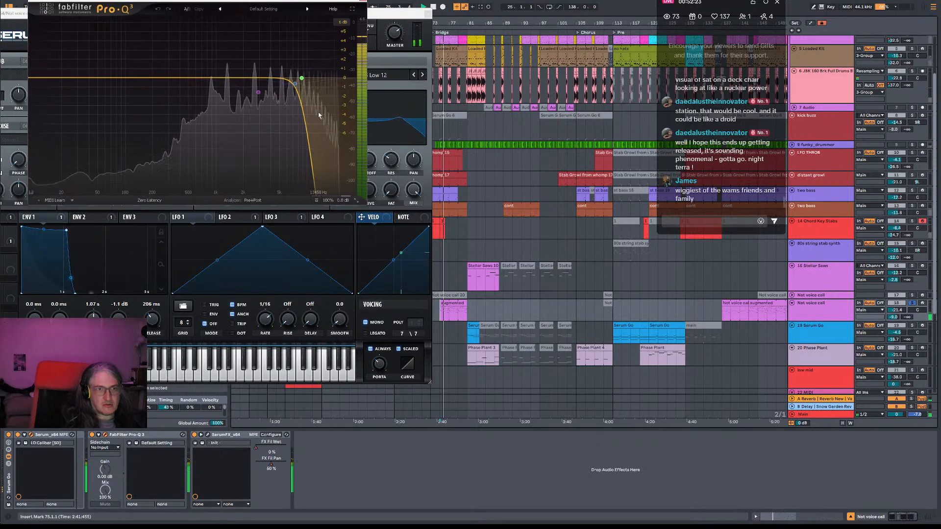
mouse_move(298, 88)
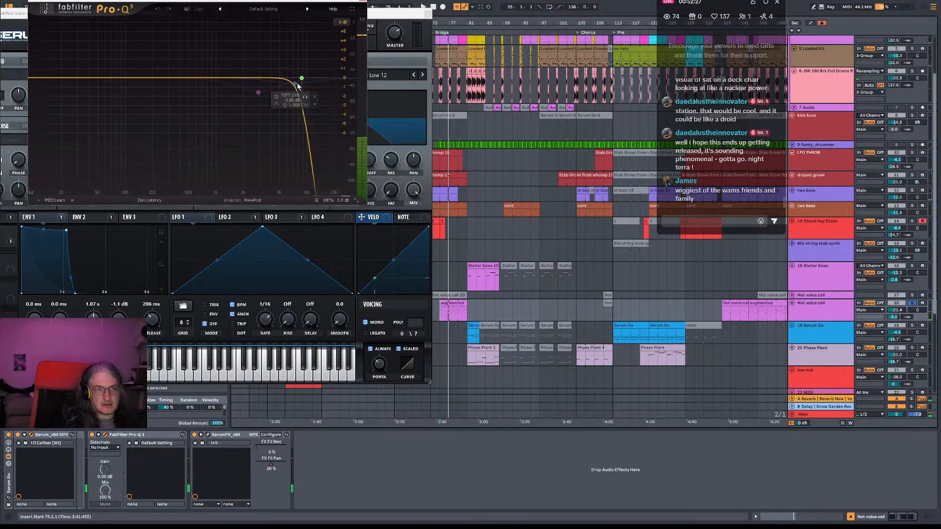
click(301, 79)
click(301, 66)
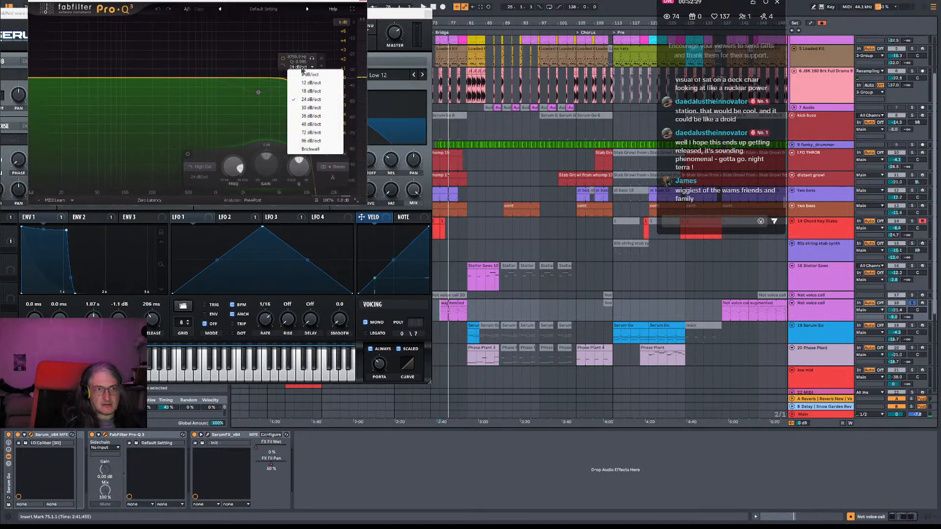
click(299, 42)
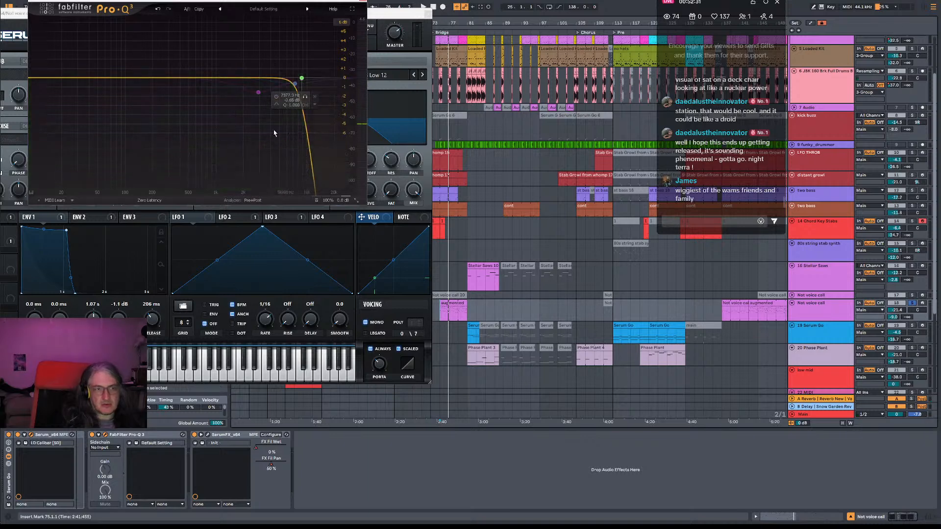
Try a high-shelf band at several frequencies and gains in the Not voice call EQ, and remove it.
drag(310, 155, 268, 228)
key(space)
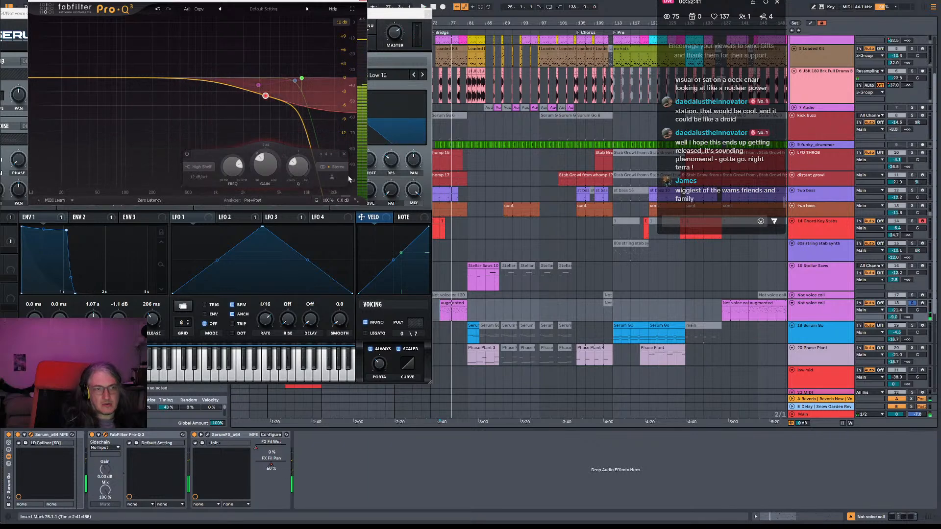
click(333, 167)
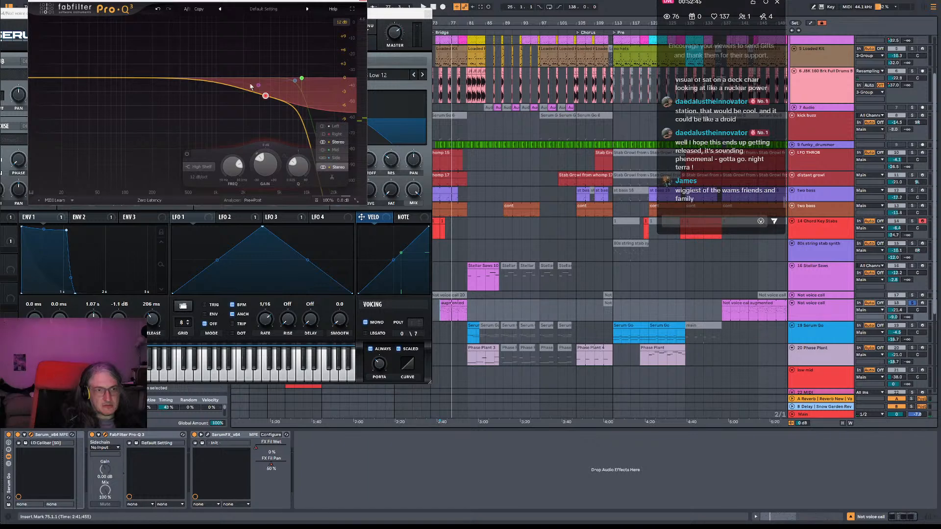
drag(266, 97, 288, 107)
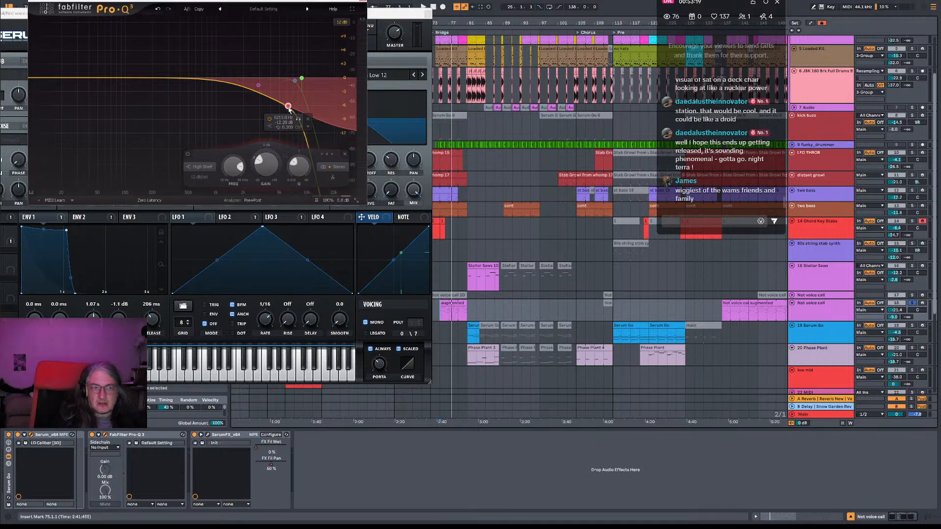
drag(290, 108, 268, 100)
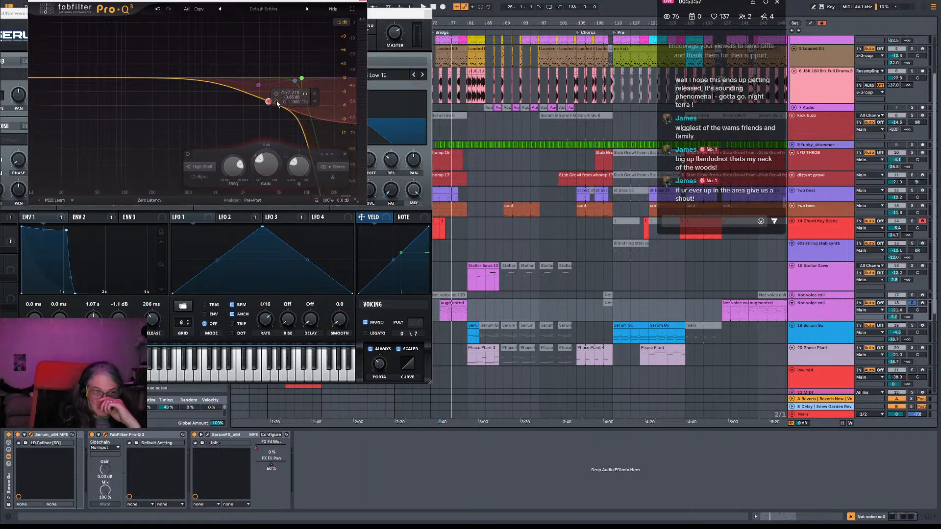
drag(268, 102, 310, 74)
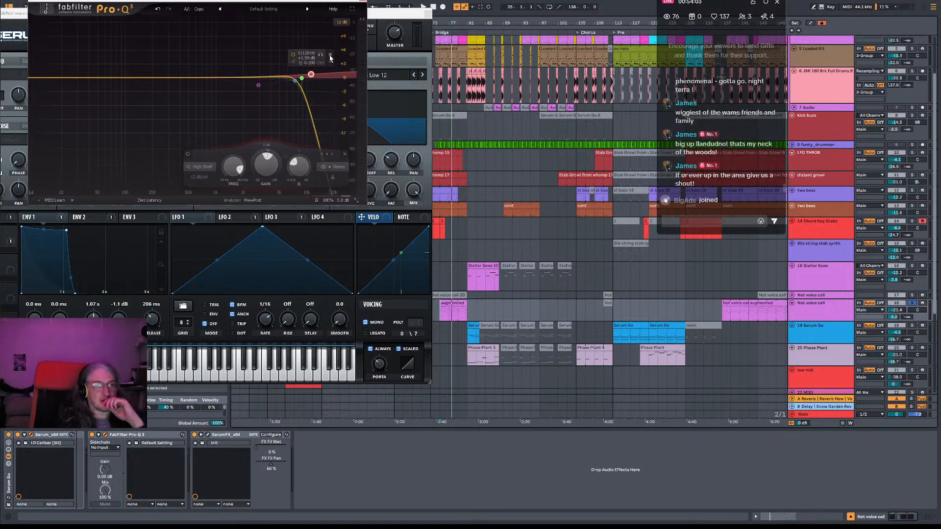
click(329, 57)
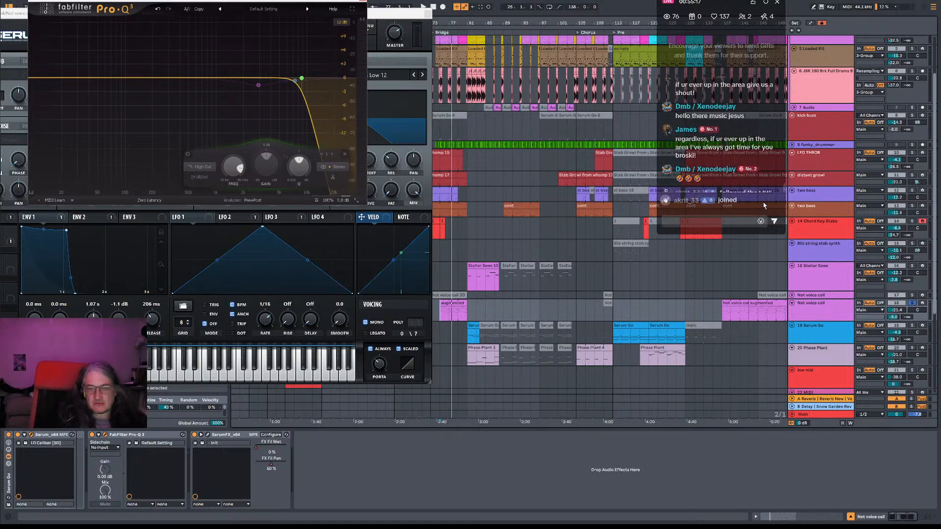
scroll(758, 205, up, 1)
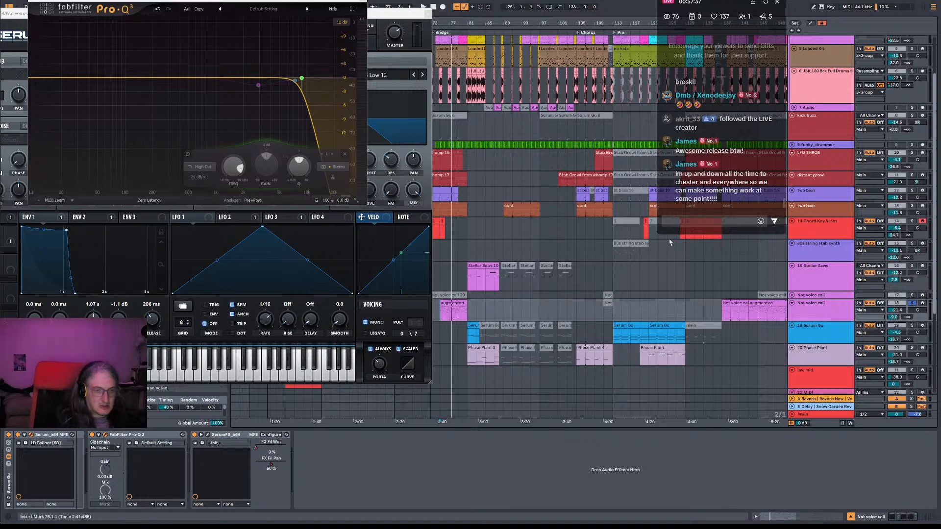
Replay the soloed Not voice call part from bar 75 and bring its Serum synth back to the front.
click(914, 303)
key(space)
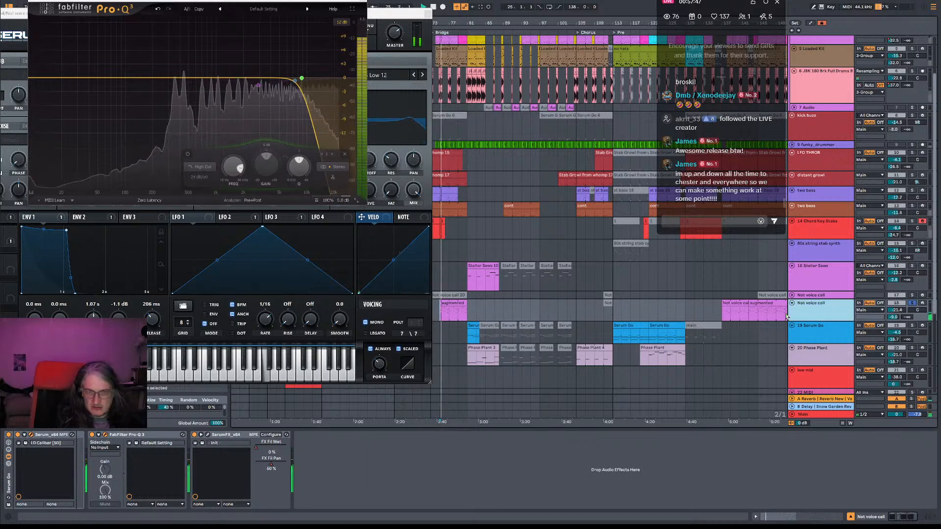
key(space)
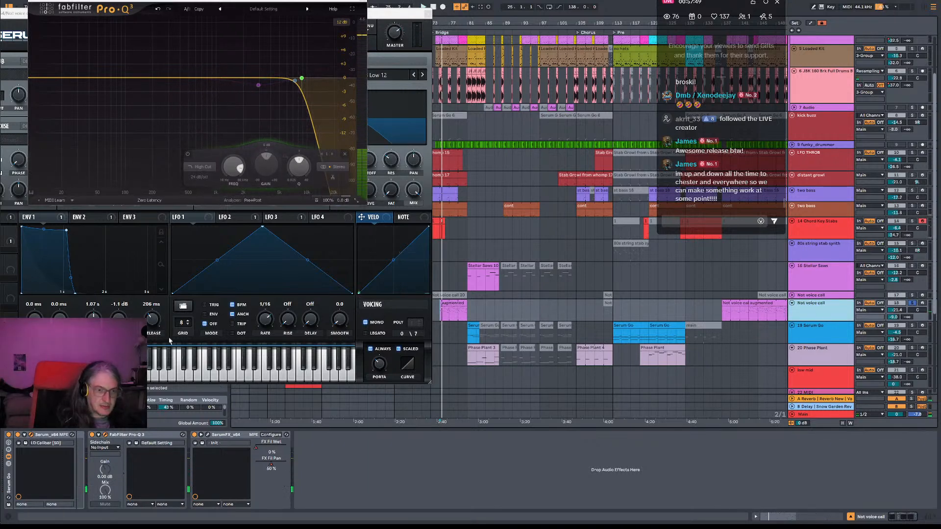
click(411, 28)
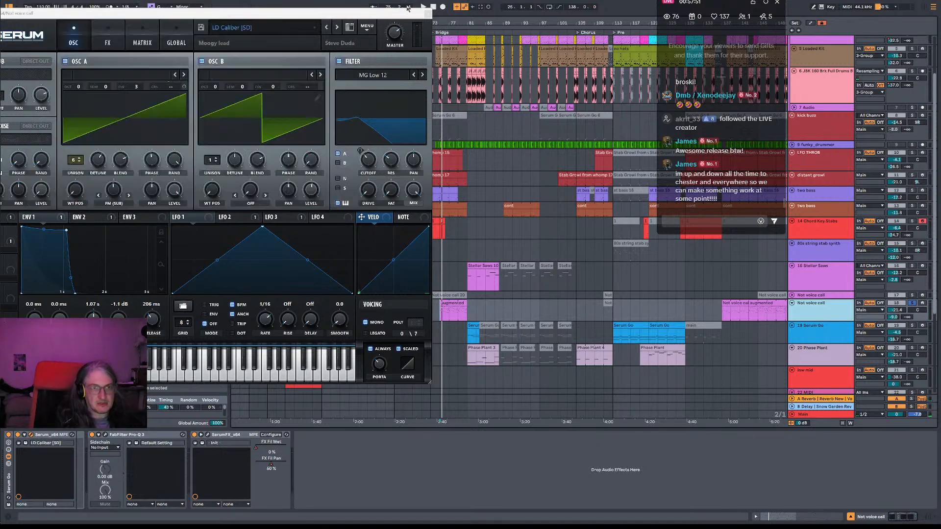
Play the soloed part and briefly bypass Serum's filter and oscillator A in turn to compare the sound.
key(space)
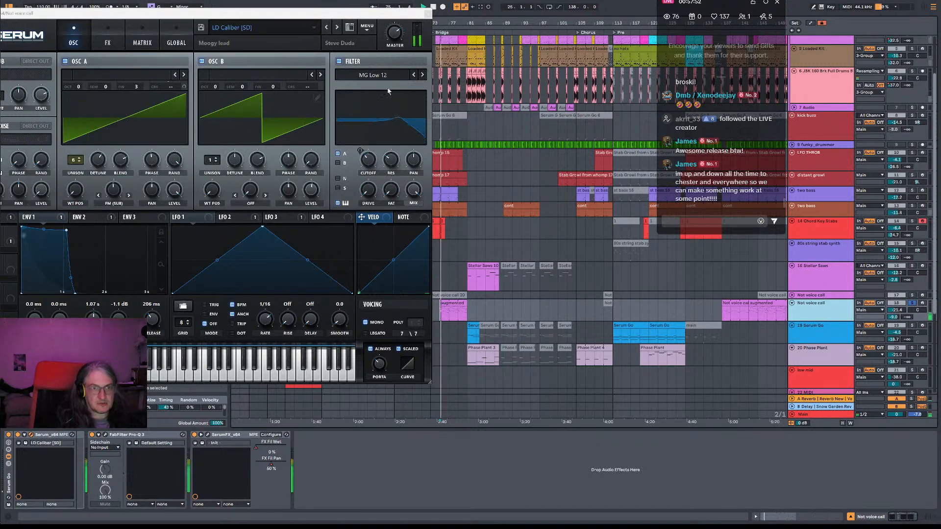
click(338, 61)
click(339, 61)
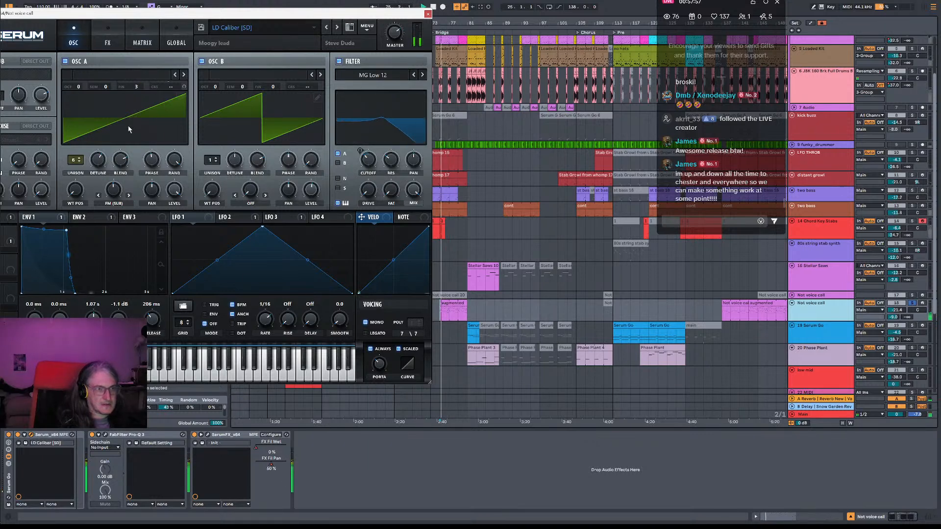
click(66, 62)
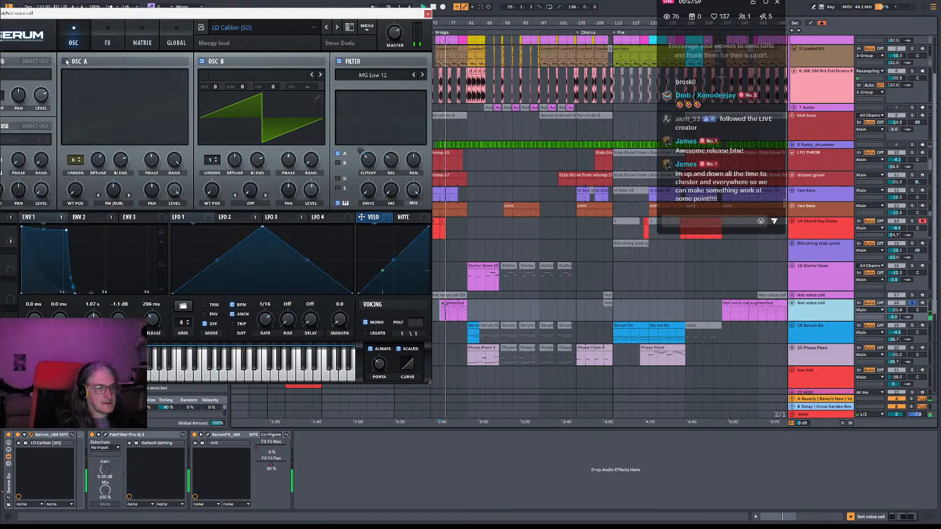
click(65, 61)
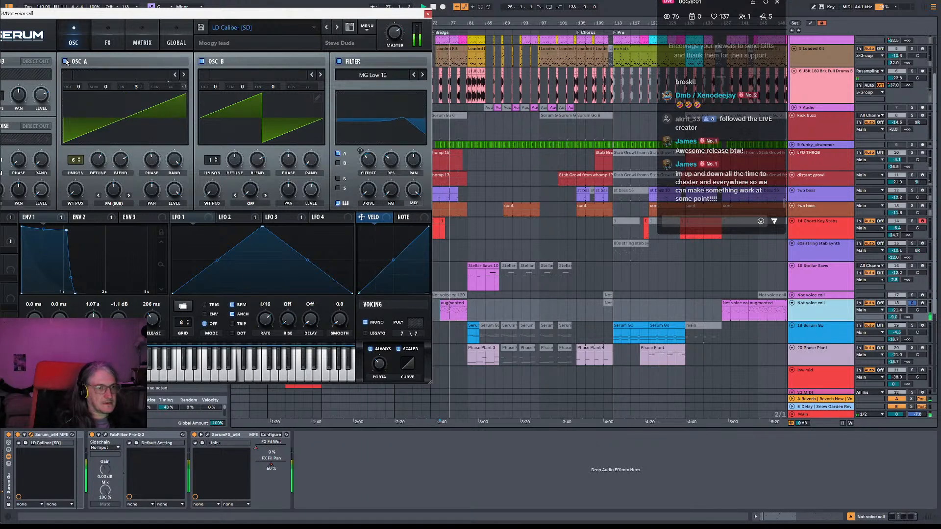
Show Serum's effects page, stop playback and switch the chorus off and back on.
click(102, 43)
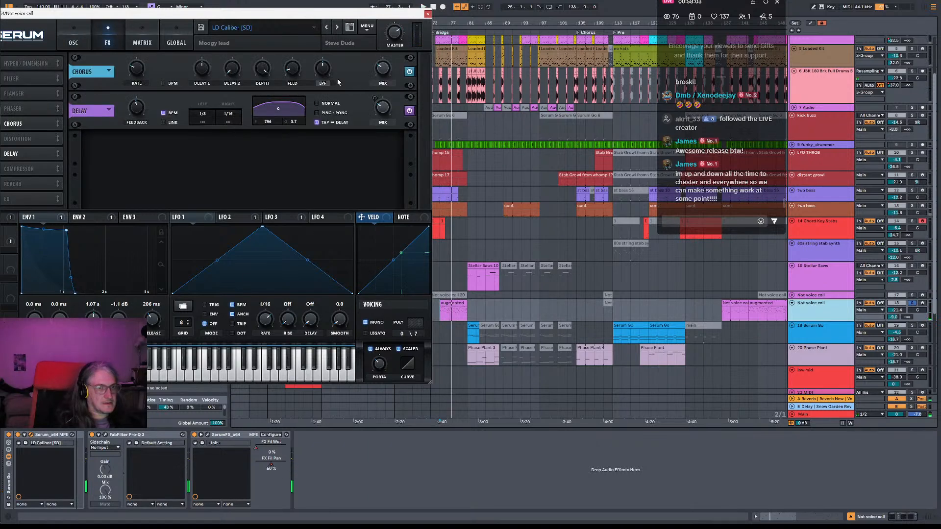
key(space)
click(409, 72)
click(409, 71)
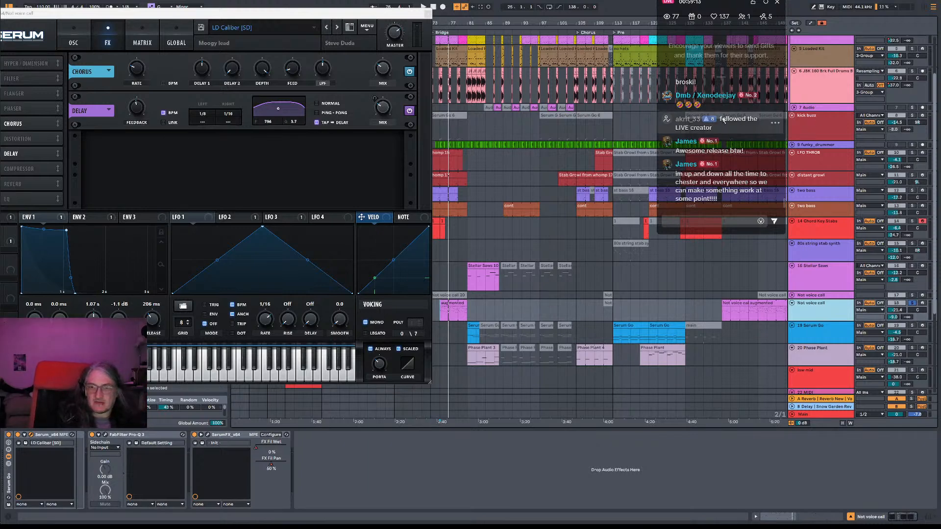
double_click(719, 223)
key(BackSpace)
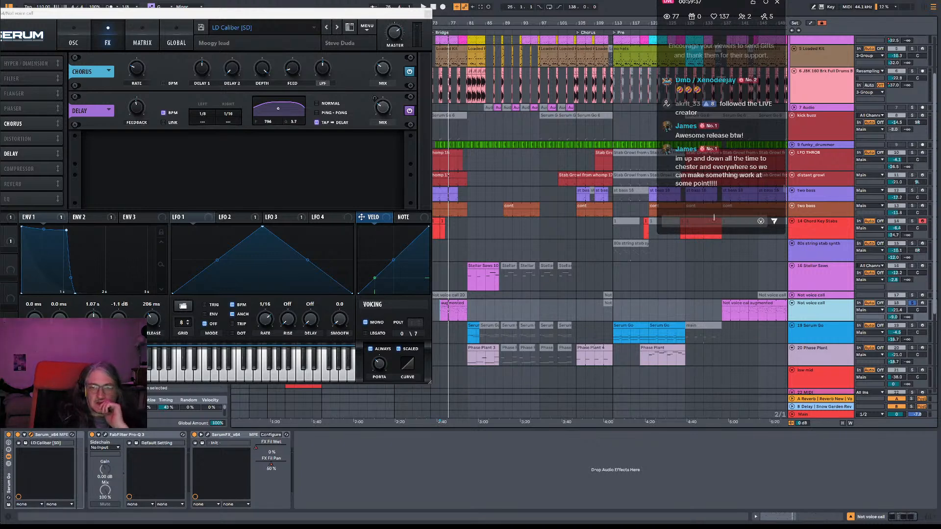
Bring Serum's macros into view, assign the second macro to the filter cutoff, and route oscillator B through the filter.
key(space)
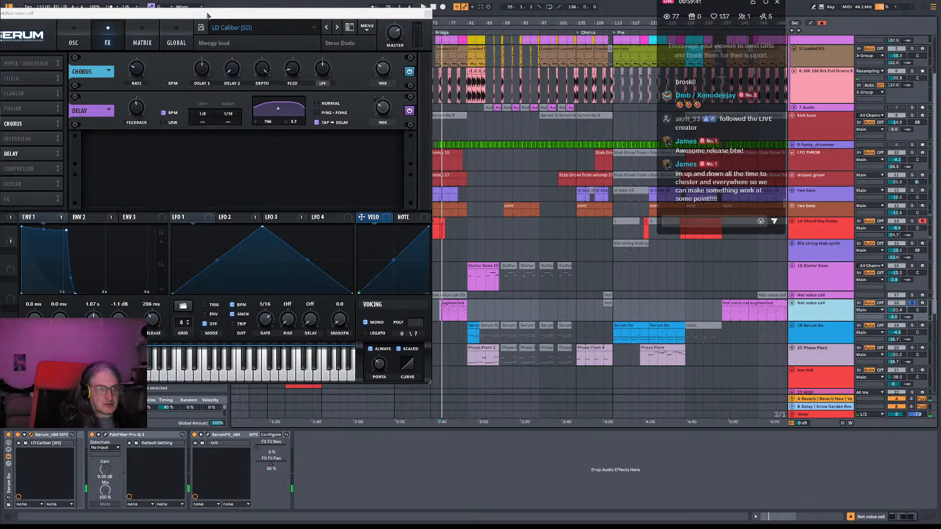
drag(209, 16, 319, 19)
click(184, 44)
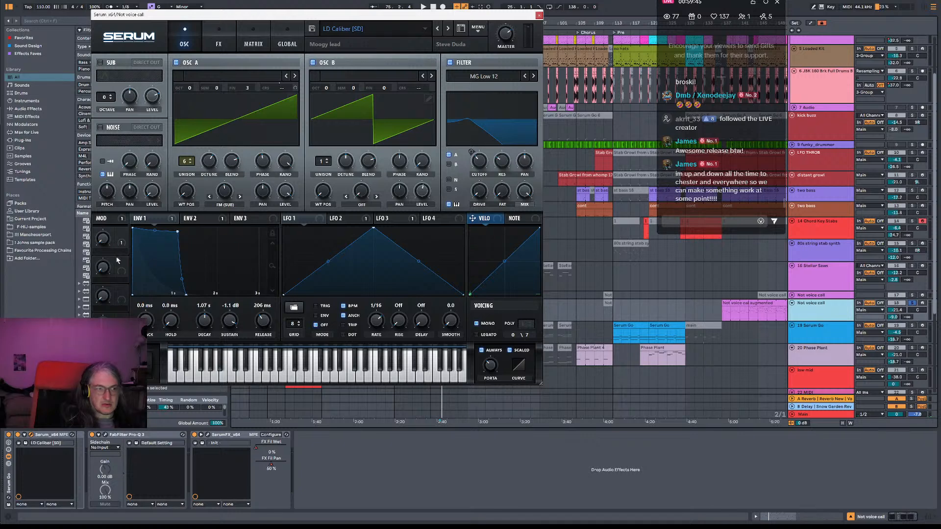
drag(122, 270, 437, 262)
key(space)
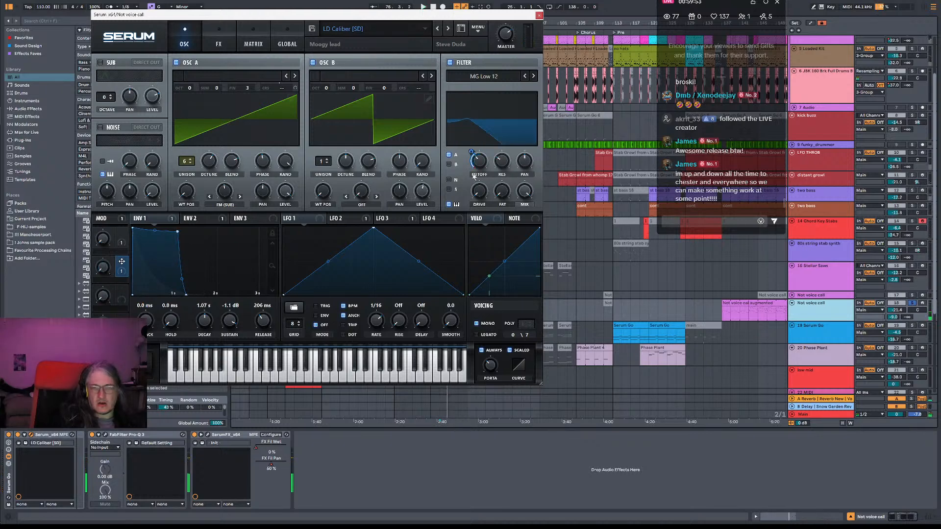
click(453, 166)
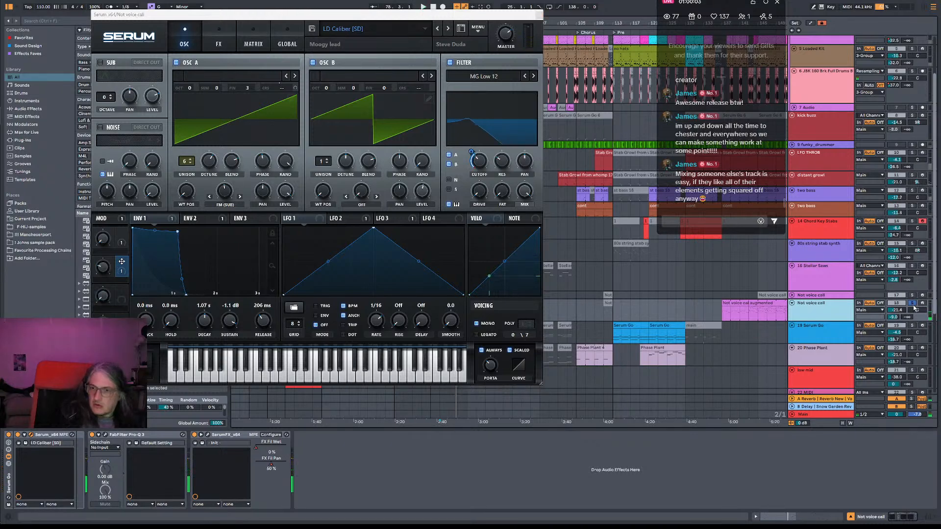
Unsolo the Not voice call track and check Serum's delay effect within the full mix.
click(666, 325)
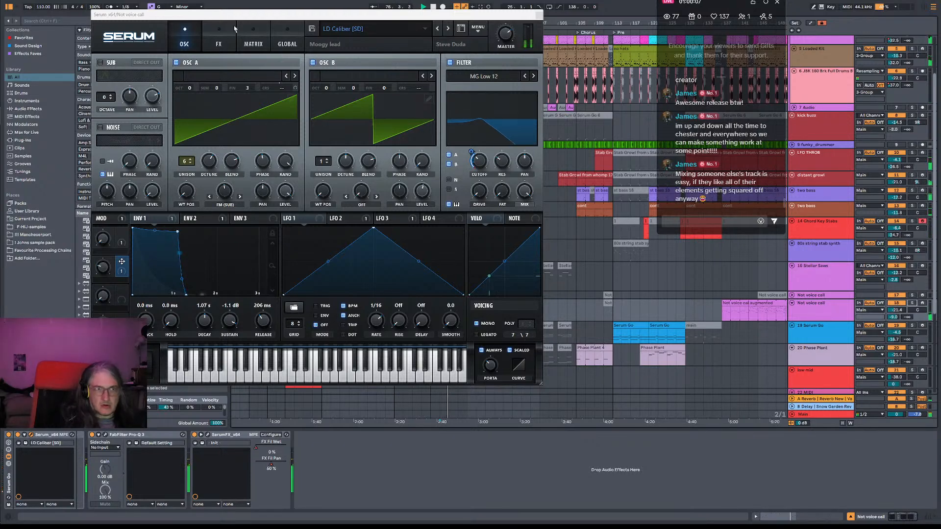
click(220, 33)
click(520, 113)
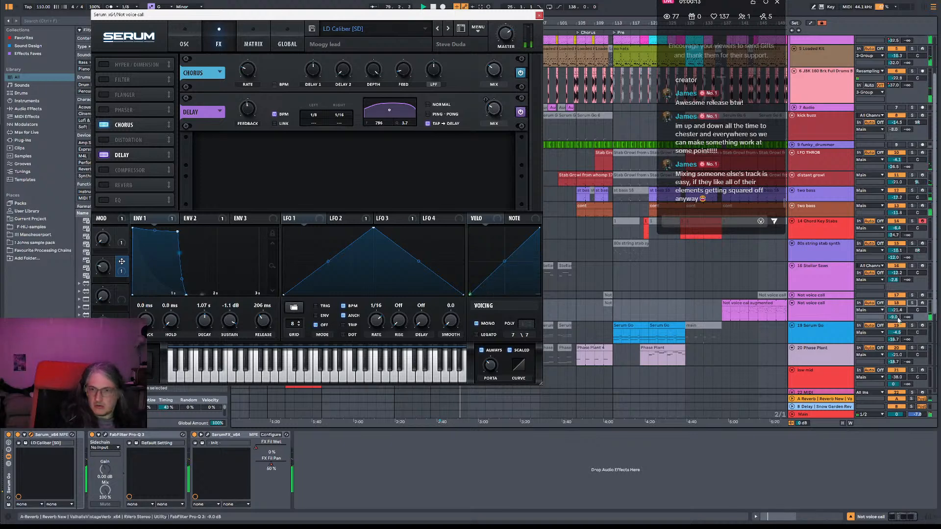
Audition the late Not voice call augmented clip from bar 143 in the full mix and select its track.
drag(629, 250, 599, 243)
key(space)
click(719, 309)
key(space)
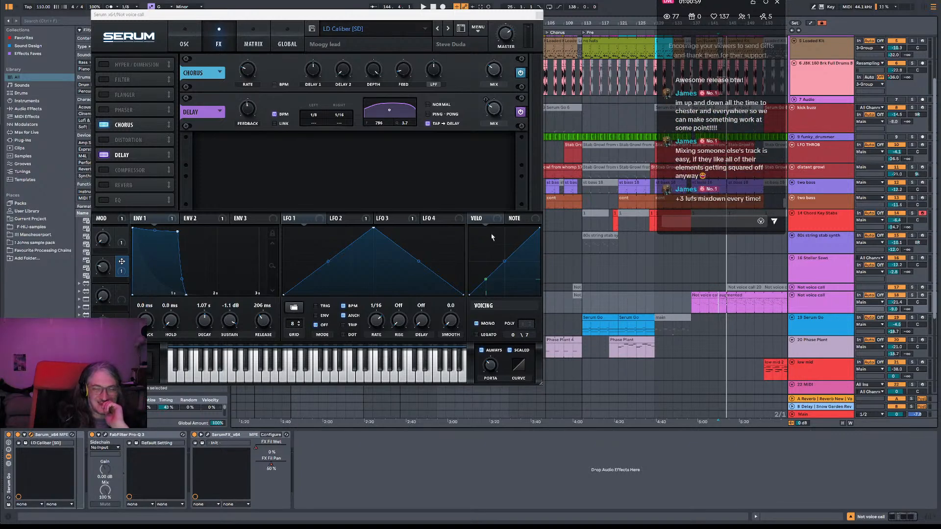
key(space)
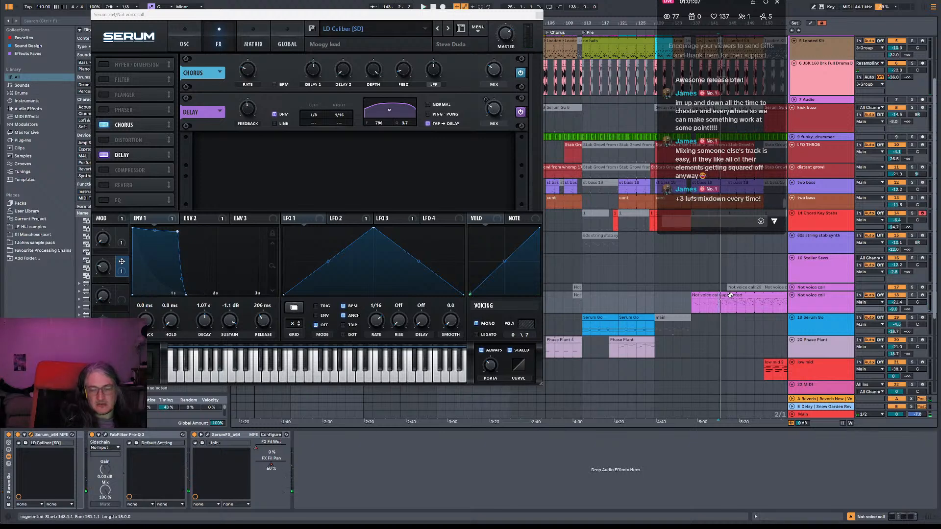
click(728, 316)
click(718, 309)
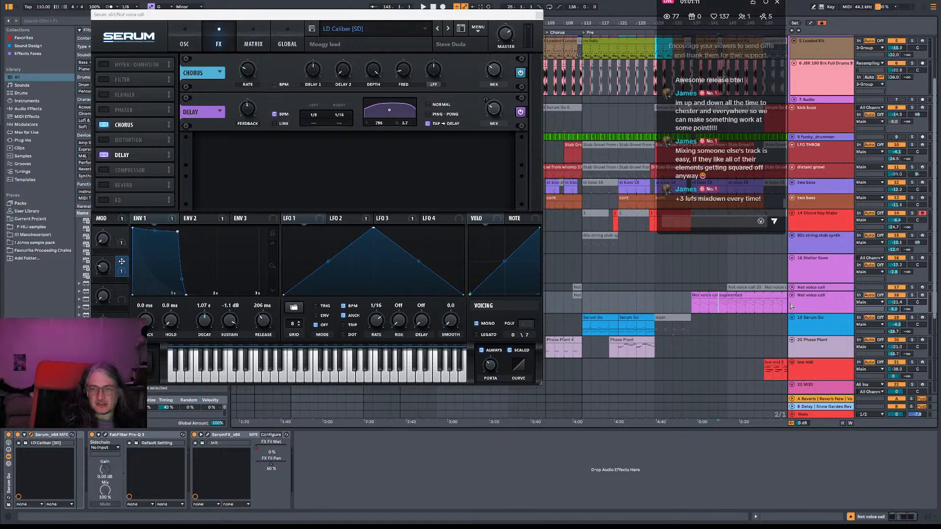
key(space)
click(816, 304)
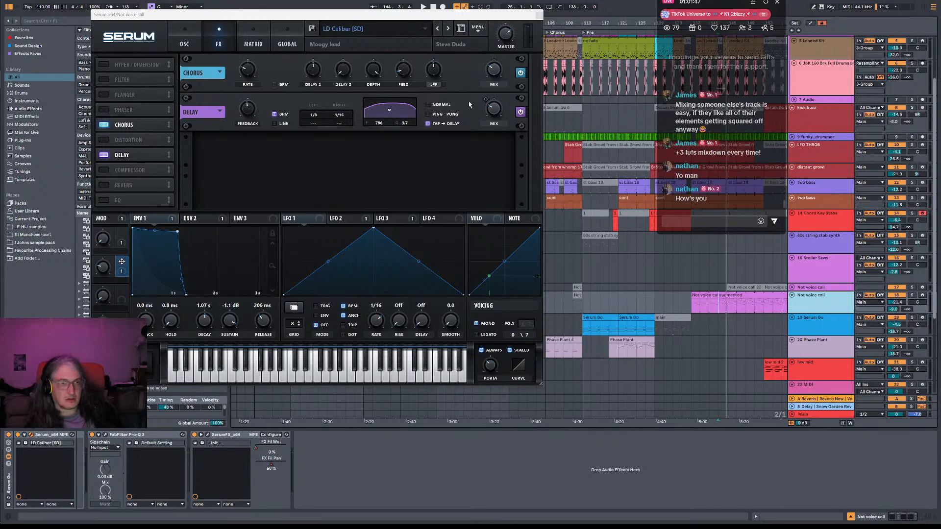
During playback, try Serum's filter on oscillator B only with the second macro adjusted, and finish with only oscillator A routed through it.
key(space)
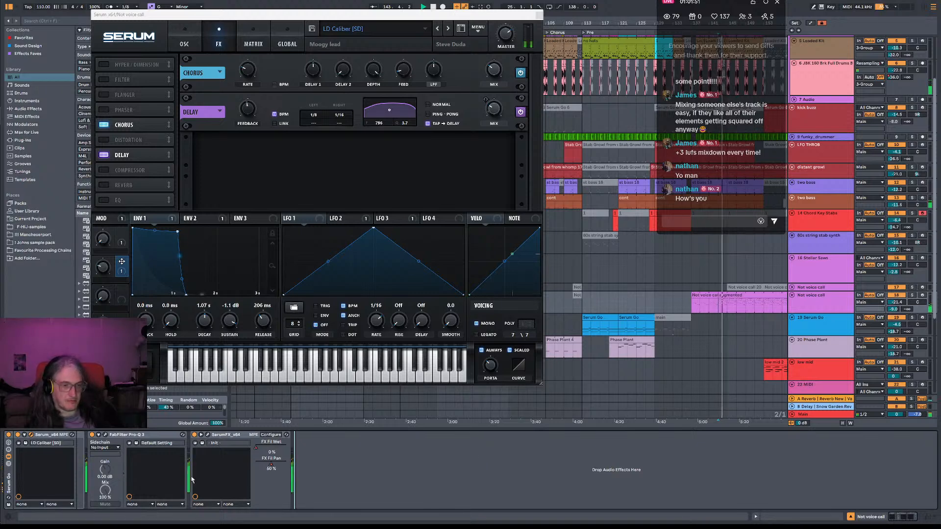
click(185, 44)
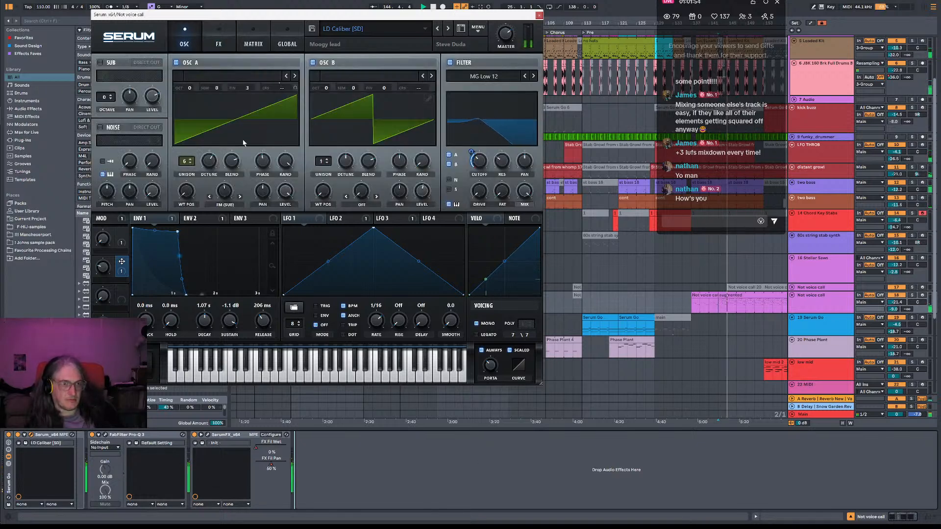
click(450, 155)
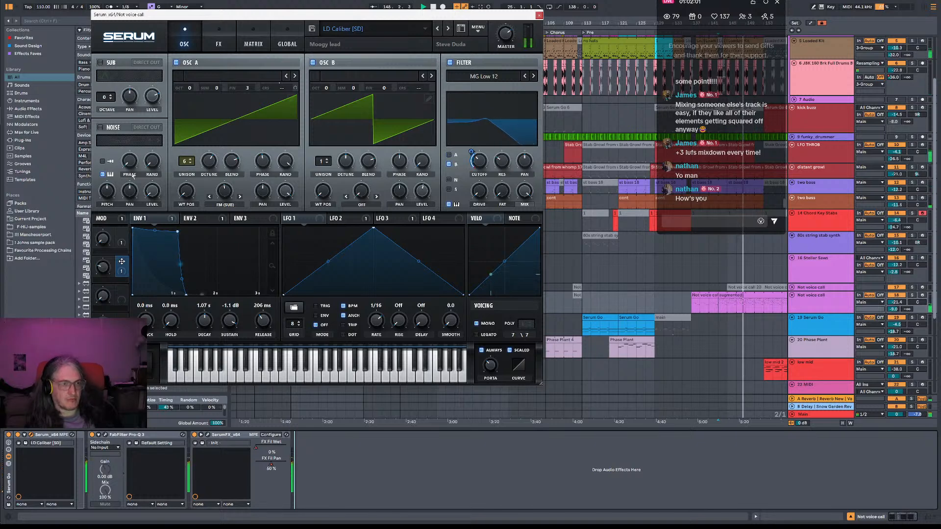
drag(103, 267, 104, 294)
click(449, 155)
click(448, 165)
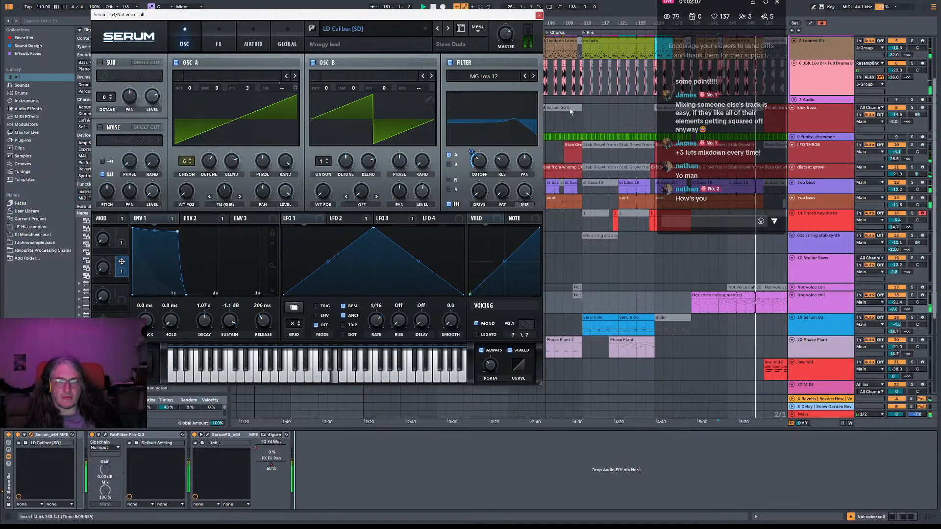
Close Serum and soften the high-cut band in the track's Pro-Q 3, moving it to about 11 kHz with a lower Q.
click(539, 16)
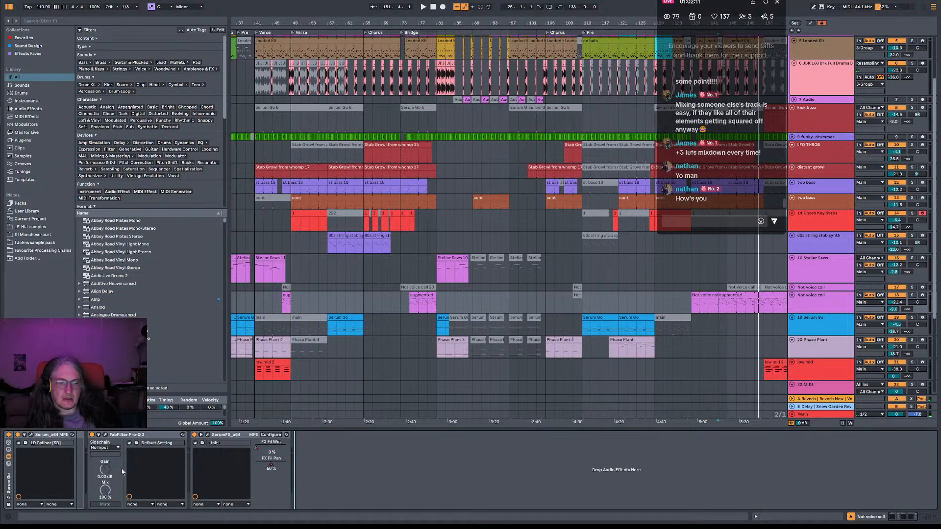
click(106, 435)
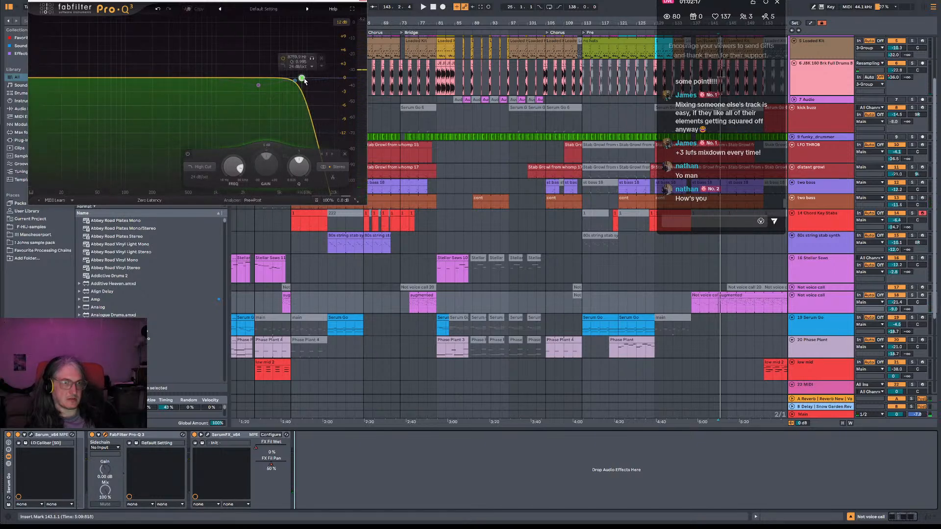
key(space)
drag(302, 78, 314, 143)
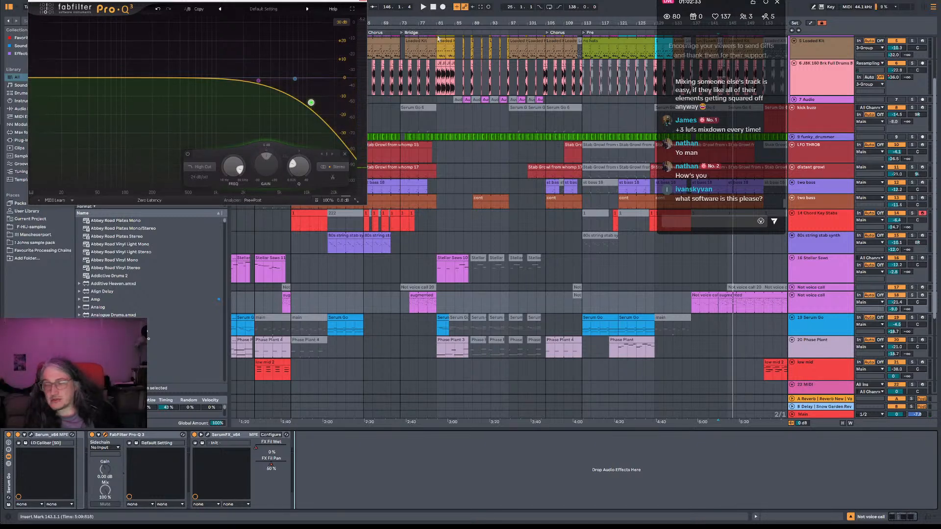
Move the Pro-Q 3 window fully into view and compare its A and B high-cut settings while playing from bar 143.
drag(155, 7, 239, 59)
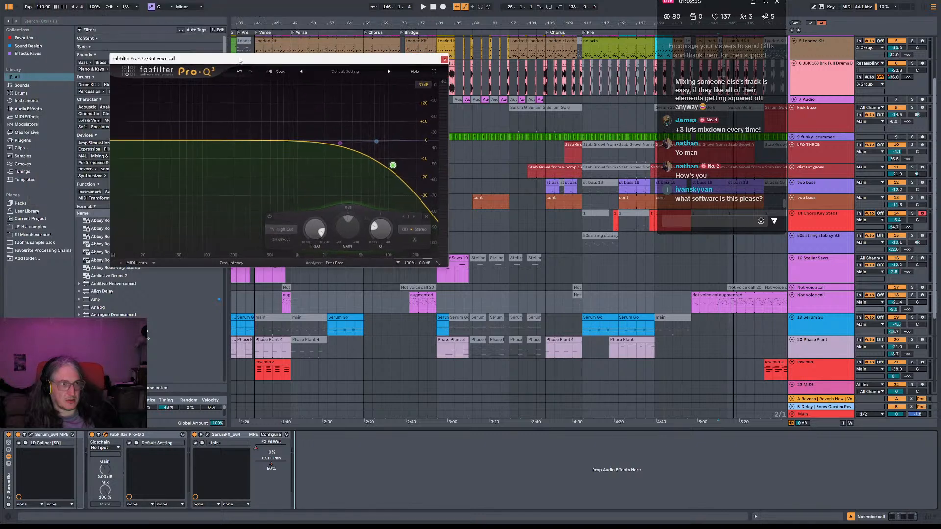
key(space)
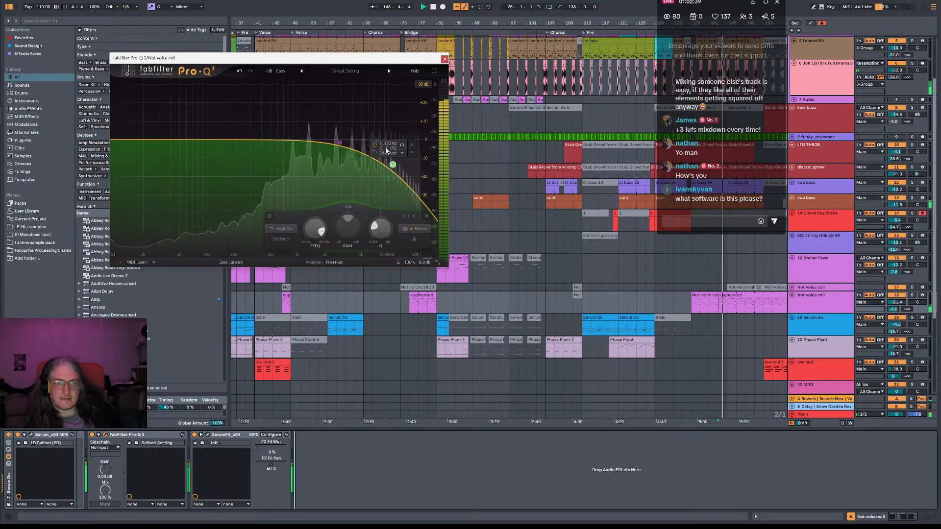
click(269, 71)
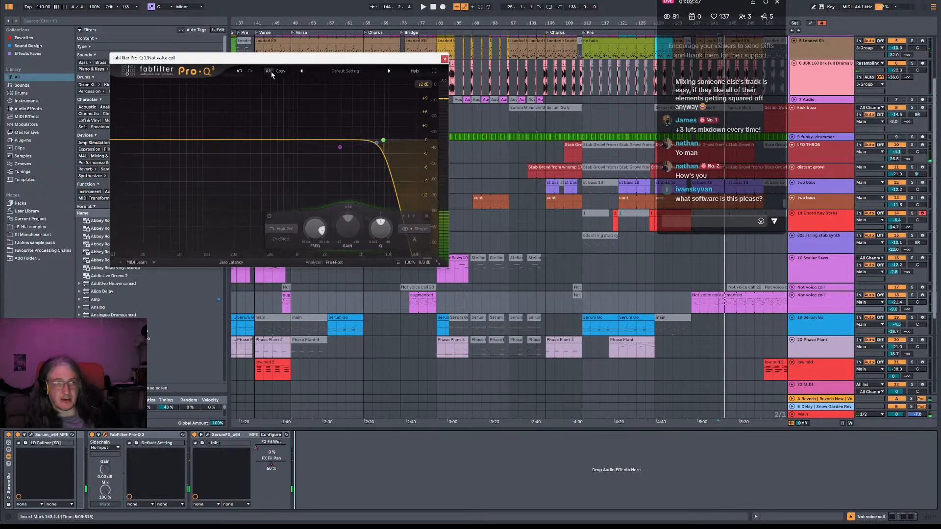
click(269, 71)
key(space)
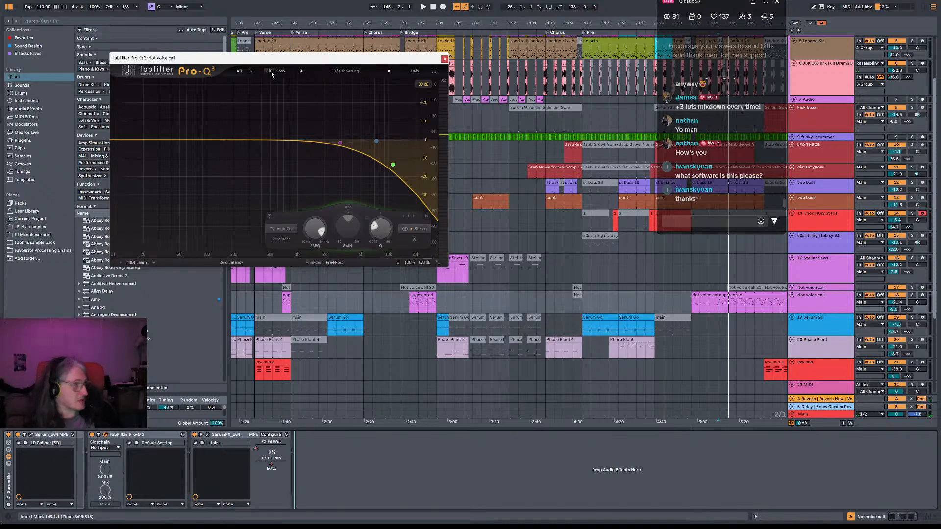
Replay short passages from bar 143 with the steep and gentle high-cut versions, ending on the gentle one.
key(space)
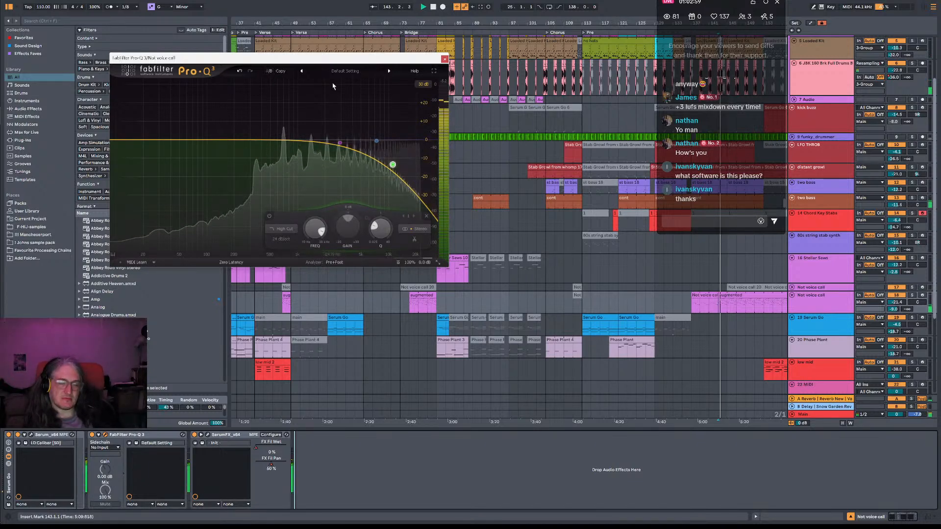
key(space)
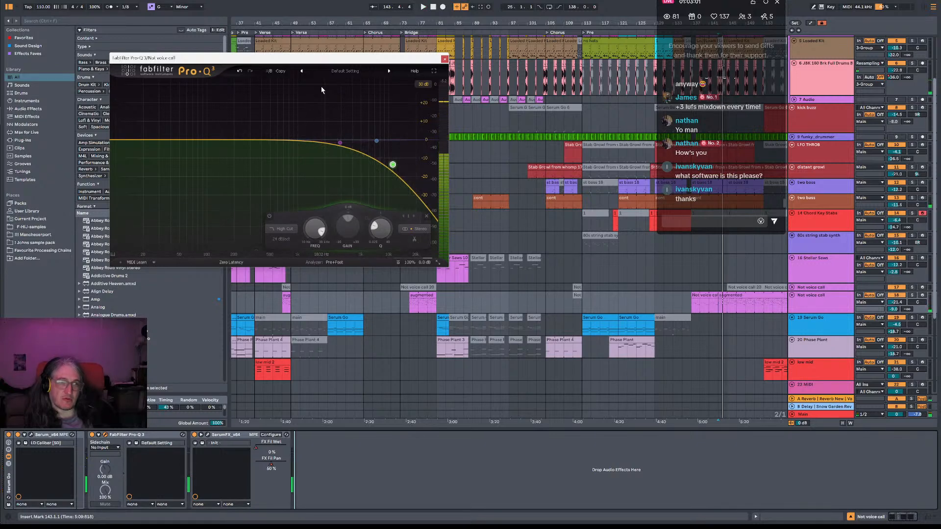
key(space)
key(space)
click(269, 71)
key(space)
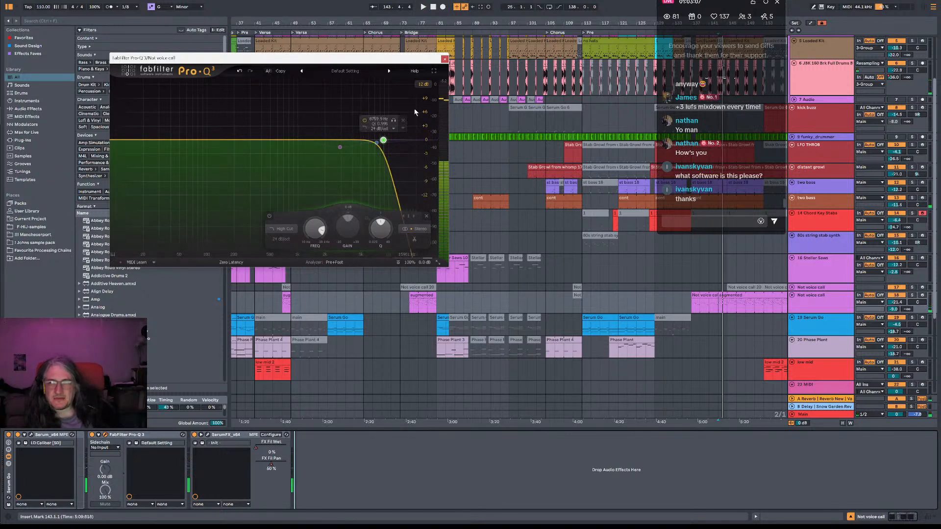
key(space)
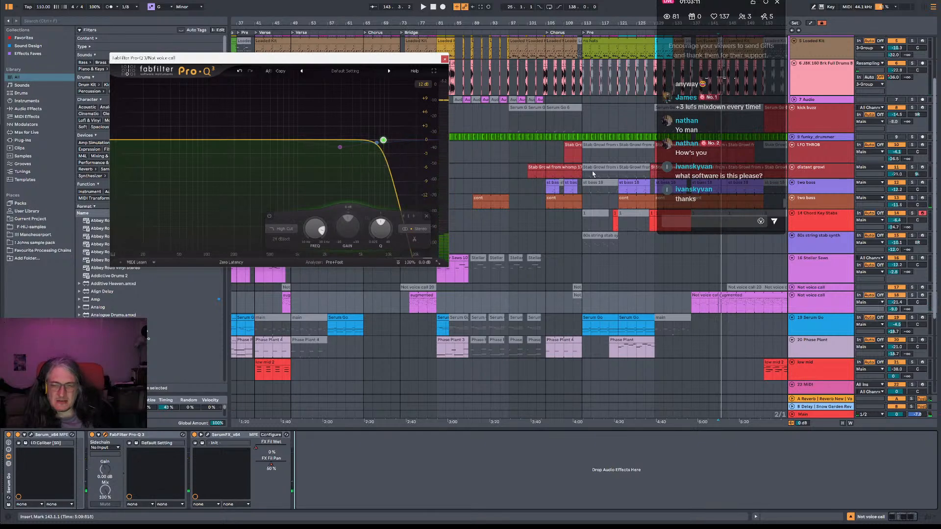
key(space)
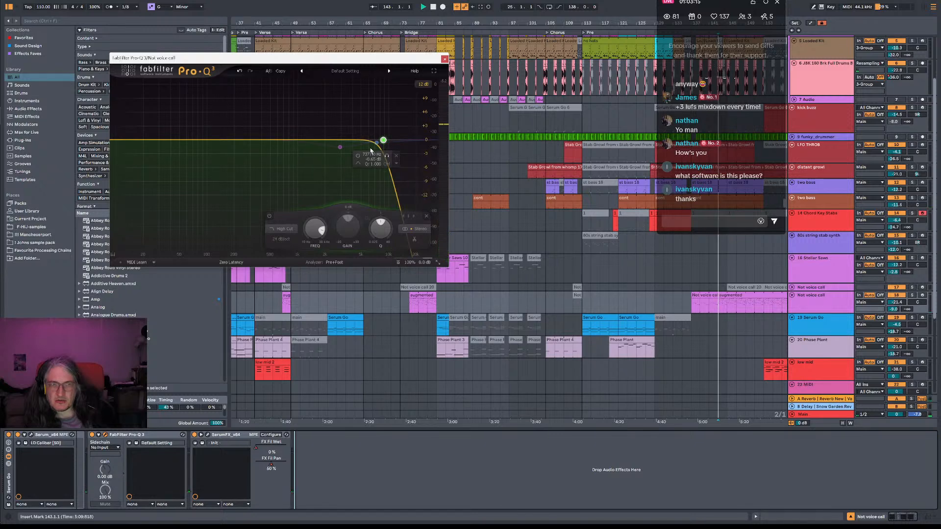
key(space)
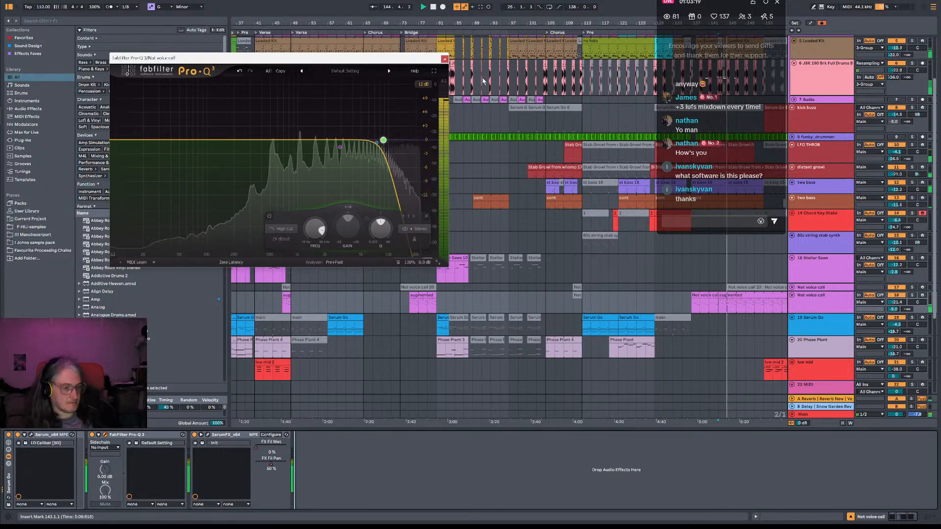
click(265, 75)
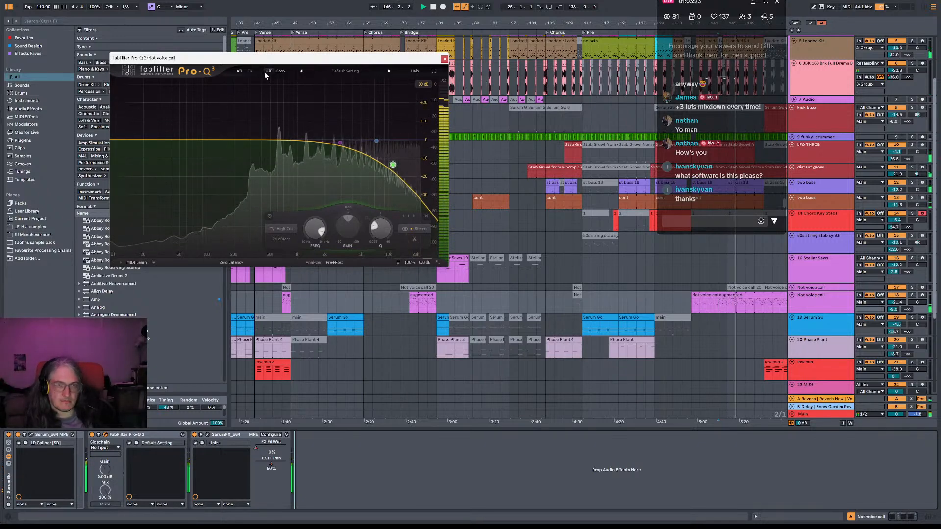
Stop playback and close the Pro-Q 3 window of the Not voice call track.
click(265, 74)
key(space)
click(445, 58)
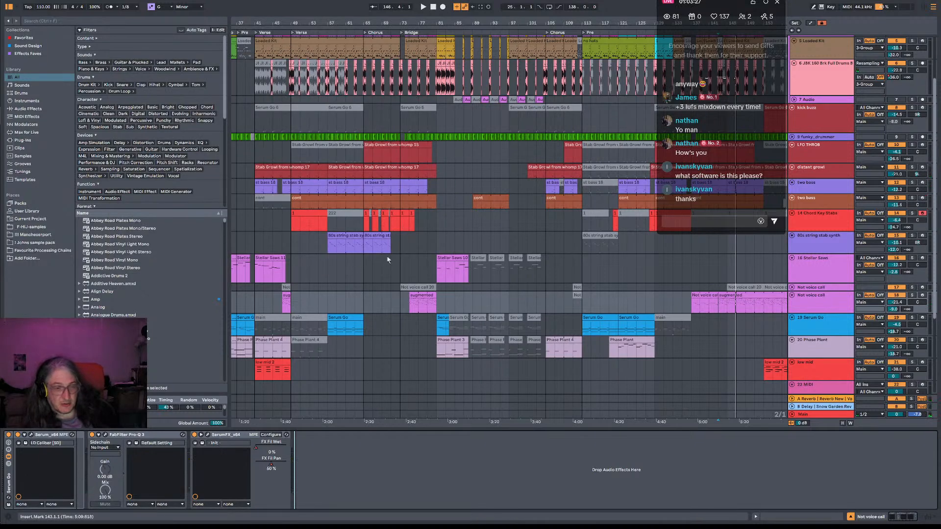
Play the arrangement from bar 37 and inspect the devices on the low mid and Stellar Saws tracks.
scroll(346, 280, left, 3)
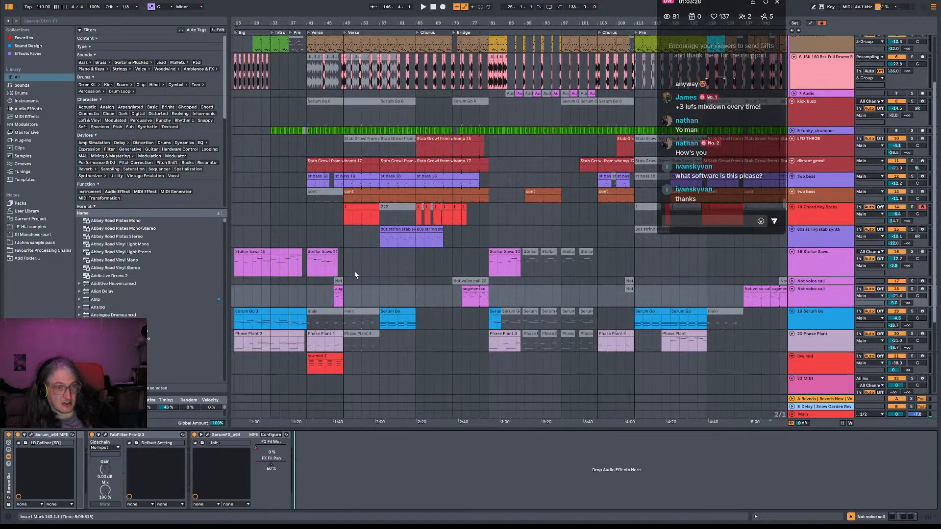
click(302, 275)
scroll(283, 269, left, 2)
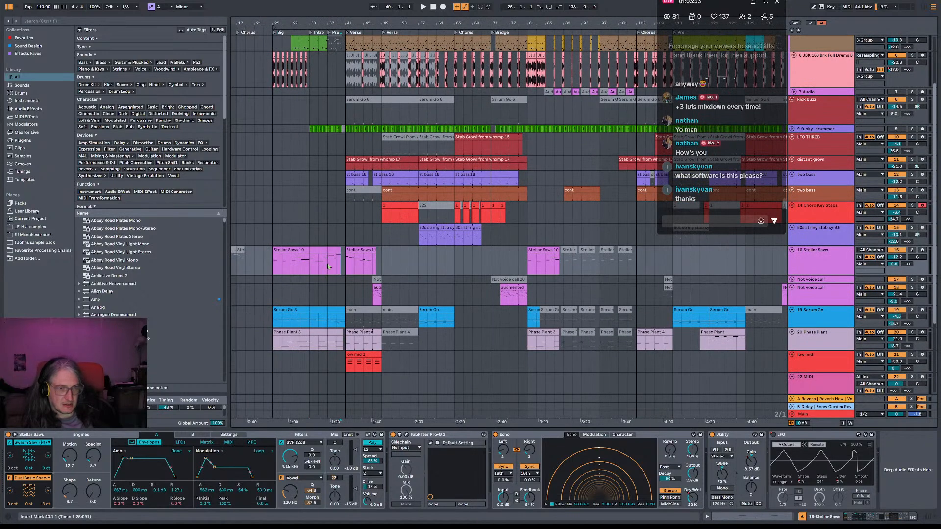
key(space)
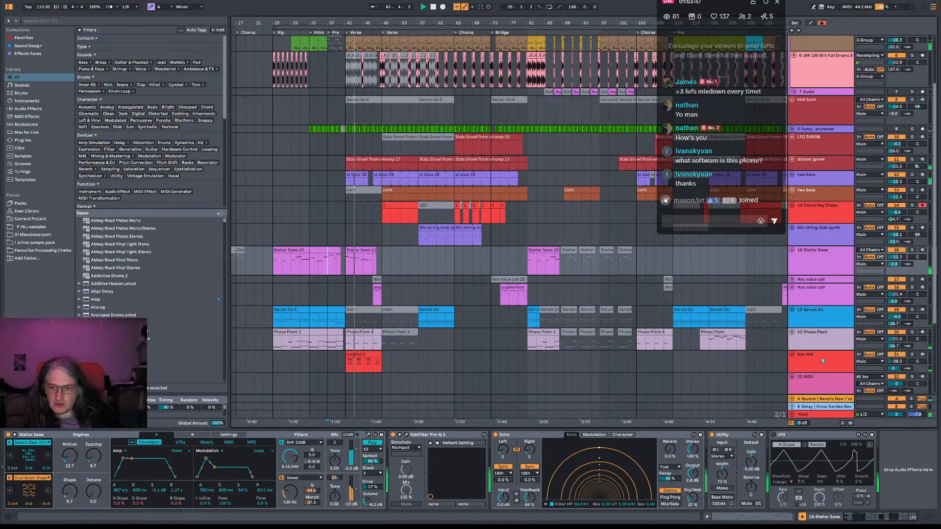
click(327, 361)
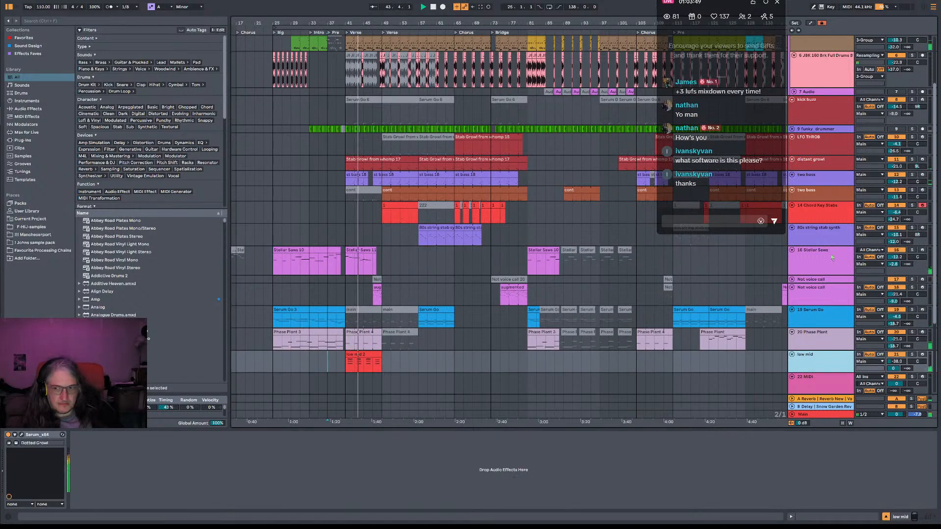
click(409, 265)
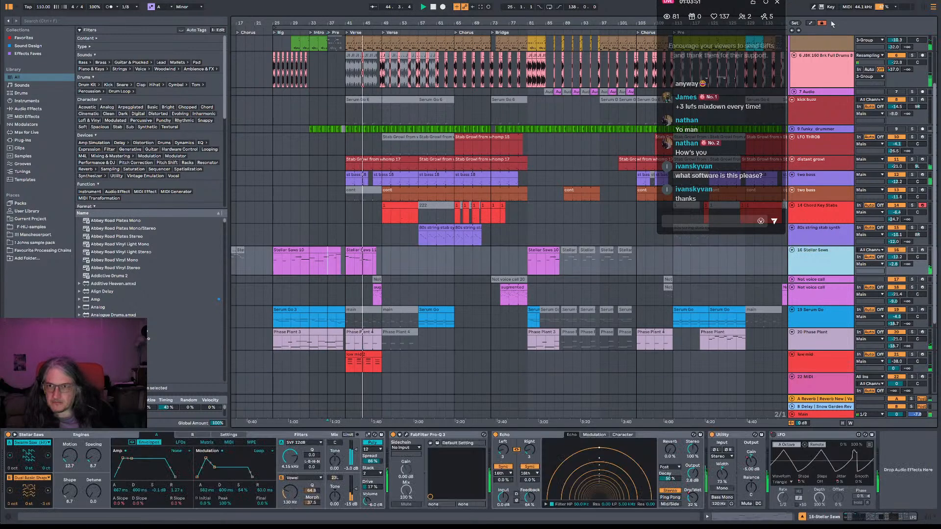
Show the automation lanes and slightly lower the Stellar Saws Utility gain envelope from the verse at bar 41 to the bridge.
key(a)
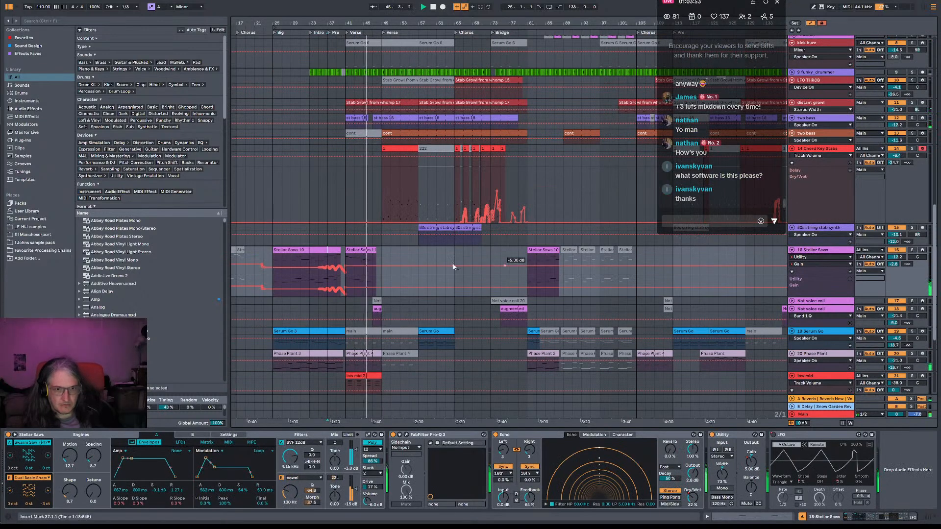
drag(408, 270, 409, 271)
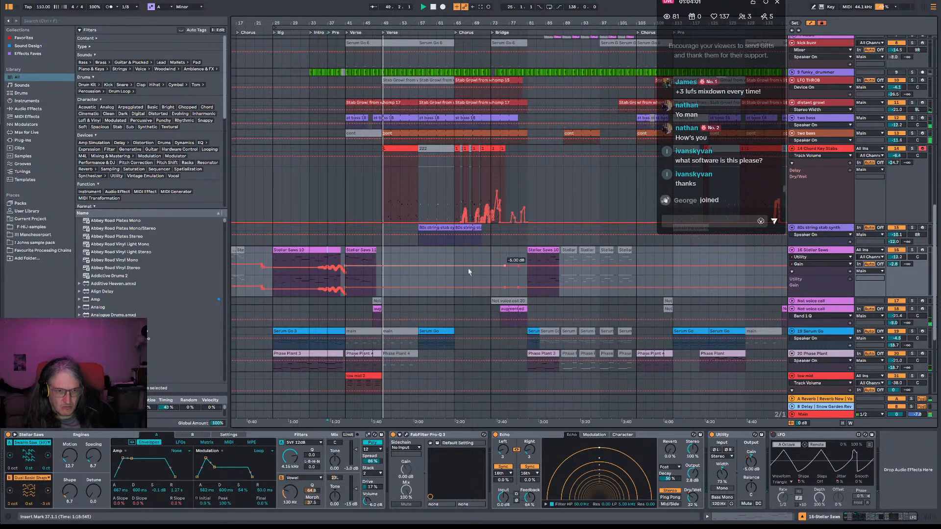
drag(469, 271, 436, 270)
click(344, 259)
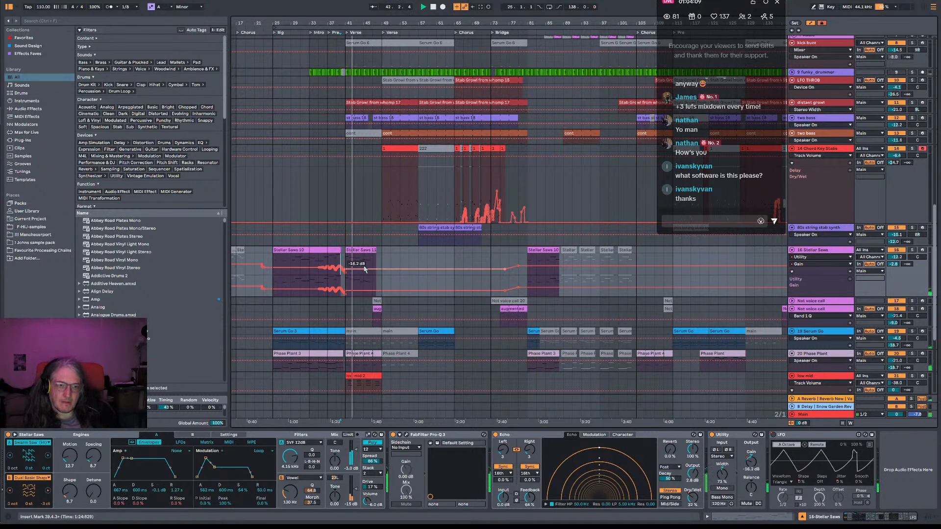
drag(364, 269, 364, 266)
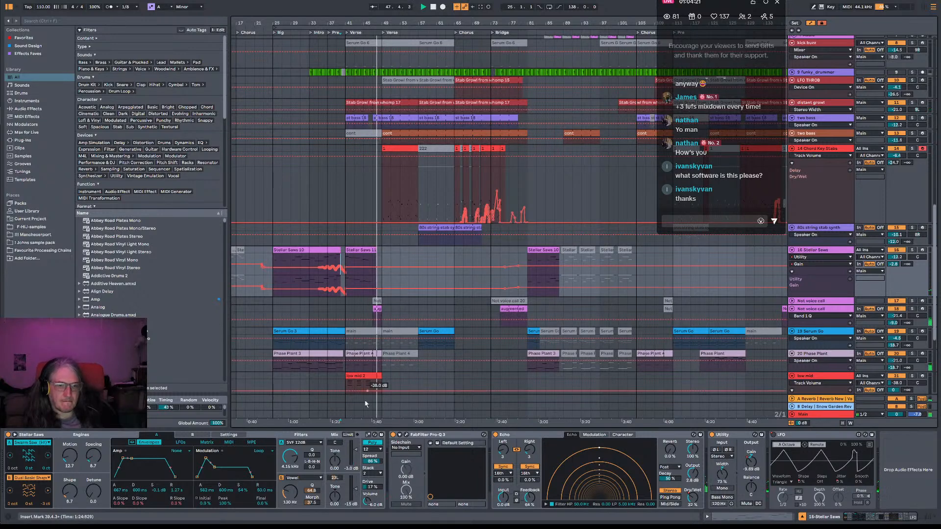
Shorten the Phase Plant 4 clip at bar 41 to end at bar 47 and replay from bar 37.
click(364, 367)
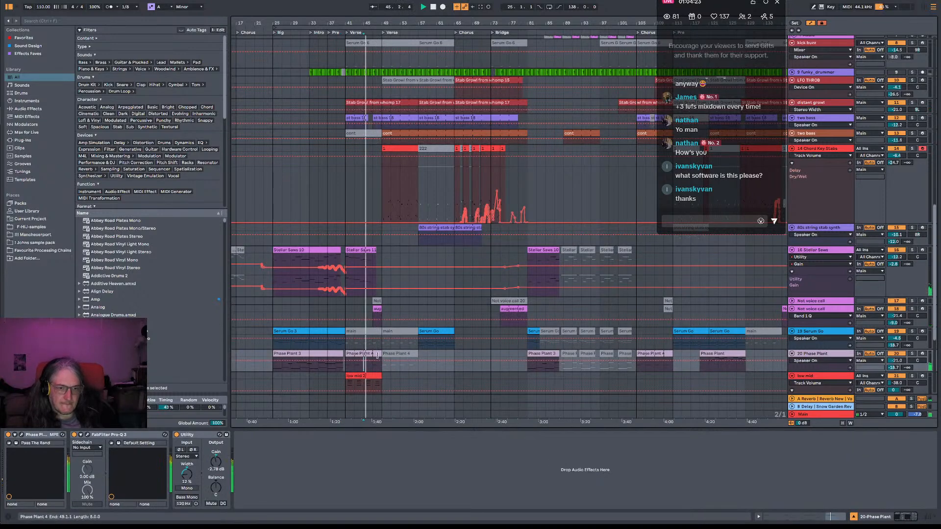
click(374, 365)
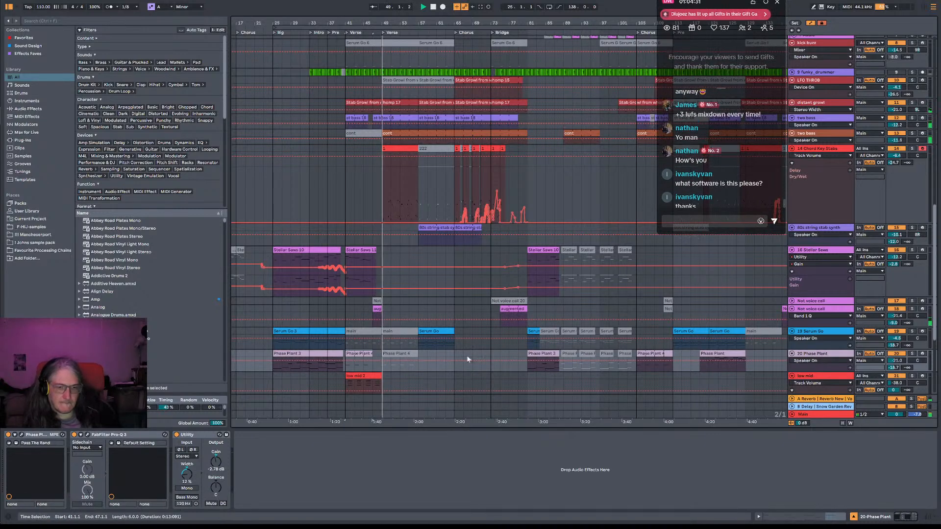
click(324, 199)
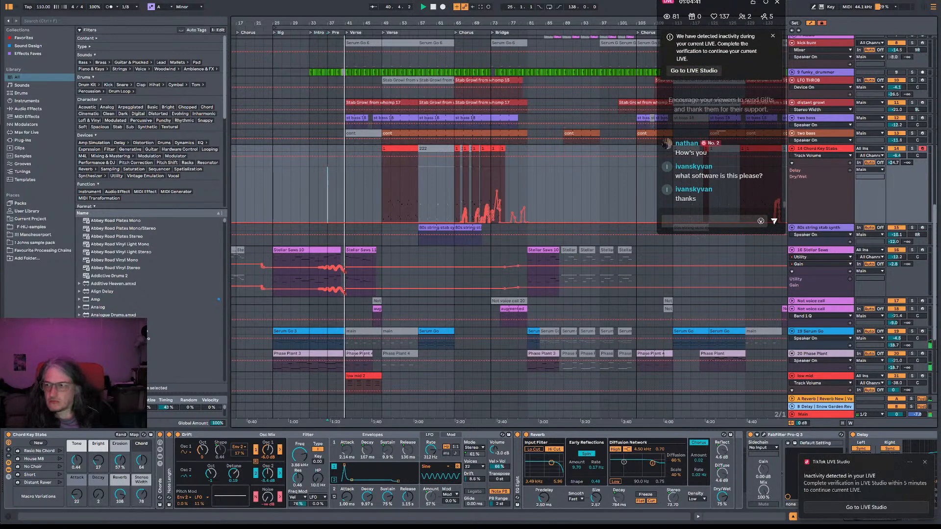
Open LIVE Studio from the stream inactivity notification.
click(850, 507)
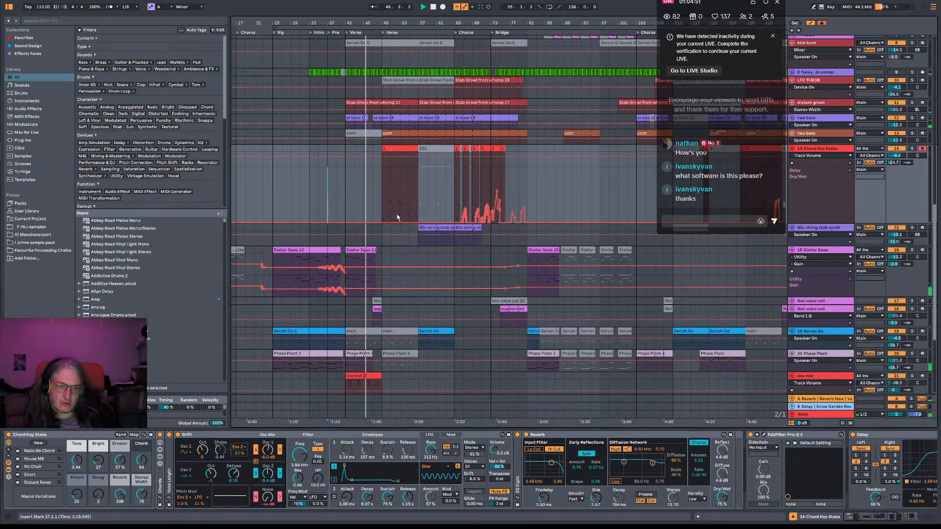
In the Stellar Saws 11 clip, move the last D4, C#4 and C4 notes to 5.1.1, 5.4.1 and 6.3.1, shortening the final C4.
double_click(362, 252)
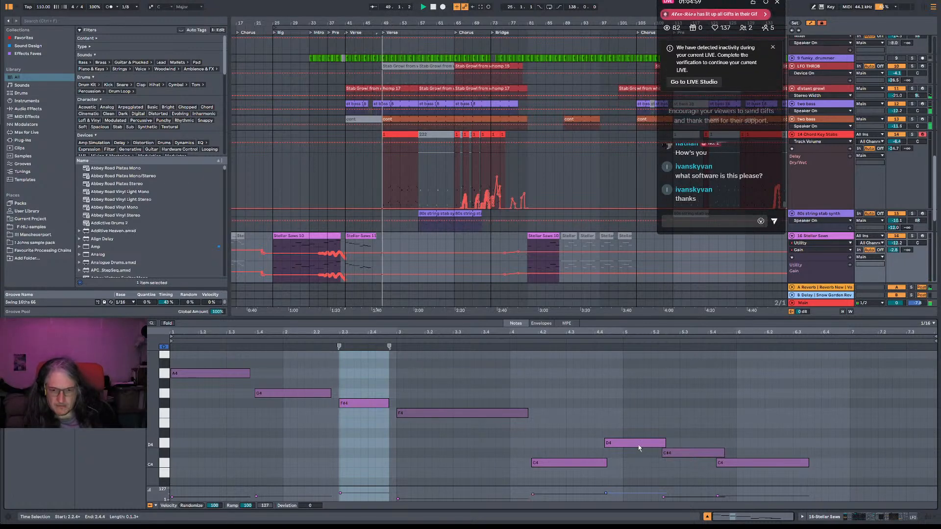
key(space)
drag(639, 447, 804, 462)
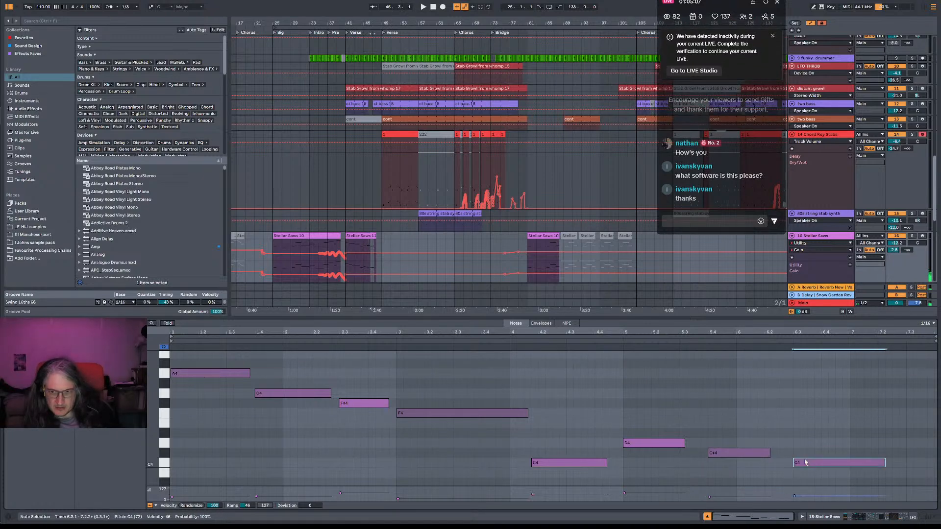
drag(884, 462, 842, 462)
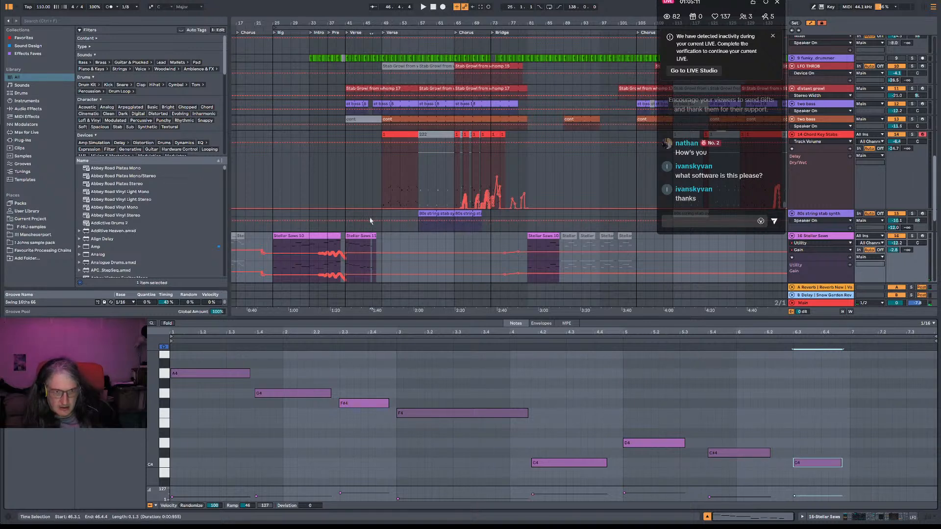
Play the Stellar Saws 11 clip while slightly lengthening its last D4 and C#4 notes and extending the final C4 to 7.3.4.
click(369, 249)
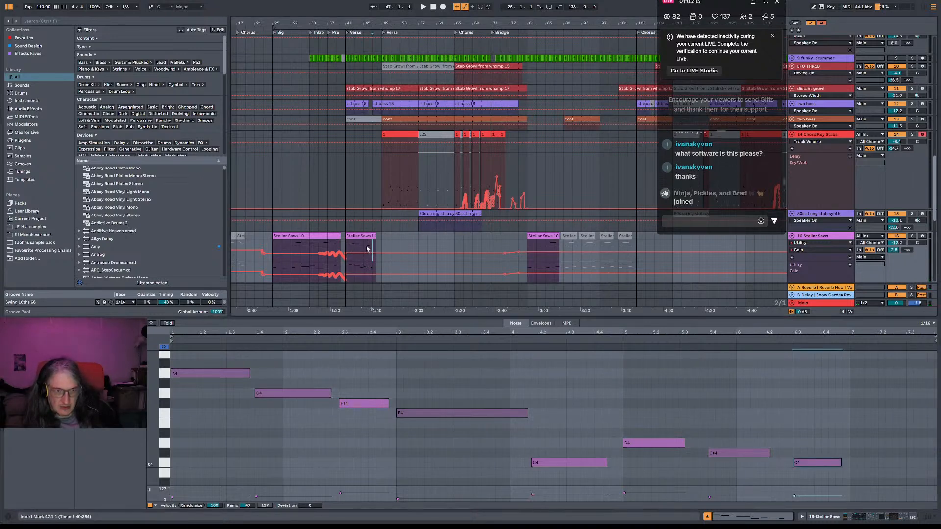
key(space)
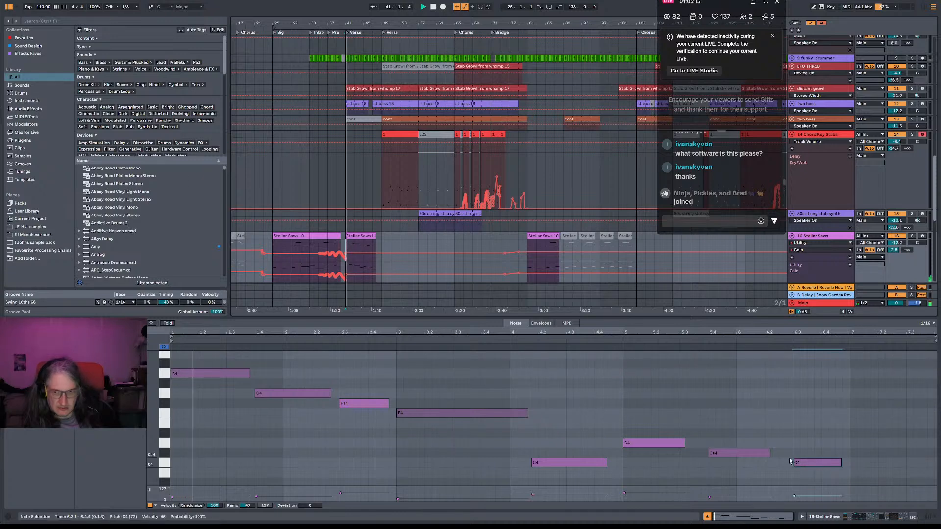
drag(685, 443, 693, 446)
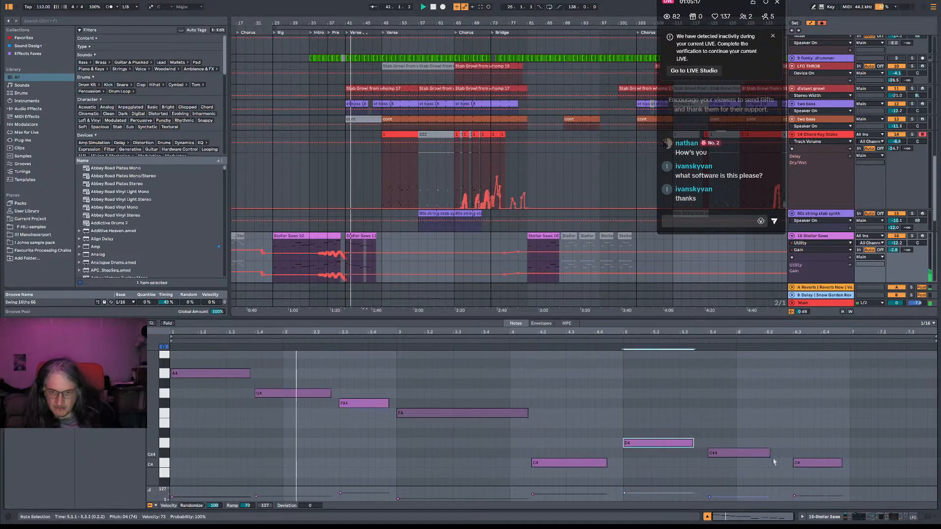
drag(770, 453, 784, 452)
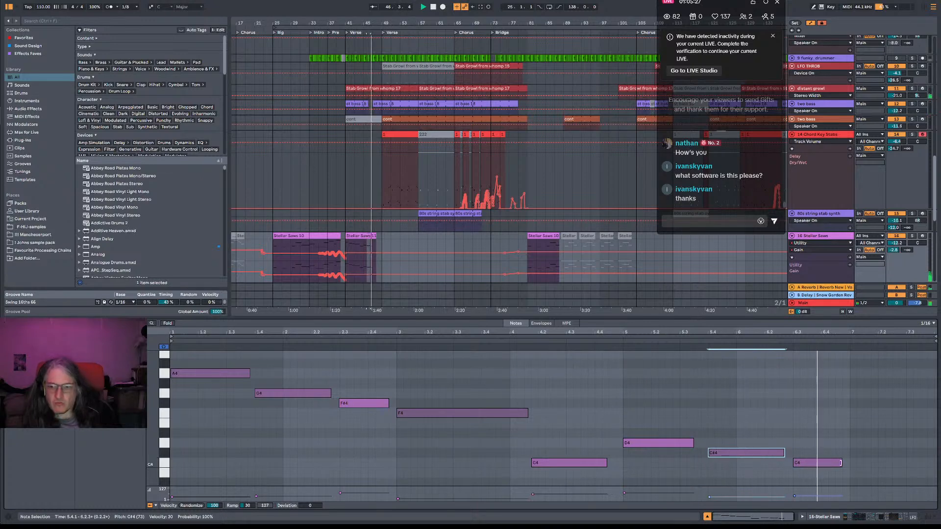
drag(841, 463, 927, 461)
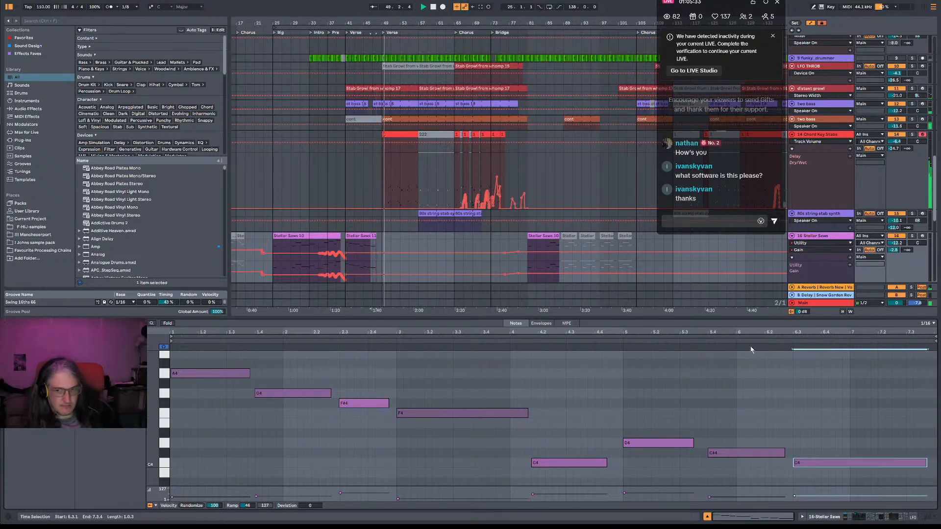
Set the playback start to bar 49 on the Chord Key Stabs track and dismiss the stream inactivity notification.
click(390, 238)
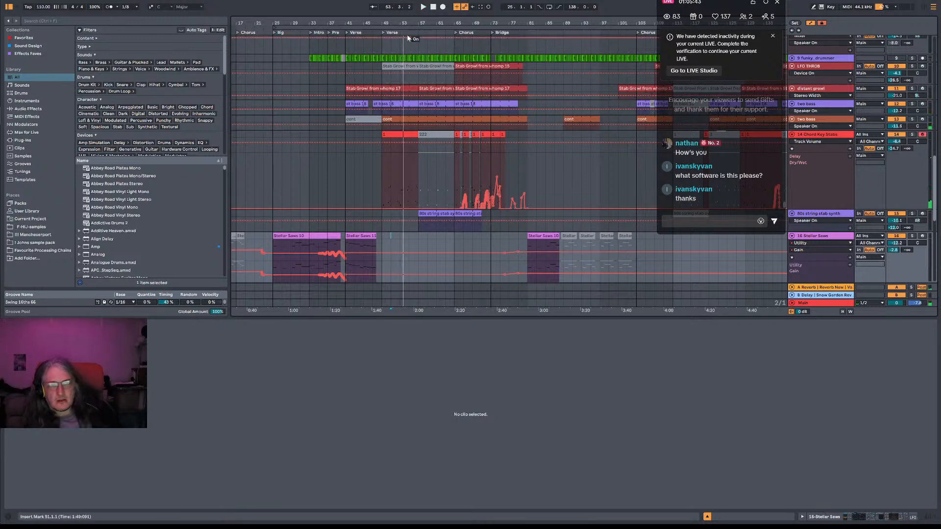
drag(405, 21, 409, 22)
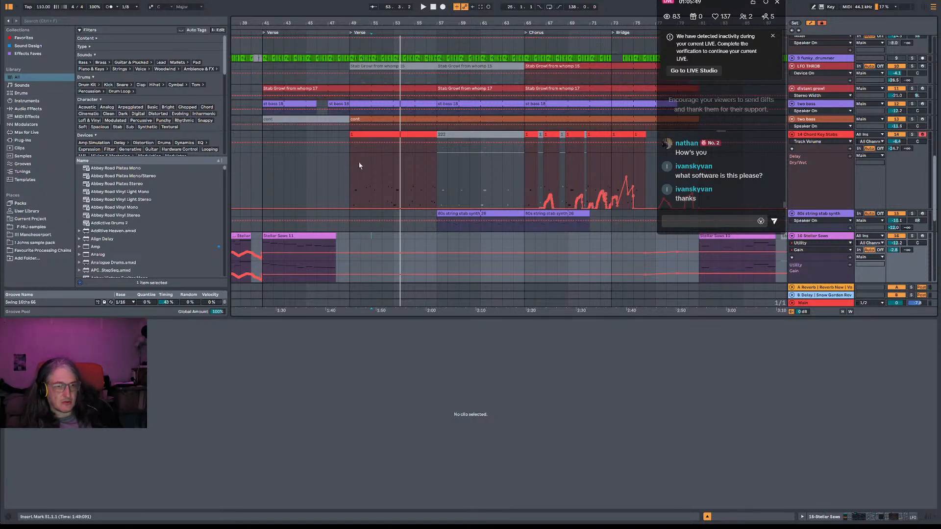
click(348, 170)
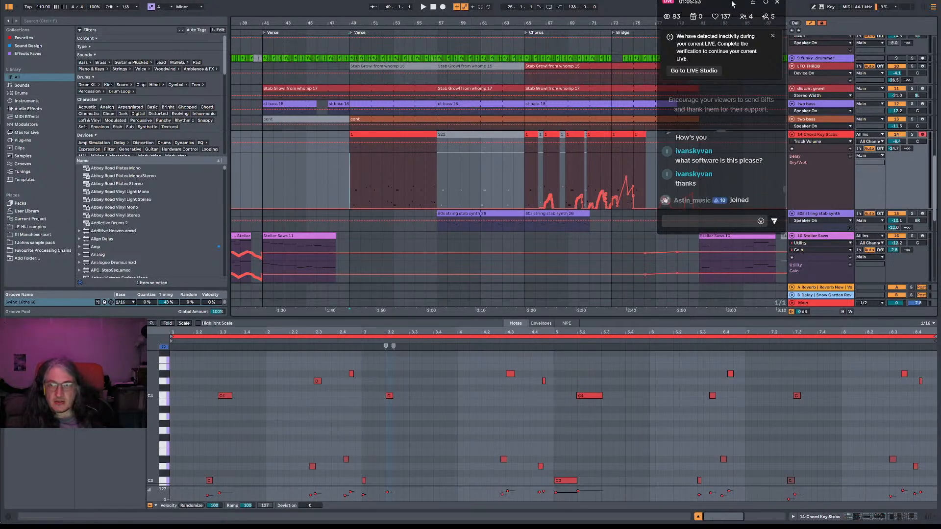
click(809, 23)
click(809, 23)
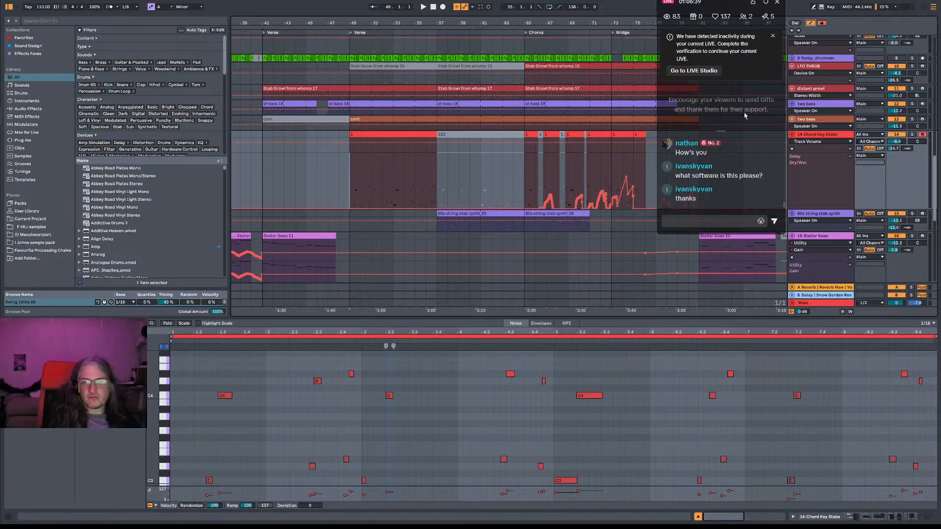
click(772, 38)
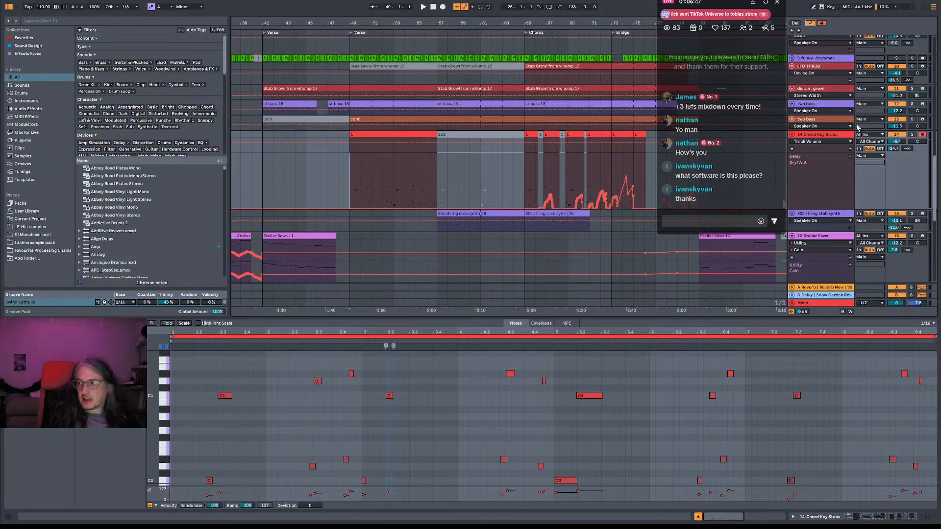
Listen to the second verse from bar 49 with the Chord Key Stabs part in view.
drag(361, 23, 356, 25)
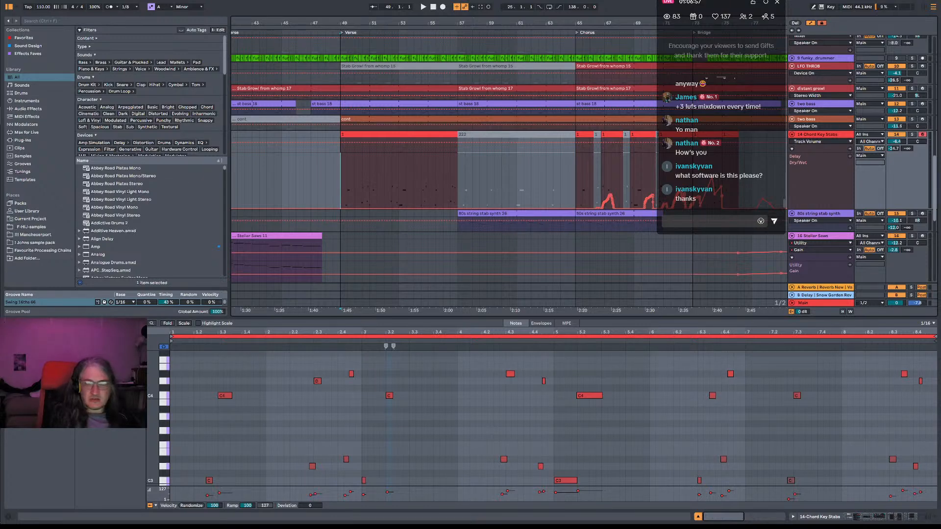
click(331, 194)
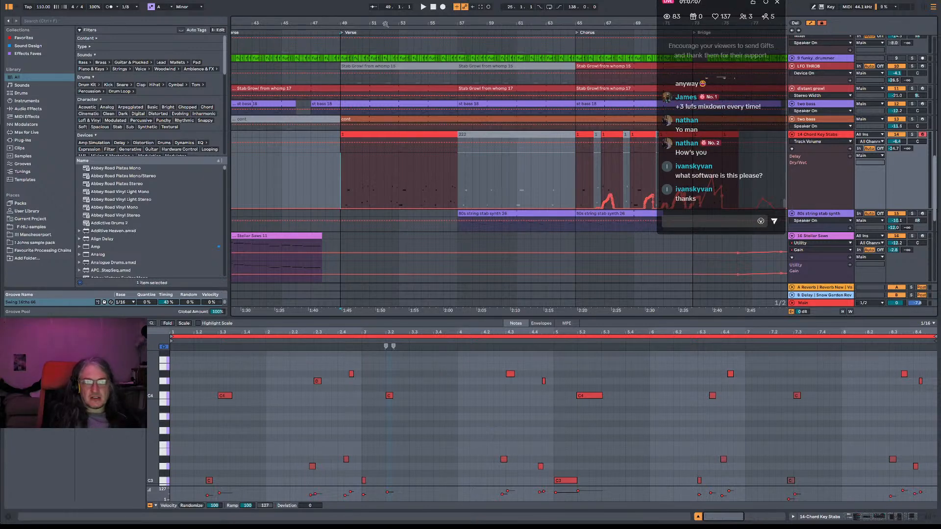
drag(385, 23, 382, 17)
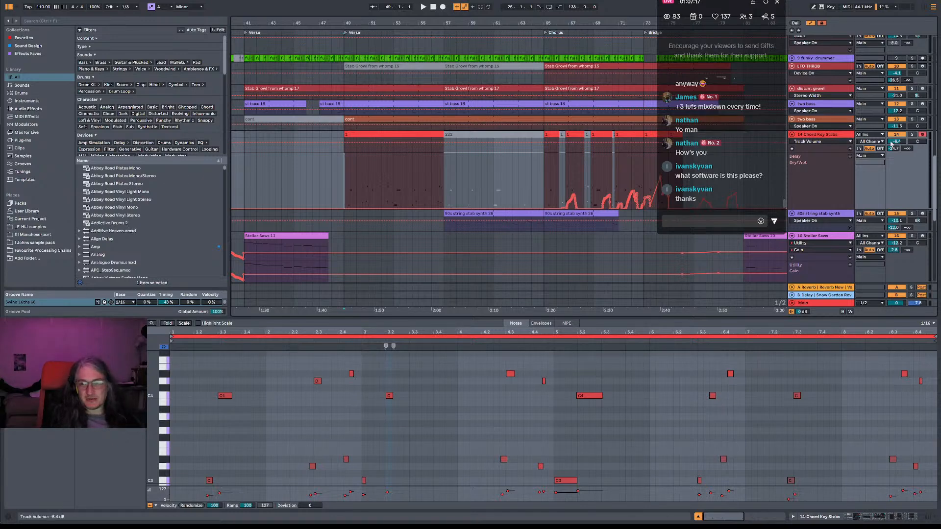
scroll(416, 220, up, 2)
key(space)
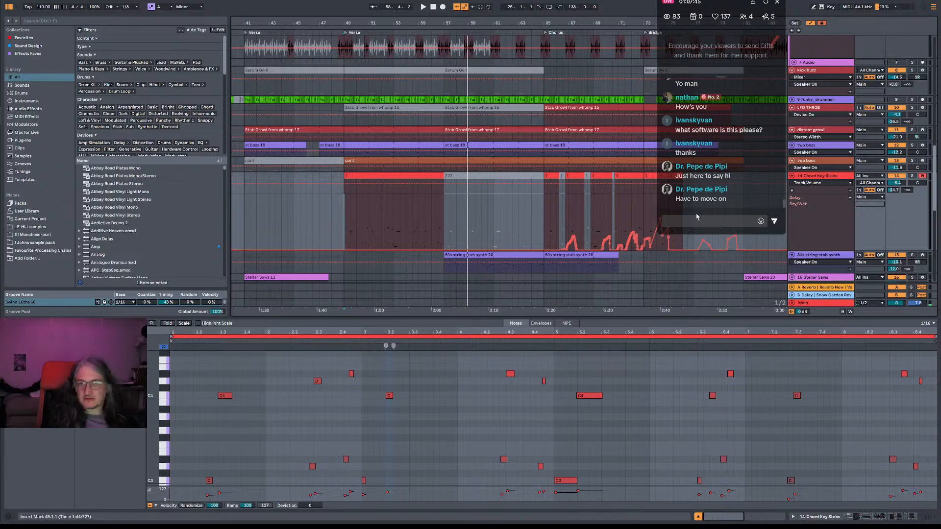
key(space)
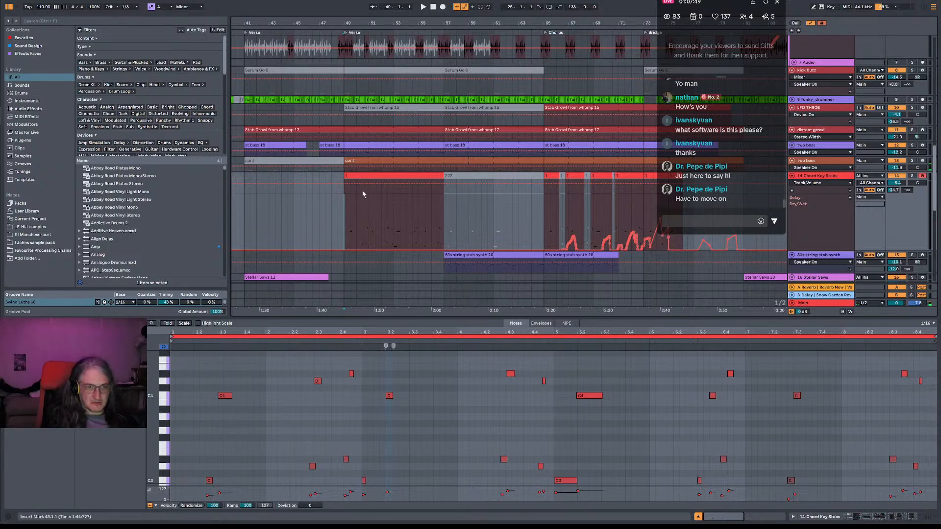
scroll(353, 196, down, 2)
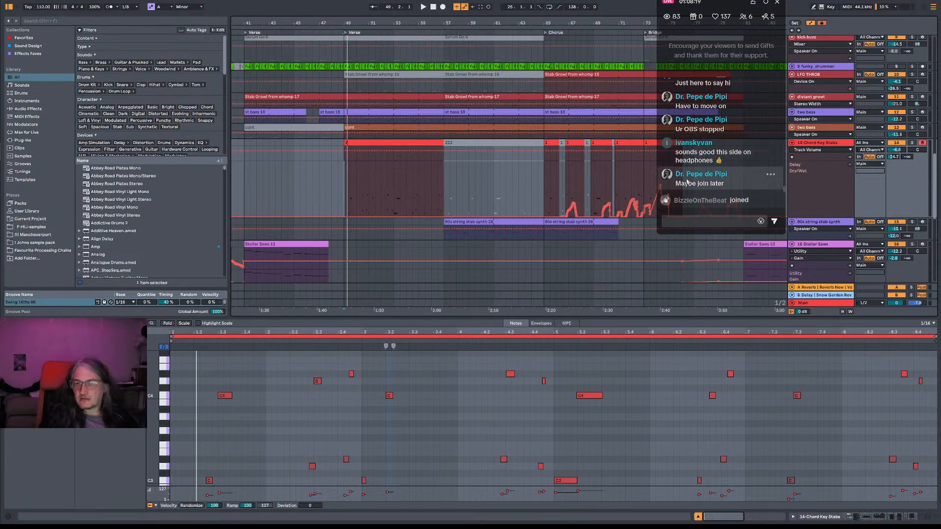
click(714, 222)
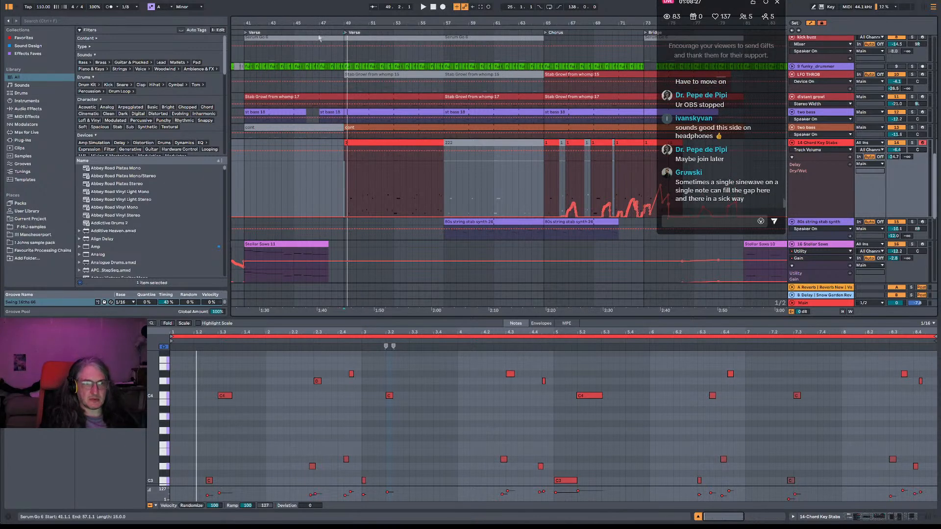
drag(329, 22, 331, 21)
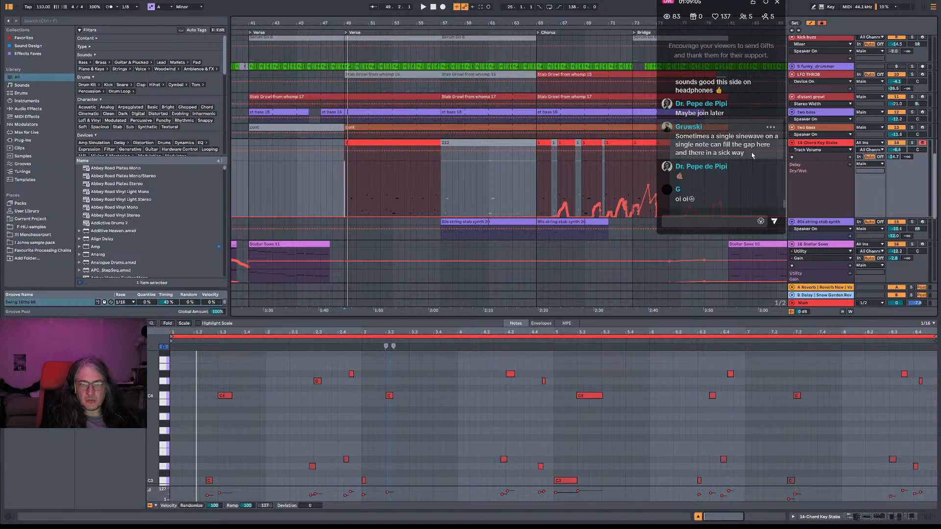
Play the start of the second verse from bar 49 and examine the opening Chord Key Stabs notes up close.
click(344, 188)
key(space)
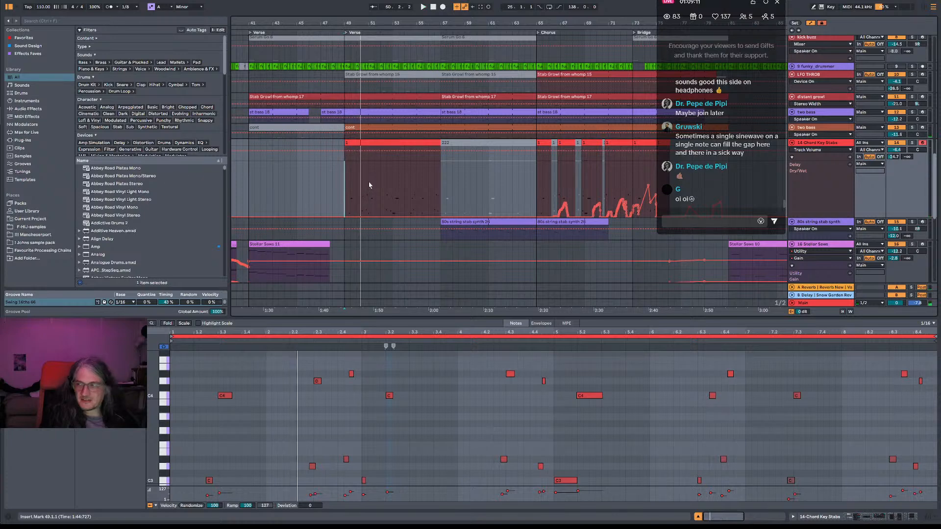
drag(361, 24, 363, 169)
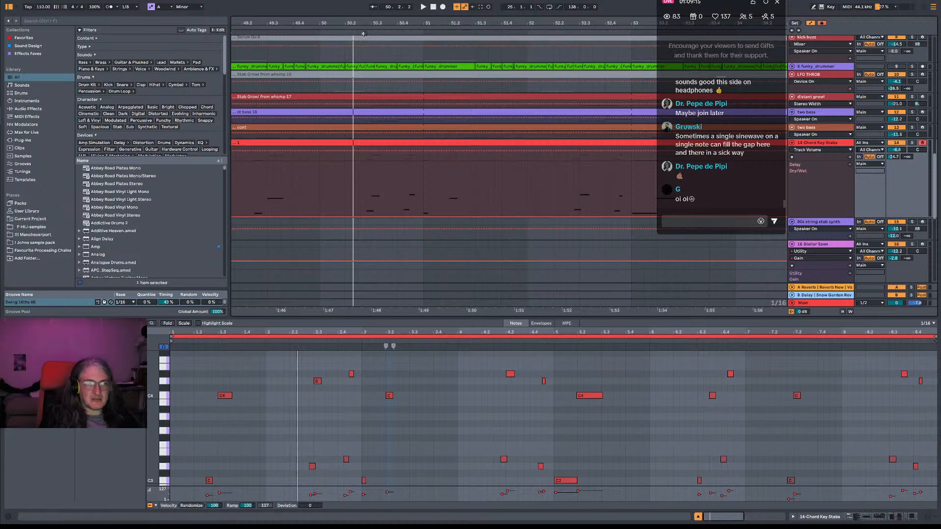
drag(362, 23, 362, 196)
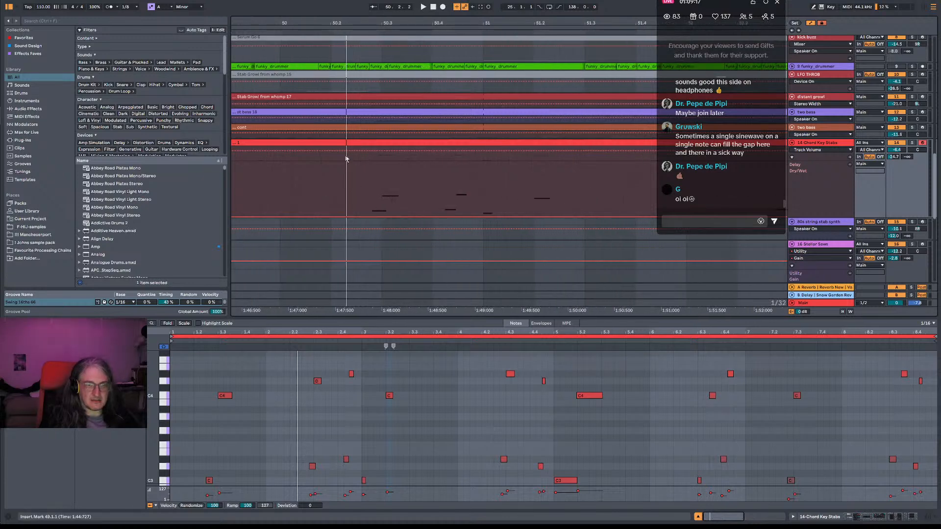
drag(378, 26, 410, 6)
click(285, 202)
key(space)
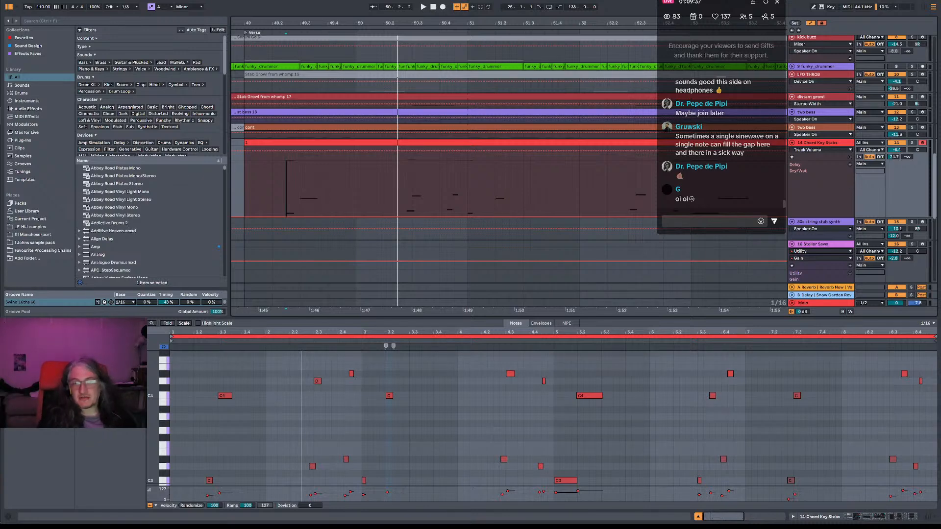
drag(448, 25, 446, 9)
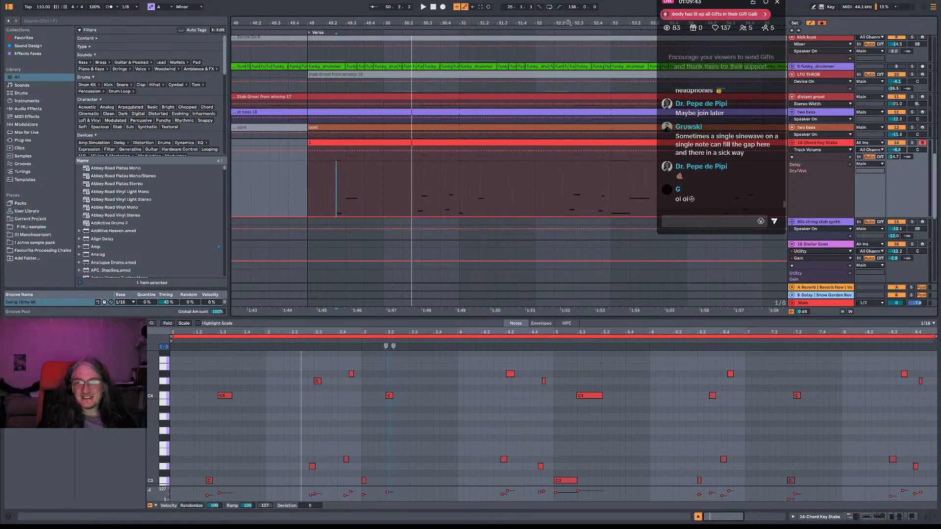
key(minus)
drag(431, 22, 387, 1)
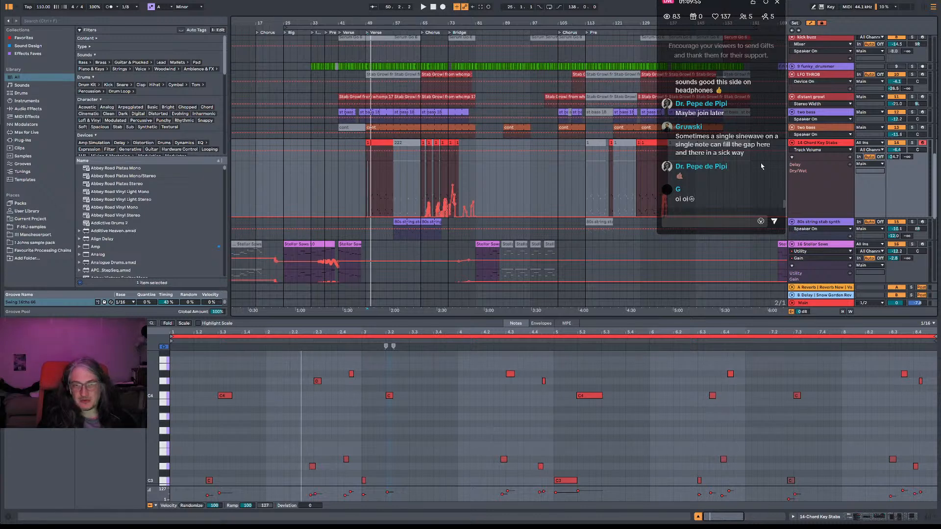
drag(612, 22, 599, 20)
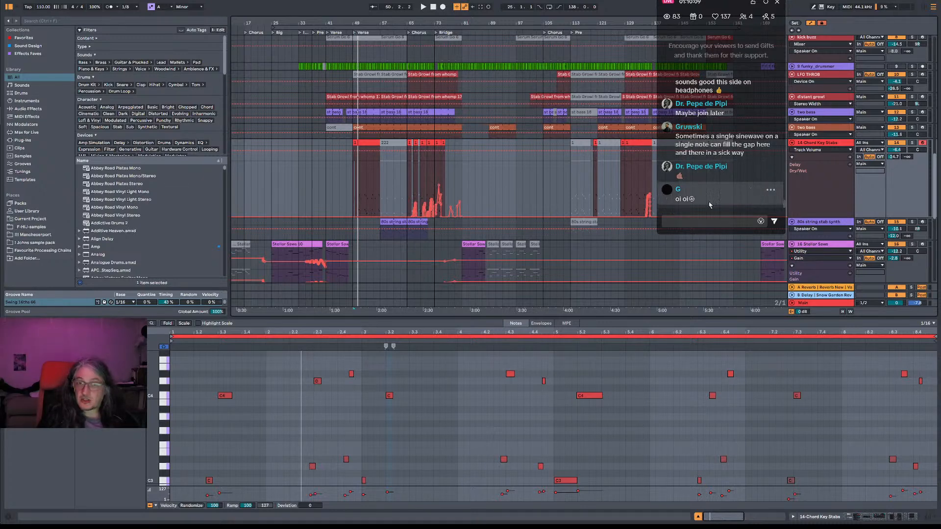
click(722, 199)
click(750, 115)
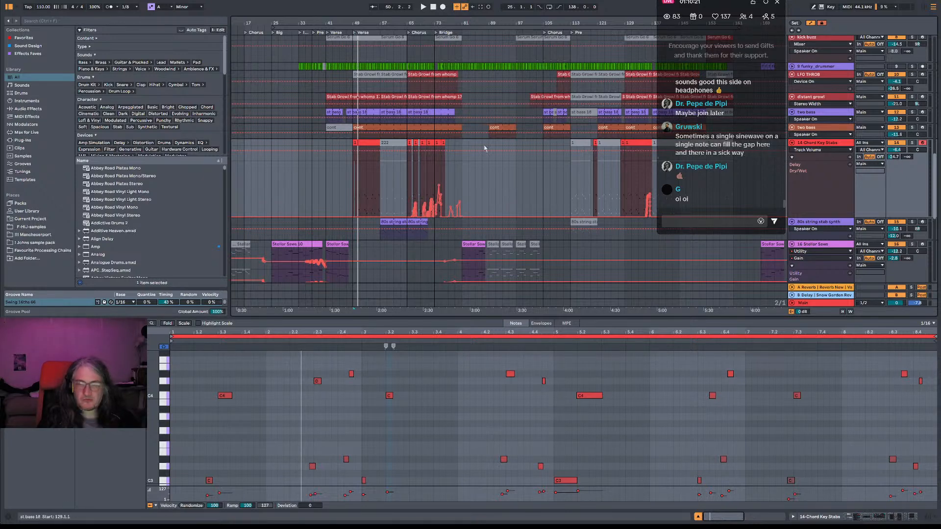
drag(561, 23, 725, 57)
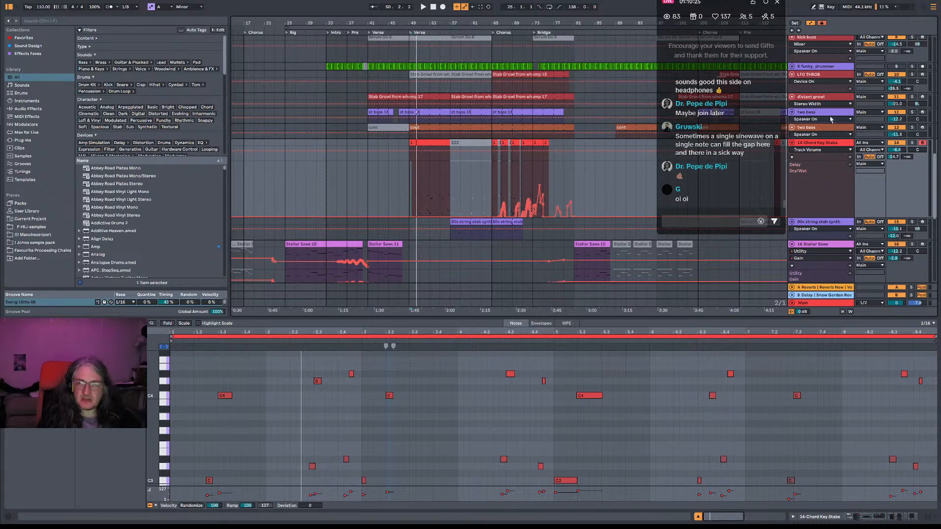
drag(447, 19, 410, 2)
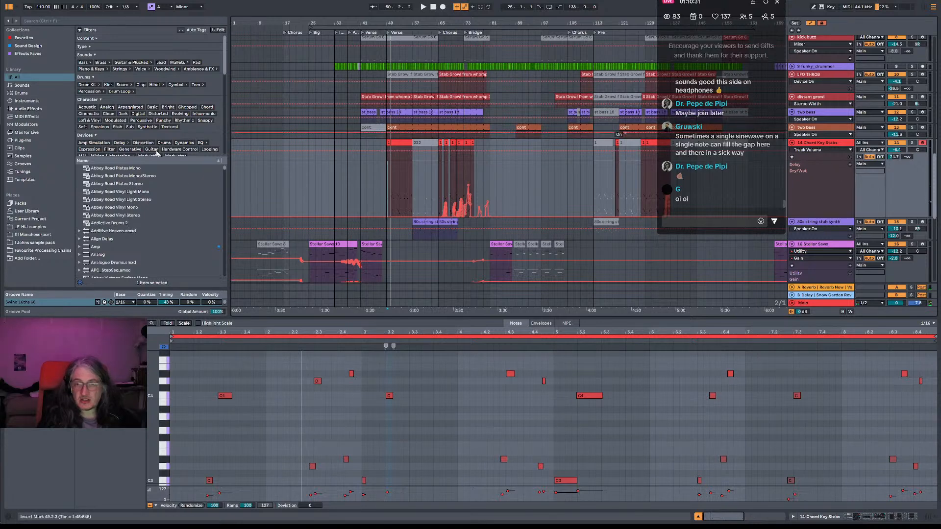
Play the lead-in to the first verse and try the muted two bass clip at bars 41 to 49 enabled.
click(308, 194)
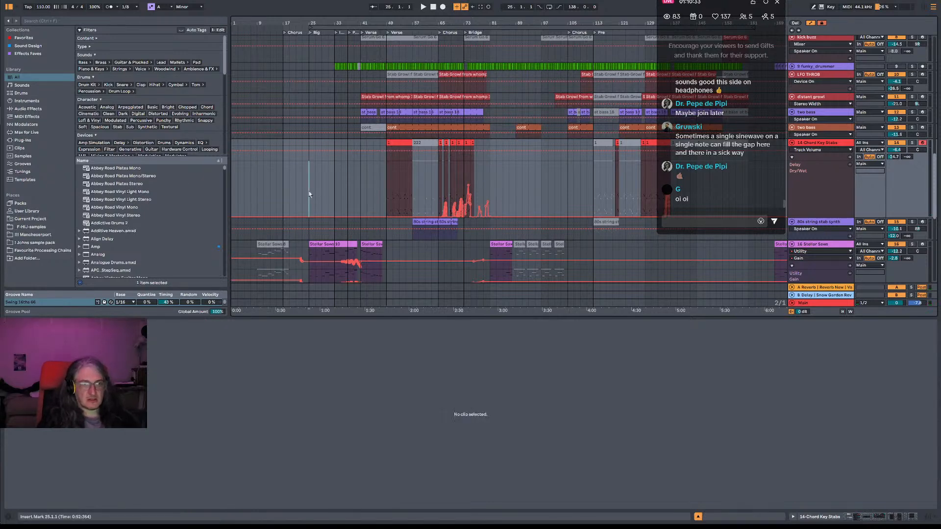
click(348, 188)
click(360, 188)
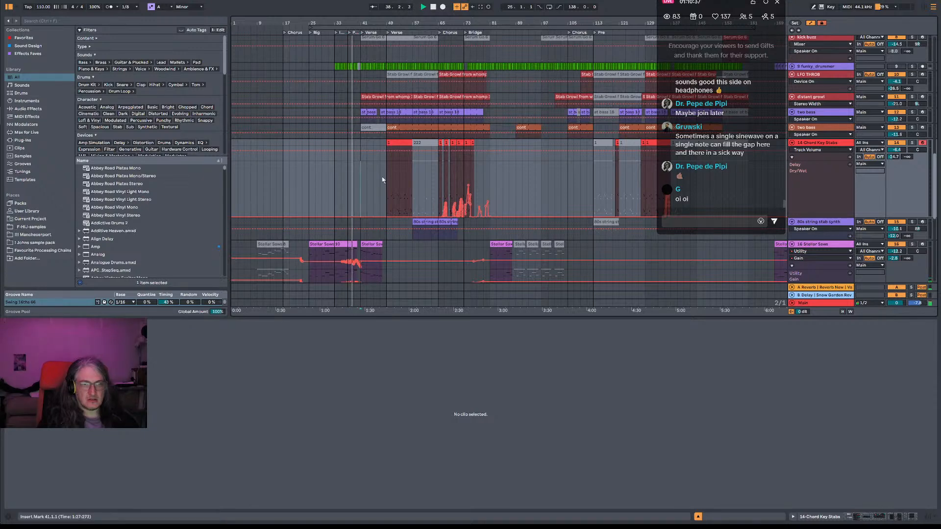
scroll(382, 178, down, 3)
scroll(387, 101, up, 1)
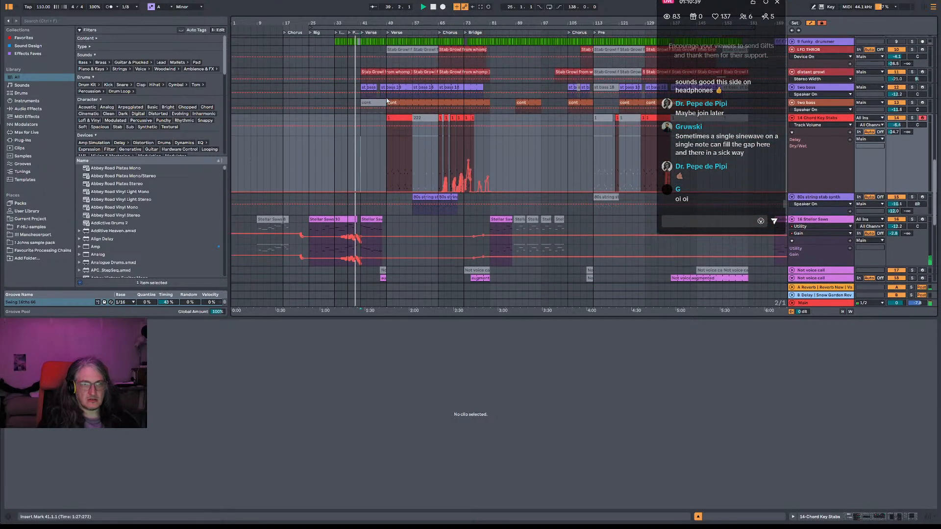
click(385, 102)
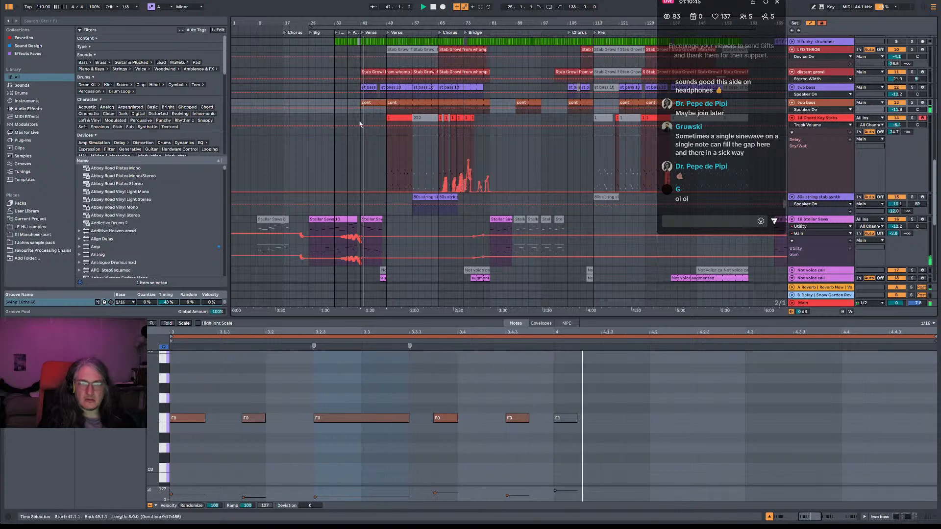
click(373, 102)
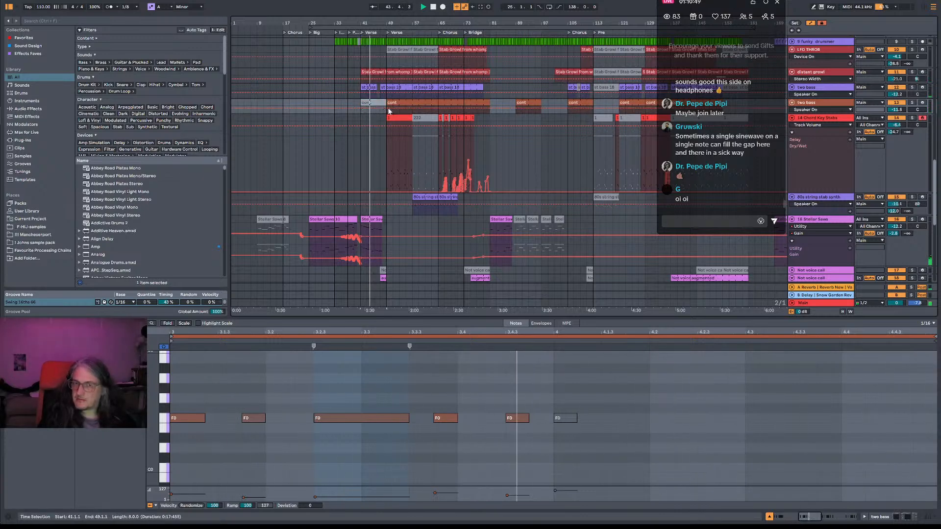
Listen to the transition into the second verse from bar 47.
scroll(395, 162, down, 5)
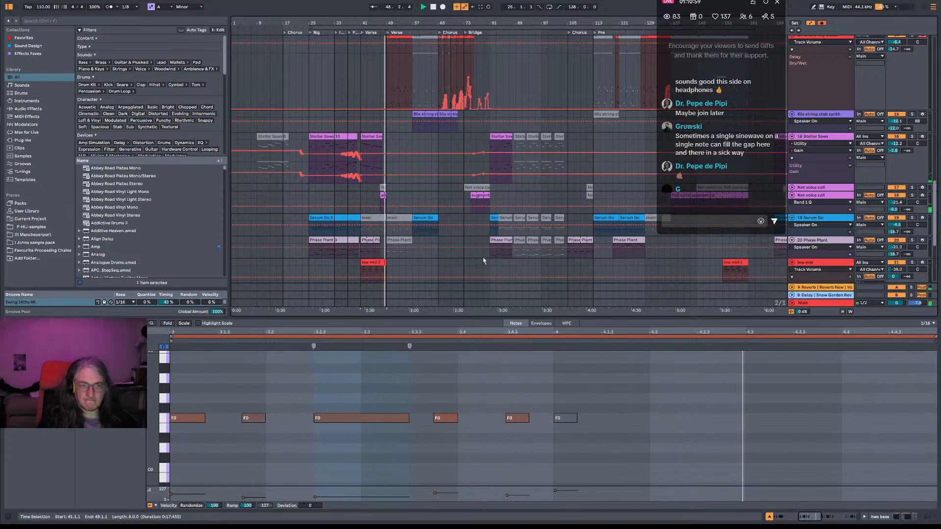
scroll(413, 121, up, 2)
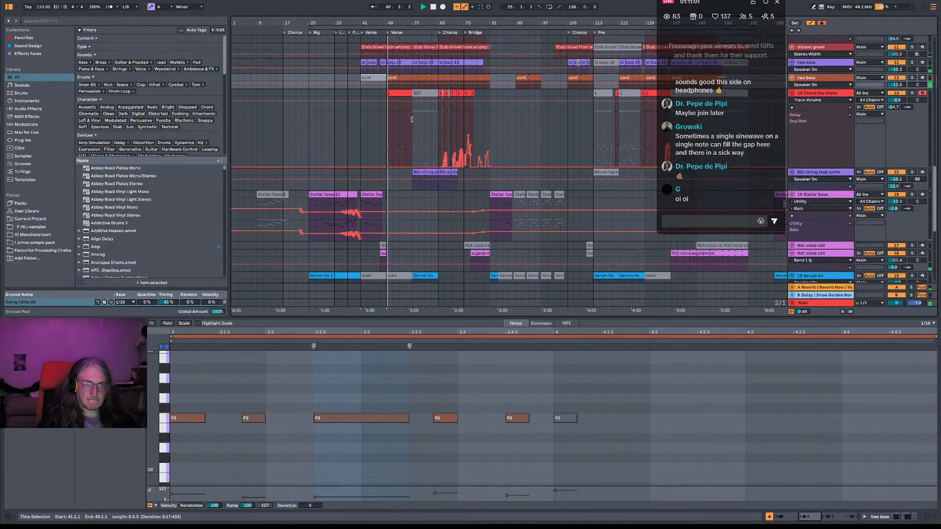
scroll(413, 122, up, 5)
drag(387, 23, 387, 61)
key(space)
click(375, 145)
key(space)
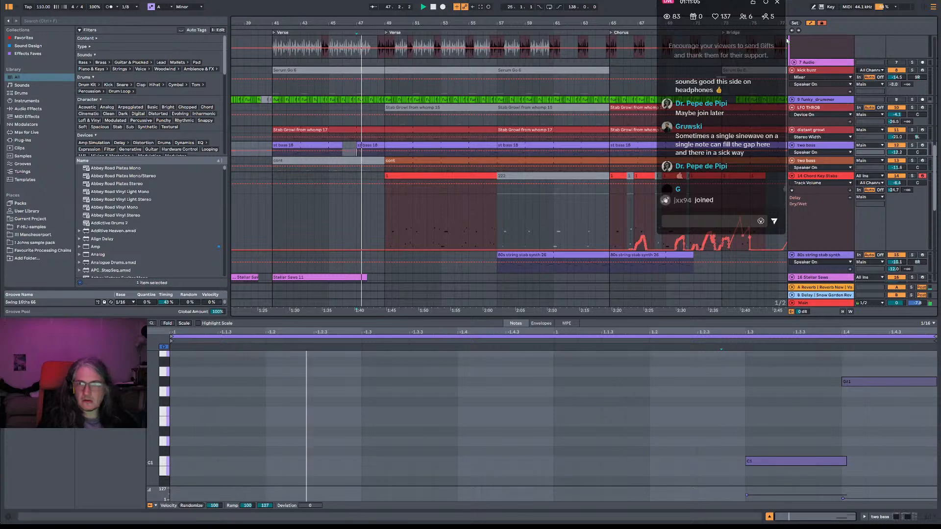
Hide automation, deactivate the distant growl and upper two bass clips from 48.3.1 to 49.1.1, and reactivate the distant growl piece after playing from bar 46.
key(a)
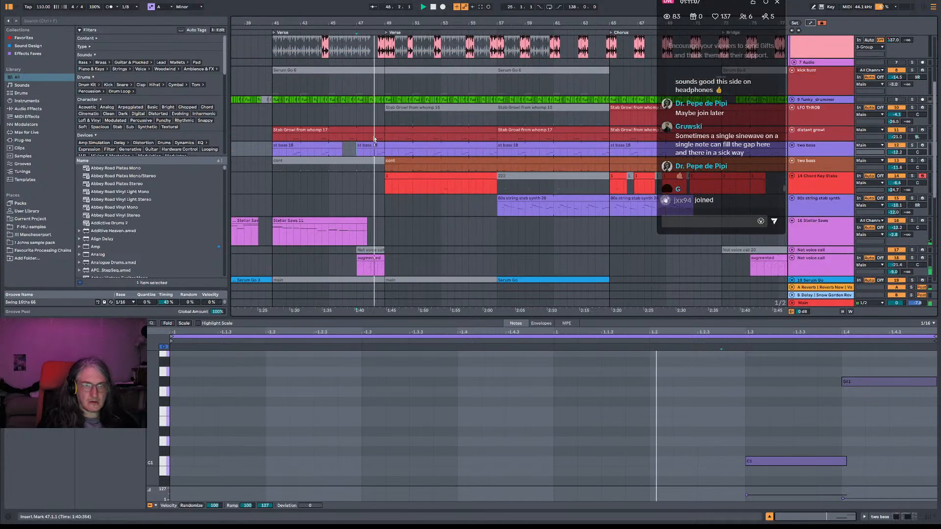
drag(379, 131, 385, 151)
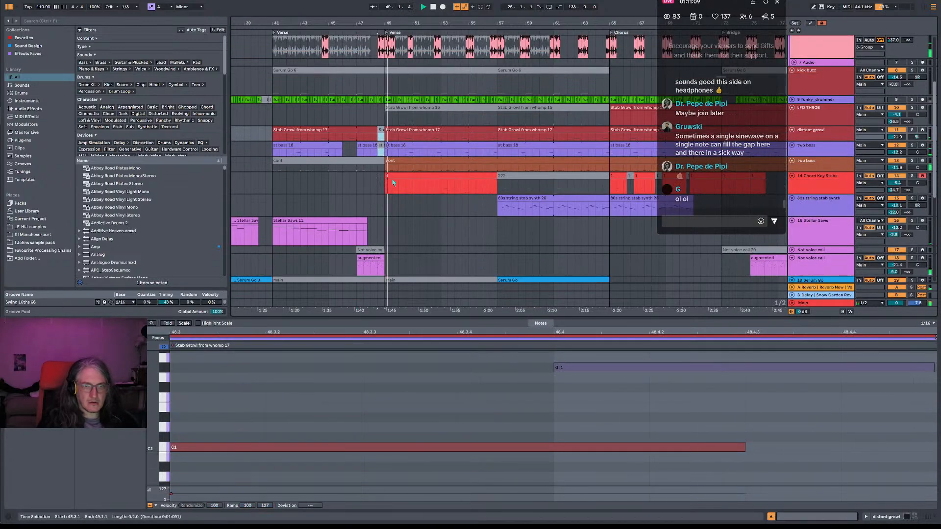
click(346, 121)
key(space)
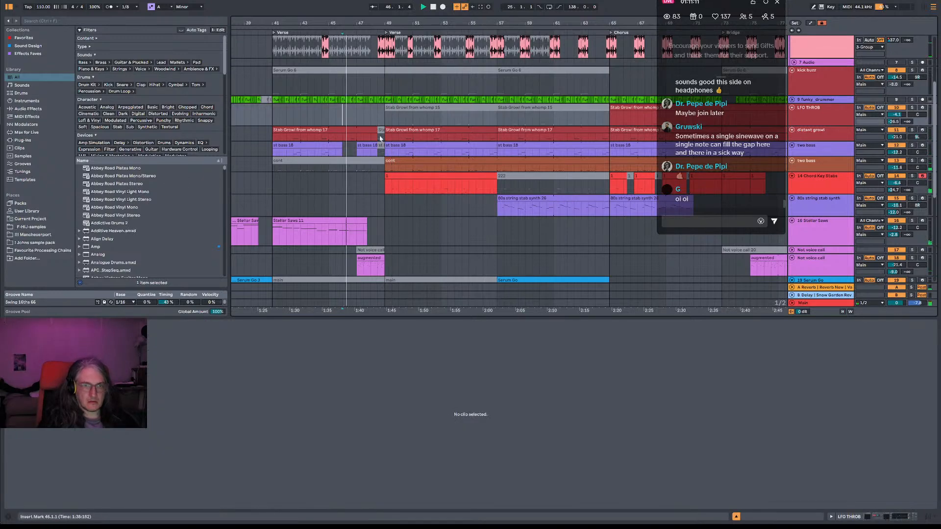
click(381, 130)
key(0)
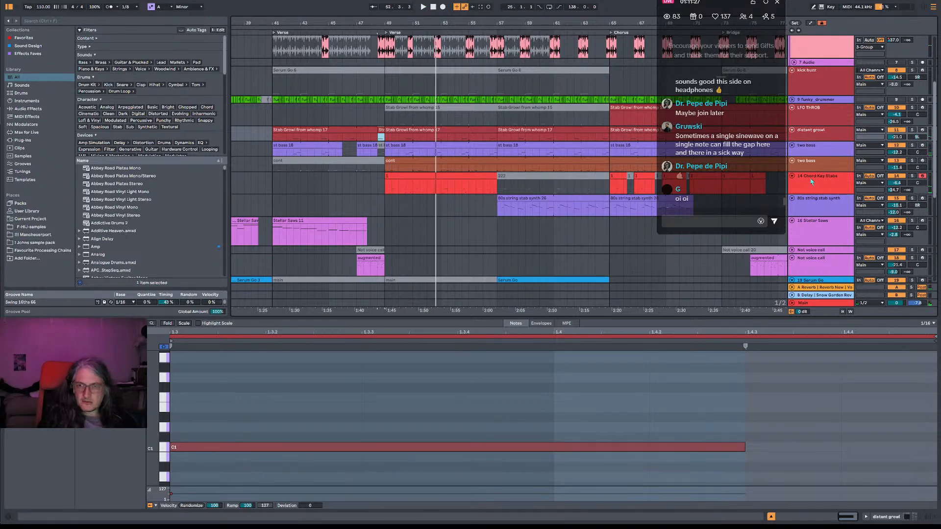
Arm the Serum 2 track and bring up the Stellar Saws track's devices.
scroll(870, 190, down, 5)
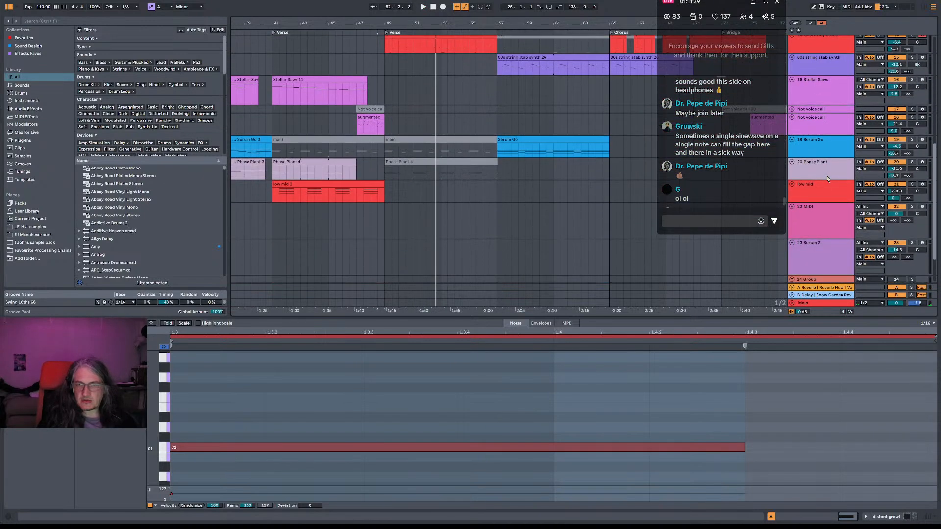
click(827, 216)
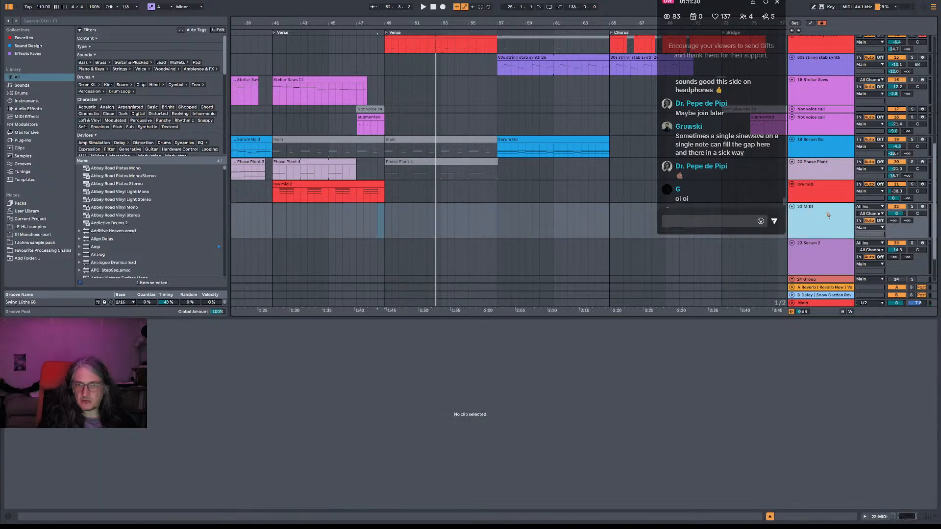
click(921, 243)
click(825, 248)
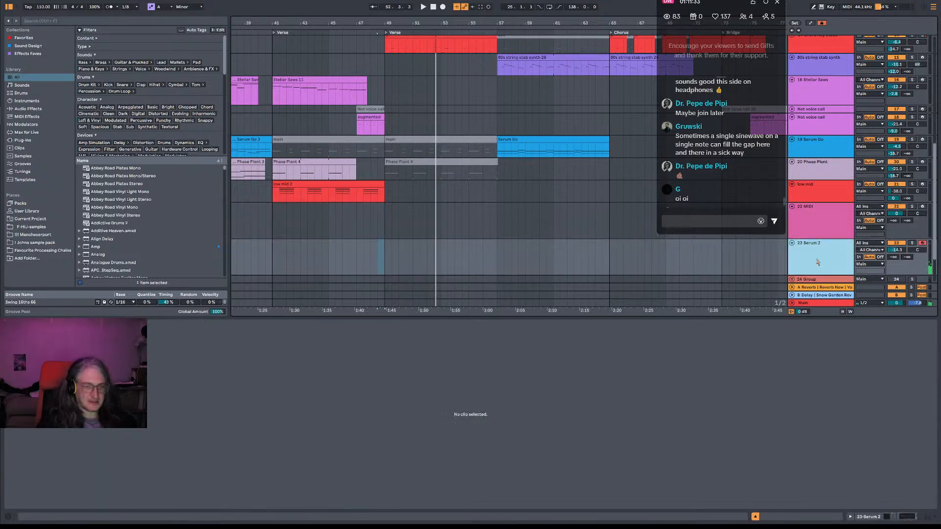
double_click(818, 231)
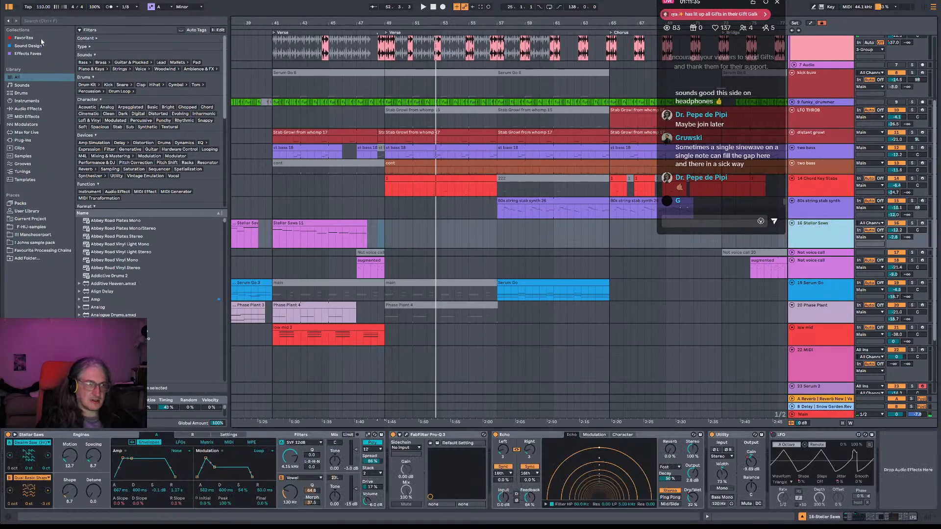
Find Operator among the instruments and load it onto the empty 22 MIDI track.
click(31, 39)
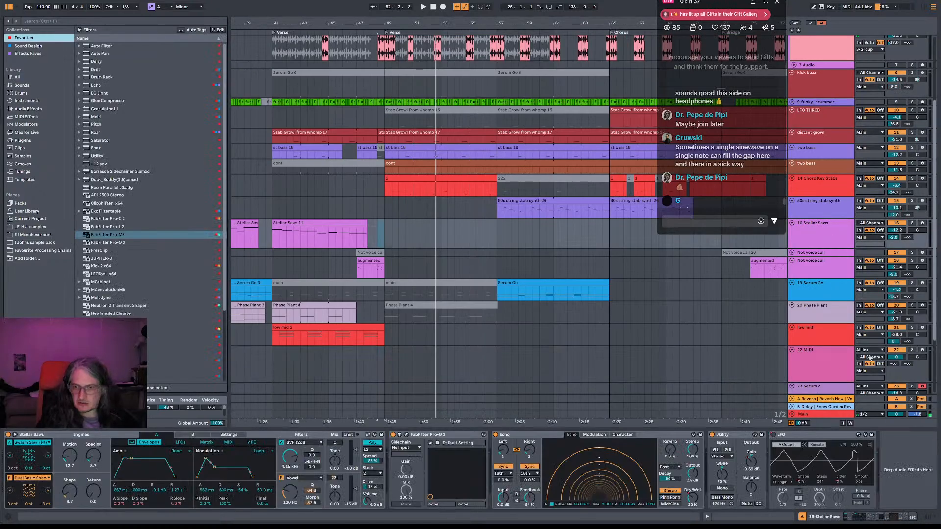
click(826, 368)
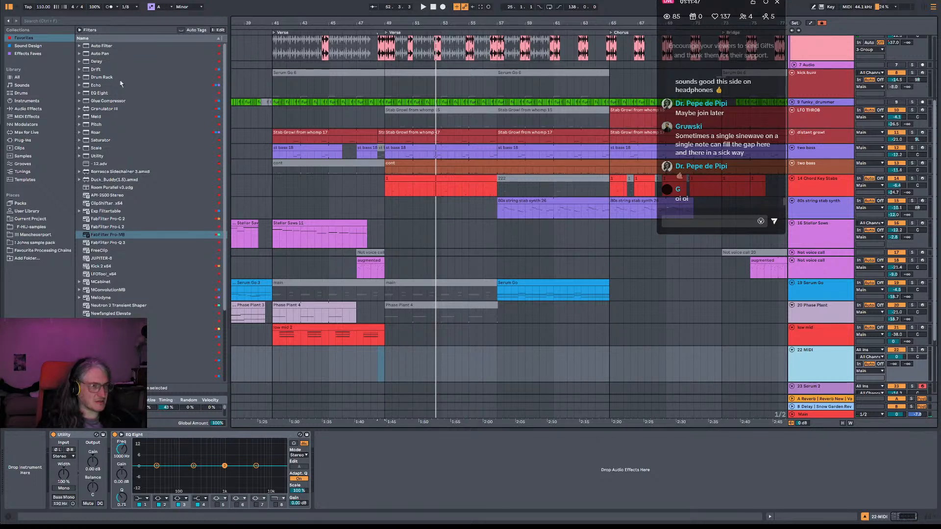
click(34, 54)
click(35, 47)
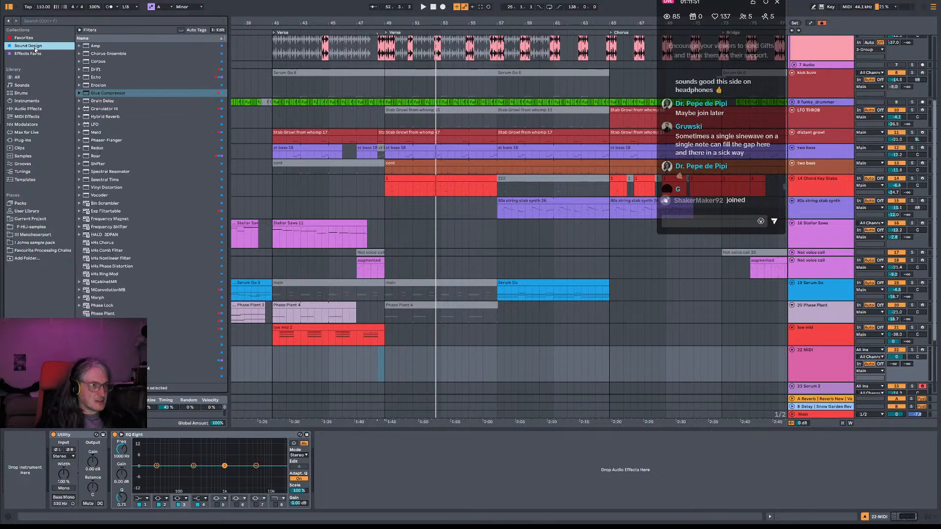
click(27, 101)
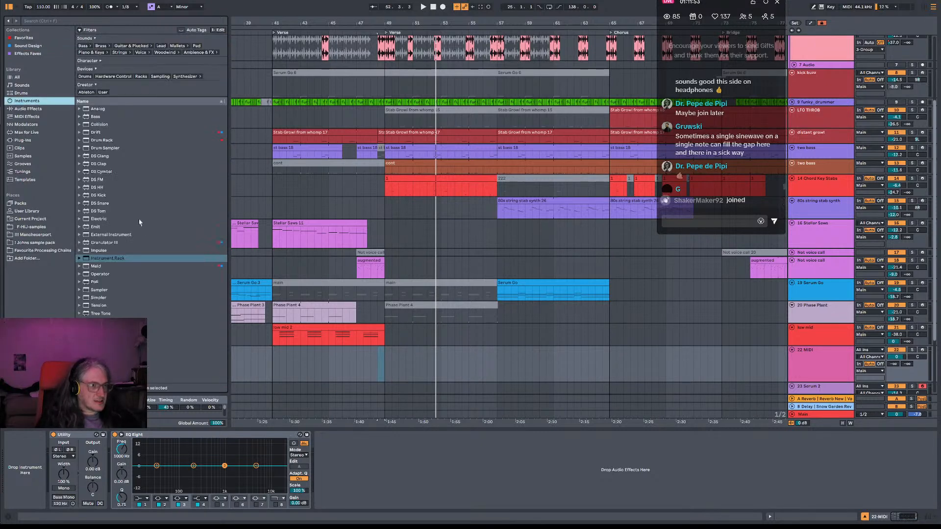
click(105, 275)
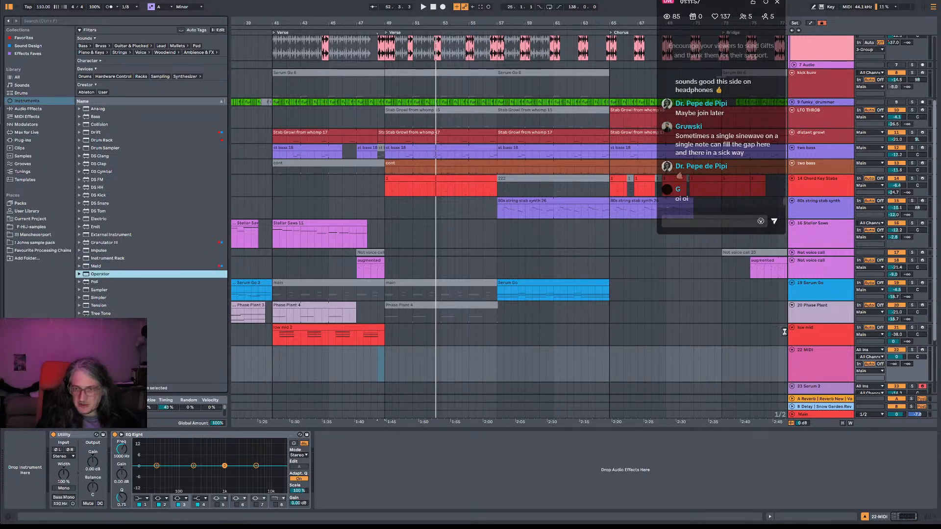
drag(779, 322, 763, 354)
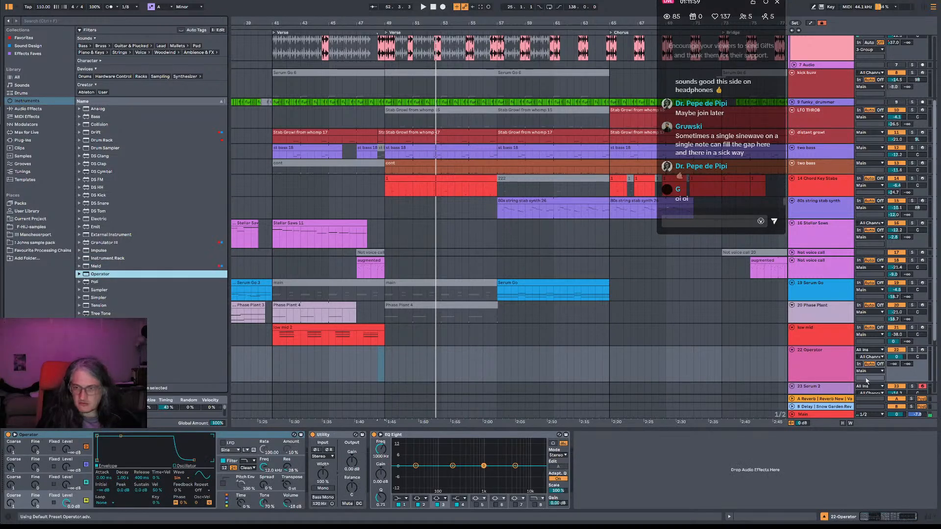
Arm the Operator track and play the arrangement from 48.3.1 to audition its sound over the second verse.
click(922, 350)
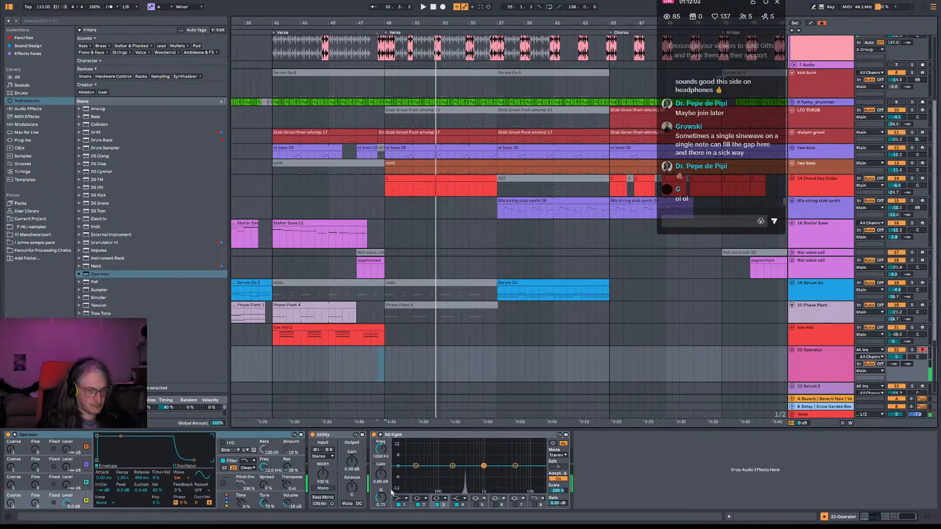
key(space)
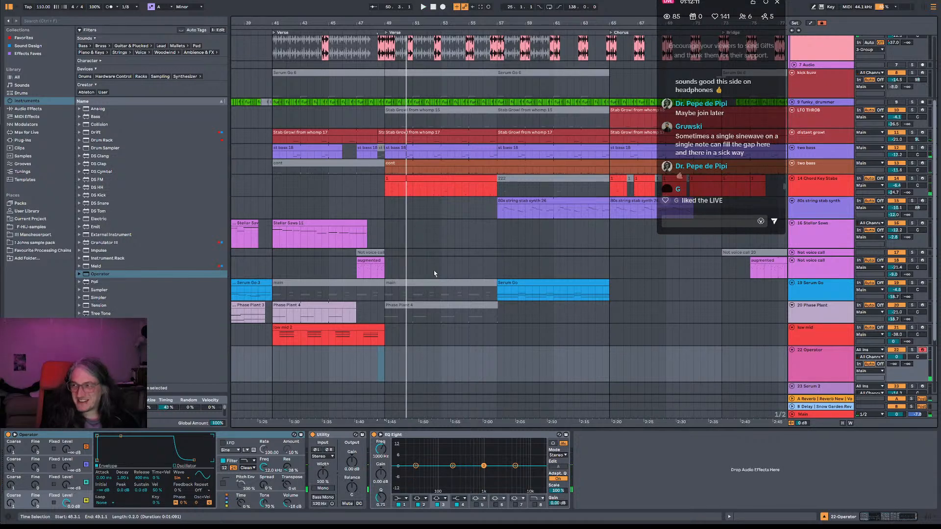
key(space)
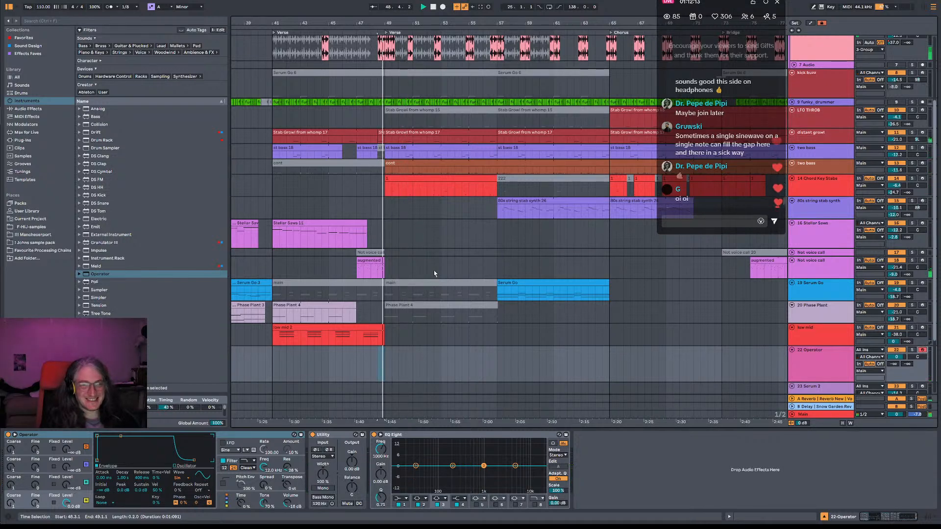
Switch off Operator's filter and set the attack of the active oscillator's envelope to about 3 ms.
click(382, 367)
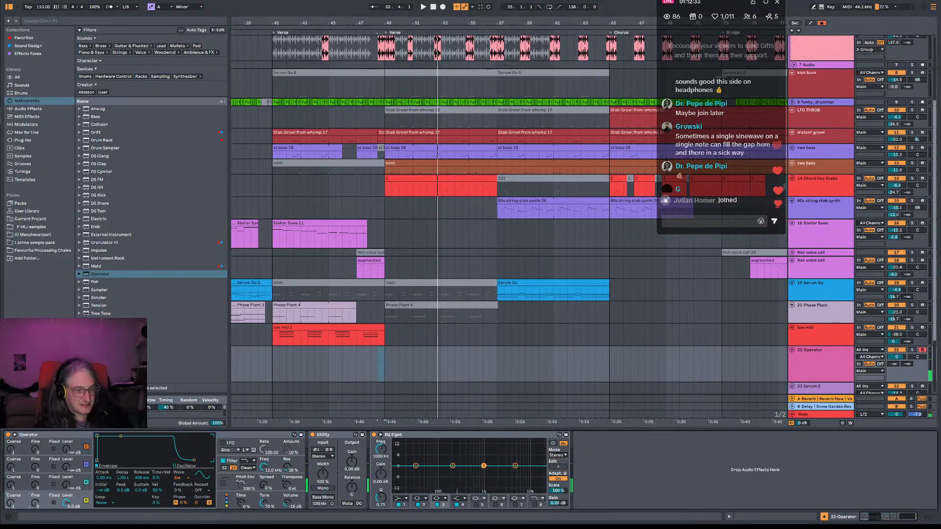
click(231, 464)
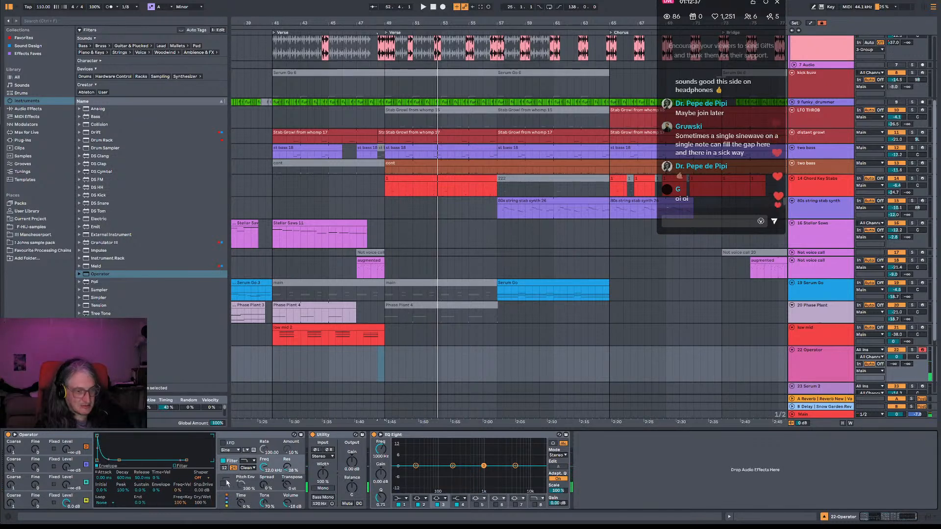
click(224, 461)
click(91, 506)
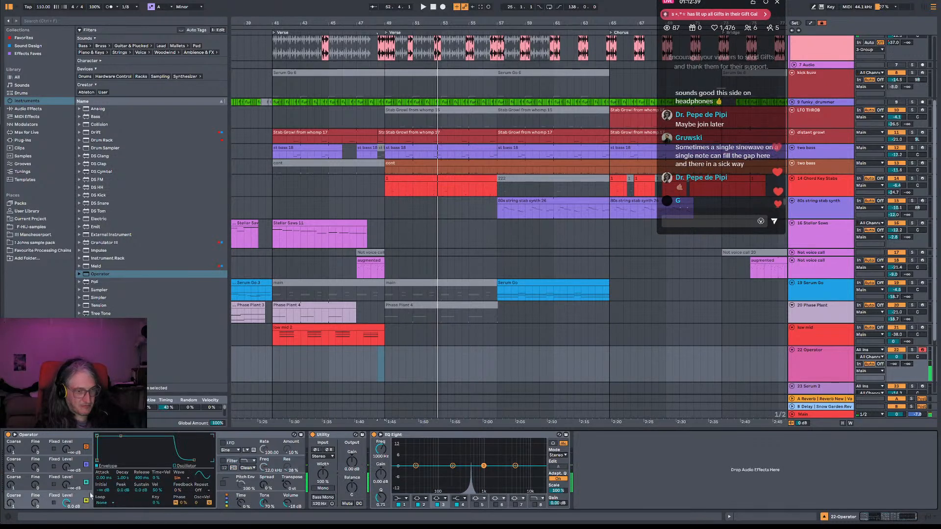
drag(103, 478, 103, 485)
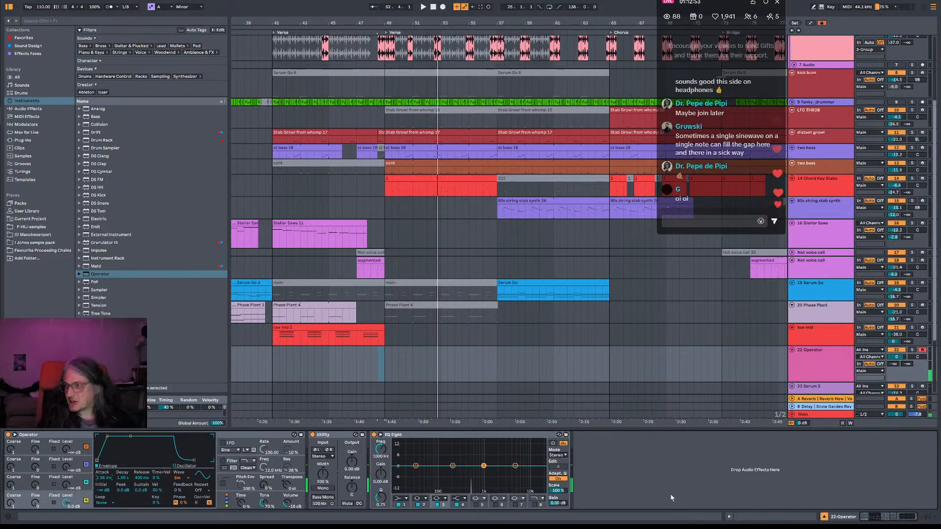
Audition Operator over the second verse and lower its track volume to about -17.8 dB.
key(space)
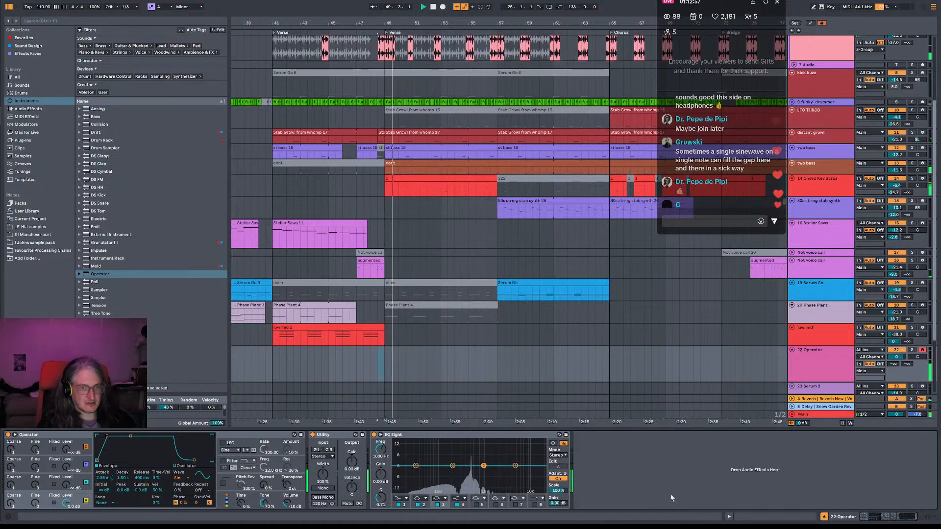
key(space)
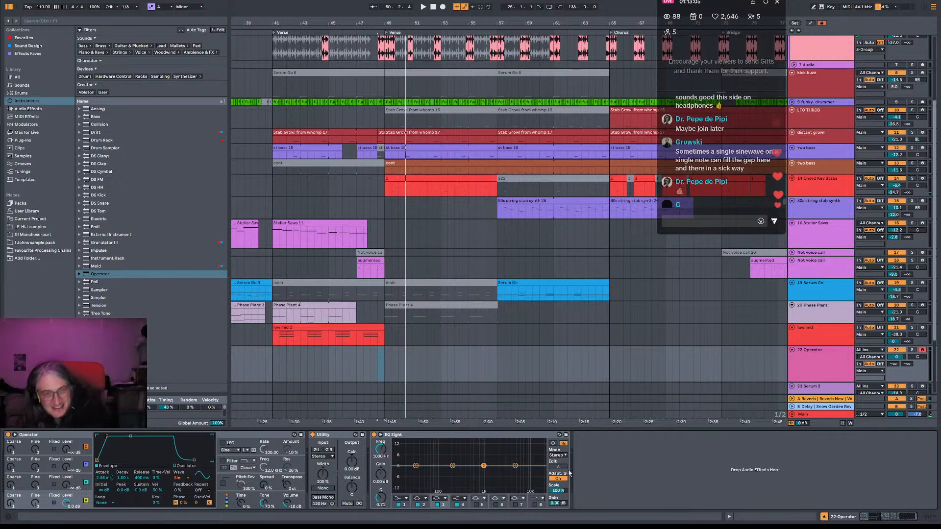
drag(896, 358, 897, 377)
key(space)
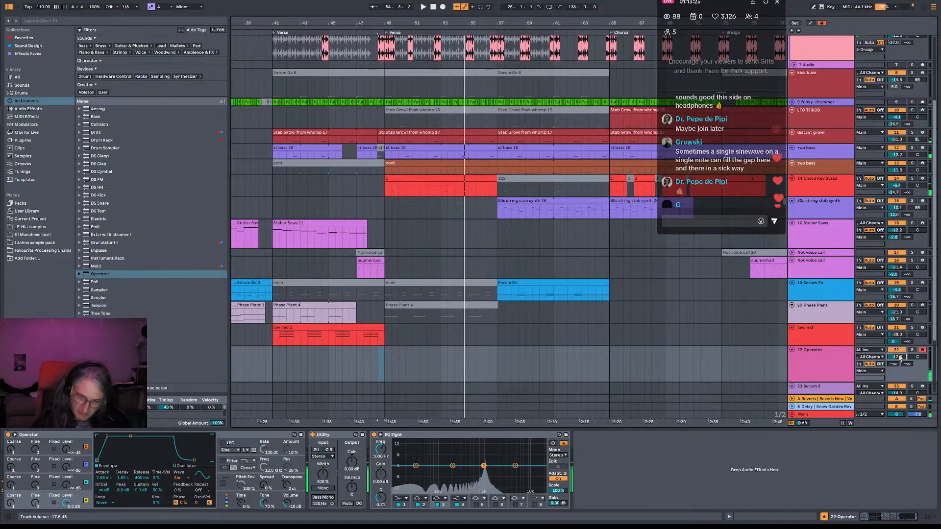
key(space)
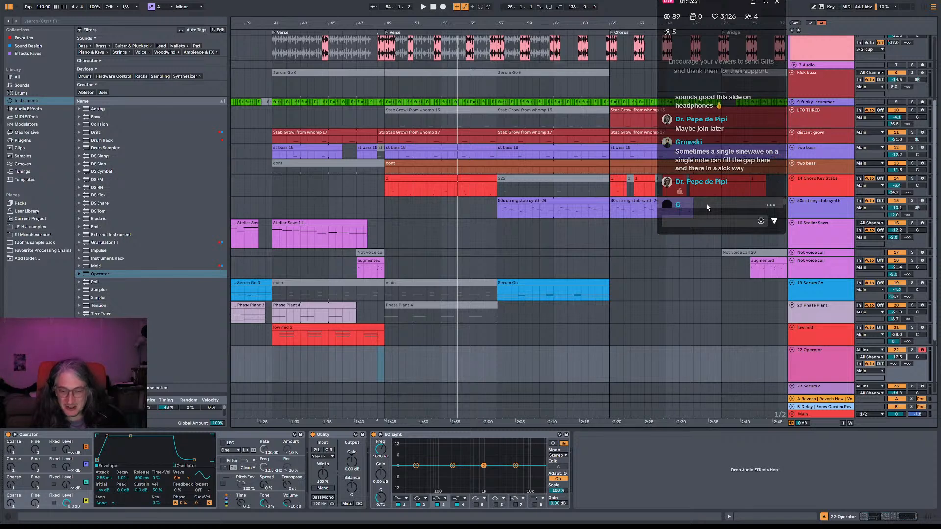
Open the VISION 4X analyzer on the Main track, inspect the spectrum while playing the verse transition, and close it.
click(829, 415)
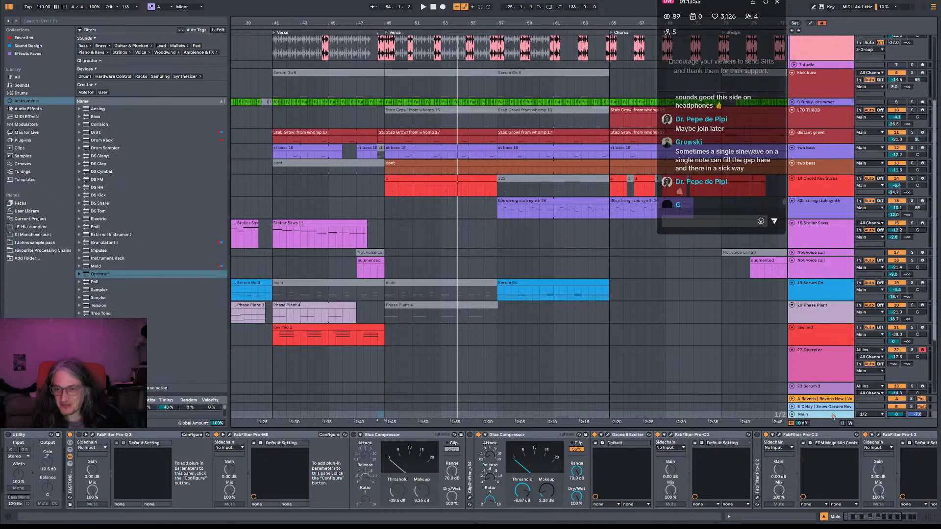
click(832, 416)
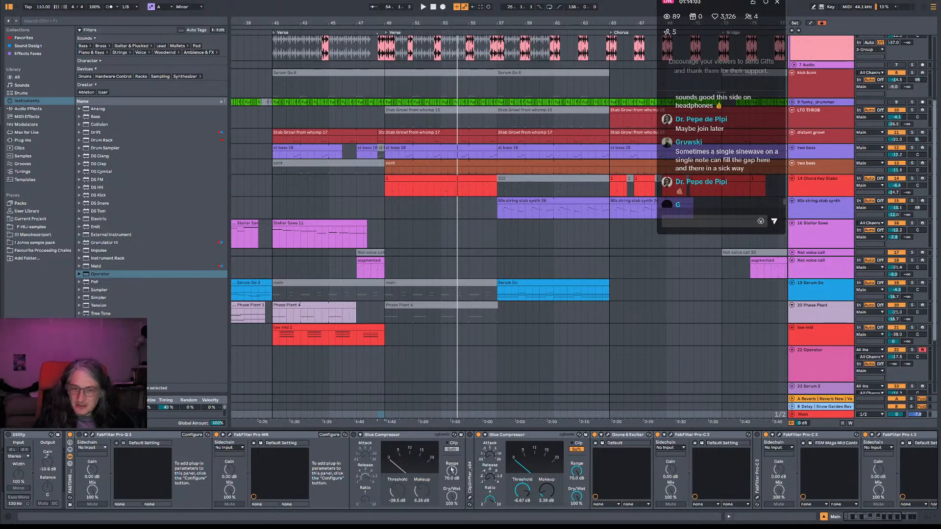
scroll(833, 446, right, 5)
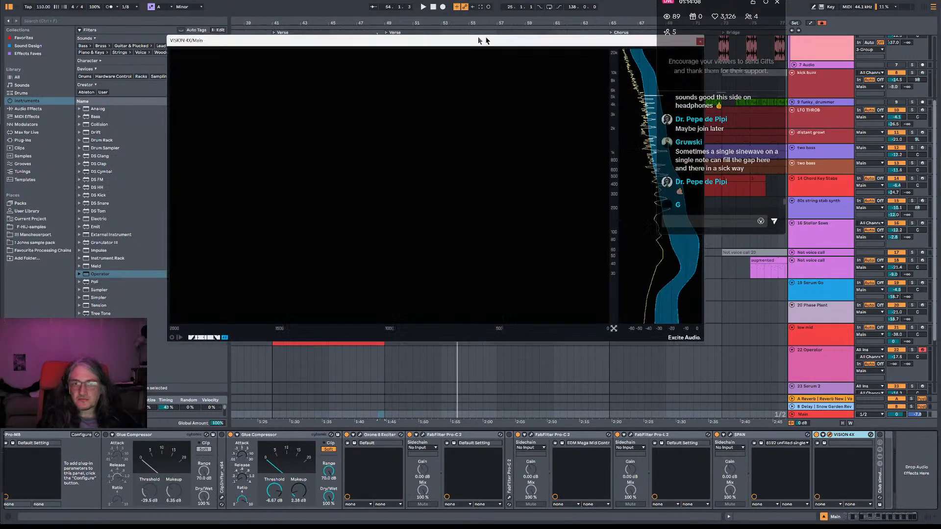
drag(484, 40, 371, 41)
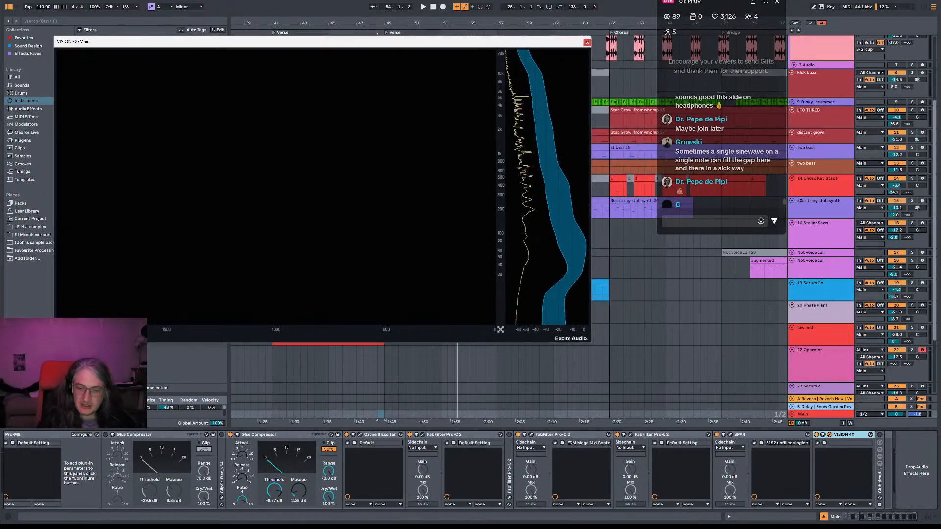
key(space)
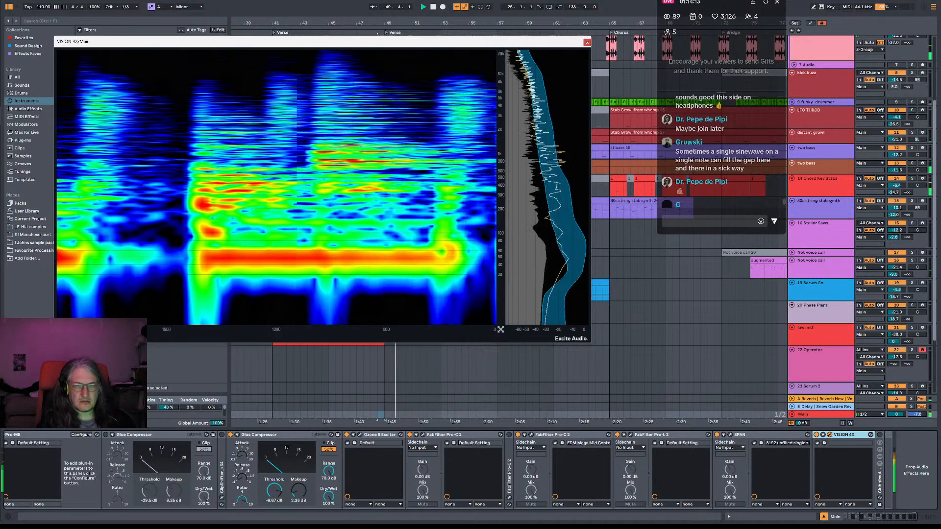
key(space)
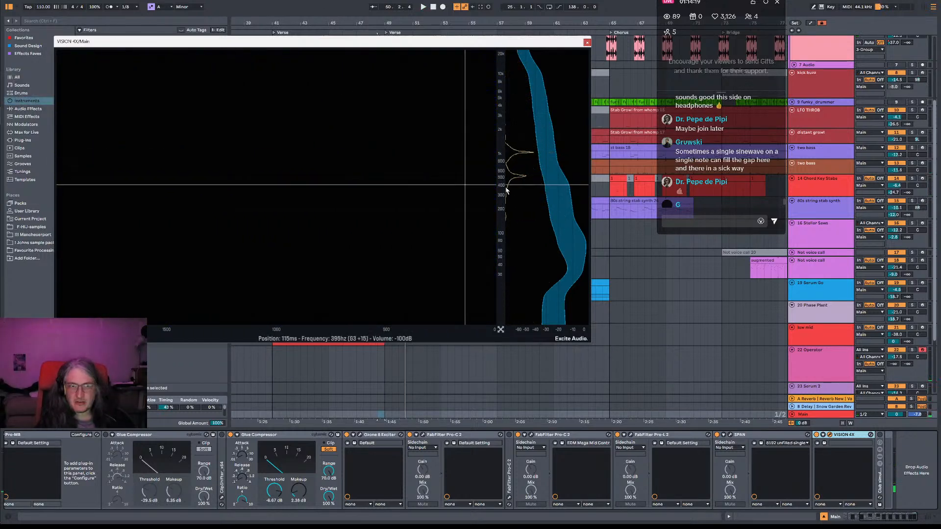
key(space)
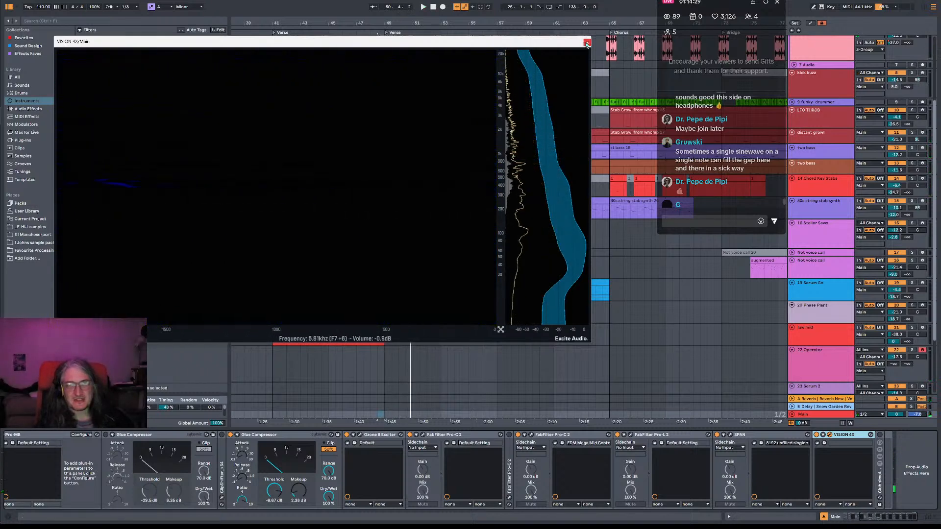
click(587, 44)
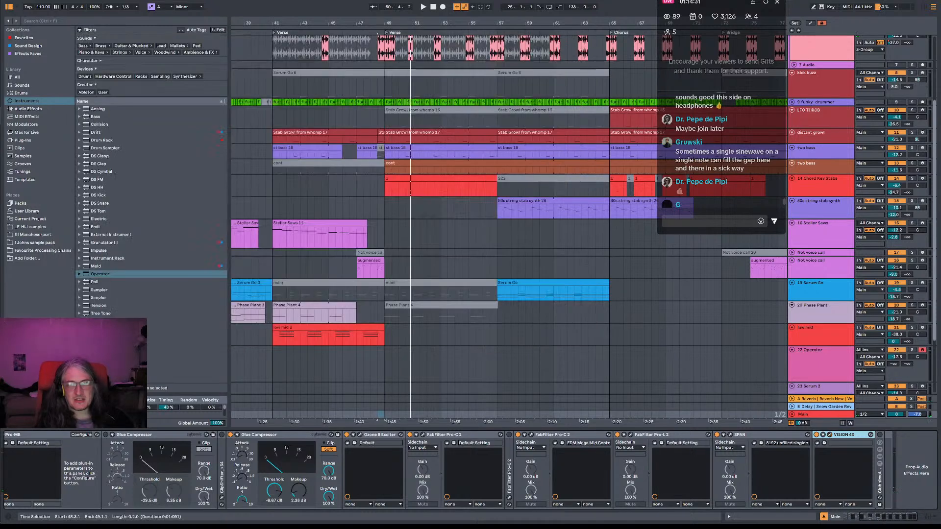
Audition the second verse again and look over the arrangement from the verses through the chorus, bridge and following sections.
mouse_move(1, 134)
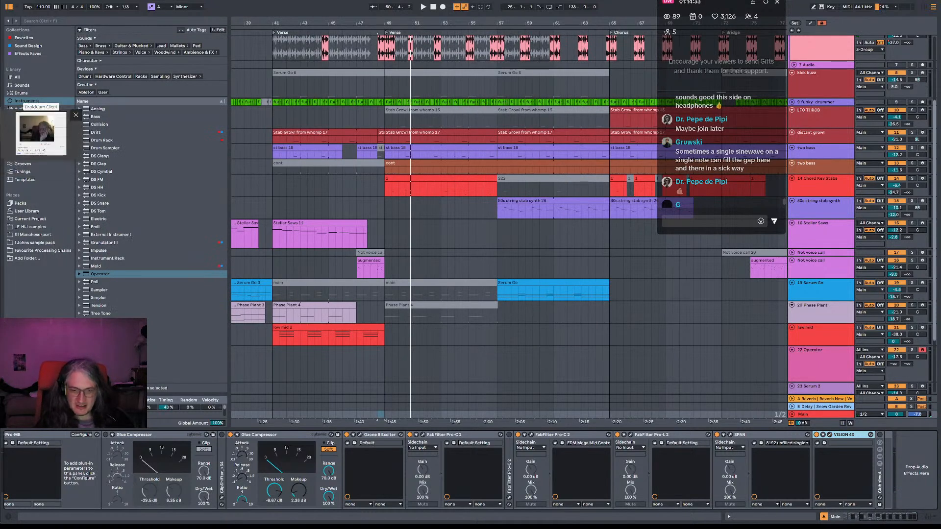
key(space)
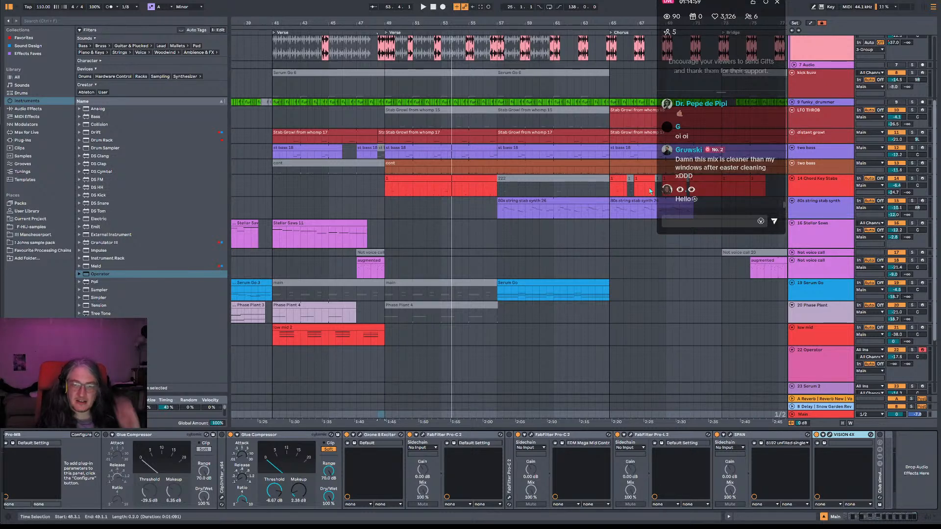
drag(651, 247, 618, 256)
drag(462, 22, 456, 17)
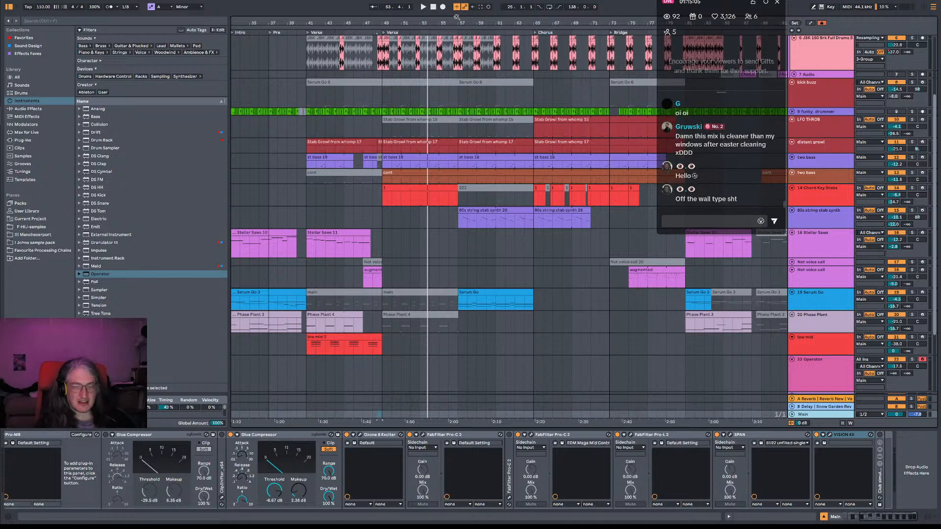
drag(457, 21, 415, 10)
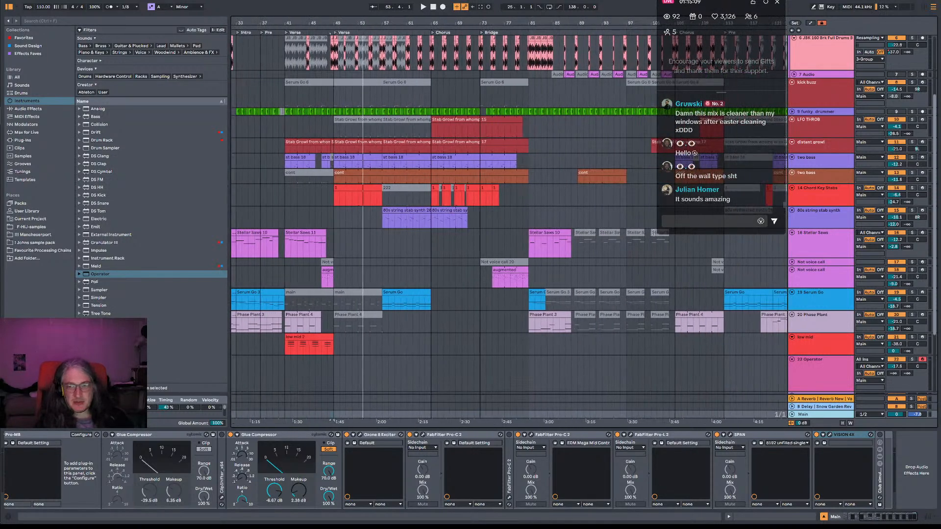
drag(494, 20, 414, 18)
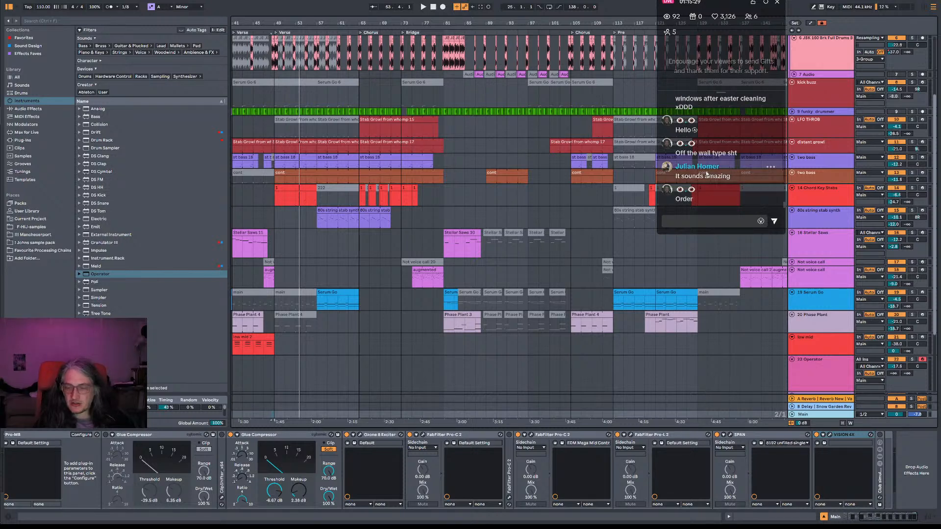
scroll(736, 180, up, 2)
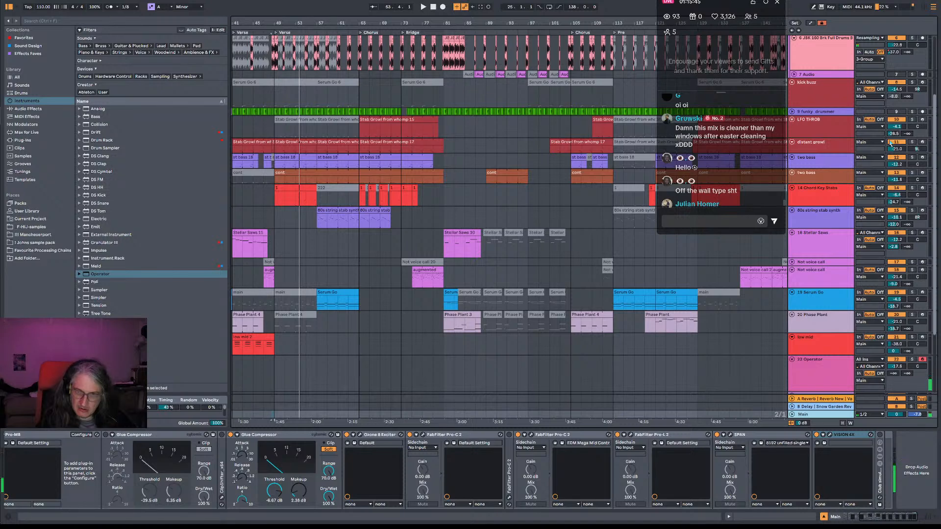
key(space)
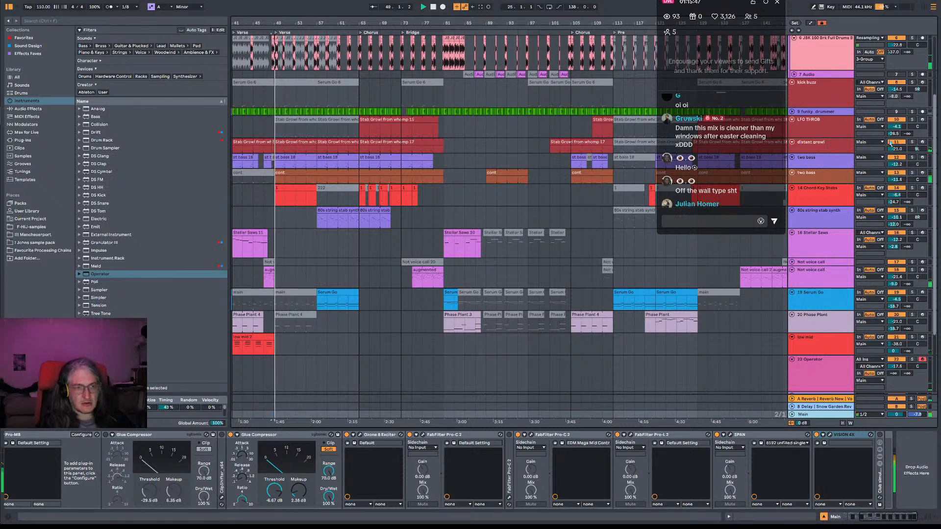
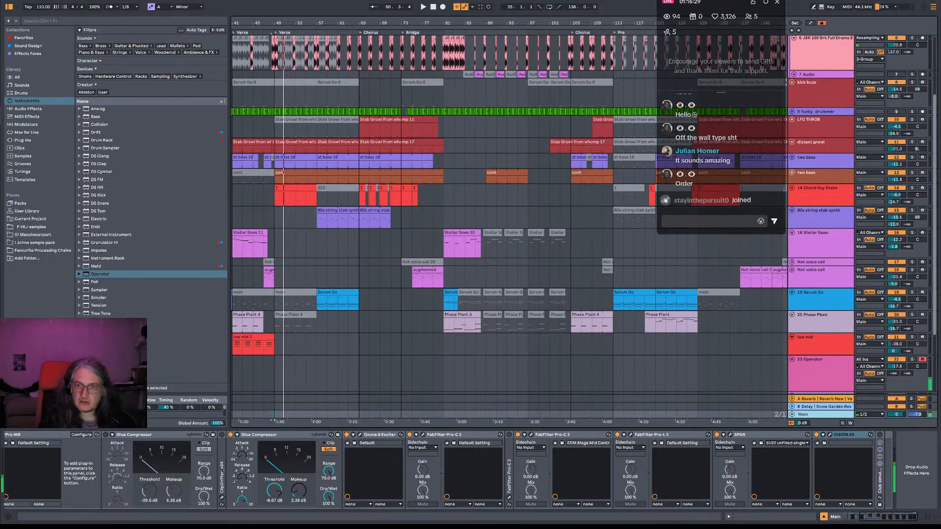
key(space)
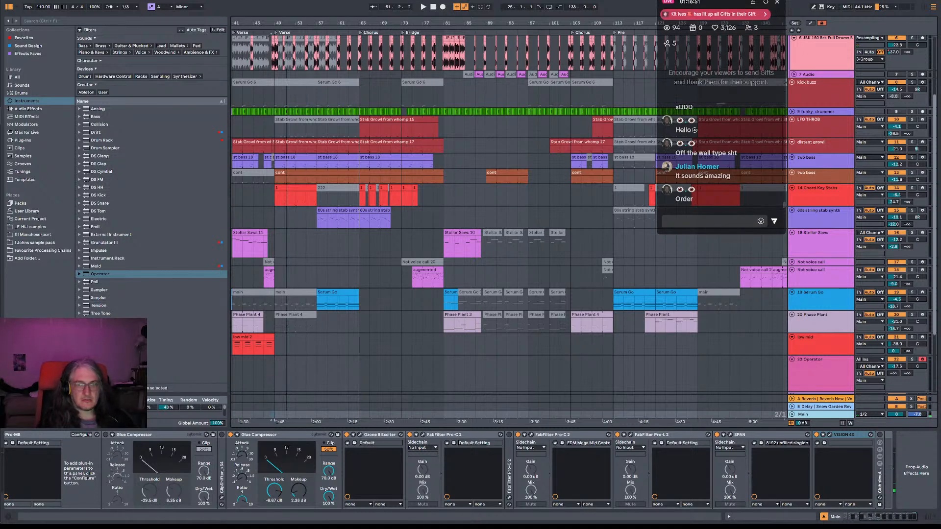
Play the second-verse transition from 48.3.1 with the Not voice call track holding the augmented clip soloed.
click(273, 25)
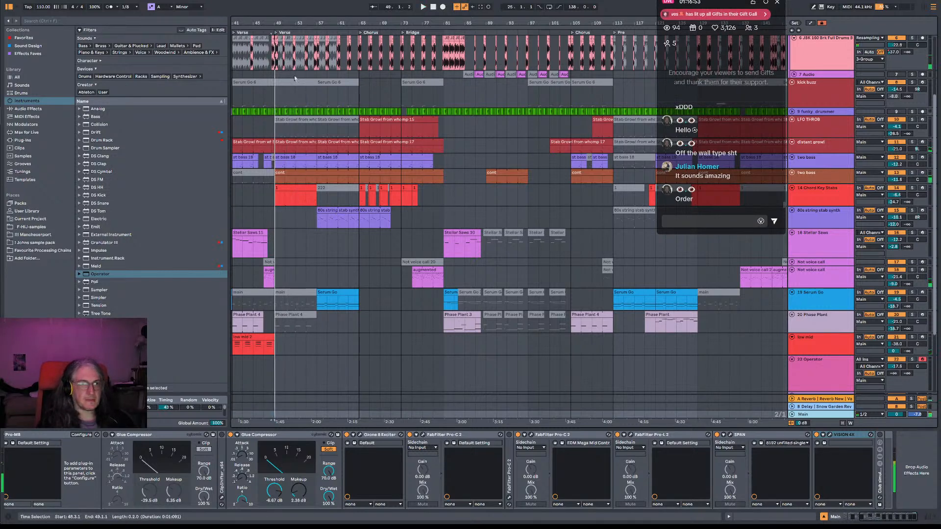
drag(272, 25, 292, 196)
key(space)
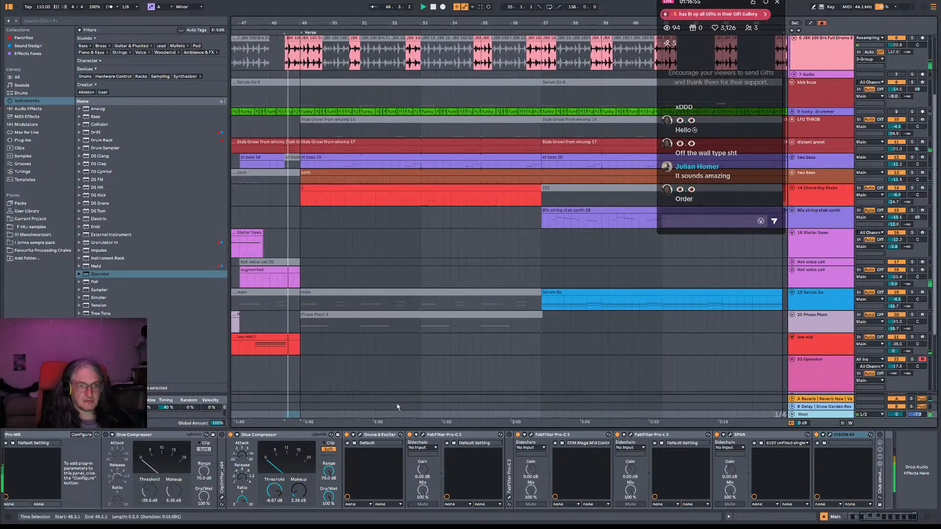
click(905, 274)
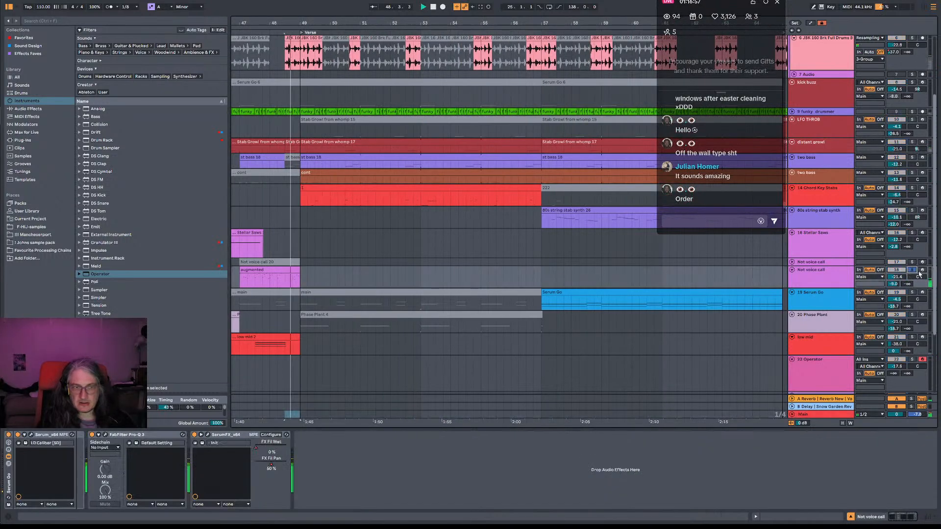
Reopen the VISION 4X analyzer on the Main track, examine the transition's frequencies during playback, and close it.
click(831, 417)
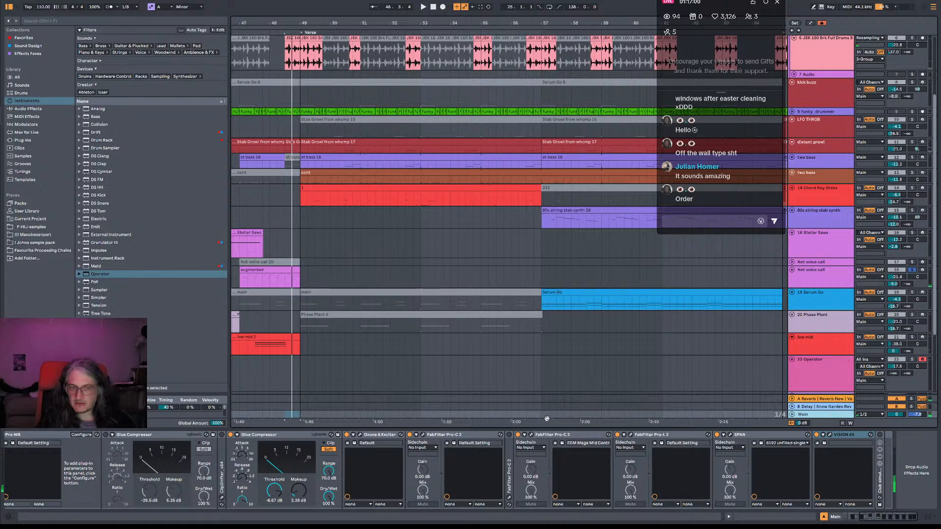
click(829, 435)
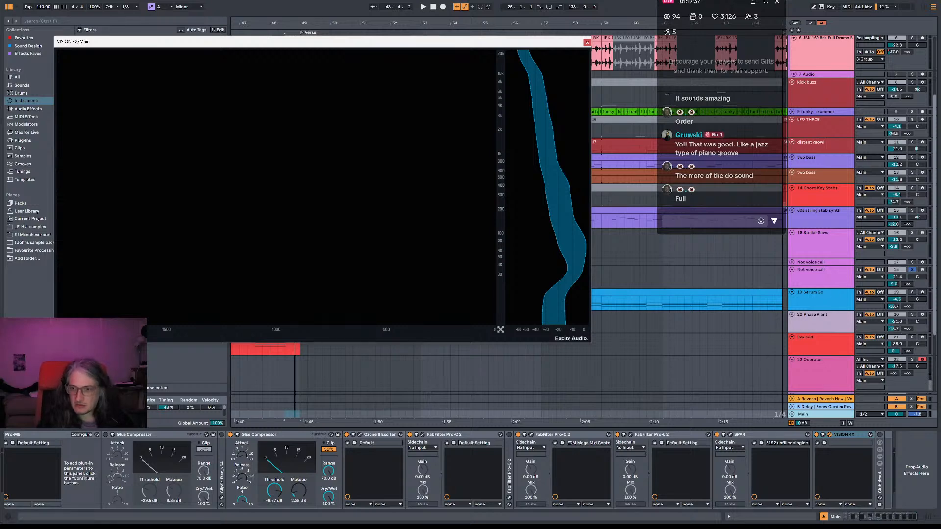
key(space)
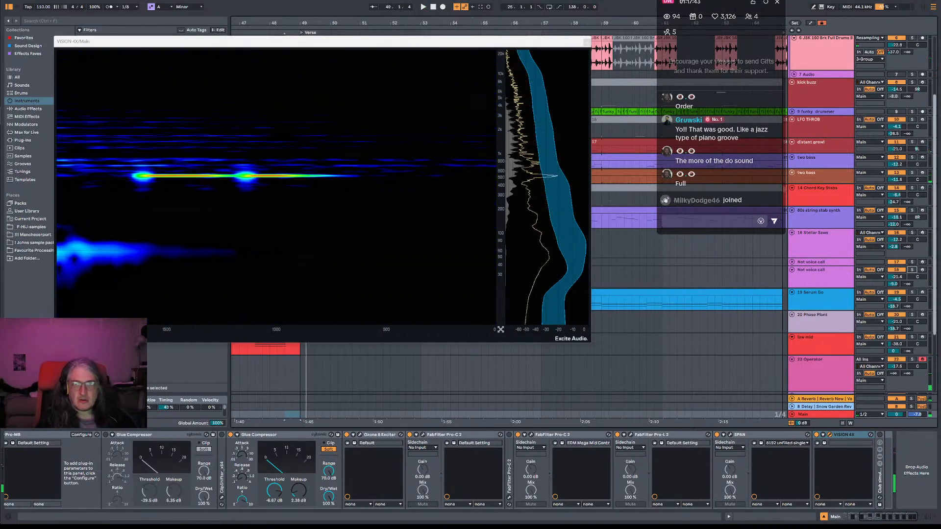
click(587, 42)
Move the augmented clip ending at bar 49 from the Not voice call track to the Operator track and play it.
key(space)
drag(341, 292, 421, 260)
key(space)
drag(345, 238, 346, 328)
key(space)
key(space)
key(space)
Raise the Operator track volume to about -7.8 dB and lower the oscillator level's velocity sensitivity.
drag(897, 335, 897, 321)
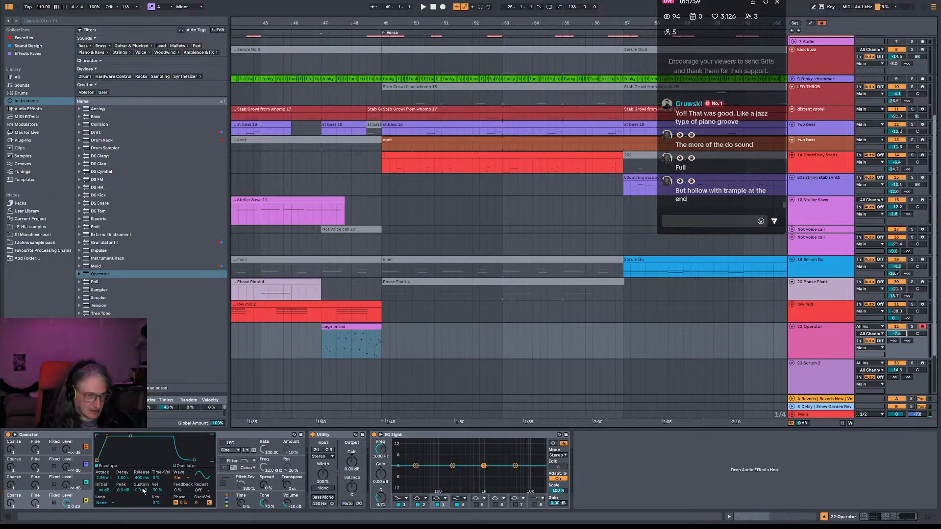
drag(156, 490, 156, 515)
key(space)
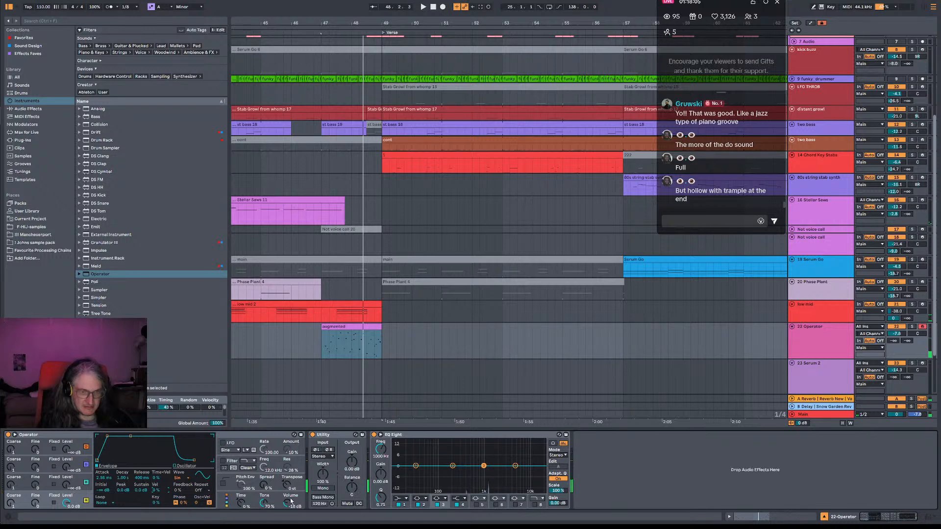
key(space)
Lengthen the Operator oscillator envelope's release and set the track's reverb send to -14.4 dB.
mouse_move(141, 478)
mouse_down()
mouse_move(141, 453)
mouse_move(141, 500)
mouse_move(142, 474)
mouse_up()
key(space)
key(space)
mouse_move(893, 341)
mouse_down()
mouse_move(893, 314)
mouse_move(893, 345)
mouse_up()
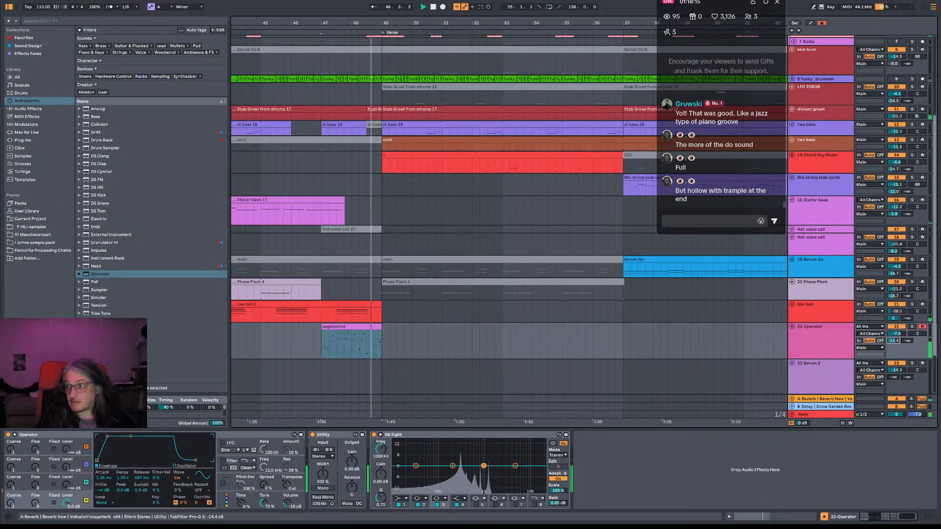
Copy the augmented clip from the Operator track back to the Not voice call track and deactivate that copy.
key(space)
drag(456, 21, 387, 1)
drag(358, 326, 361, 240)
key(0)
Copy the next augmented clip to the Operator track, deactivate the original on Not voice call, and shrink the application window.
drag(617, 236, 620, 330)
click(614, 238)
key(0)
key(space)
key(super+Down)
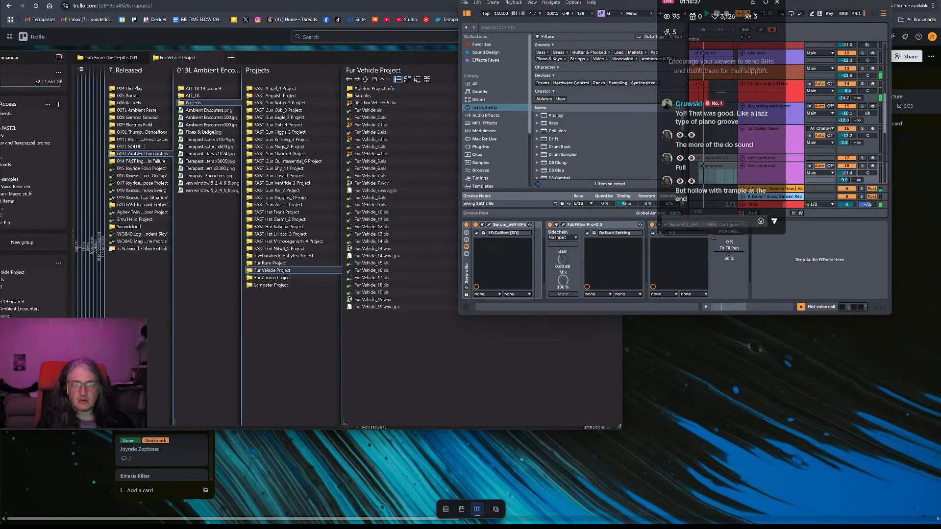
Maximize the arrangement window and bring the bridge's augmented clip on the Operator track into focus.
key(super+Up)
drag(401, 22, 480, 12)
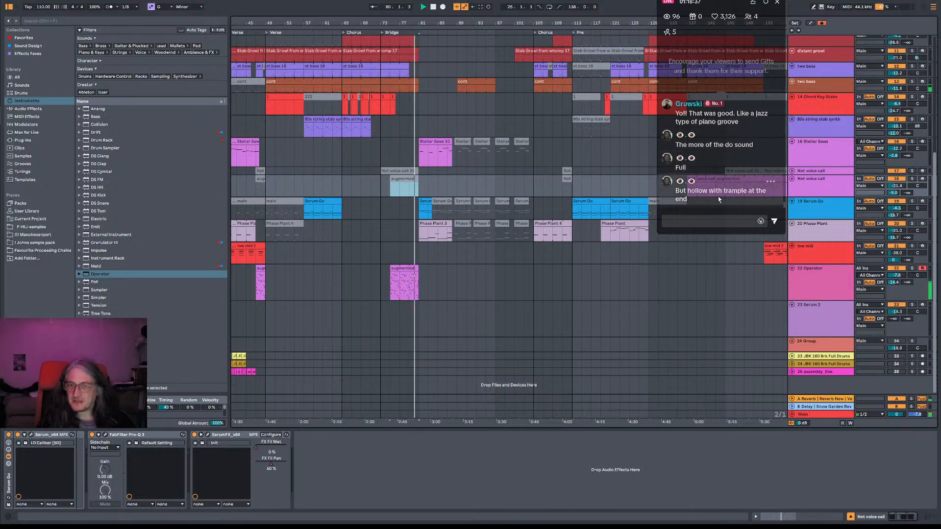
click(413, 293)
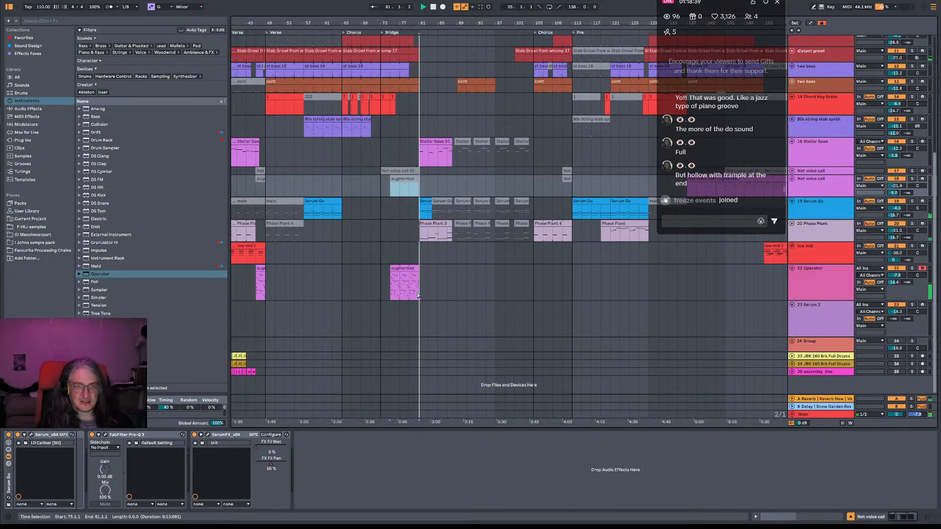
click(412, 297)
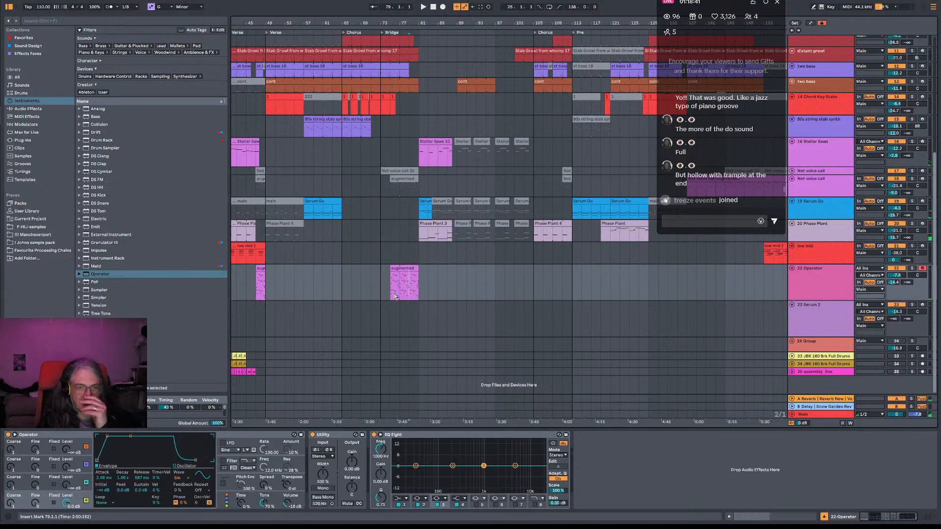
Play the bridge's Operator clip from bar 75 and lower the Operator track volume to -11.1 dB.
mouse_move(425, 281)
mouse_down()
mouse_move(537, 248)
mouse_move(433, 284)
mouse_up()
click(400, 287)
key(space)
key(space)
mouse_move(896, 275)
mouse_down()
mouse_move(896, 290)
mouse_move(896, 274)
mouse_up()
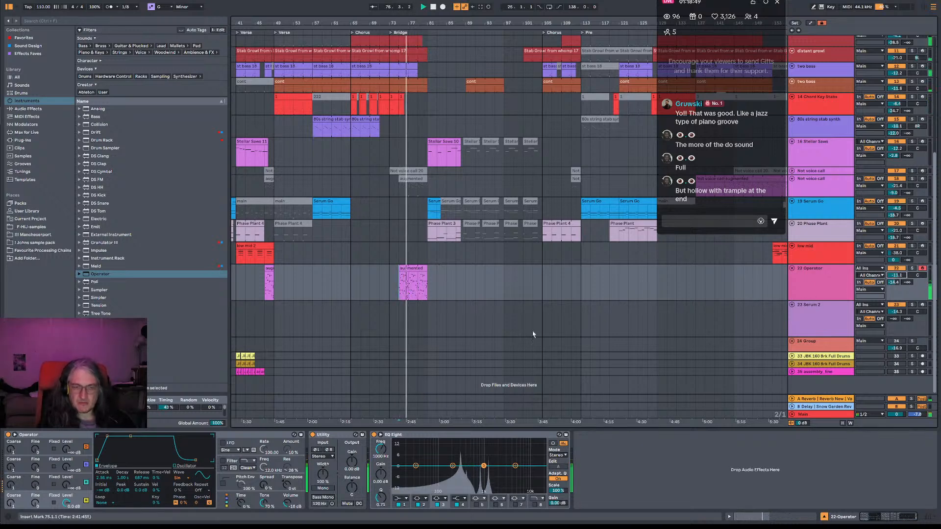
Open the bridge's augmented clip on the Operator track and transpose its F4 to C5 notes down one octave.
click(412, 269)
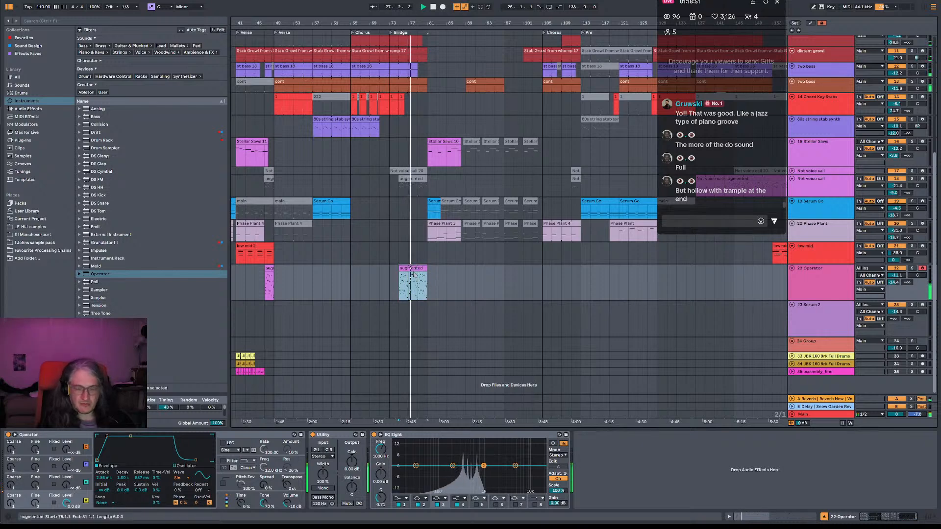
double_click(412, 269)
click(167, 354)
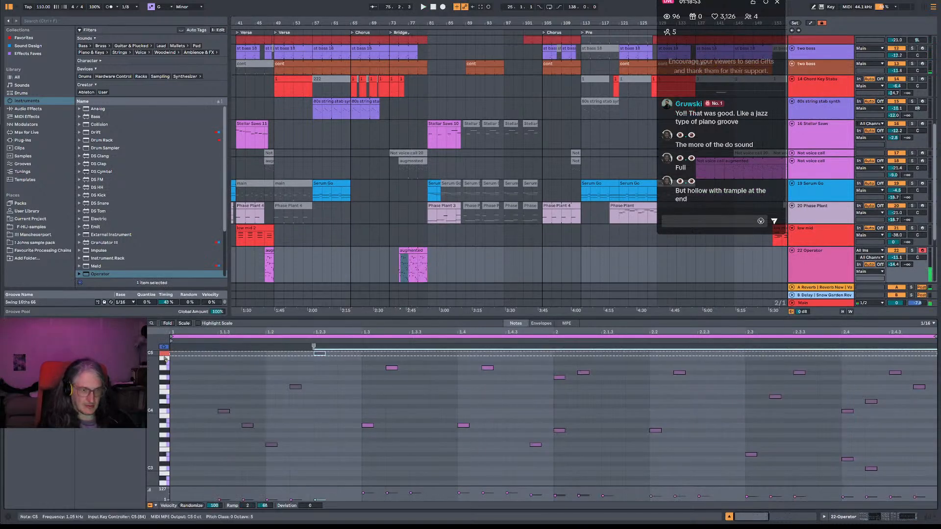
drag(168, 359, 163, 387)
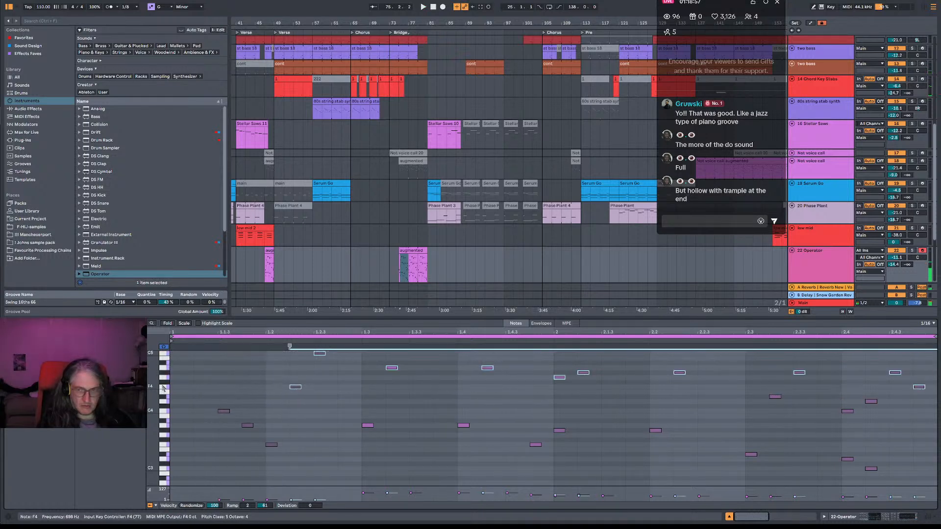
key(shift+Down)
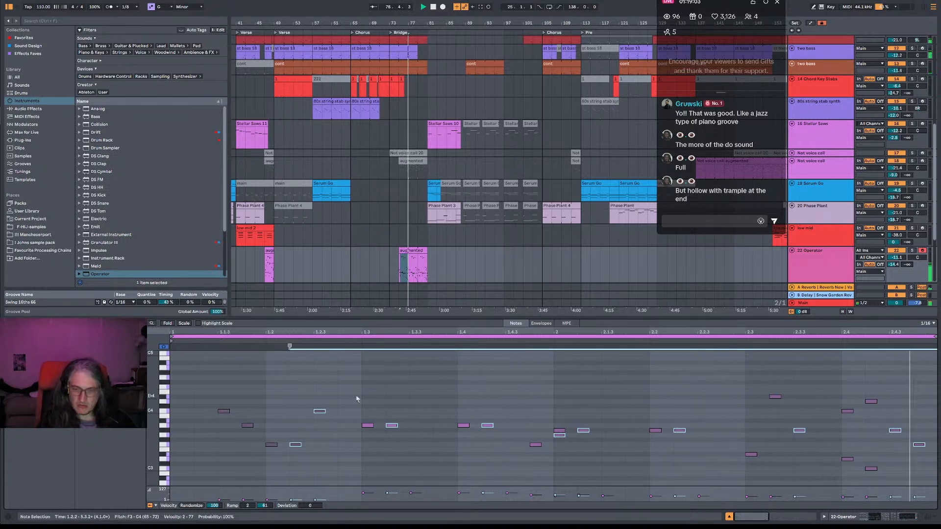
Transpose the notes above C5 between 1.3.3 and 2.2.3 down one octave, to D4–E4.
scroll(528, 409, up, 3)
scroll(527, 408, up, 6)
drag(376, 401, 820, 480)
key(shift+Down)
scroll(789, 463, down, 5)
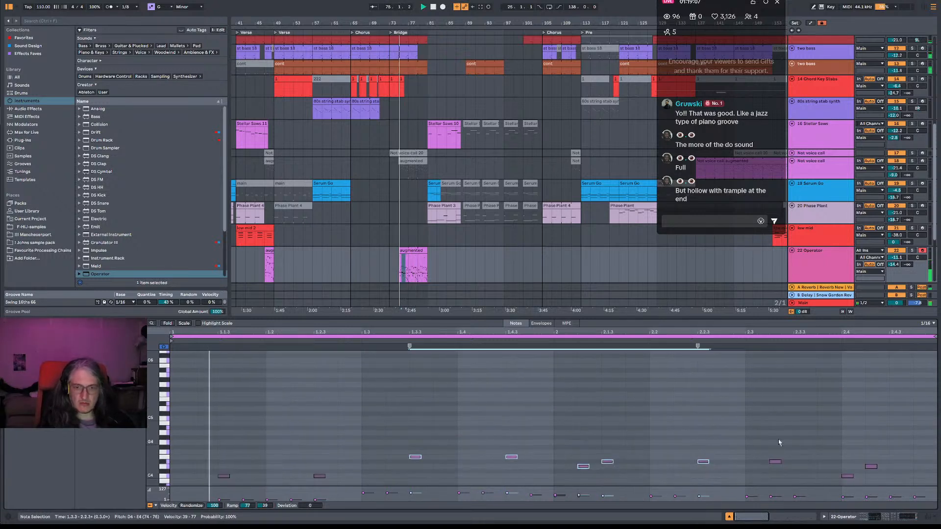
Delete the lower of the two closely stacked notes at 2.1 in the Operator clip.
scroll(760, 439, down, 3)
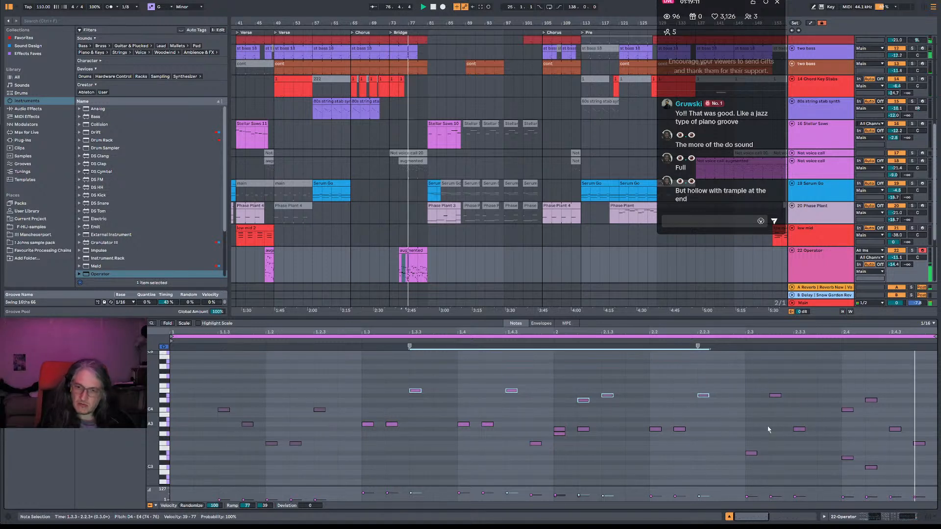
scroll(686, 422, down, 3)
double_click(562, 401)
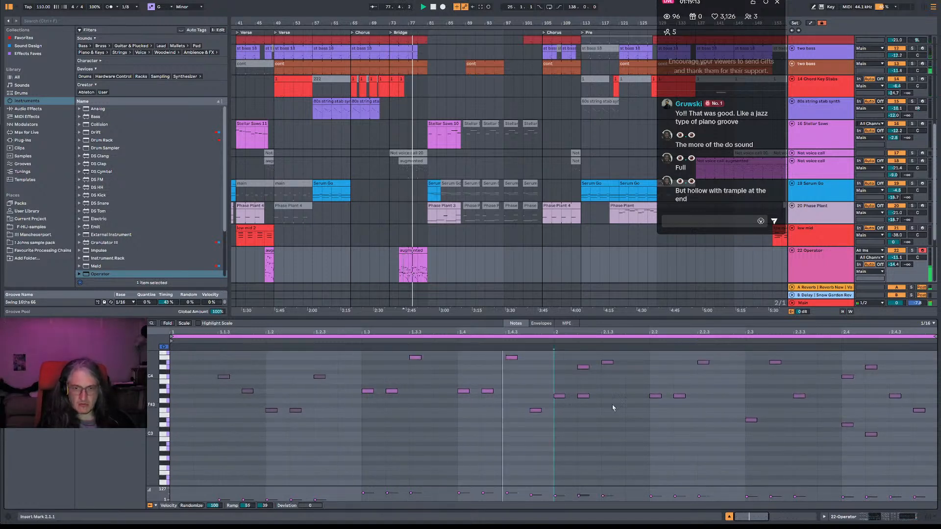
scroll(767, 428, up, 1)
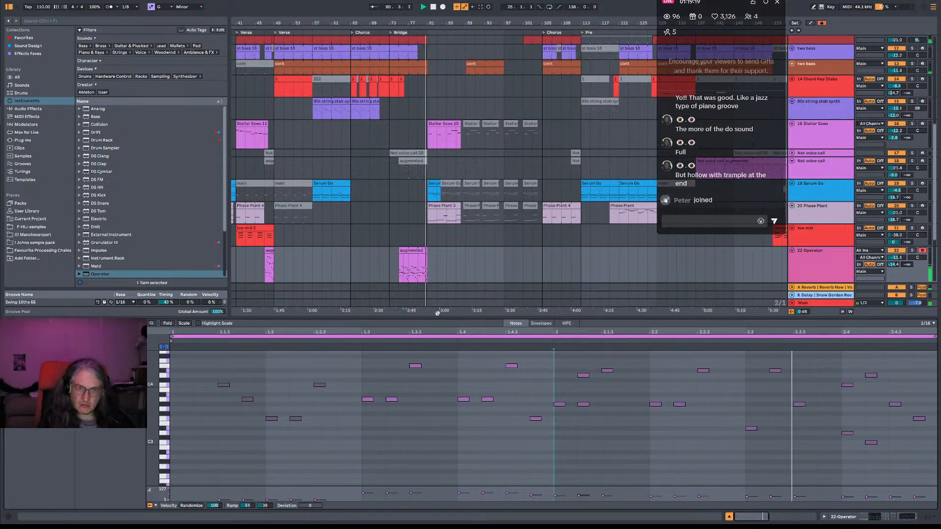
Raise the note at 1.2.2 to C4 and the one at 1.2.3 to F4, removing the extra note drawn at 1.2.4.
click(399, 276)
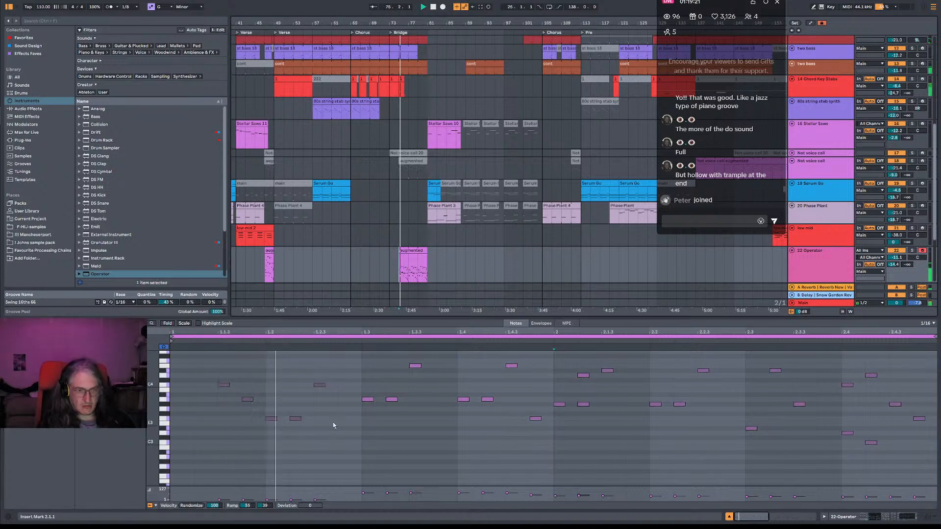
scroll(328, 385, up, 5)
click(319, 427)
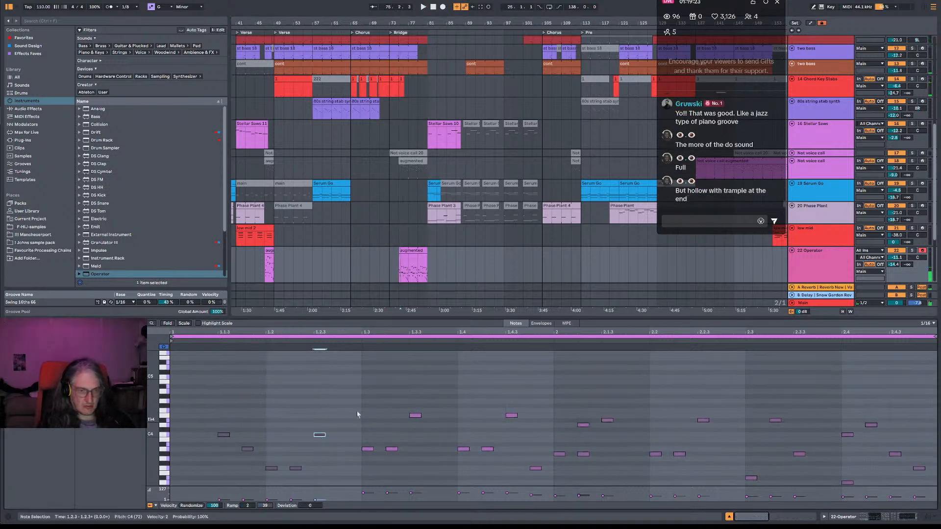
drag(343, 413, 350, 403)
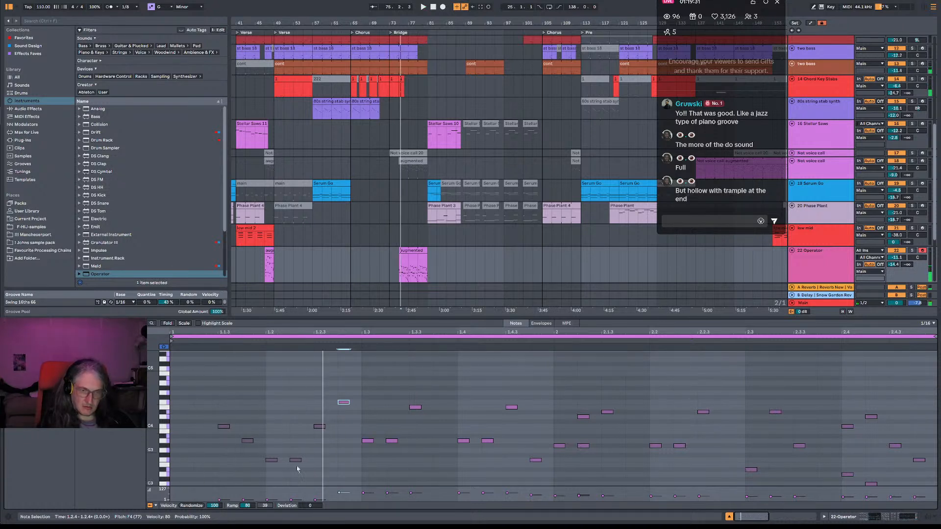
drag(296, 462, 324, 404)
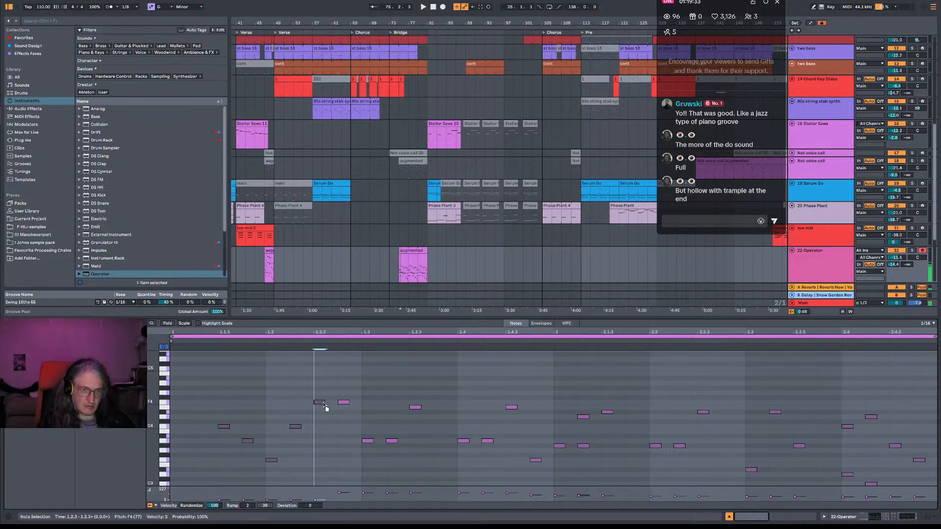
double_click(344, 403)
key(space)
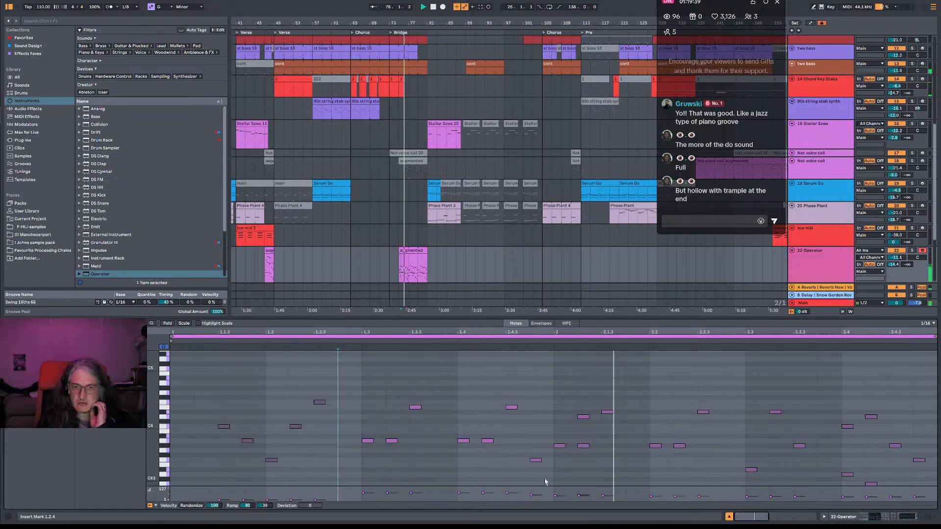
Raise the notes at 1.3.2, 1.4.2, 2.1.2 and 2.2.2 to C4.
click(585, 447)
click(584, 446)
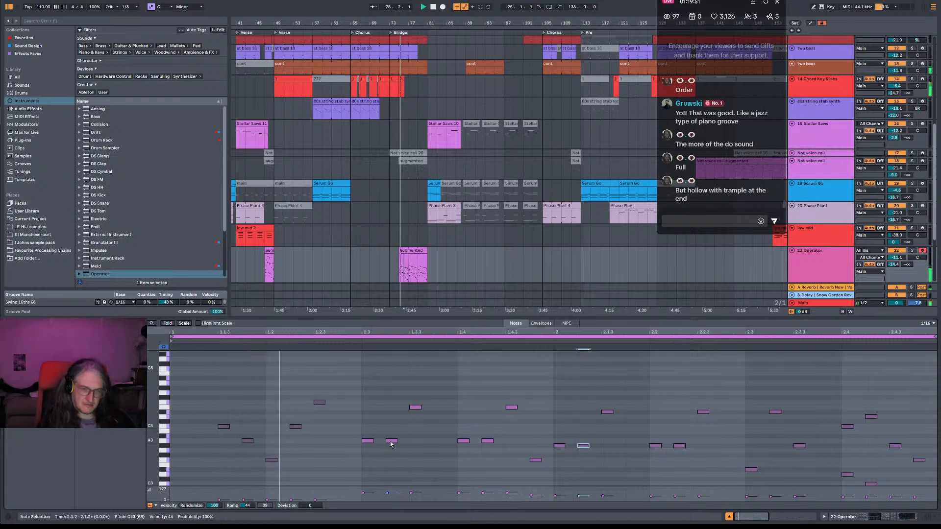
drag(392, 443, 392, 434)
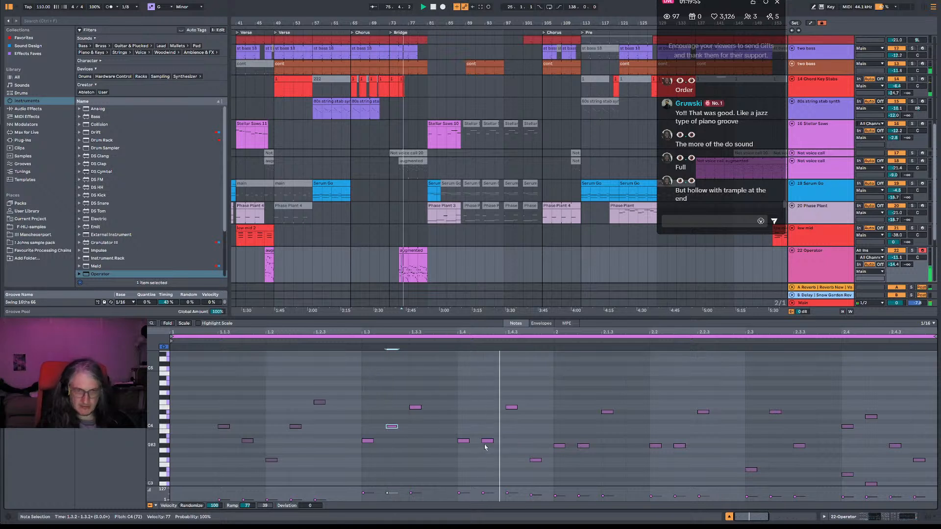
drag(492, 444, 493, 435)
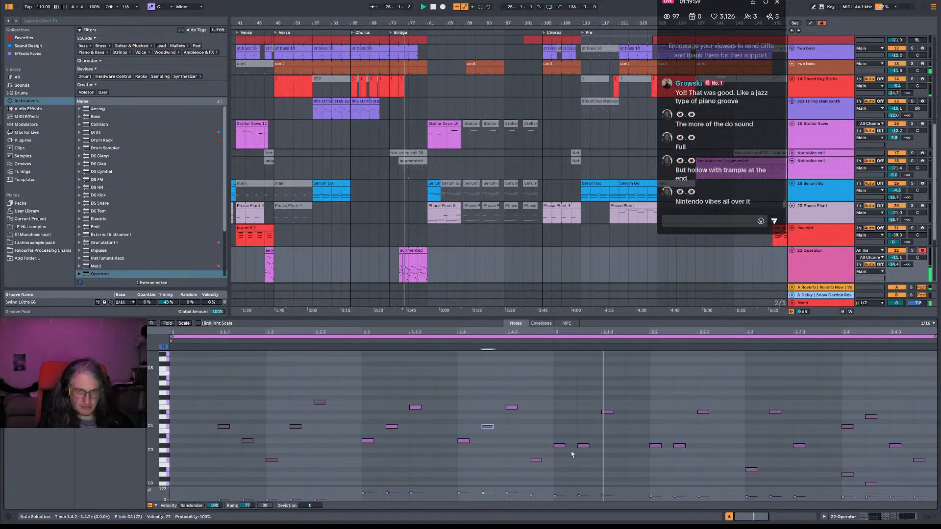
drag(584, 447, 586, 442)
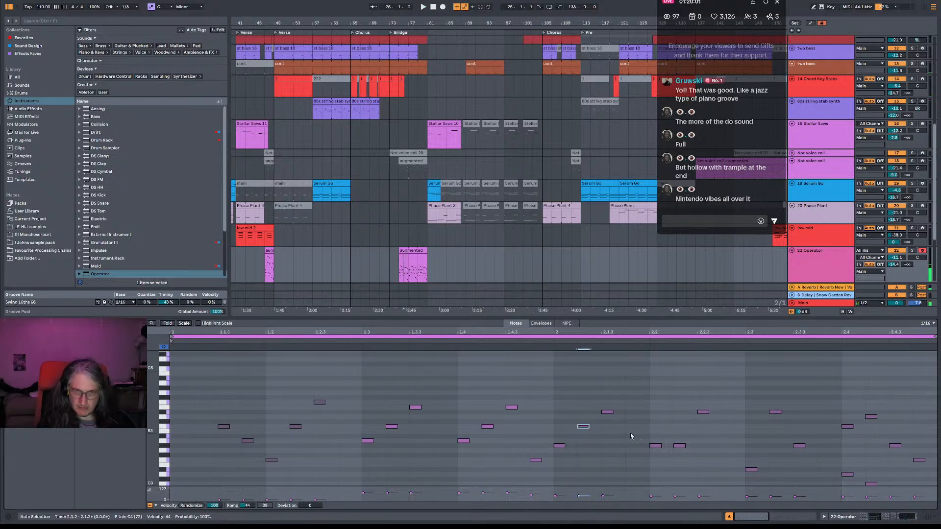
drag(679, 445, 682, 432)
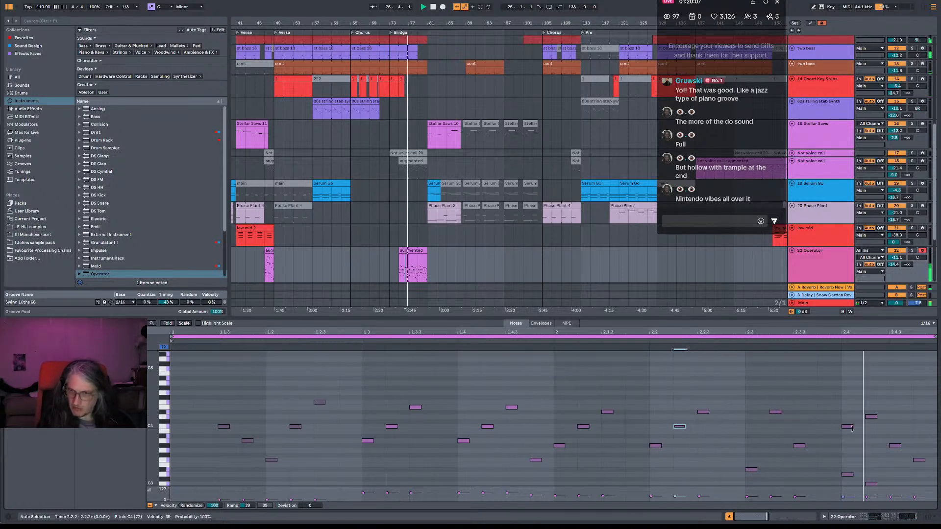
scroll(810, 436, down, 5)
scroll(810, 437, up, 3)
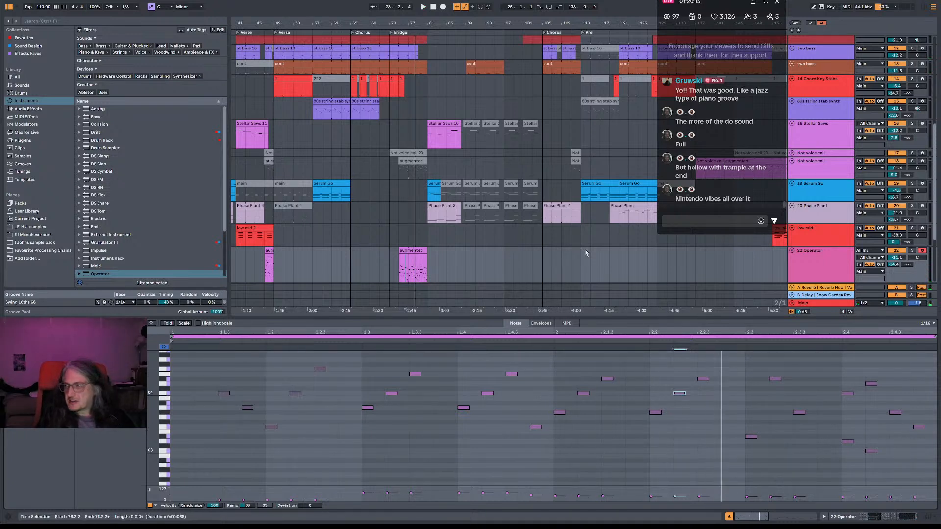
Solo the Not voice call track, activate its bridge augmented clip and listen to the original melody.
key(space)
click(399, 270)
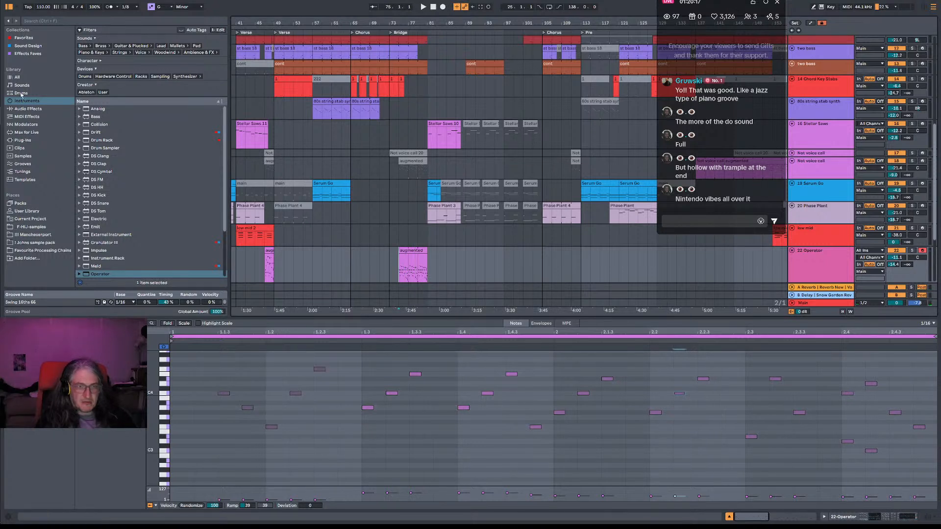
click(419, 164)
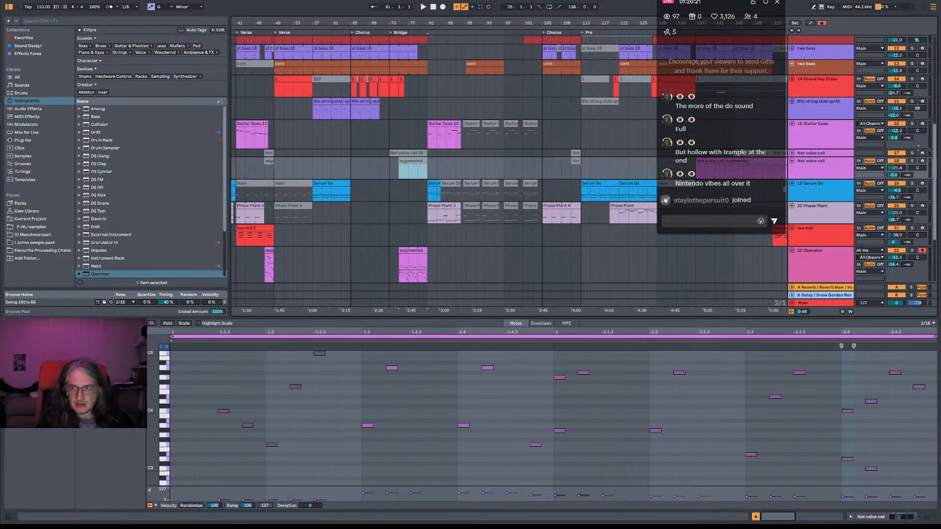
key(space)
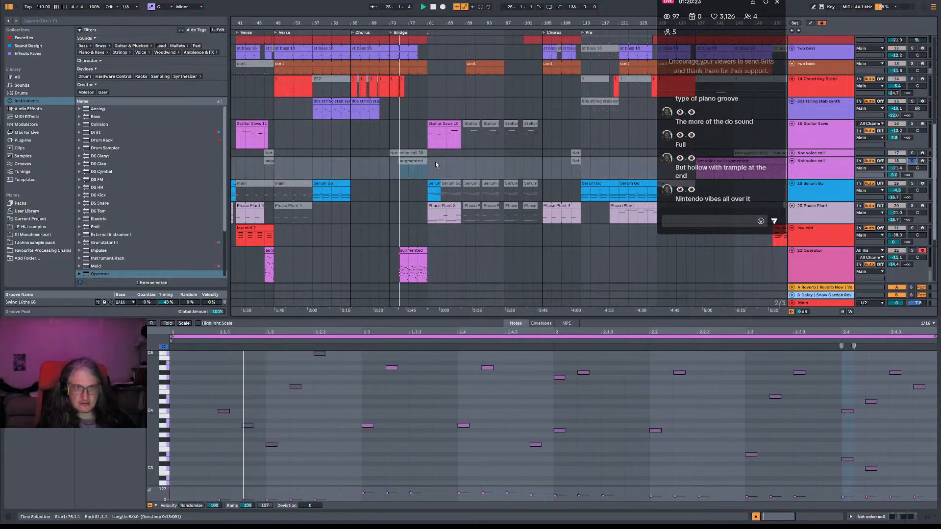
click(417, 159)
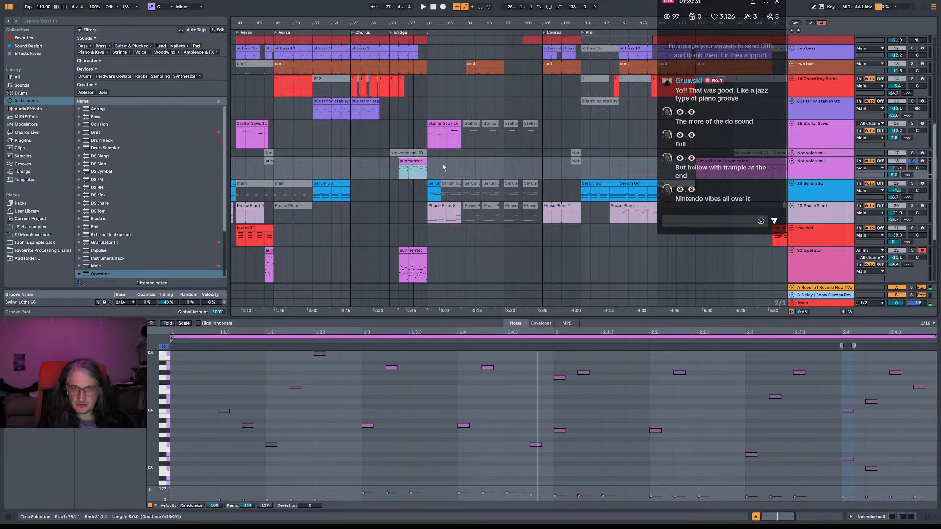
Solo the Operator track and play its edited augmented clip from bar 75.
click(400, 271)
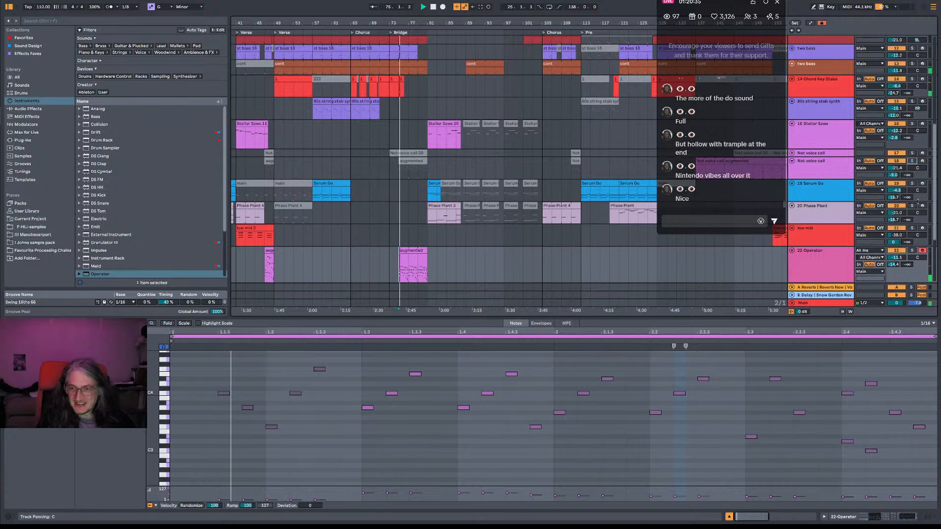
click(895, 265)
click(910, 251)
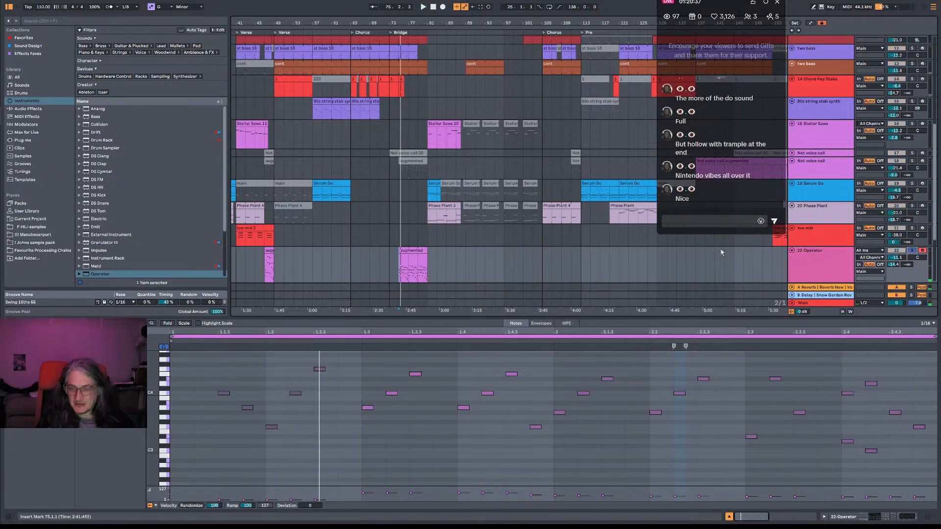
scroll(441, 402, up, 2)
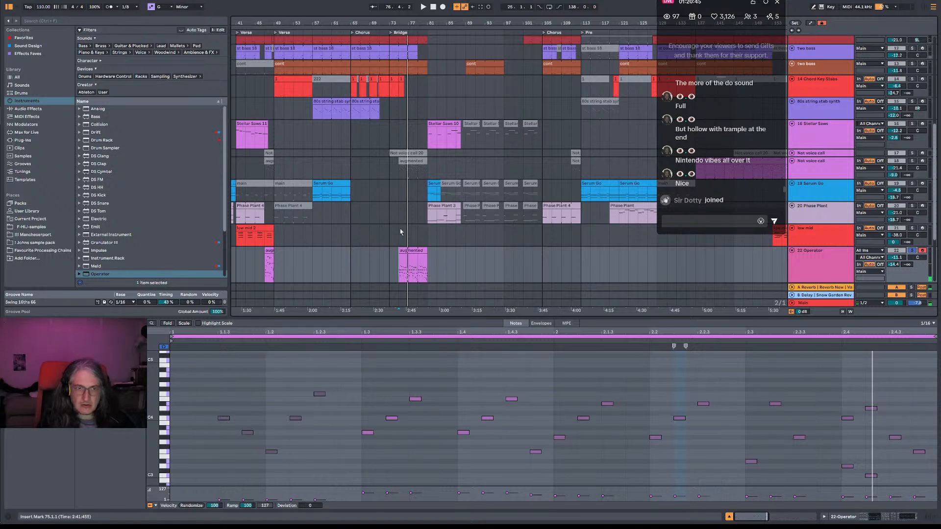
Raise the low C3 note at 2.4.2 to D#3 and replay the Operator clip from bar 75.
drag(420, 22, 431, 68)
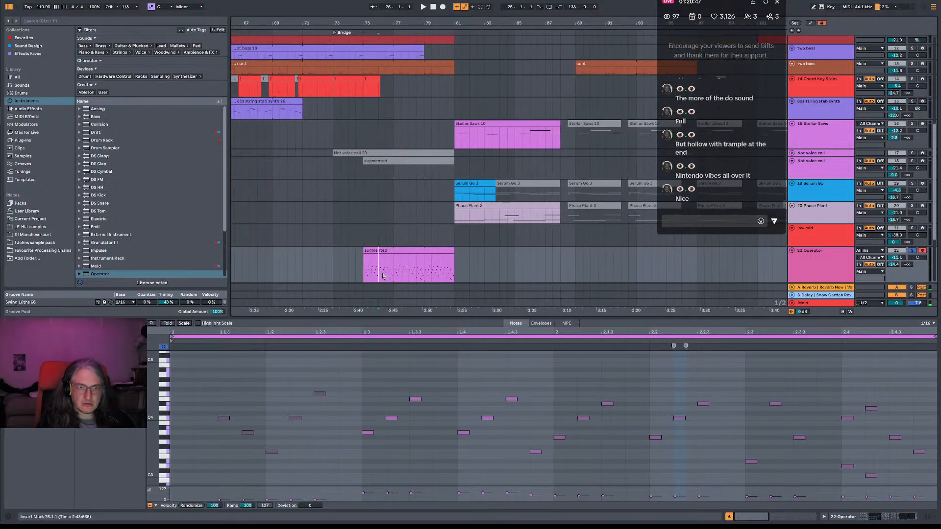
key(space)
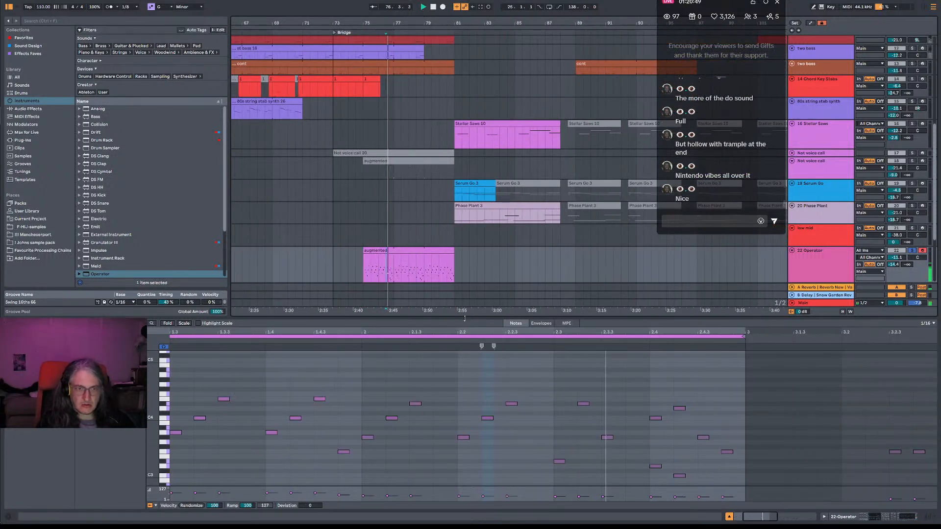
scroll(635, 450, down, 2)
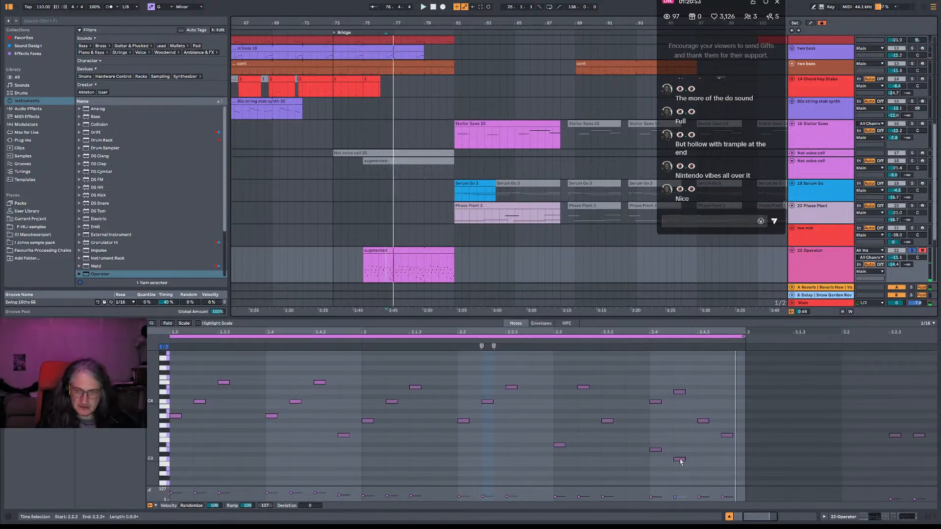
key(space)
drag(659, 450, 638, 451)
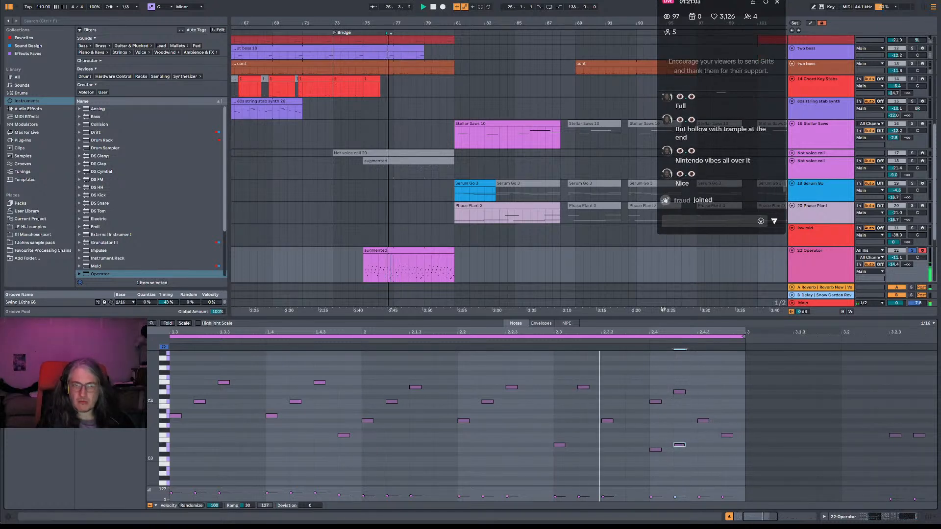
click(369, 270)
key(space)
key(space)
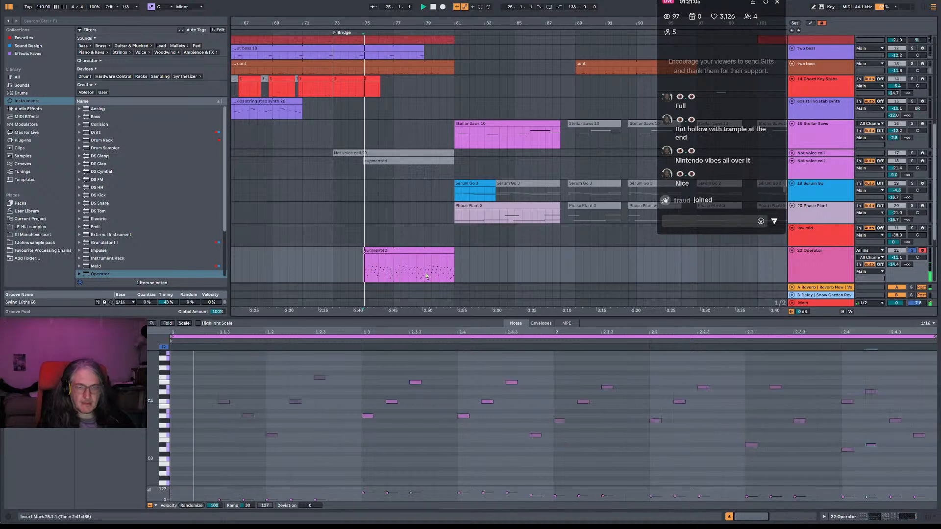
Lower the D#3 note at 2.4.2 in the Operator clip to C3 and replay the clip from bar 75.
drag(728, 333, 538, 332)
click(512, 461)
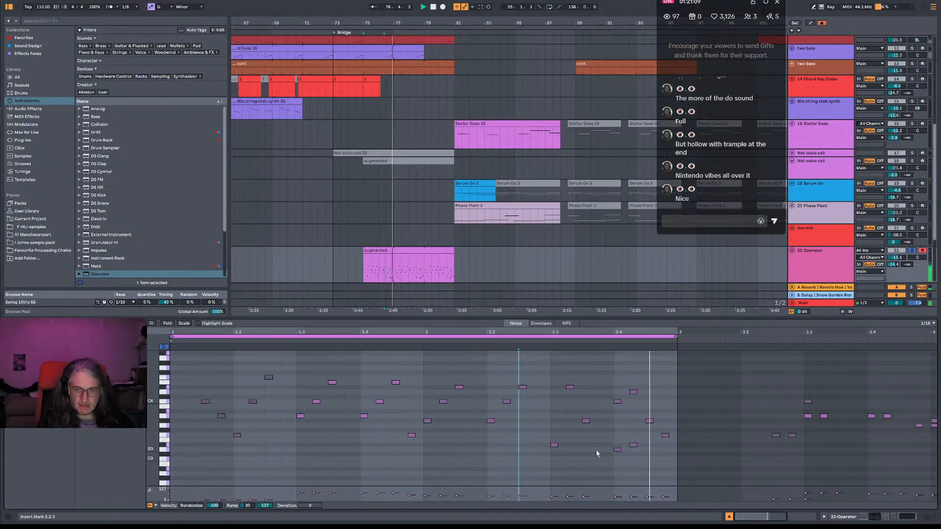
click(666, 436)
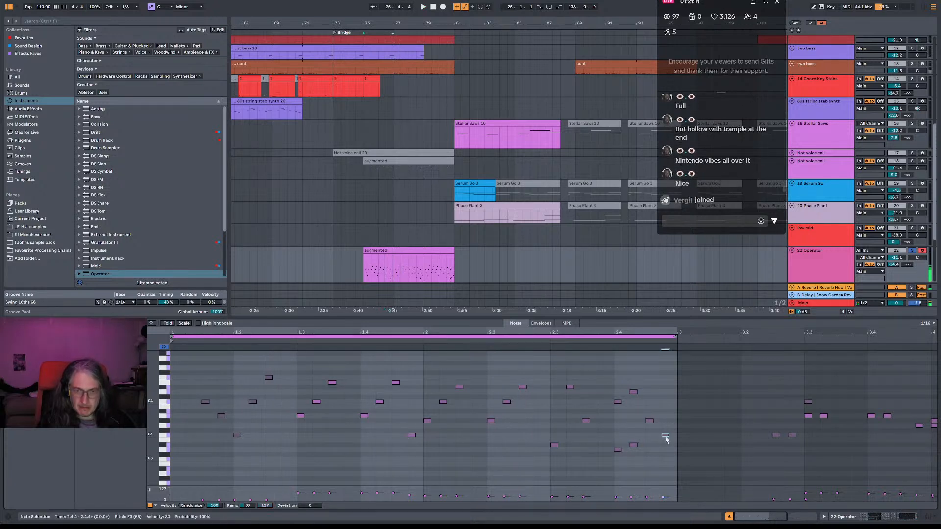
click(648, 421)
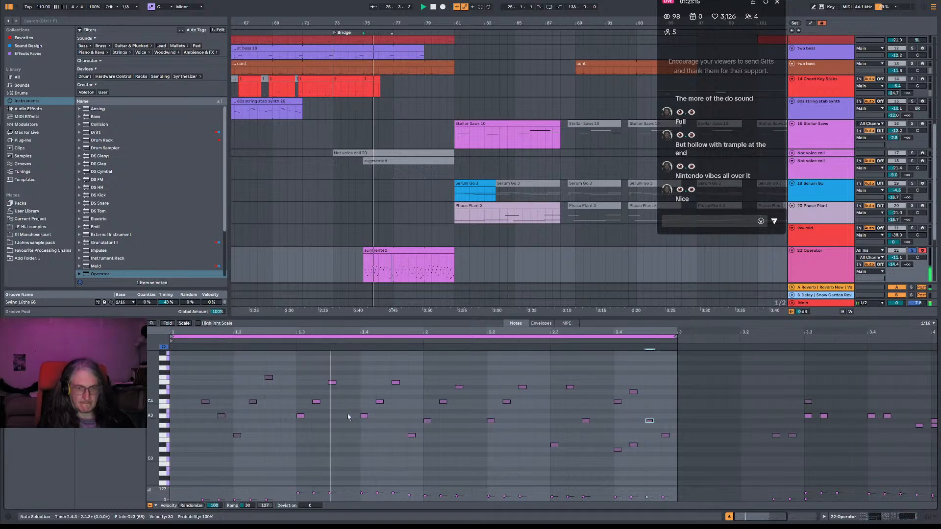
click(636, 463)
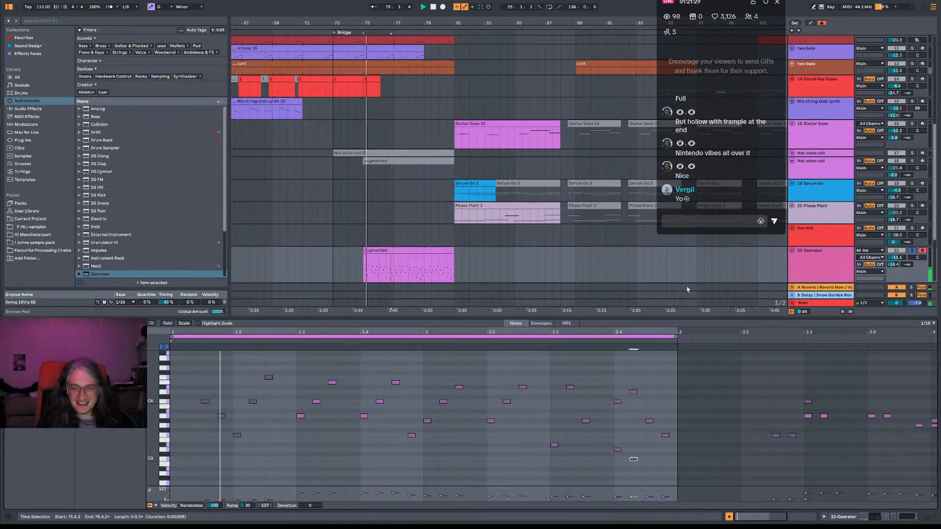
Show the original text of the latest comment in the live chat.
click(771, 190)
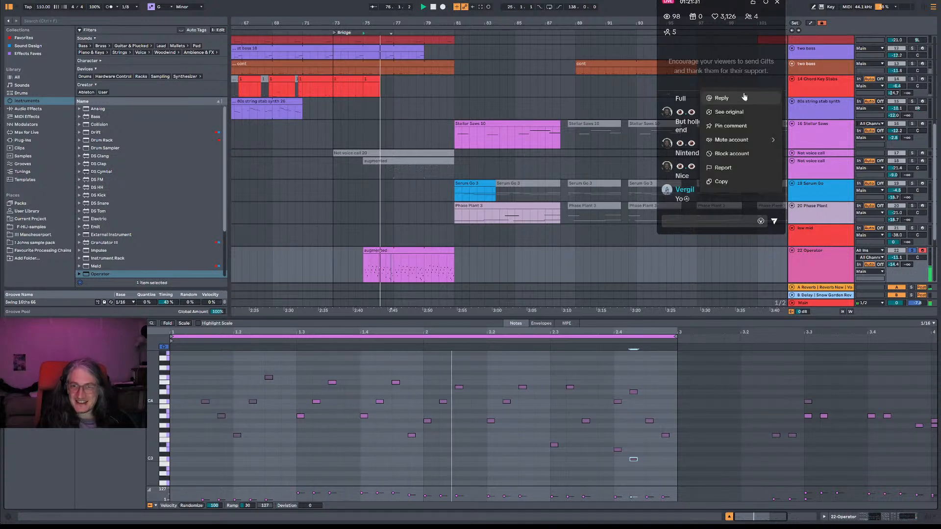
click(742, 112)
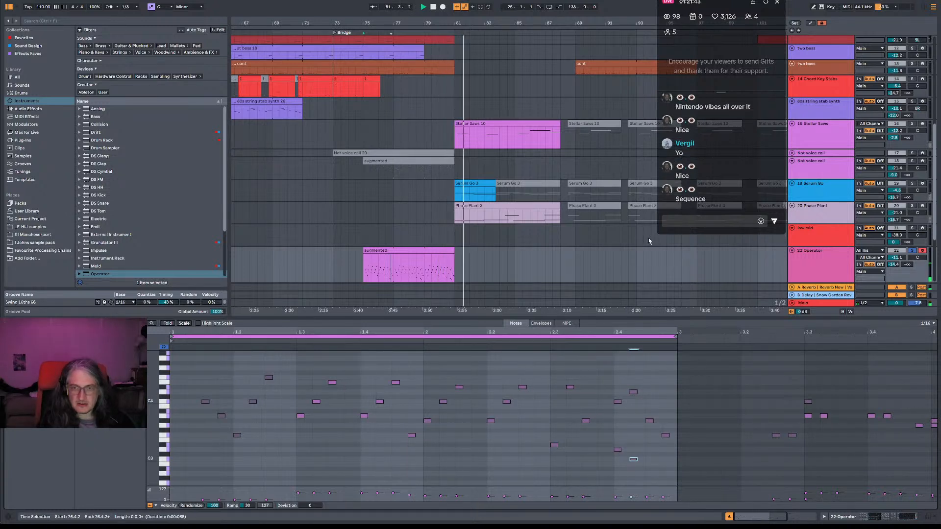
Take the Operator track out of solo and play its augmented clip within the full mix.
click(475, 392)
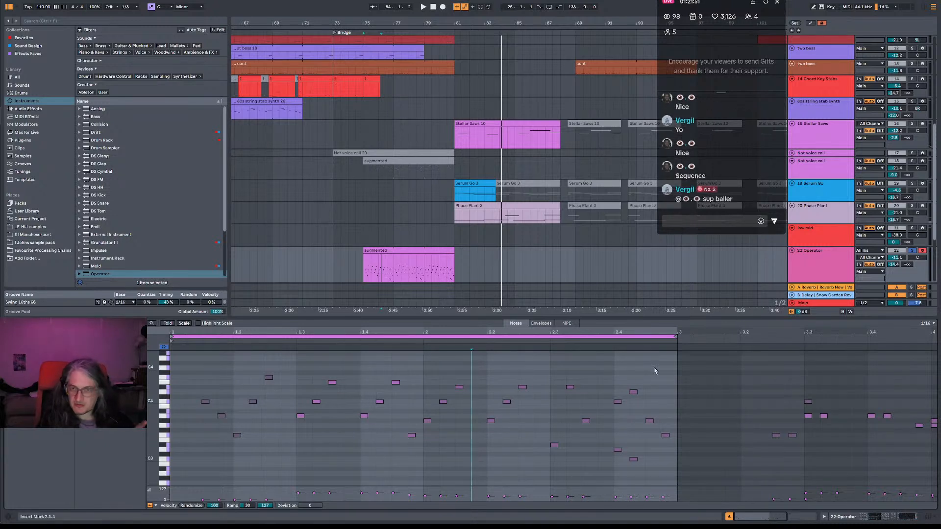
key(space)
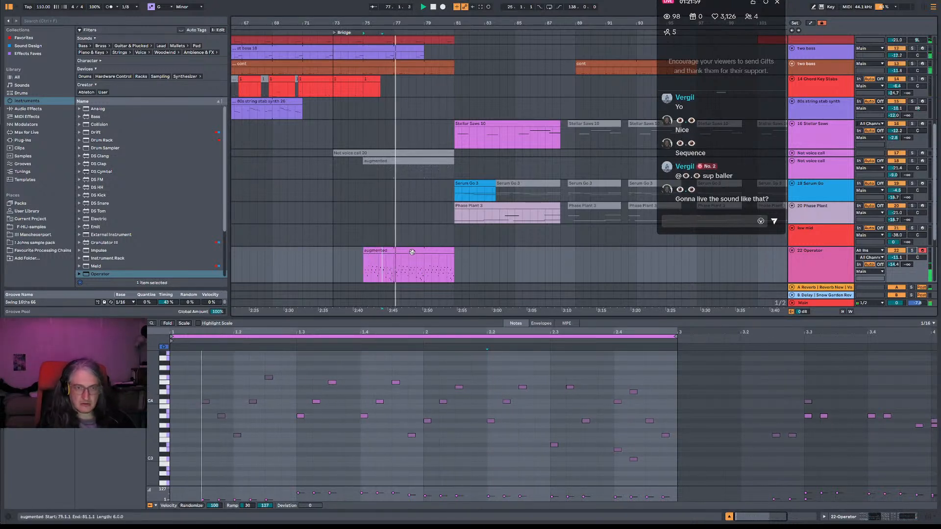
key(space)
key(space)
key(space)
key(space)
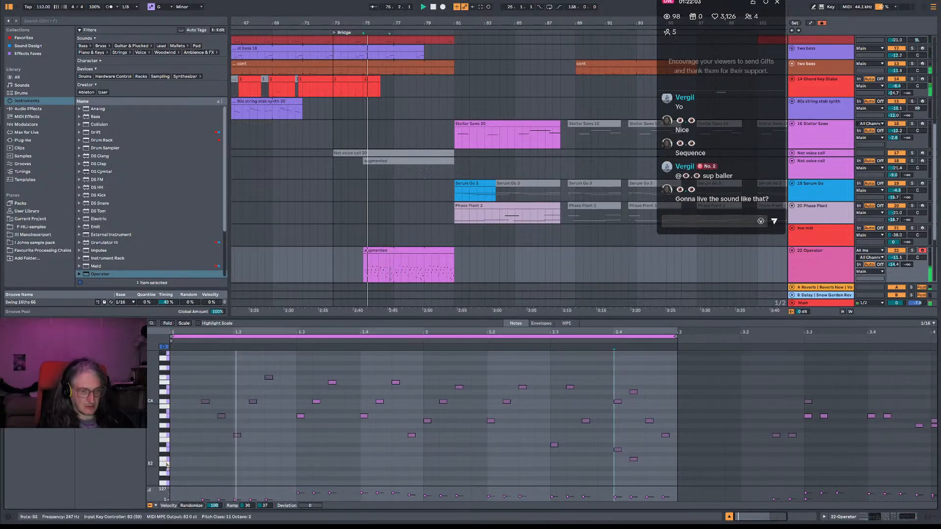
Raise the lower notes at 2.4.1 and 2.4.2 an octave to D4 and C4, and replay the phrase.
click(168, 462)
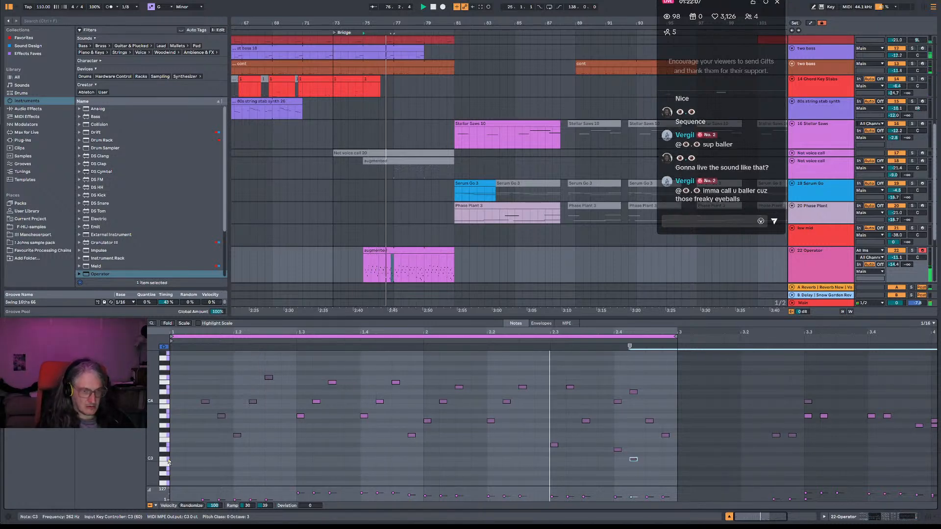
key(space)
shift+click(616, 450)
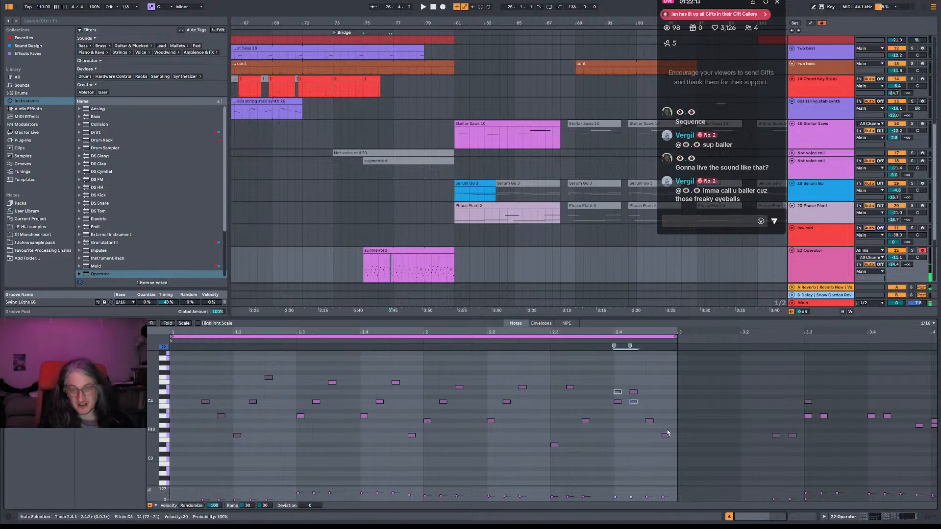
click(614, 349)
key(space)
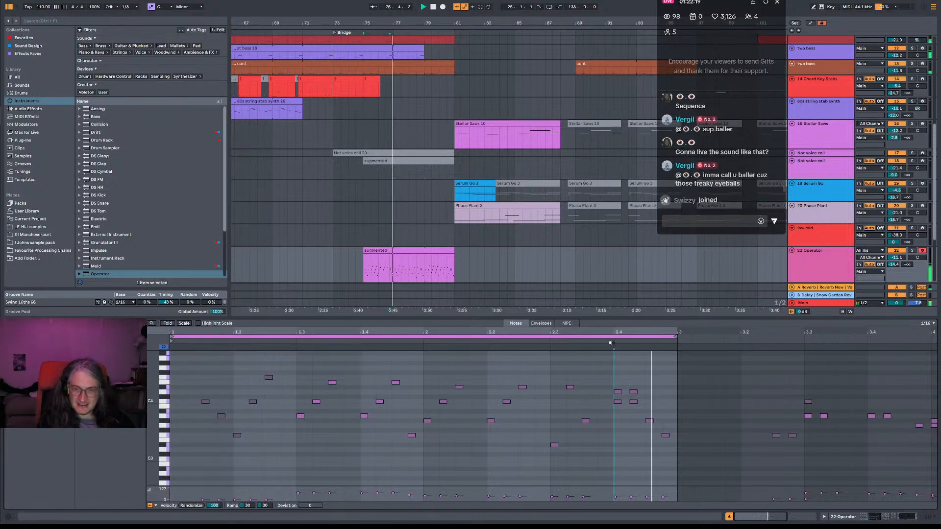
Try F3 at 2.4.3 and G#3 at 2.4.4 as the phrase's last notes, listen, and undo the change.
click(619, 402)
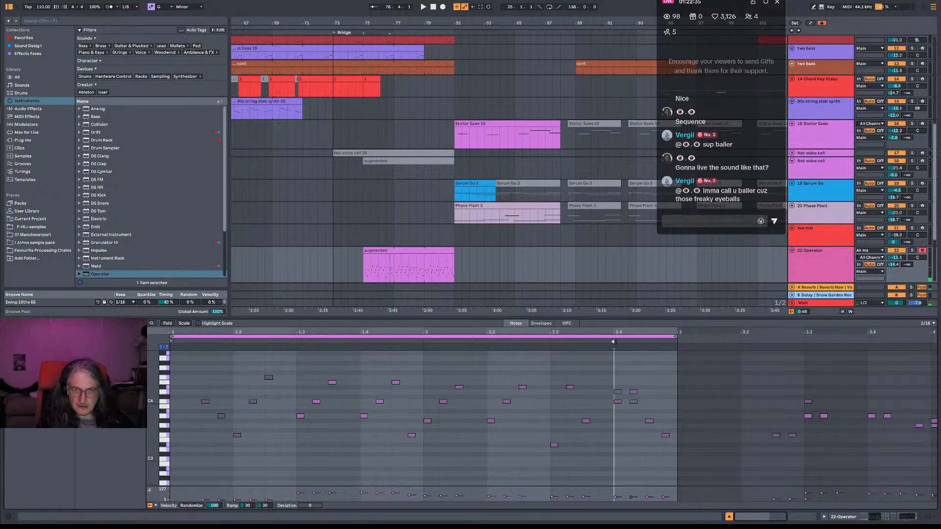
click(649, 421)
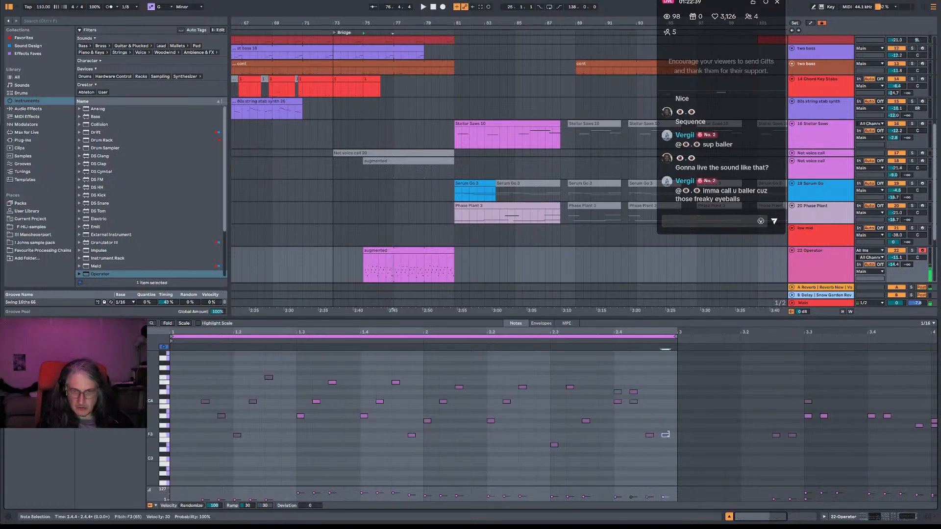
key(space)
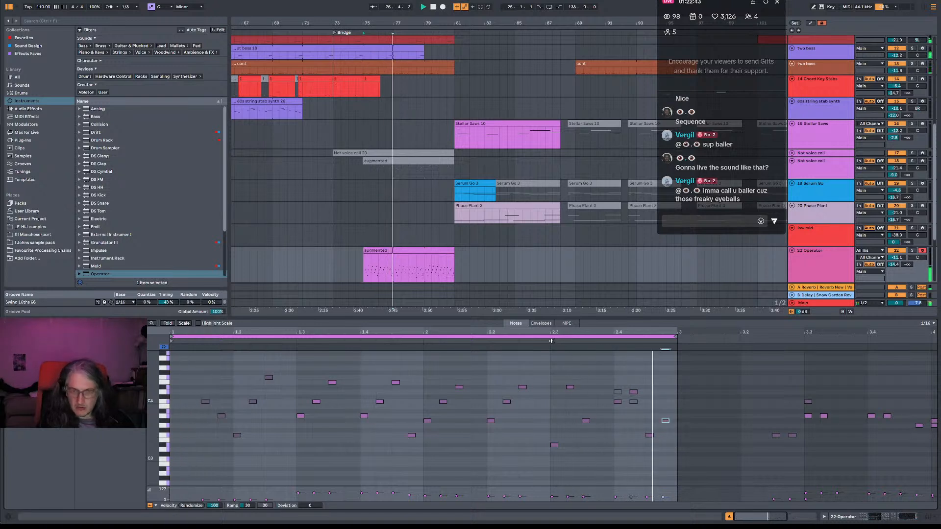
key(ctrl+z)
key(space)
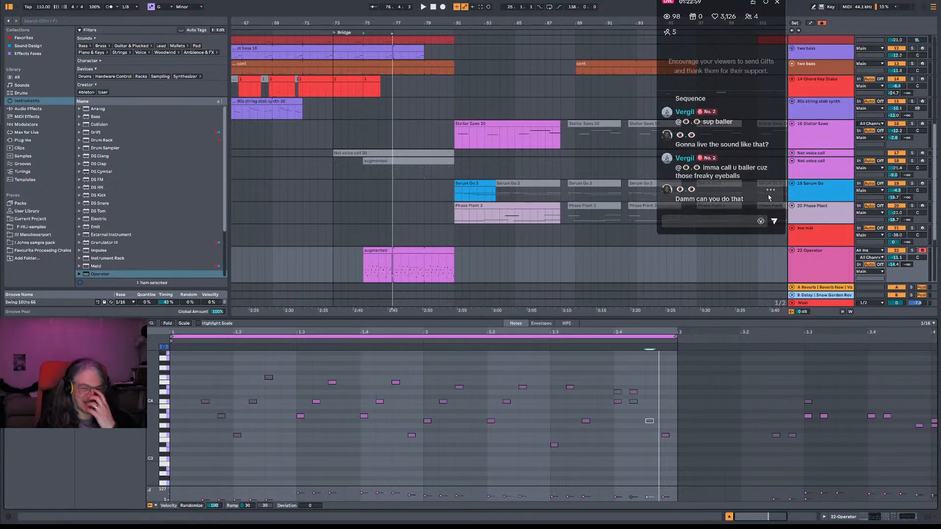
Try raising the D#3 note at 2.3.1 an octave to D#4, listen, and lower it back an octave.
click(586, 378)
key(space)
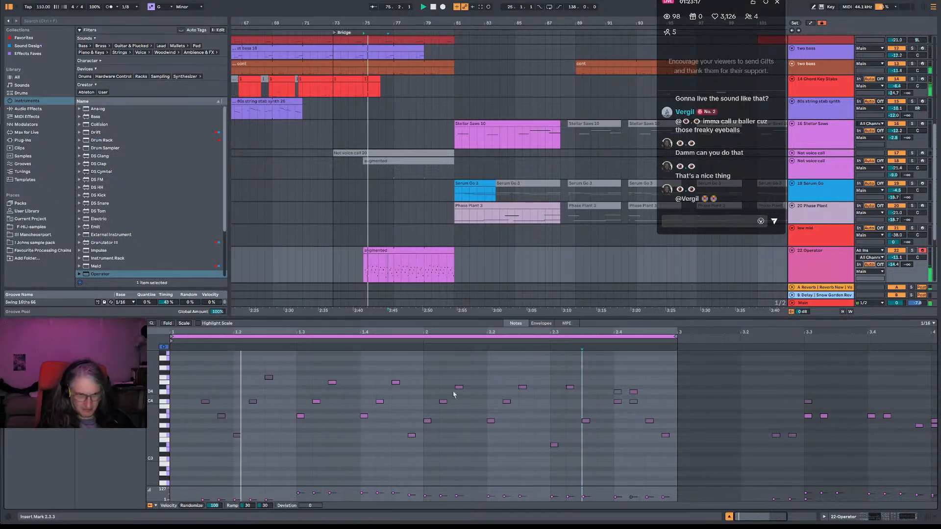
click(557, 464)
key(space)
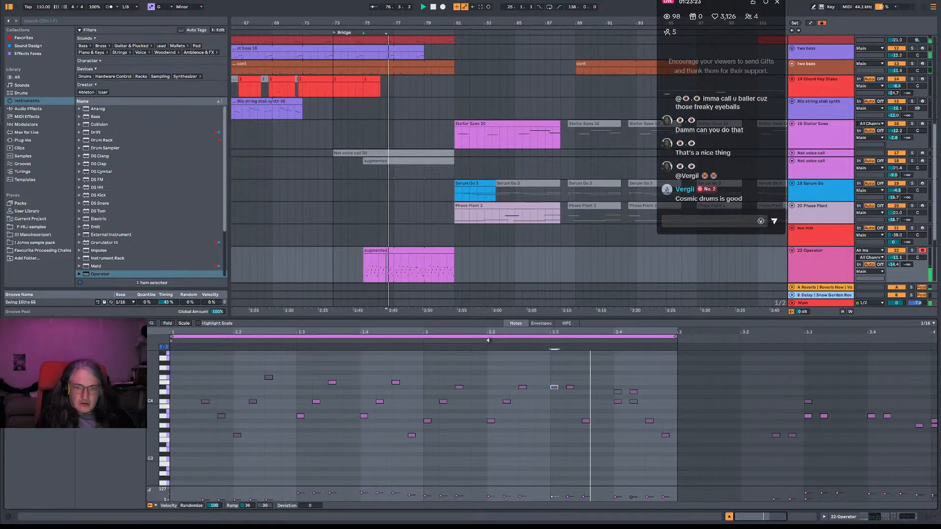
click(493, 342)
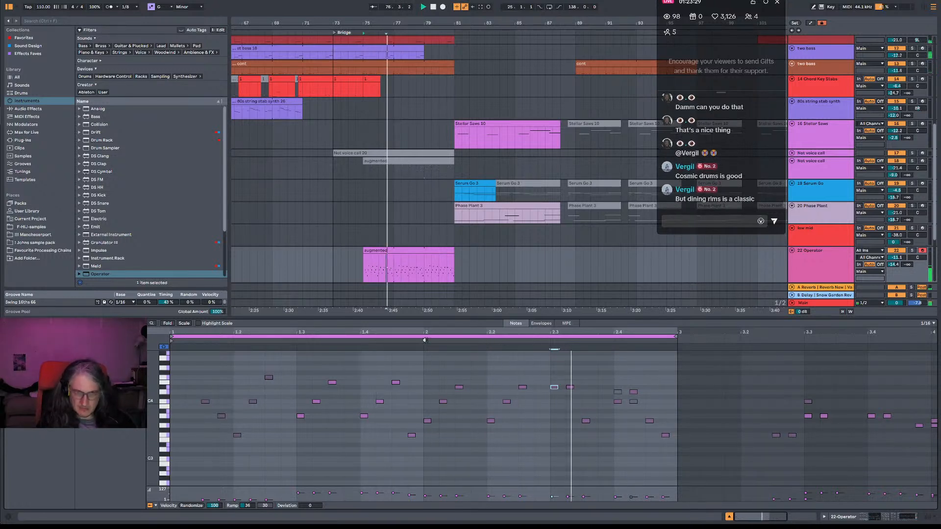
key(shift+Down)
Replay the Operator clip's opening phrase in the full mix to judge the melody.
click(592, 384)
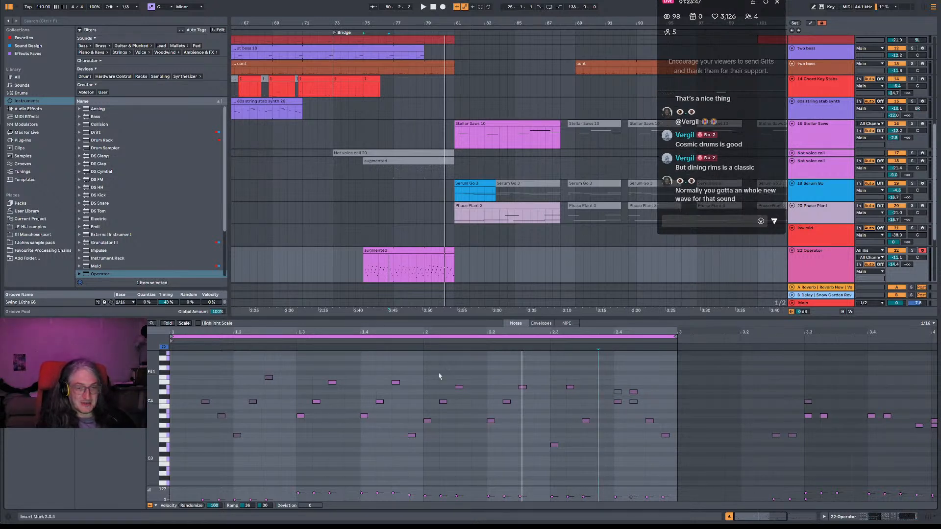
click(227, 341)
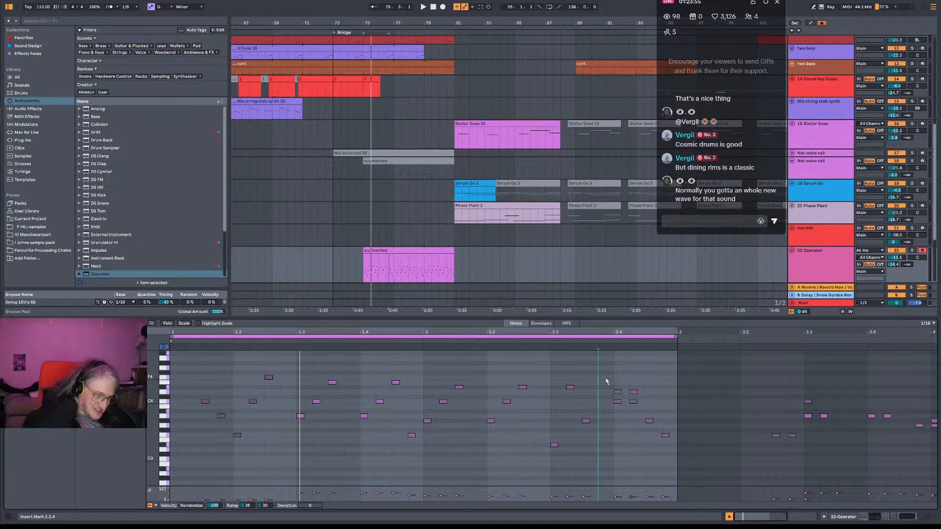
click(539, 376)
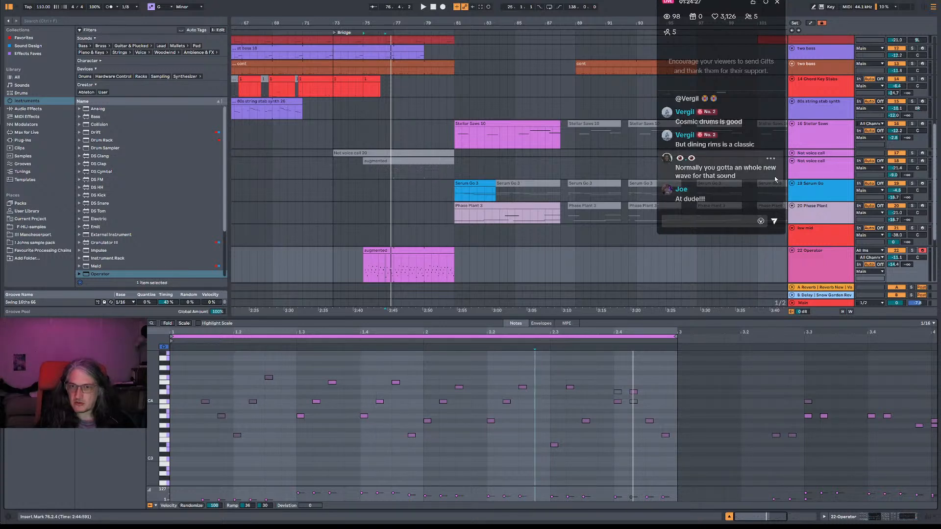
key(space)
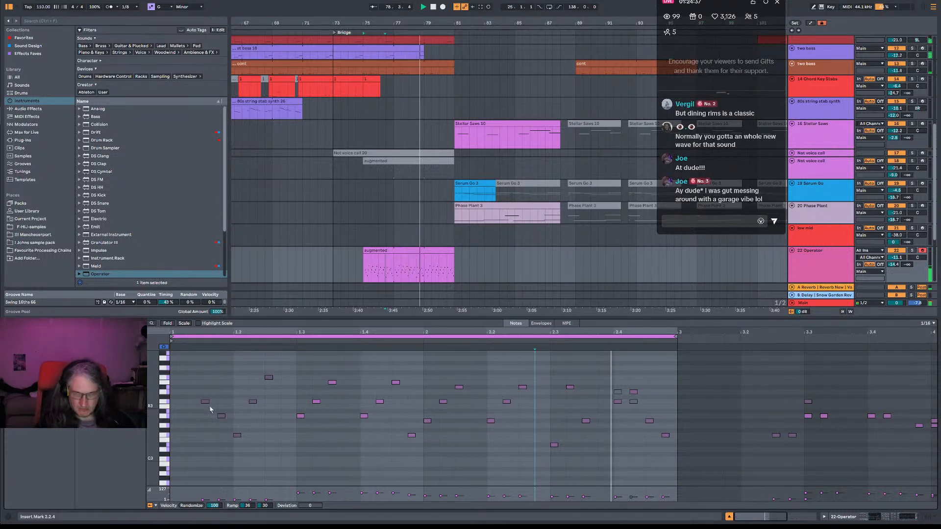
Add an F4 note at 1.1.2 in the Operator clip and duplicate it to G#3 at 1.1.1.
key(space)
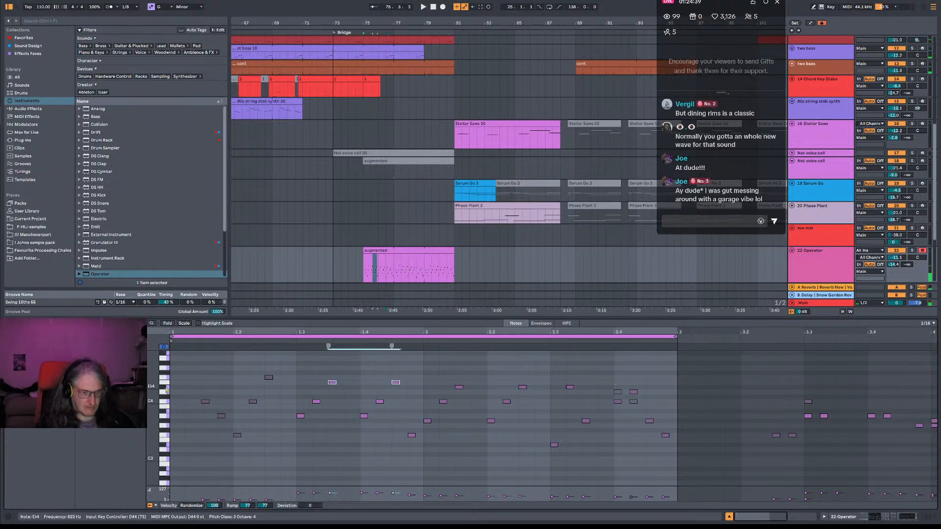
click(165, 387)
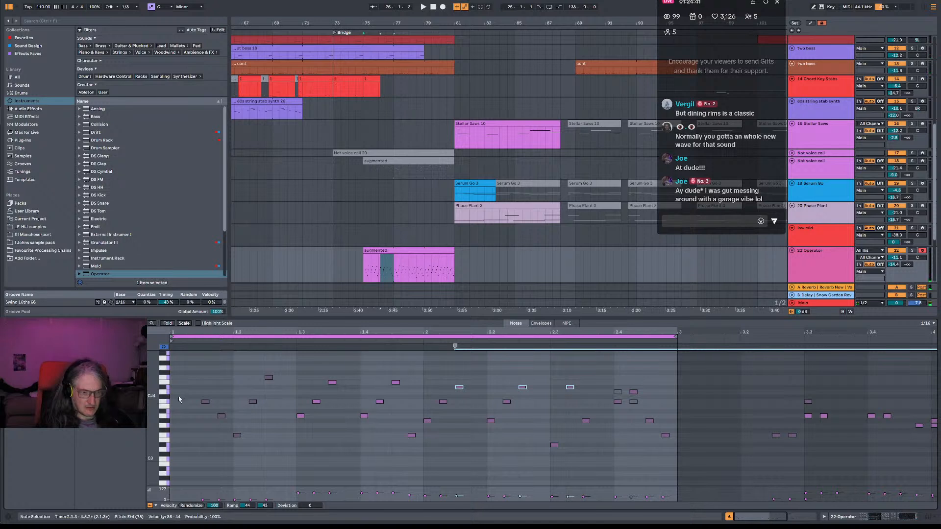
click(179, 398)
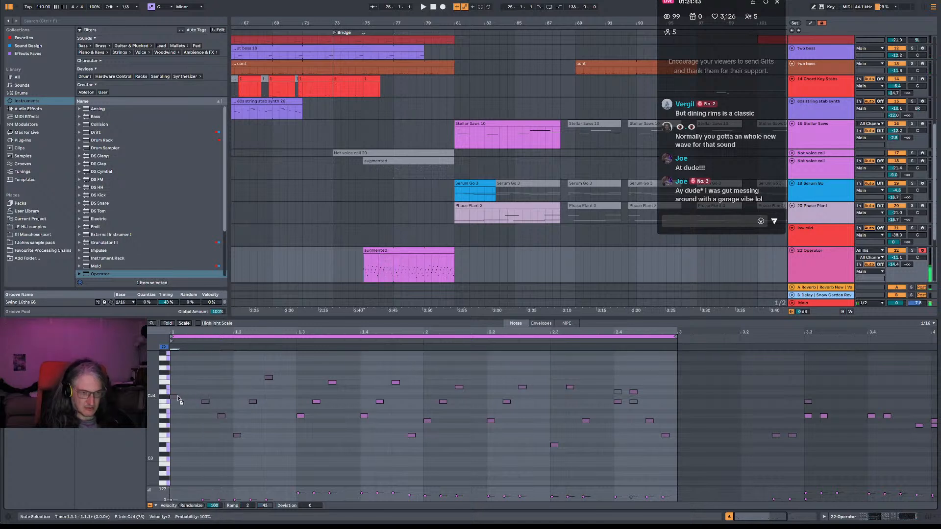
key(space)
key(space)
mouse_move(177, 398)
mouse_down()
mouse_move(190, 404)
mouse_move(191, 386)
mouse_up()
key(space)
key(space)
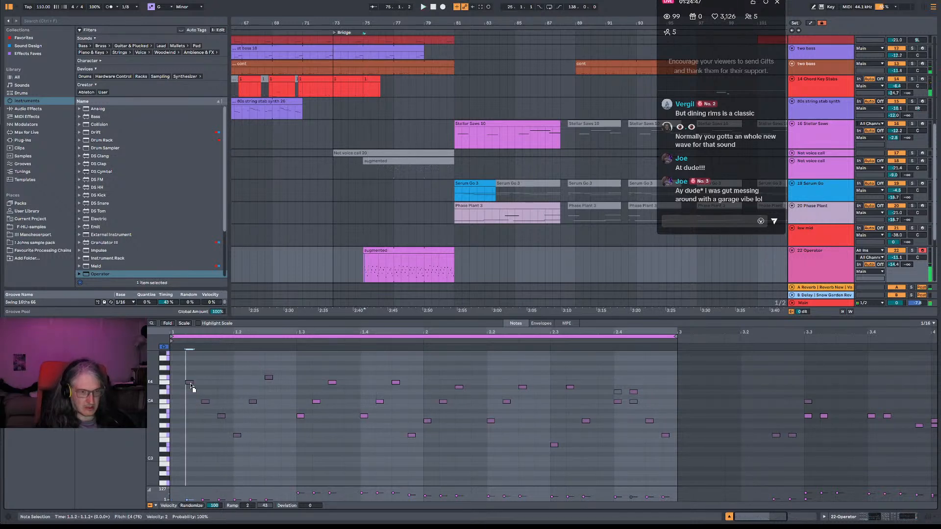
key(space)
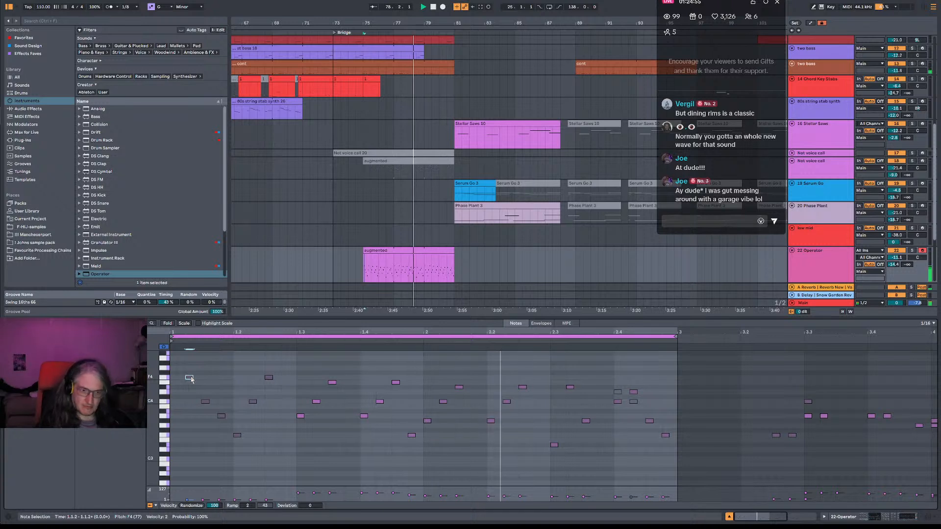
ctrl+drag(190, 379, 173, 363)
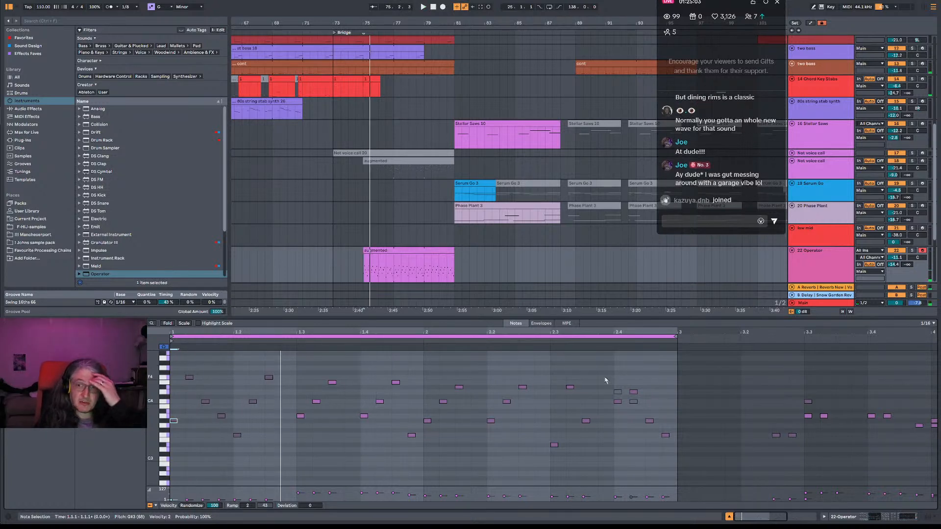
Raise the level of Operator's oscillator B to about -12 dB while playing the clip.
key(shift+Tab)
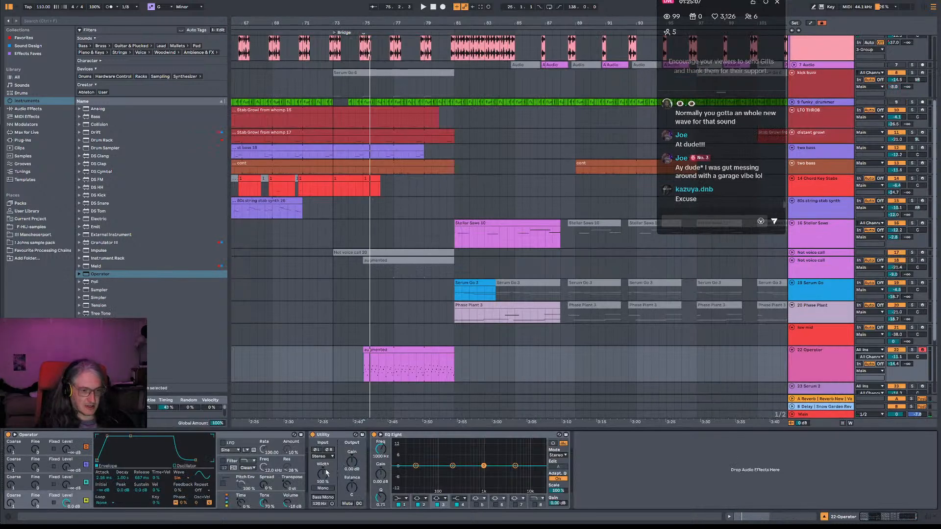
click(72, 485)
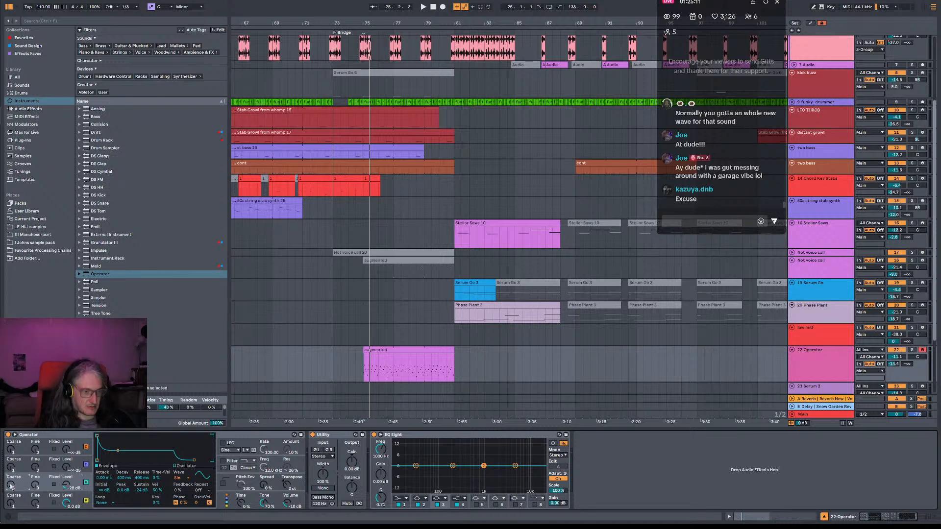
key(space)
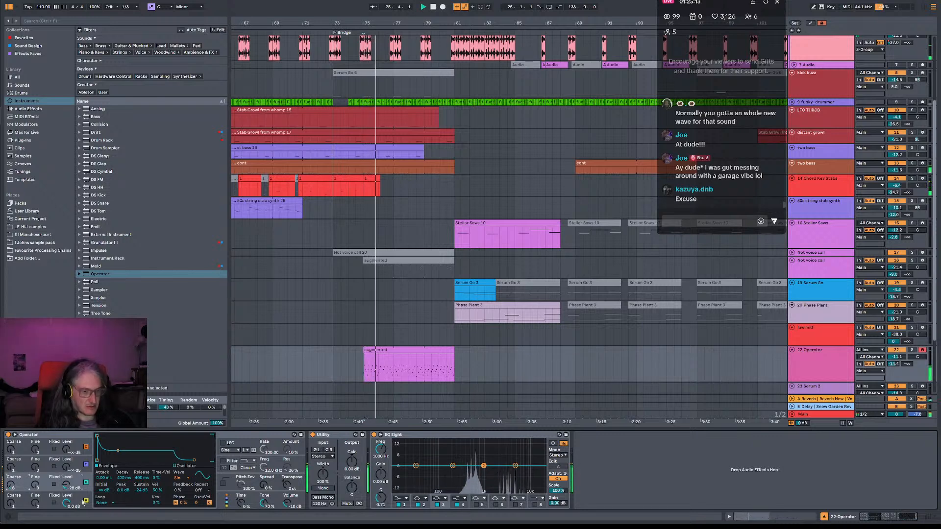
mouse_move(66, 488)
mouse_down()
mouse_move(67, 498)
mouse_move(66, 488)
mouse_up()
key(space)
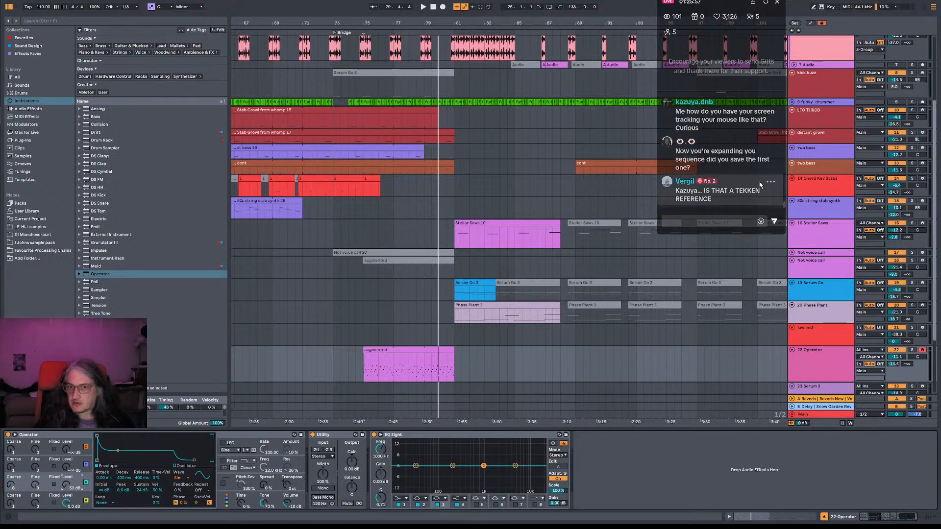
Look back through the live chat to read the viewers' recent messages.
scroll(738, 167, up, 1)
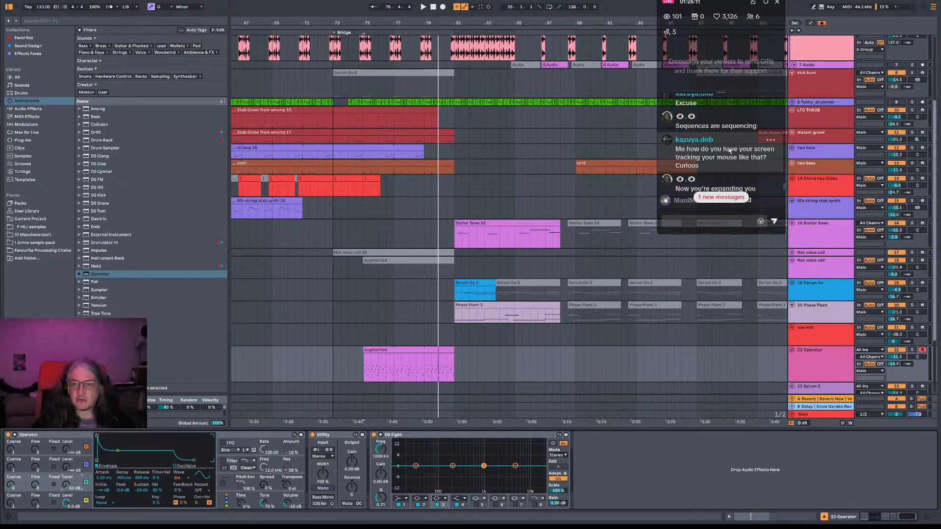
scroll(743, 175, down, 3)
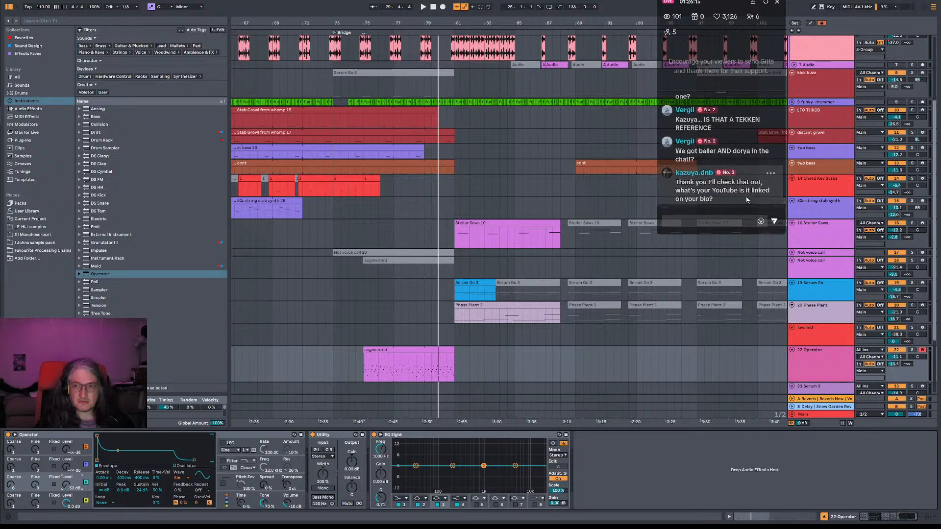
Scroll through the live chat to catch up on the newest messages about the channel link.
scroll(743, 178, up, 2)
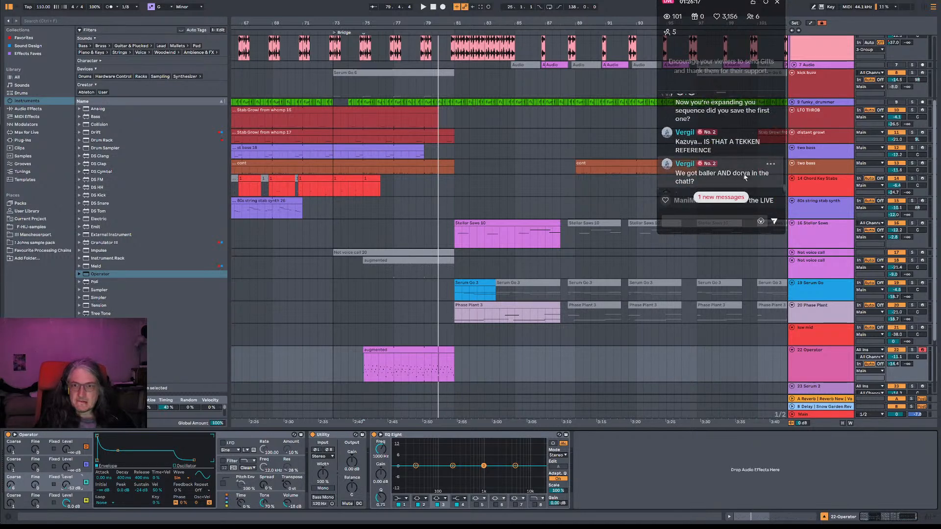
scroll(741, 184, down, 3)
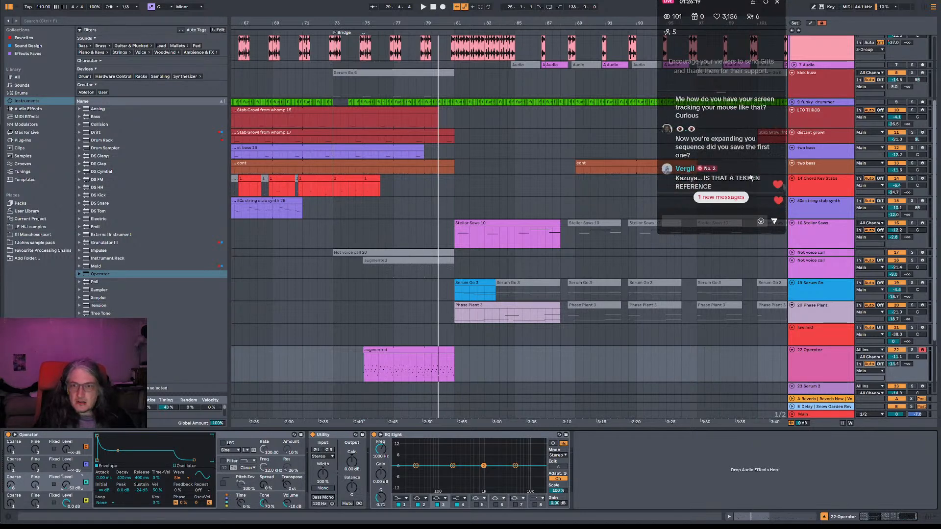
scroll(742, 183, up, 2)
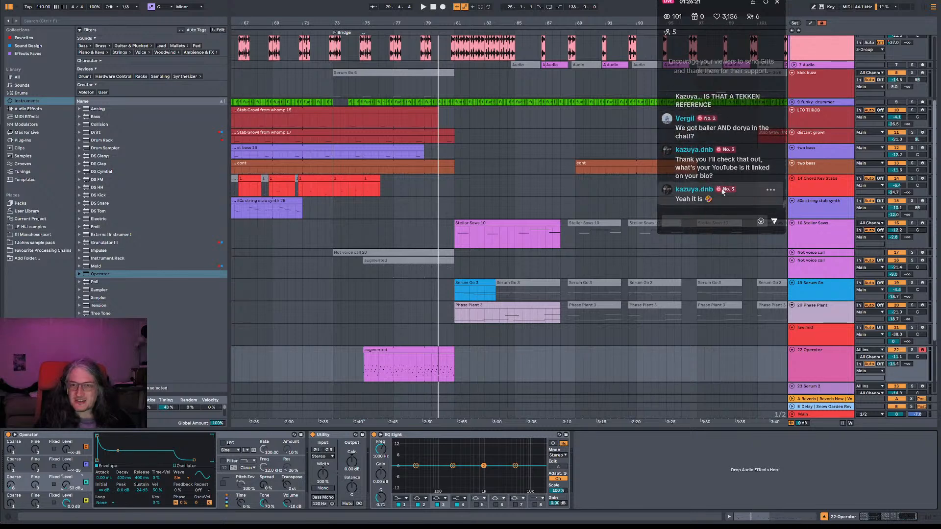
scroll(728, 197, up, 3)
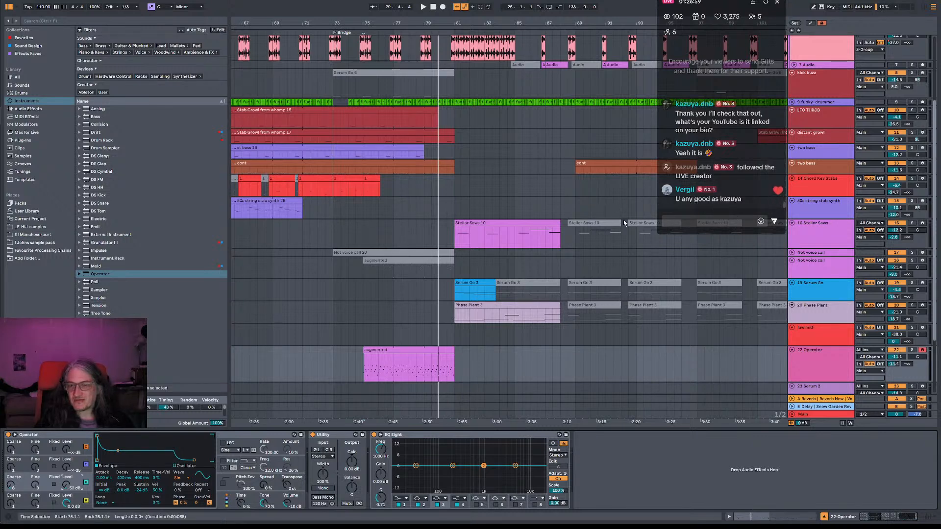
Play the bridge from around 75.1.1 and follow the notes of the Operator track's augmented clip.
key(space)
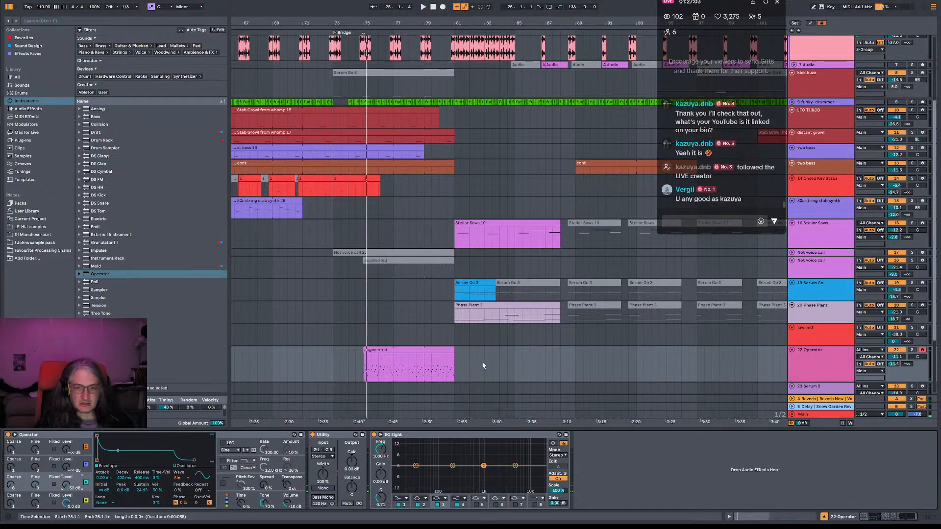
key(space)
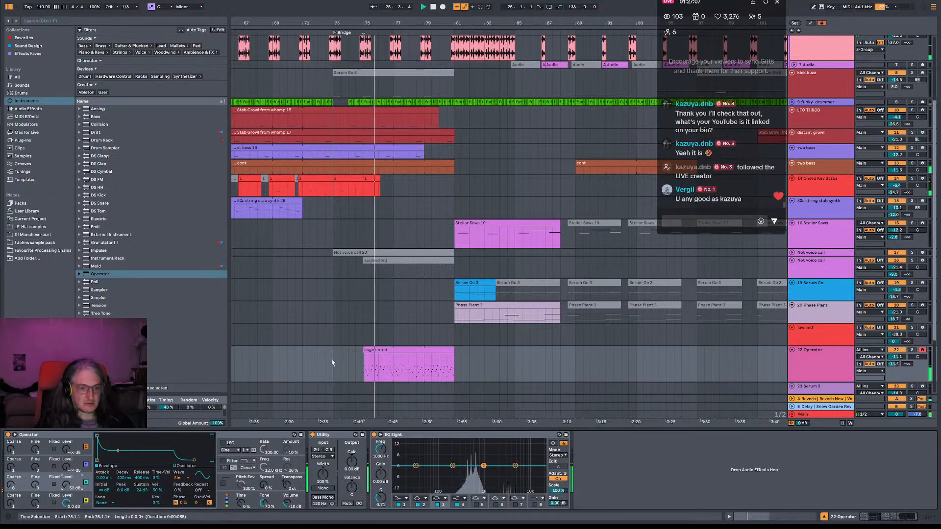
click(355, 365)
double_click(371, 363)
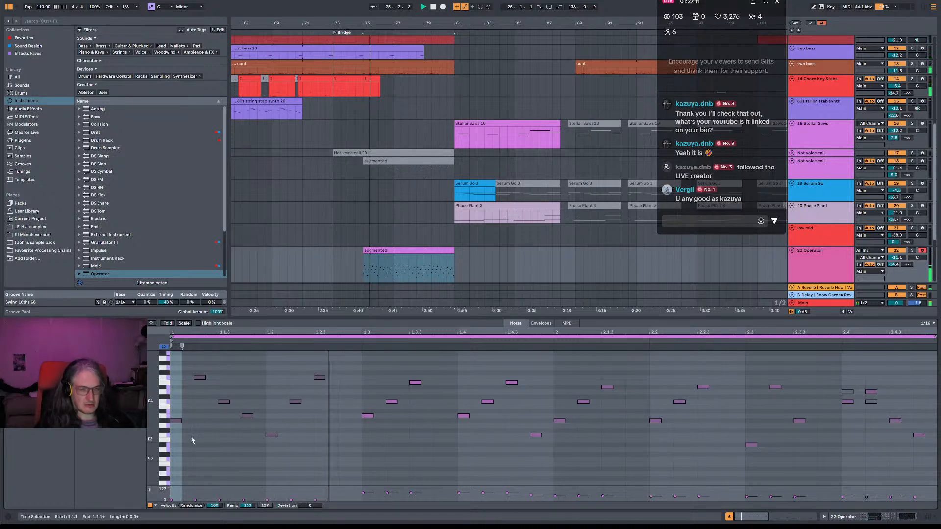
click(353, 267)
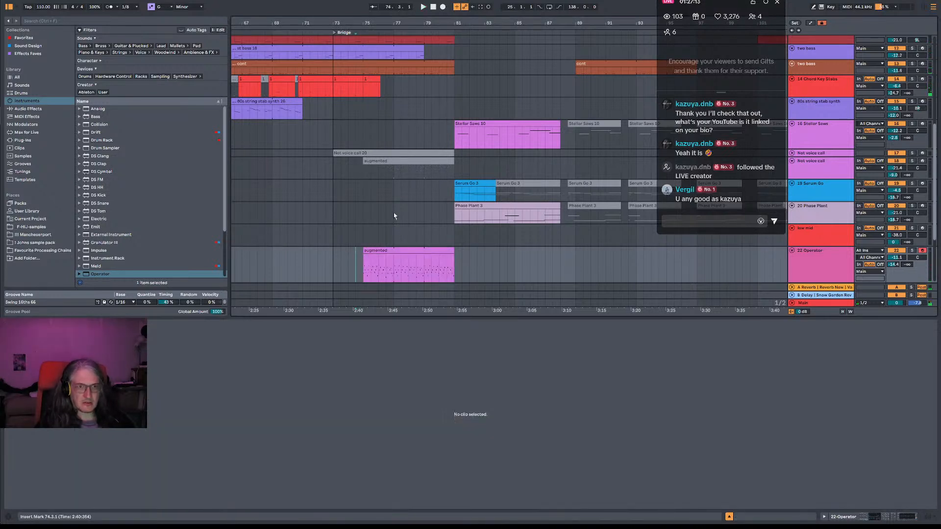
click(368, 251)
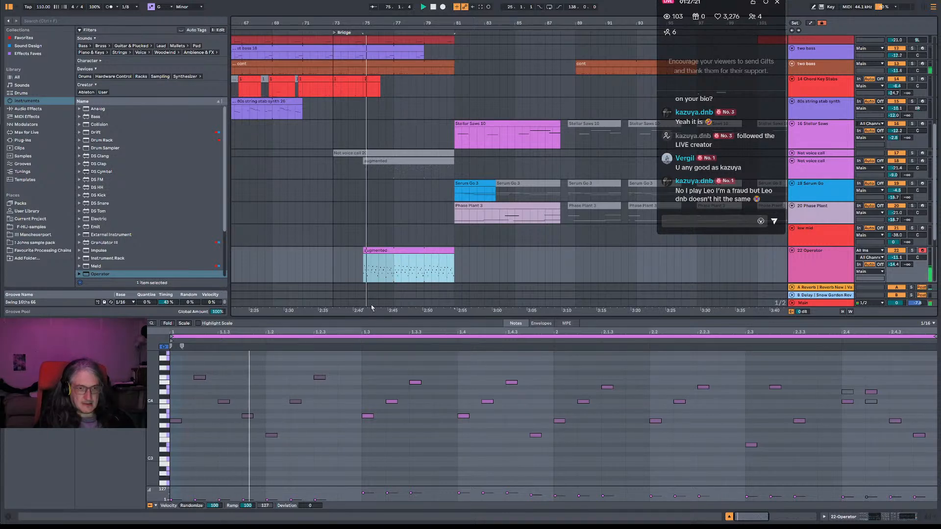
click(355, 260)
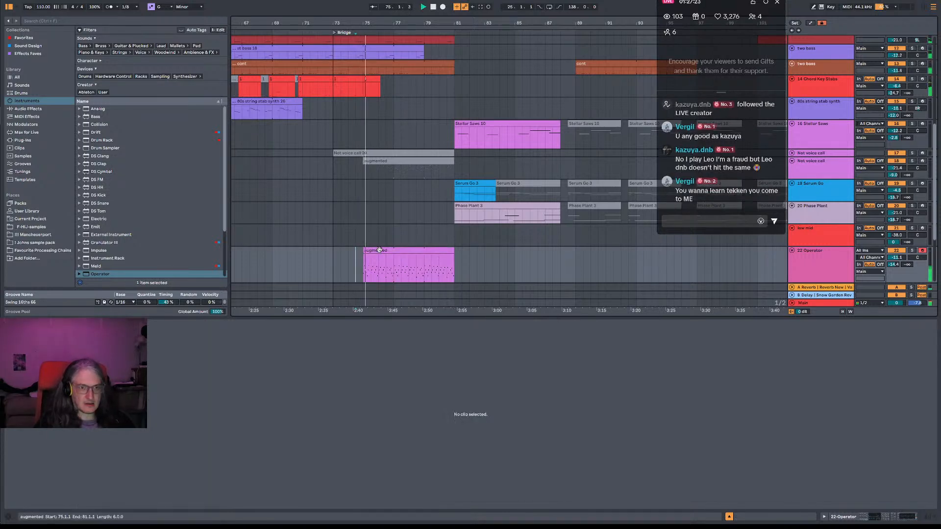
Check the Operator clip's opening G#3 and F4 notes while replaying the phrase.
click(379, 251)
drag(197, 444, 171, 410)
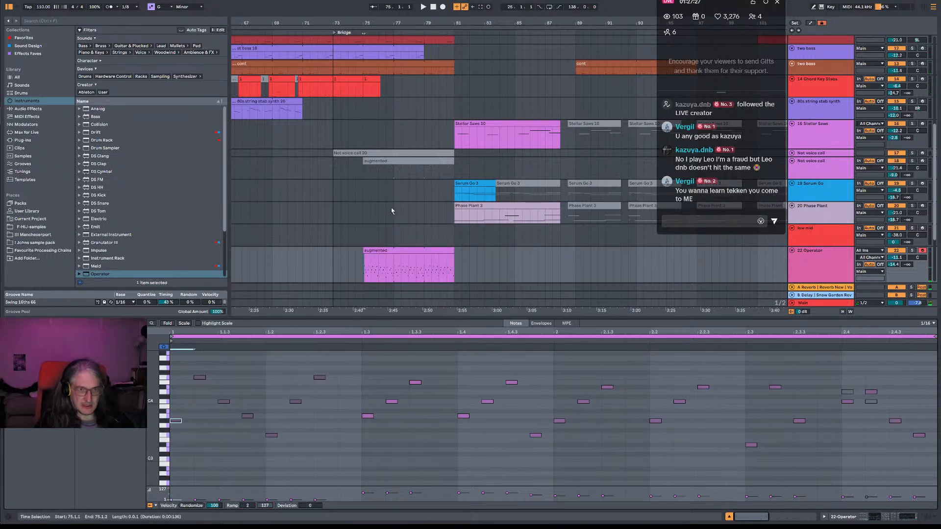
click(359, 275)
key(space)
click(372, 251)
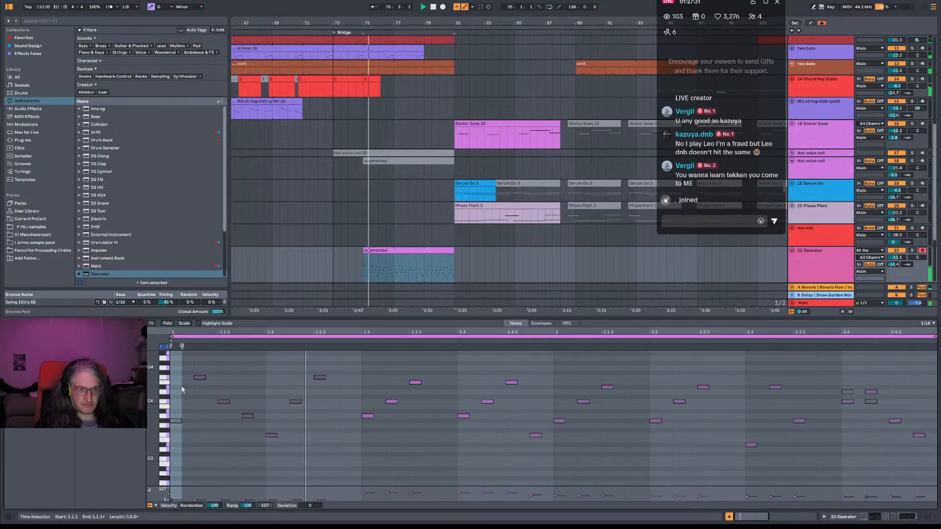
click(199, 378)
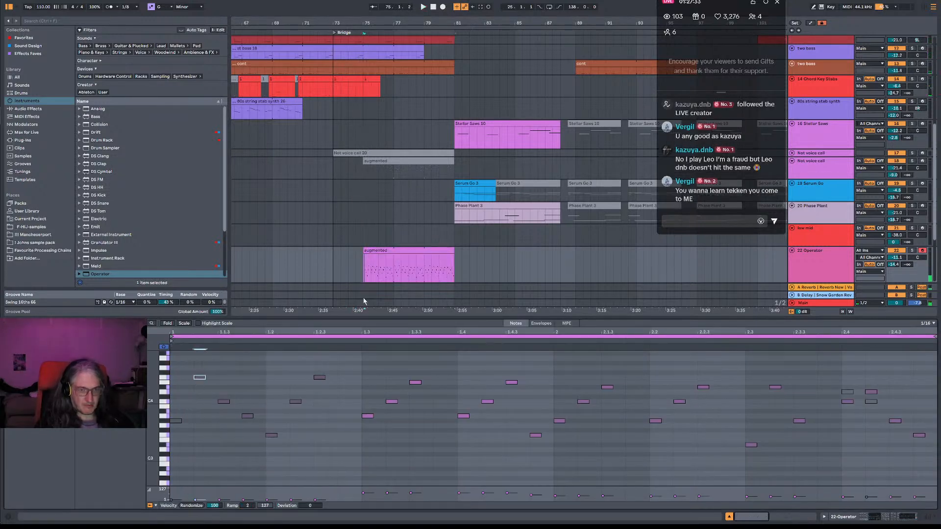
Split the Operator track's augmented clip at 77.1.1.
click(394, 273)
click(181, 415)
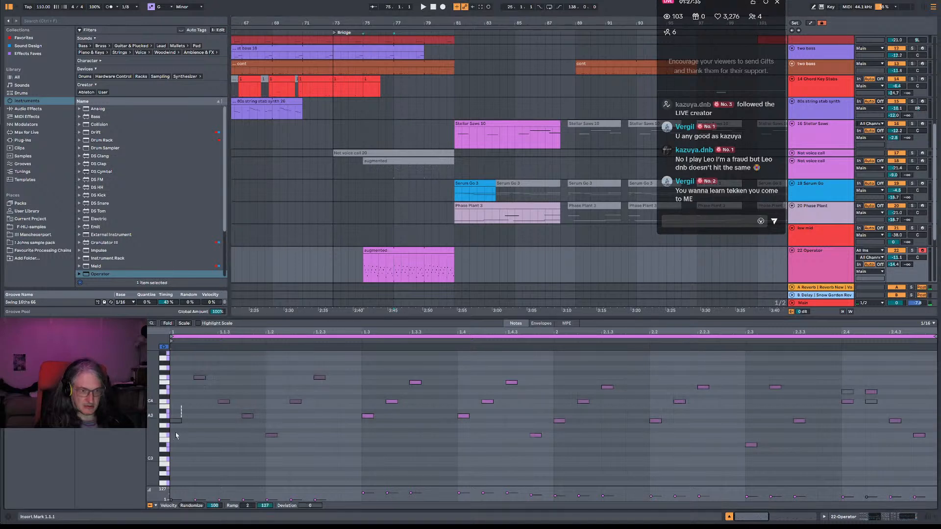
click(393, 263)
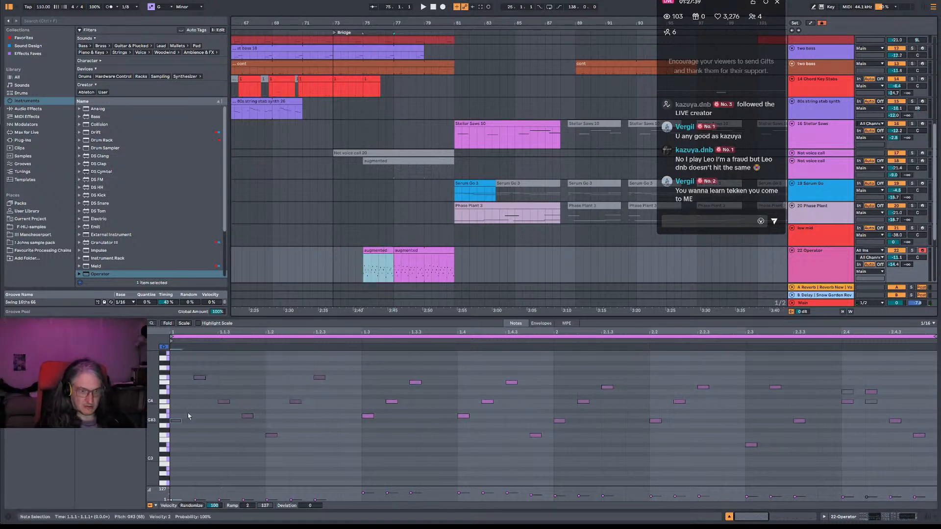
Select the first three notes of the first Operator segment and replay the phrase from 74.3.1.
drag(181, 361, 227, 472)
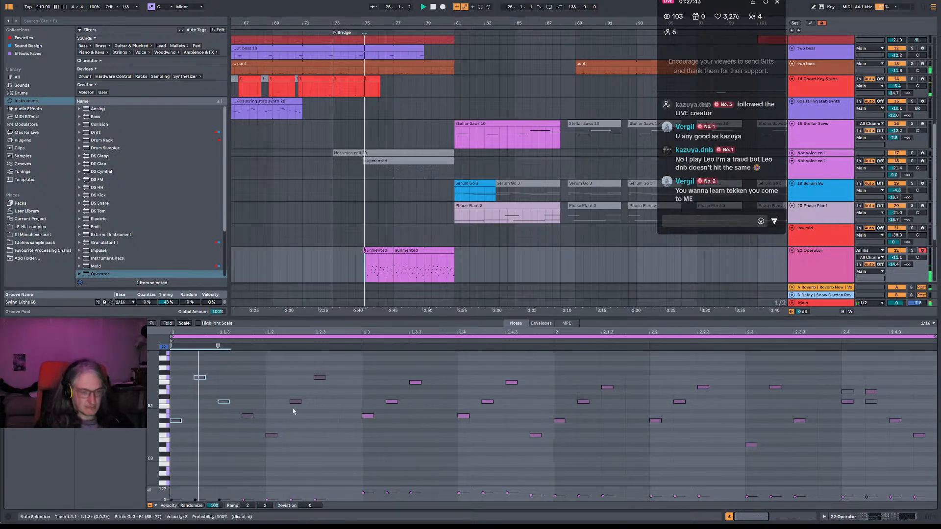
key(space)
click(224, 401)
key(space)
click(357, 265)
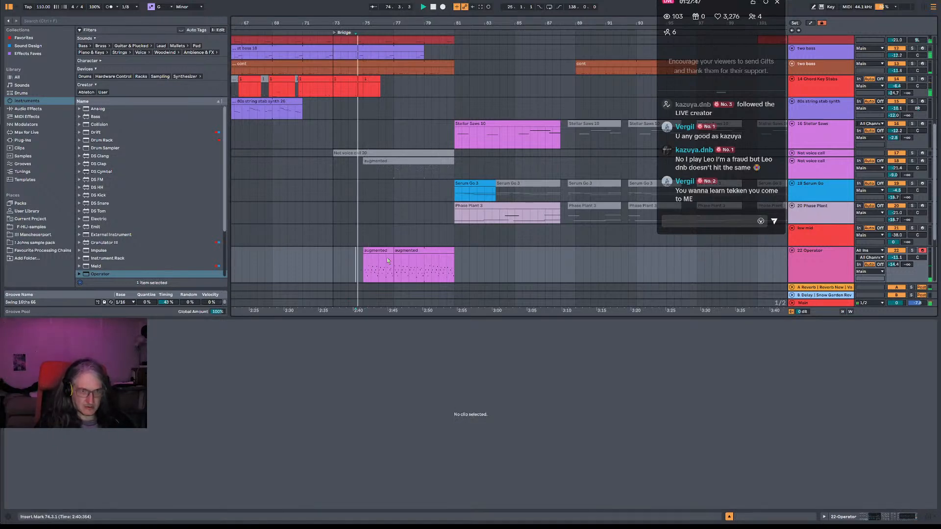
Split the second augmented segment on the Operator track at 79.1.1.
click(387, 263)
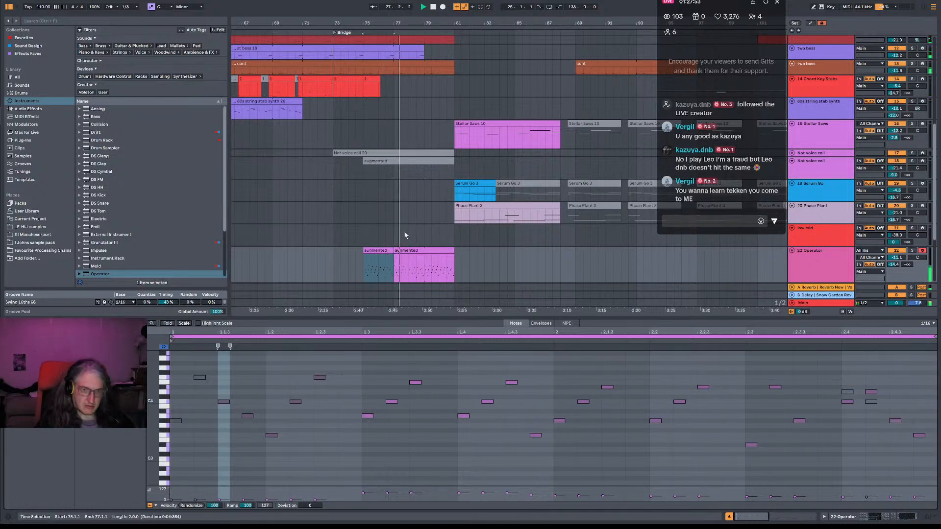
click(424, 252)
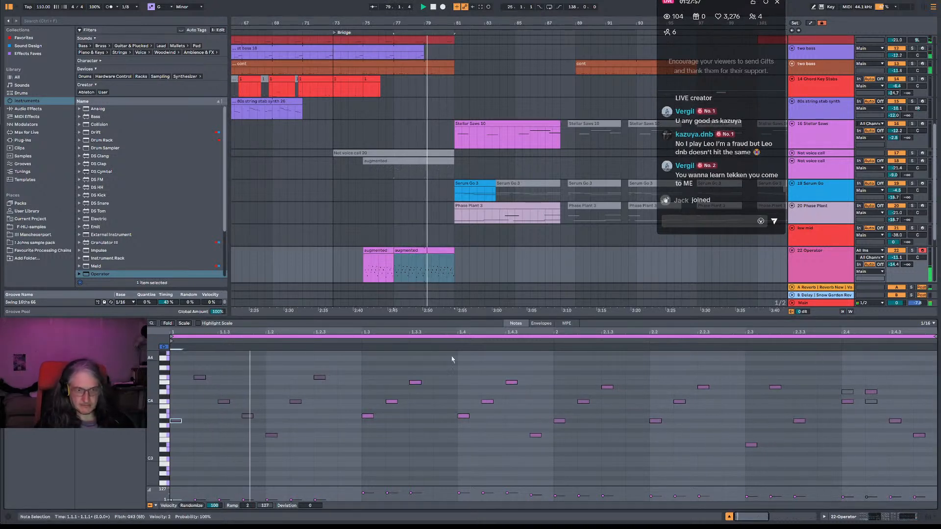
click(428, 271)
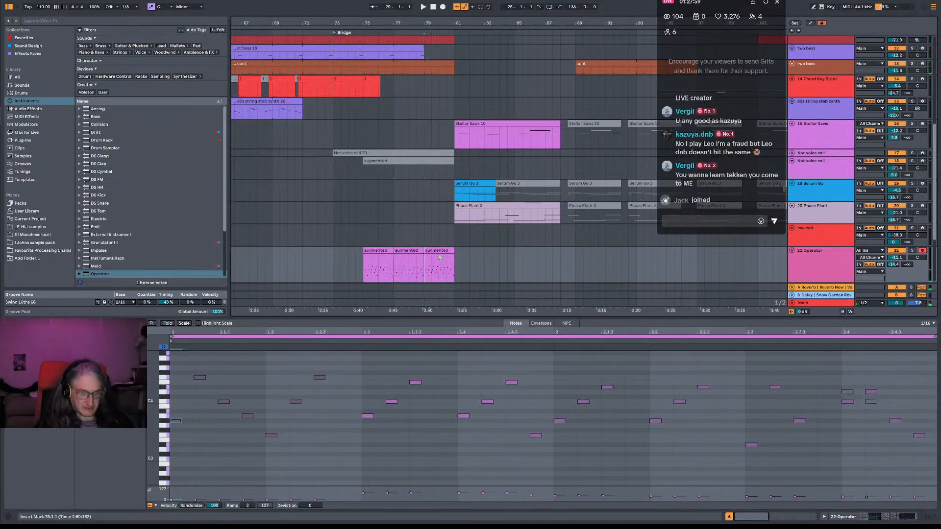
Transpose the opening G#3 note of the third Operator segment up to A4 and play it back.
click(439, 251)
scroll(227, 374, up, 2)
click(166, 371)
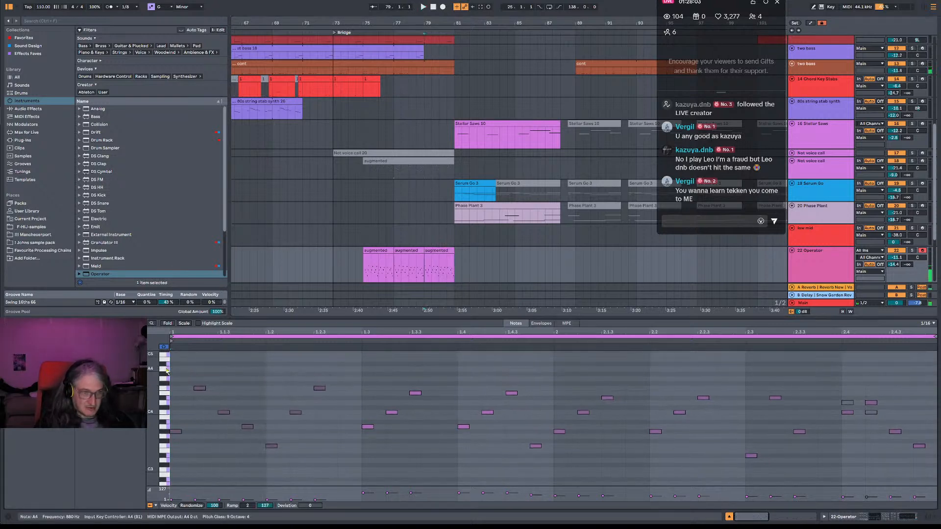
key(space)
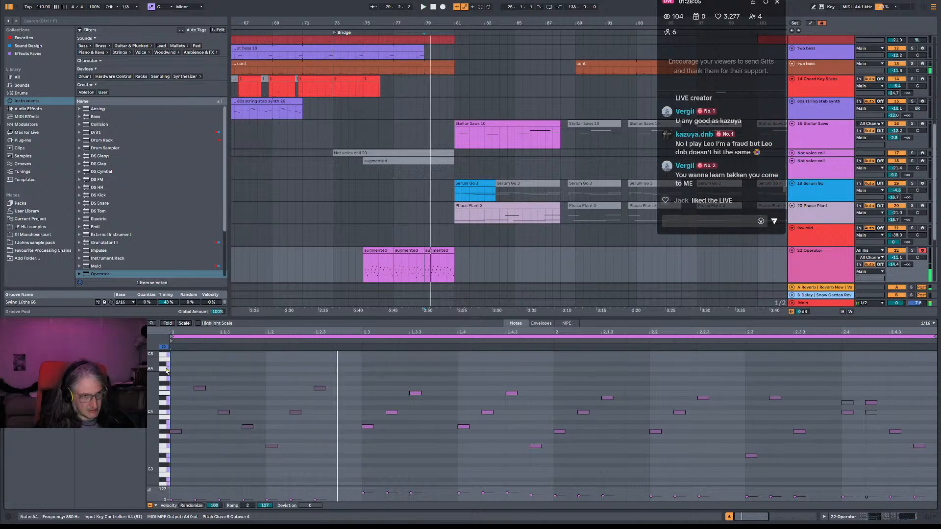
key(space)
click(175, 431)
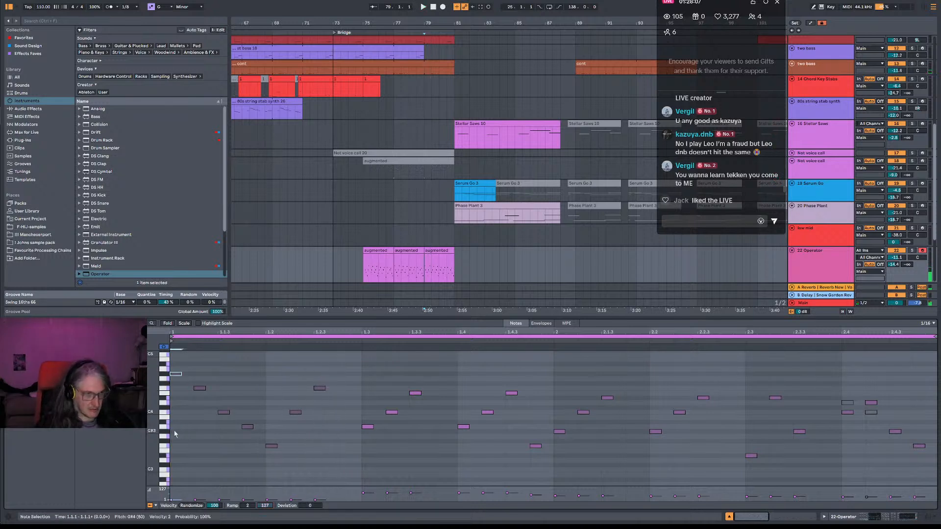
key(Up)
key(space)
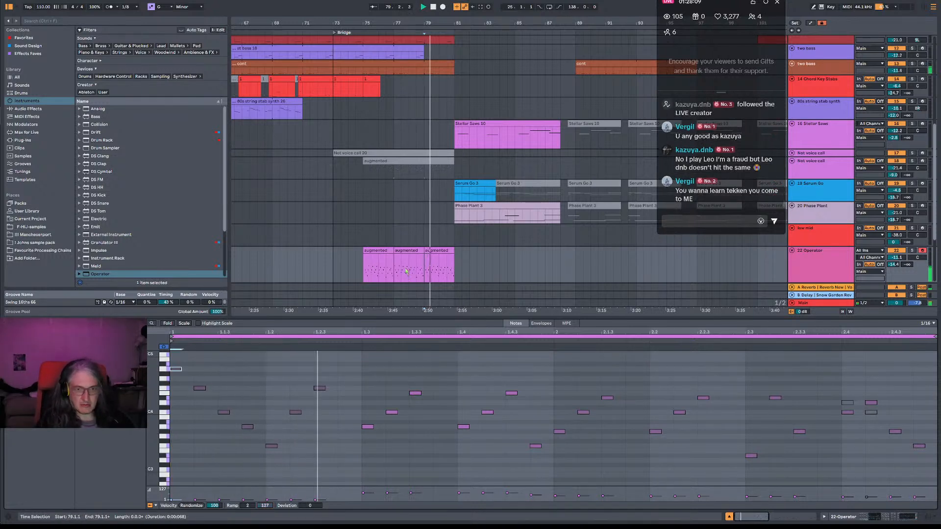
Replay the bridge from 74.1.1 with the Operator devices shown, and lengthen the Operator envelope's attack slightly.
click(351, 267)
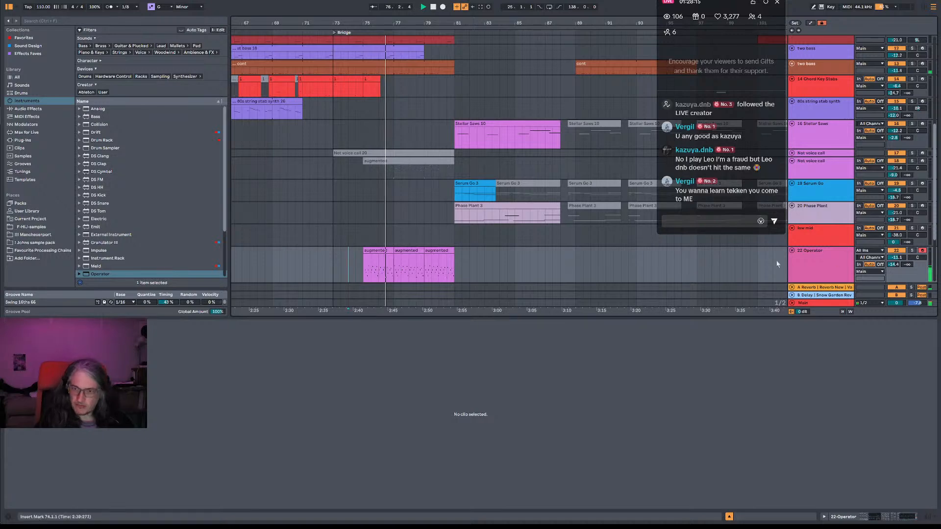
click(832, 267)
key(shift+Tab)
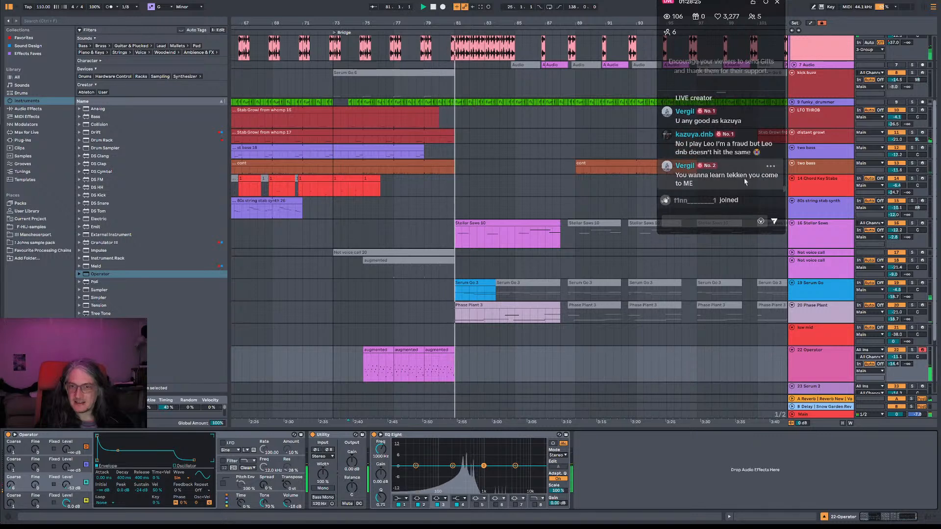
click(426, 371)
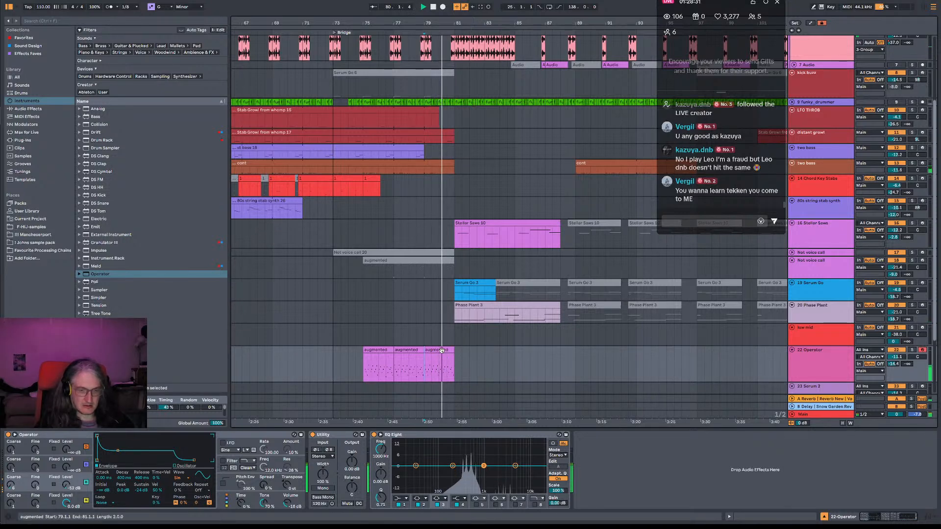
key(space)
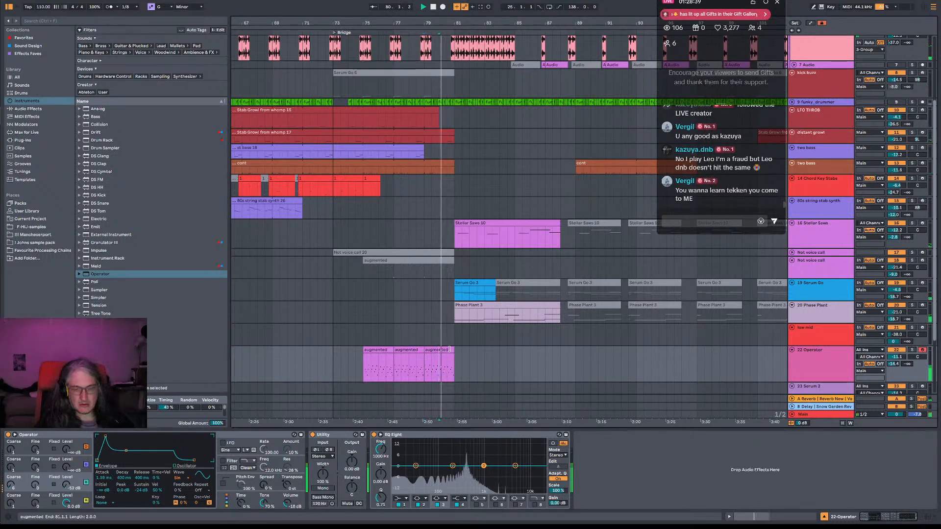
Delete the D4 note at 2.4.1 and the C4 note at 2.4.2 in the third Operator segment.
double_click(443, 370)
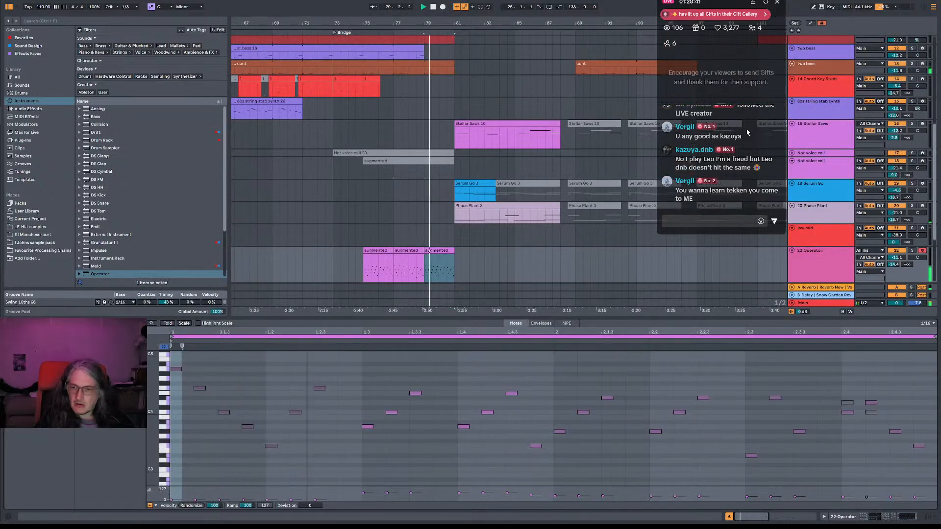
double_click(447, 269)
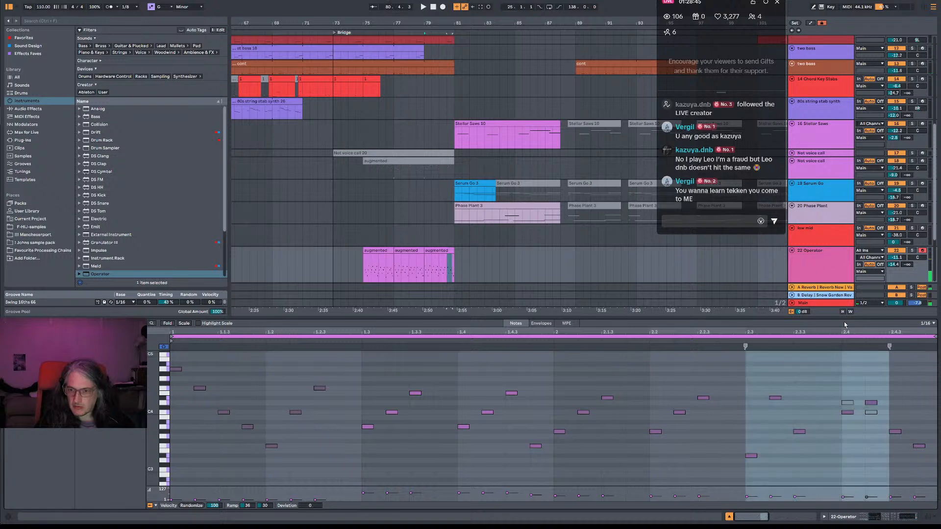
click(833, 401)
click(847, 403)
double_click(851, 403)
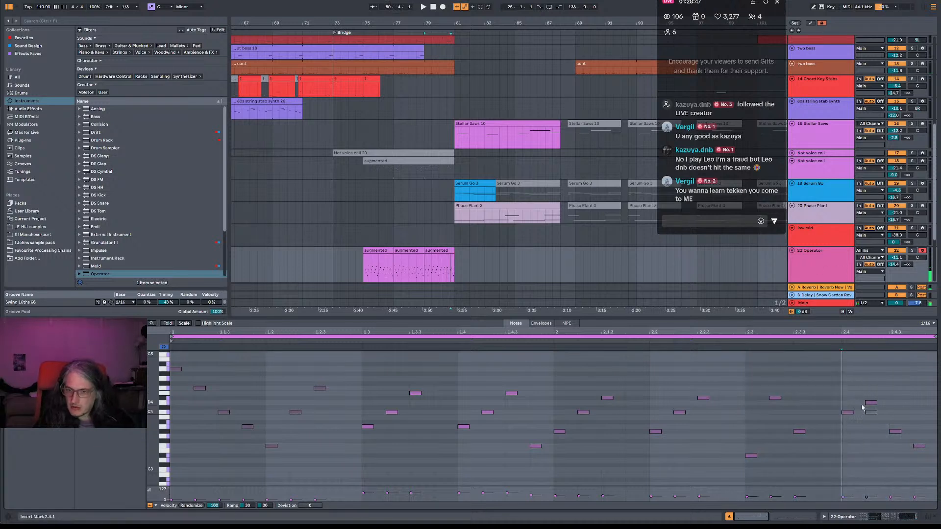
key(space)
Select the third Operator segment's notes from 2.3.1 to its end and play the segment from 79.1.1.
drag(748, 381, 924, 487)
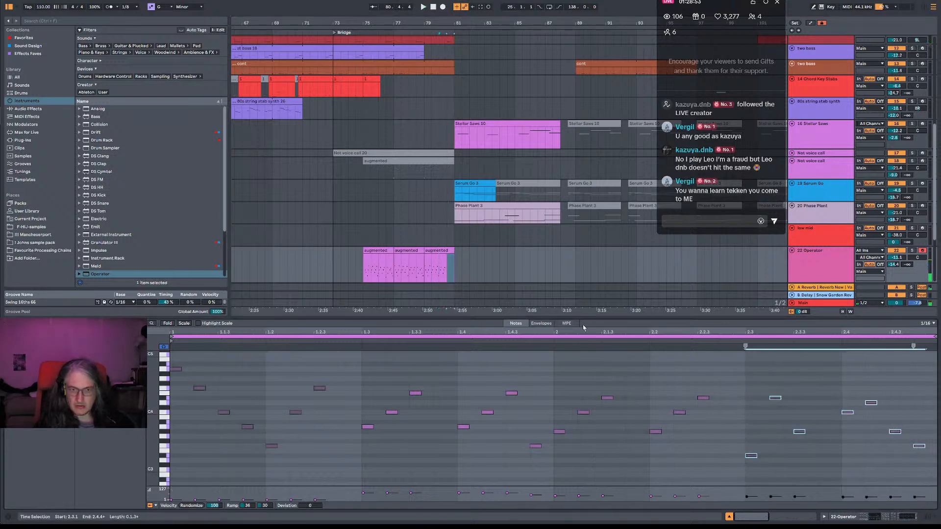
click(425, 269)
key(space)
key(space)
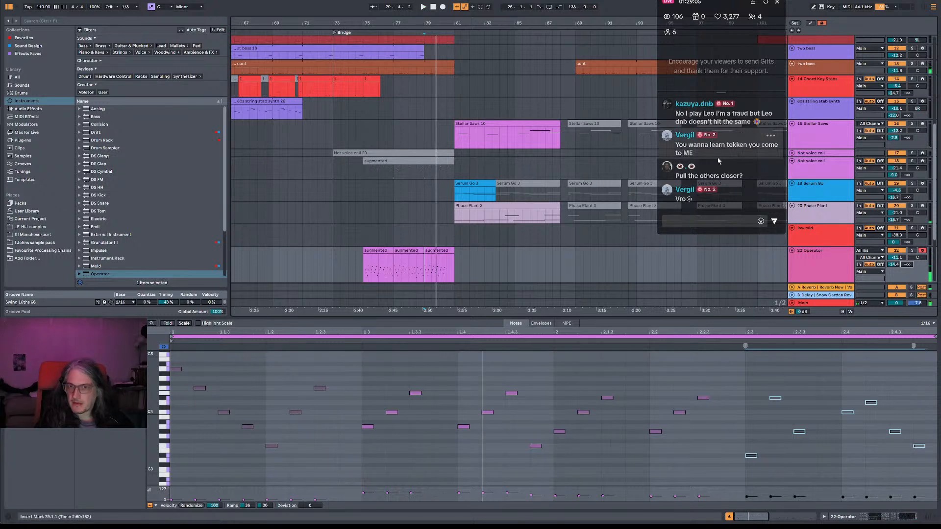
Show the original text of the latest viewer message in the live chat.
click(710, 201)
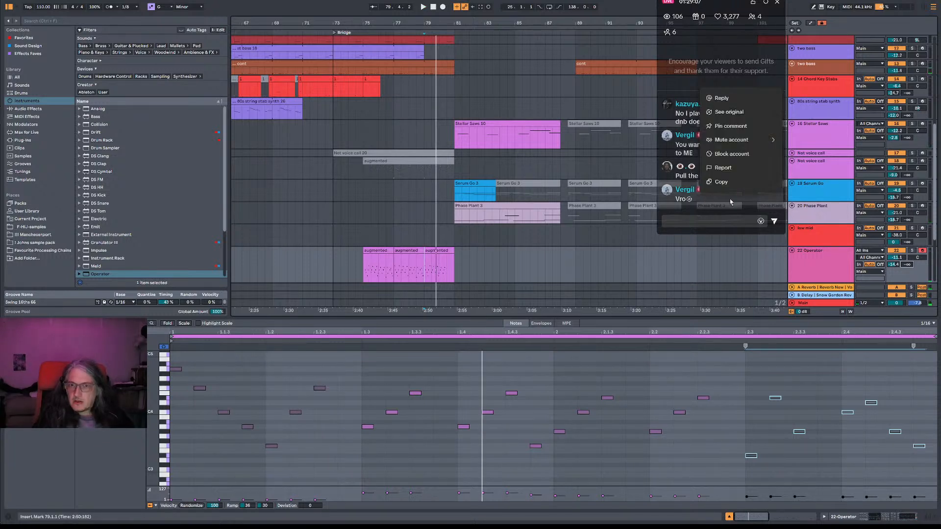
click(744, 114)
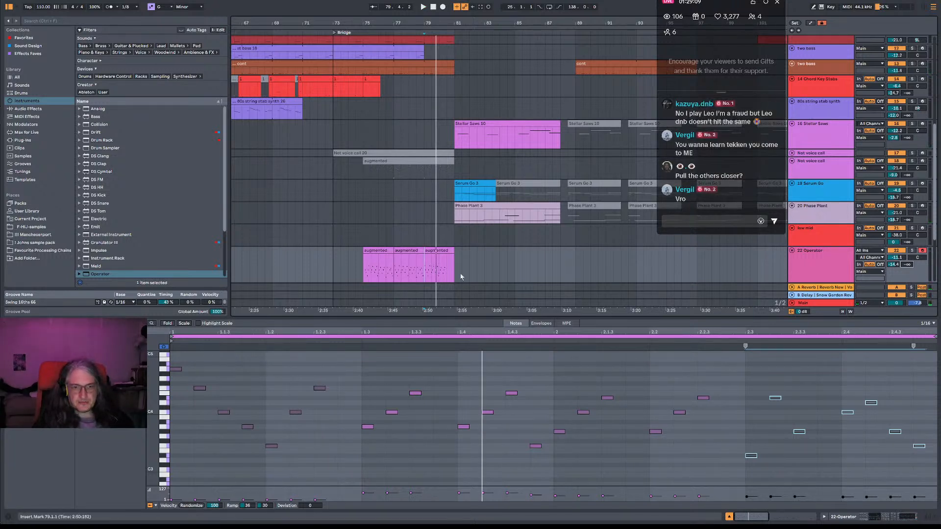
Play the third Operator segment and add an E♭3 note at 2.3.4, ahead of its C4 note at 2.4.1.
click(461, 277)
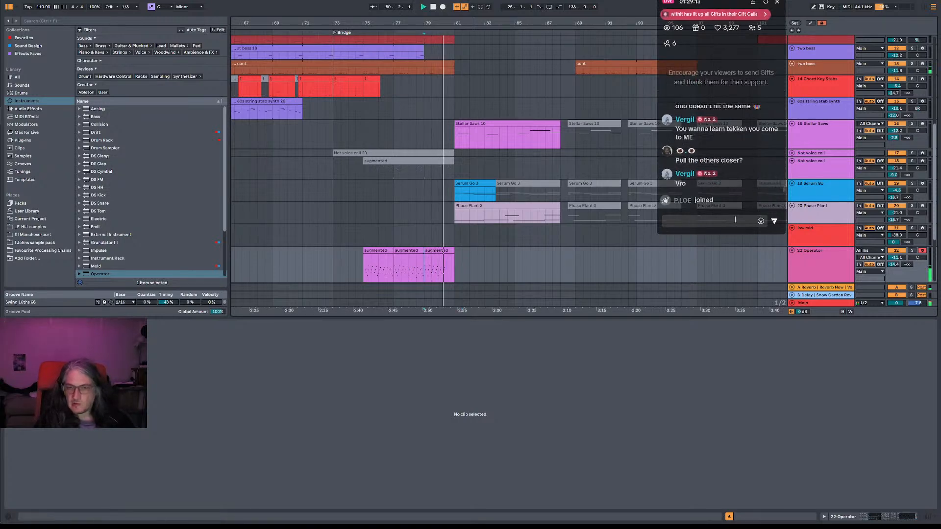
click(449, 253)
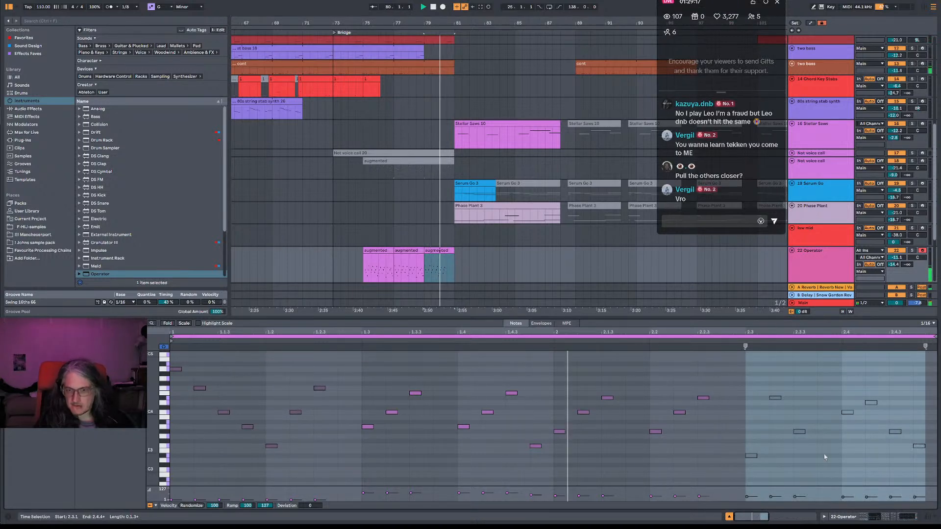
drag(732, 371, 831, 467)
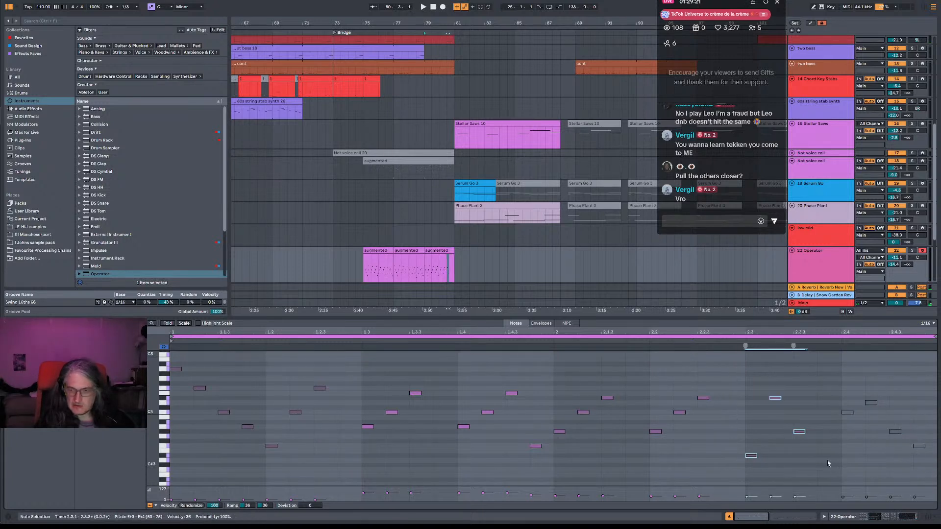
click(439, 270)
click(832, 409)
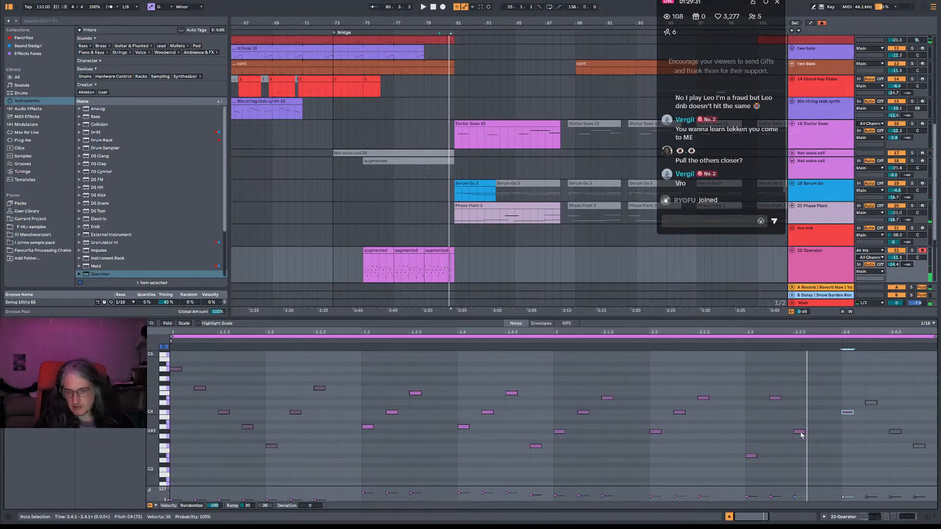
double_click(823, 455)
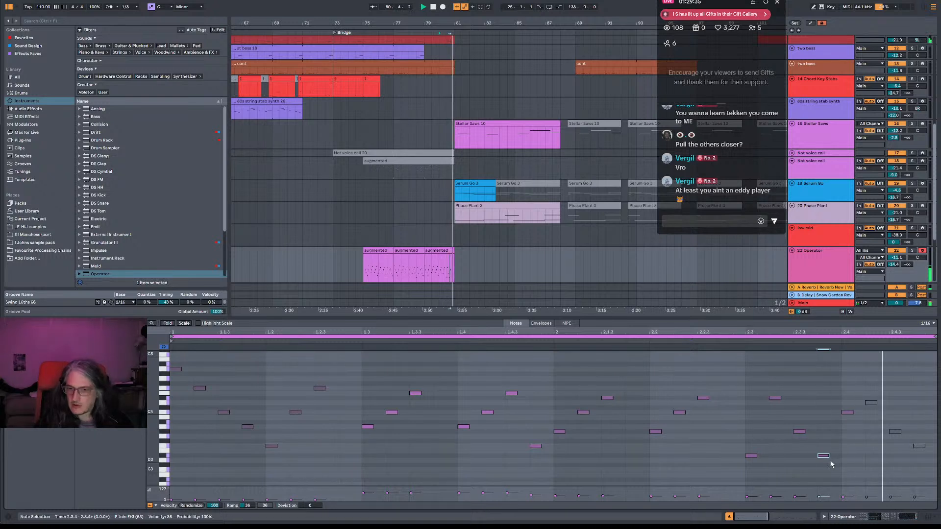
Try a G♯3 note in place of the C4 note at 2.4.1 in the third Operator segment, and play it.
click(871, 403)
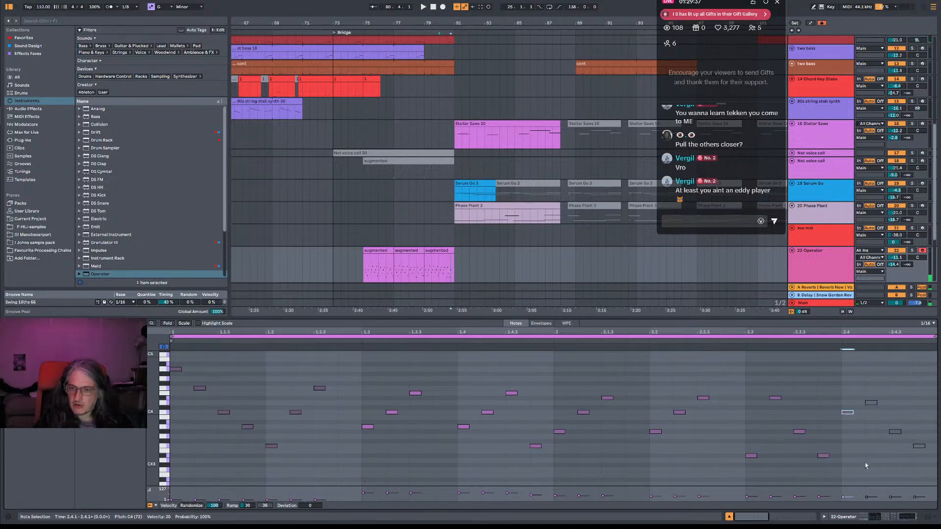
key(space)
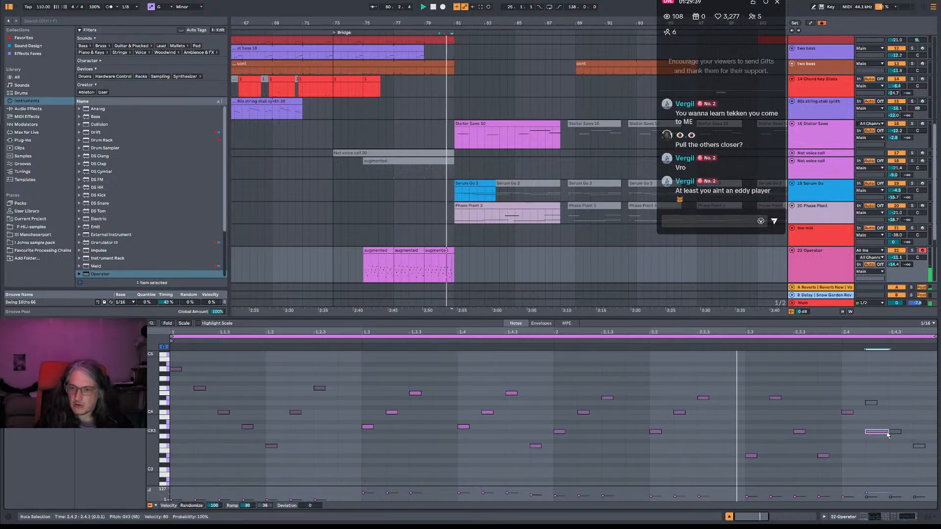
drag(887, 432, 860, 433)
key(space)
double_click(843, 413)
key(space)
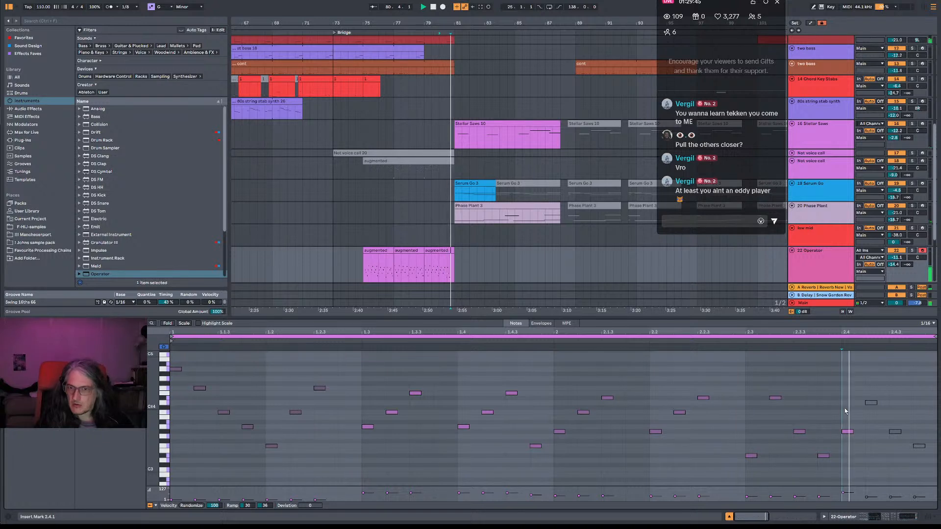
key(space)
click(847, 431)
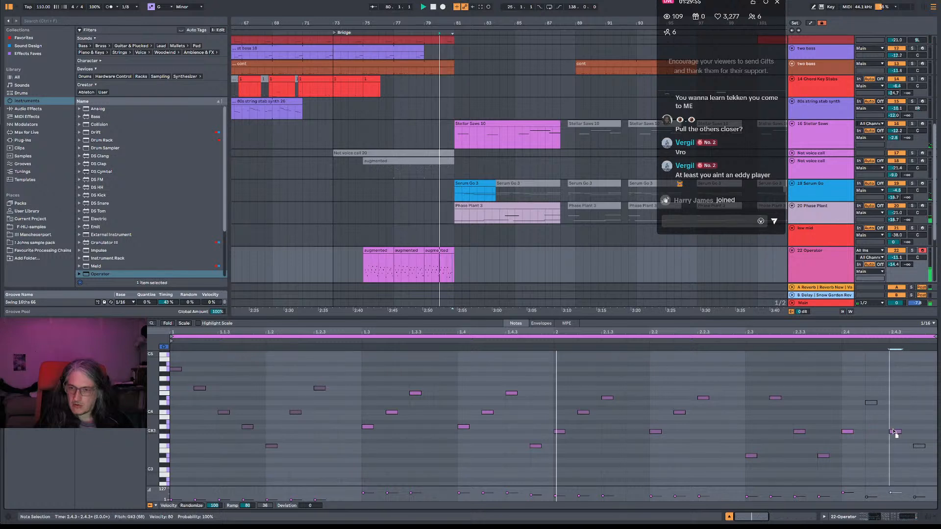
Try an A3 note at 2.4.2 in the third Operator segment, and bring back the C4 note at 2.4.1.
drag(894, 432, 896, 428)
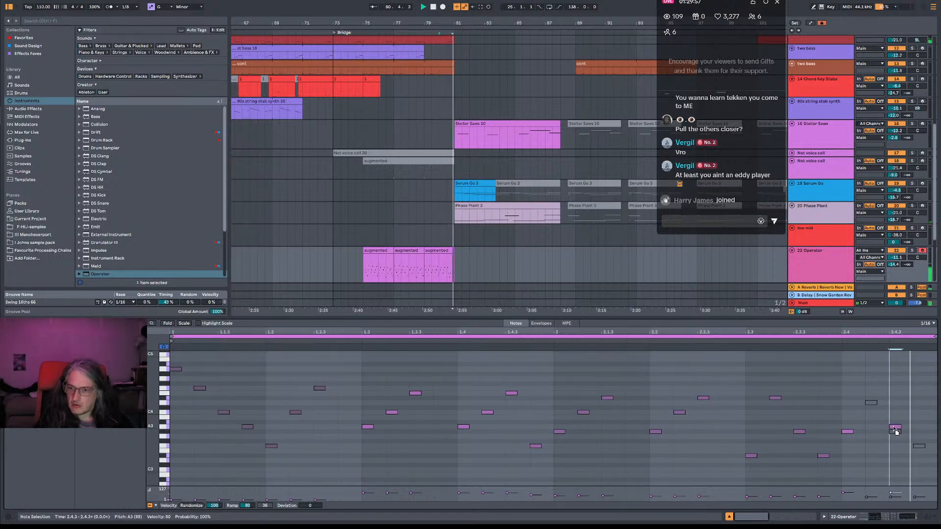
key(space)
key(Left)
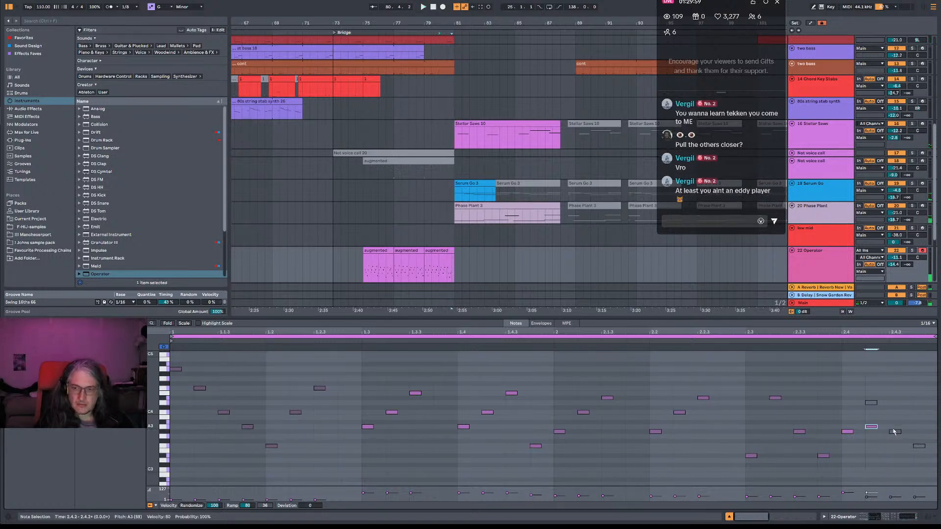
key(Delete)
key(space)
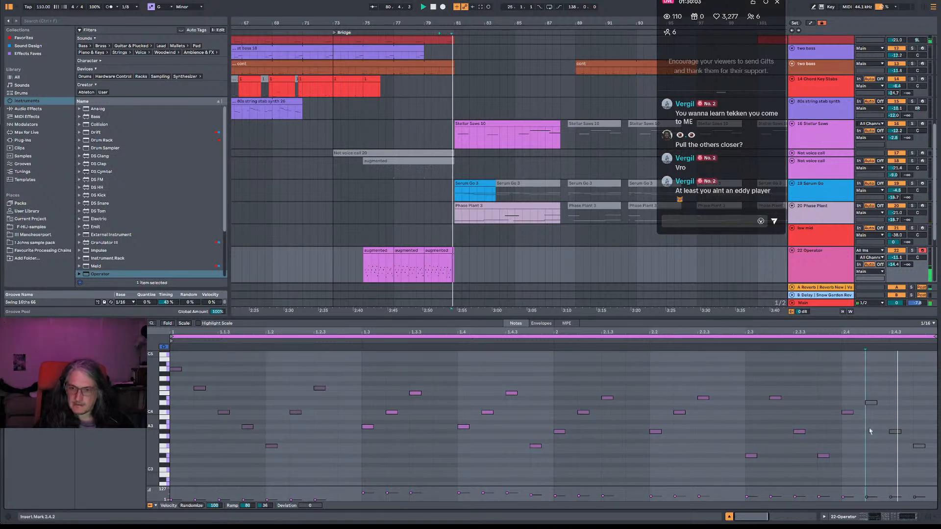
key(space)
Set the third Operator segment's note at 2.3.4 to C3, comparing it with C4 during playback.
click(848, 412)
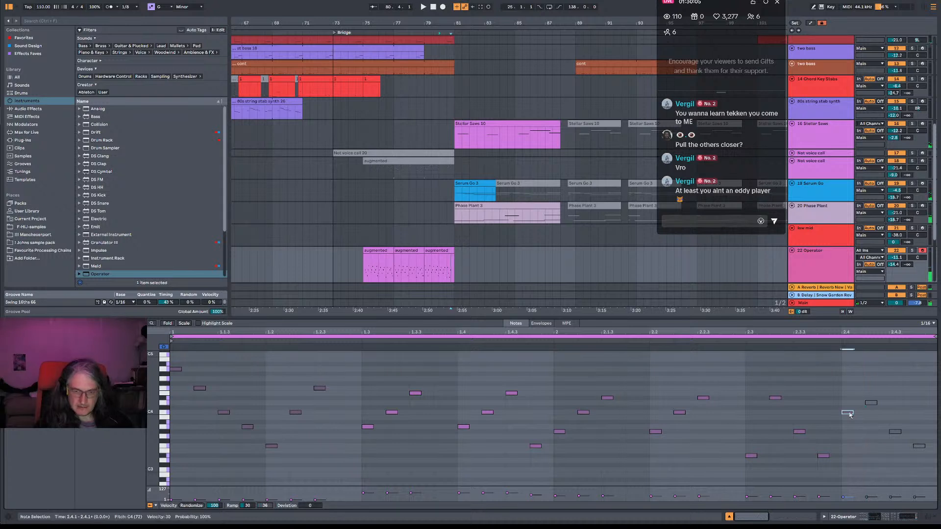
key(space)
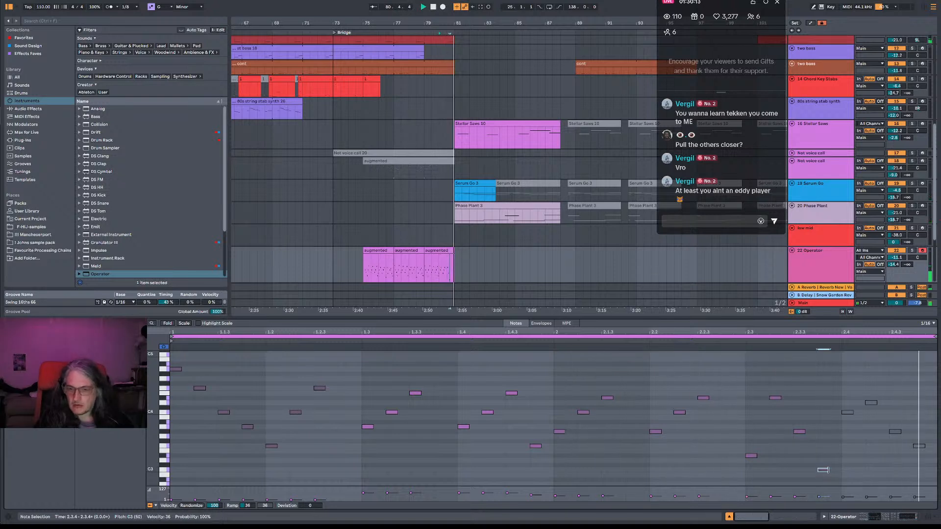
key(shift+Up)
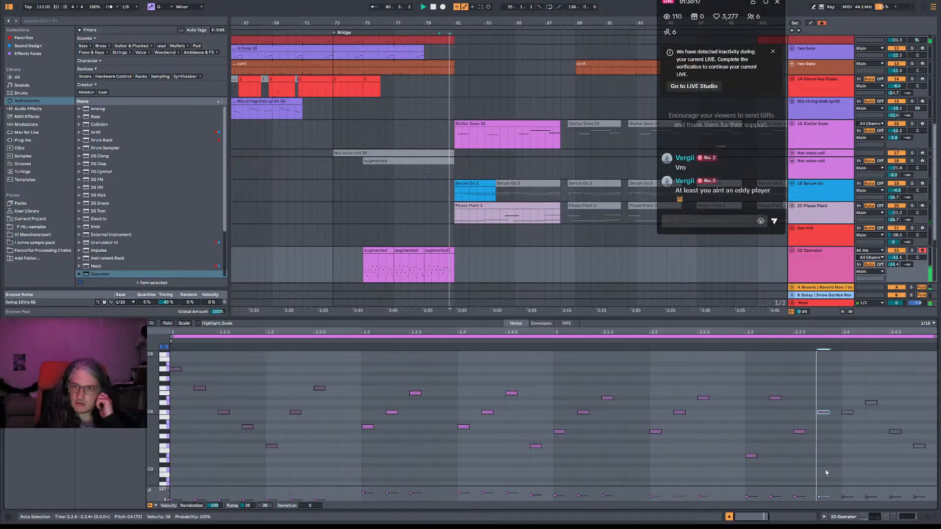
key(shift+Down)
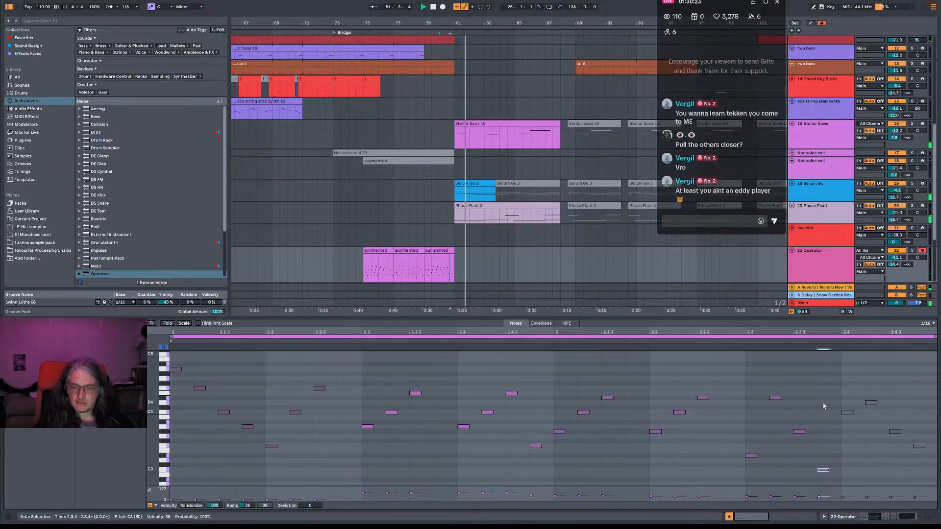
Play the bridge from the start of the Operator clips at 75.1.1.
click(457, 257)
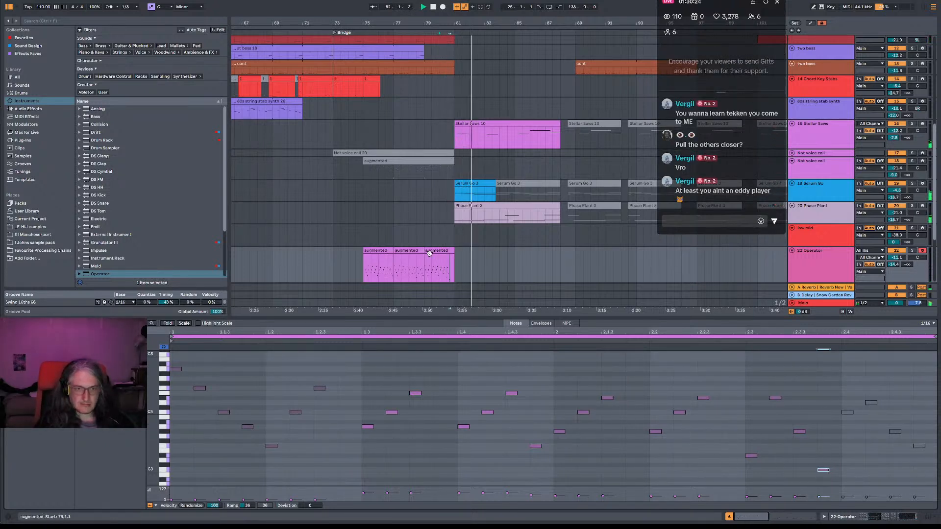
click(467, 261)
drag(514, 23, 411, 6)
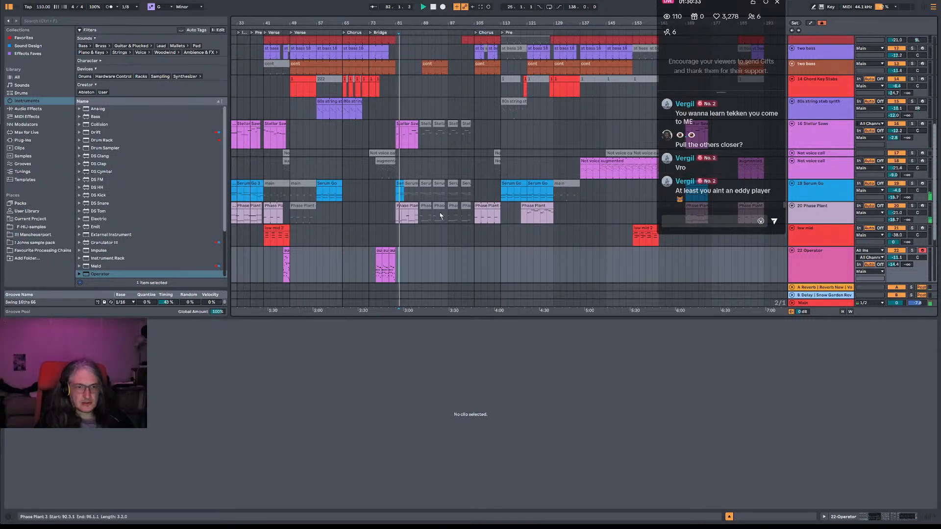
click(375, 273)
key(space)
drag(446, 264, 545, 229)
drag(537, 23, 533, 33)
scroll(536, 159, up, 3)
drag(577, 154, 427, 127)
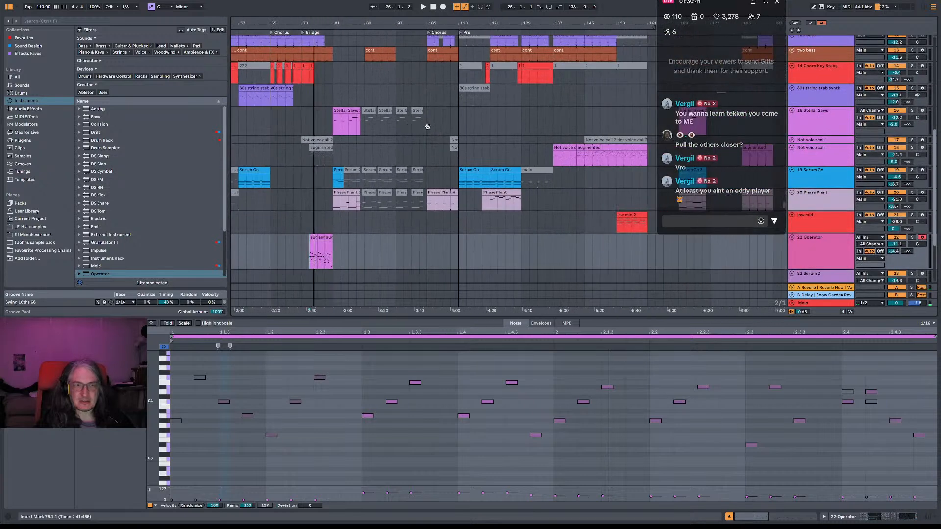
key(space)
drag(485, 23, 586, 20)
key(space)
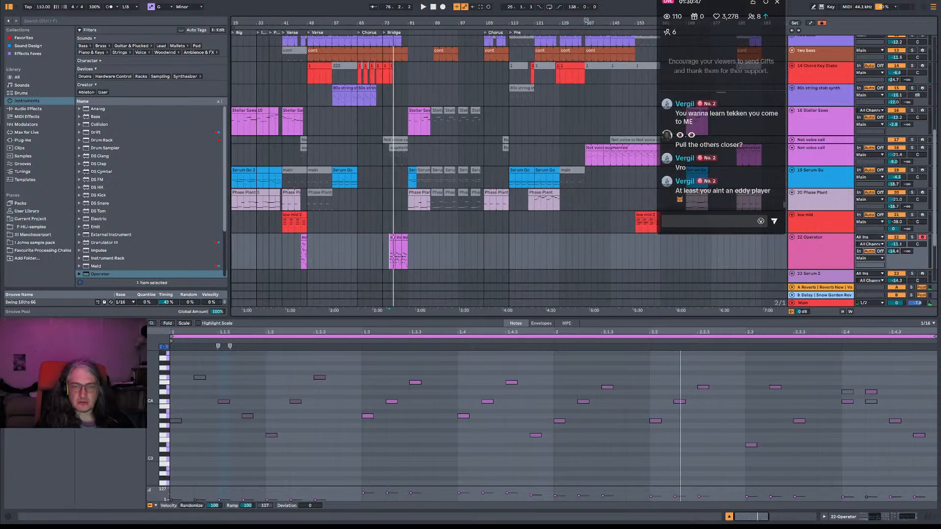
Play from 137.1.1 and try moving the Not voice call clip between 137.1.1 and 141.1.1 onto the Operator track.
click(587, 161)
key(space)
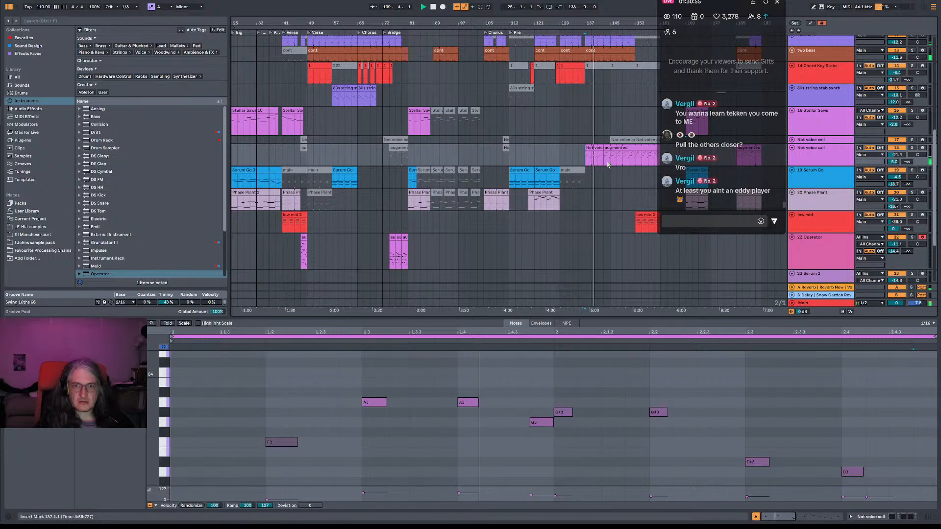
drag(586, 159, 603, 159)
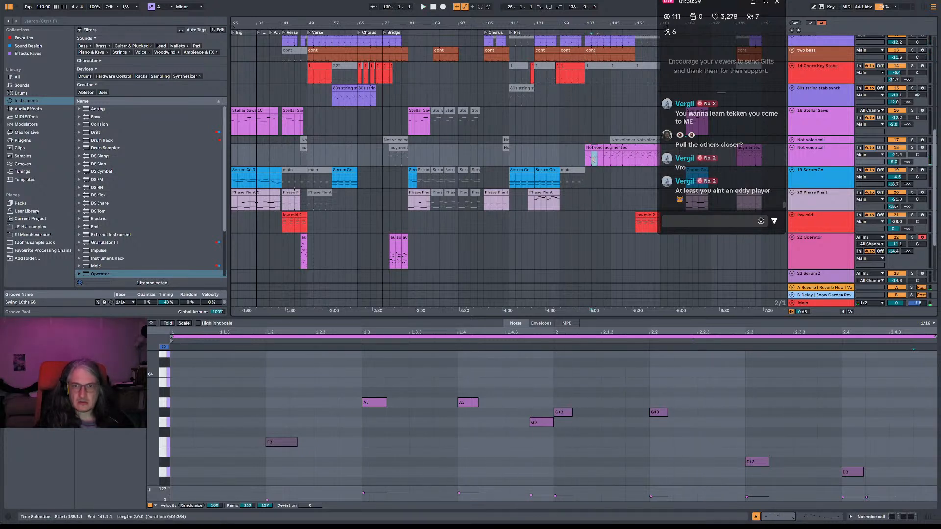
drag(594, 177, 591, 248)
key(space)
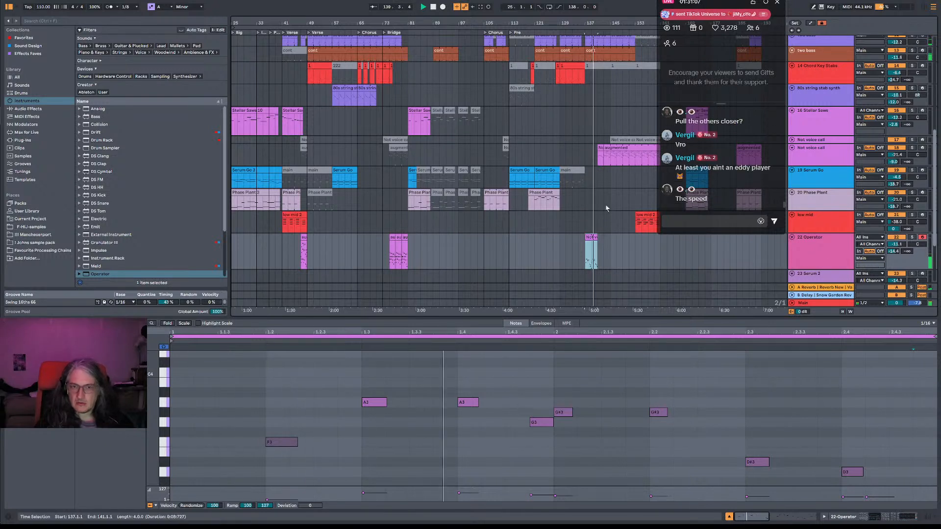
Copy the Not voice call track's augmented clip from 145.1.1 to 153.1.1 onto the Operator track.
click(617, 150)
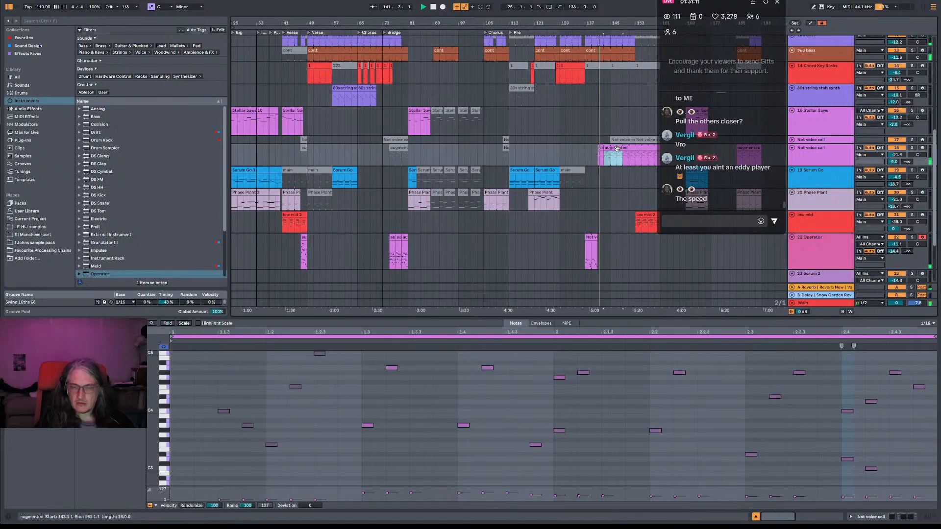
click(601, 156)
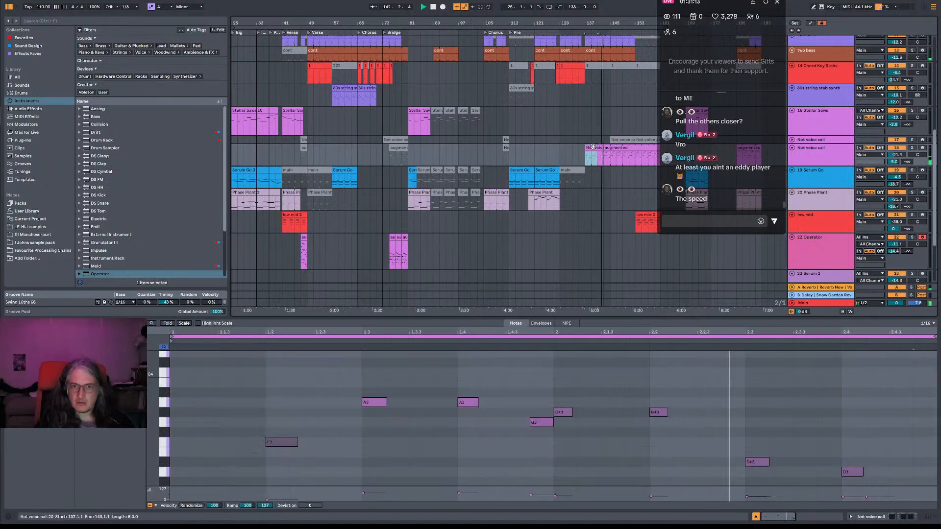
drag(611, 156, 634, 247)
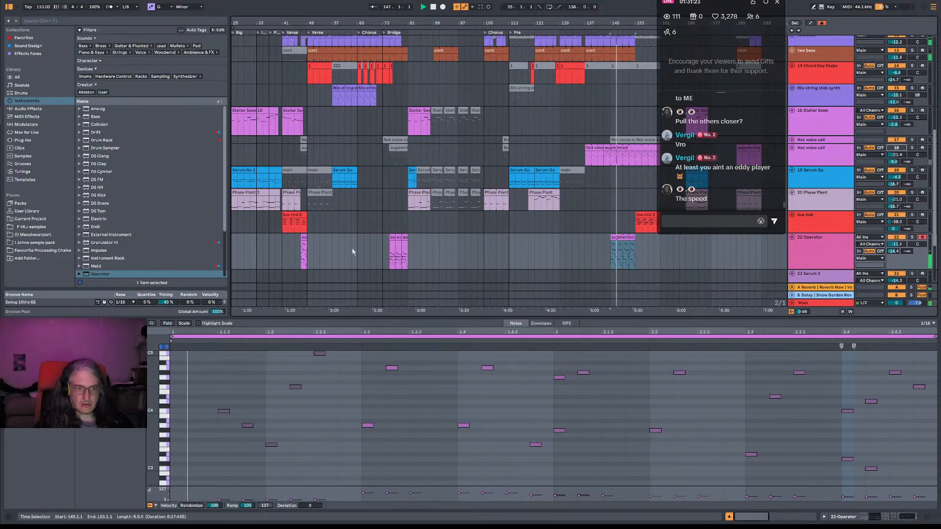
Recolour the Operator track's clips before the verse and in the bridge a deeper pink.
right_click(305, 238)
click(290, 250)
drag(293, 249, 426, 248)
right_click(404, 240)
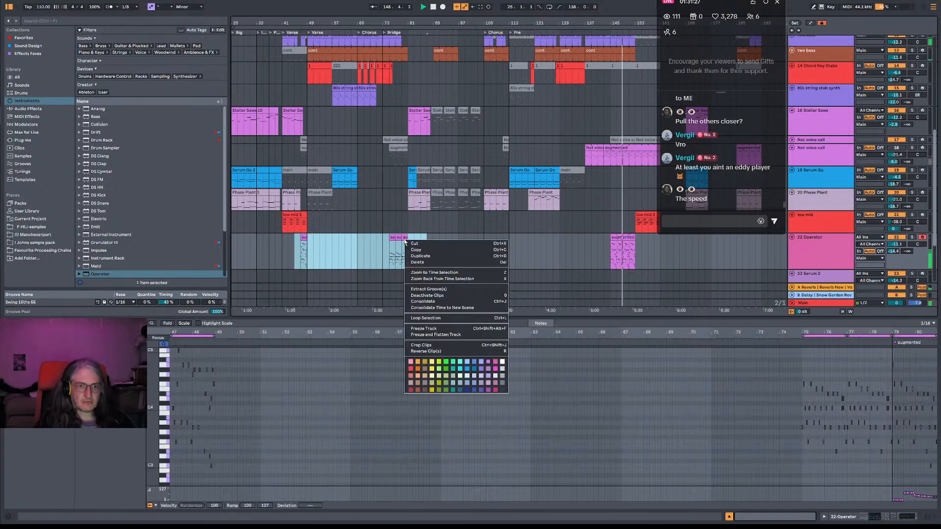
click(495, 363)
click(490, 252)
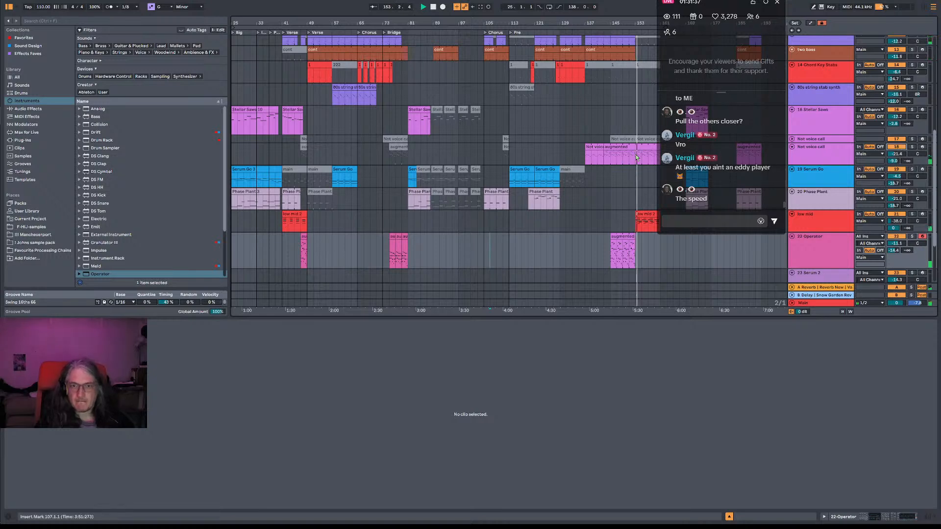
Select the Operator track from 135.1.1 to 159.1.1 and deactivate the copied augmented clip.
drag(653, 252, 576, 255)
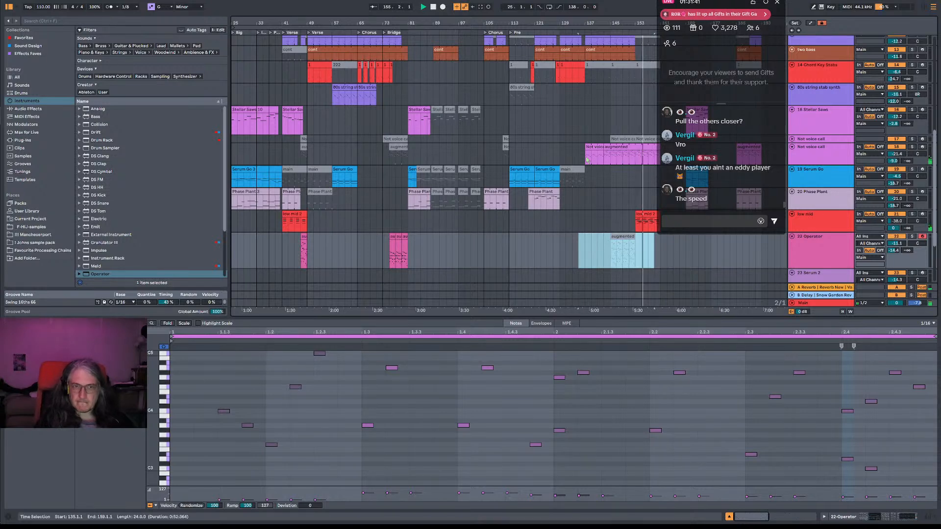
Show the Not voice call track's automated parameters in separate lanes, inspect them, and return to the view without automation.
click(815, 156)
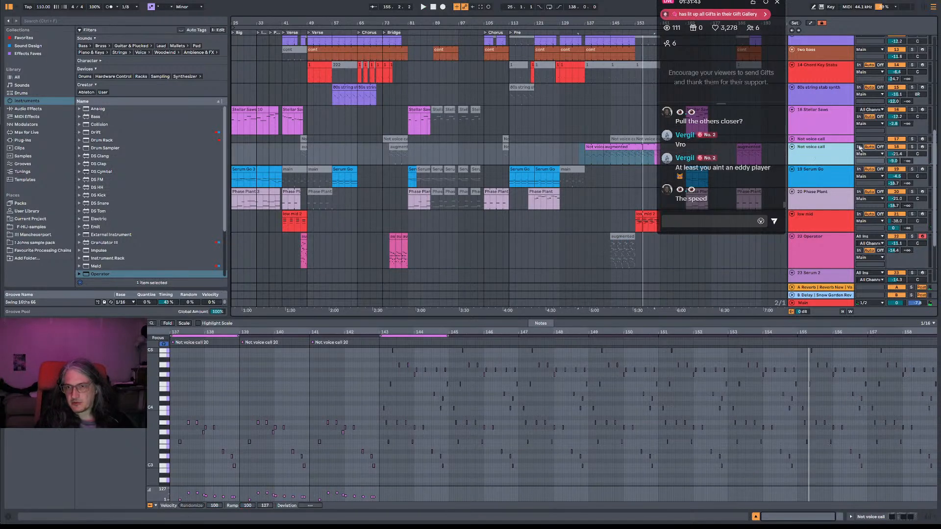
click(811, 24)
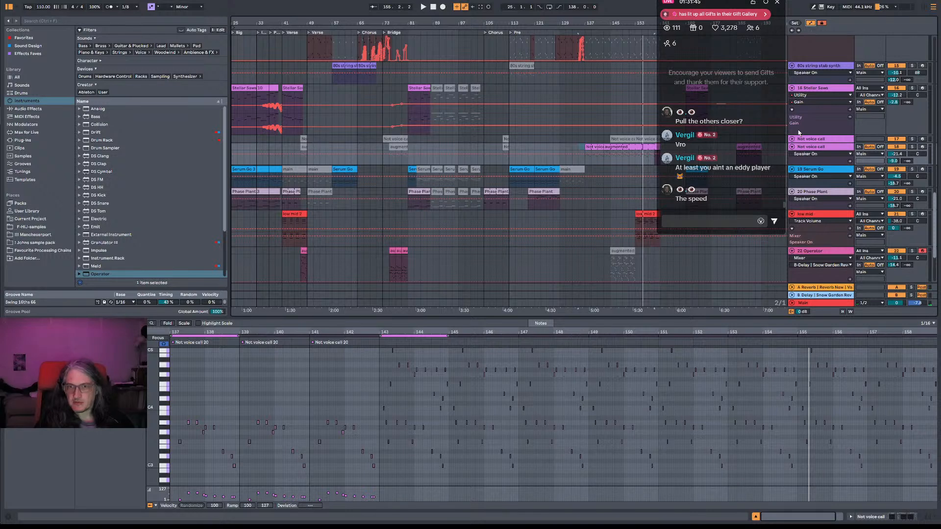
right_click(814, 159)
click(837, 170)
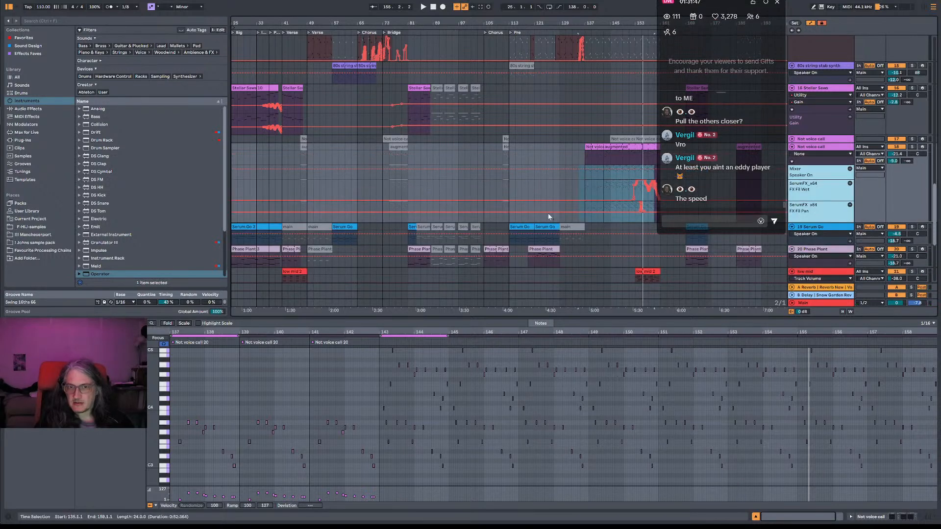
click(809, 24)
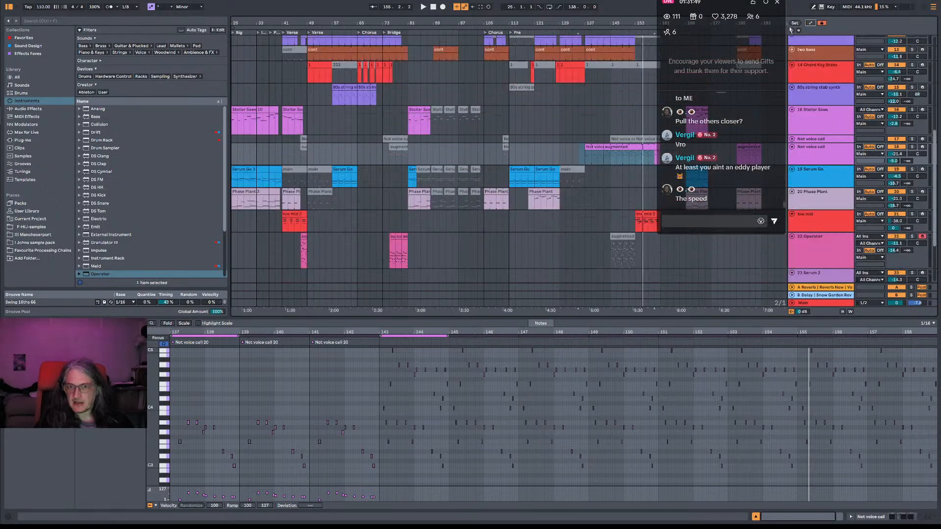
Play the Not voice call part from 137.1.1 and from 47.1.1, and select 47.1.1 to 49.1.1 on its track.
click(588, 154)
key(space)
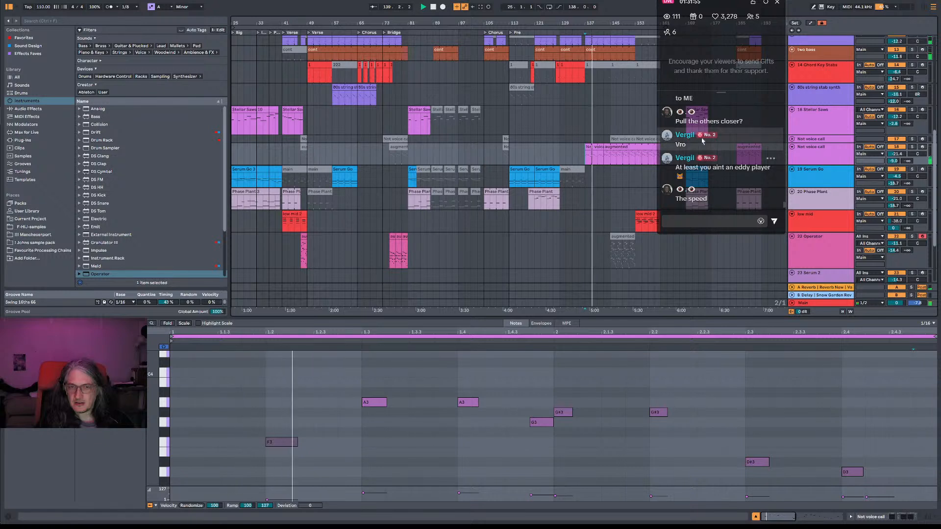
click(302, 163)
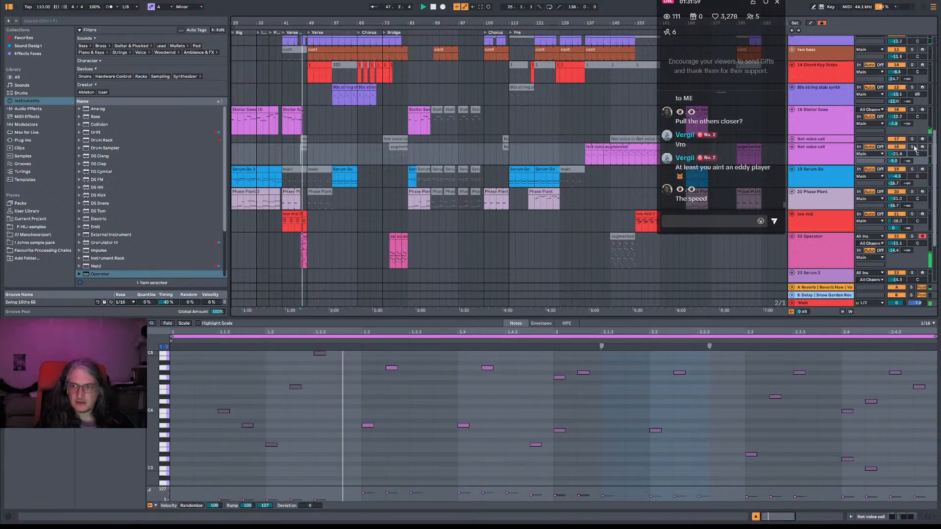
click(304, 150)
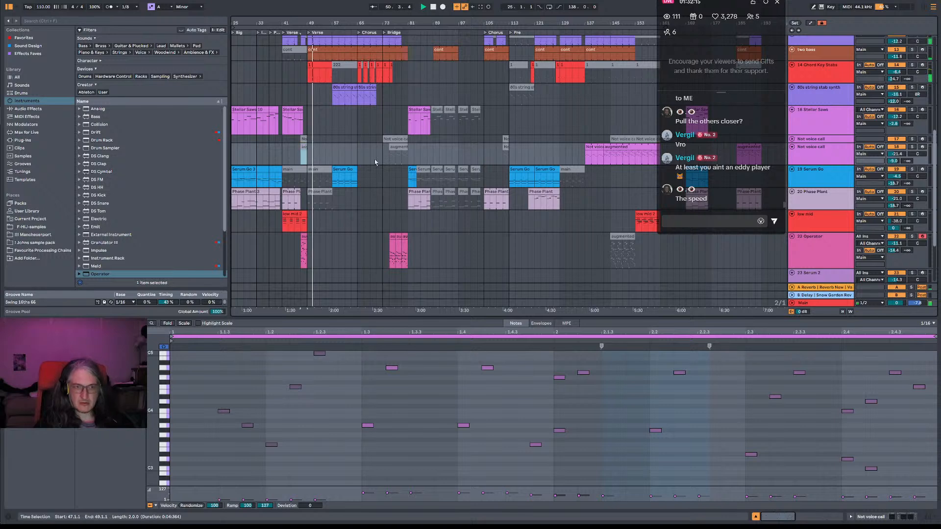
scroll(424, 145, left, 3)
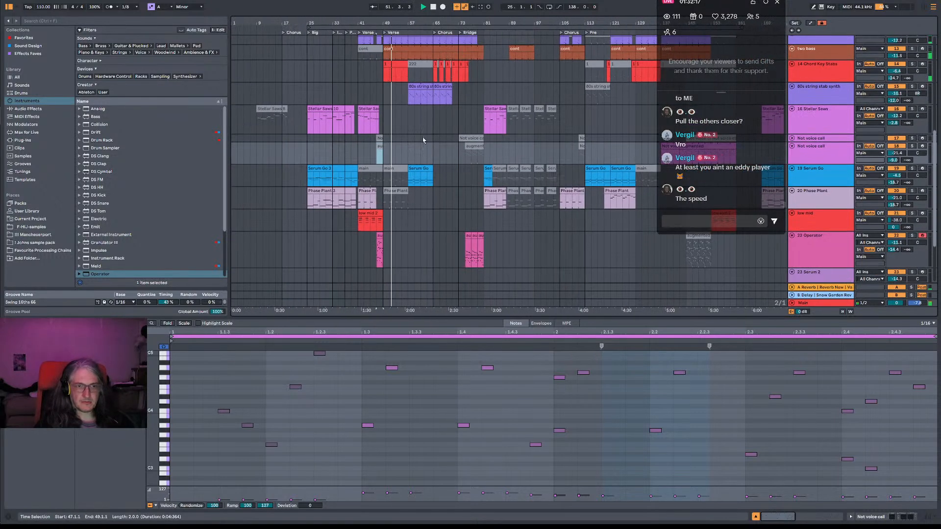
drag(495, 21, 438, 10)
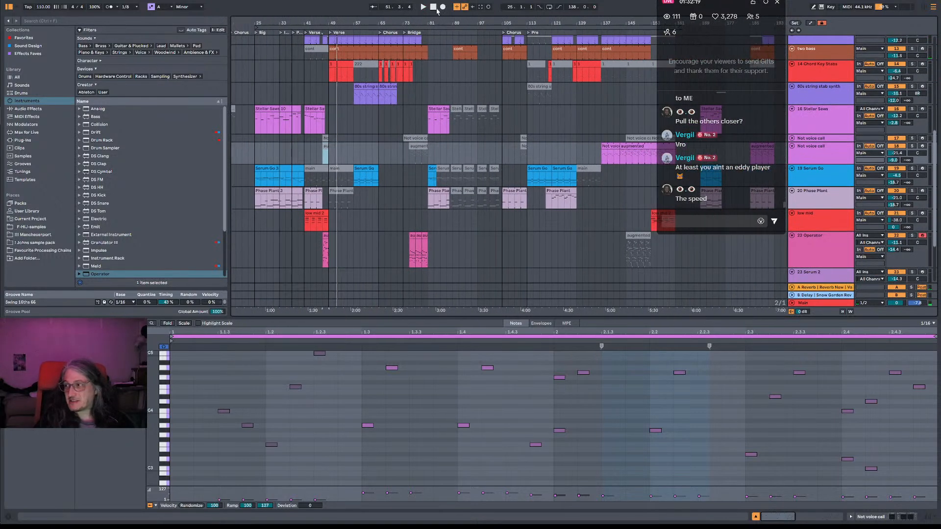
Select all clips in the arrangement and reduce the height of the Operator track.
drag(433, 22, 453, 22)
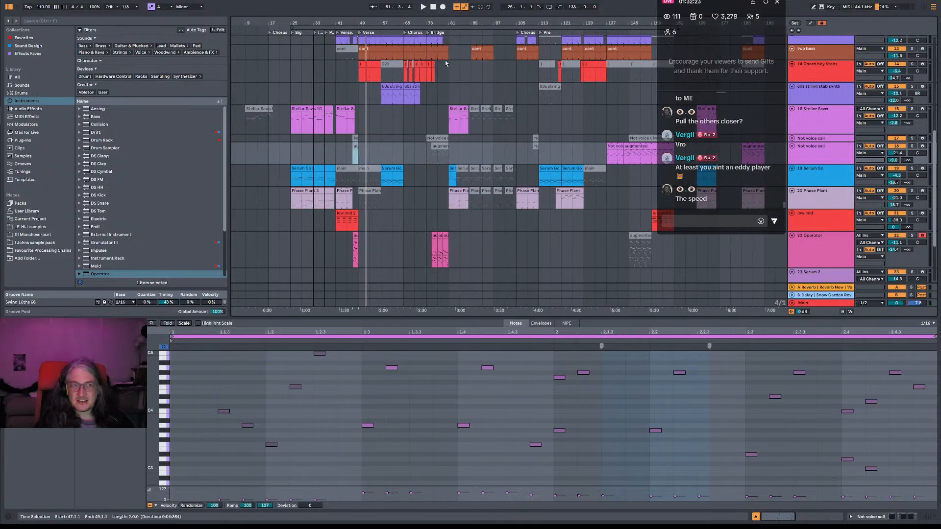
key(ctrl+a)
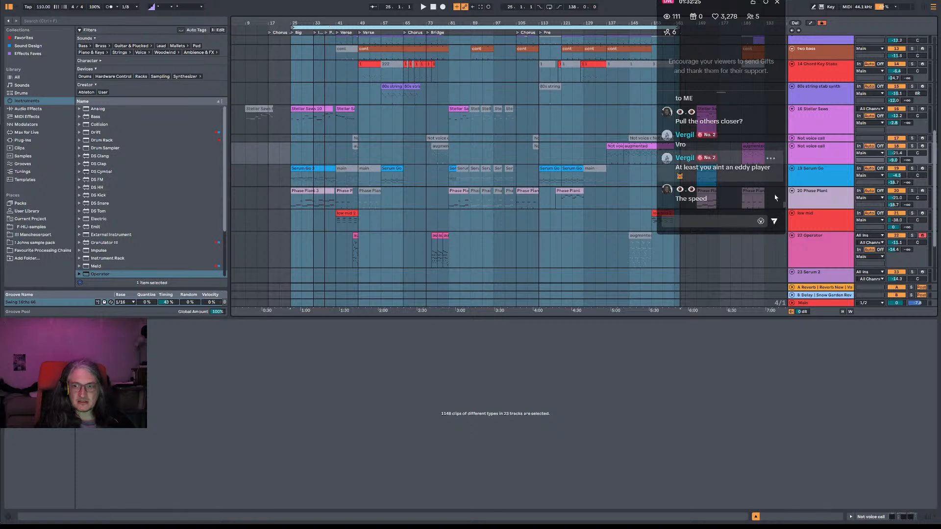
scroll(638, 284, down, 2)
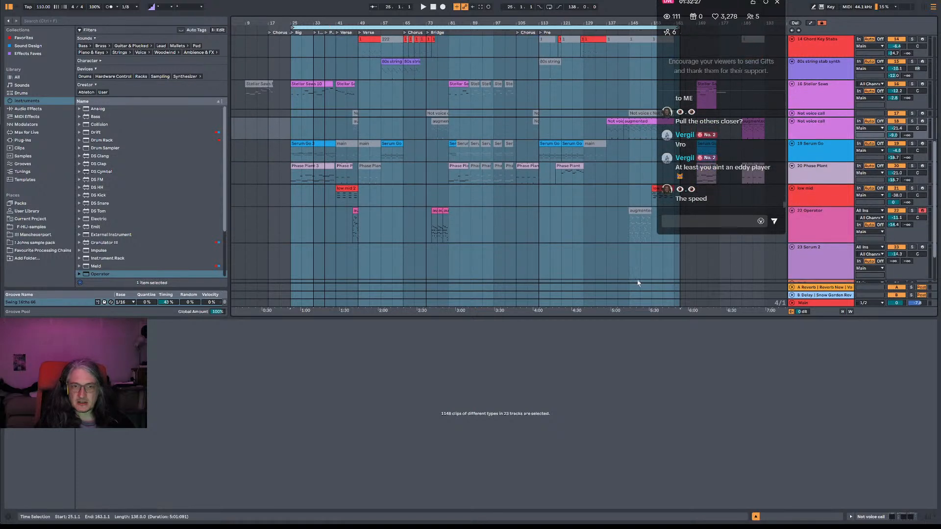
click(831, 225)
drag(832, 243, 829, 228)
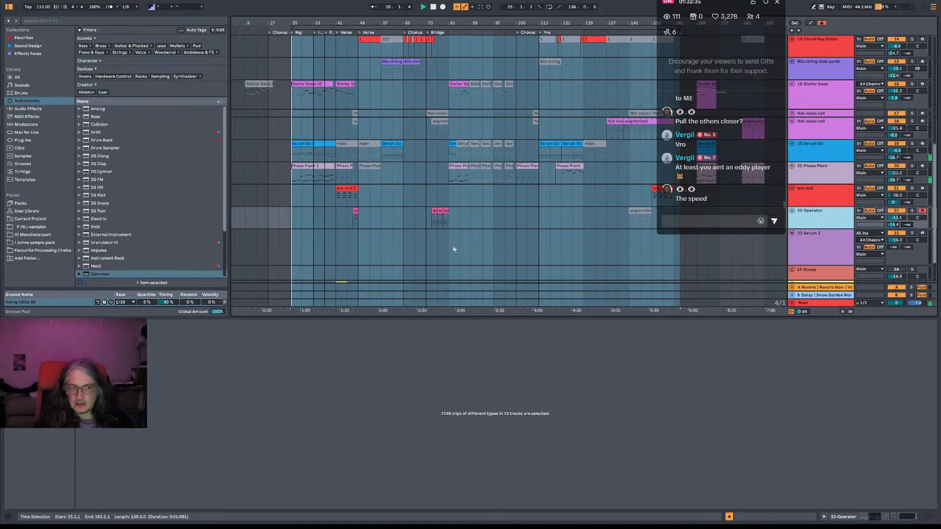
Open the VISION 4X analyzer on the Main track and widen its spectrum curve area beside the spectrogram.
double_click(829, 304)
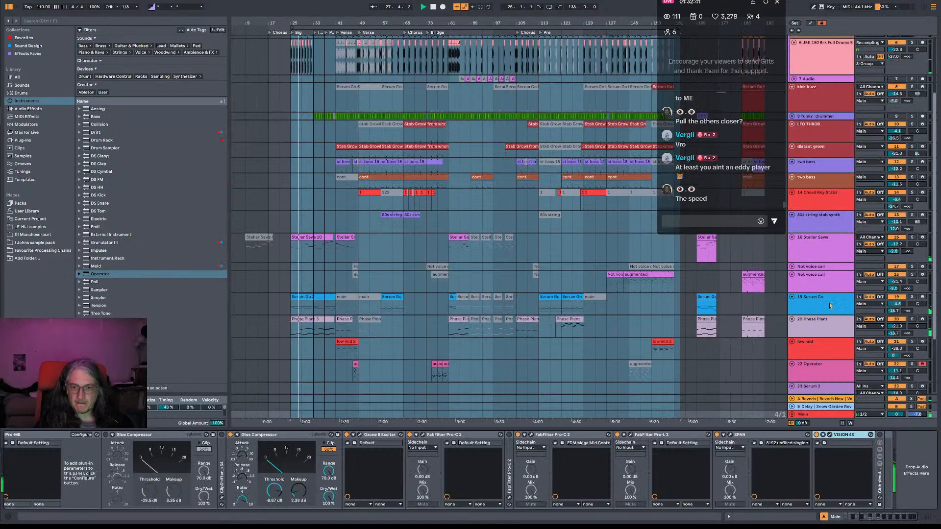
click(829, 305)
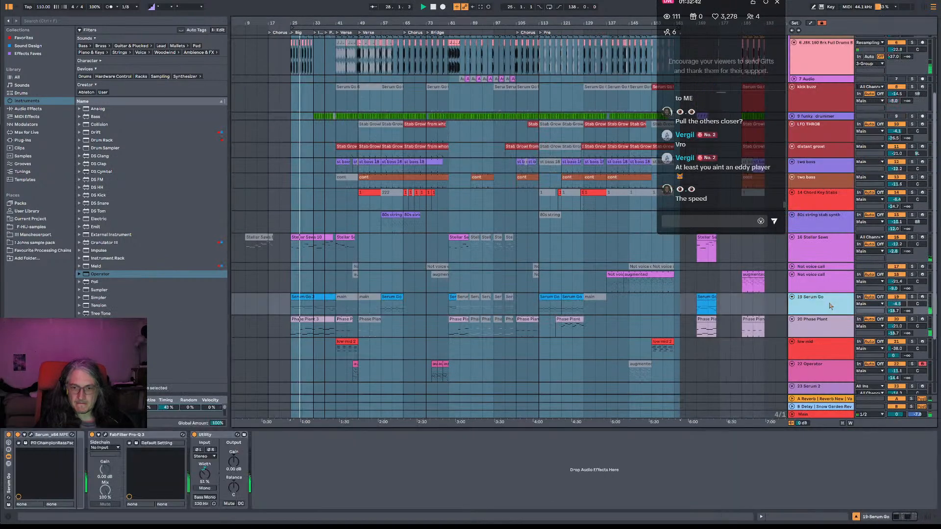
click(826, 417)
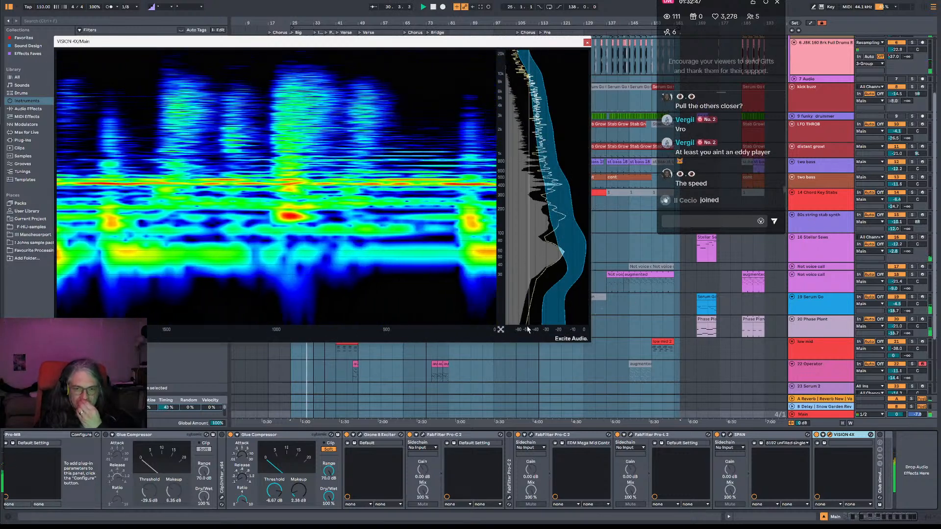
drag(500, 329, 450, 330)
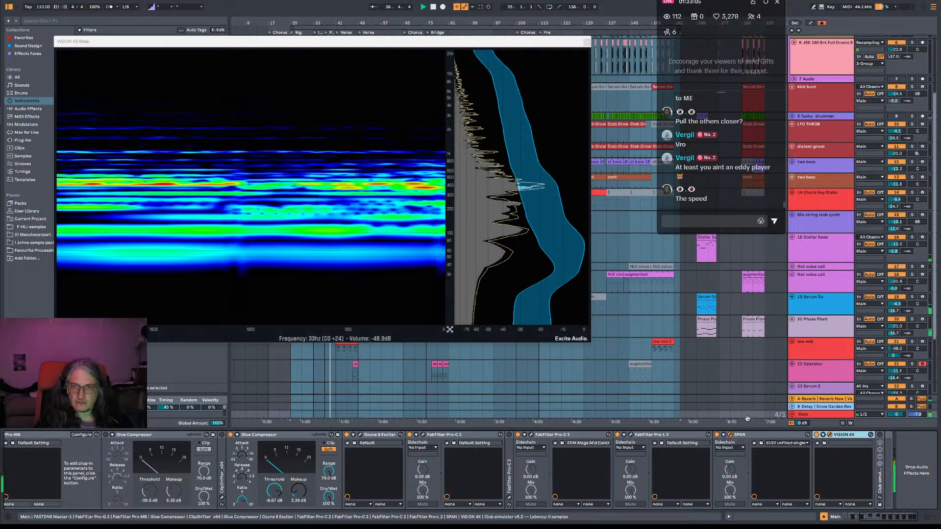
Check the mix in the Main track's SPAN analyzer, and close both the SPAN and VISION 4X windows.
click(731, 436)
drag(394, 150, 468, 149)
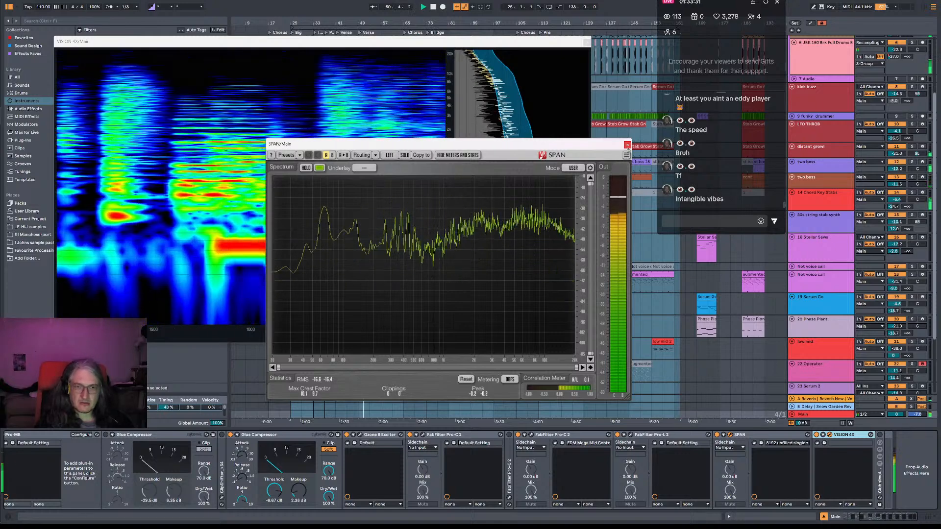
click(627, 146)
click(588, 43)
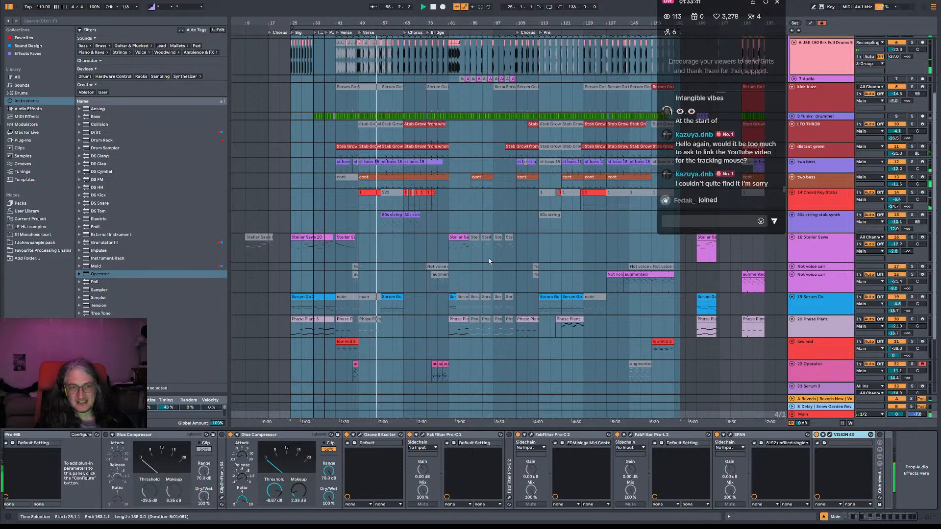
scroll(754, 196, up, 3)
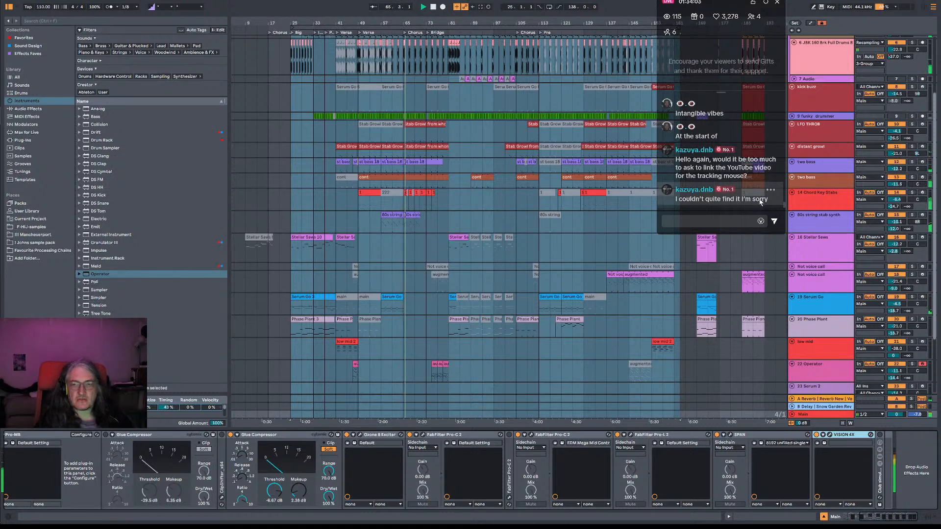
Switch to the browser and find the OBS Zoom To Mouse tutorial among the Terrapastel YouTube channel's videos.
key(alt+Tab)
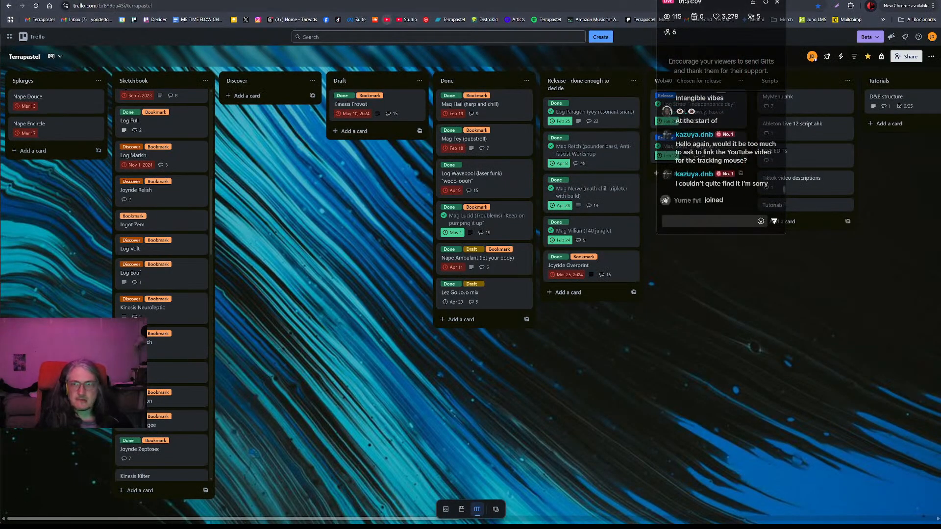
click(387, 20)
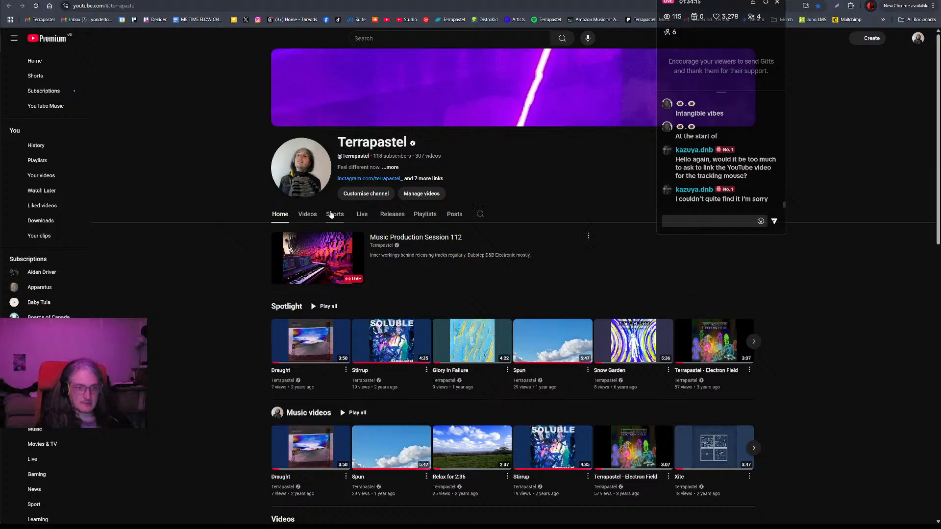
click(307, 214)
scroll(259, 234, down, 2)
scroll(258, 233, down, 5)
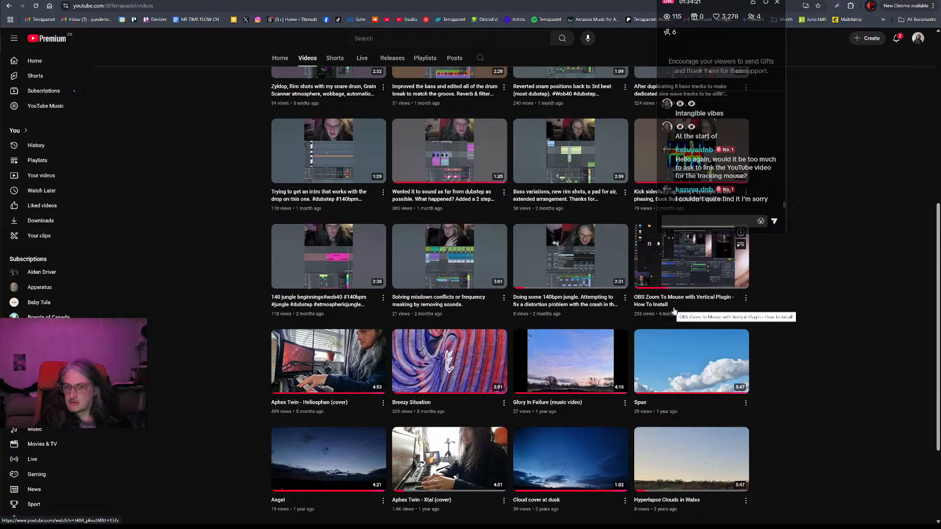
drag(673, 311, 772, 309)
click(746, 298)
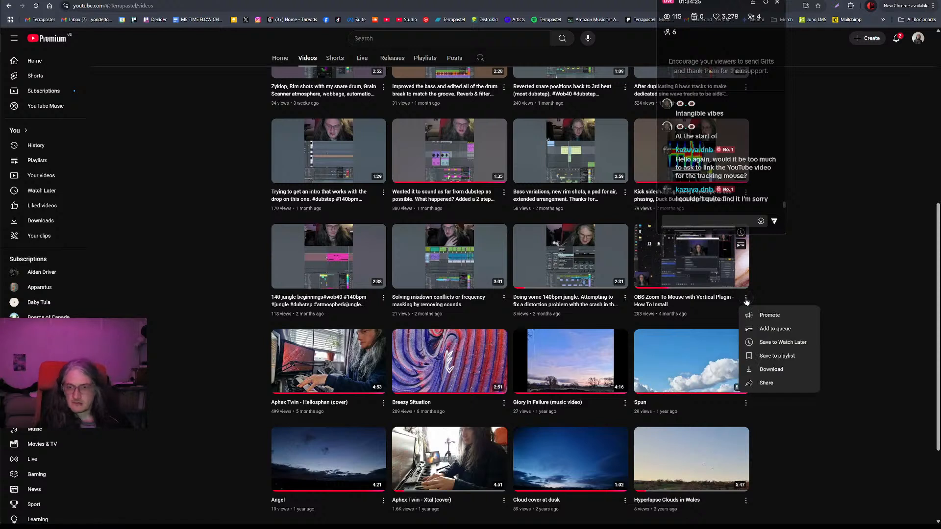
click(784, 280)
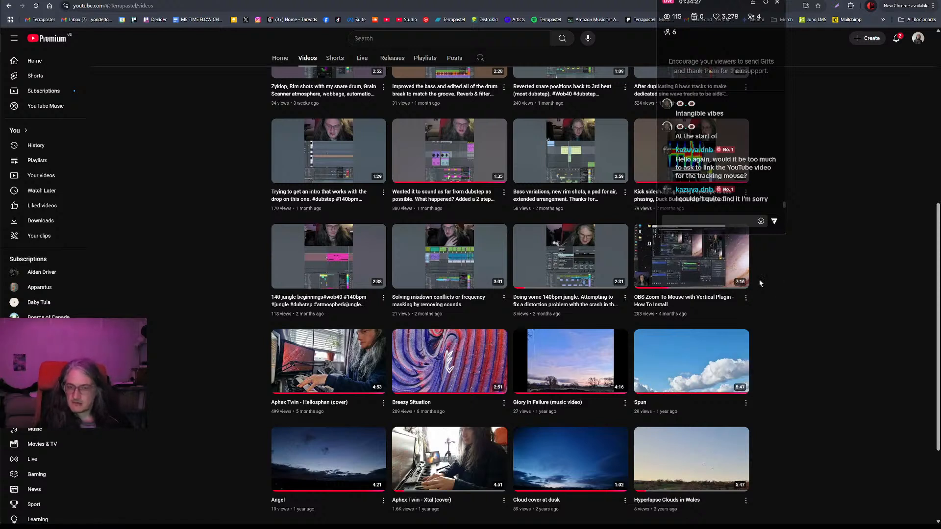
Open and pause the video "OBS Zoom To Mouse with Vertical Plugin - How To Install" and post its copied title in the live chat.
click(659, 305)
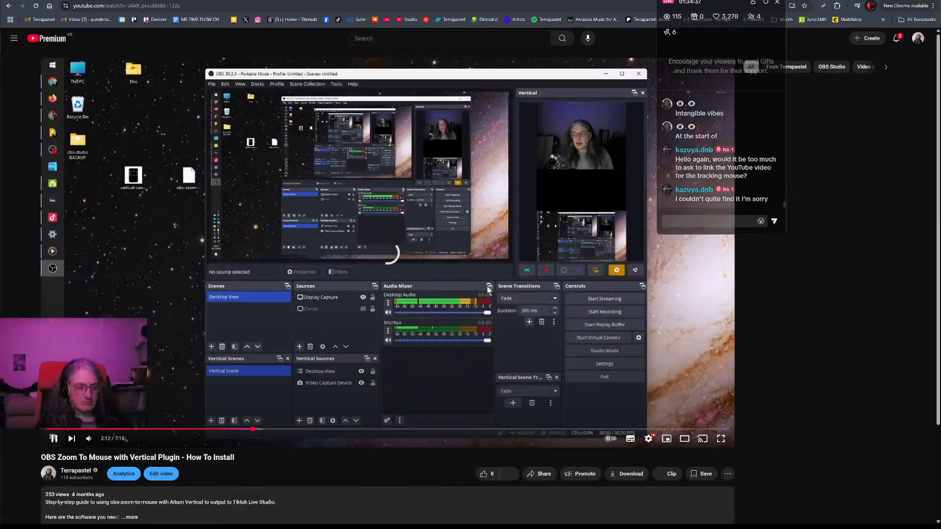
click(53, 438)
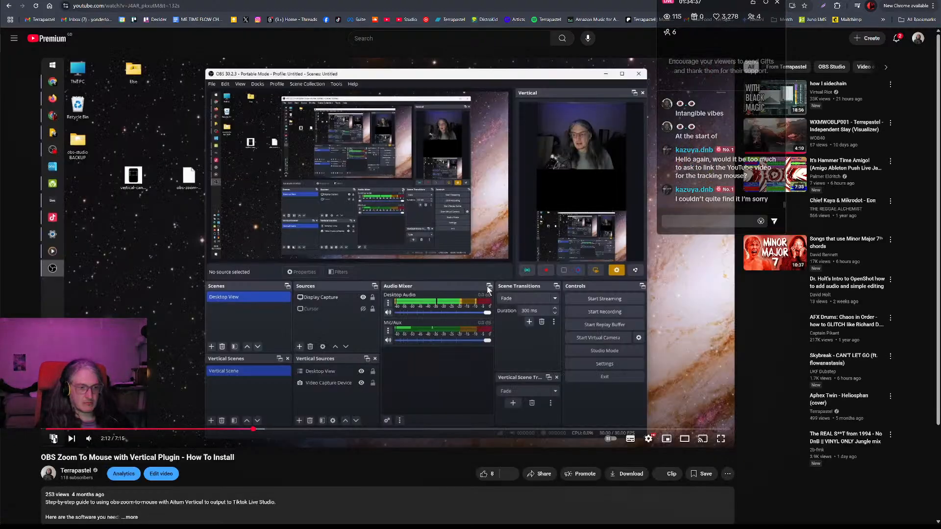
drag(93, 459, 240, 464)
click(231, 457)
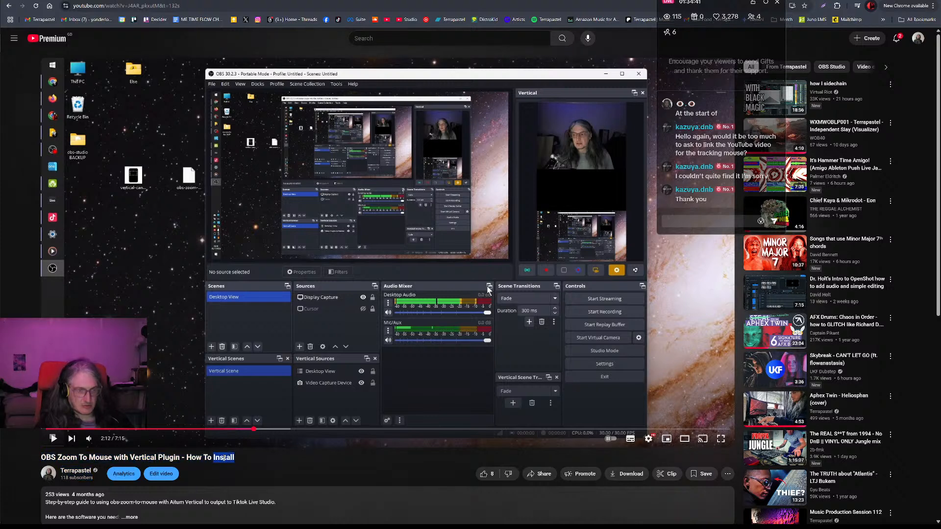
triple_click(223, 457)
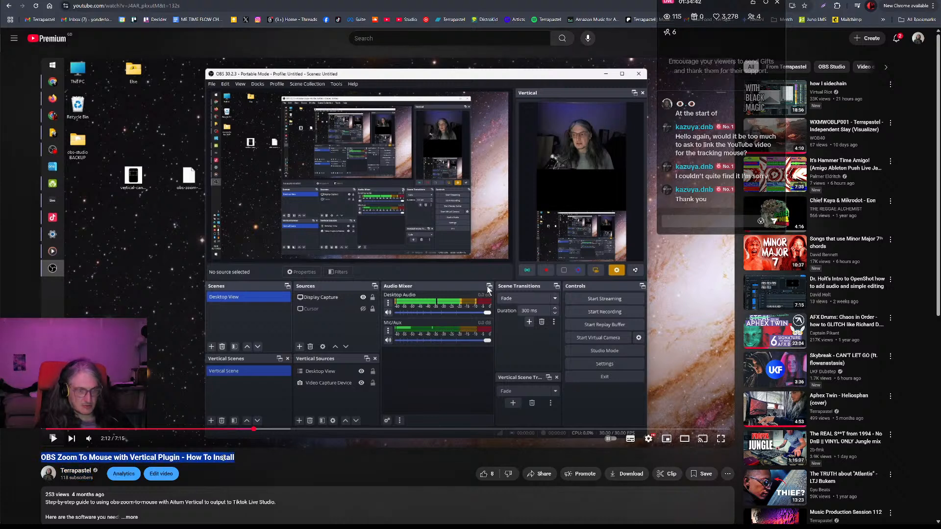
key(ctrl+c)
click(707, 221)
key(ctrl+v)
key(Return)
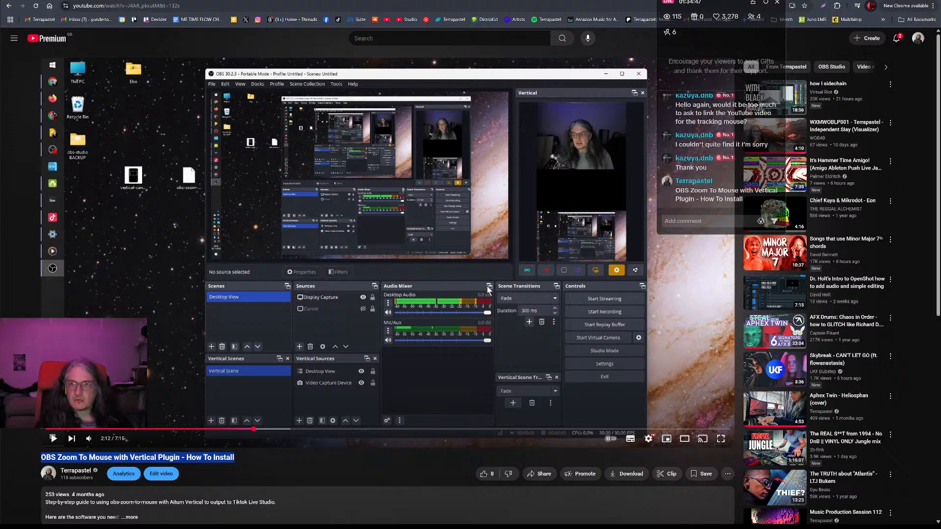
Close the YouTube tab and switch back to the Ableton Live arrangement.
key(ctrl+w)
key(alt+Tab)
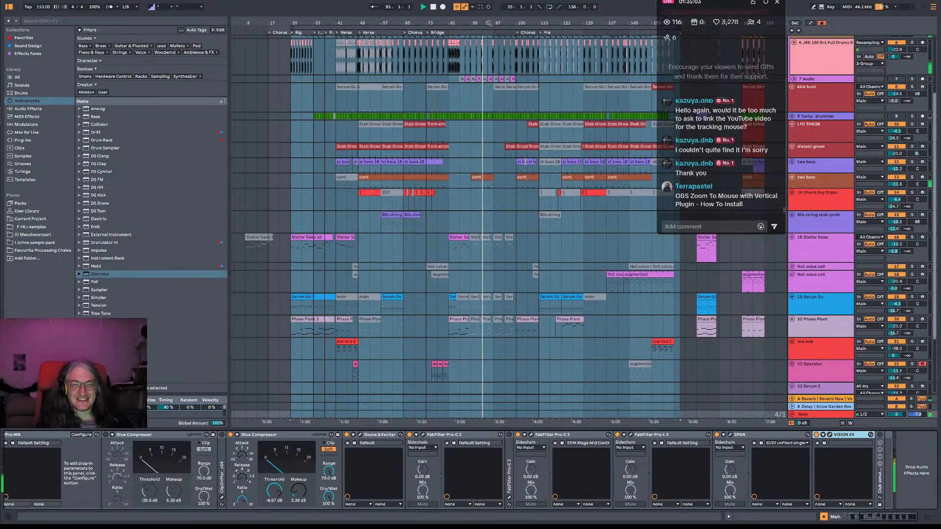
drag(488, 24, 488, 91)
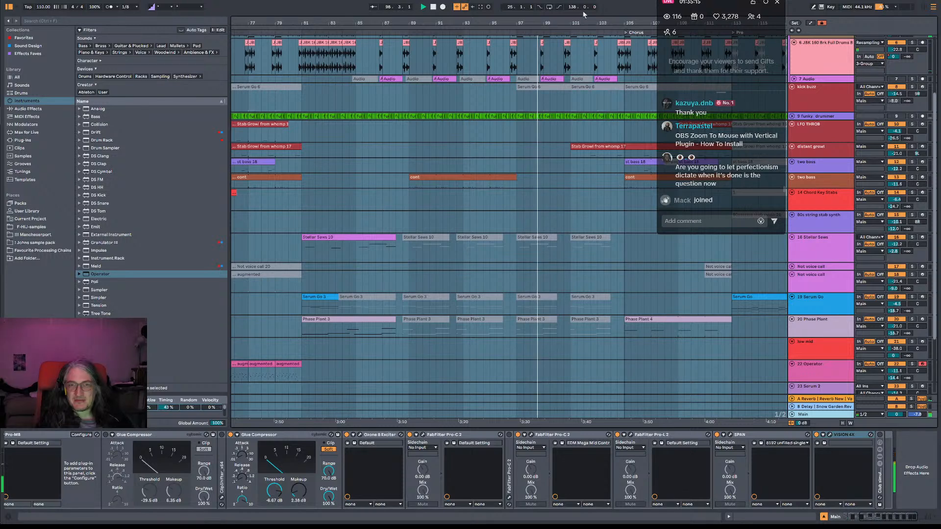
drag(585, 22, 539, 12)
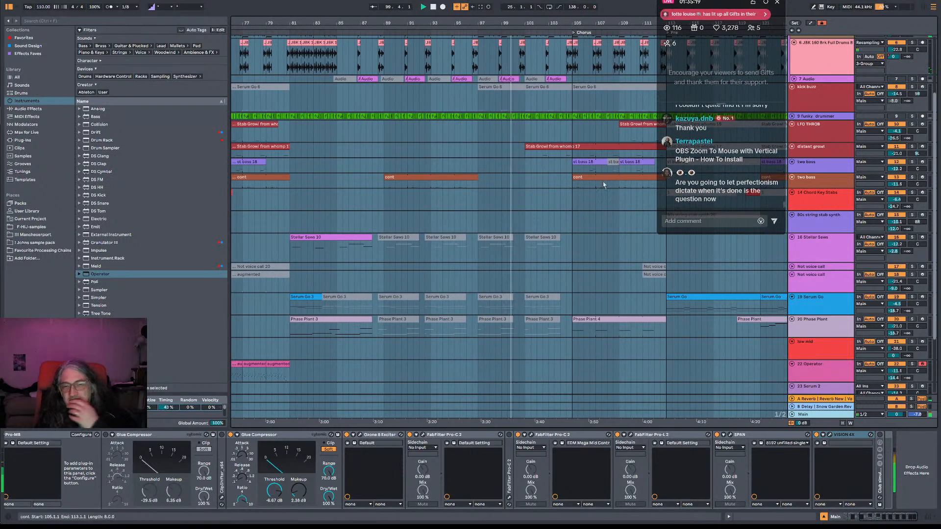
drag(585, 24, 539, 10)
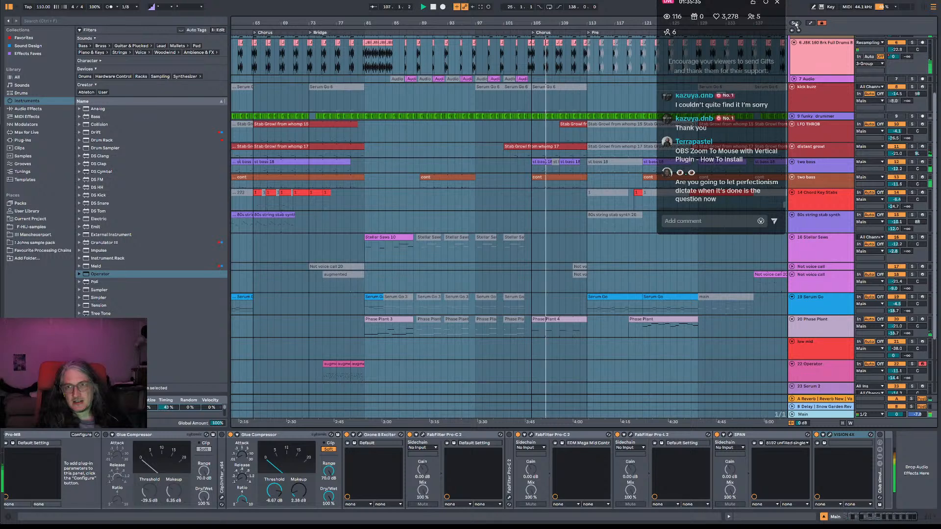
Show automation, add a lane for each automated envelope on the JBK 160 Brk Full Drums track, and hide automation again.
click(810, 23)
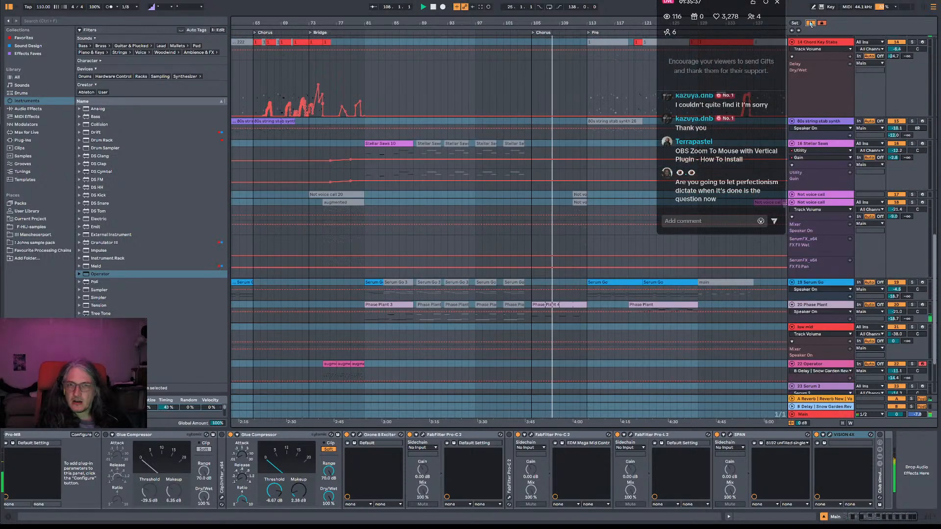
scroll(814, 73, up, 10)
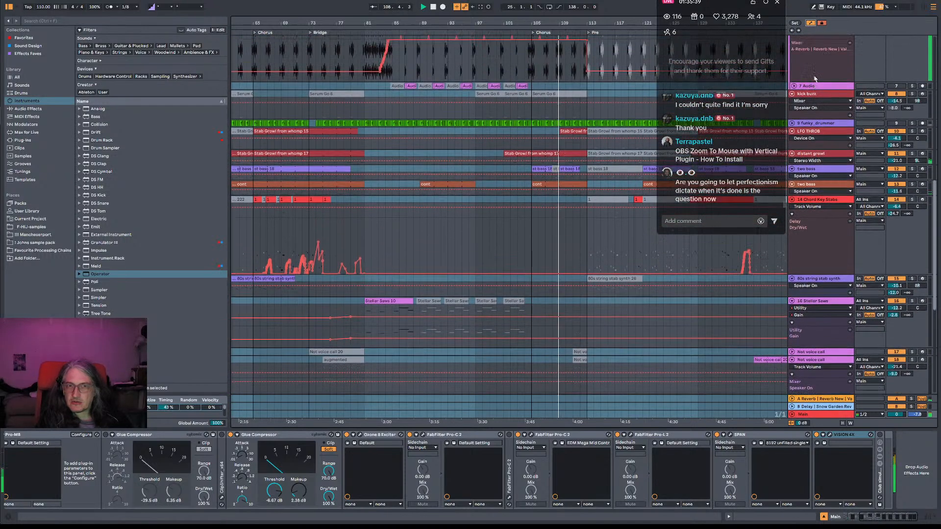
scroll(815, 79, up, 6)
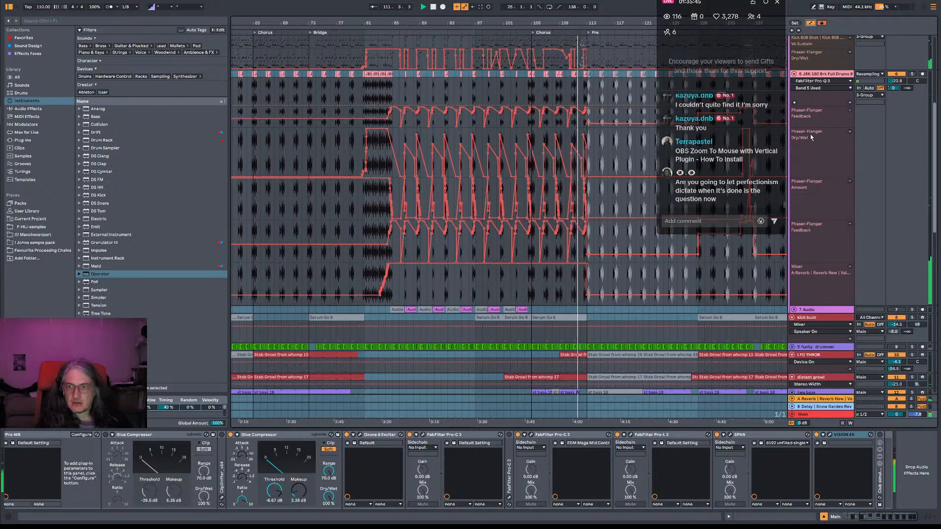
right_click(821, 115)
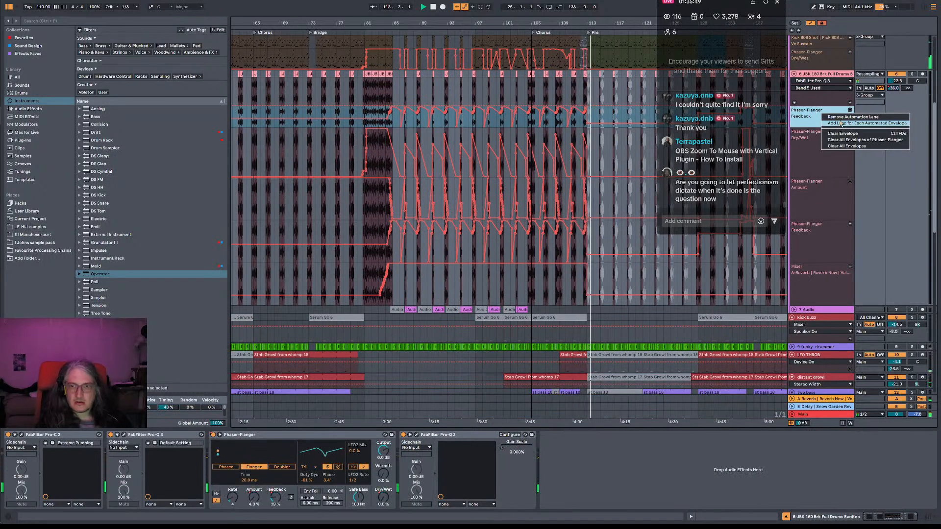
click(841, 124)
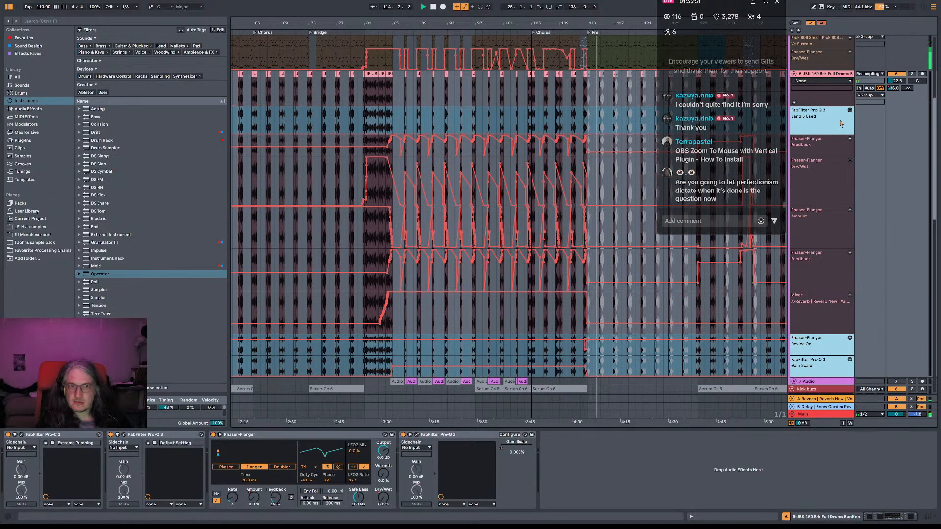
scroll(842, 308, down, 2)
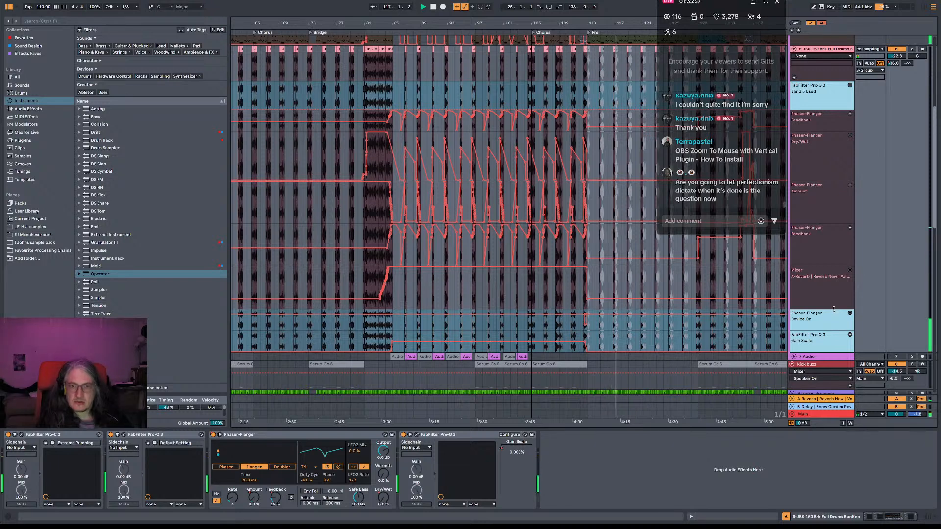
click(811, 24)
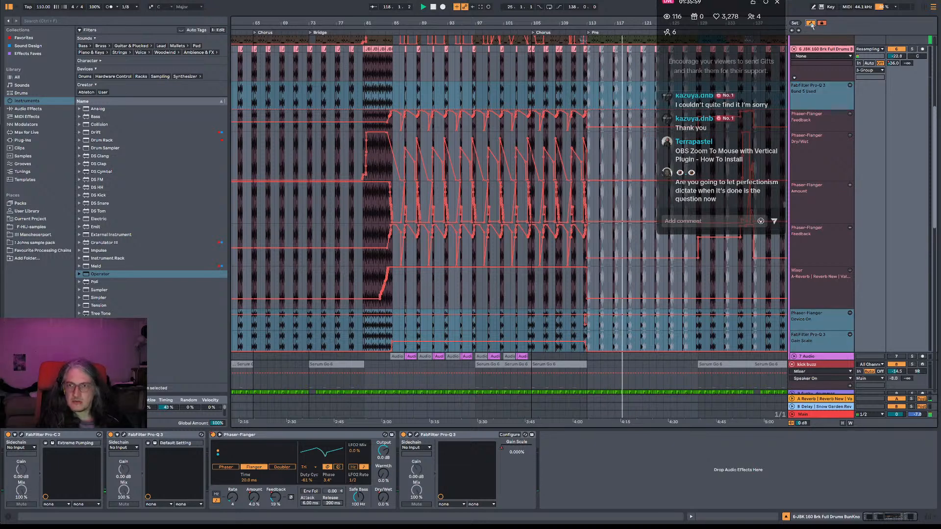
click(811, 23)
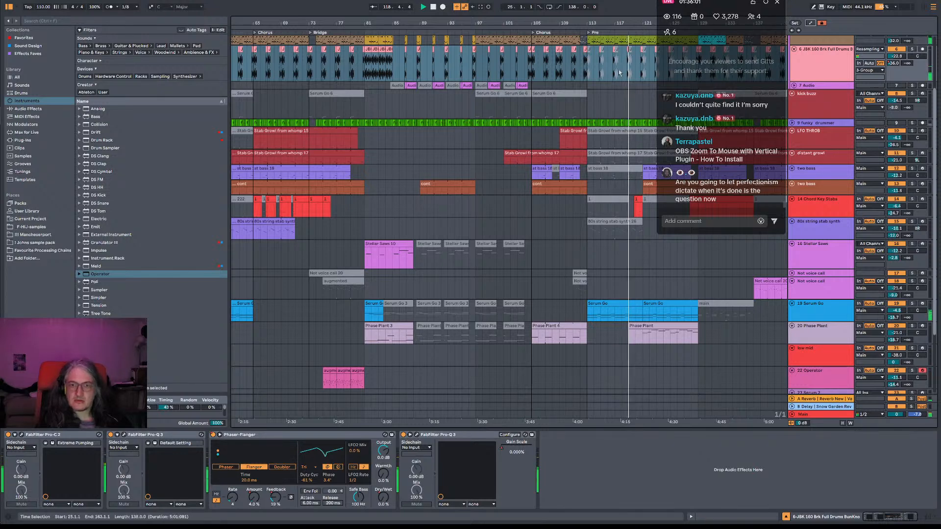
scroll(658, 268, down, 1)
drag(659, 268, 479, 312)
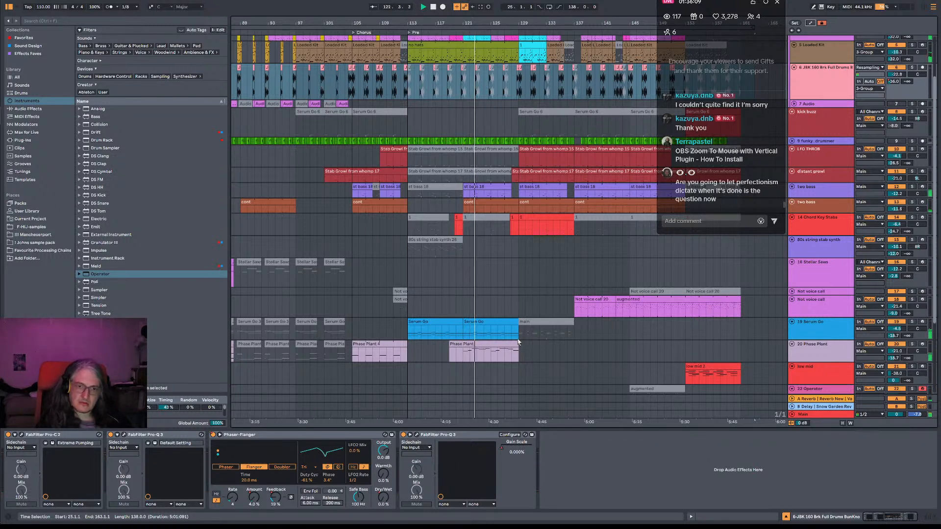
drag(533, 24, 510, 12)
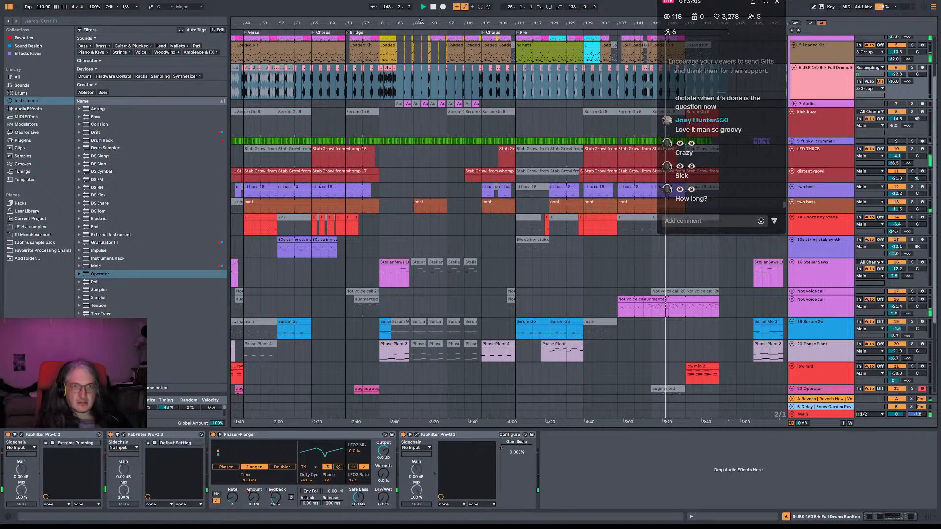
Switch to the file manager, look through the Kineses Frowst Project folder under 1.4 Bookmark FAST, and return to the Ableton Live arrangement.
drag(421, 23, 421, 10)
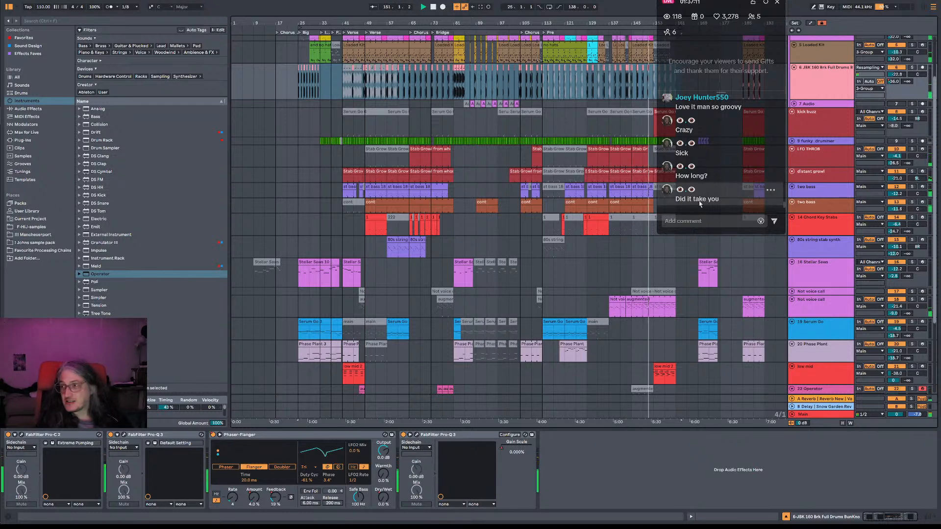
key(alt+Tab)
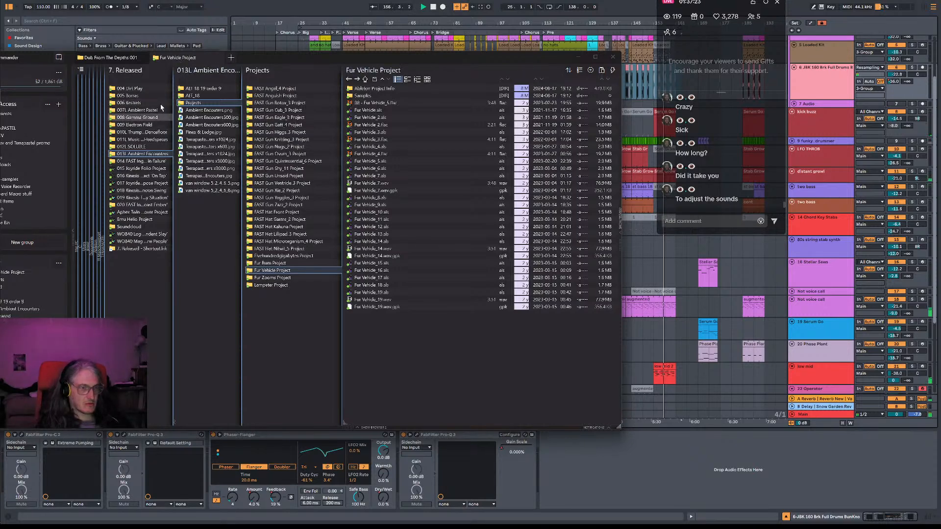
click(125, 70)
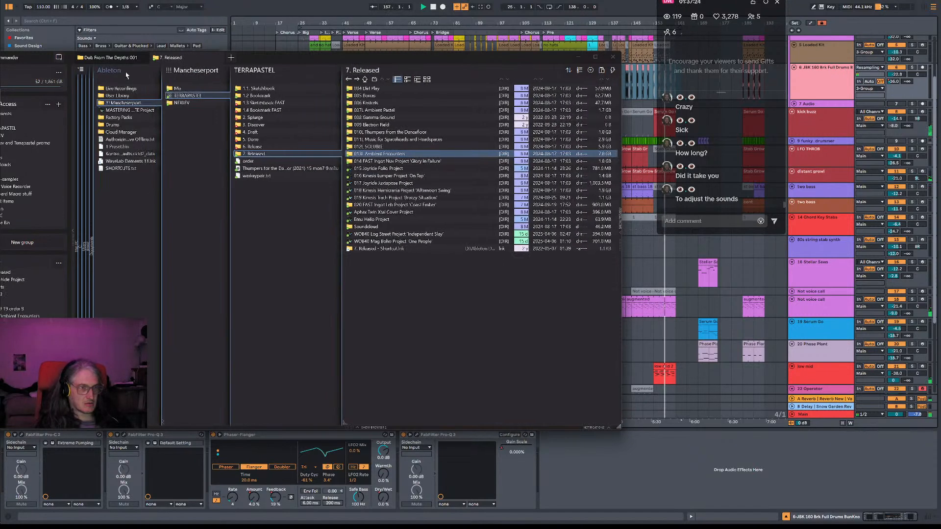
click(265, 110)
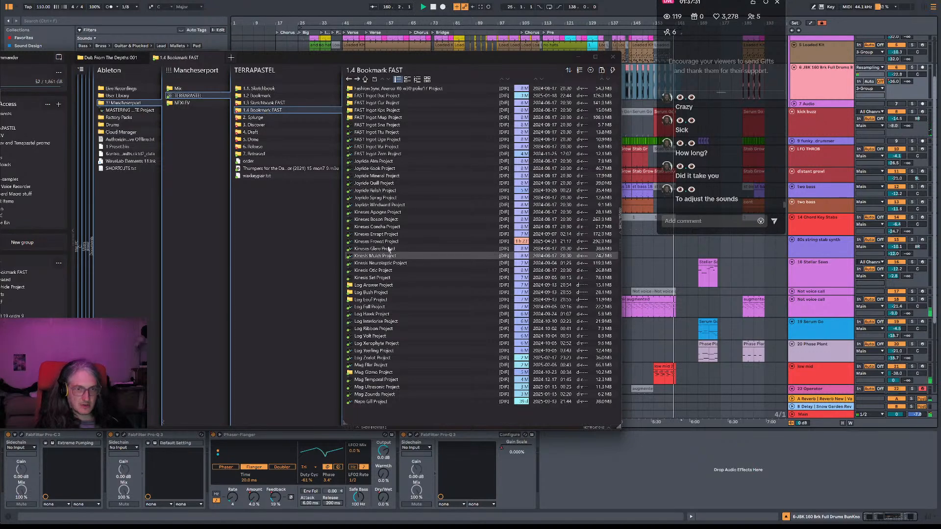
click(377, 241)
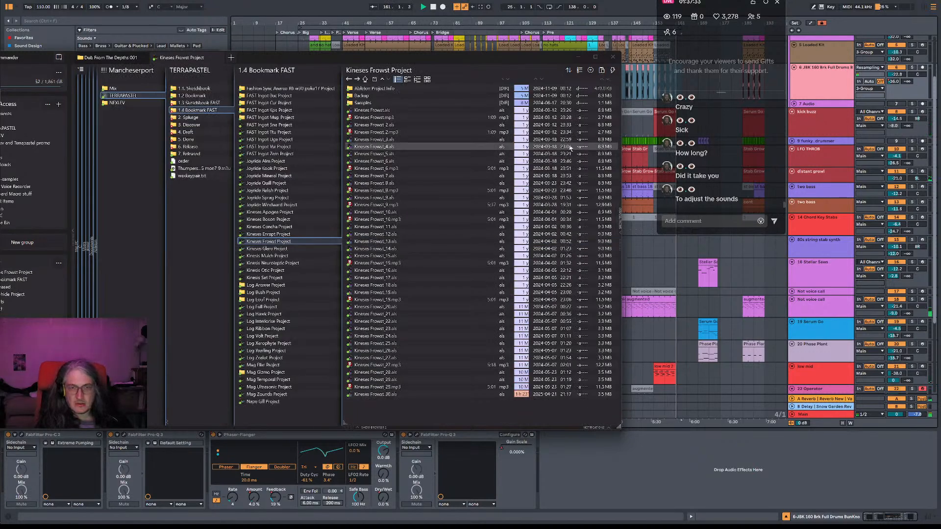
click(599, 18)
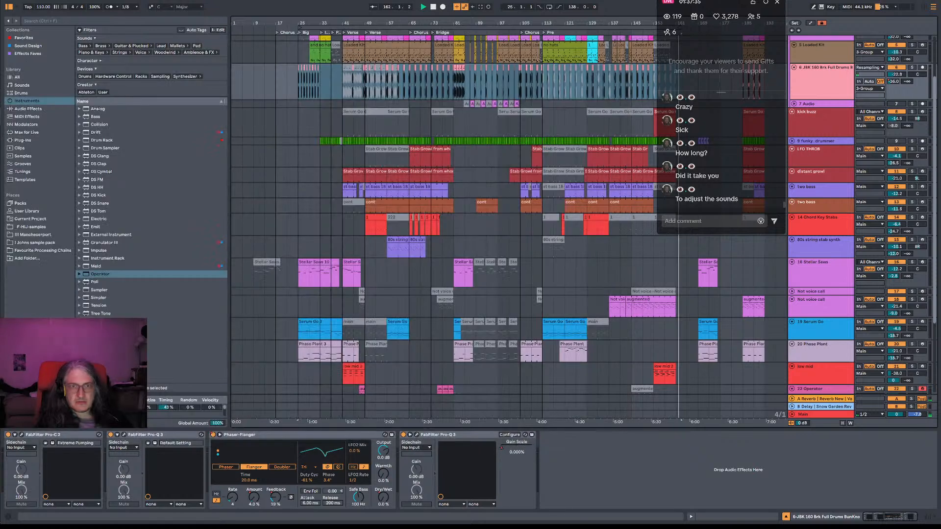
Select the looped time range from bar 25 to 163, save the set as Kineses Frowst_31, and reread the recent chat comments.
click(532, 27)
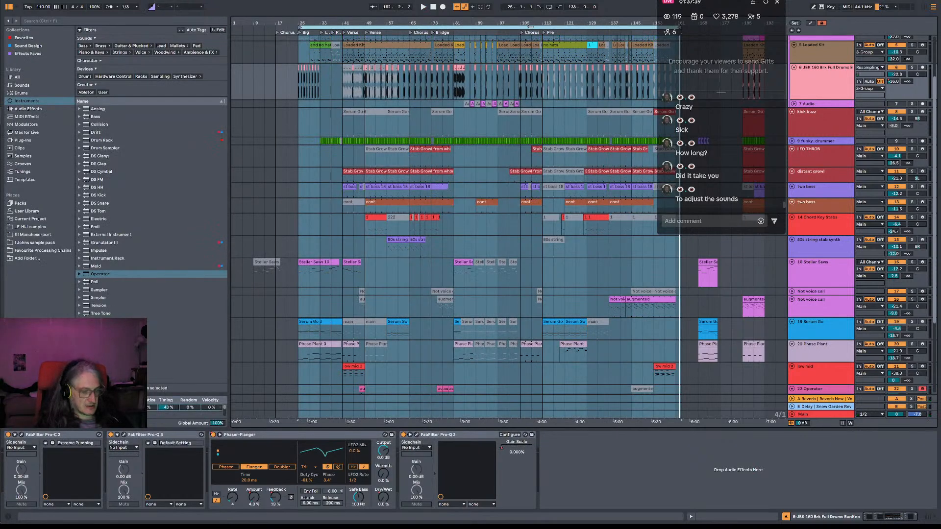
key(ctrl+shift+s)
key(Escape)
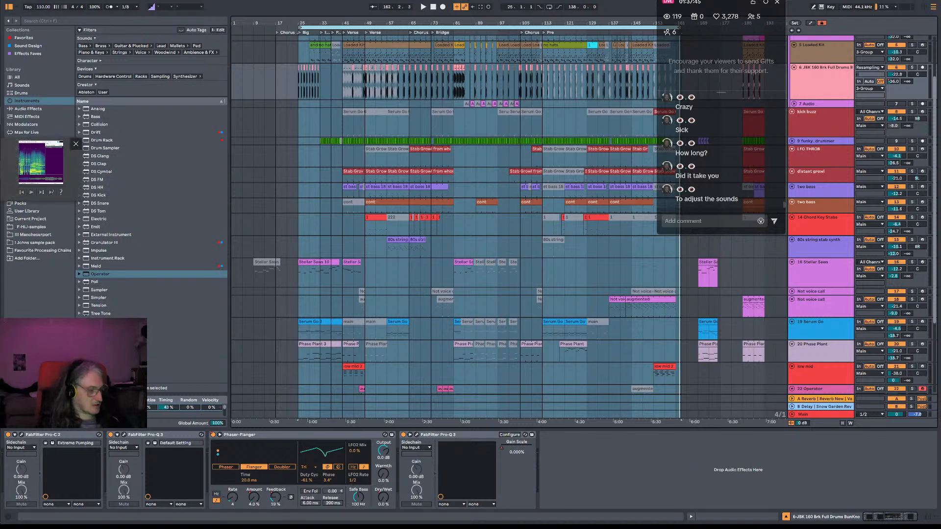
mouse_move(81, 175)
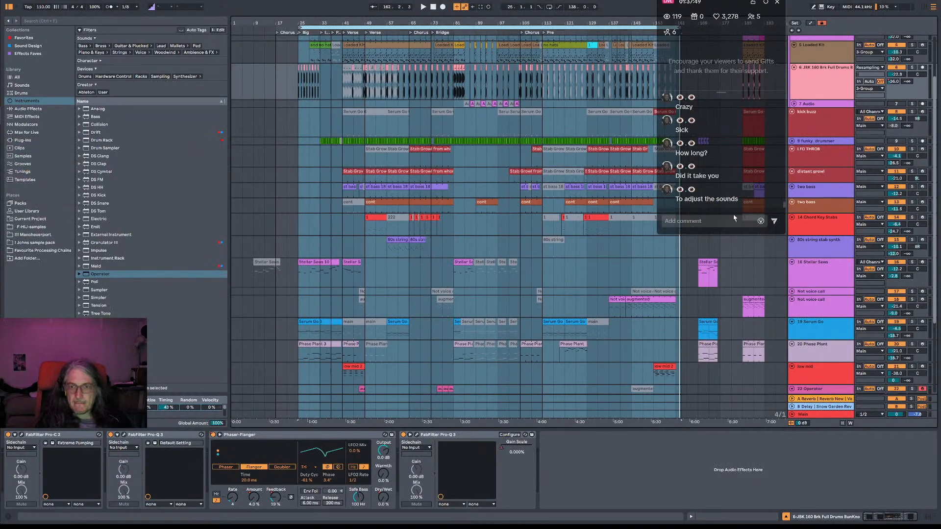
scroll(731, 196, up, 3)
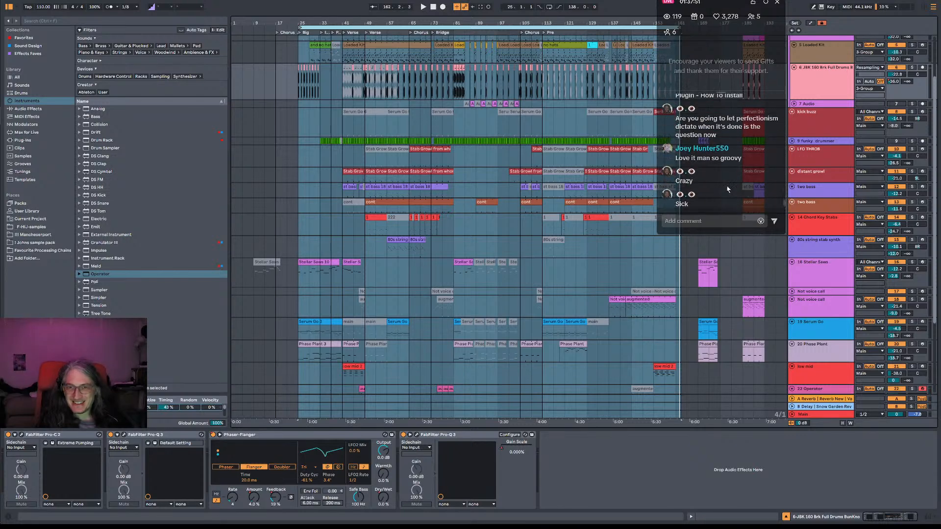
scroll(720, 294, down, 1)
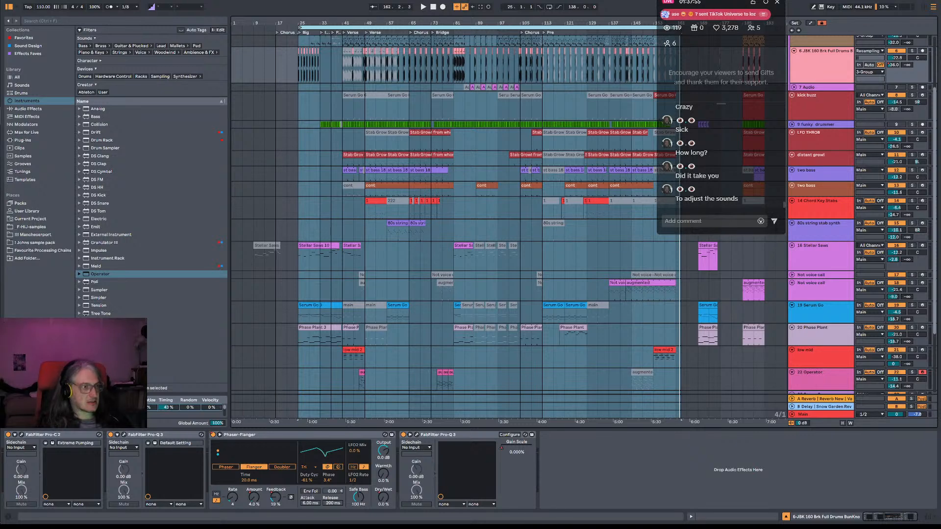
Switch back to the file manager and open the earlier exports Kineses Frowst_6.mp3 and Kineses Frowst.mp3 for playback.
key(alt+Tab)
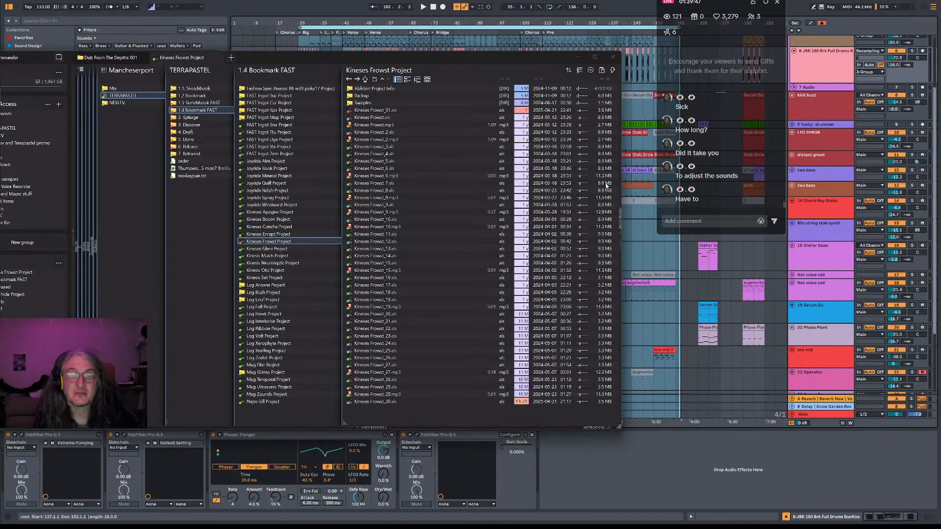
click(506, 176)
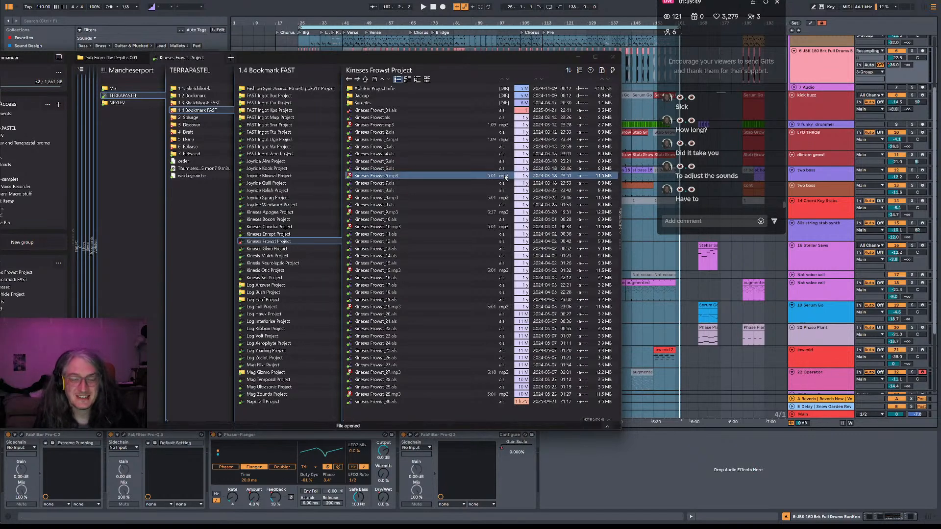
double_click(487, 127)
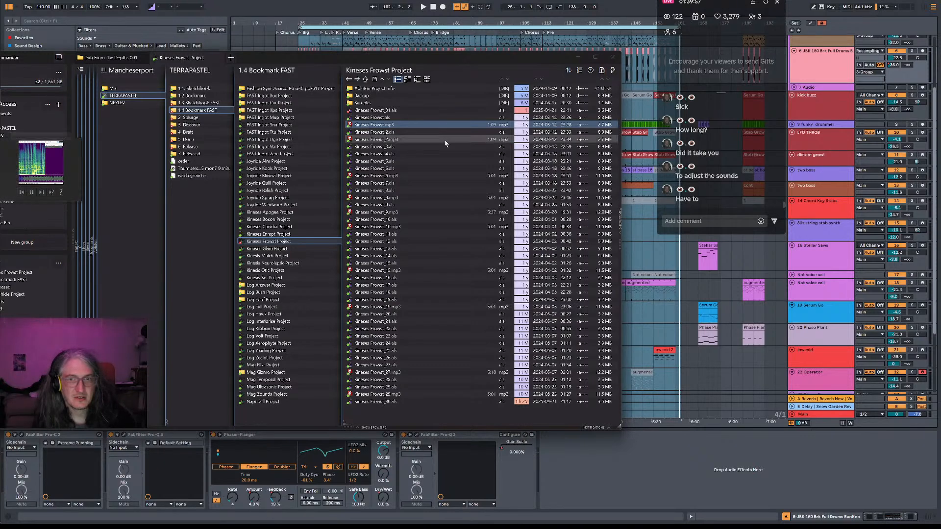
Bring up foobar2000, audition two further points of Kineses Frowst.mp3, stop playback and close the player.
key(alt+Tab)
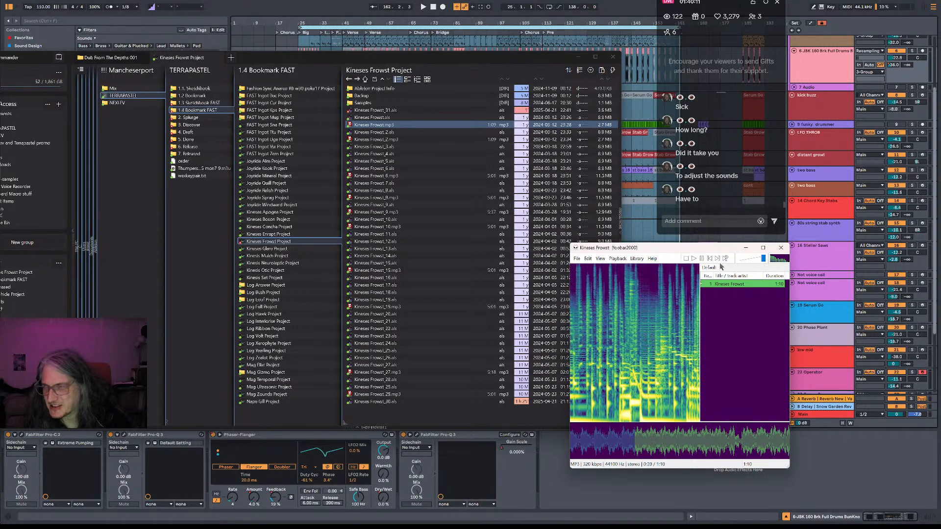
click(684, 445)
click(746, 446)
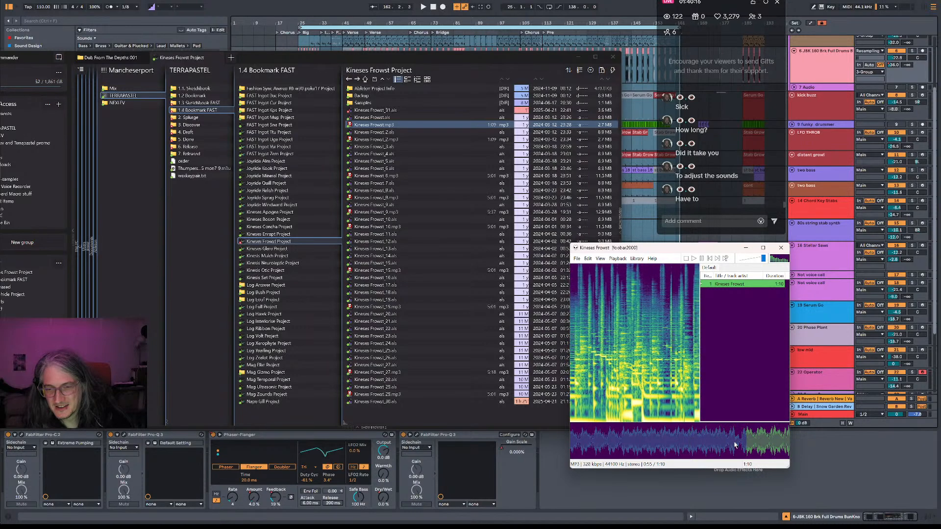
click(686, 259)
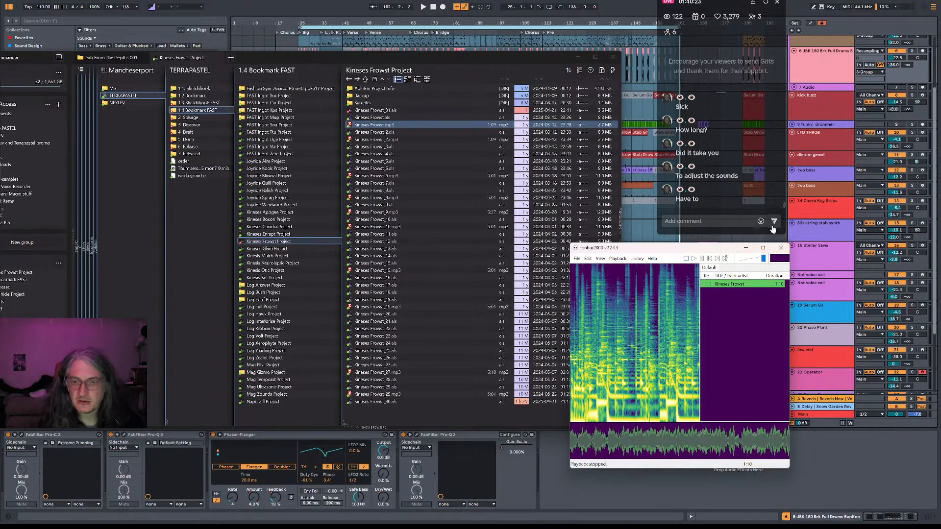
click(784, 252)
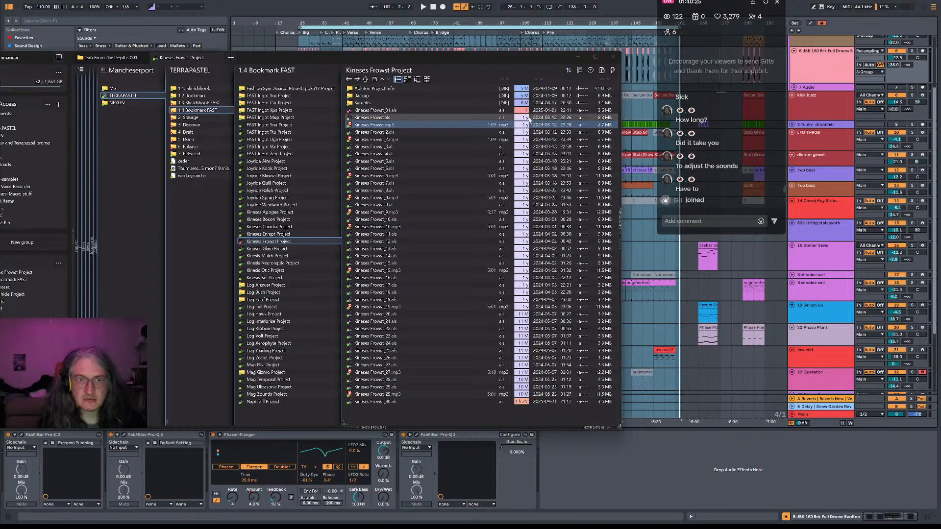
Return to the Ableton Live arrangement and play the track from bar 141.
click(578, 57)
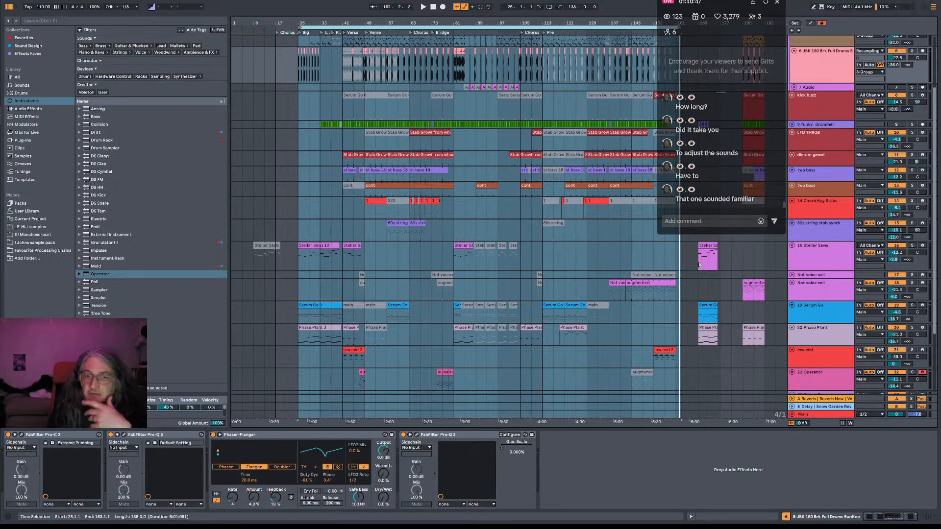
click(620, 257)
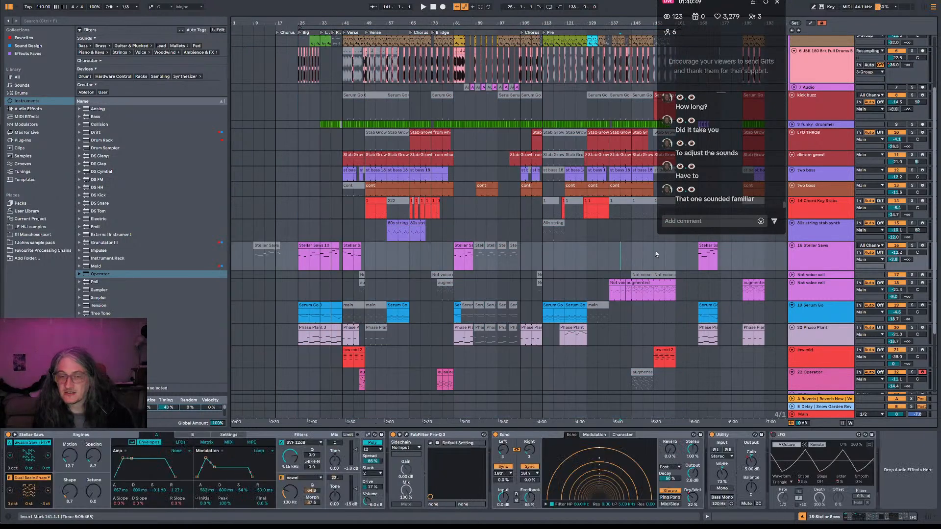
key(space)
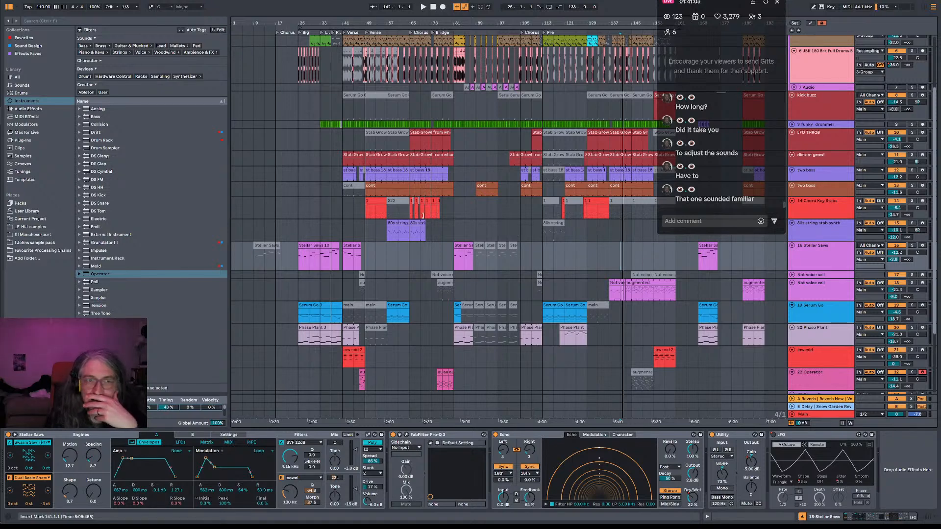
Open the MIDI clip at bar 57 on the 4 Addictive Drums 2 track and select all its C1 notes.
scroll(795, 116, up, 4)
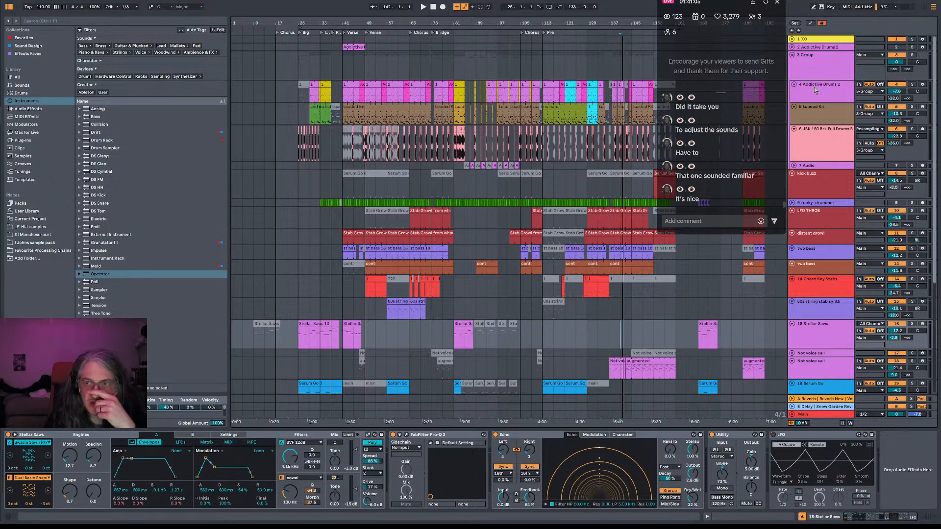
click(815, 90)
double_click(390, 86)
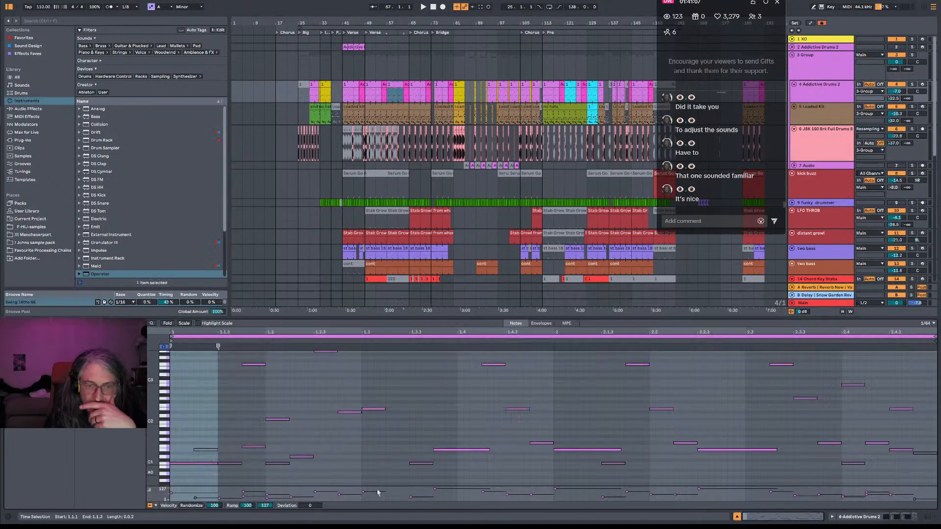
click(164, 463)
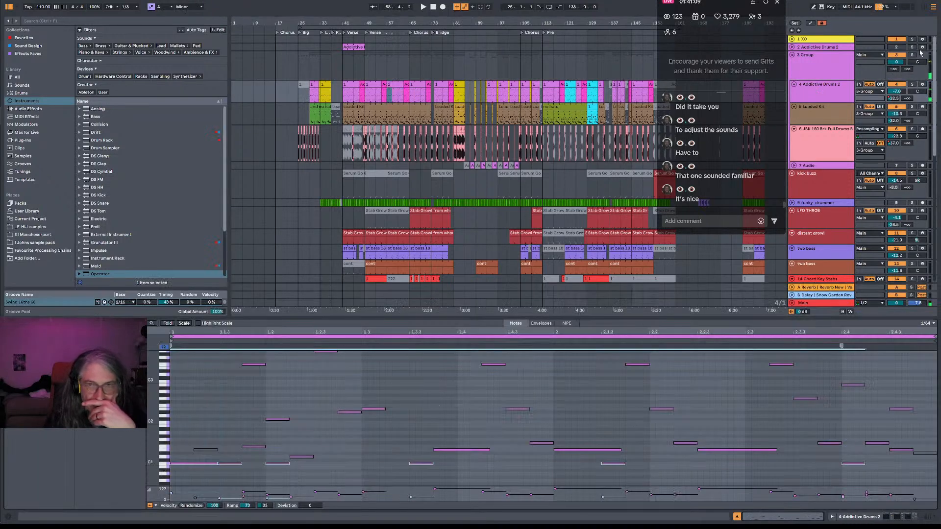
Solo the 4 Addictive Drums 2 track and listen to its pattern from bar 57, deselecting the C1 notes.
click(912, 85)
click(396, 96)
key(space)
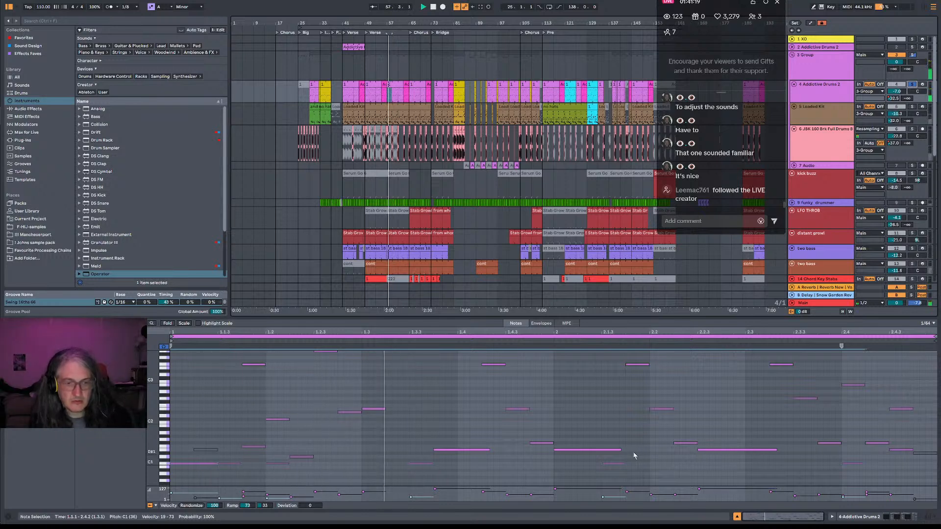
click(380, 342)
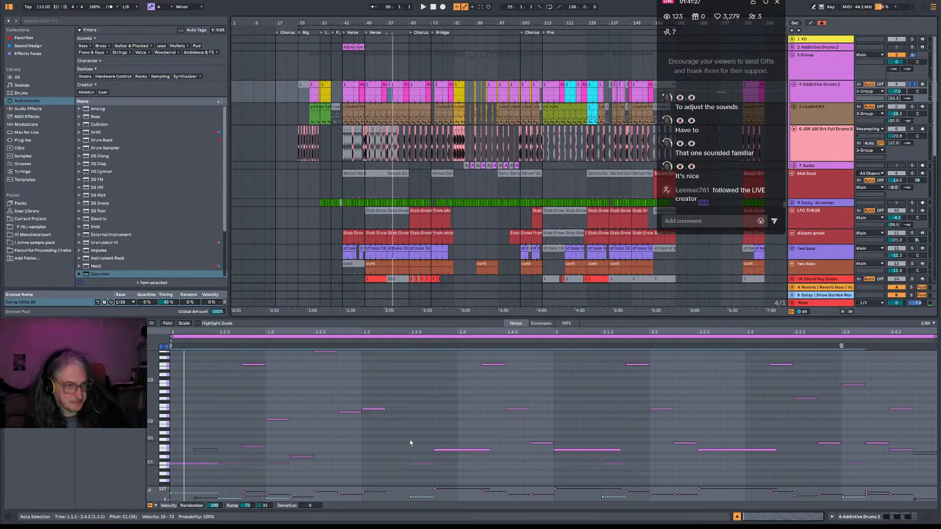
click(409, 409)
key(space)
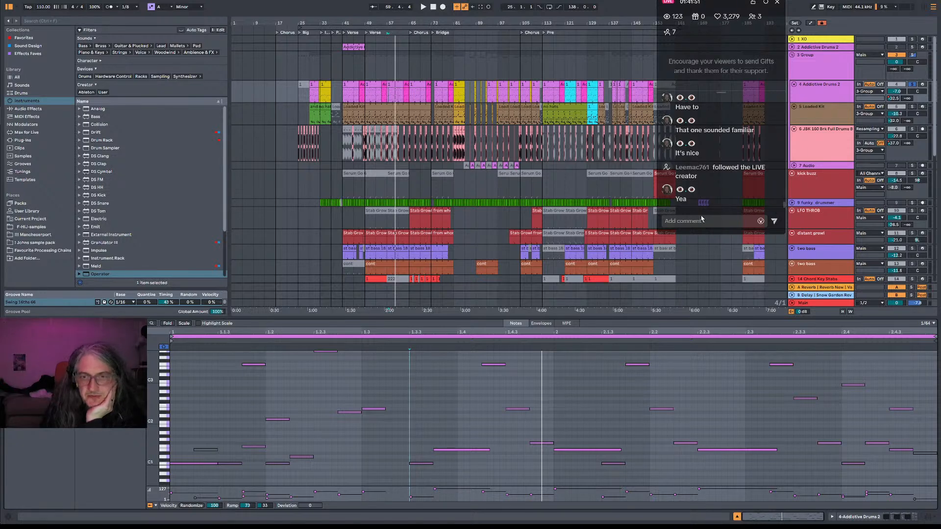
Unsolo the 4 Addictive Drums 2 track and play the full mix from bar 57.
click(913, 84)
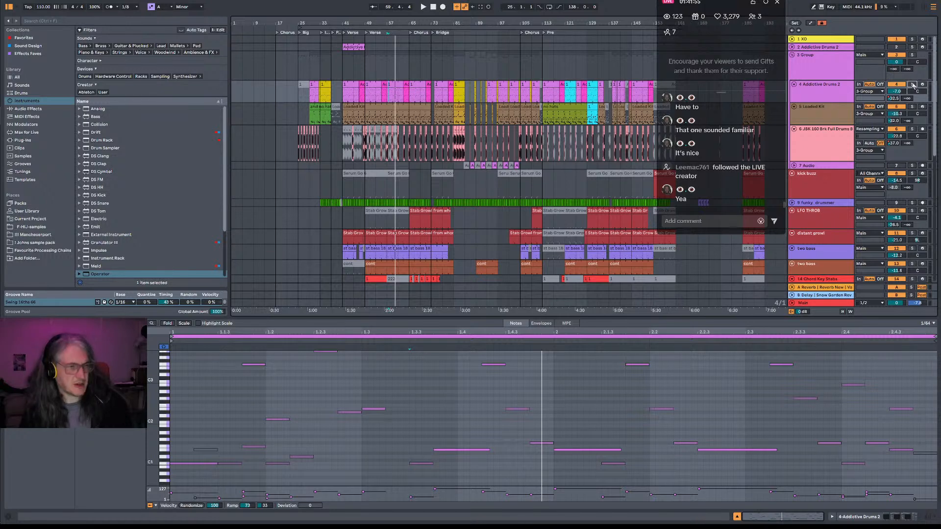
key(space)
key(space)
key(space)
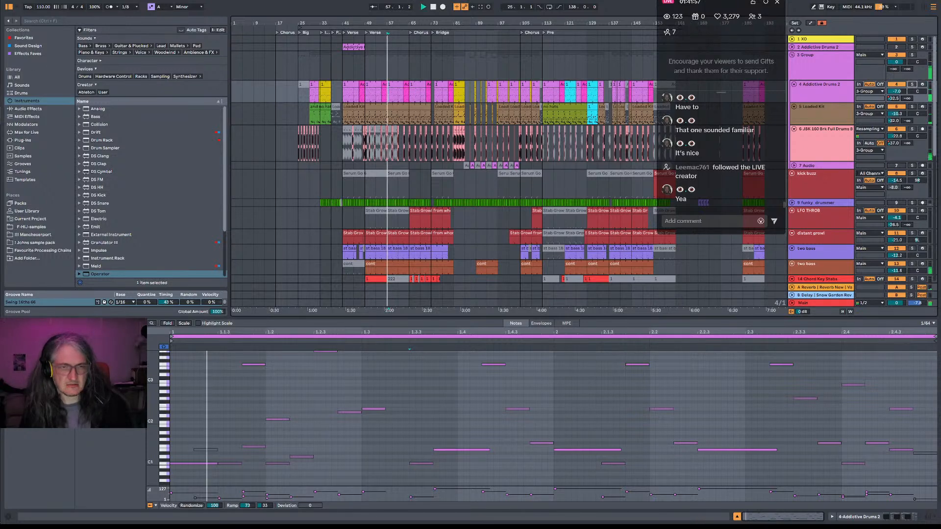
key(alt+Tab)
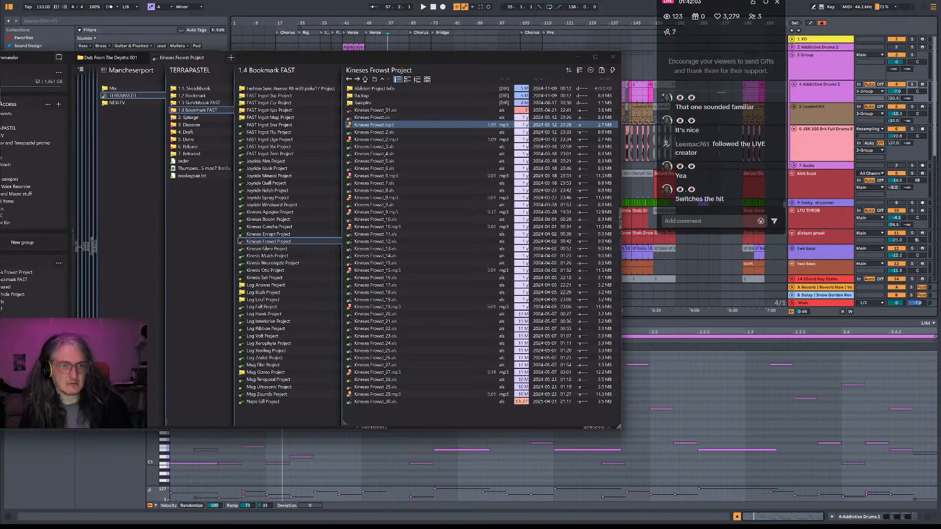
key(alt+Tab)
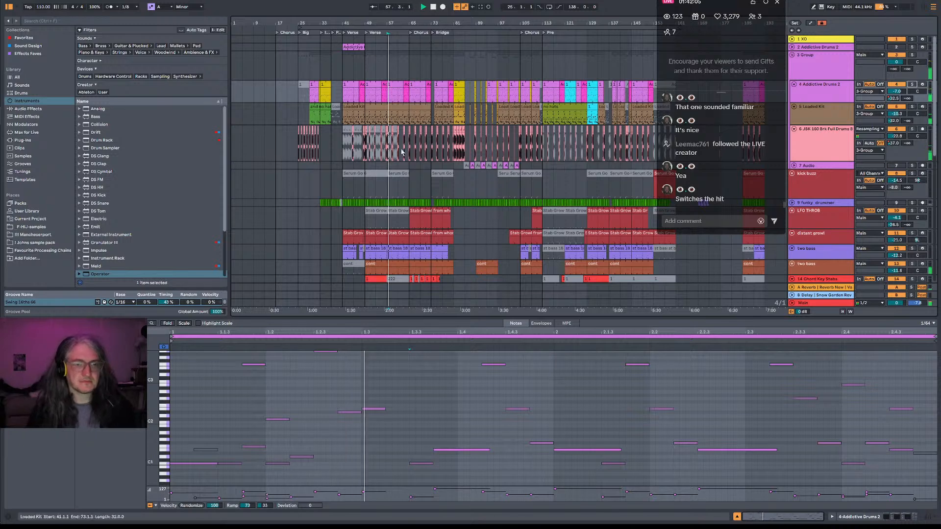
Solo the 80s string stab synth track, open its MIDI clip at bar 57 and play it from the clip's start.
scroll(404, 147, down, 8)
scroll(406, 162, down, 1)
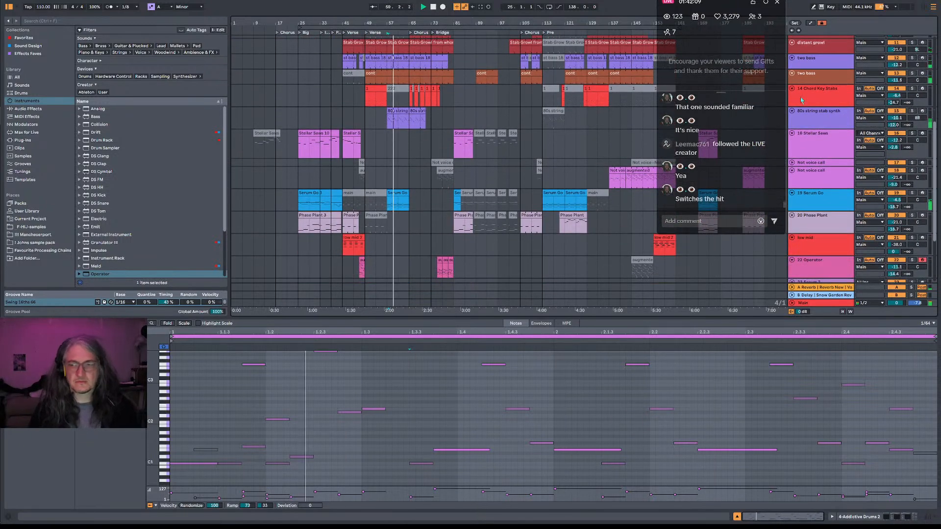
click(911, 111)
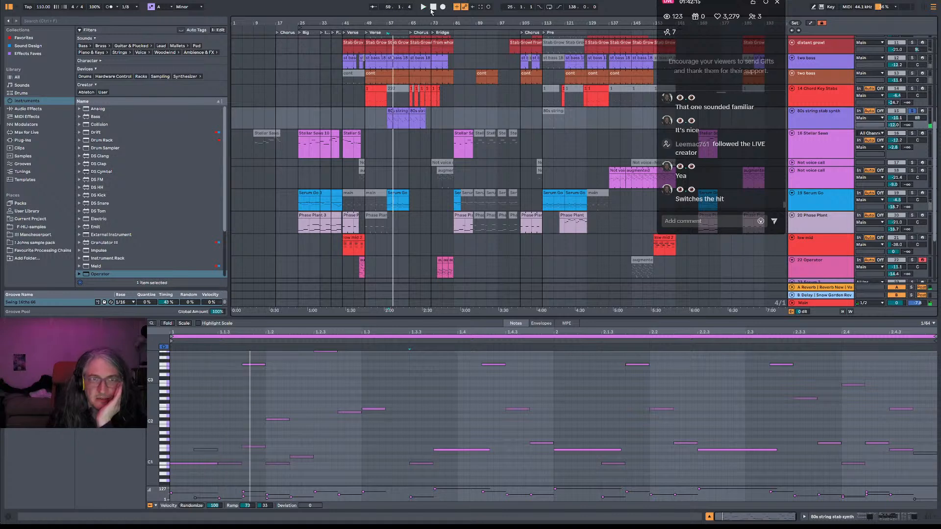
click(390, 123)
drag(401, 21, 372, 128)
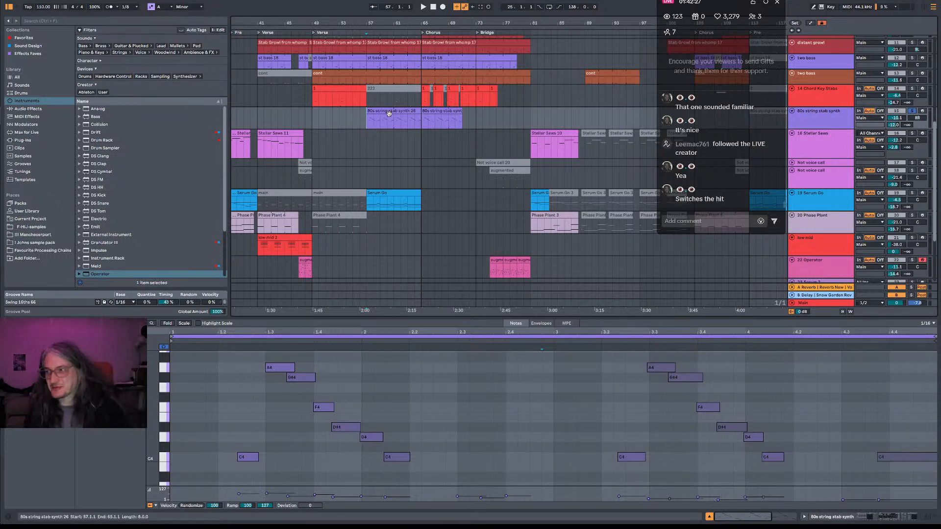
key(space)
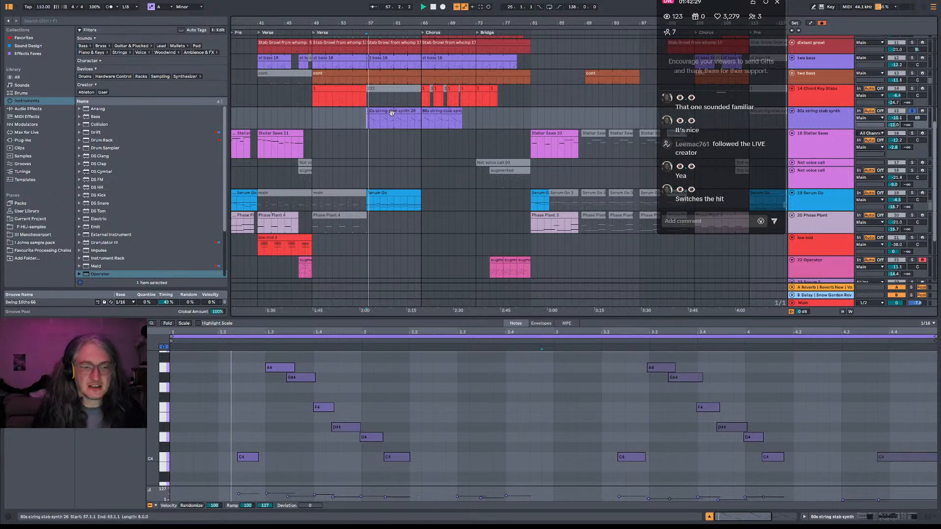
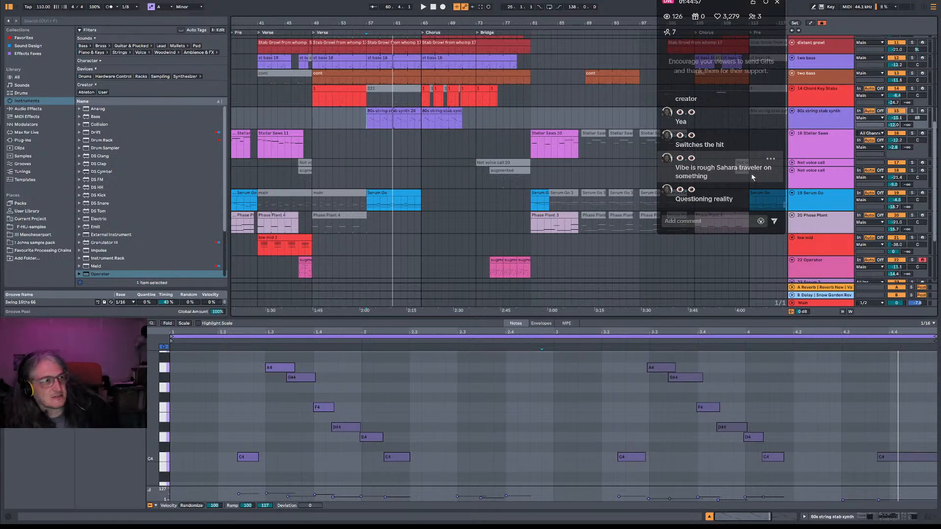
Play the full mix from bar 57 and again from the verse at bar 41, taking in a wider part of the arrangement.
key(space)
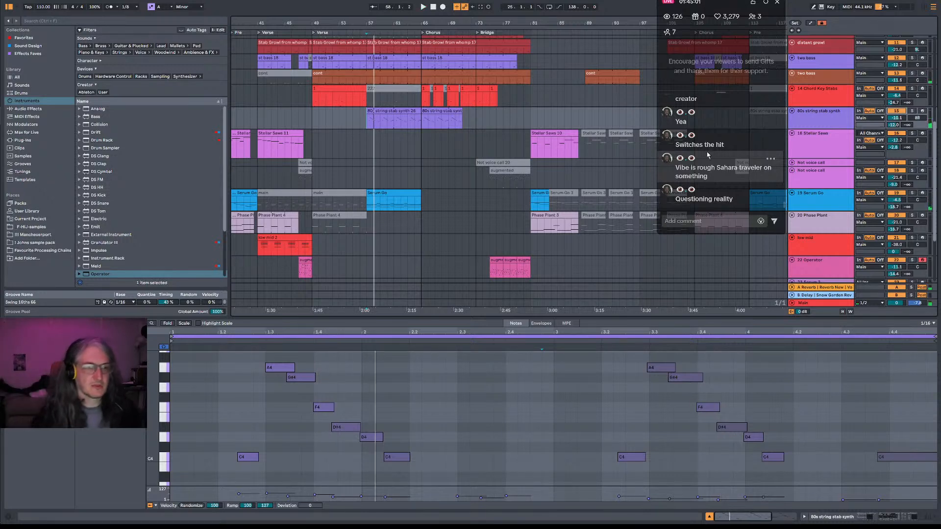
click(253, 97)
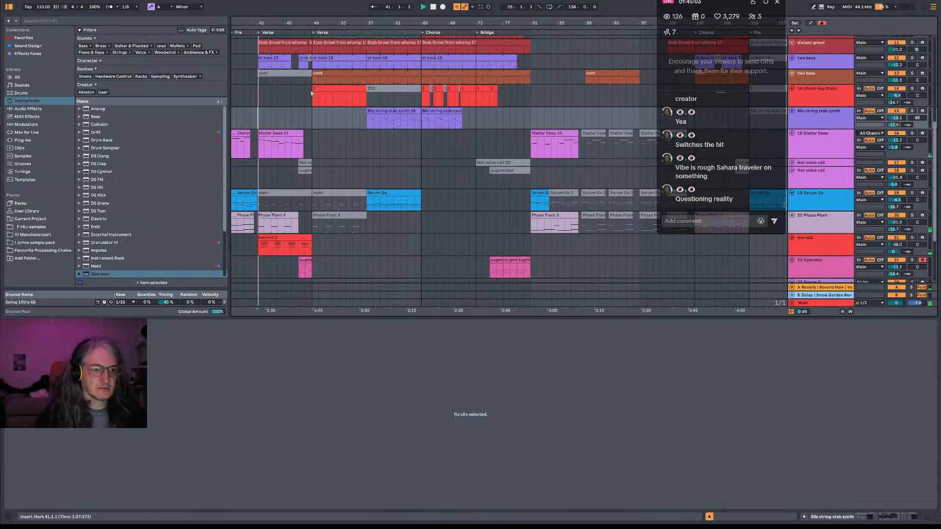
scroll(335, 24, down, 2)
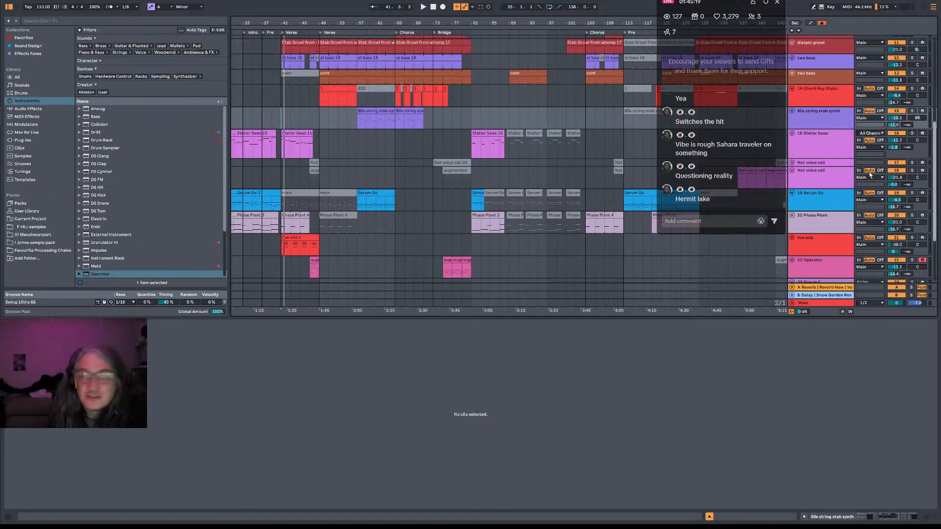
Switch to the browser's Trello board and open the Kinesis Frowst card in the Draft list.
key(alt+Tab)
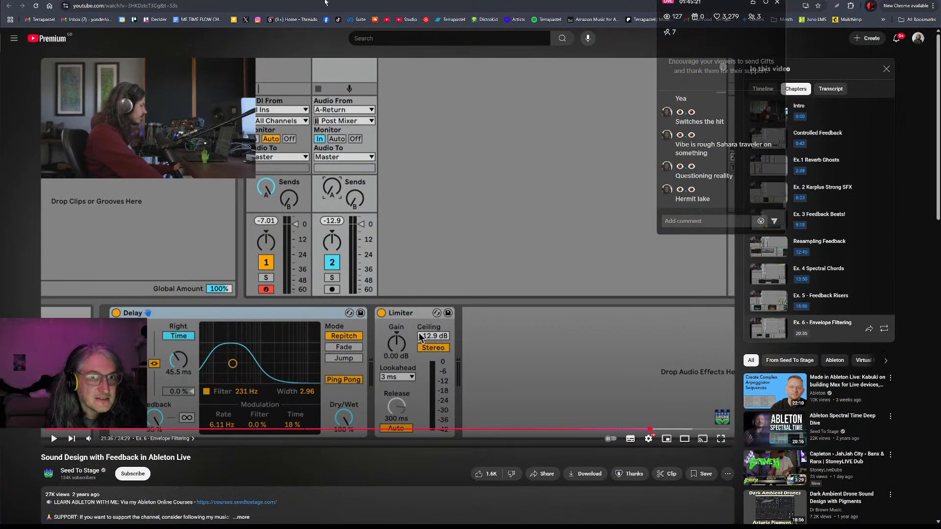
key(ctrl+Tab)
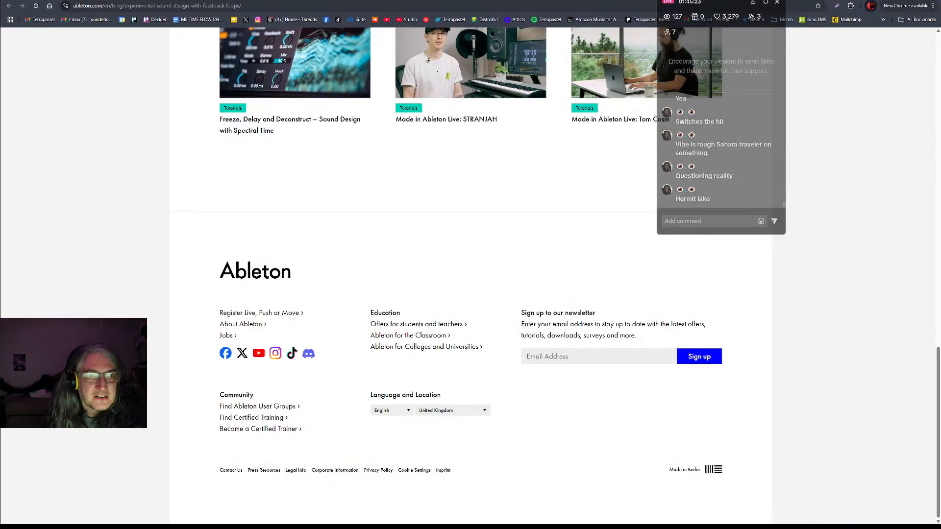
key(ctrl+Tab)
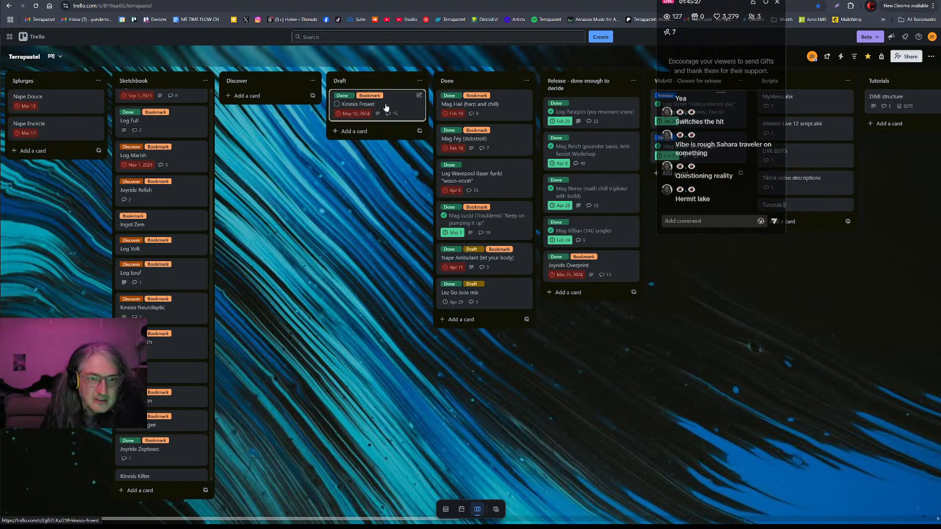
click(385, 103)
Append 'Dystopian Hero' 'Sahara Traveler' 'Hermit Lake' to the Kinesis Frowst card's title, spelling Traveler with a single l.
click(417, 61)
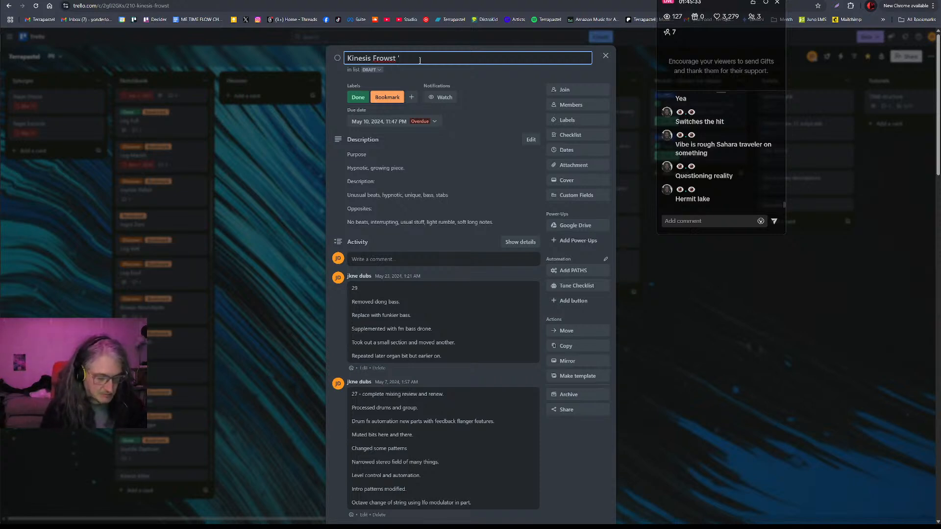
text('Dystop)
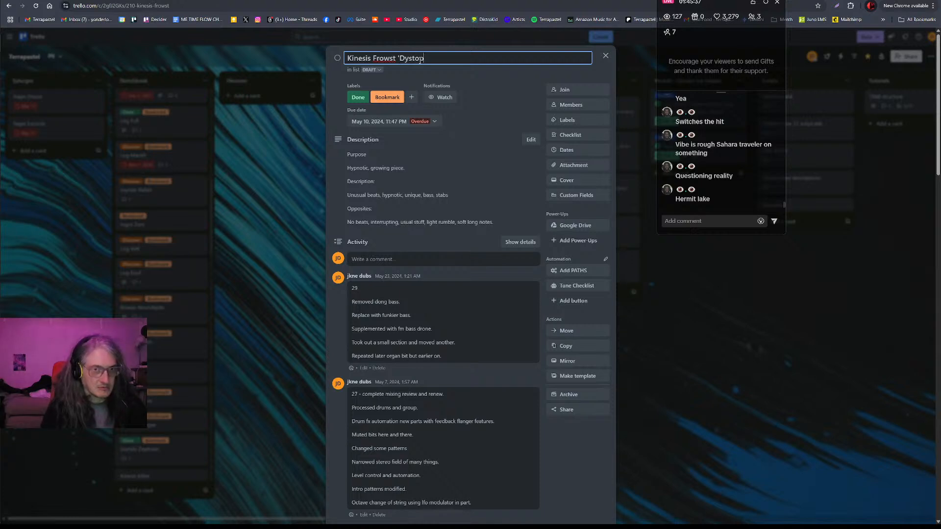
text(ian Hero' ')
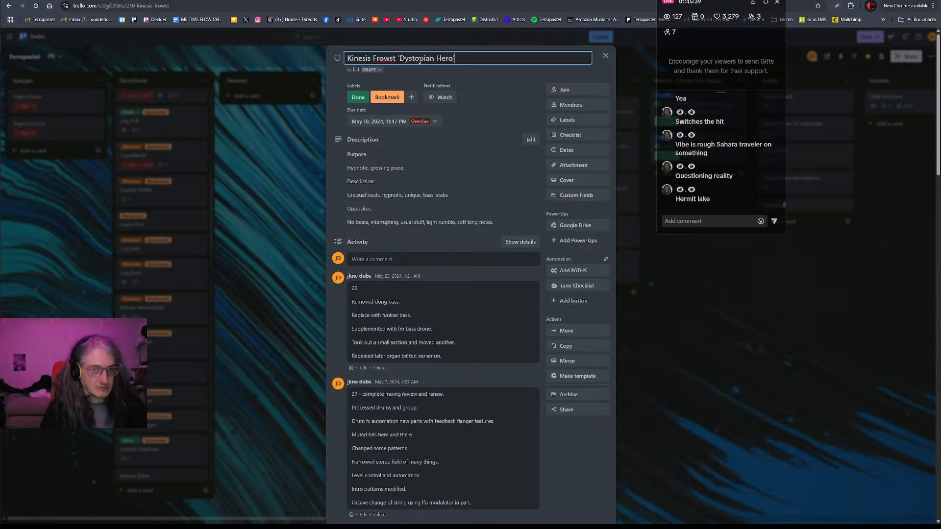
text(Sar)
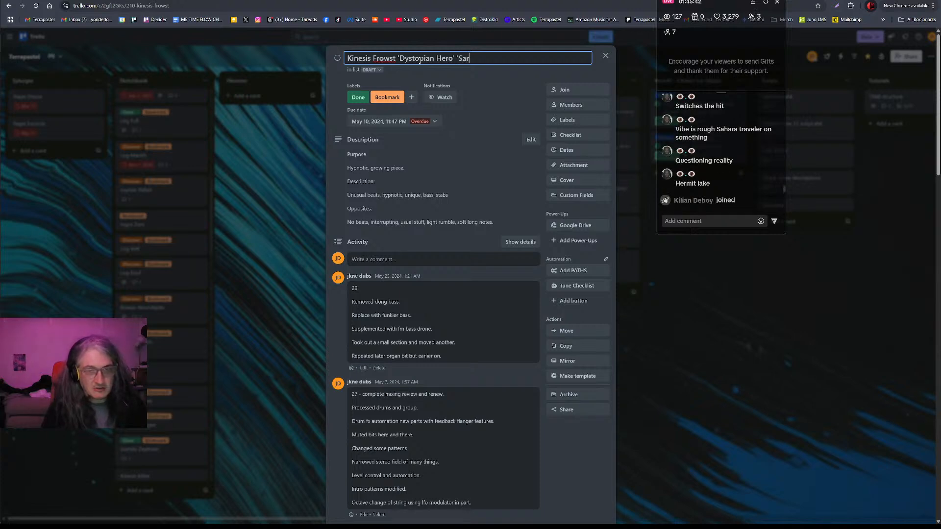
key(BackSpace)
text(hara)
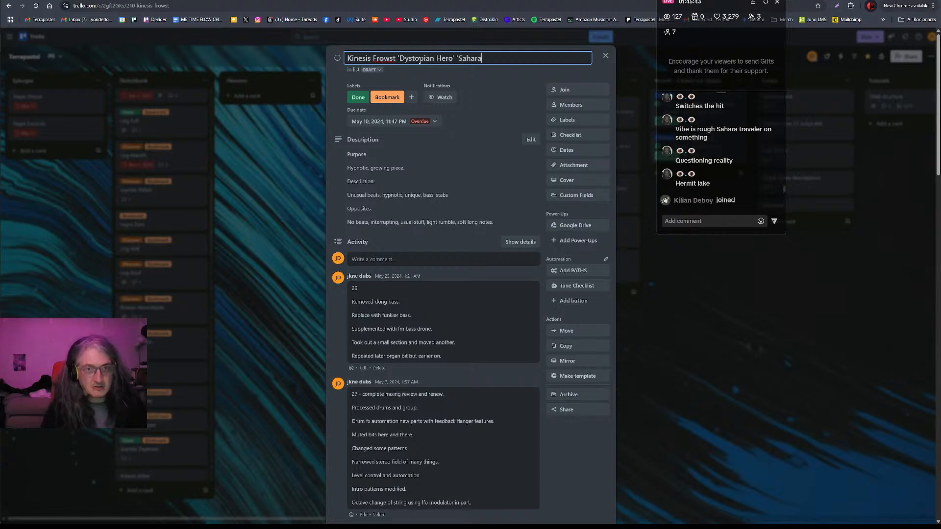
text( Trave)
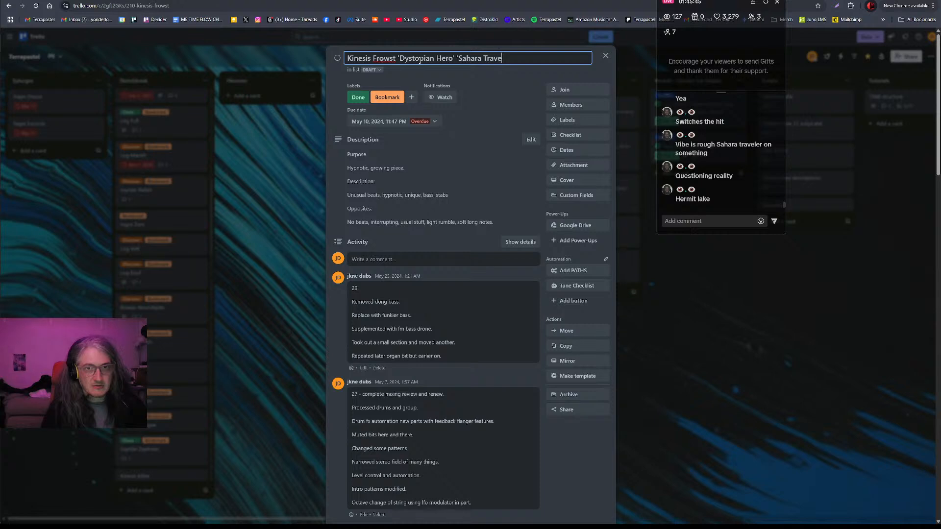
text(ller')
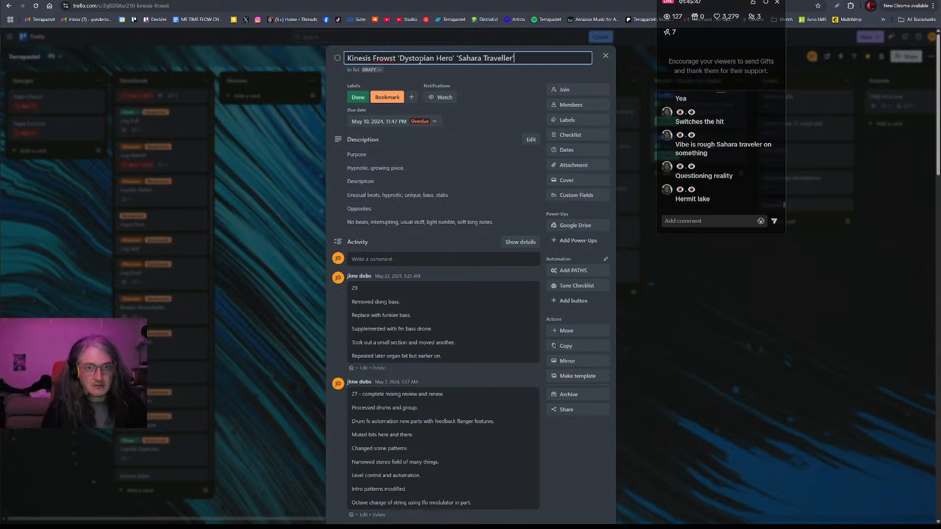
text( 'H)
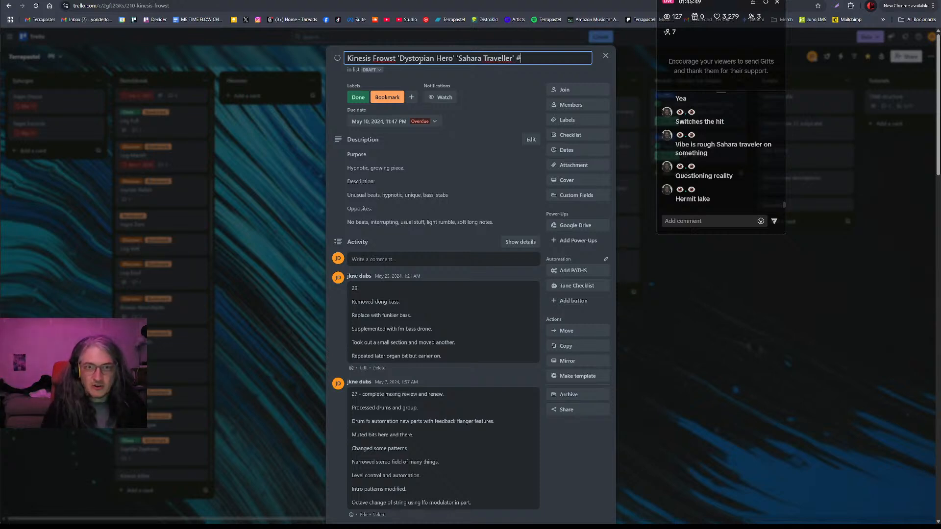
text(ermit Lake')
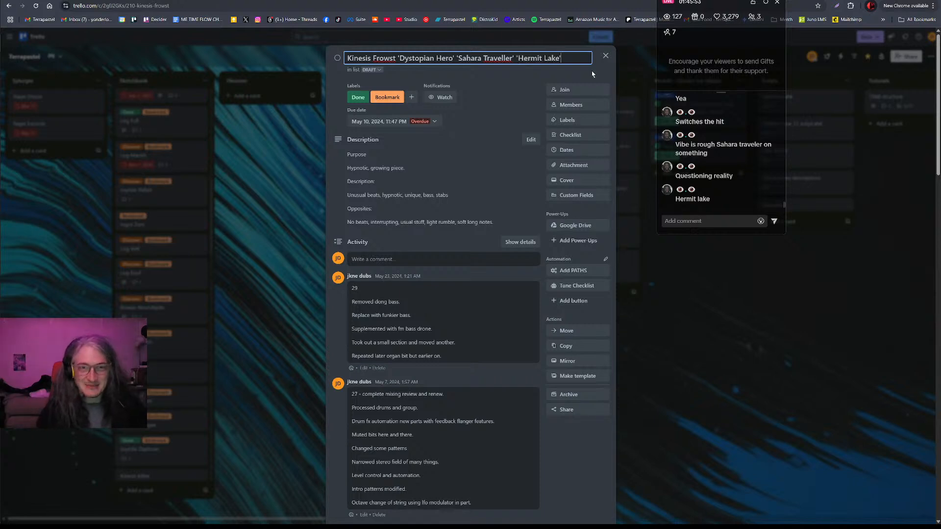
right_click(499, 58)
click(515, 67)
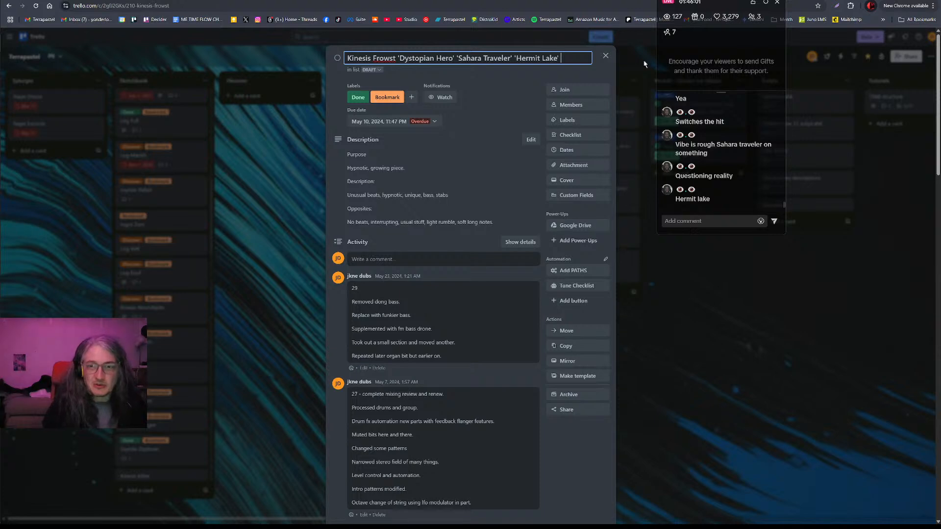
Add a dash and the contributor's nickname after 'Hermit Lake' in the card title.
text(- Cosm,ic)
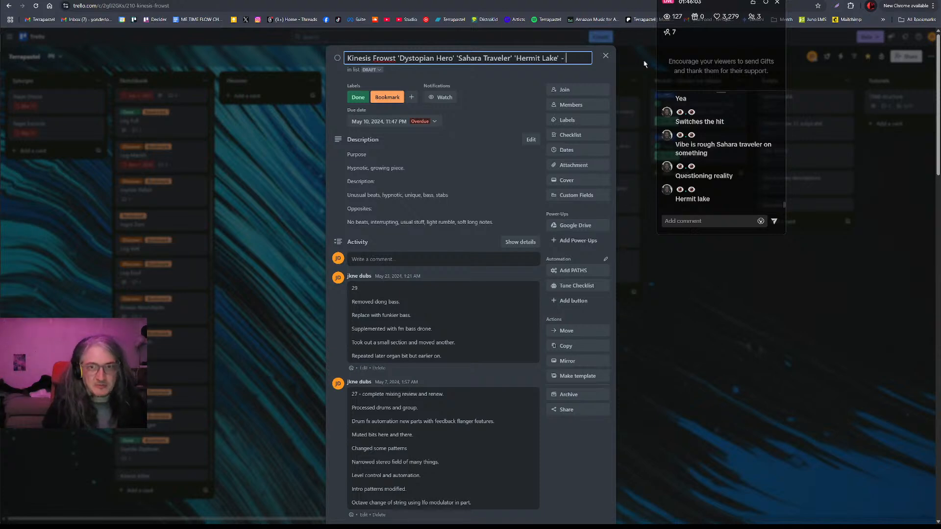
key(BackSpace)
key(BackSpace)
key(BackSpace)
text(ci)
key(BackSpace)
key(BackSpace)
text(ic)
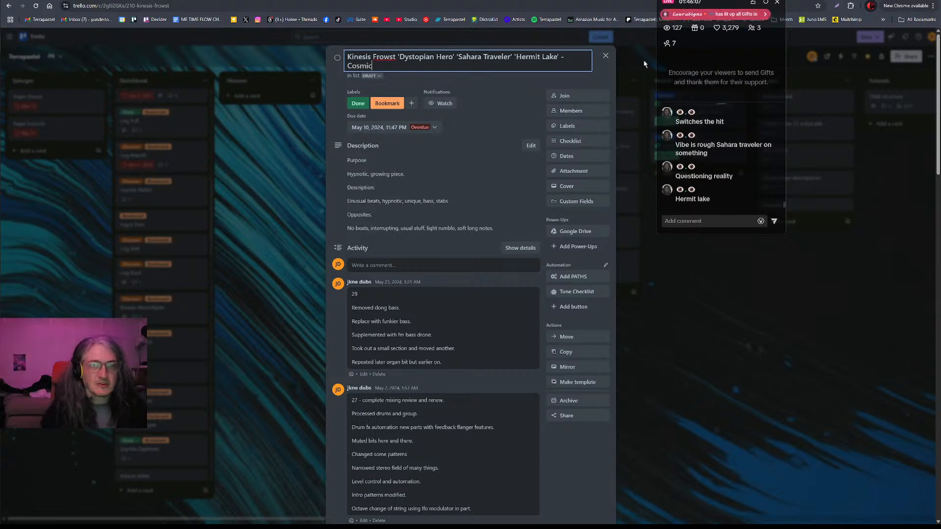
Insert a dash and the other contributor's nickname after 'Dystopian Hero' in the card title.
click(455, 57)
text(- Dad)
key(BackSpace)
text(edalus)
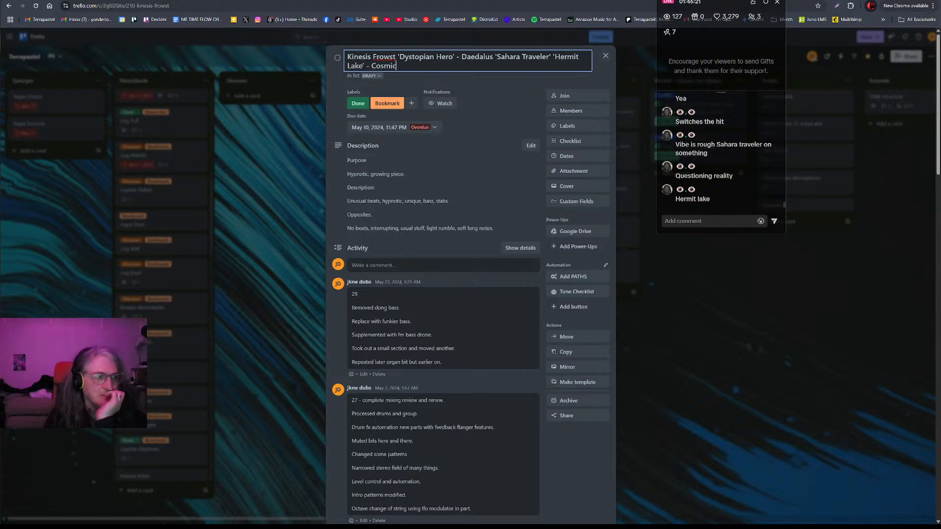
Switch back to Ableton Live, play from bar 41 and lower the 22 Operator track's volume to about -14.8 dB.
key(alt+Tab)
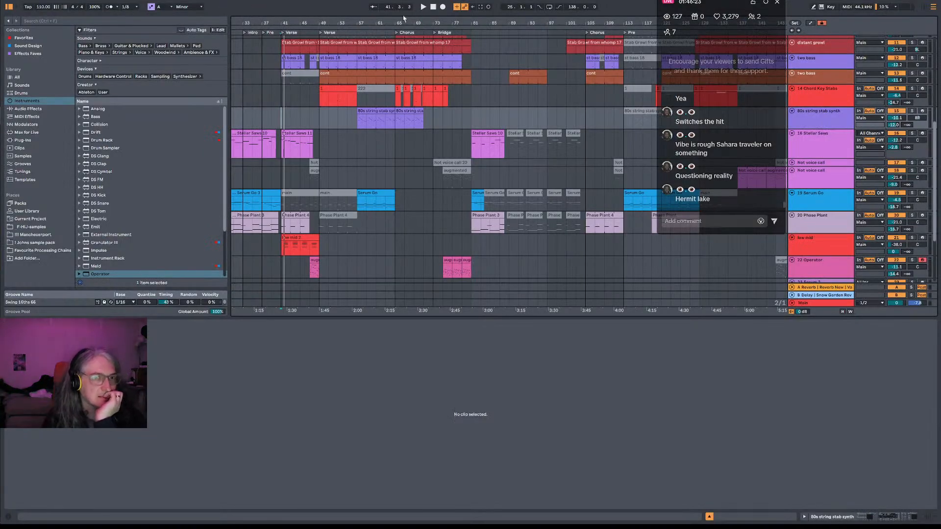
key(space)
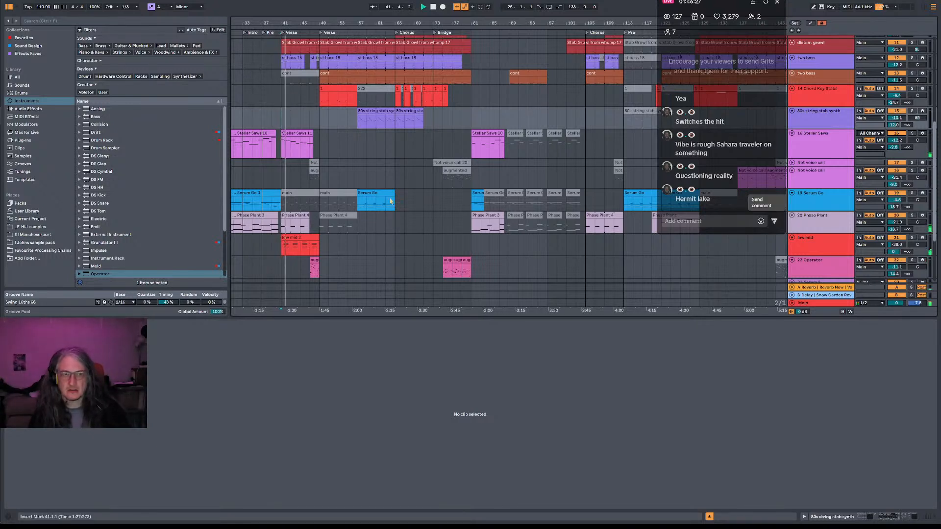
scroll(363, 73, down, 1)
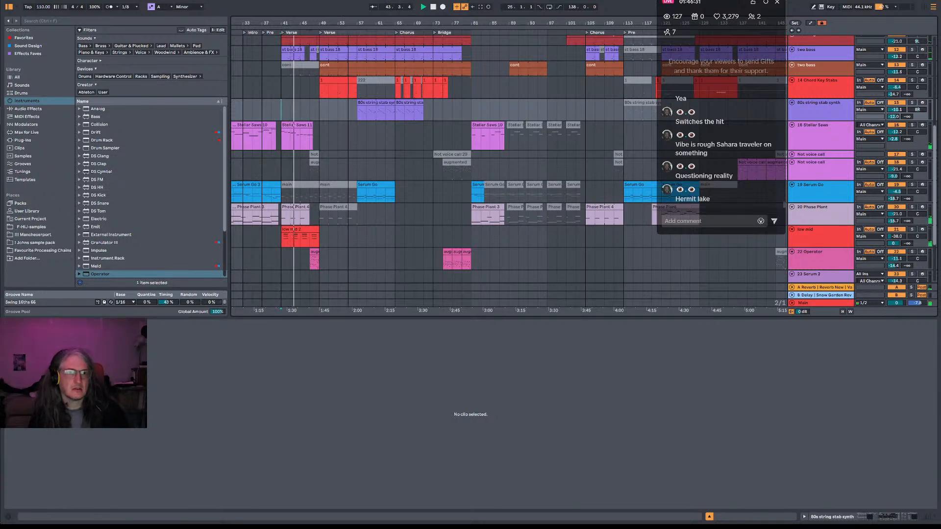
drag(349, 23, 348, 10)
scroll(437, 68, down, 4)
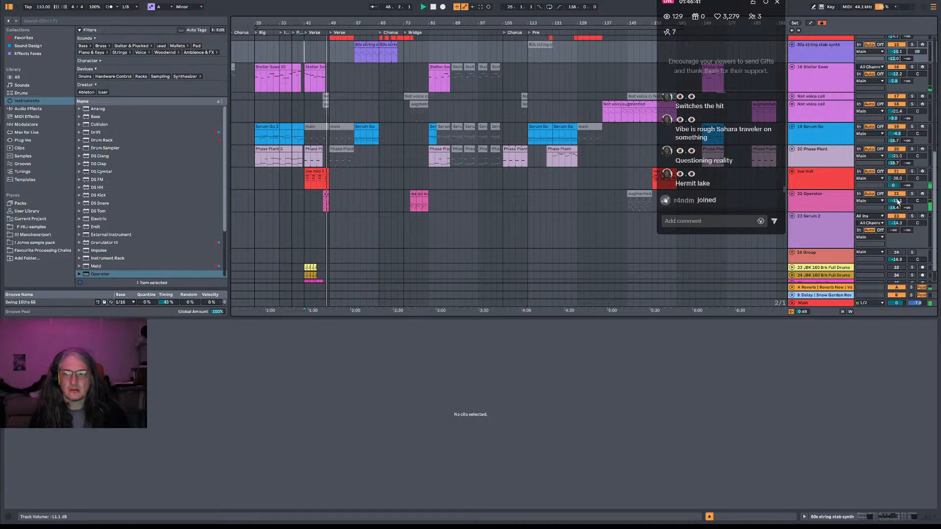
drag(897, 201, 897, 219)
Play the mix from bar 41, then from the Operator clip at bar 47, to check its level.
key(space)
key(space)
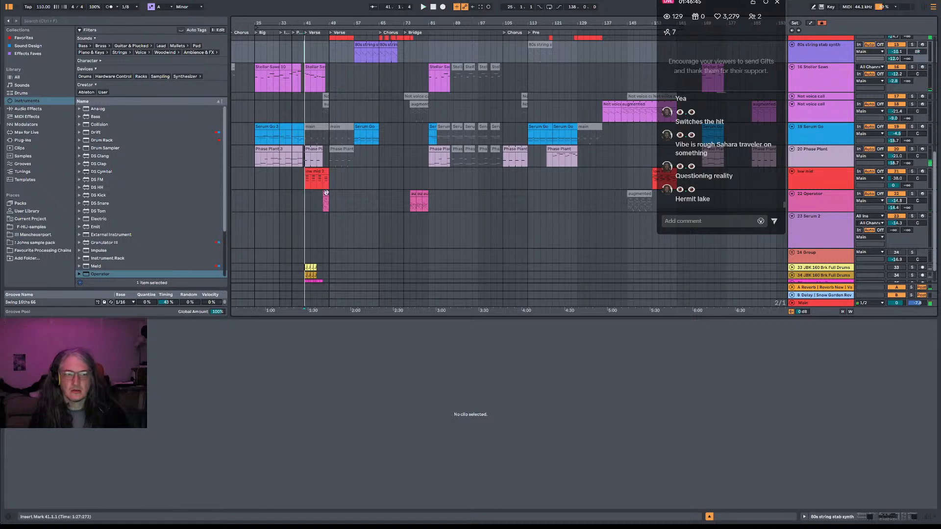
click(323, 206)
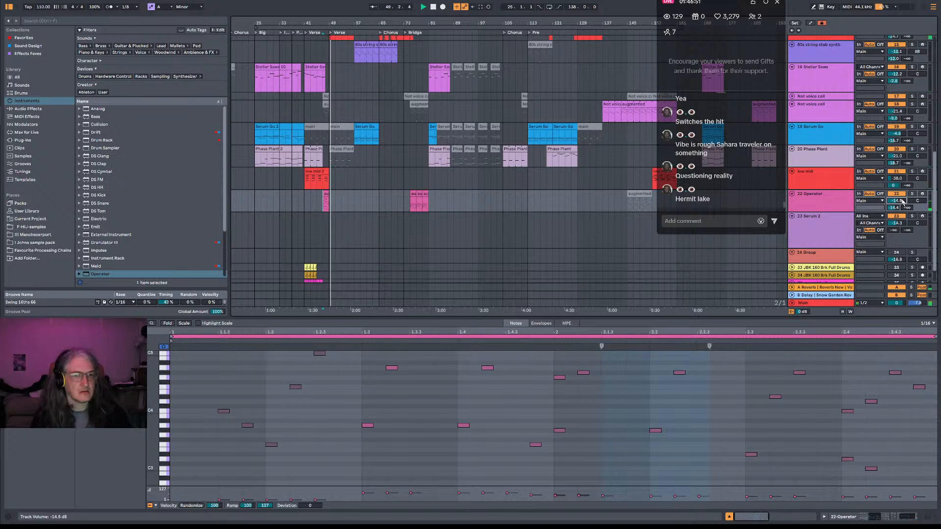
key(space)
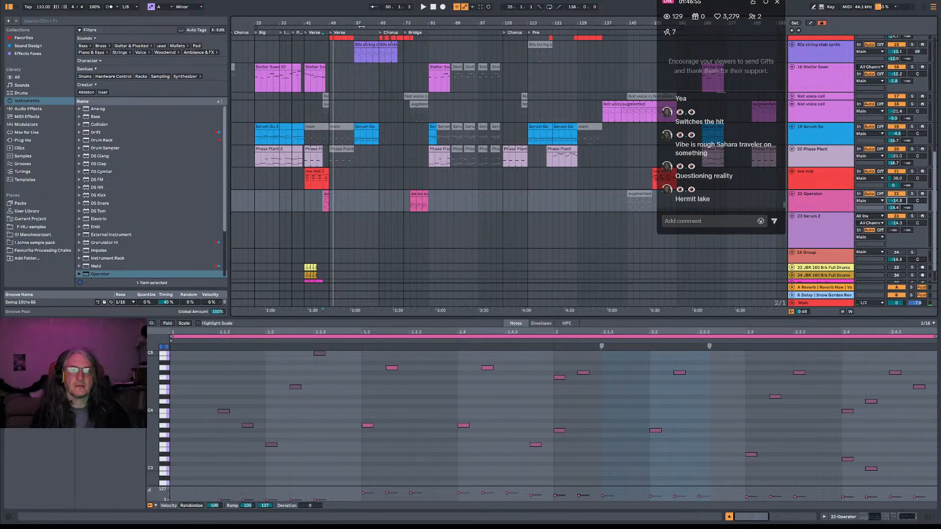
Deactivate the 22 Operator clip at bar 47, activate the Not voice call augmented clip there and play from bar 47.
click(326, 199)
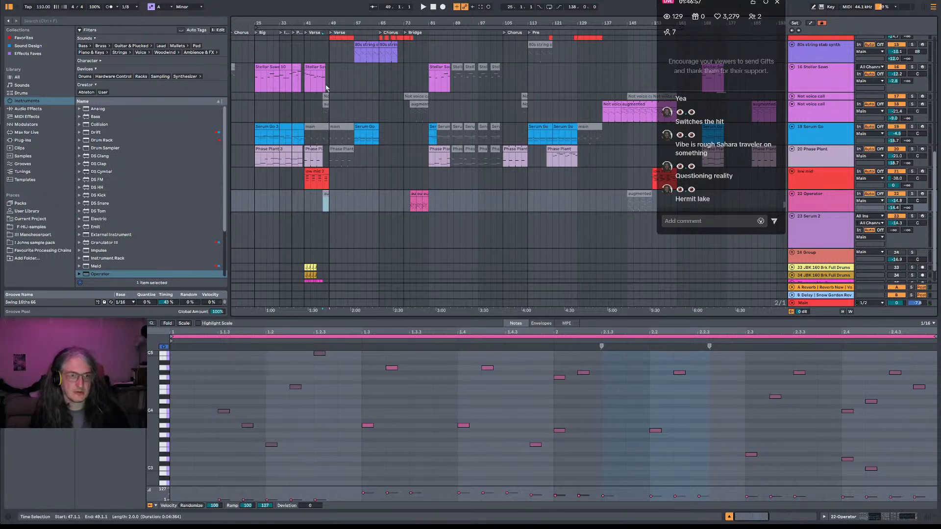
click(326, 105)
key(space)
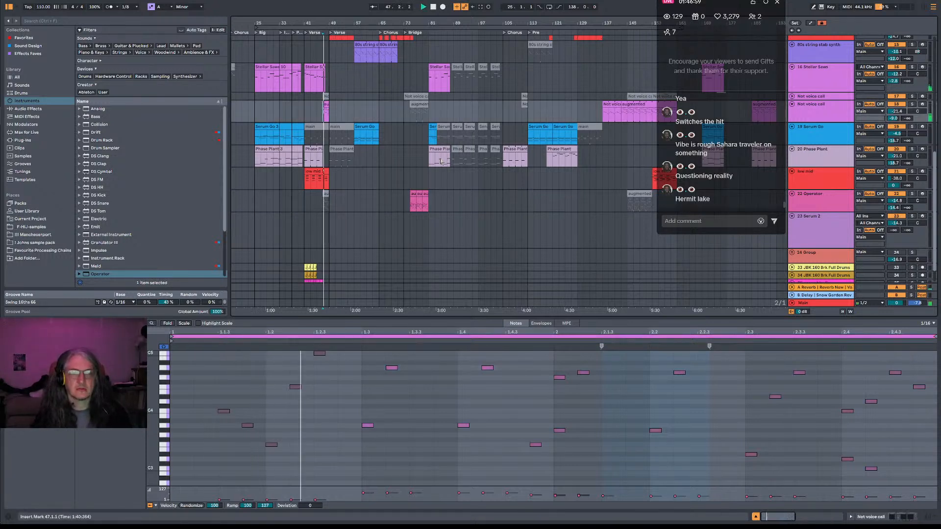
Play the bridge from bar 75, then compare it with the Not voice call clip at bars 47 to 49.
click(409, 119)
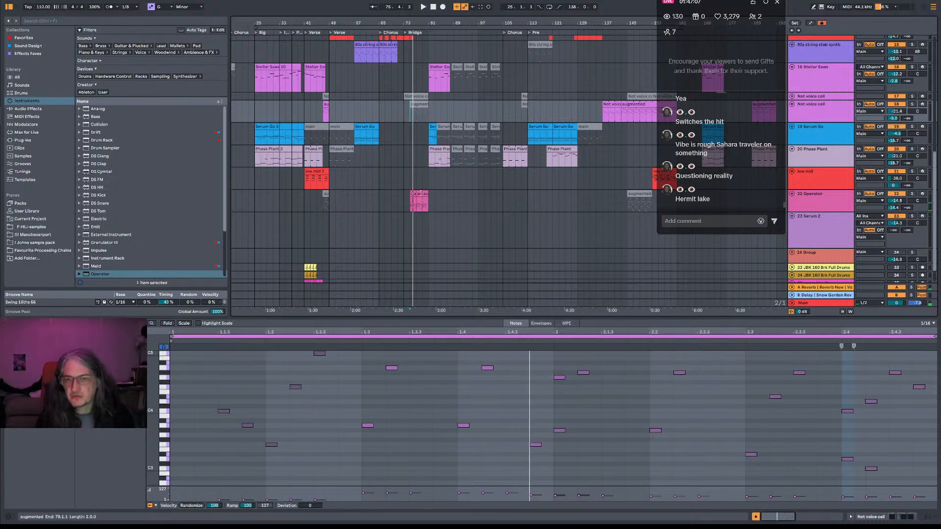
key(space)
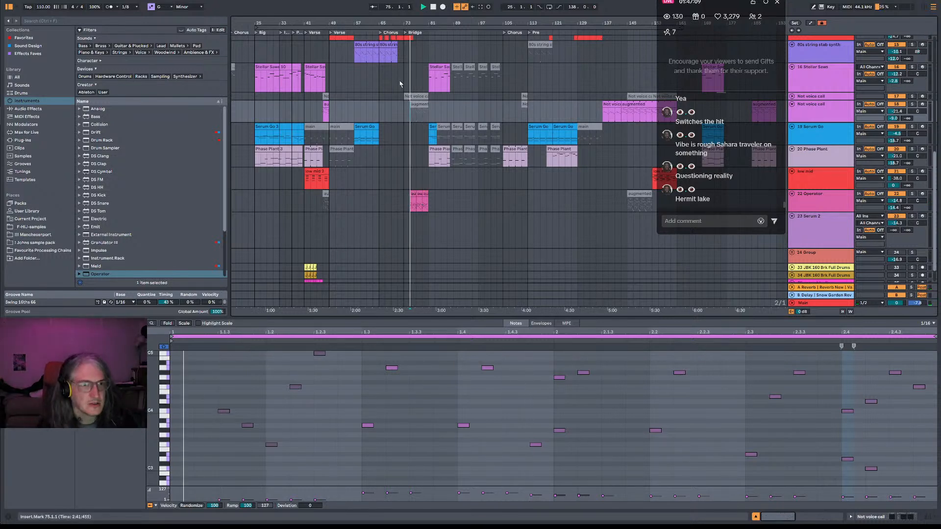
click(328, 105)
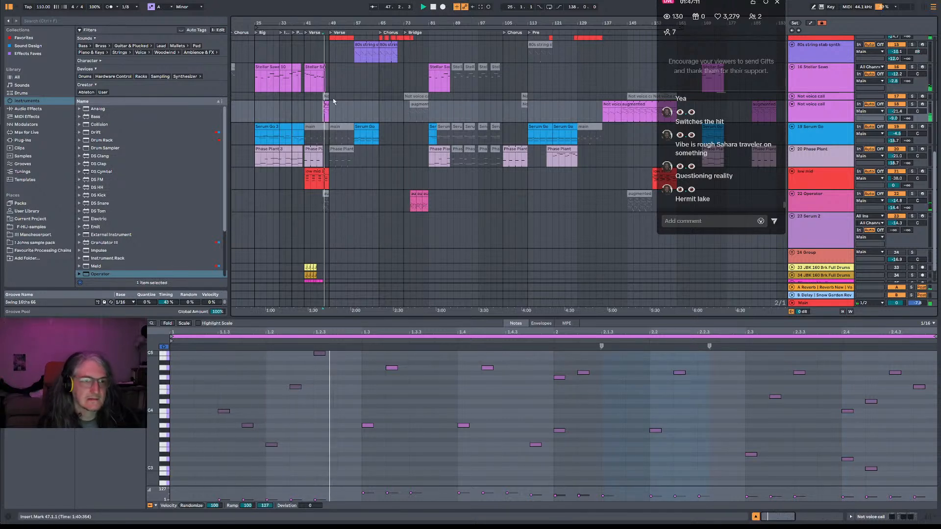
double_click(326, 104)
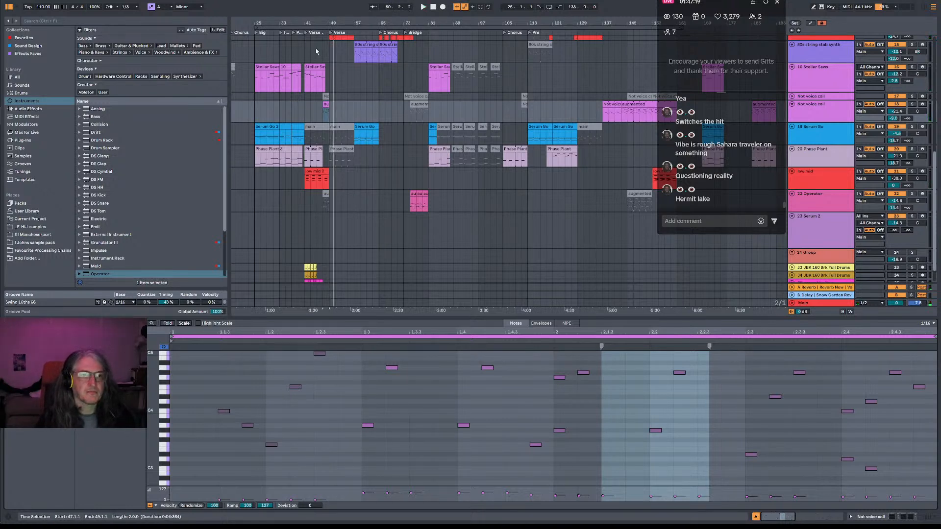
Select the loop range starting at bar 25 and save the Live Set under a new name.
click(332, 26)
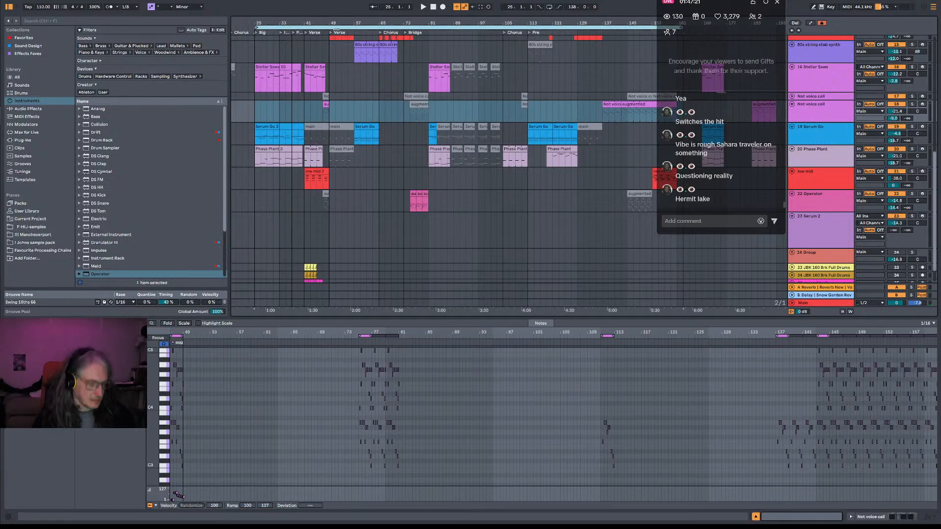
key(ctrl+shift+s)
key(Return)
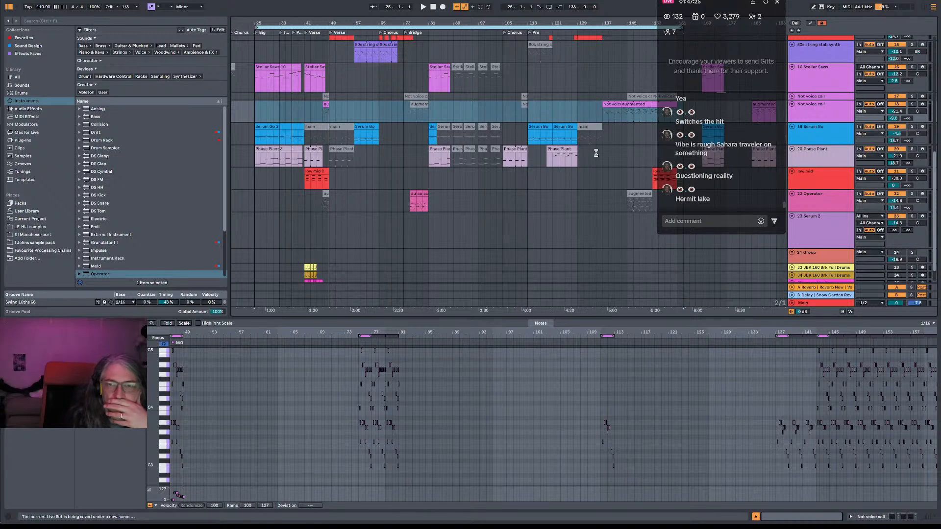
key(ctrl+a)
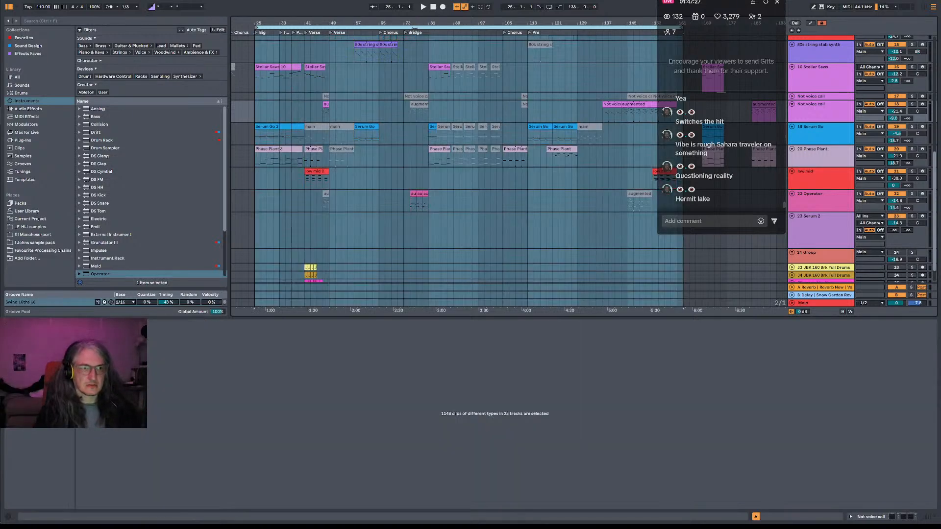
key(ctrl+shift+r)
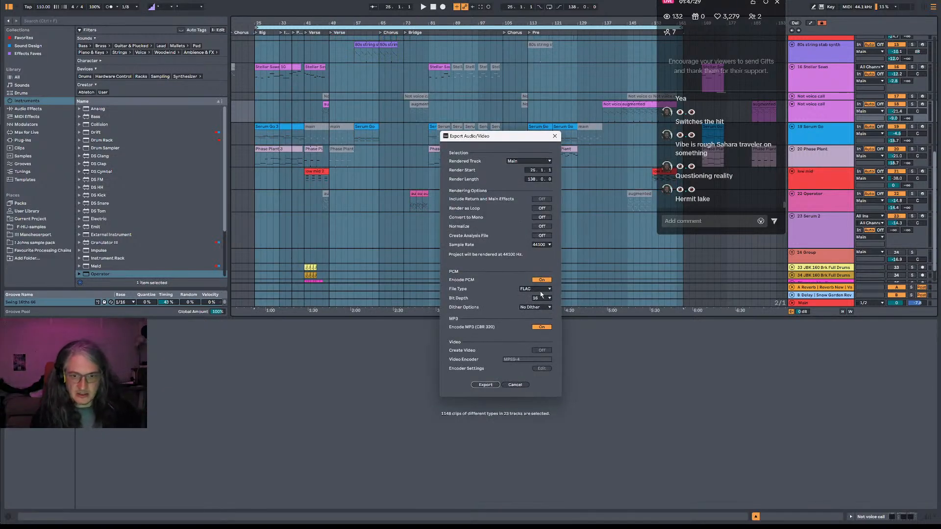
click(493, 385)
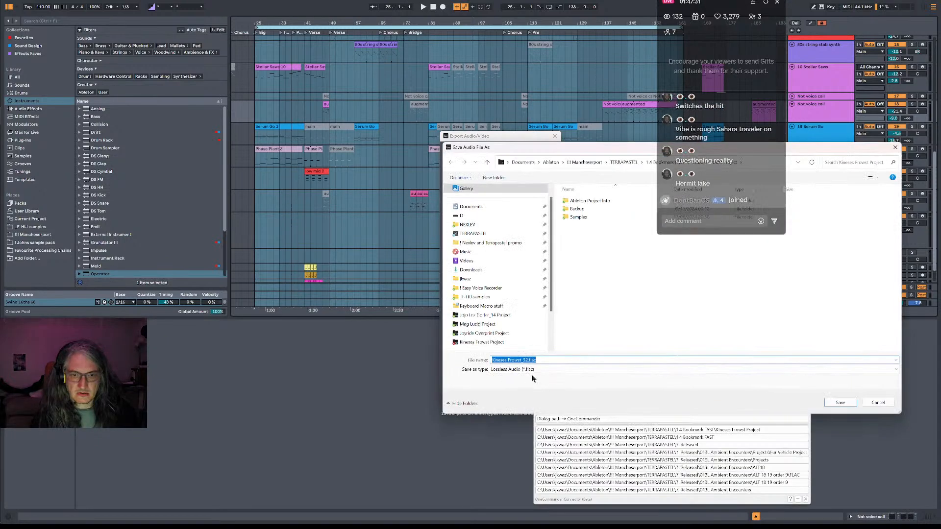
click(868, 401)
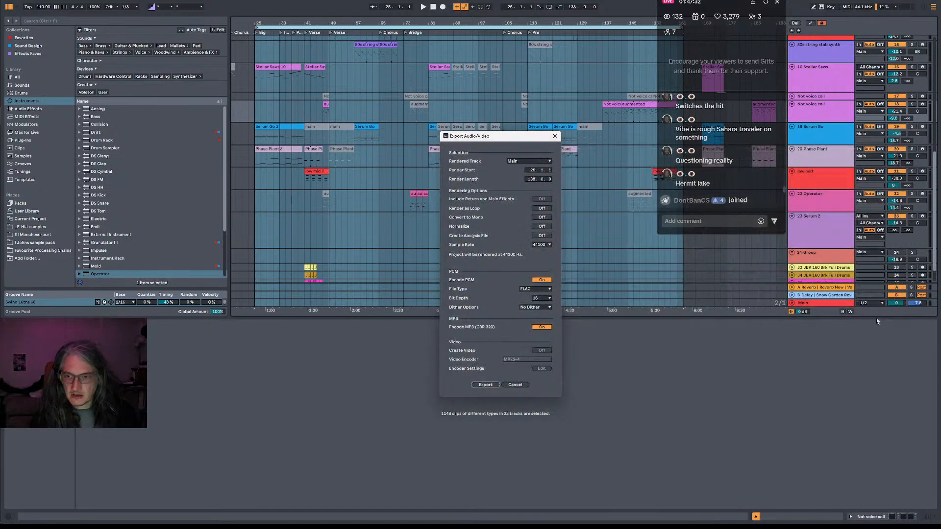
key(Escape)
Inspect the FabFilter Pro-L 2 limiter in the Main track's device chain, then close its window.
click(815, 305)
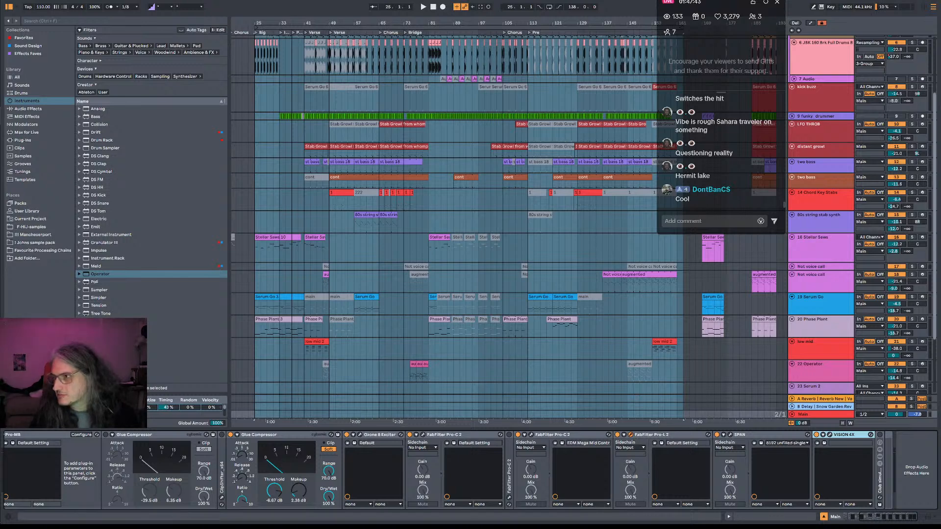
click(631, 435)
click(426, 340)
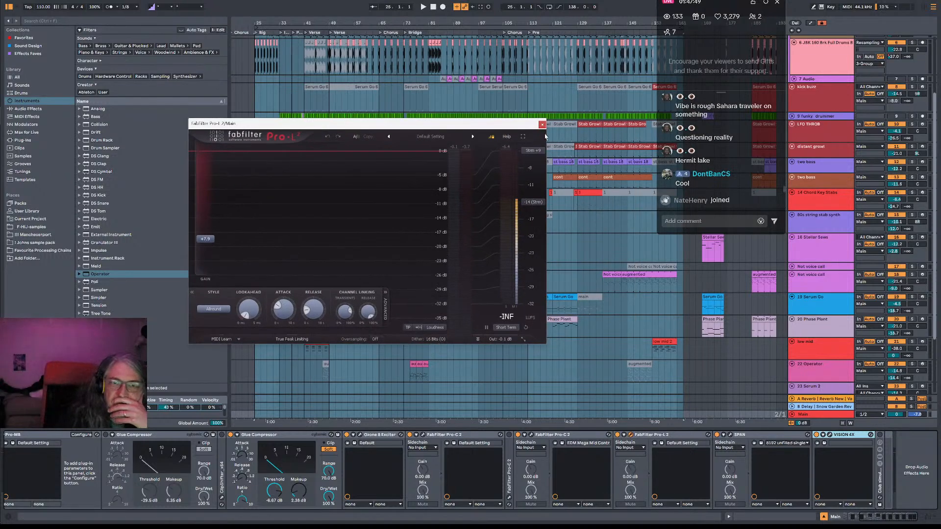
click(543, 125)
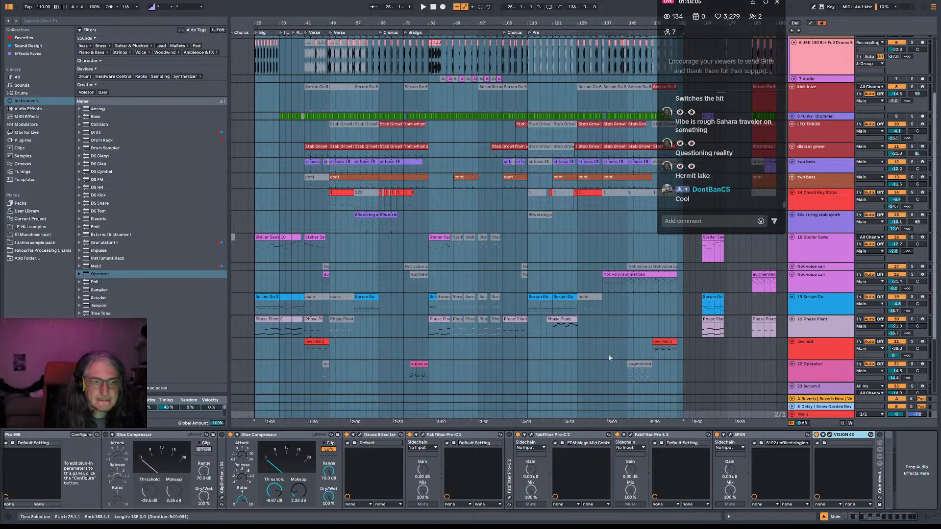
click(830, 415)
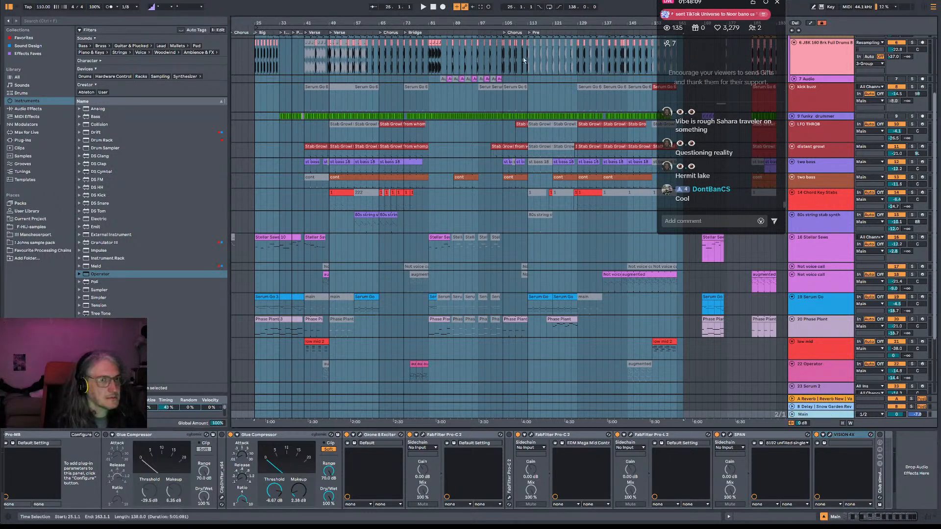
Save the Live Set under a new name as version 33.
click(379, 26)
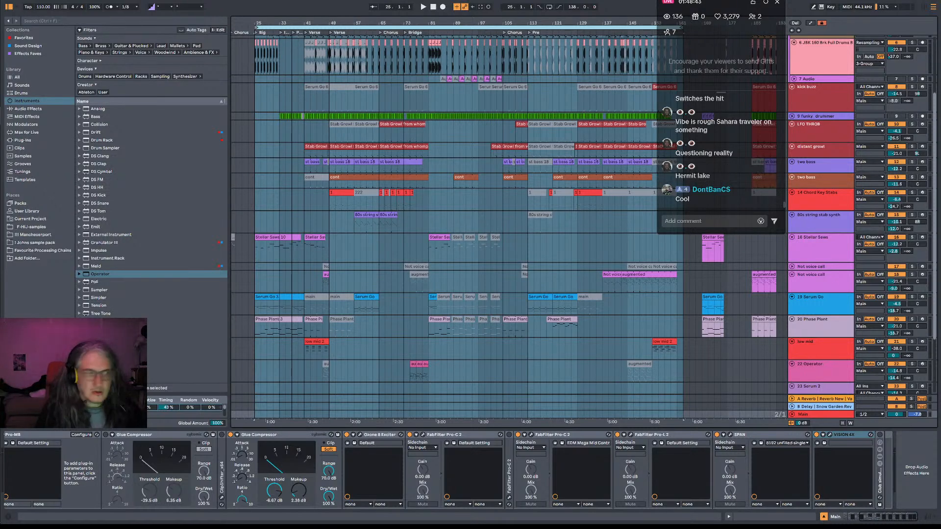
click(7, 0)
click(34, 0)
click(18, 0)
click(34, 0)
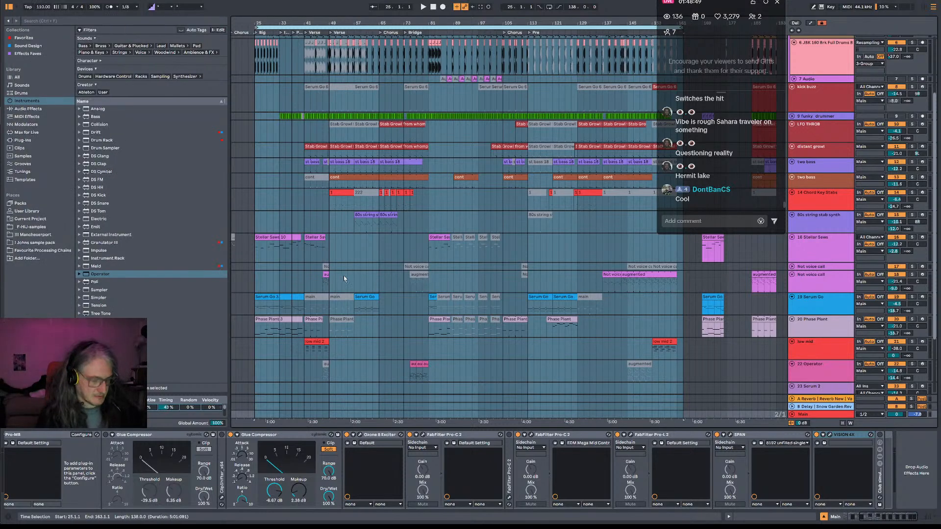
key(ctrl+shift+s)
click(397, 237)
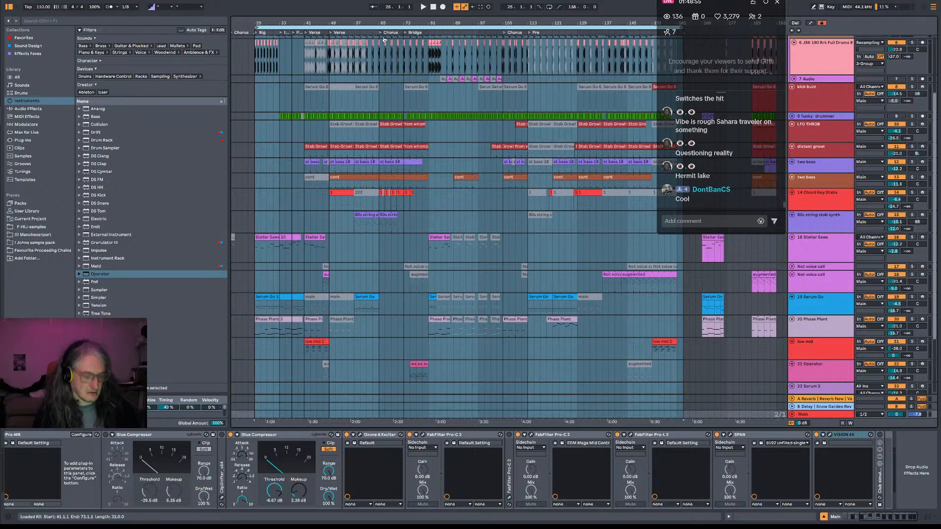
Export the Main track from bar 25 for 138 bars as 16-bit FLAC plus MP3, named Kineses Frowst_33.flac, in the Kineses Frowst Project folder.
key(ctrl+shift+r)
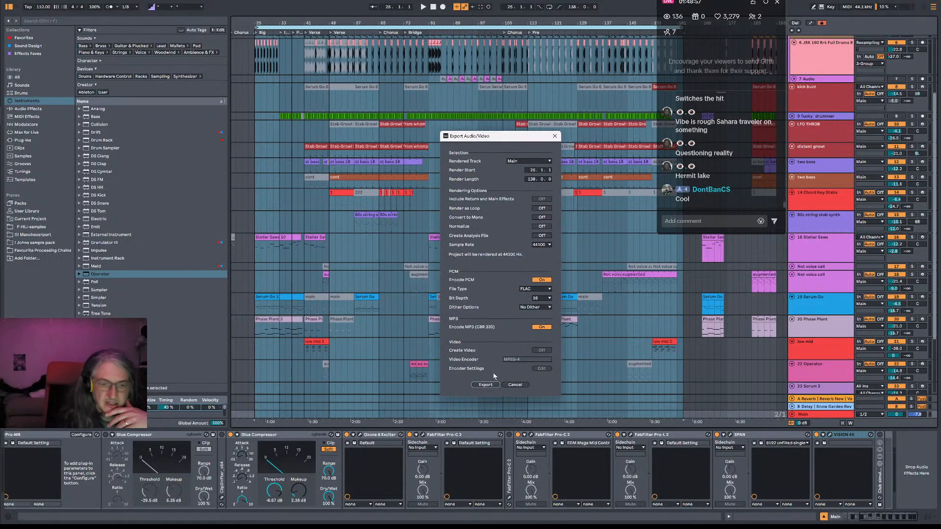
click(486, 384)
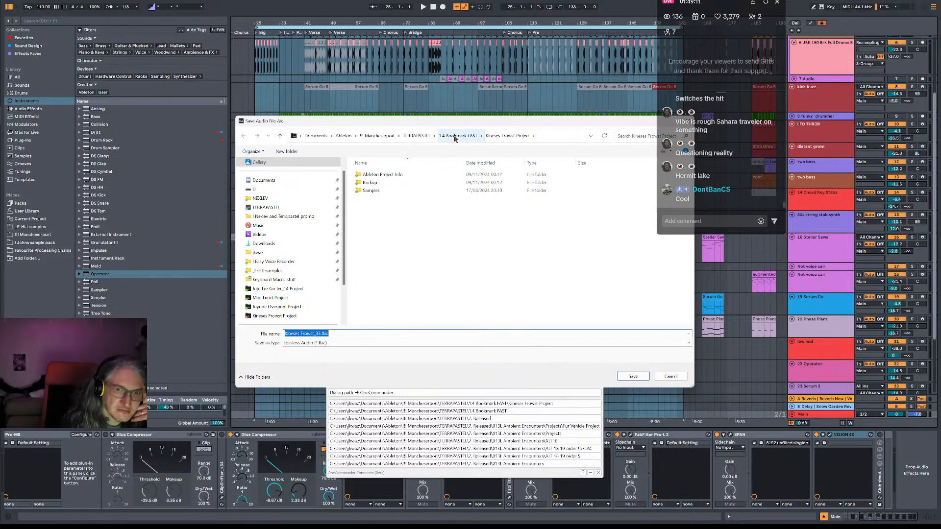
scroll(318, 272, down, 2)
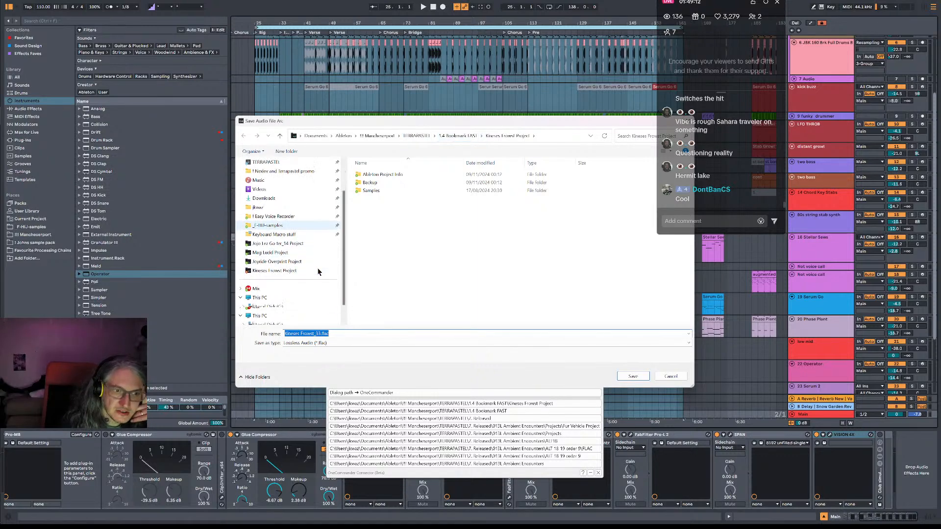
click(290, 273)
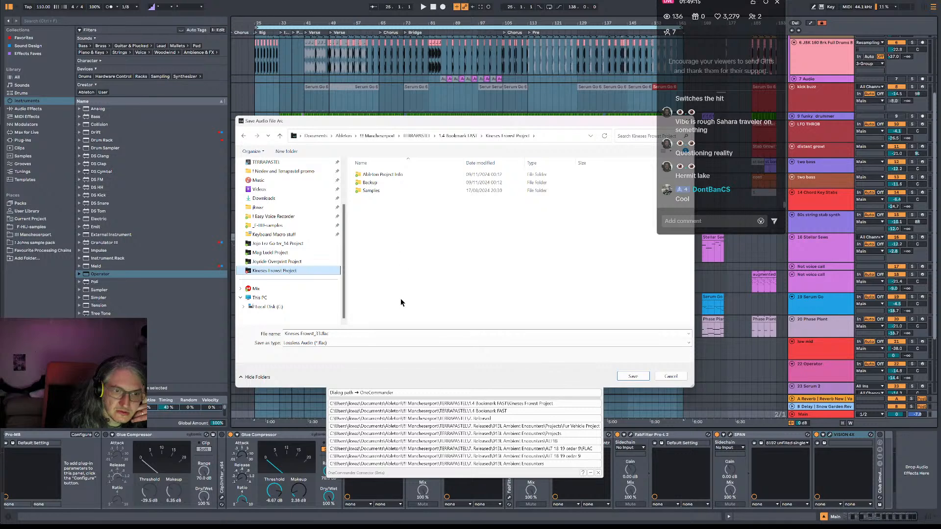
click(632, 376)
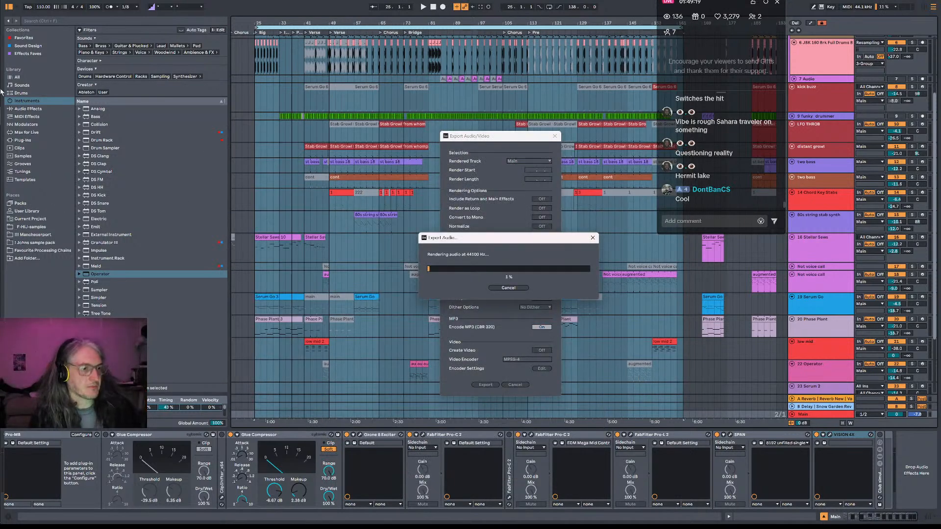
Switch to the Kinesis Frowst card in Trello and start a comment headed "33" with the line "new detuned melody over pre-verse.".
key(alt+Tab)
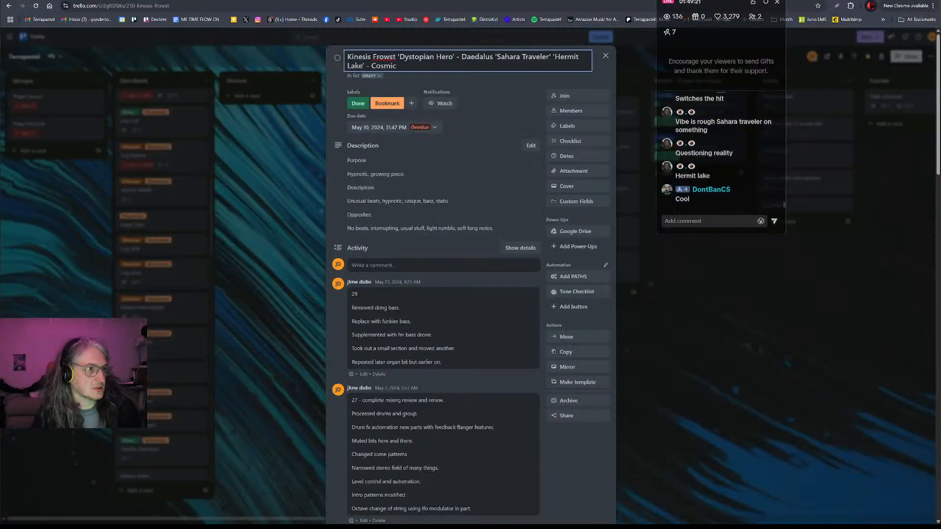
click(385, 266)
text(33)
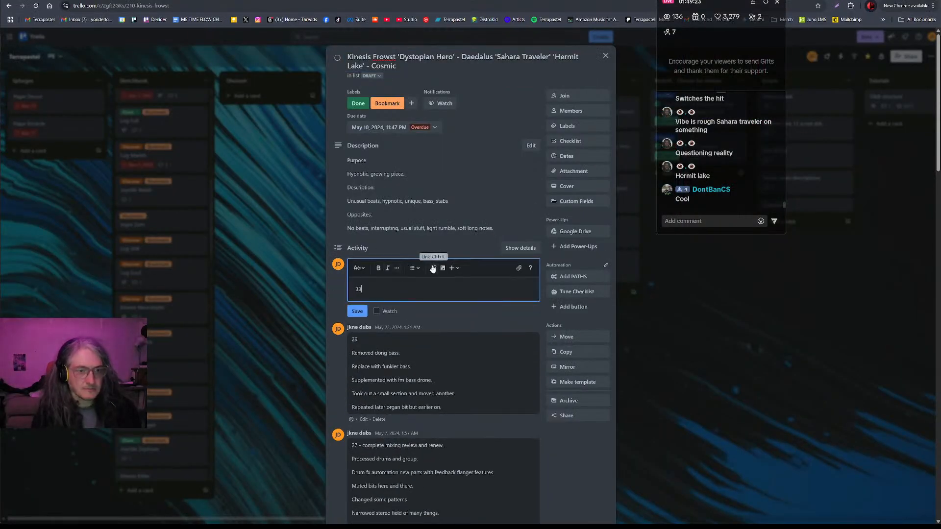
key(Return)
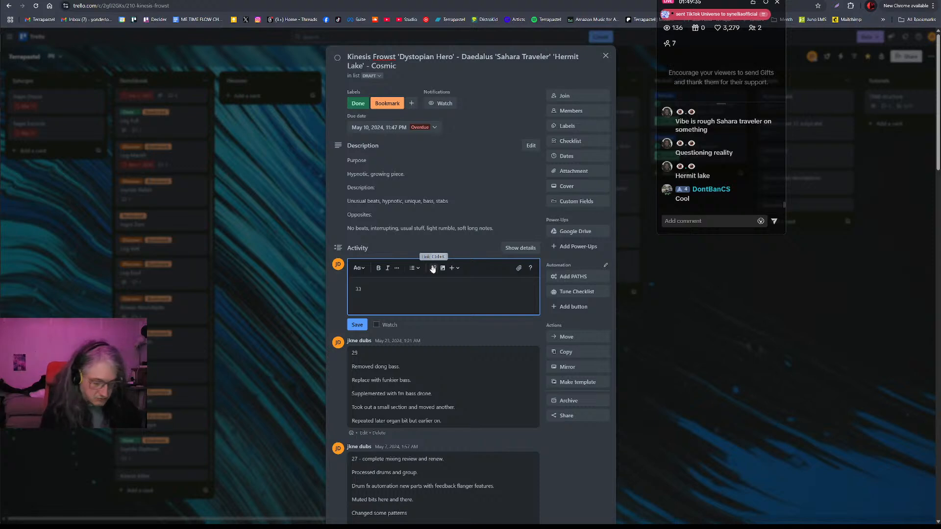
text(detuned)
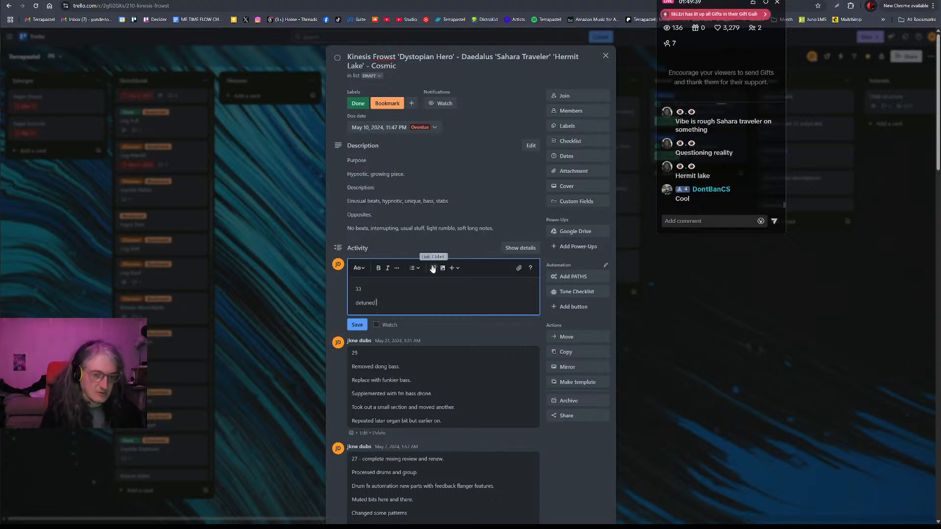
key(ctrl+BackSpace)
text(new d)
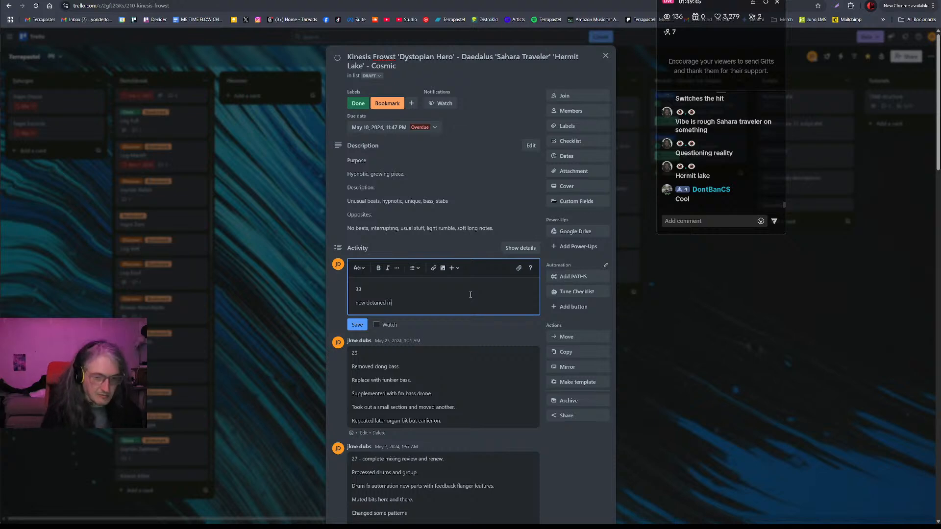
text(etuned melody over pre-)
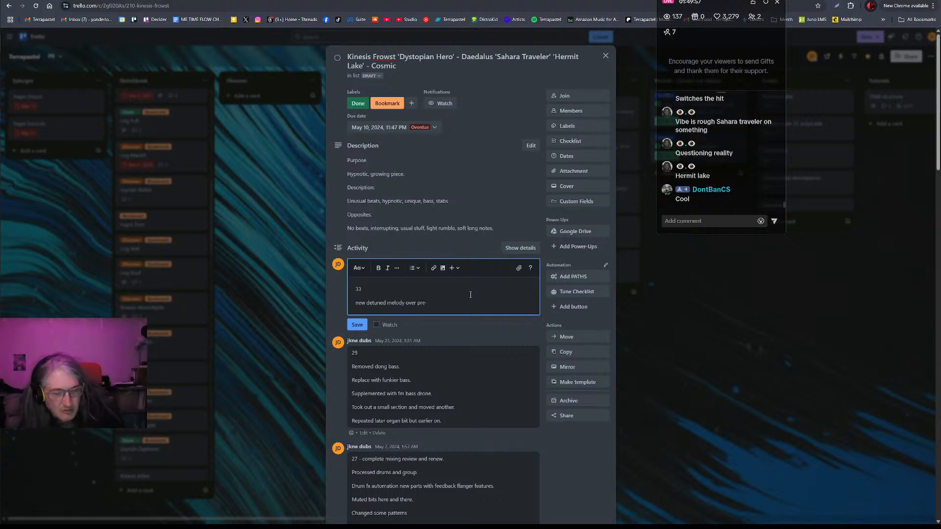
text(erse)
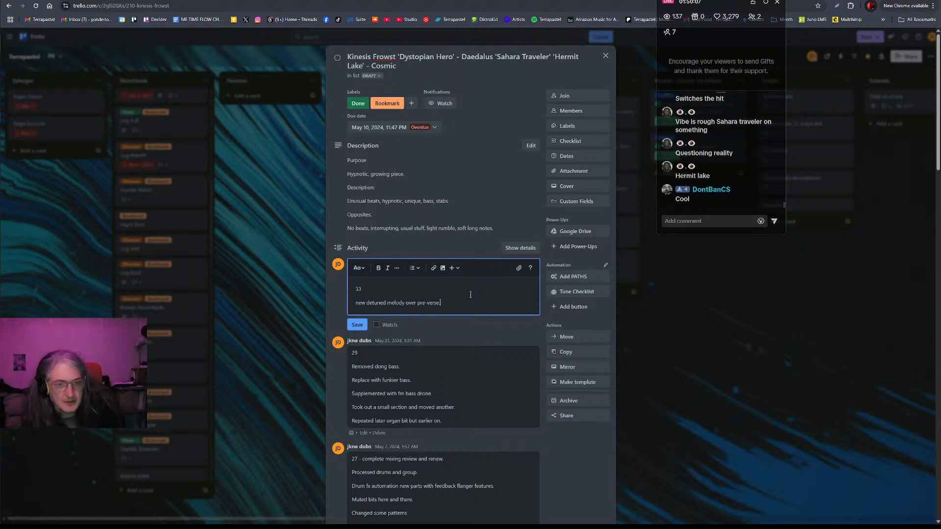
Add a second note line to the comment: "new chord taken from 'Draught' to accent pre-verse solo string.".
key(Return)
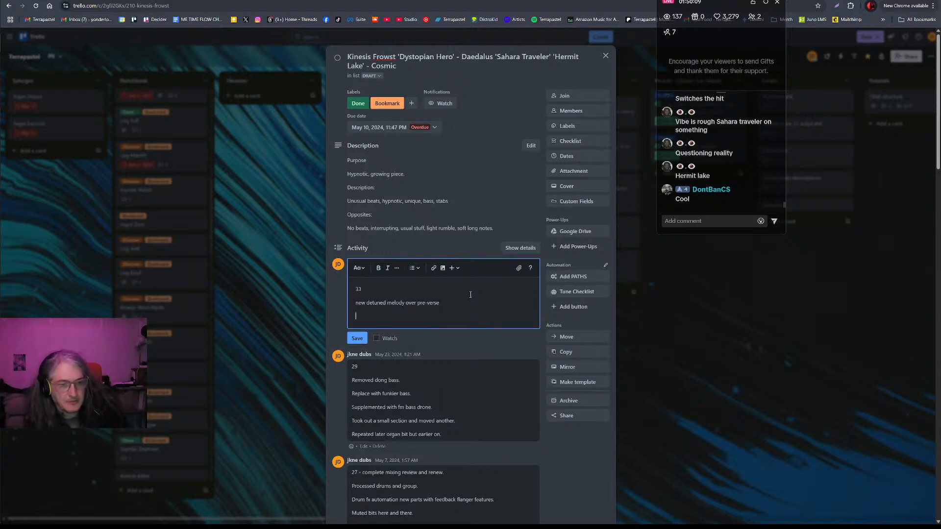
text(new  )
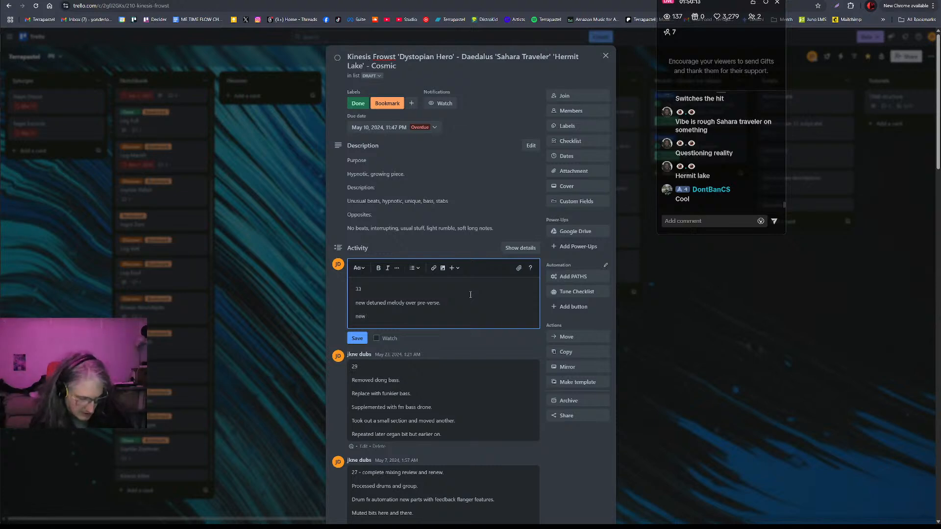
text(chor)
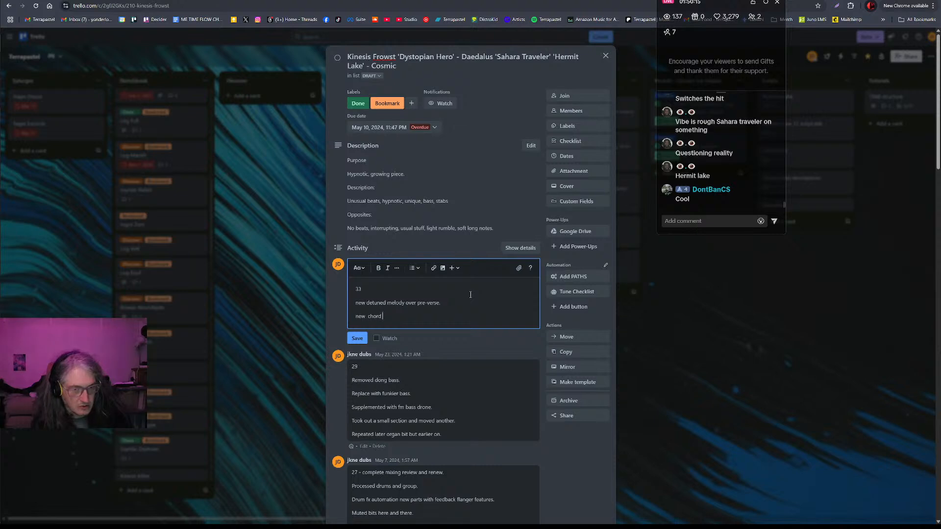
text(d )
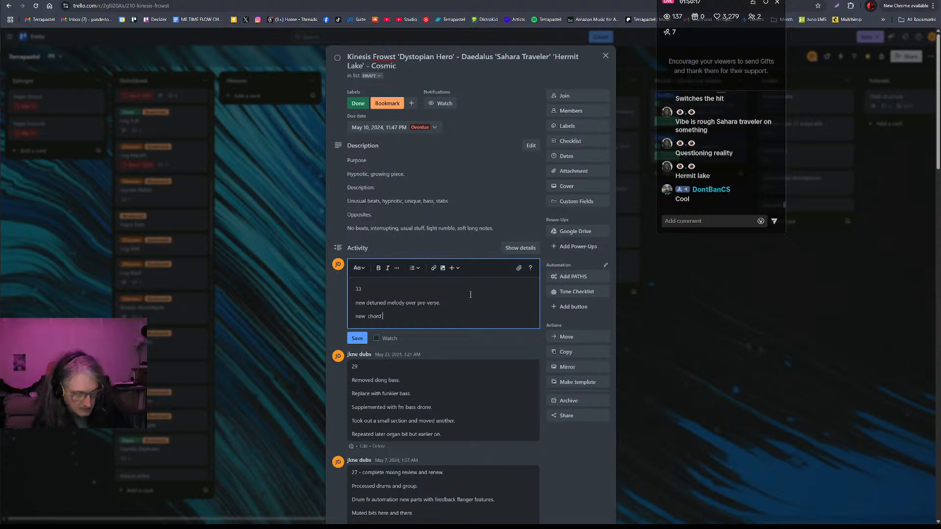
text(taken from ')
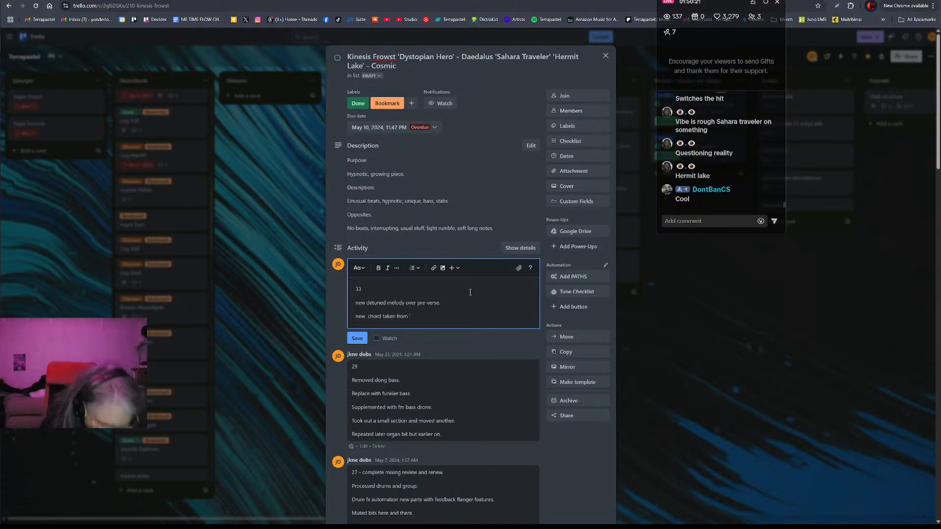
text(Draught)
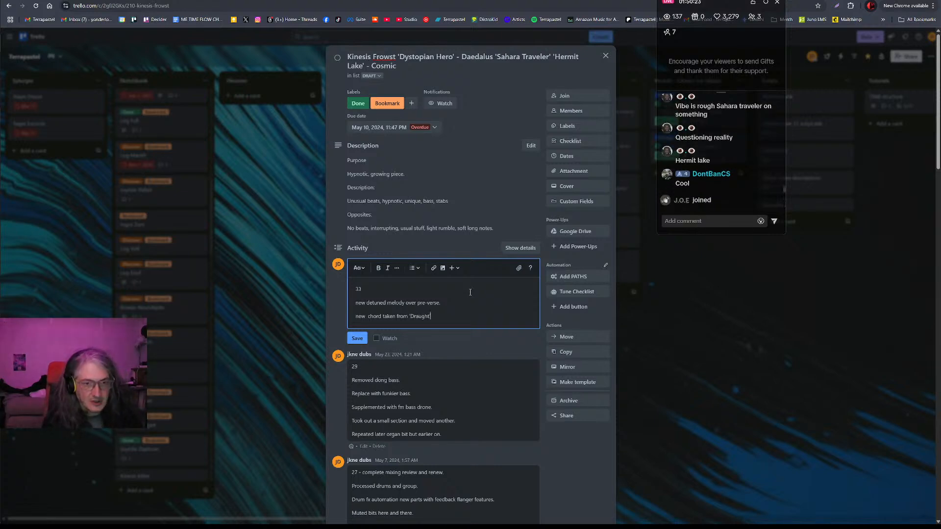
text(')
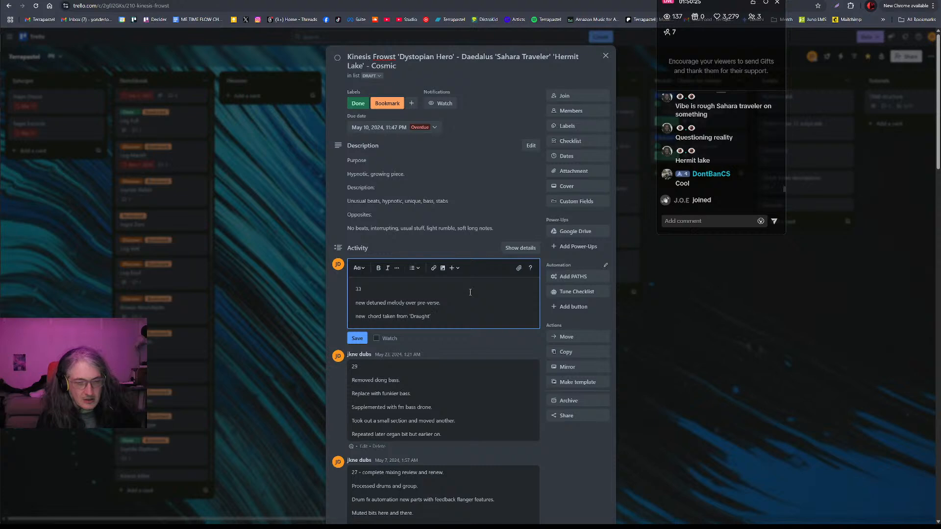
text( to accent )
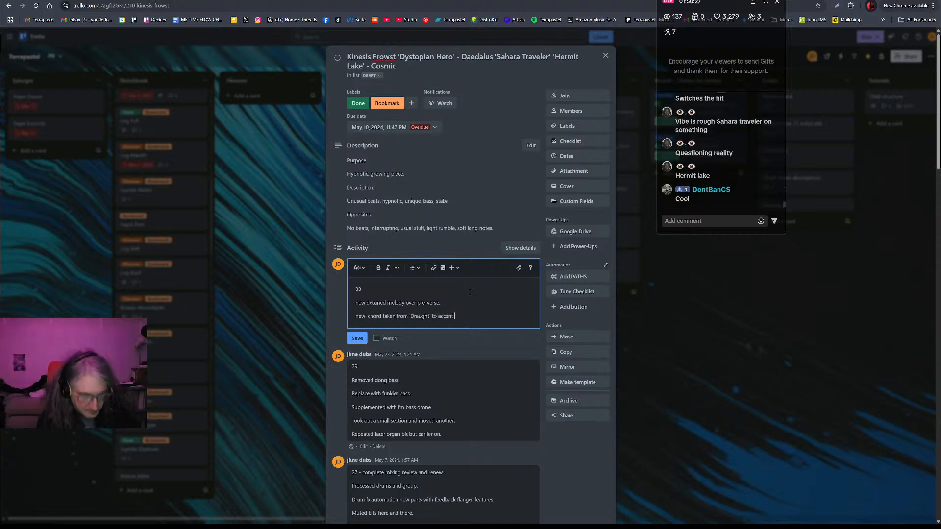
text(pre-verse solo)
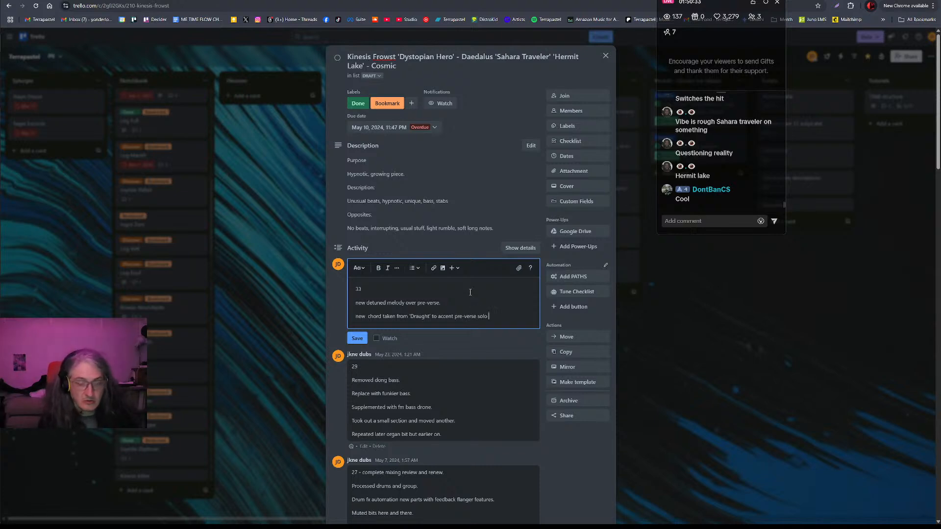
text( string)
key(Return)
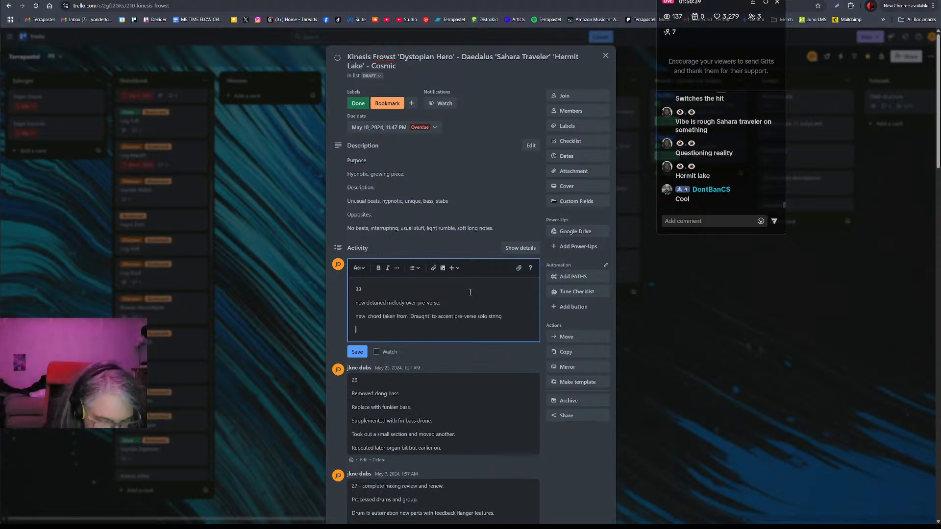
key(BackSpace)
text(.)
Write "sine wave melody." as the third note line of the comment.
text(sin)
text(e w)
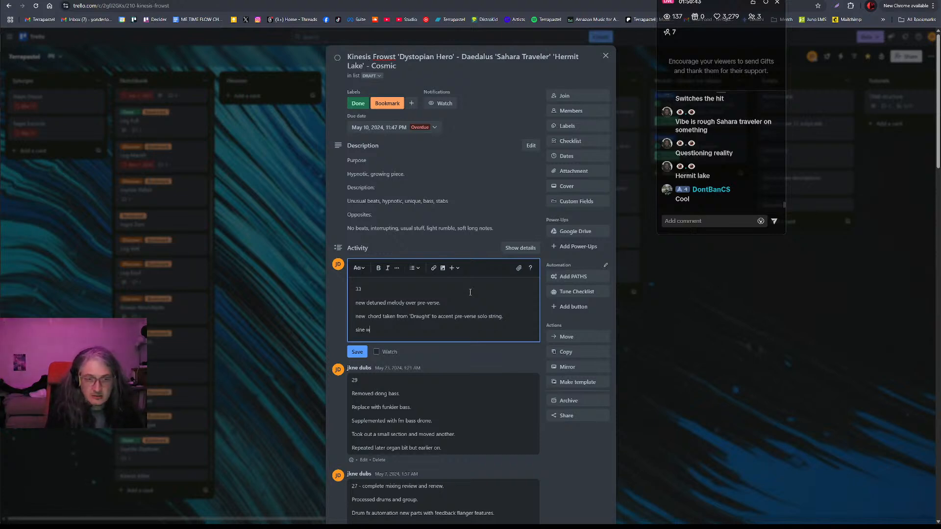
text(ave melody.)
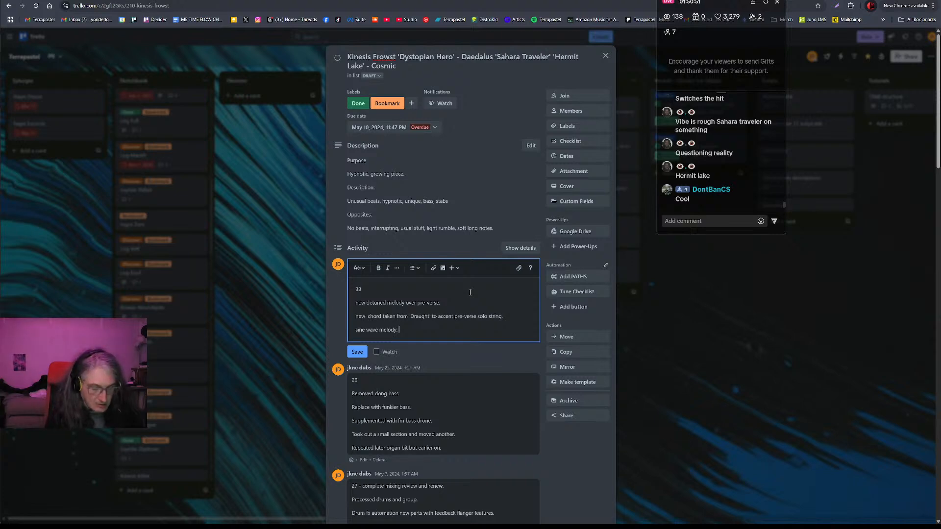
Extend the third note line with "one part switched from buzzy porta lead to operator sine waves." and start a new line.
text( one part swit)
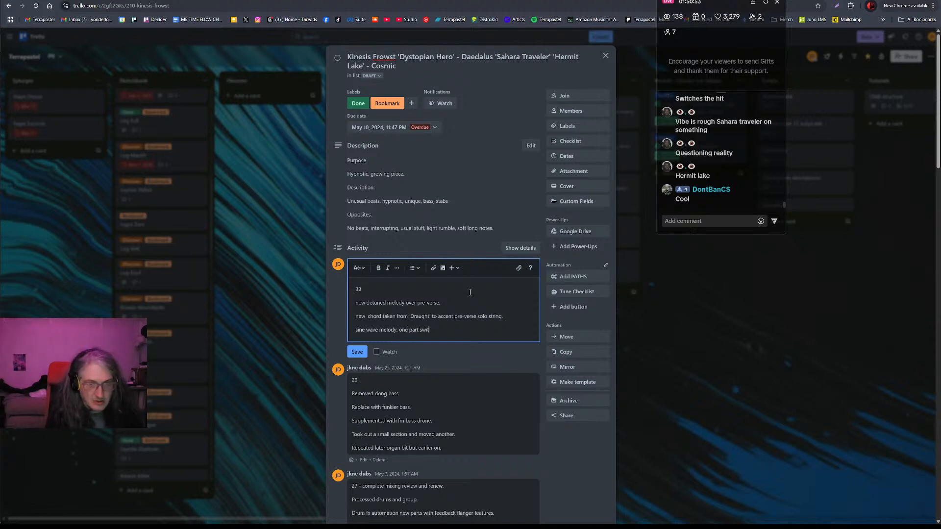
text(ched from)
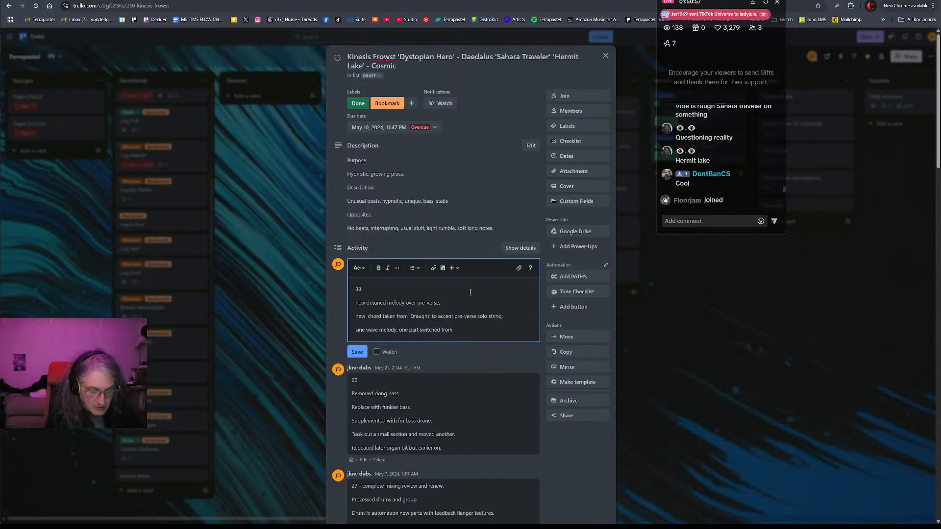
text( bobuzzy po)
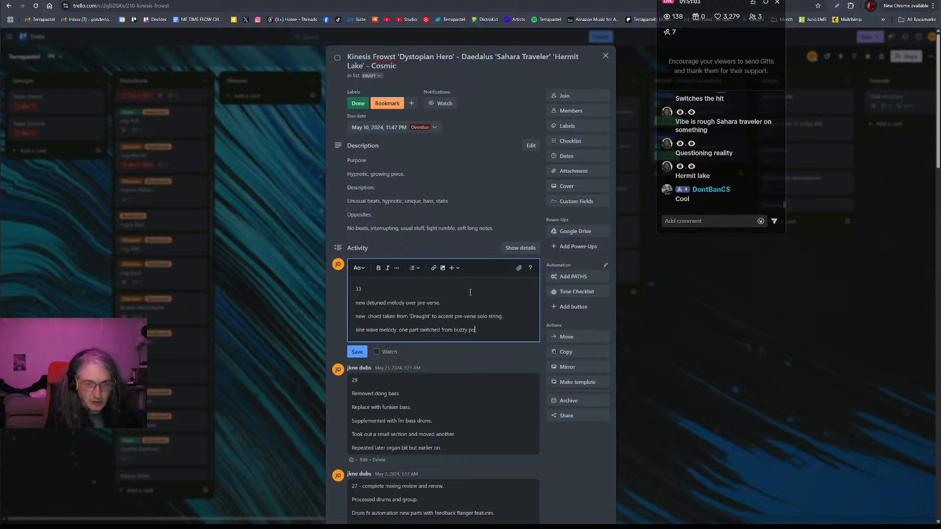
text(rta lead)
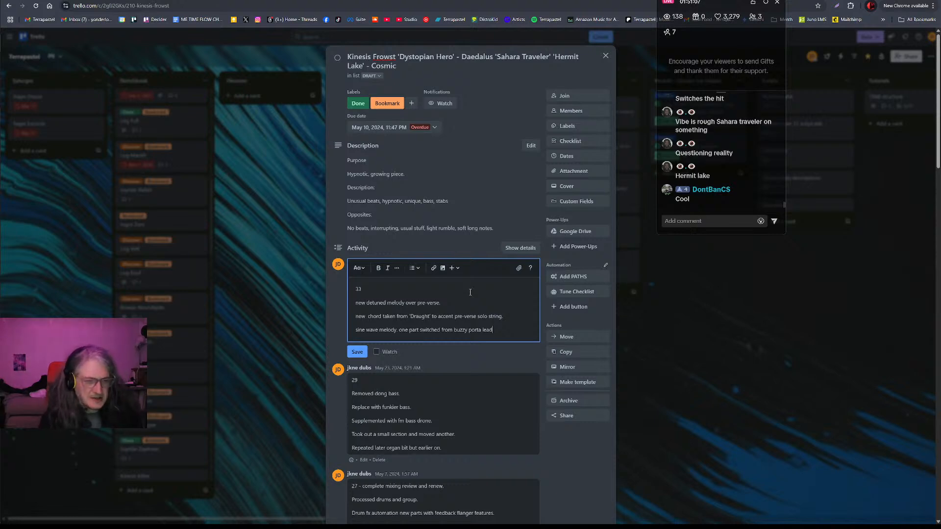
text( to)
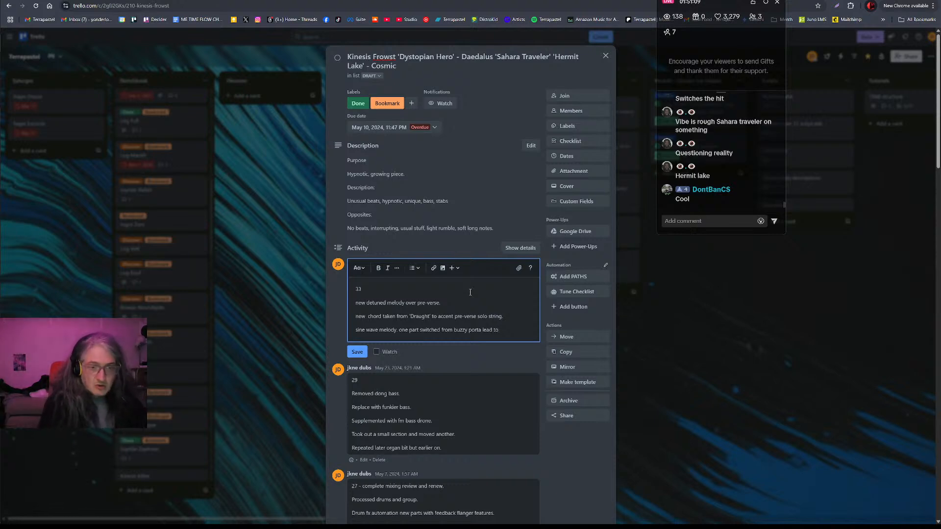
text( opera)
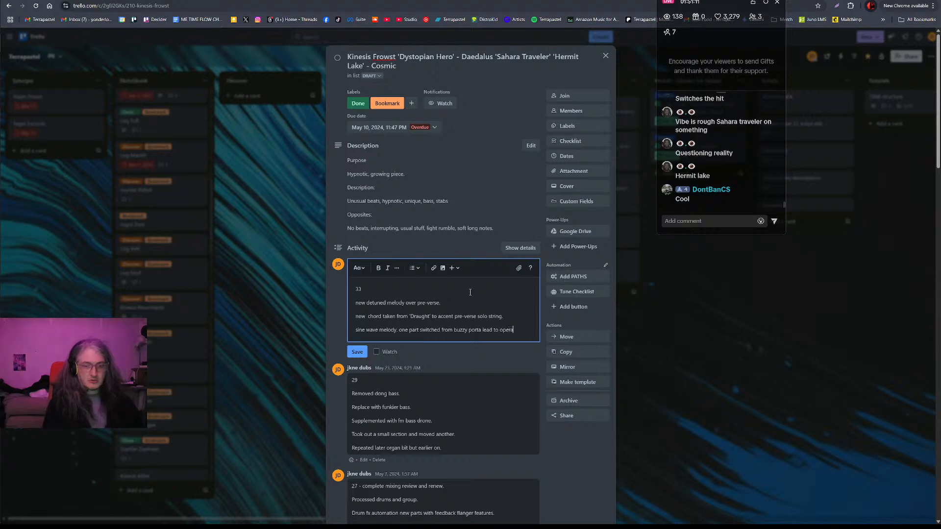
text(tor sine)
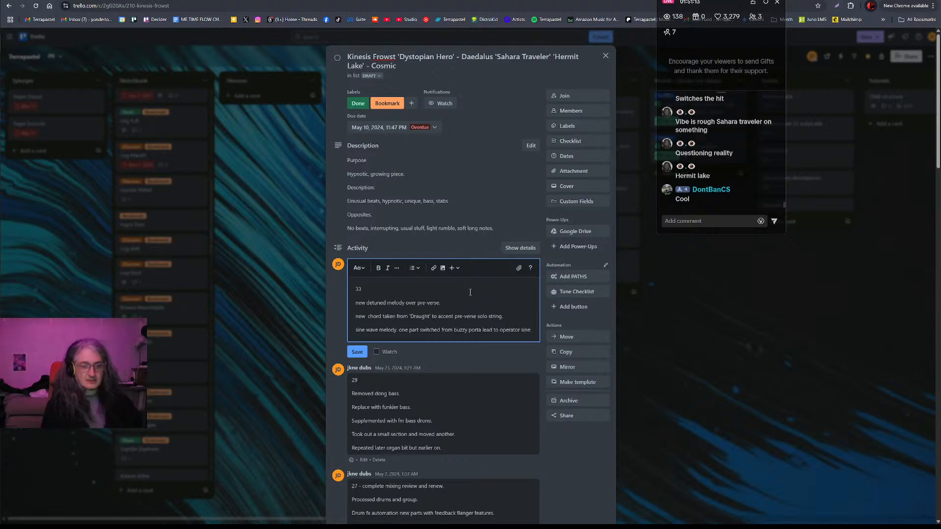
text( wa)
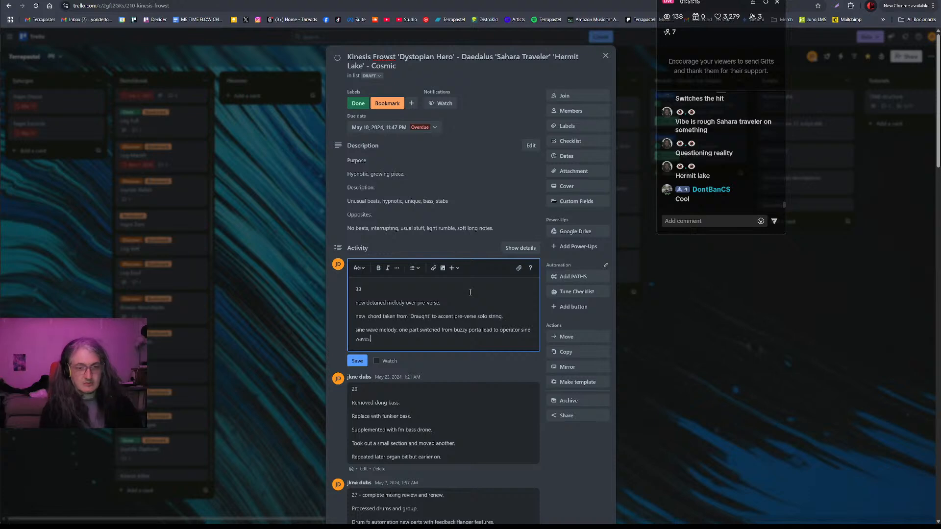
text(ves.)
key(Return)
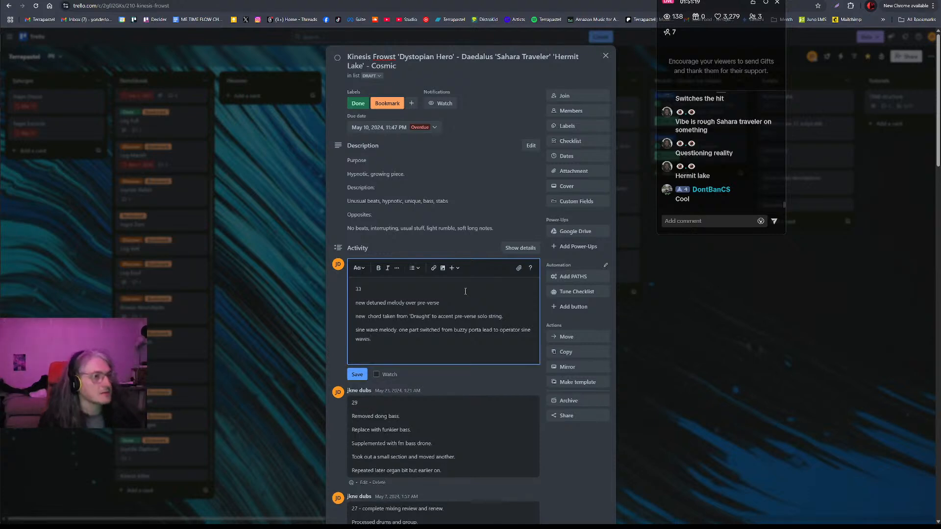
Check the export's rendering progress in Ableton Live and return to the Trello card.
key(alt+Tab)
key(alt+Tab)
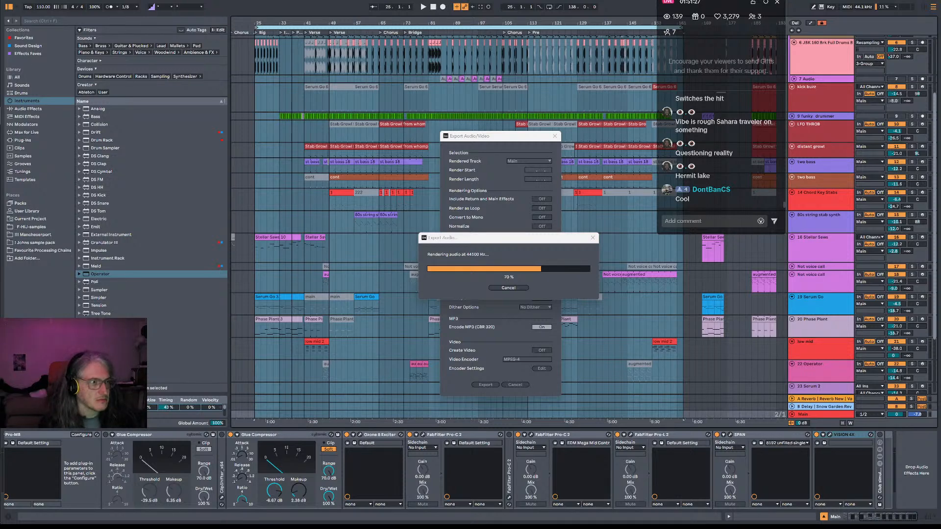
key(alt+Tab)
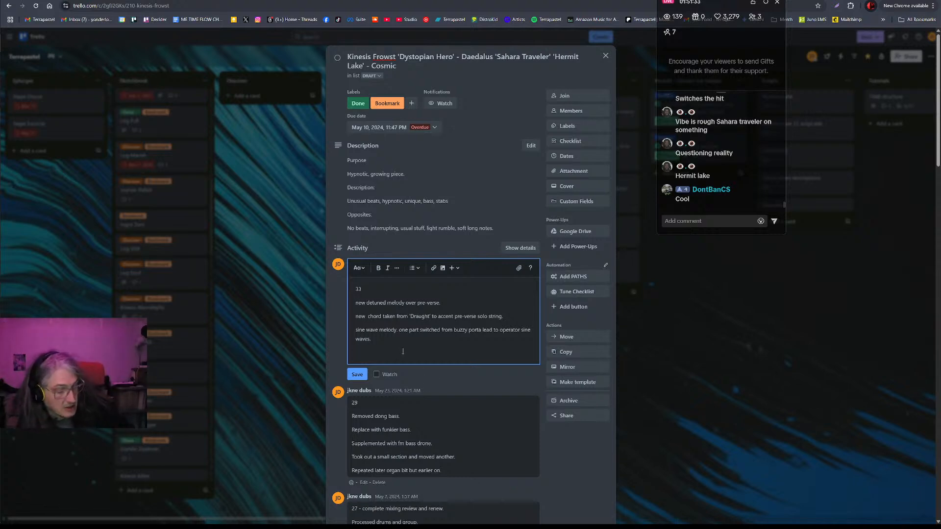
Write the fourth note line: "drum break track: automated high cut while flanger feedback fx was on high".
text(tomated)
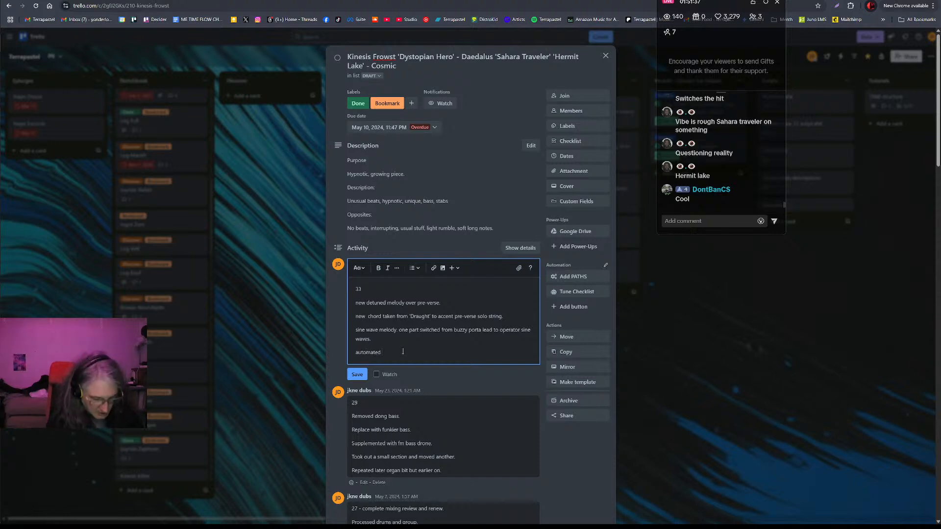
text( high)
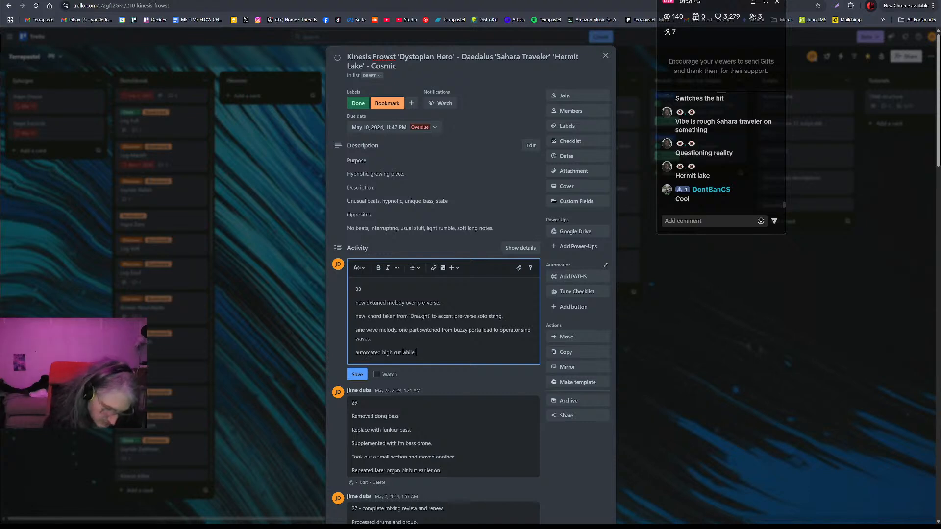
text(cut while flanger feedback)
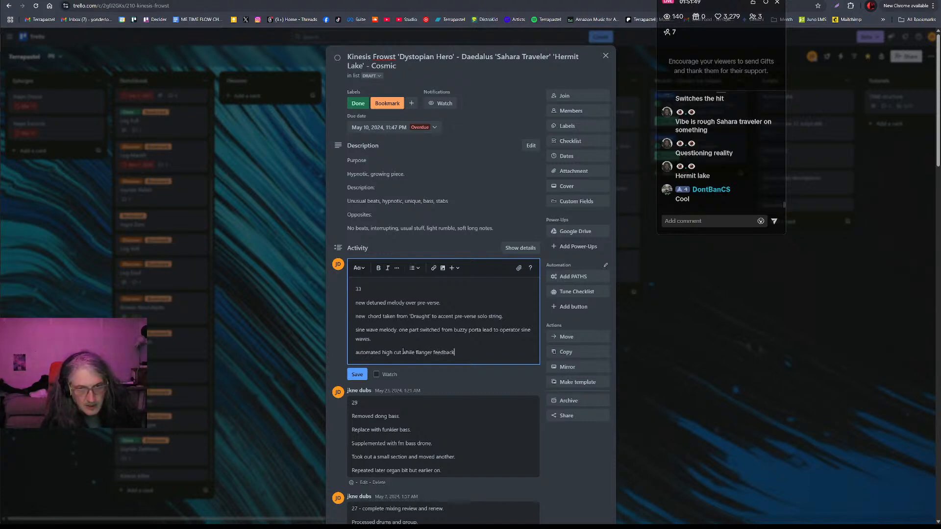
text( fx was on high f)
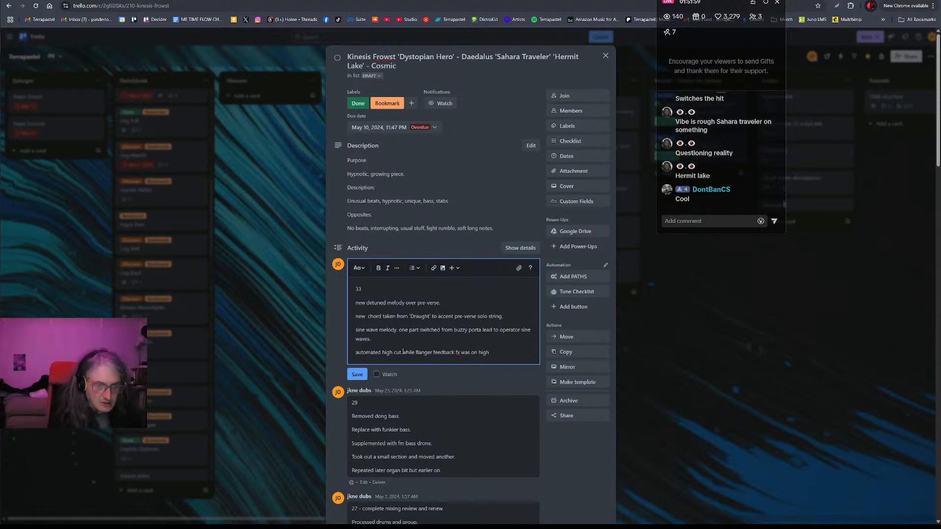
text(drum break track:)
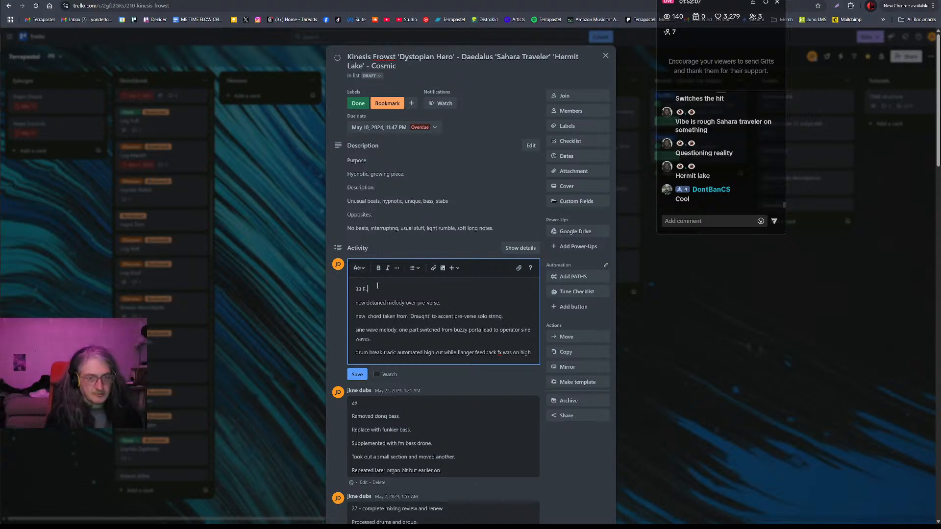
Extend the comment's heading to "33 FLAC master" and save the comment.
text(LAC master)
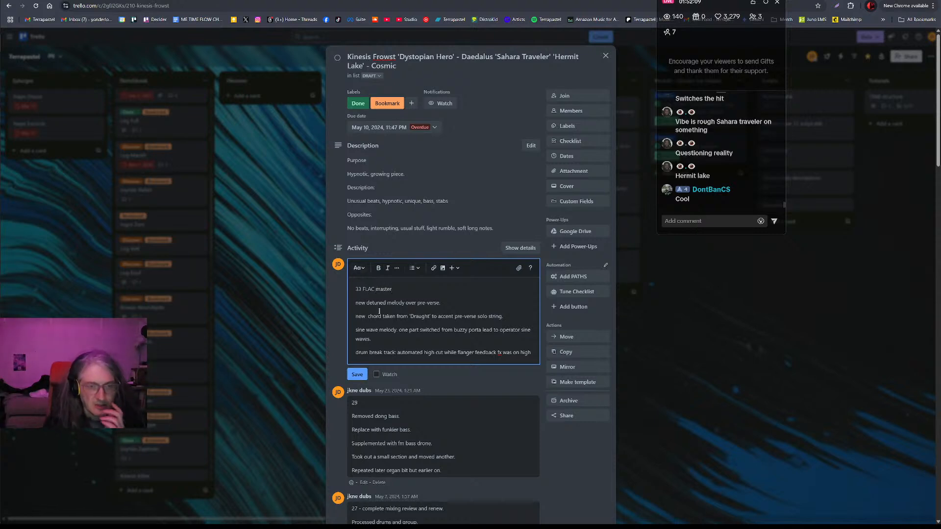
click(362, 372)
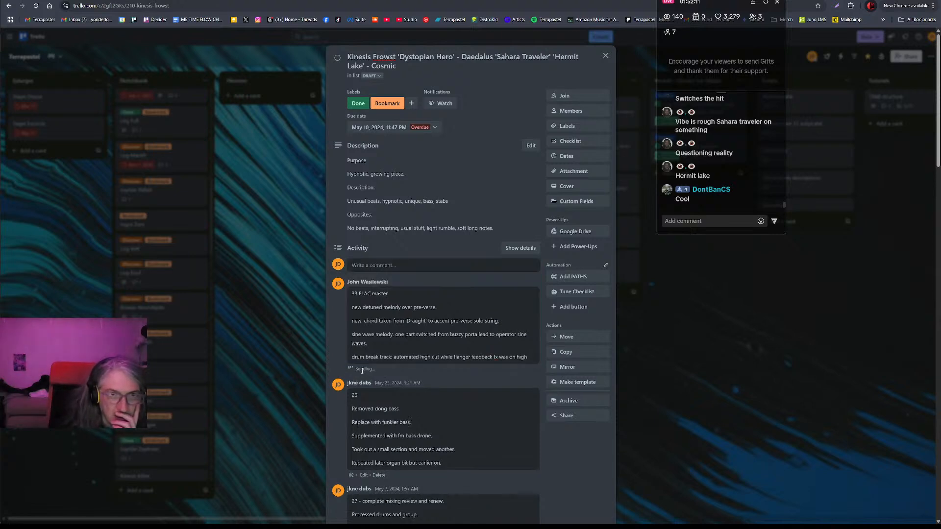
Change the card's due date to May 5, 2025 and save it.
click(416, 128)
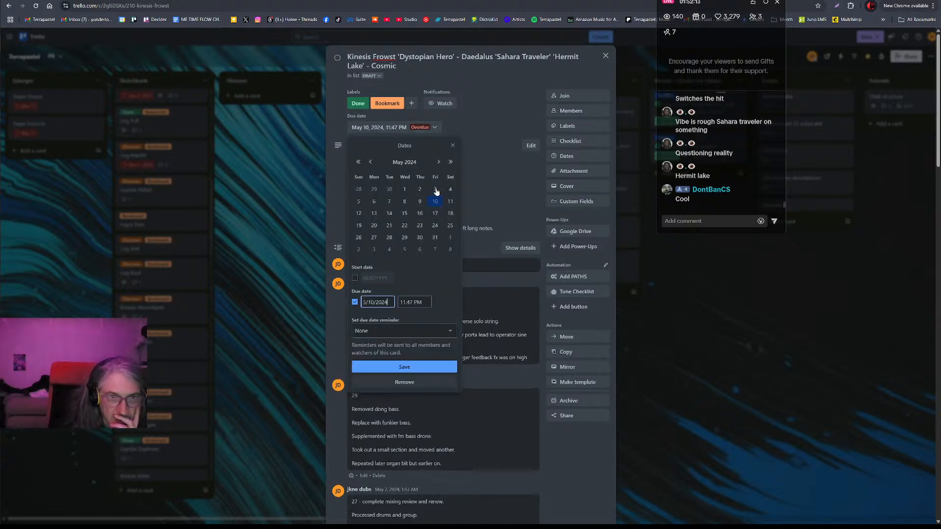
click(439, 162)
click(439, 162)
click(439, 162)
click(438, 162)
click(439, 162)
click(438, 162)
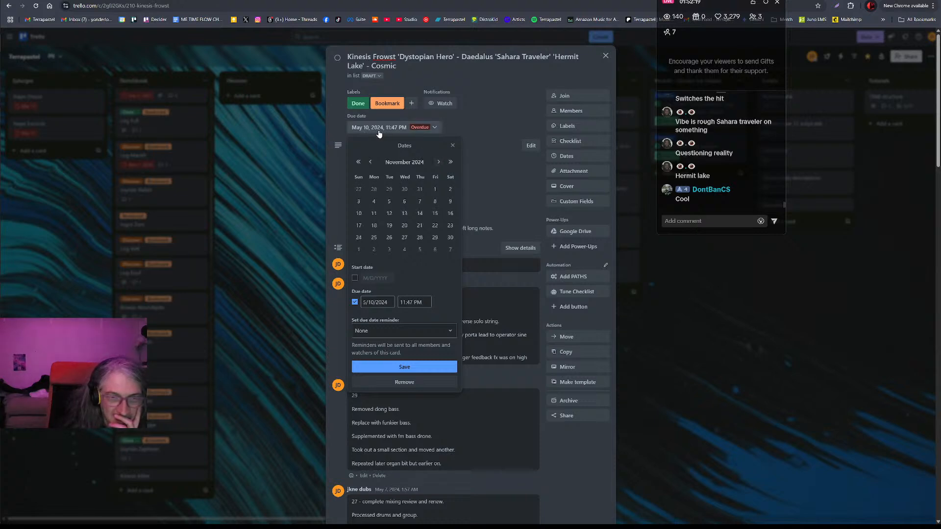
click(439, 162)
click(438, 163)
click(438, 162)
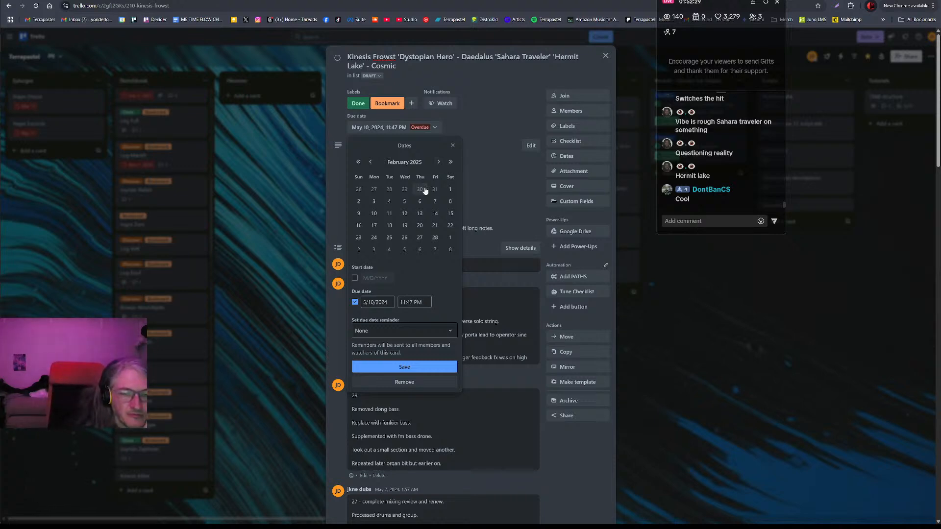
click(438, 162)
click(439, 162)
click(438, 162)
click(439, 162)
click(370, 162)
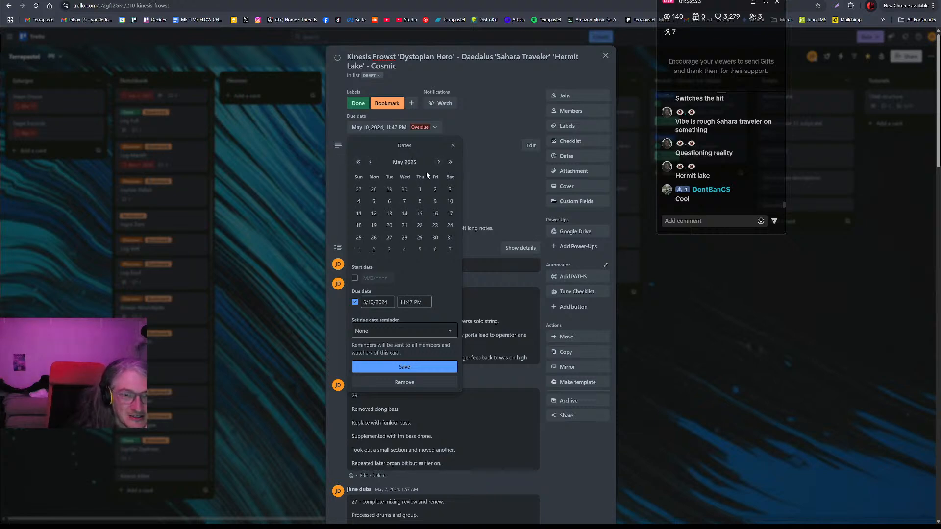
click(370, 162)
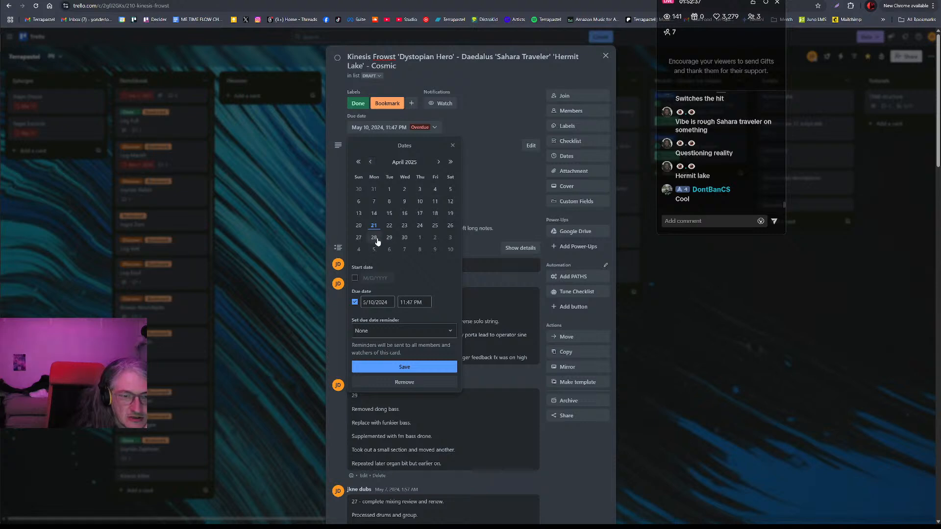
click(375, 250)
click(412, 367)
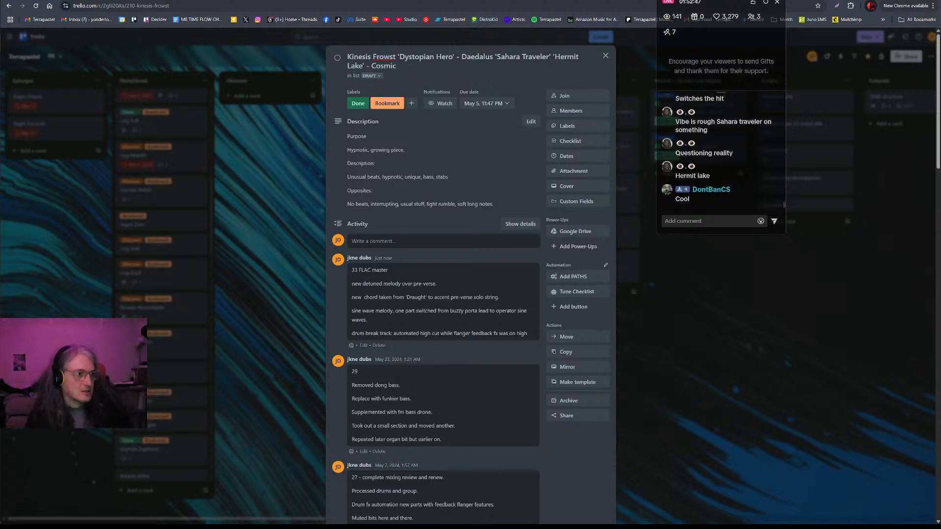
Switch to the file manager, play Kineses Frowst_33.mp3 from the Kineses Frowst Project folder in foobar2000, and stop playback.
key(alt+Tab)
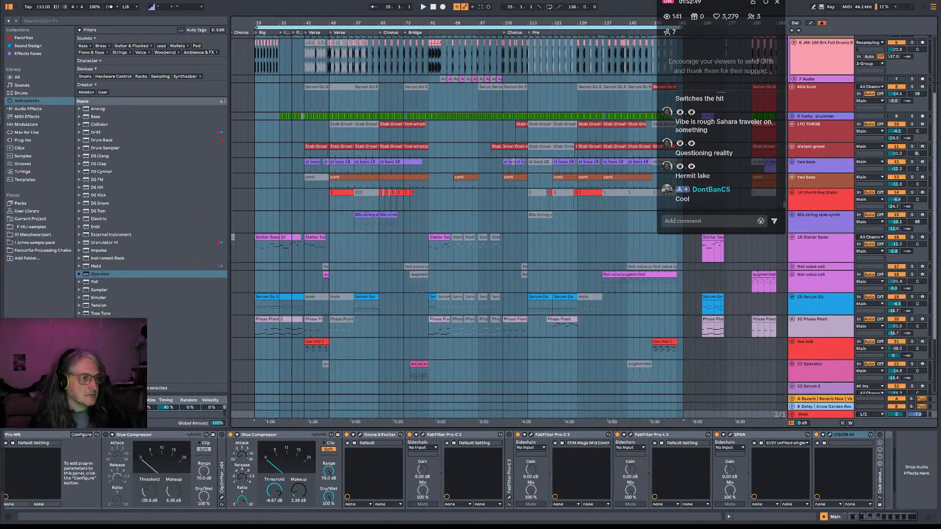
key(alt+Tab)
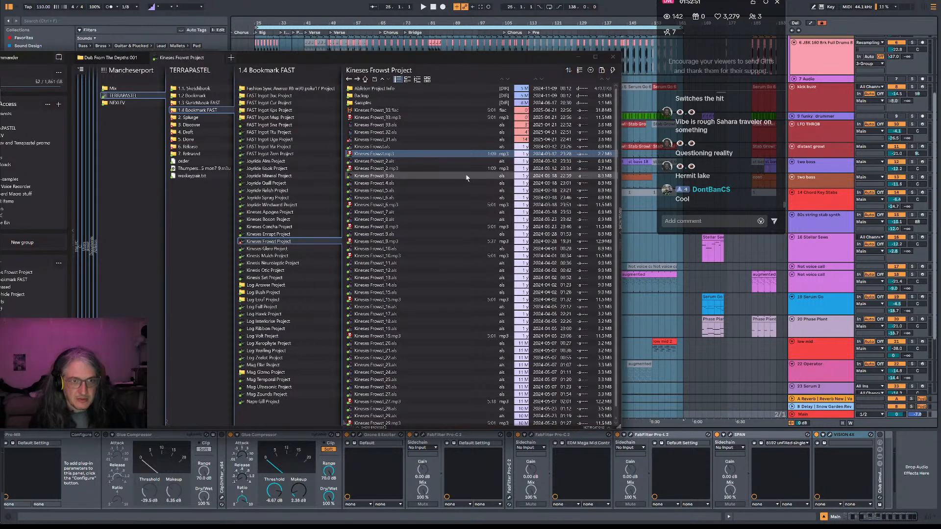
double_click(391, 117)
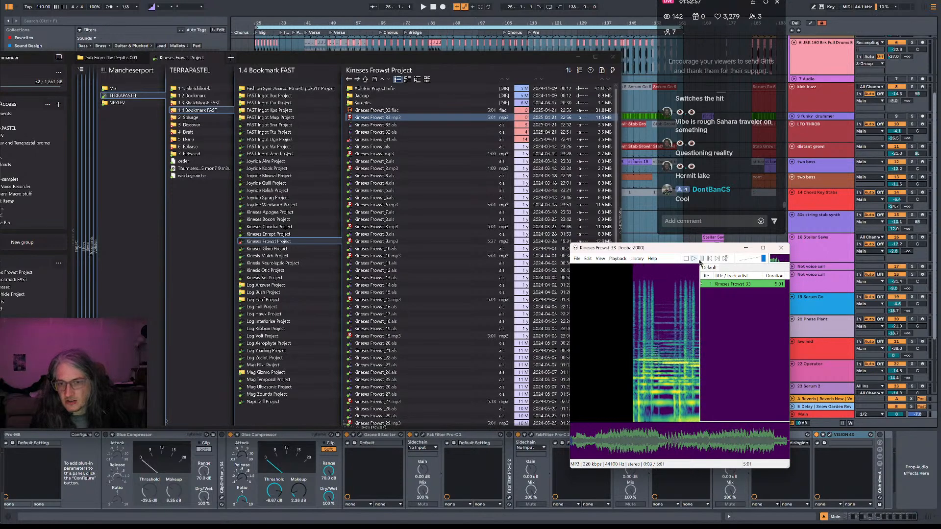
click(705, 258)
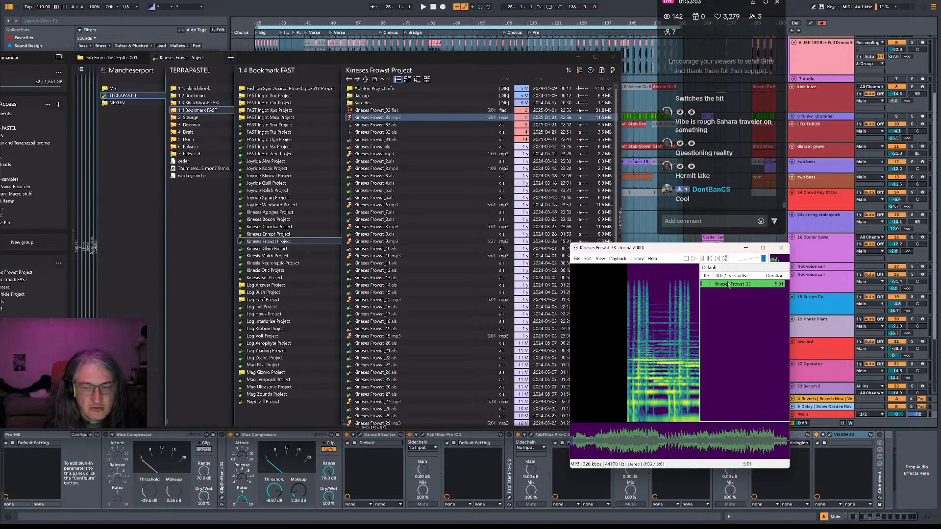
click(701, 258)
click(687, 259)
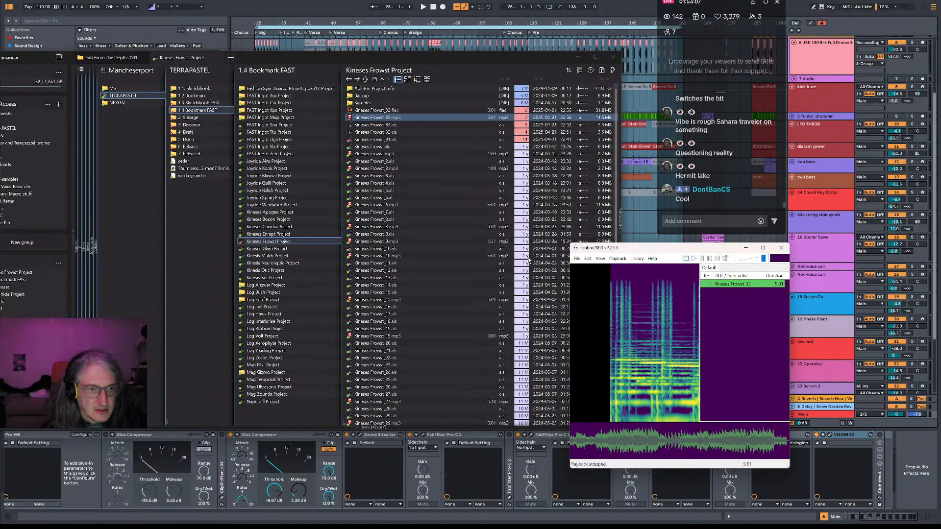
Browse the TERRAPASTEL stage folders to Joyride Overprint Project in 5. Done and play Joyride Overprint_24.flac.
click(192, 124)
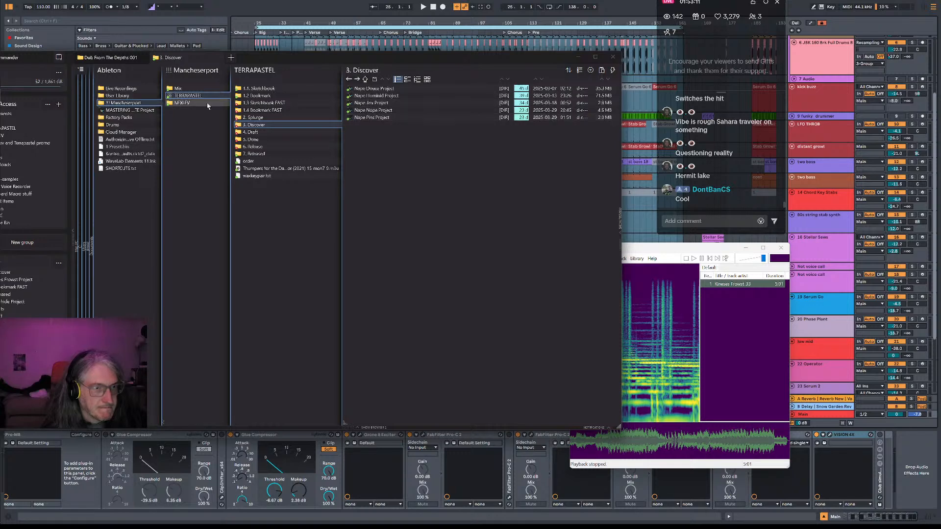
click(260, 133)
click(266, 139)
click(266, 131)
click(267, 140)
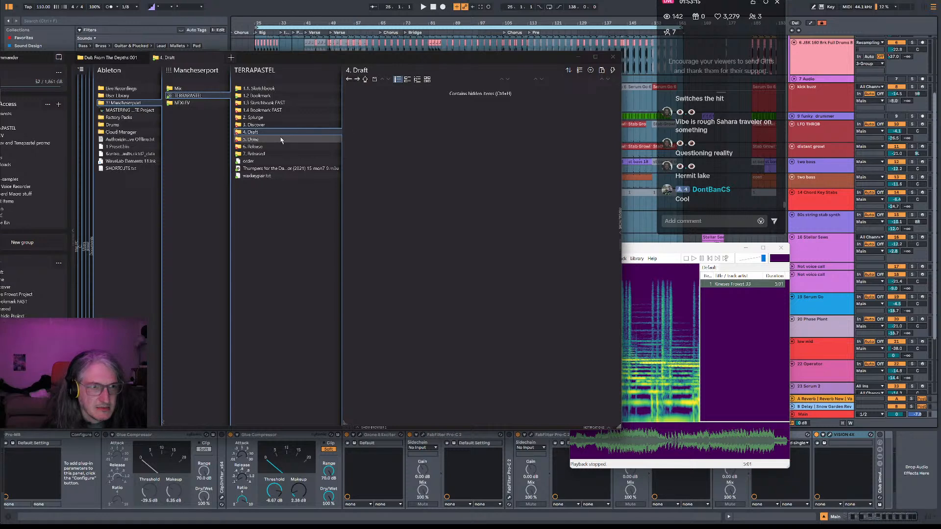
click(392, 95)
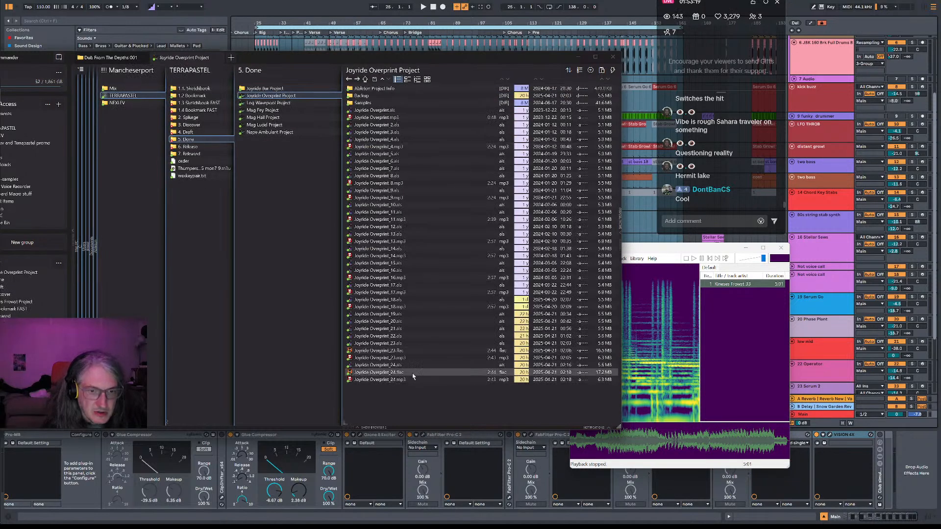
double_click(392, 373)
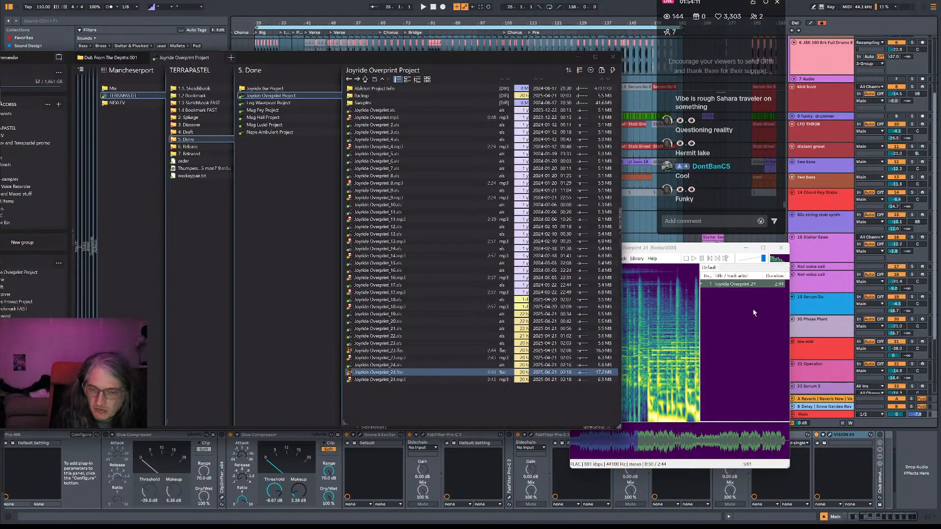
click(753, 323)
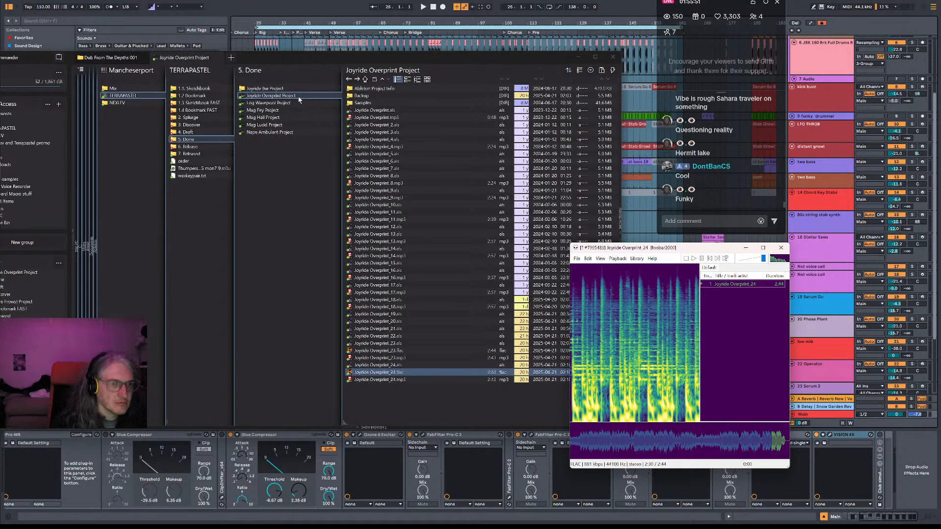
Play Joyride Bar_8.mp3 from the Joyride Bar Project folder and look through the Draft, Discover, Splurge and Bookmark FAST stage folders.
click(273, 89)
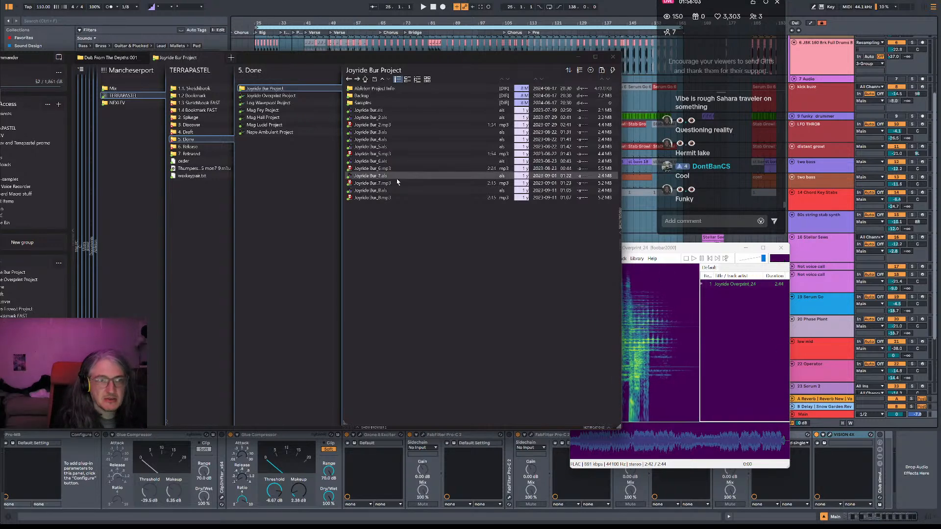
double_click(387, 198)
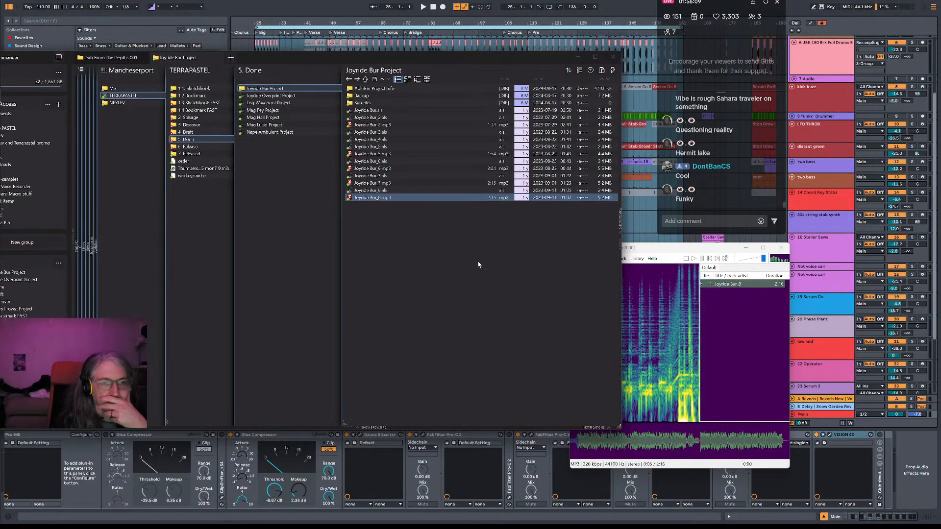
click(191, 133)
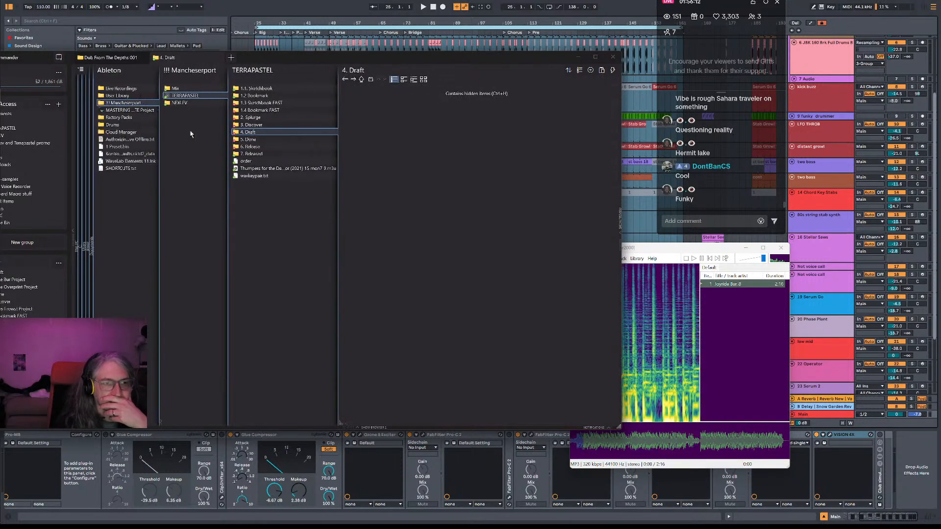
click(272, 127)
click(272, 118)
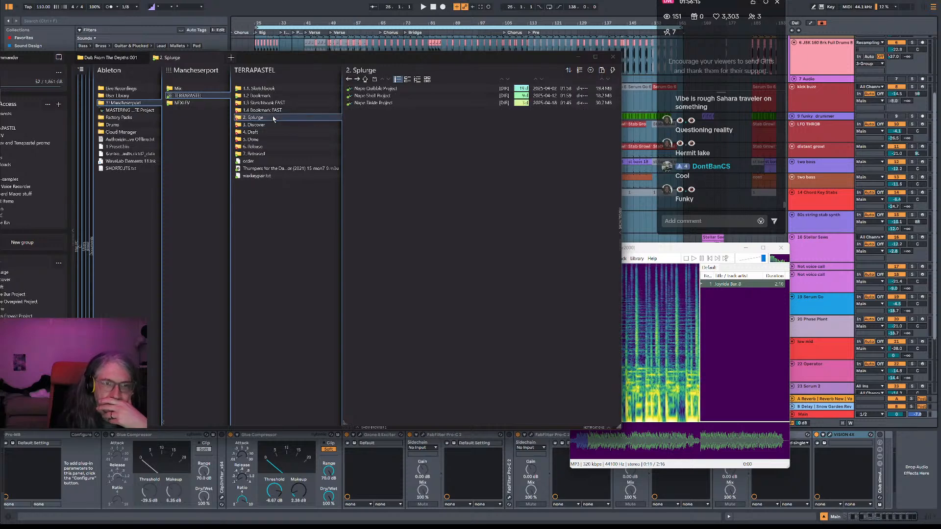
click(282, 111)
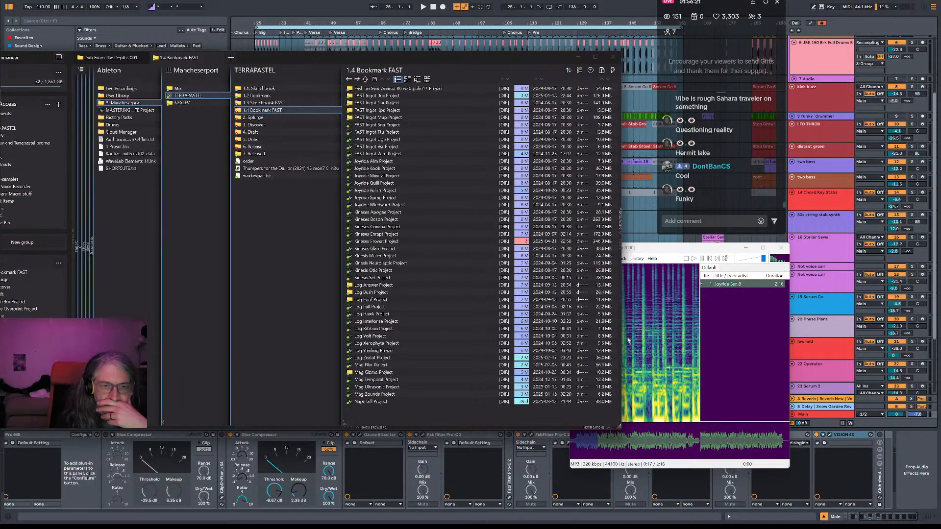
click(303, 220)
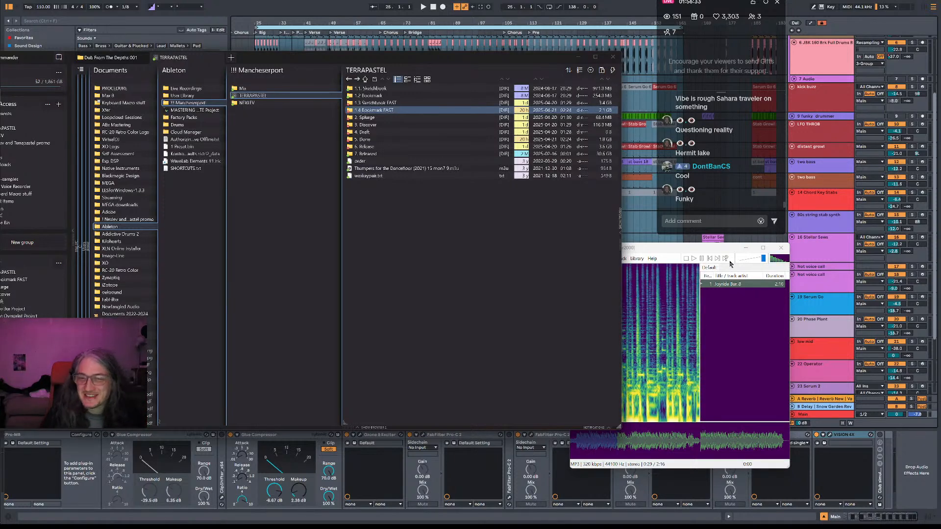
click(736, 346)
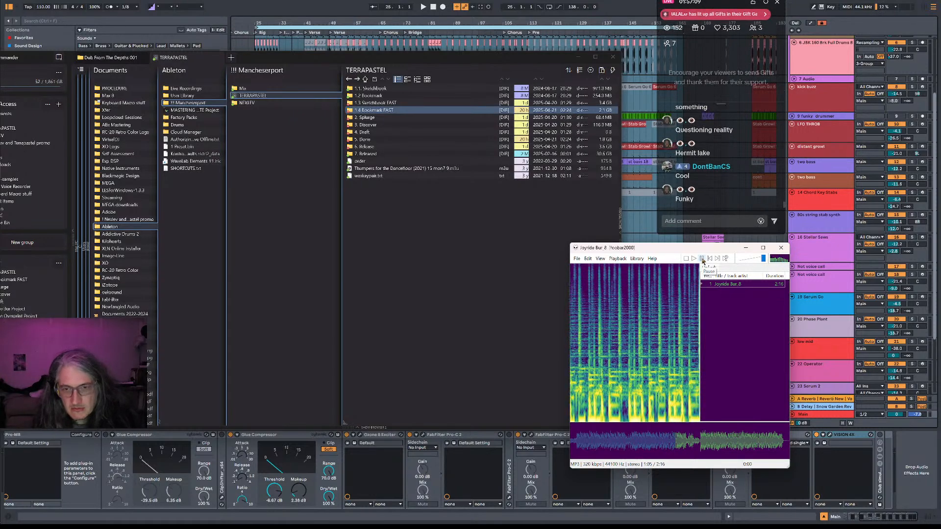
Open Nape Gill Project in 1.4 Bookmark FAST, play Nape Gill_2.mp3 and skip ahead in the track.
click(375, 110)
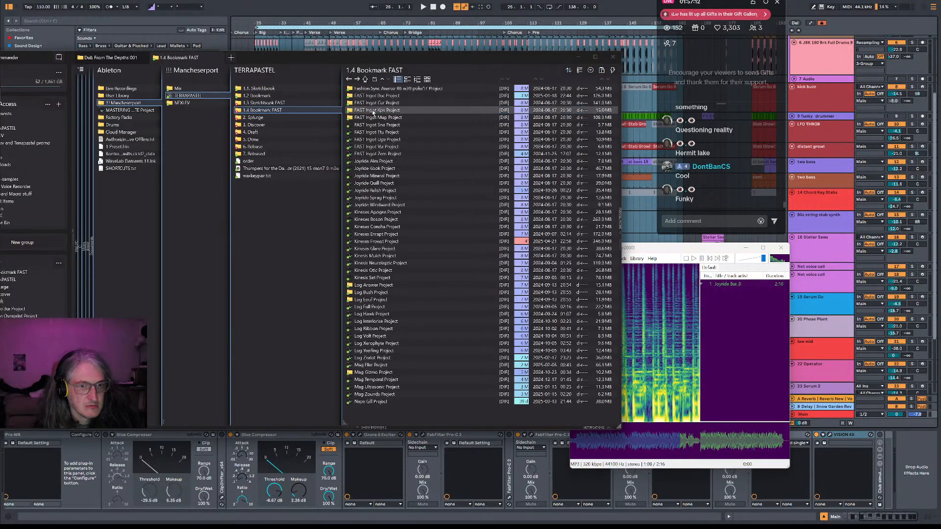
click(434, 401)
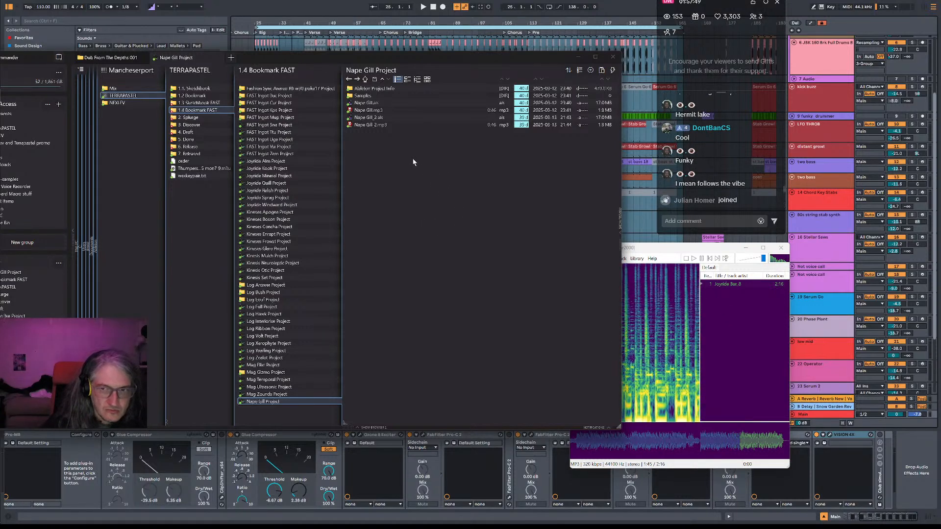
double_click(376, 125)
click(633, 447)
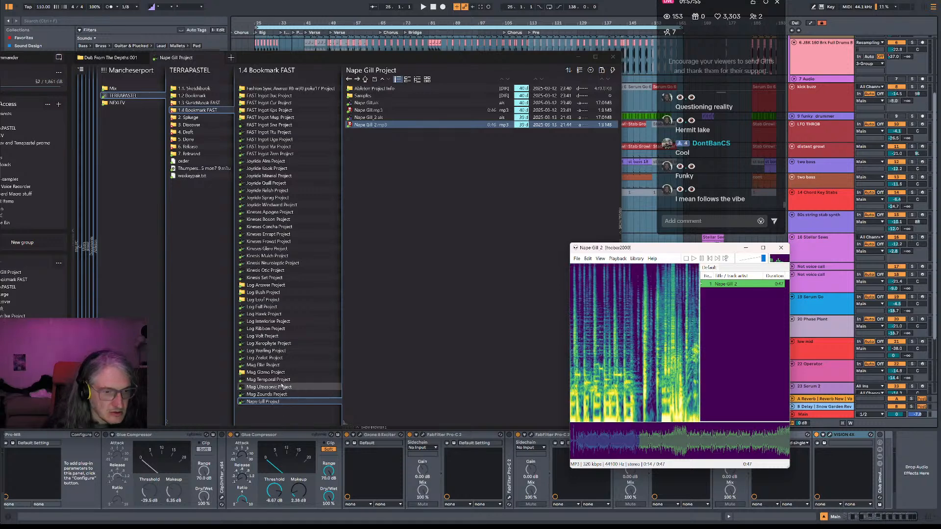
Play Joyride Alm_2.mp3 and Joyride Kook_4.mp3 from their project folders, skipping ahead in each track.
click(278, 161)
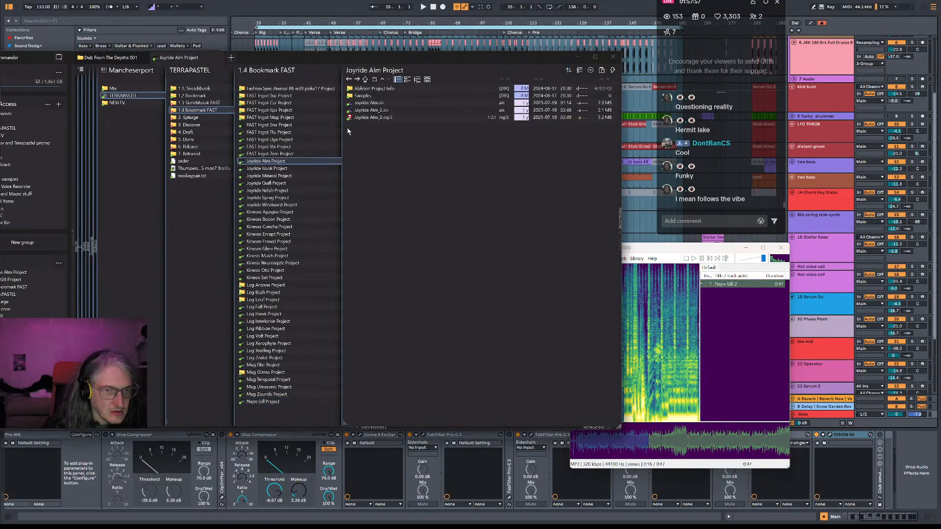
double_click(365, 117)
click(686, 453)
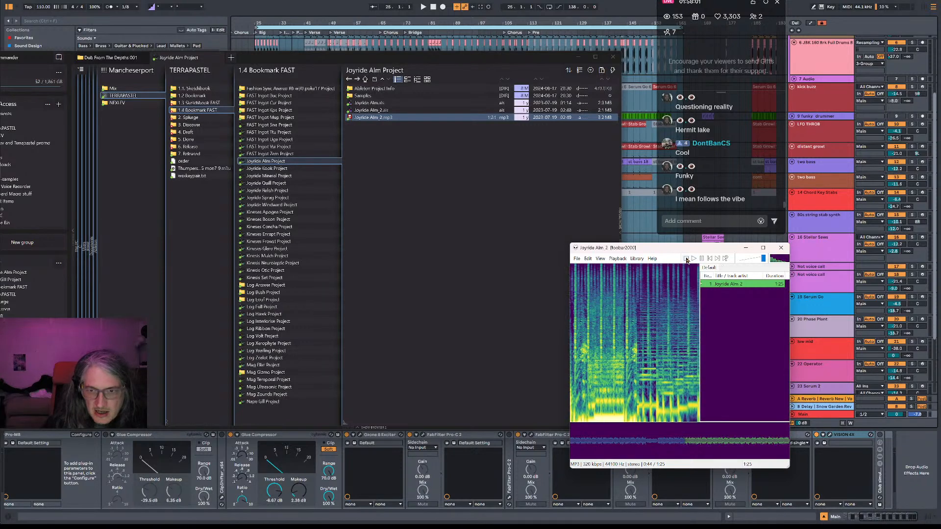
click(266, 168)
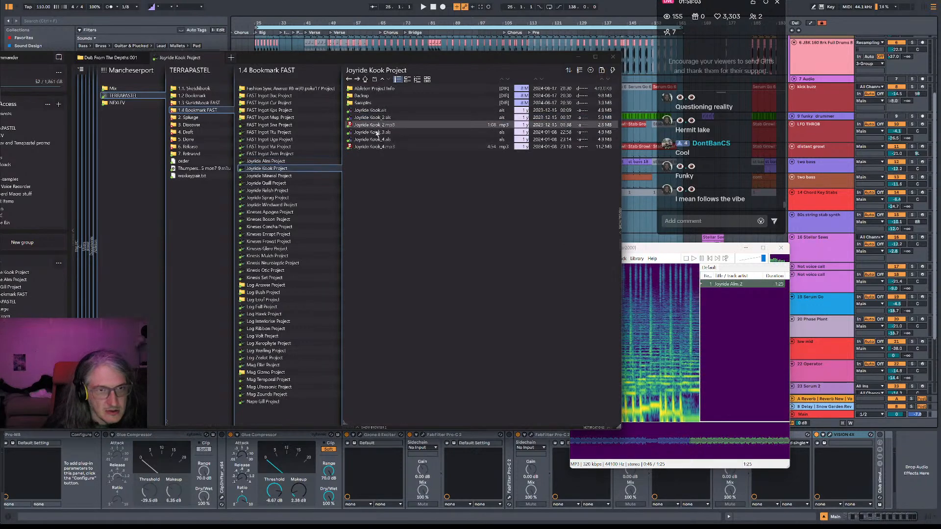
double_click(373, 146)
click(634, 442)
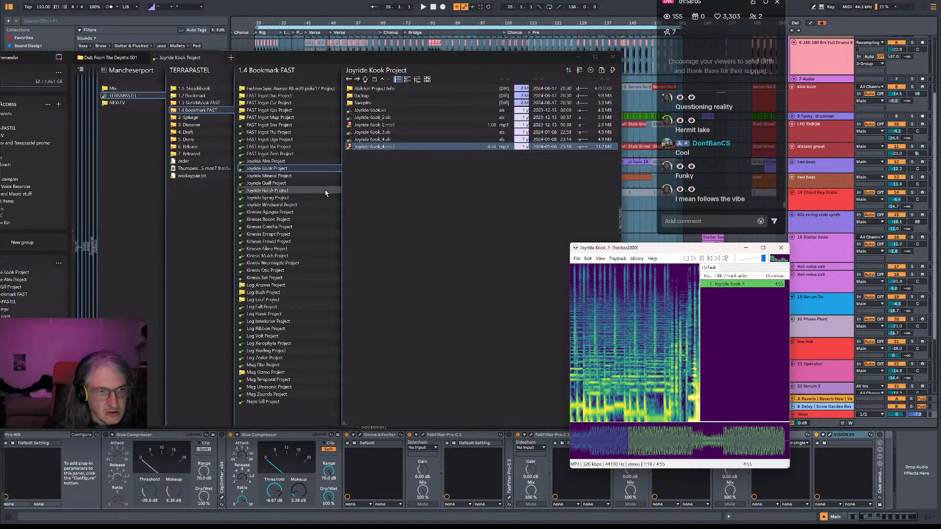
Play Joyride Mineral_2.mp3 and Joyride Quill_5.mp3 from their project folders, skipping ahead to about 1:18 in Quill.
click(268, 175)
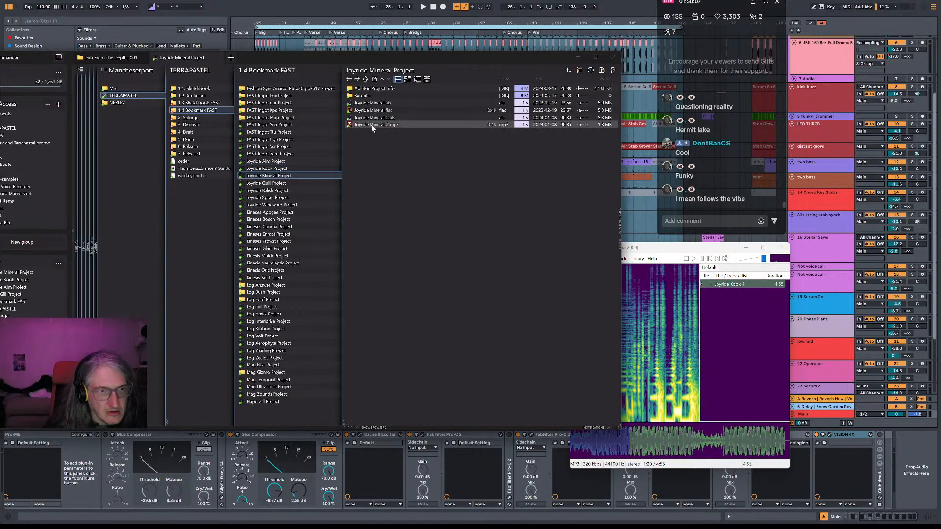
double_click(372, 125)
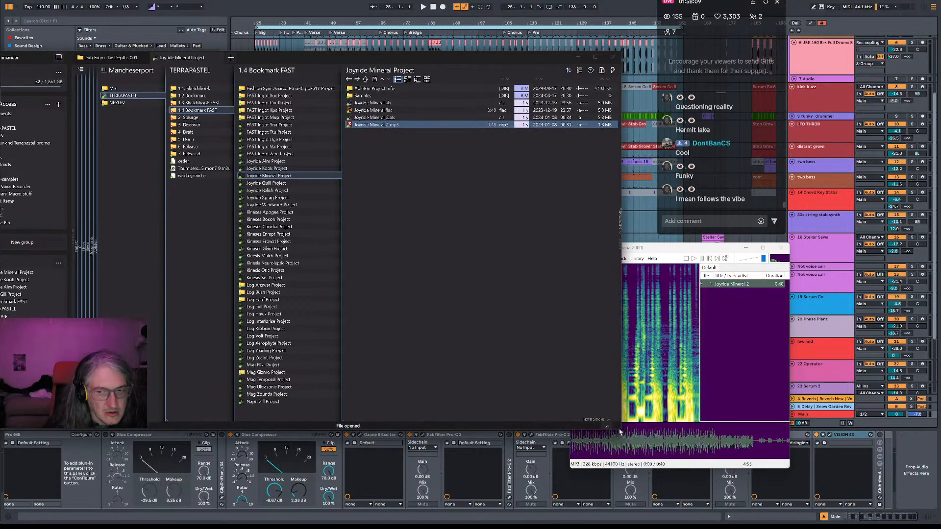
click(266, 183)
double_click(373, 146)
click(645, 435)
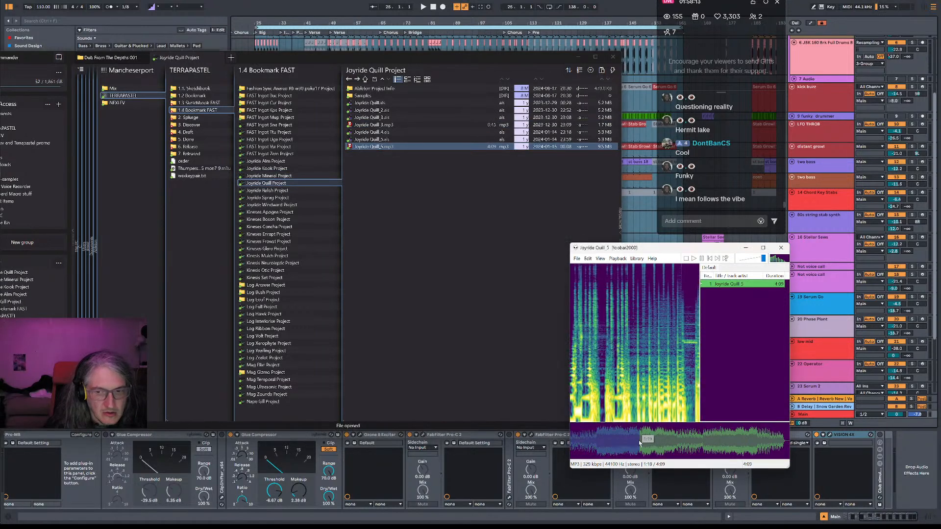
Play Joyride Relish_5.mp3 and Joyride Sprag_2.mp3 from their project folders, skipping ahead within each track.
click(266, 190)
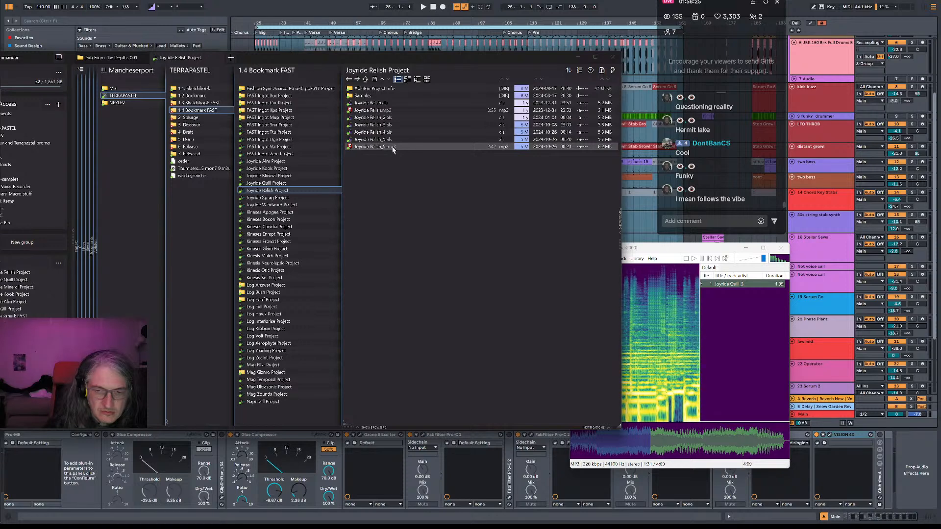
double_click(393, 147)
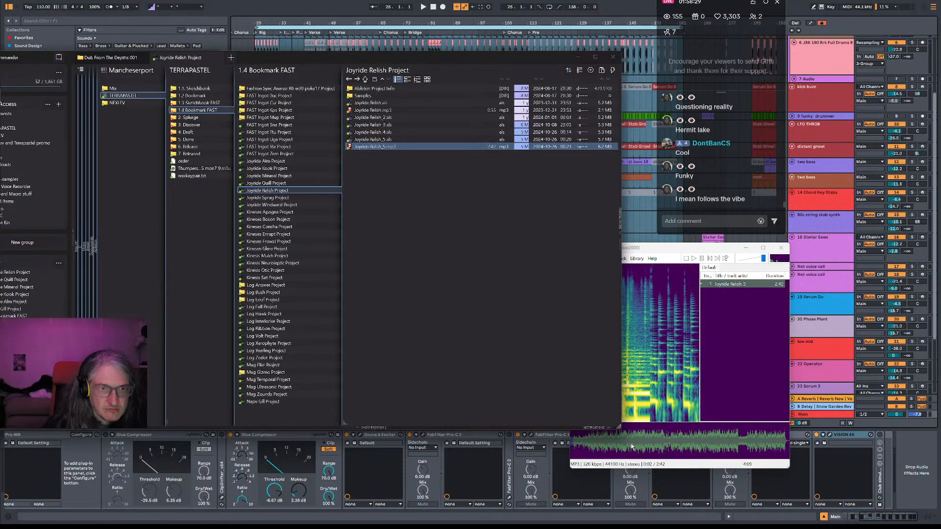
click(602, 447)
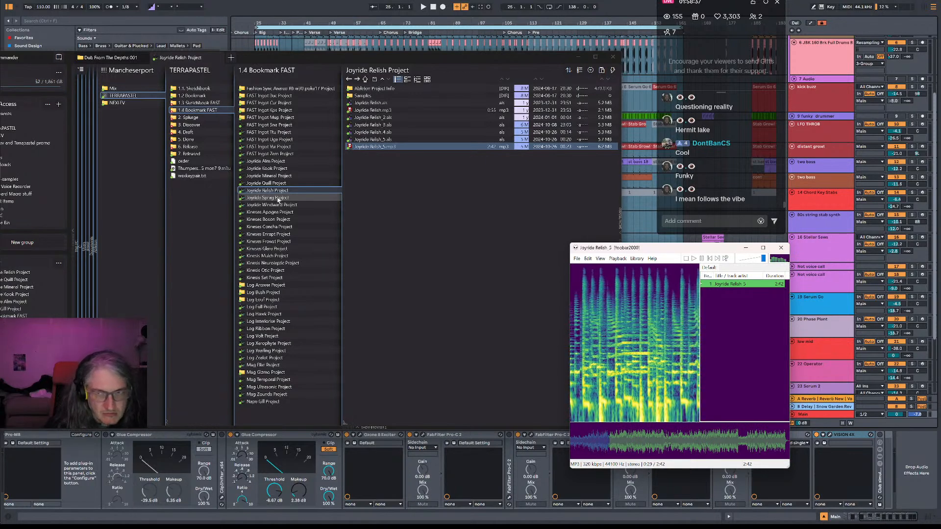
click(278, 199)
double_click(375, 117)
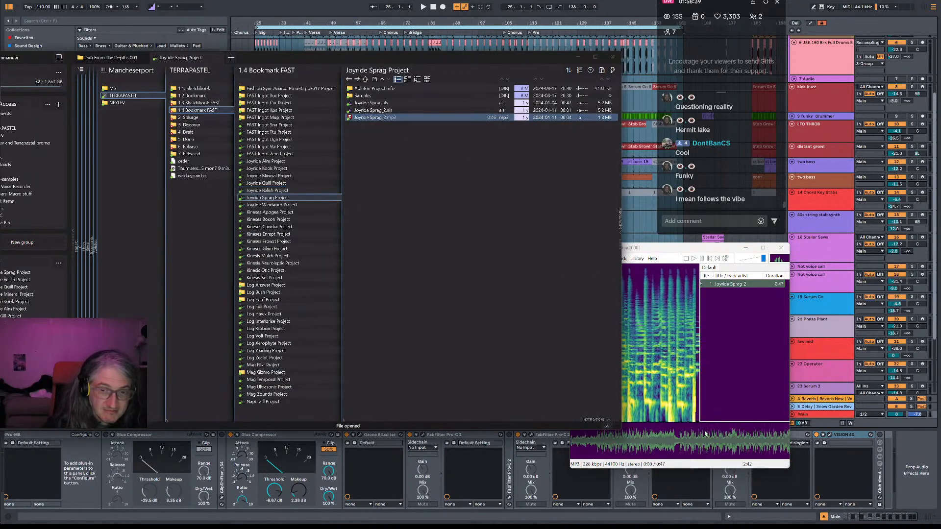
click(624, 450)
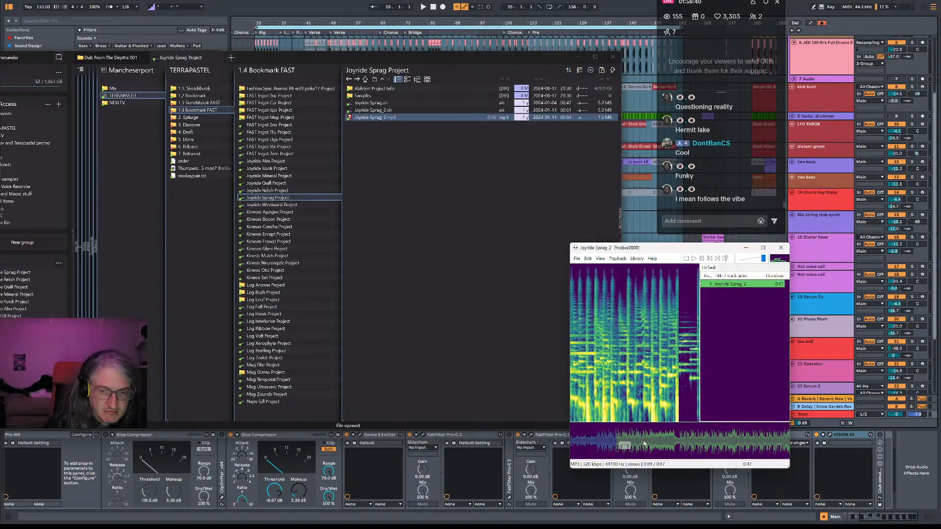
click(679, 444)
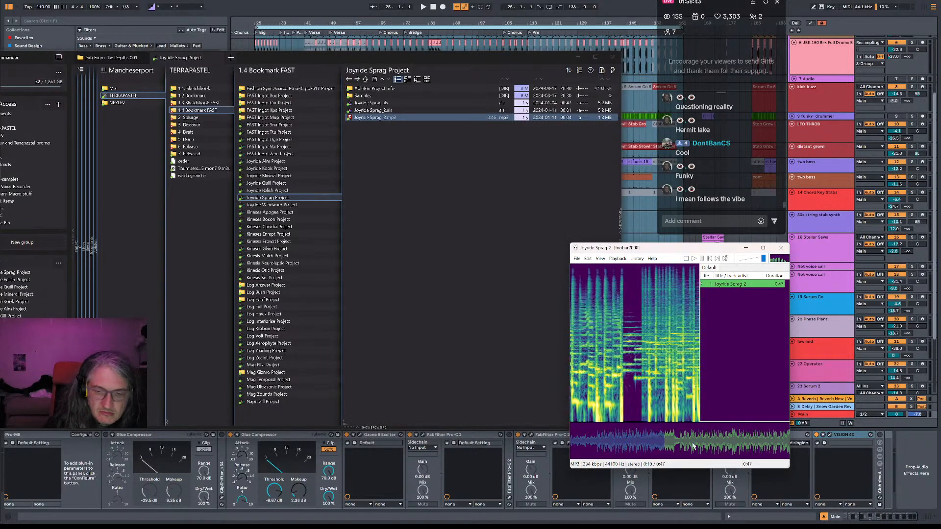
Play the Joyride Windward export and Kineses Apogee_4.mp3 from their project folders, skipping ahead in the Apogee track.
click(313, 205)
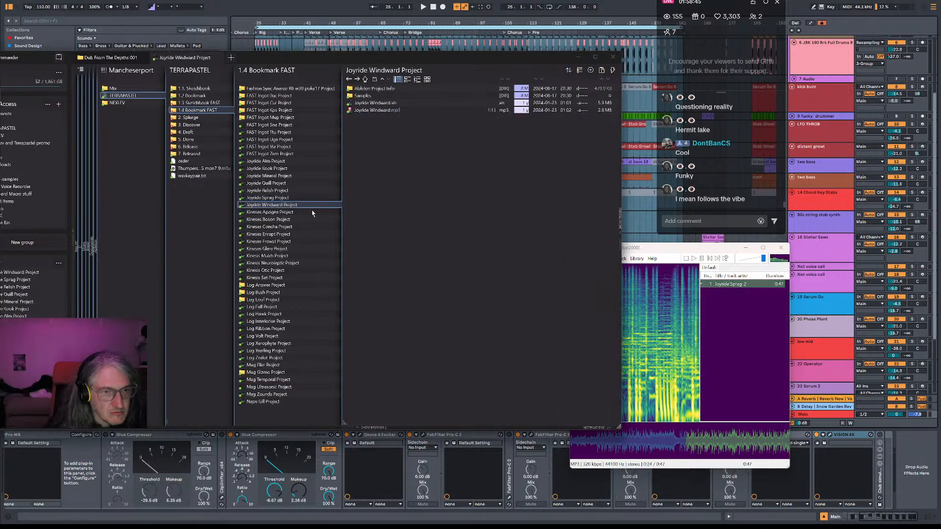
double_click(398, 111)
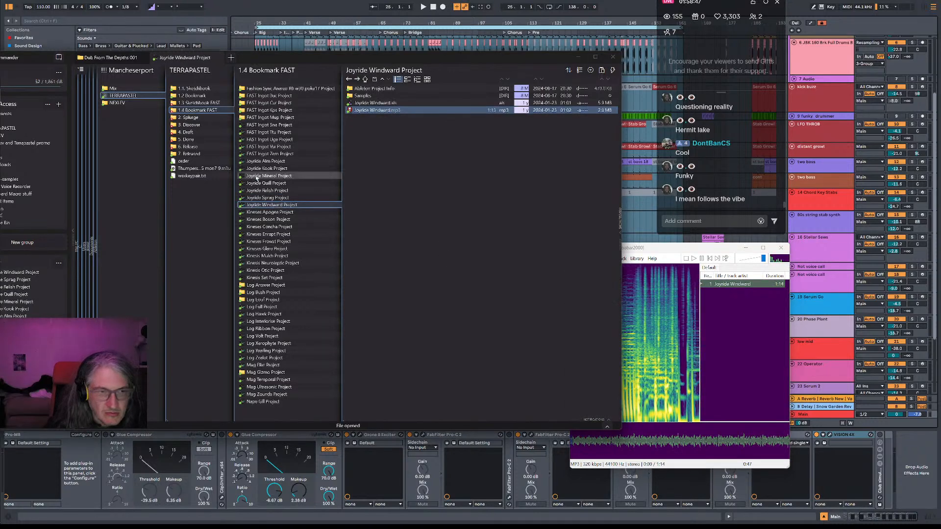
click(274, 214)
double_click(378, 132)
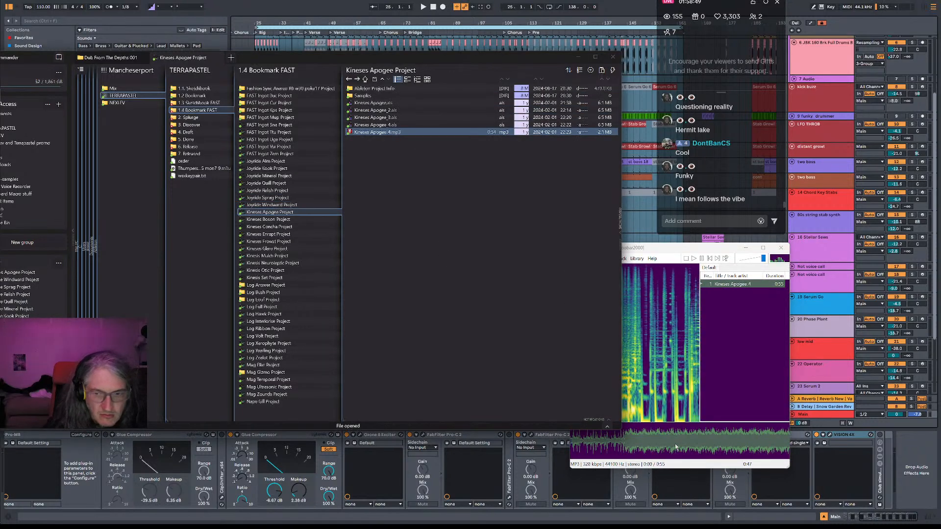
click(627, 440)
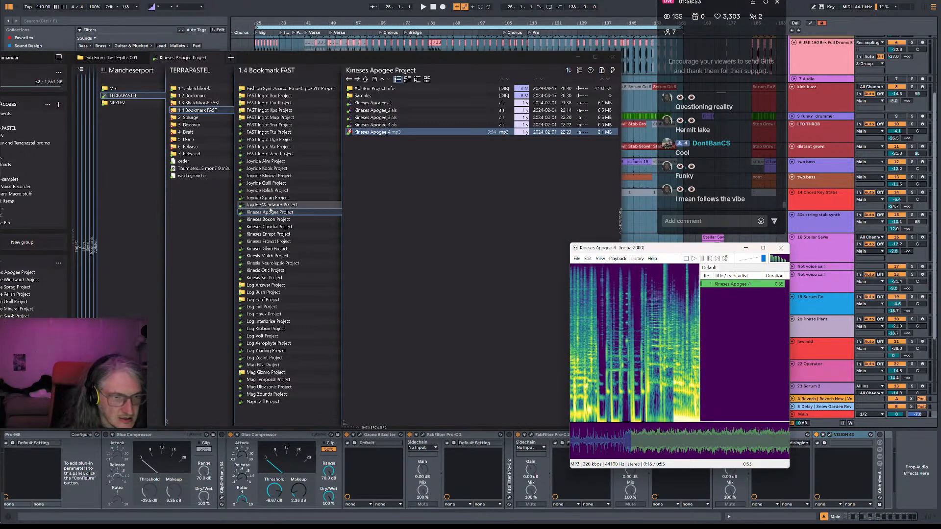
Open the 1.3 Sketchbook FAST folder and play Mag Qualify_3.mp3 from Mag Qualify Project.
click(206, 112)
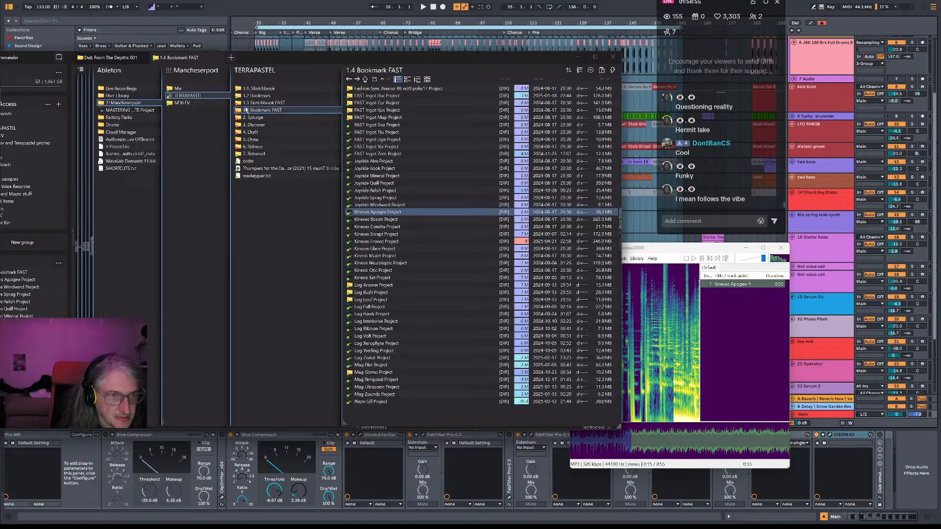
click(281, 105)
scroll(402, 275, down, 10)
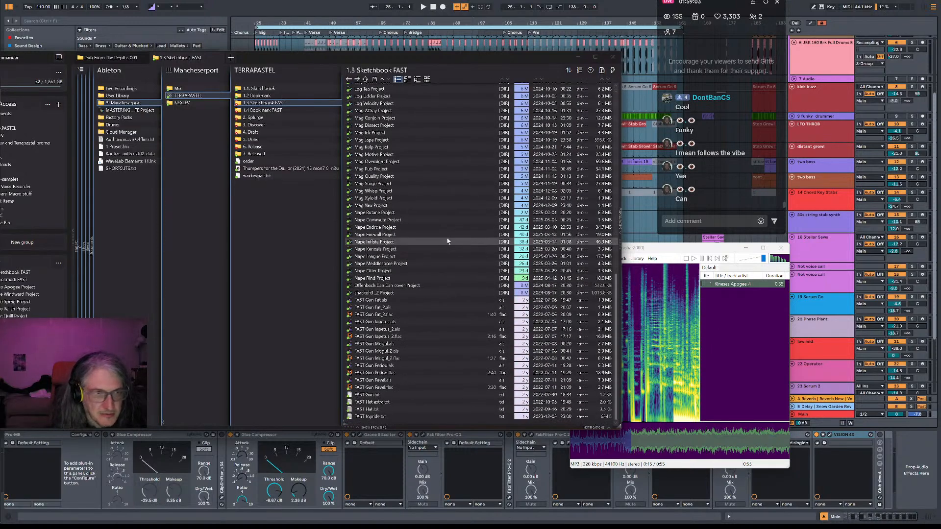
click(409, 175)
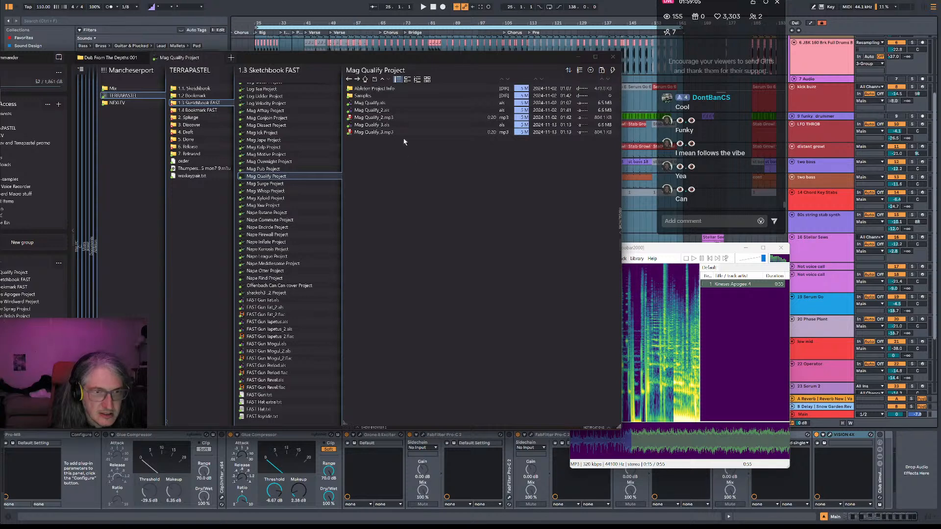
double_click(374, 132)
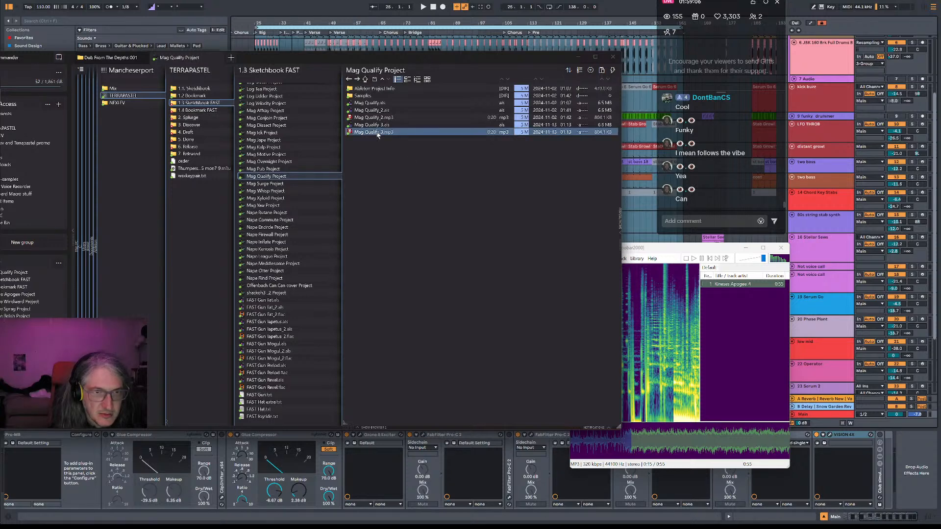
click(700, 263)
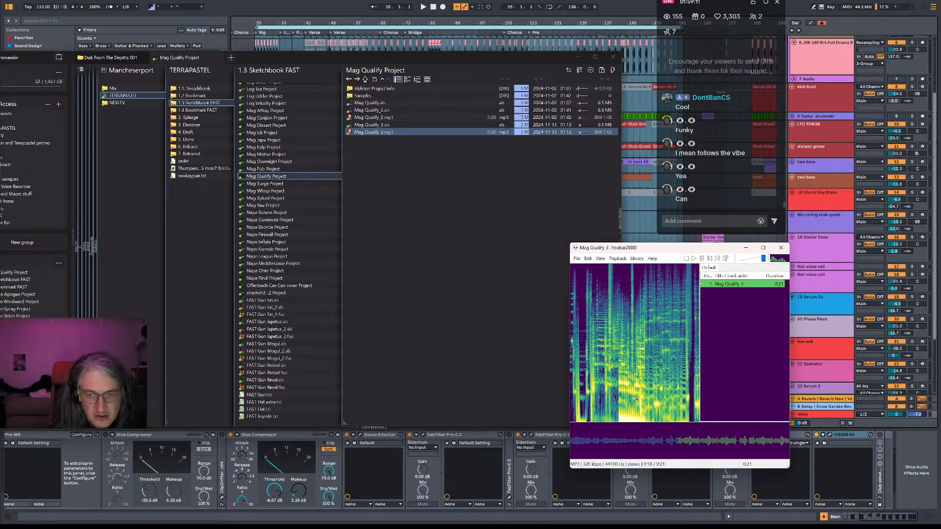
Play Mag Surge_4.mp3 and Mag Whisp.mp3 from their project folders in 1.3 Sketchbook FAST.
click(267, 183)
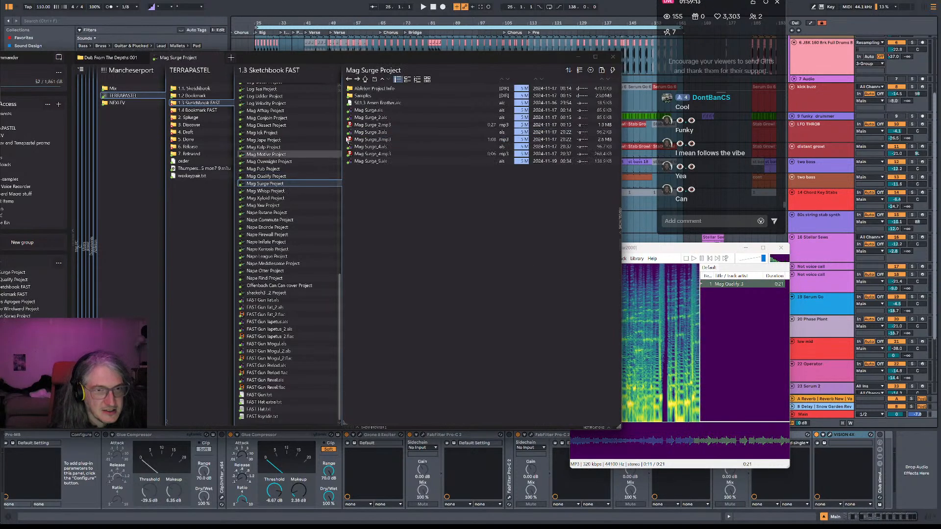
click(390, 155)
double_click(391, 155)
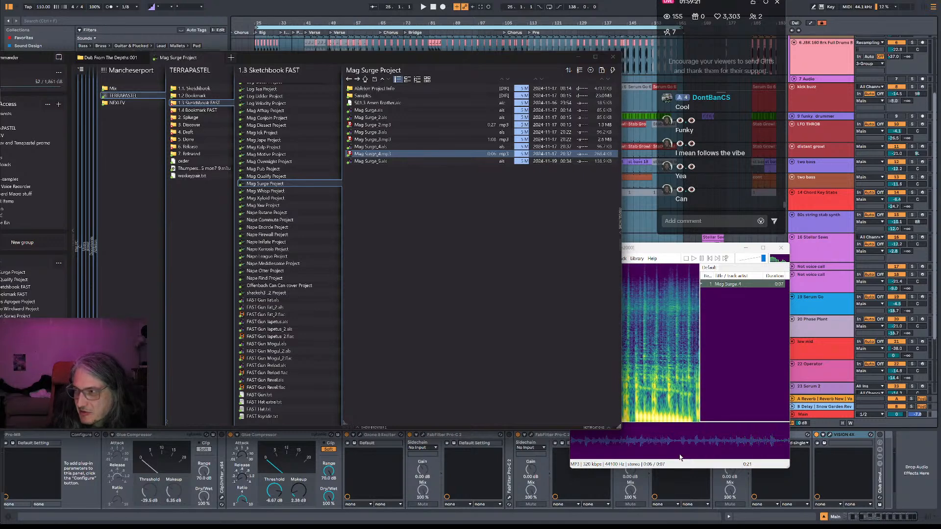
click(291, 193)
double_click(381, 118)
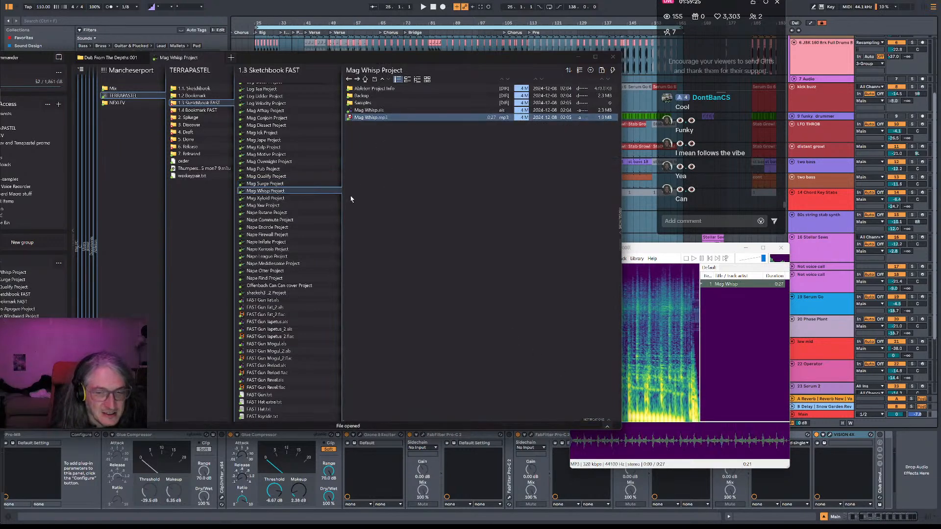
Play the Mag Xyloid and Mag Yaw exports from their project folders in 1.3 Sketchbook FAST.
click(287, 198)
double_click(371, 110)
click(282, 206)
double_click(371, 110)
Play Nape Butane.mp3 from Nape Butane Project and stop its playback.
click(272, 213)
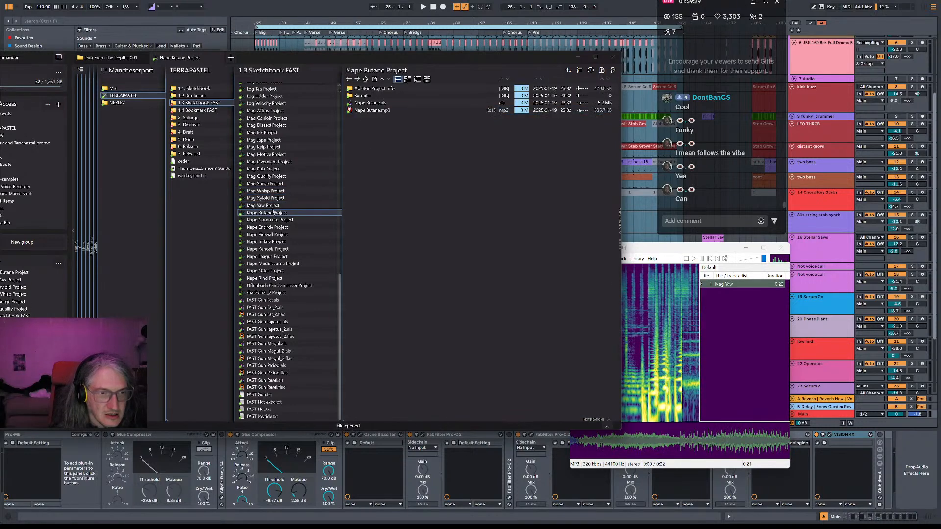
double_click(375, 110)
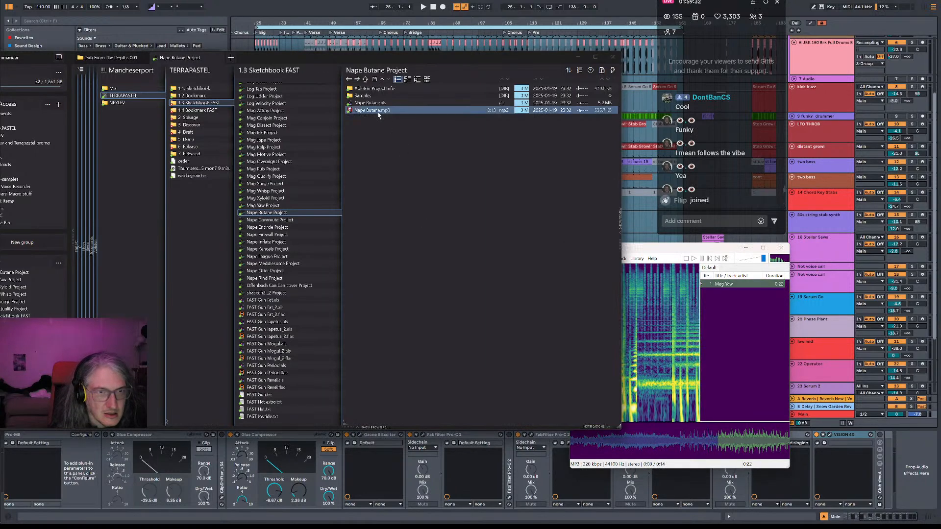
click(687, 259)
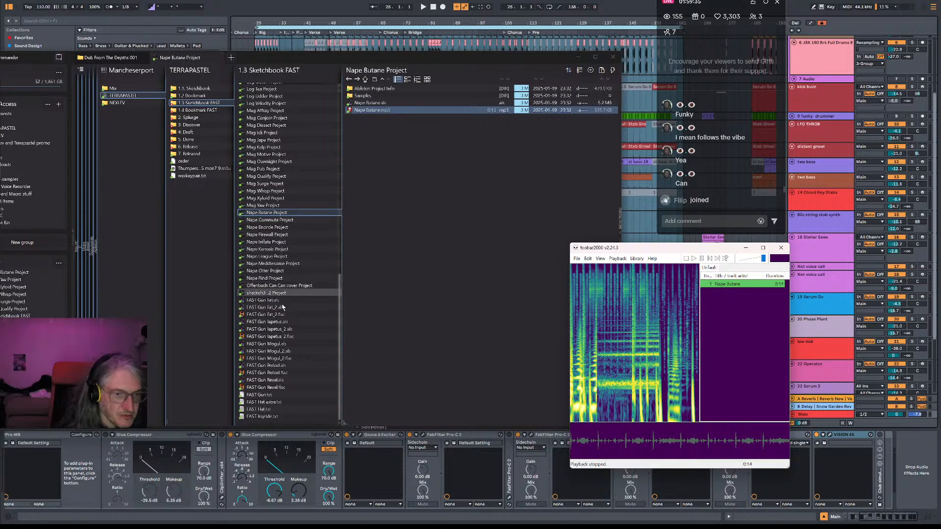
Return to Ableton Live and view the whole track arrangement.
click(546, 177)
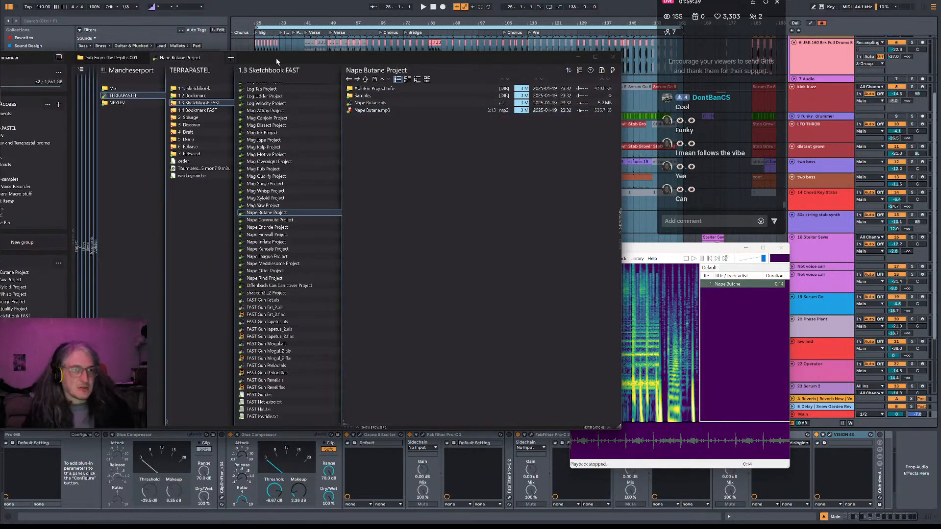
click(294, 8)
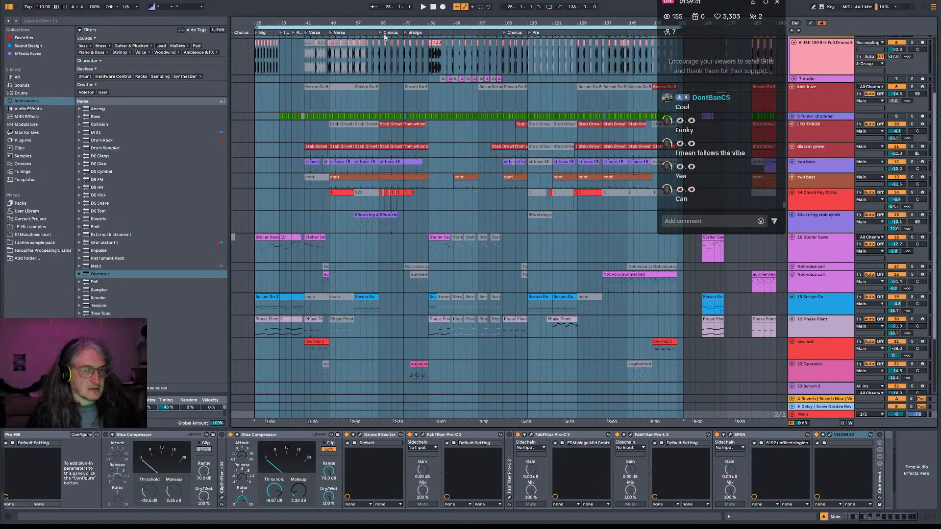
scroll(401, 294, down, 3)
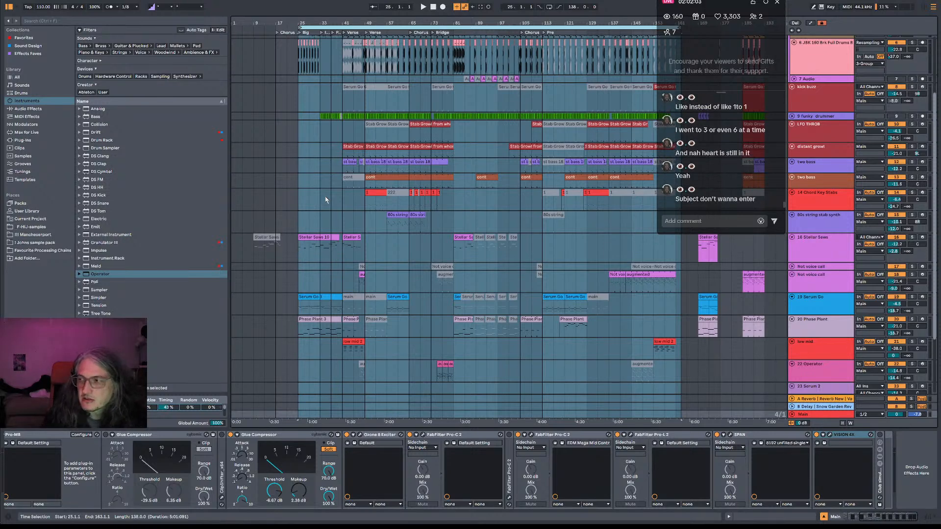
click(488, 177)
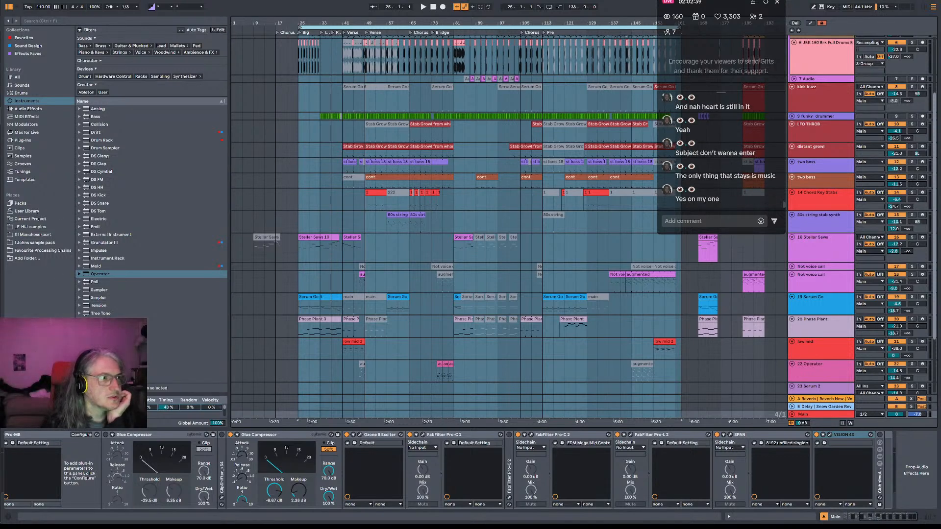
Switch to Trello, close the open Kinesis Frowst card, and move it from the Draft list to the end of the Done list.
key(alt+Tab)
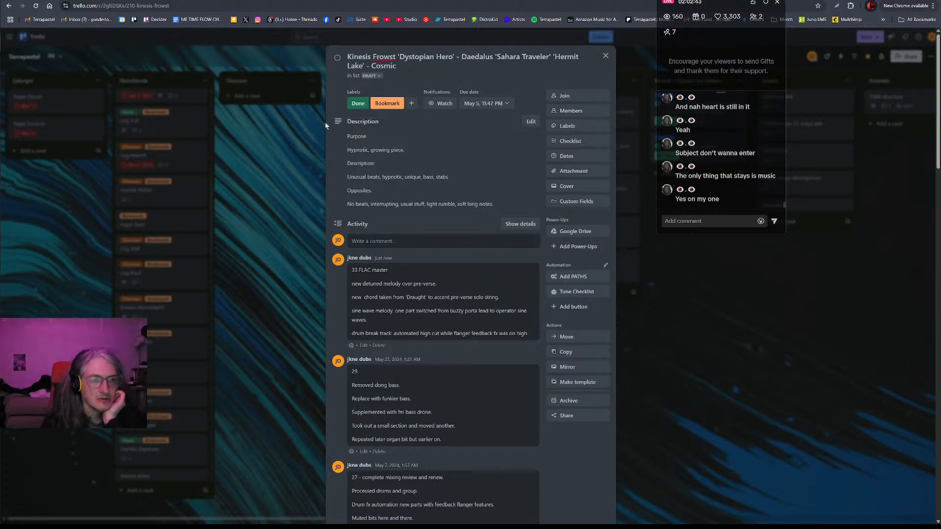
key(Escape)
drag(373, 109, 496, 338)
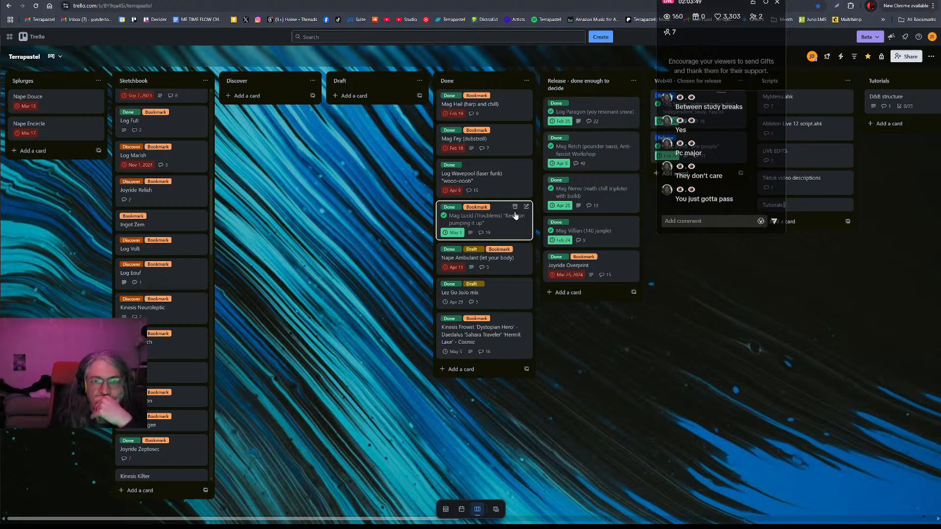
View the Log Wavepool card in the Done list and show the original text of the latest live comment.
click(510, 182)
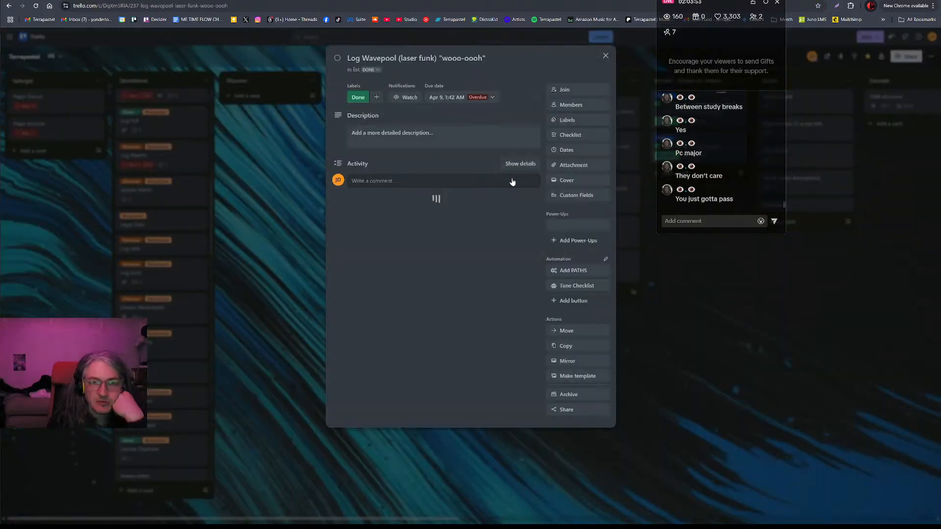
click(718, 391)
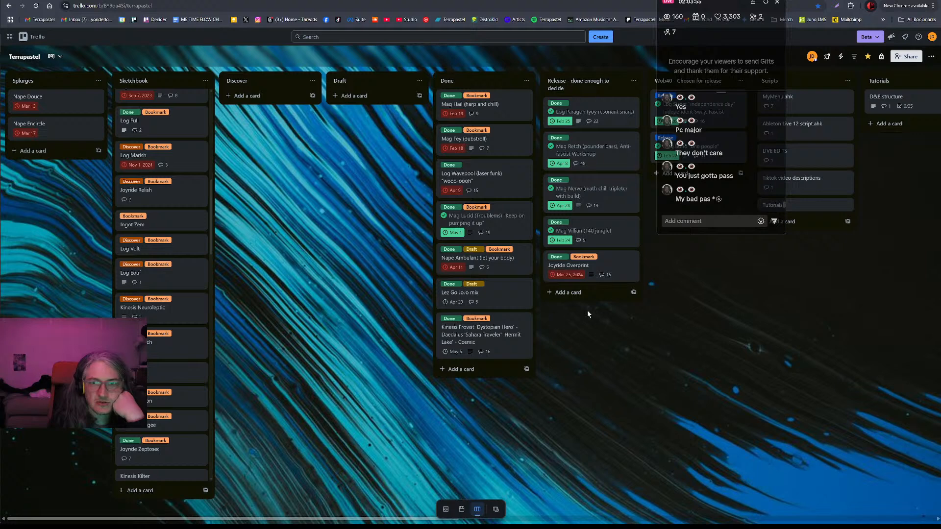
right_click(735, 200)
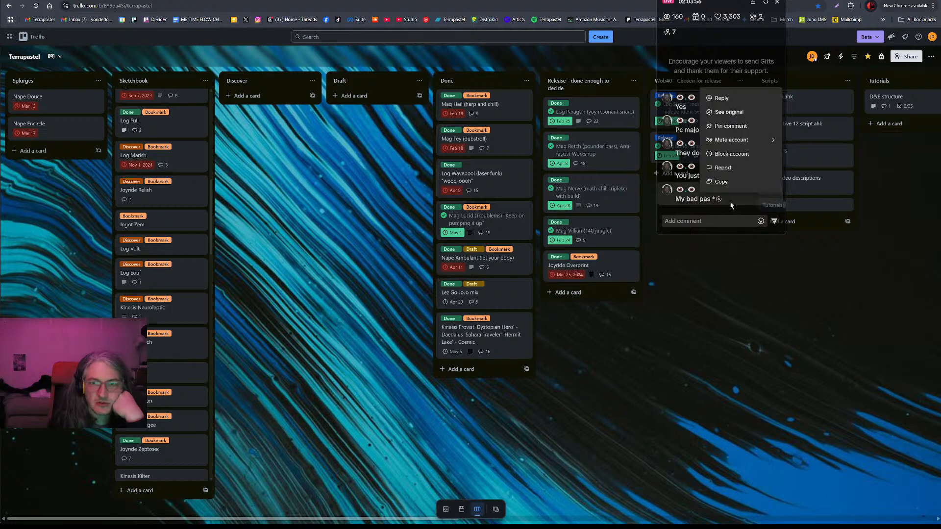
click(735, 116)
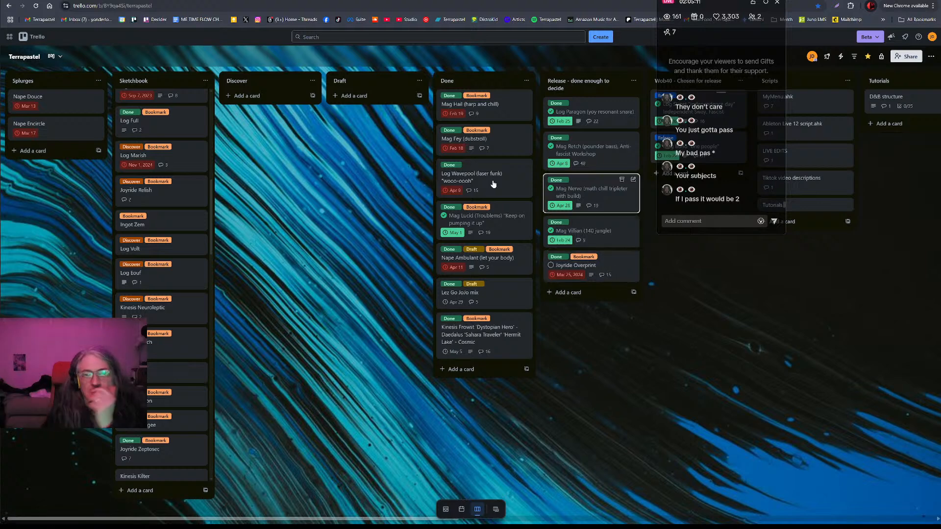
Set the Joyride Overprint card's due date to May 5, 2025, and return to Ableton Live.
click(582, 276)
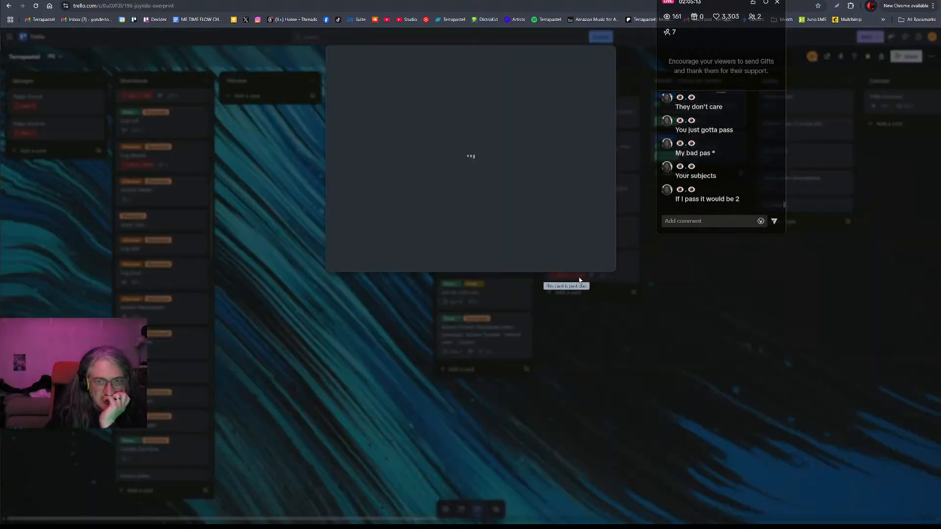
click(435, 122)
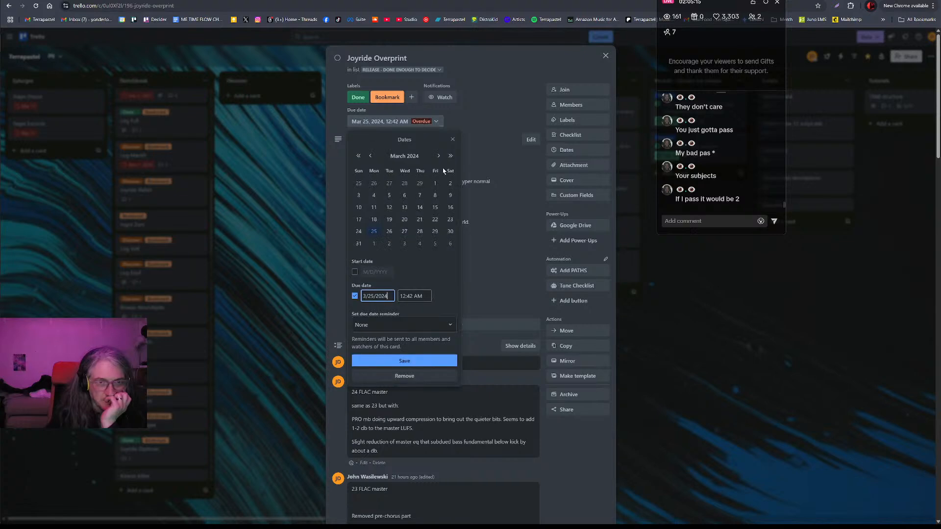
click(449, 157)
click(439, 157)
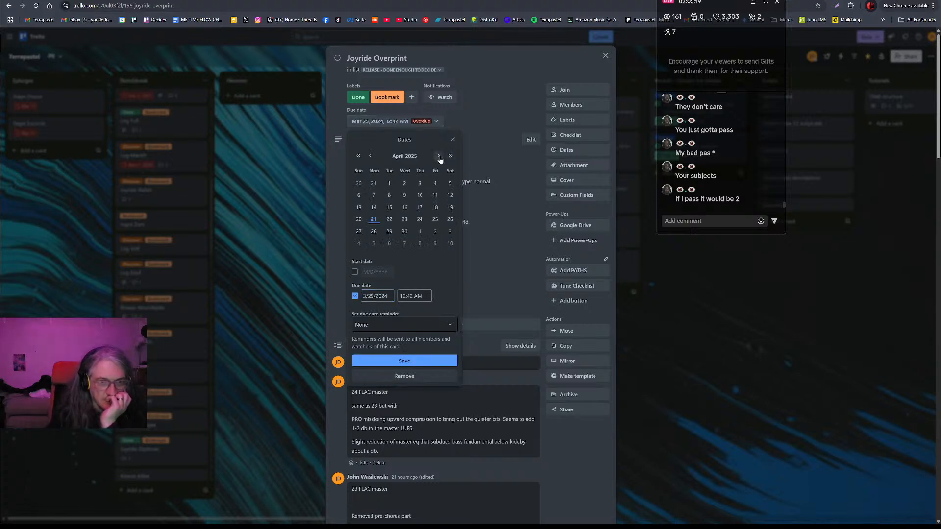
click(375, 245)
click(397, 361)
click(606, 56)
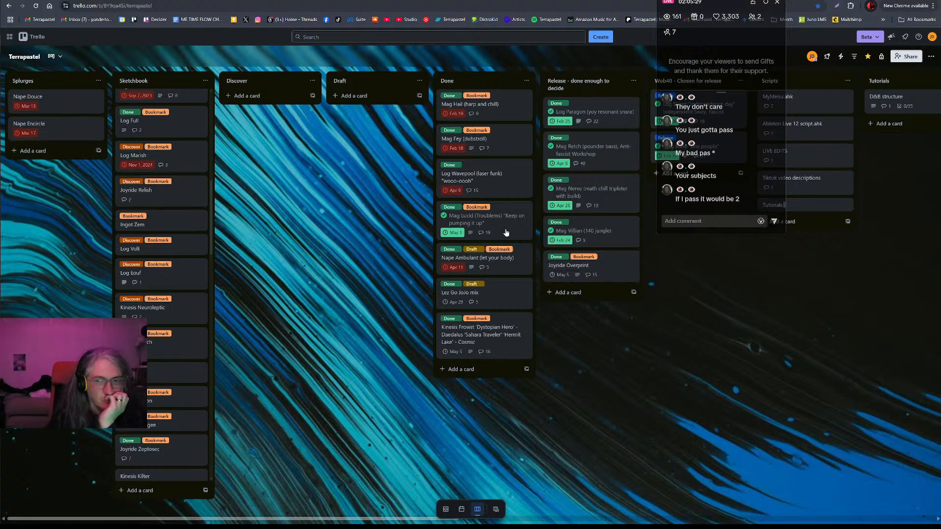
key(alt+Tab)
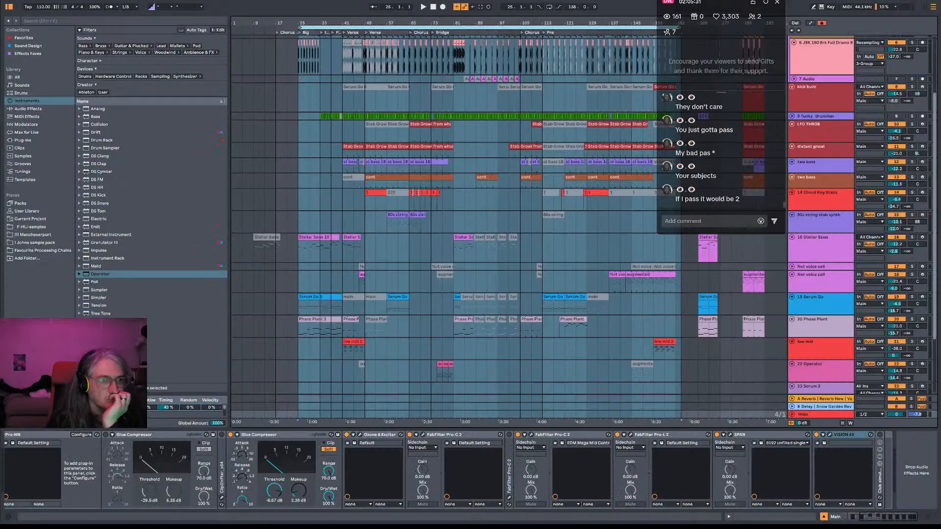
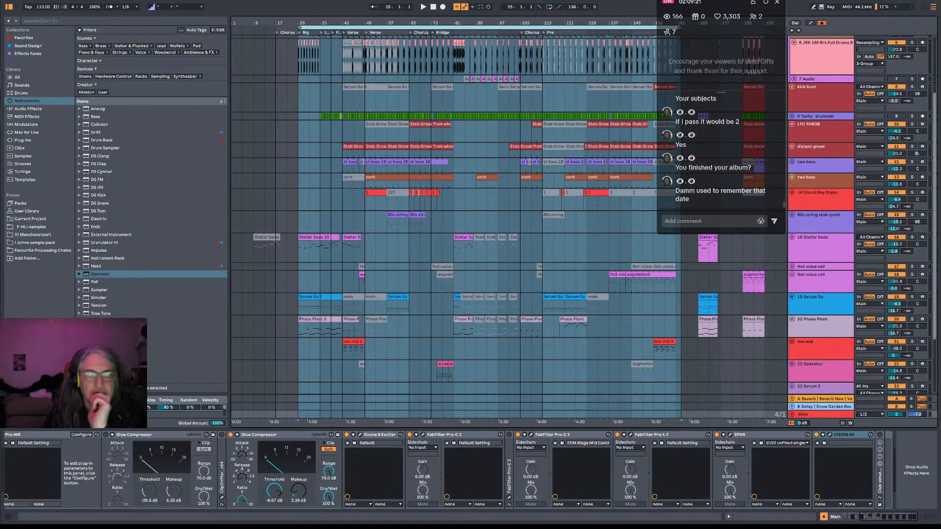
Return to the Trello board, move the live comments overlay off the Wob40 list, and place the YouTube chat window directly beneath it.
key(alt+Tab)
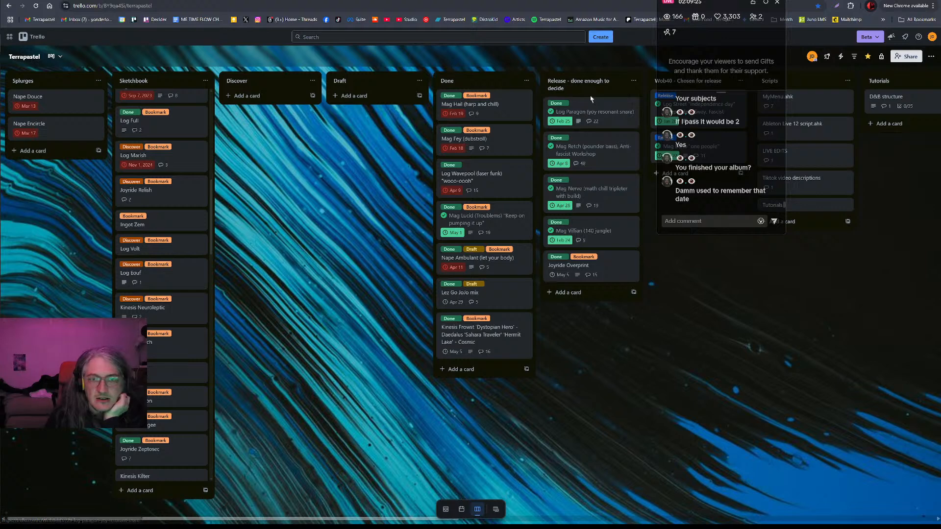
drag(707, 5, 779, 5)
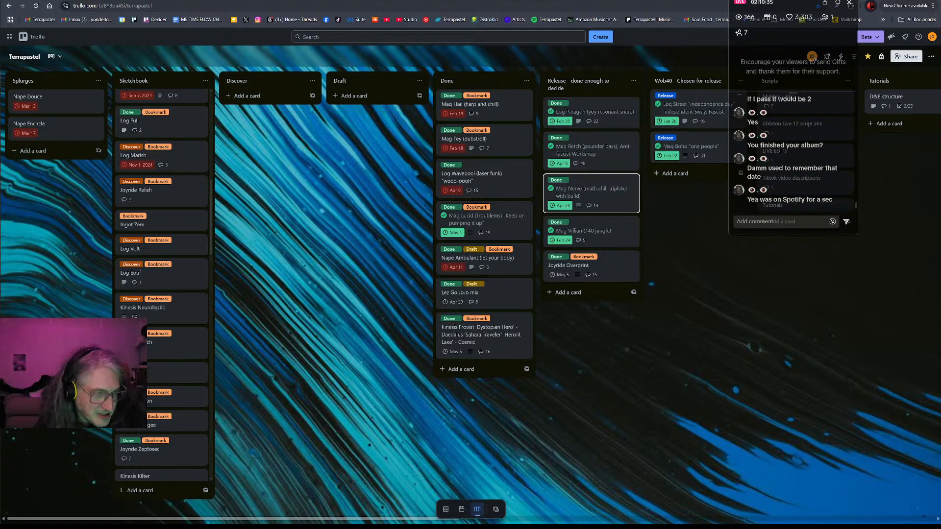
drag(940, 19, 805, 239)
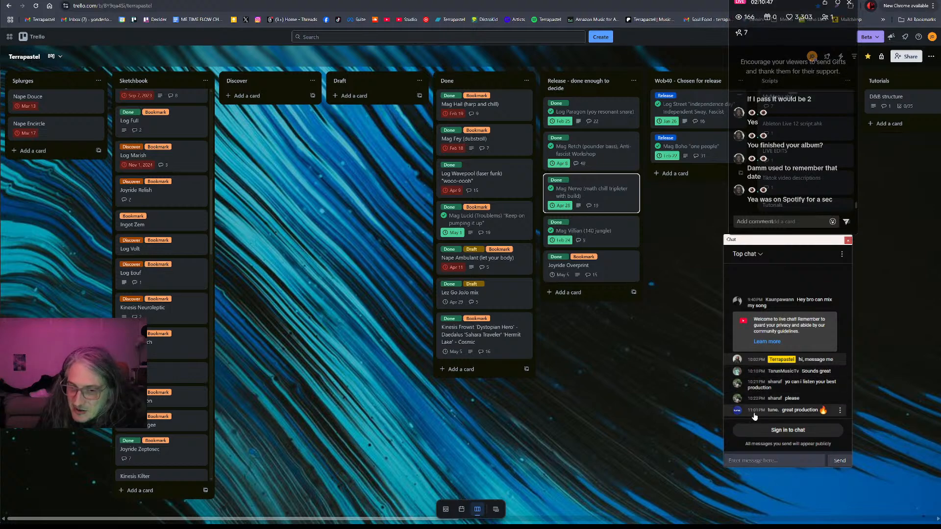
drag(828, 243, 782, 242)
right_click(826, 250)
click(811, 248)
click(840, 257)
click(840, 258)
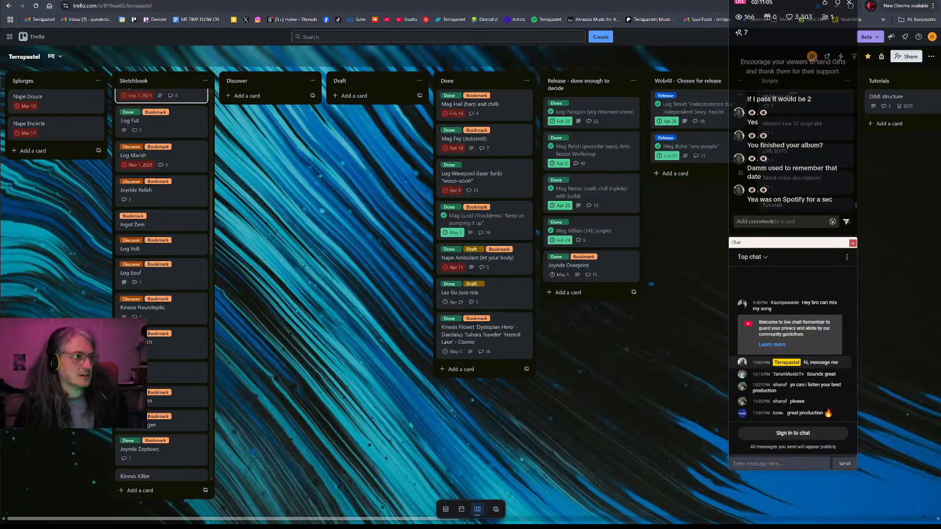
Search Google for "obs youtube chat transparent" in a new Chrome tab.
key(alt+Tab)
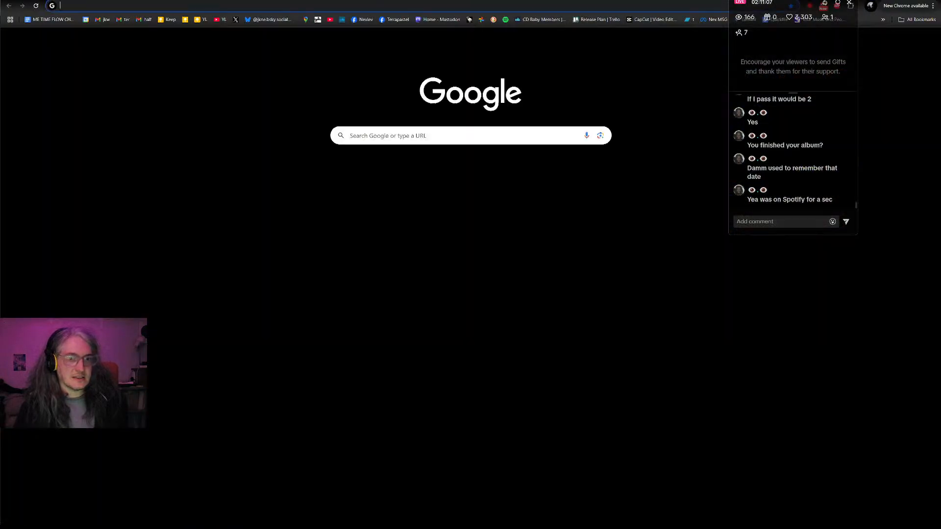
key(ctrl+t)
text(ob)
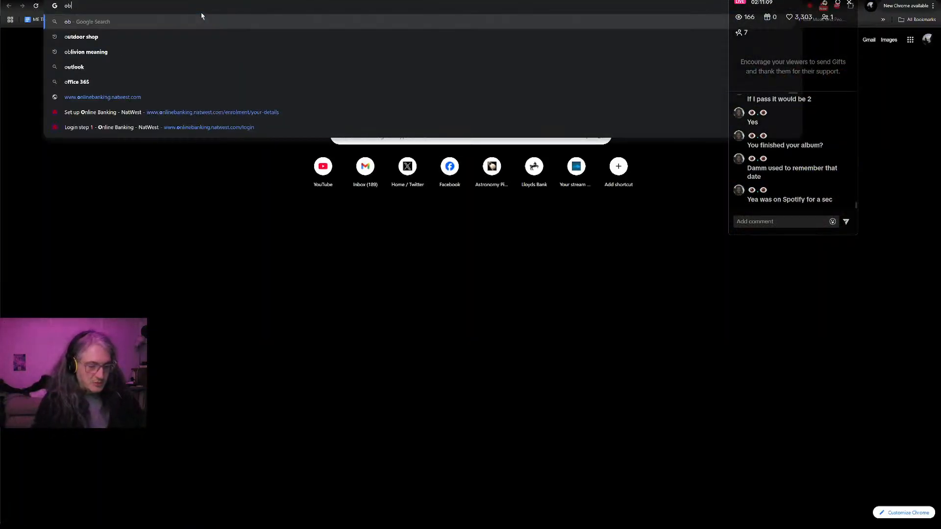
text(s tikto)
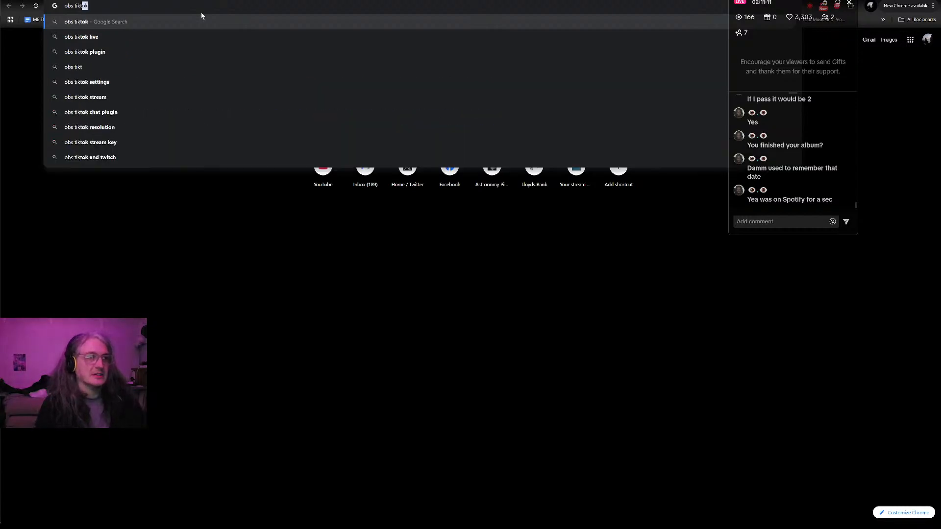
key(BackSpace)
key(BackSpace)
key(BackSpace)
key(BackSpace)
key(BackSpace)
text(yo8ut)
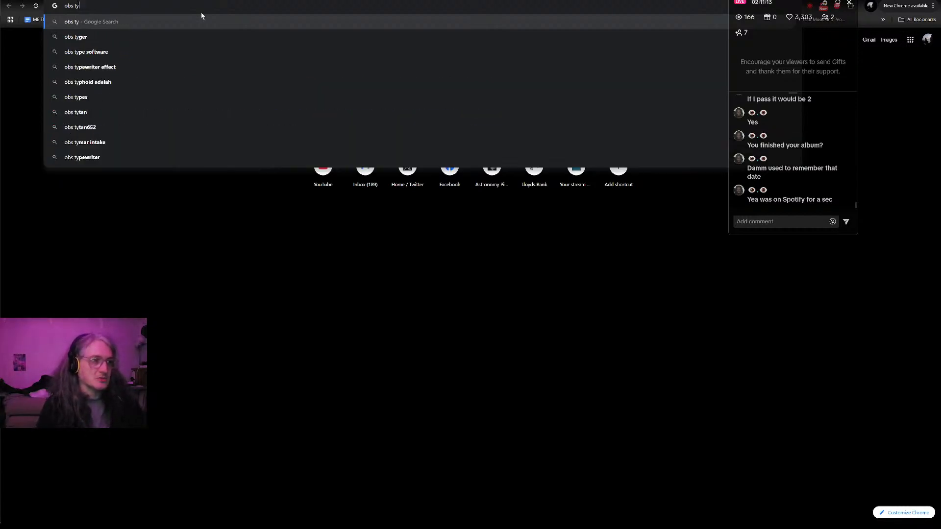
key(BackSpace)
key(BackSpace)
key(BackSpace)
text(utube)
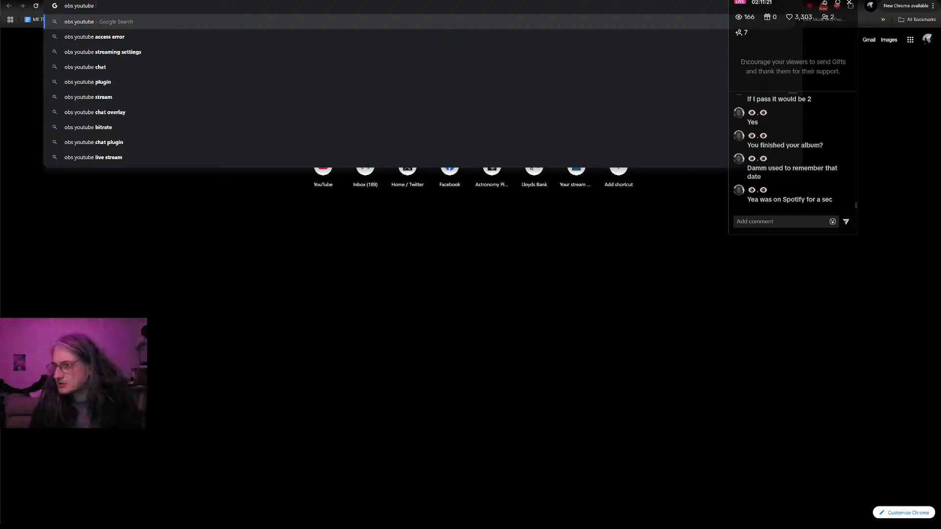
key(alt+Tab)
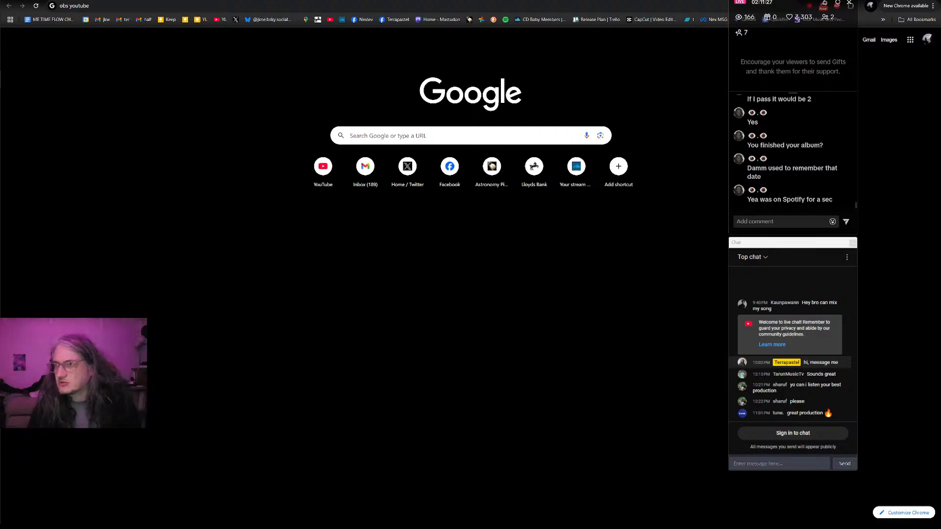
click(85, 6)
text(chat)
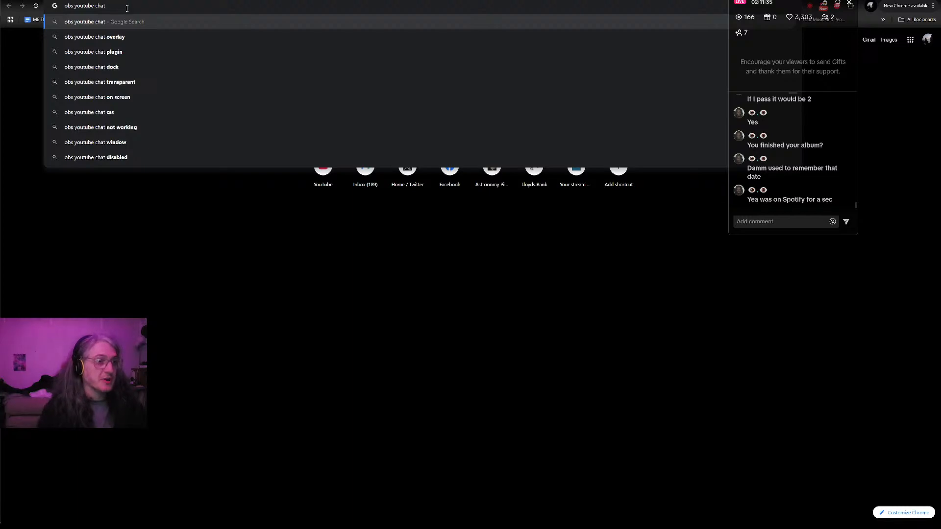
click(104, 79)
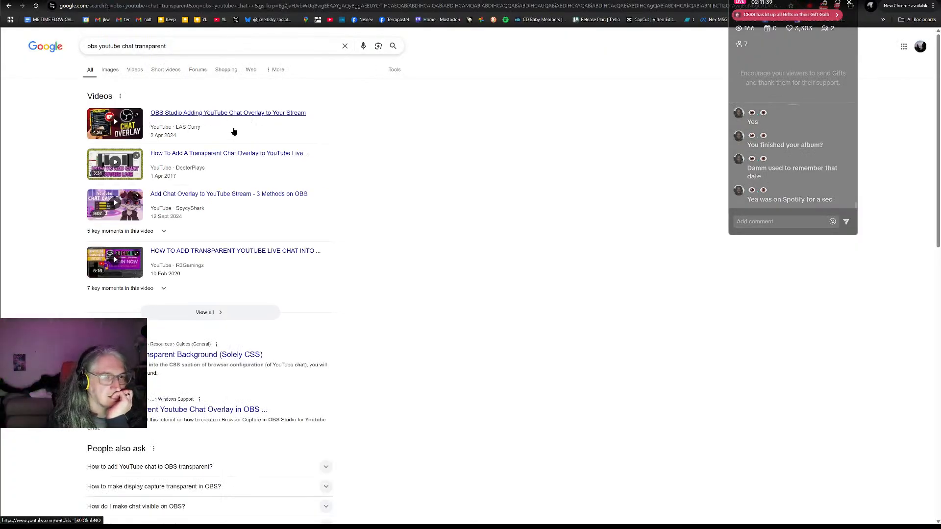
Open the OBS resource "Youtube Chat Transparent Background (Solely CSS)" from the results and read its CSS instructions.
scroll(259, 166, down, 2)
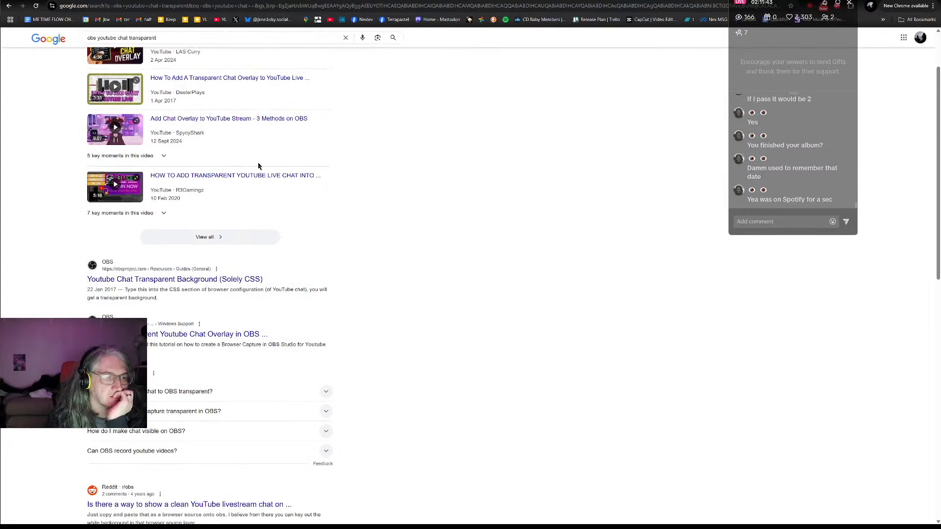
scroll(259, 166, down, 3)
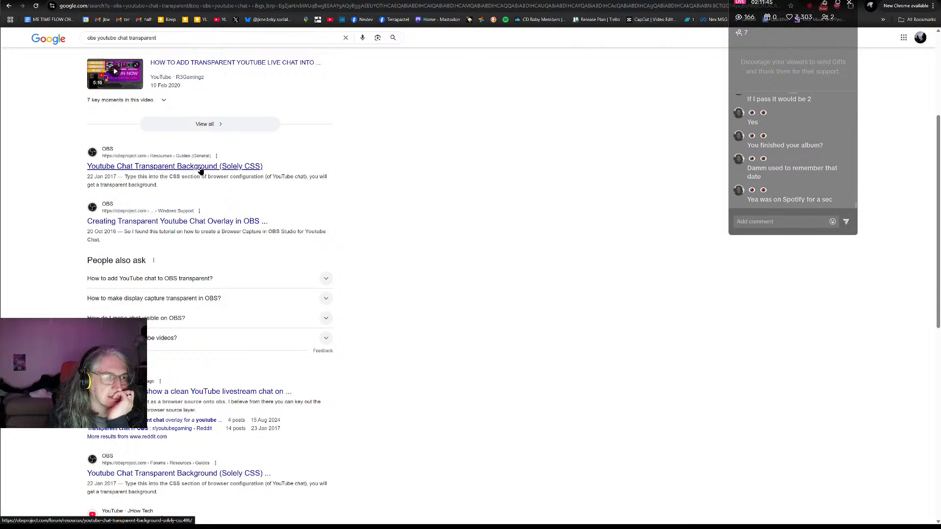
click(201, 168)
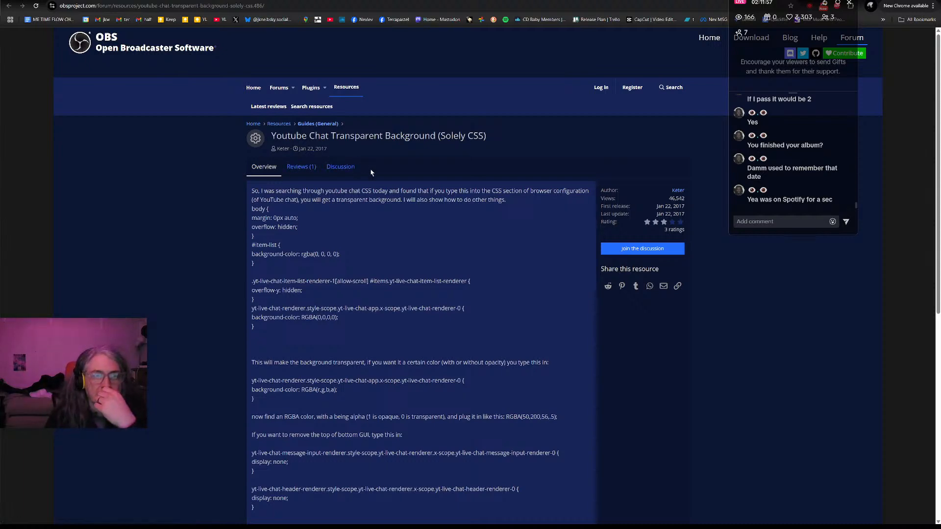
scroll(373, 177, down, 1)
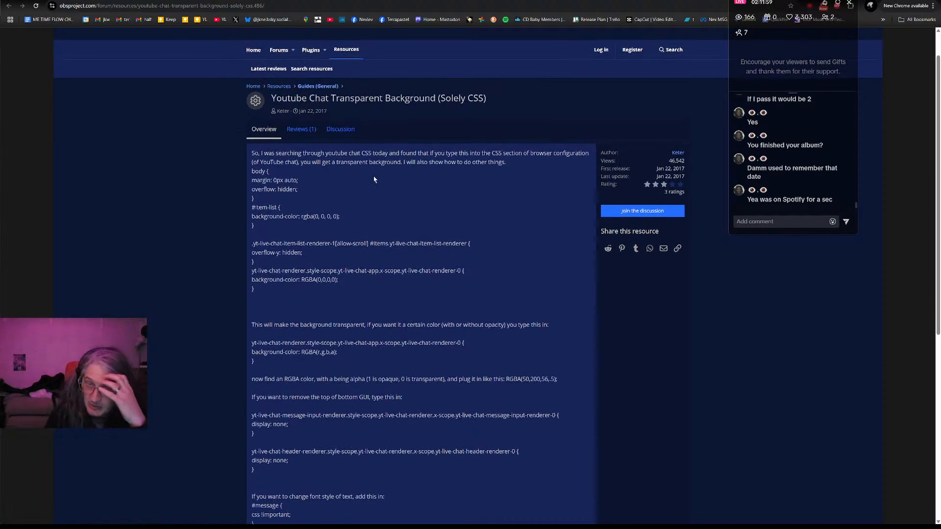
Examine the rest of the OBS chat CSS instructions on fonts, author images and badges, and recheck the search results.
scroll(383, 167, down, 5)
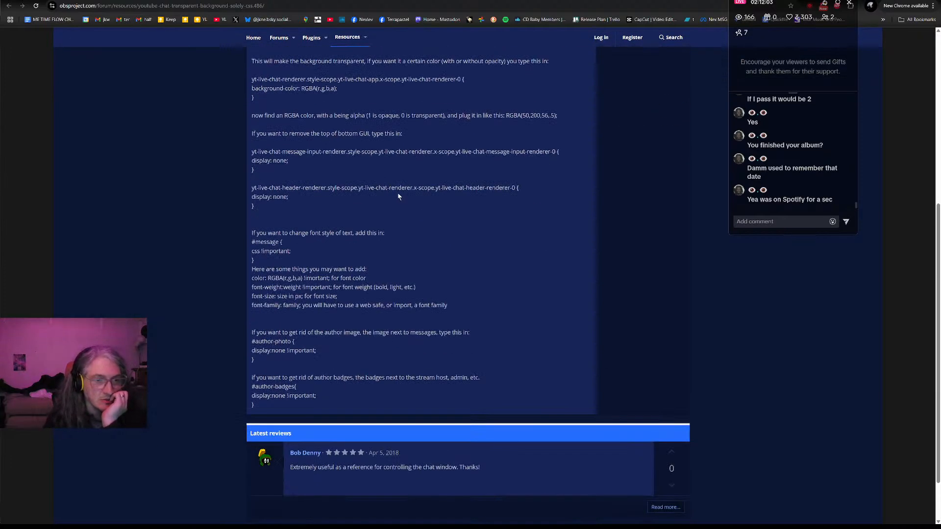
scroll(357, 294, down, 2)
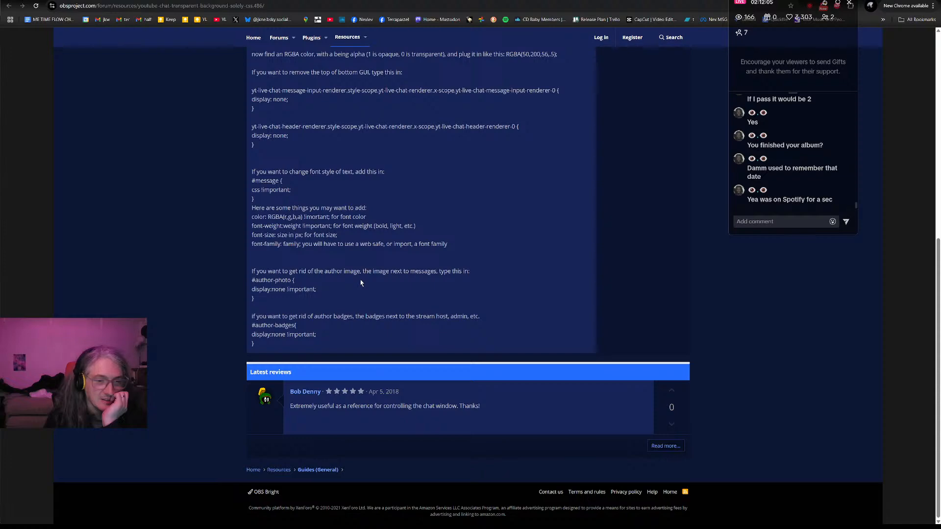
scroll(372, 252, up, 7)
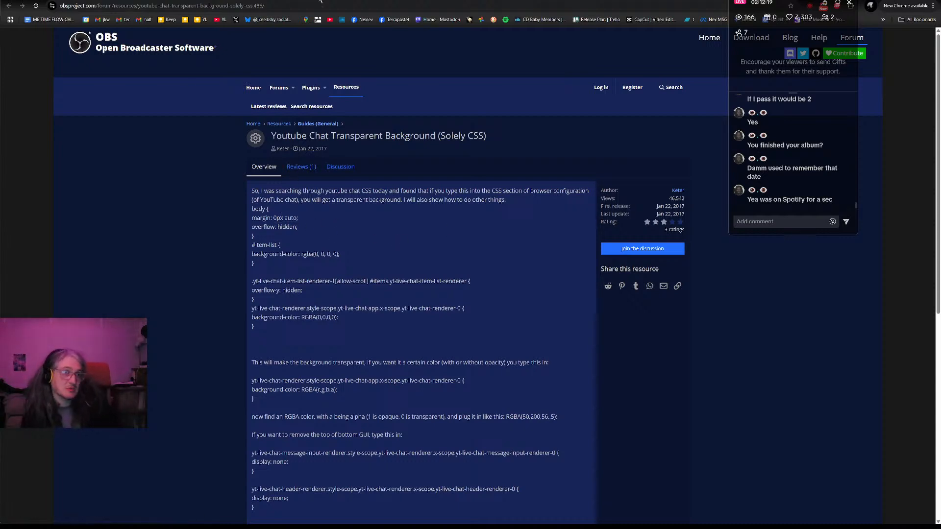
click(335, 0)
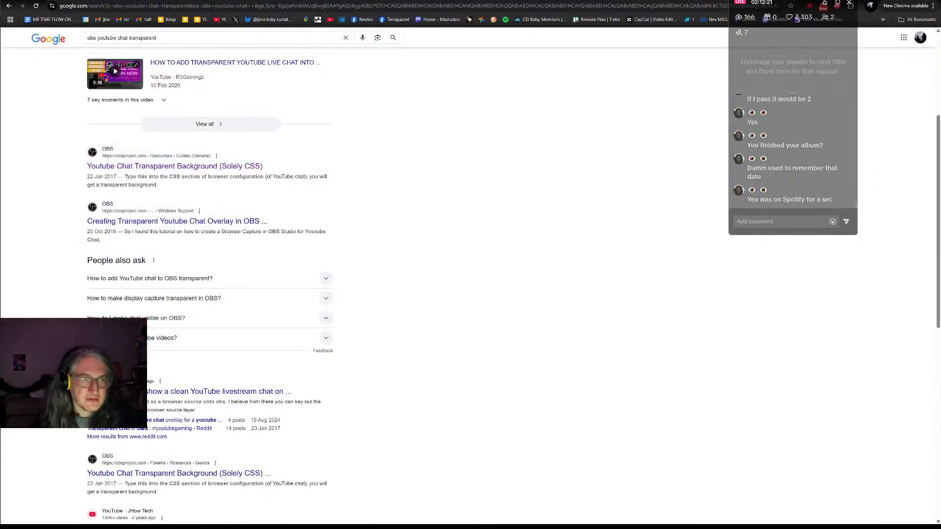
click(372, 0)
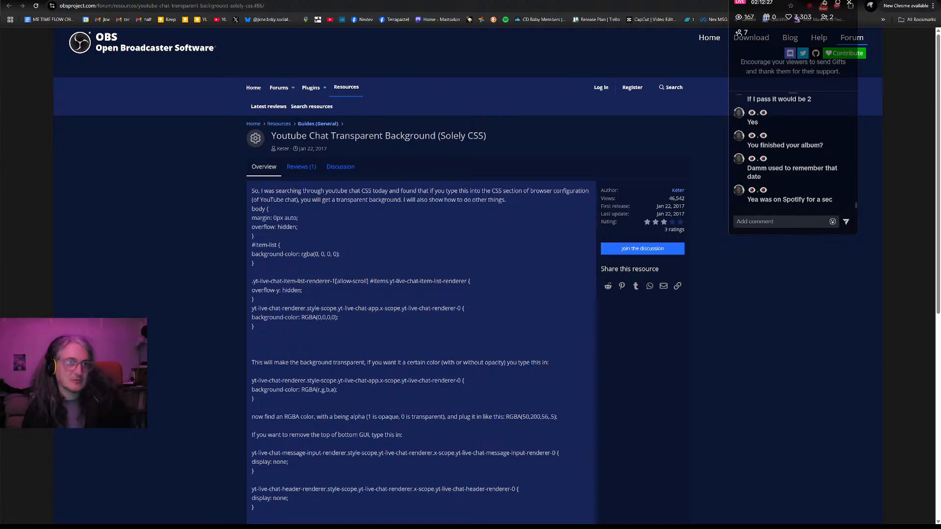
Search Google for "obs youtube chat always on top" in a new browser tab and look through the results.
key(ctrl+t)
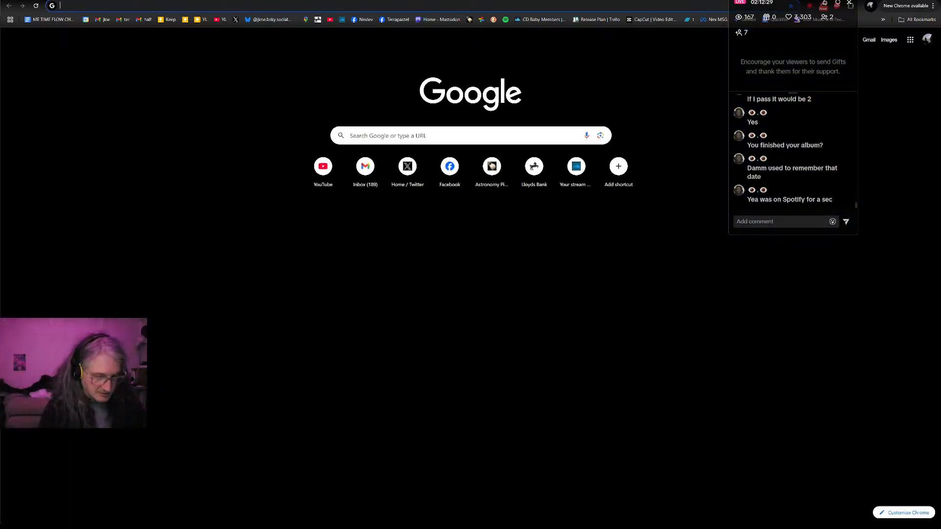
text(obs)
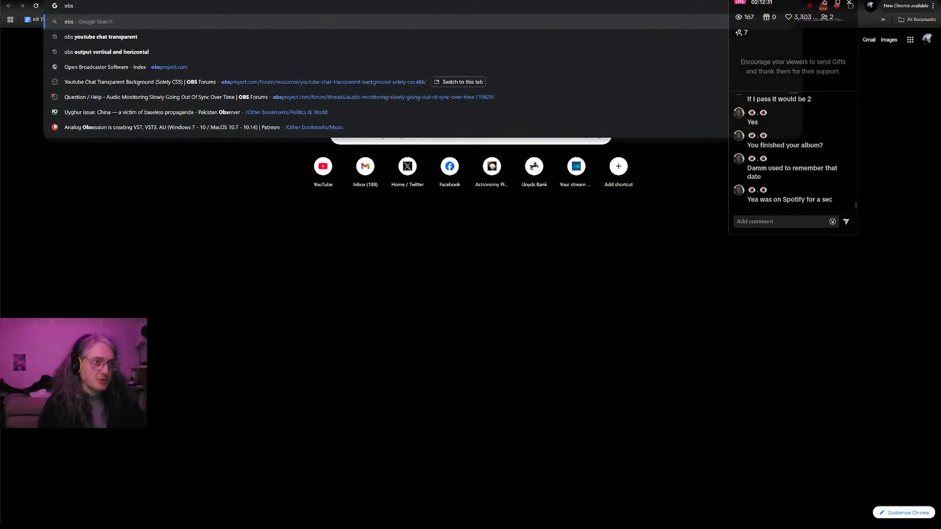
text( youtube chjat)
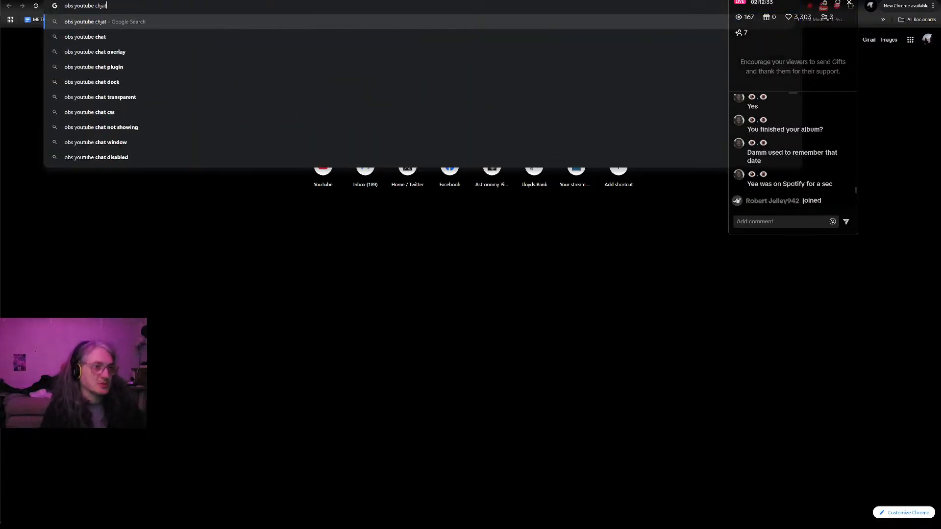
key(BackSpace)
key(BackSpace)
key(BackSpace)
text(at alwasy)
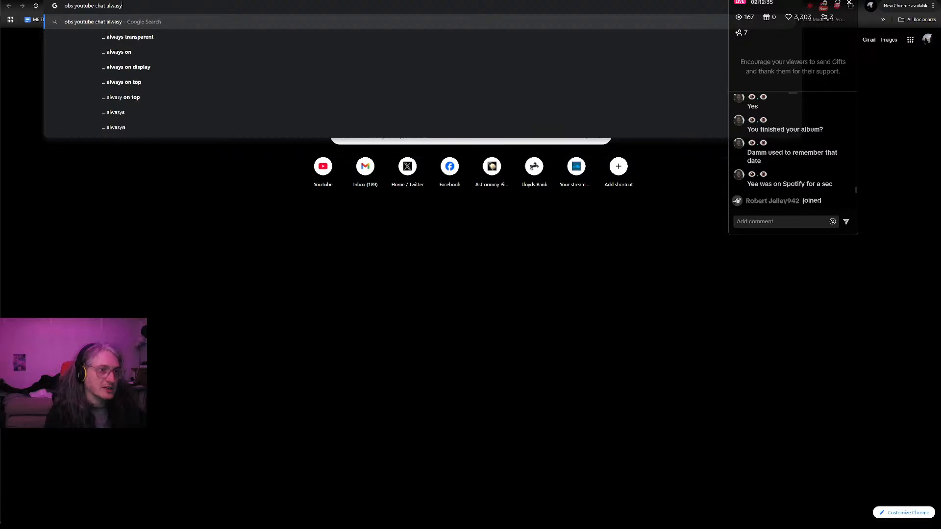
click(187, 80)
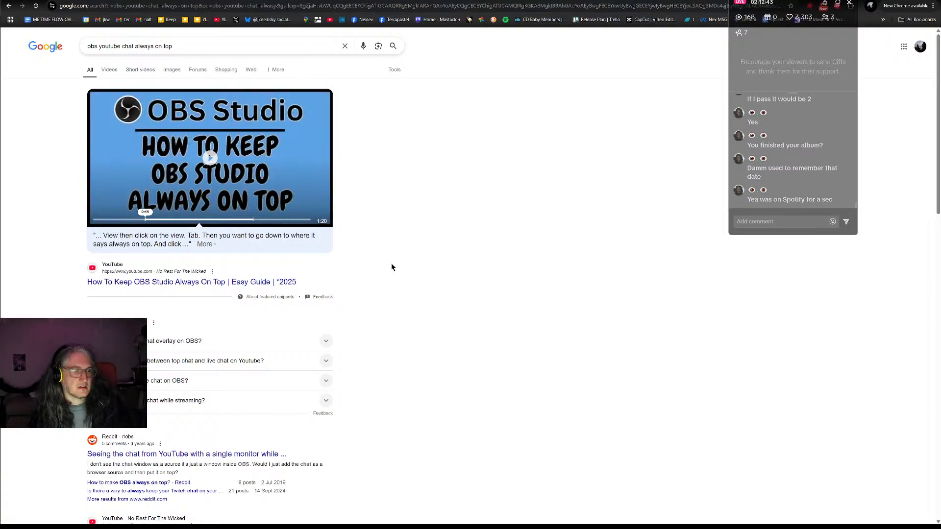
scroll(388, 265, down, 3)
scroll(363, 250, down, 1)
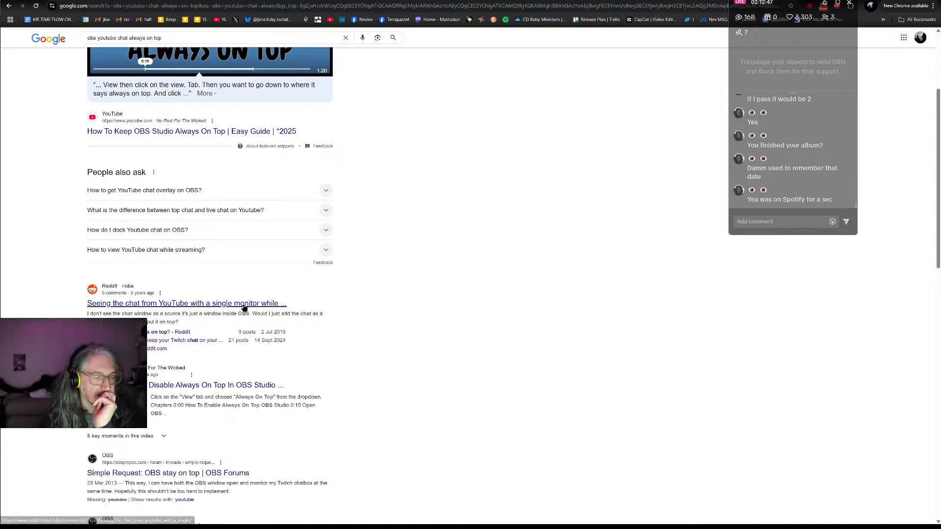
scroll(495, 272, down, 2)
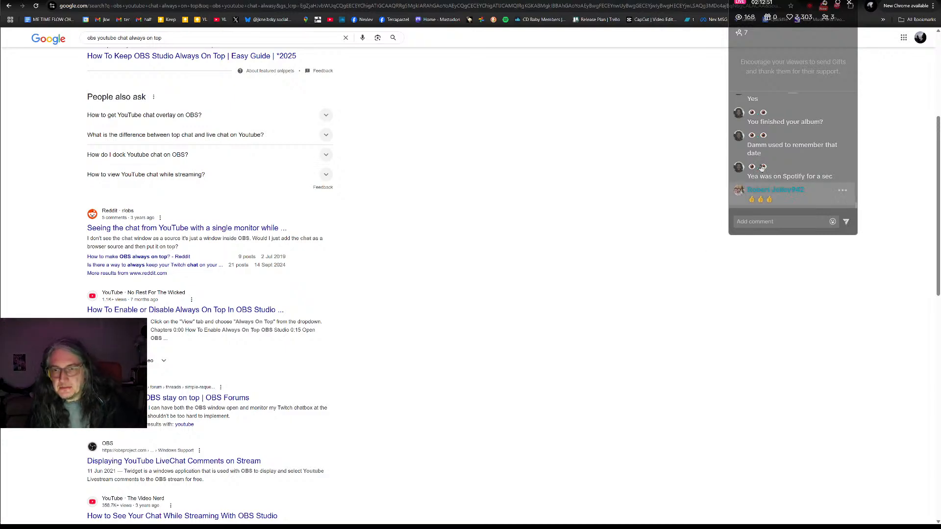
Return to the Trello board, move the YouTube chat window off this screen, and shift the live comments overlay fully into view.
key(alt+Tab)
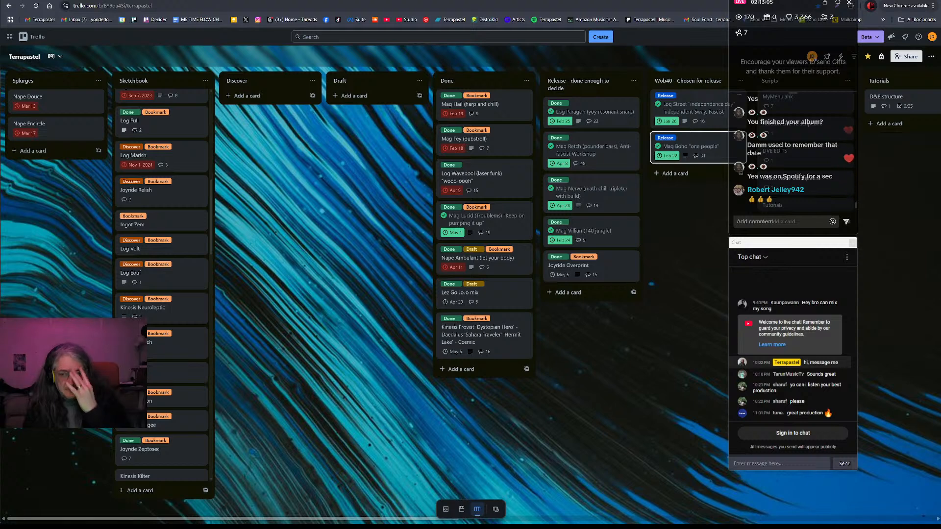
click(853, 242)
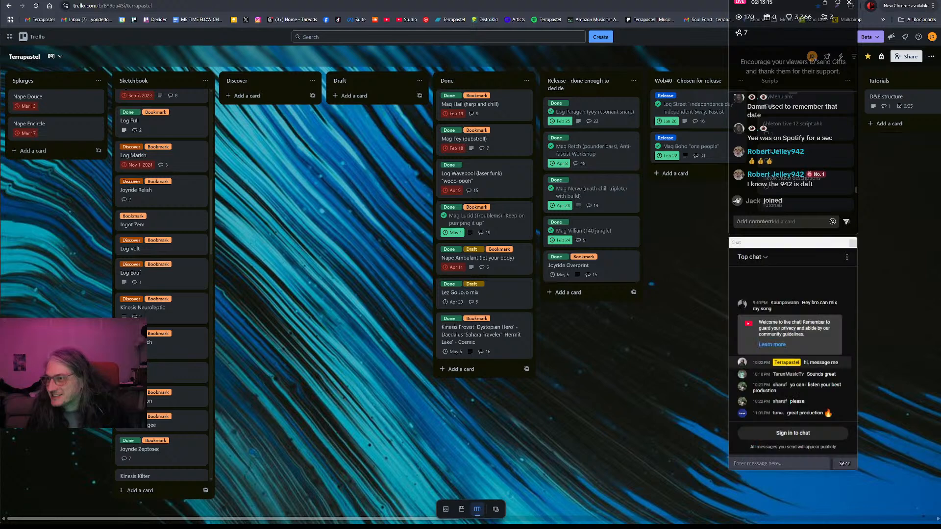
drag(789, 242, 940, 232)
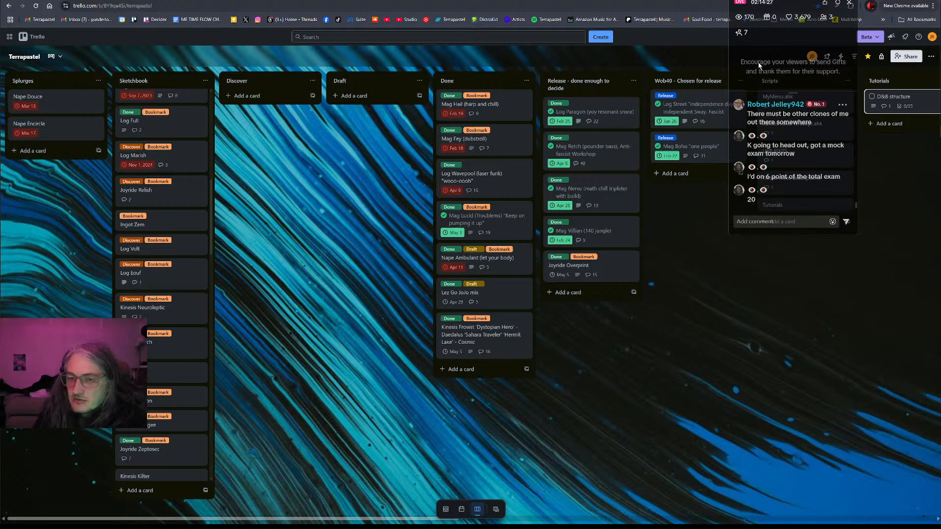
mouse_move(790, 4)
mouse_down()
mouse_move(764, 9)
mouse_move(780, 12)
mouse_up()
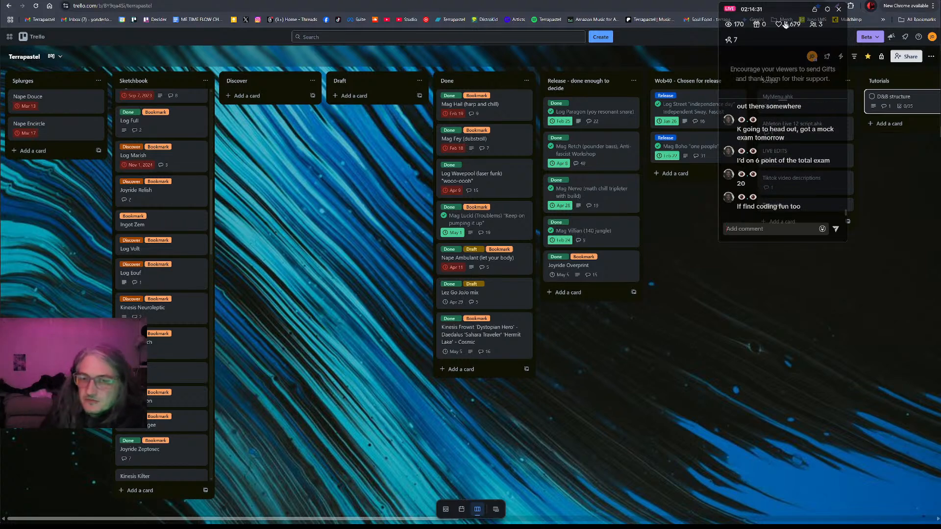
click(794, 231)
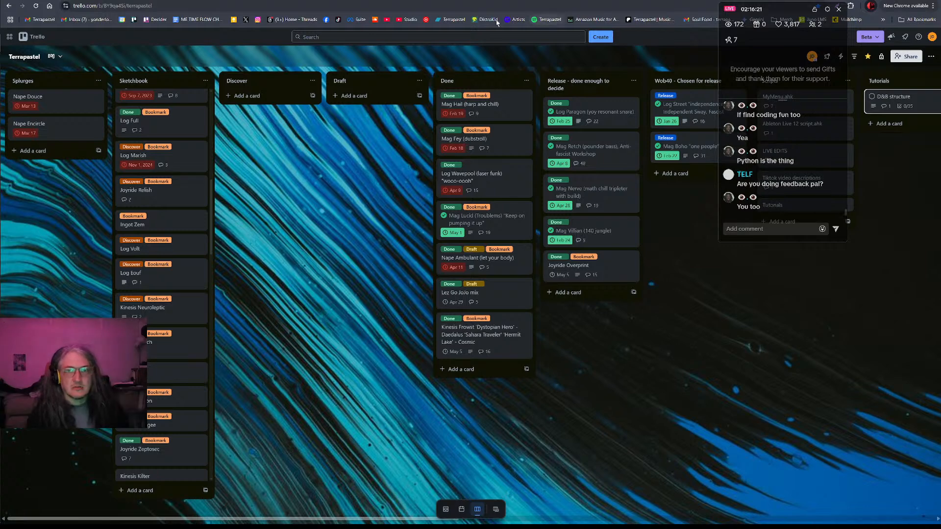
Open the Linktree admin page, linktr.ee/admin, in a new browser tab.
key(ctrl+t)
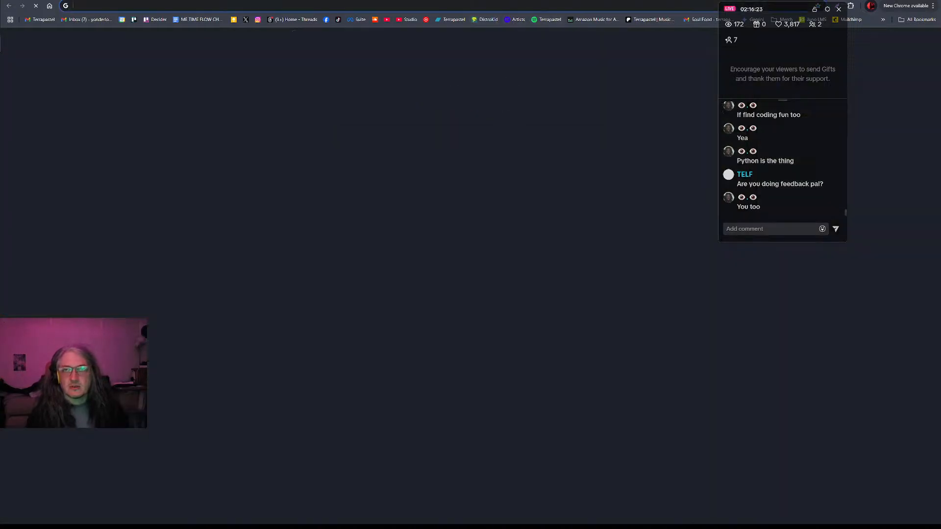
text(linktr.ee/login)
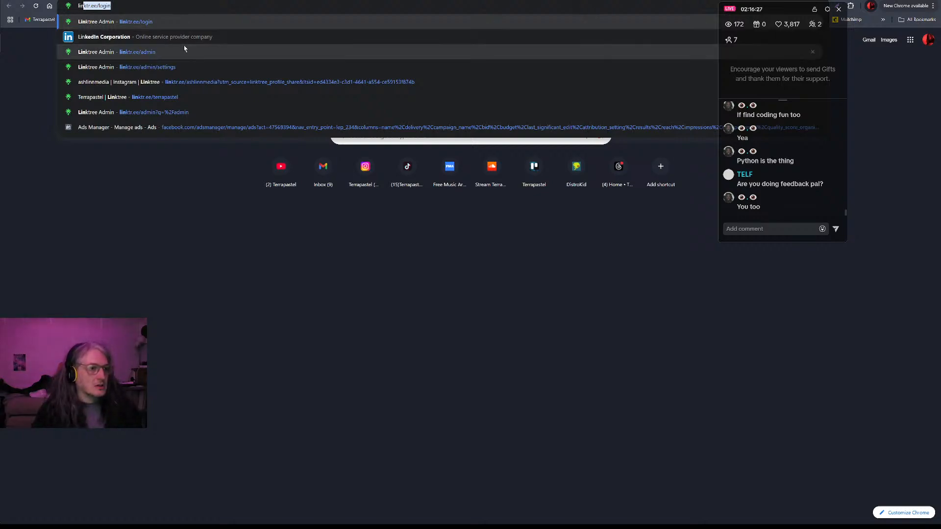
click(156, 53)
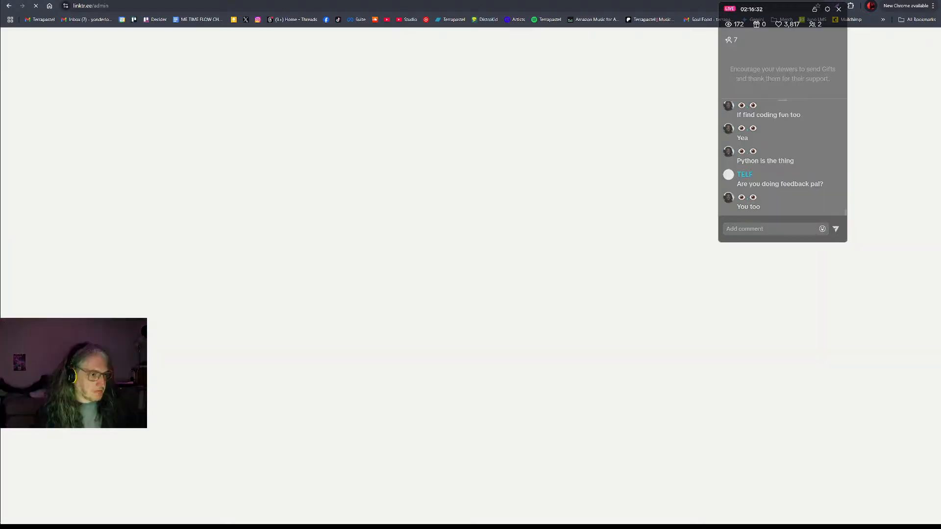
click(171, 528)
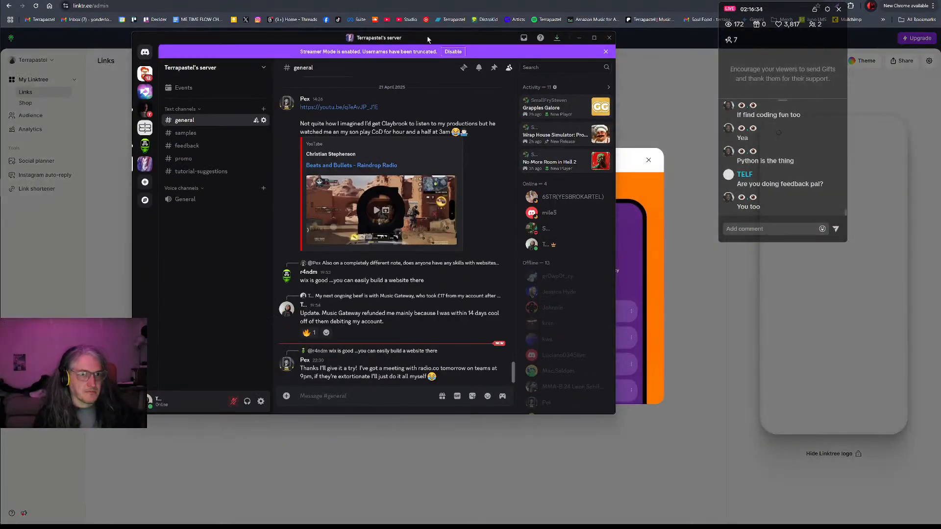
click(452, 51)
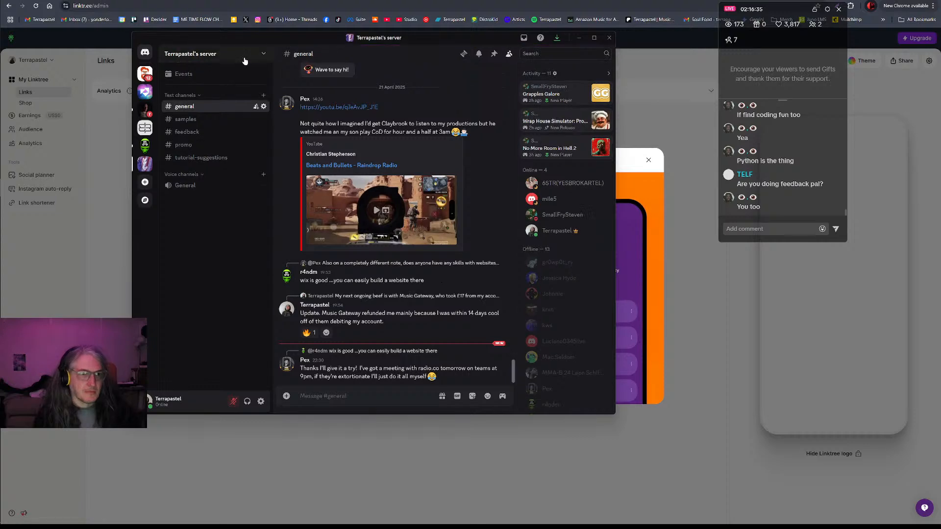
click(216, 54)
click(218, 96)
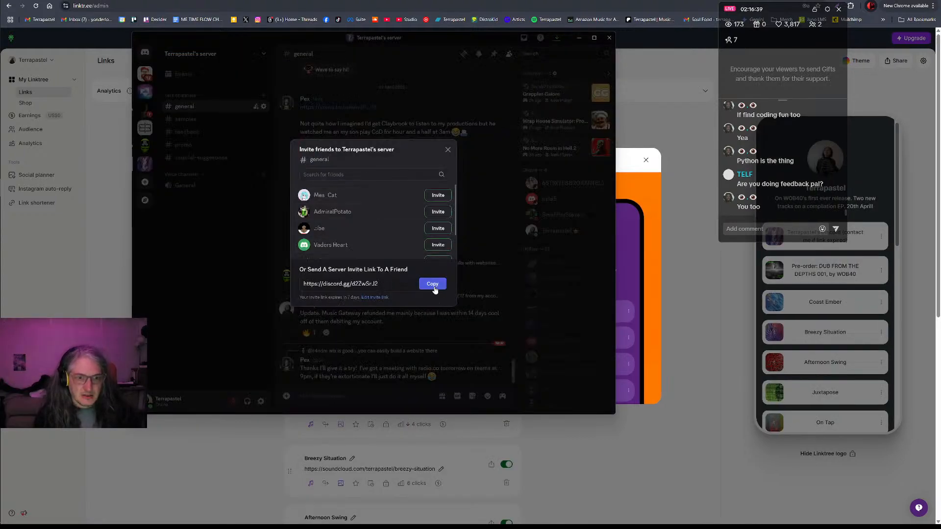
click(433, 289)
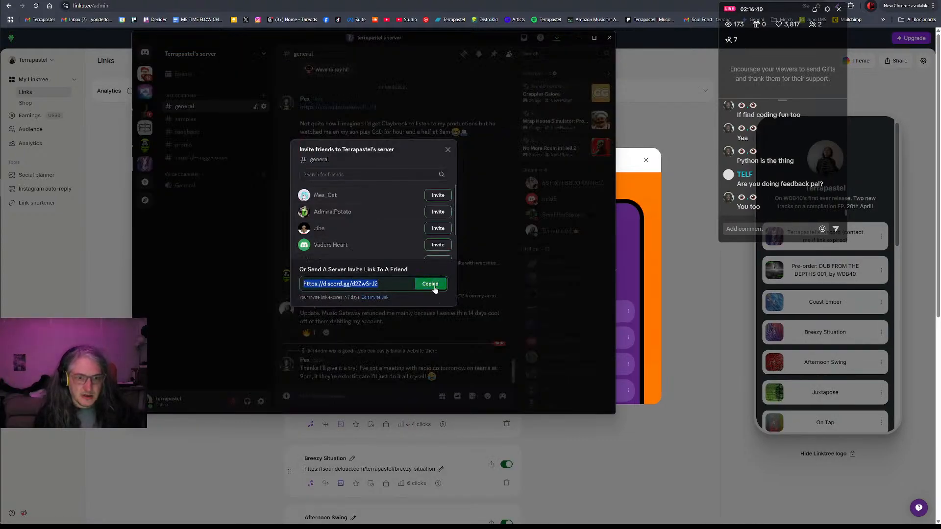
Return to the Linktree admin page and dismiss the promotional popup.
click(46, 291)
click(691, 147)
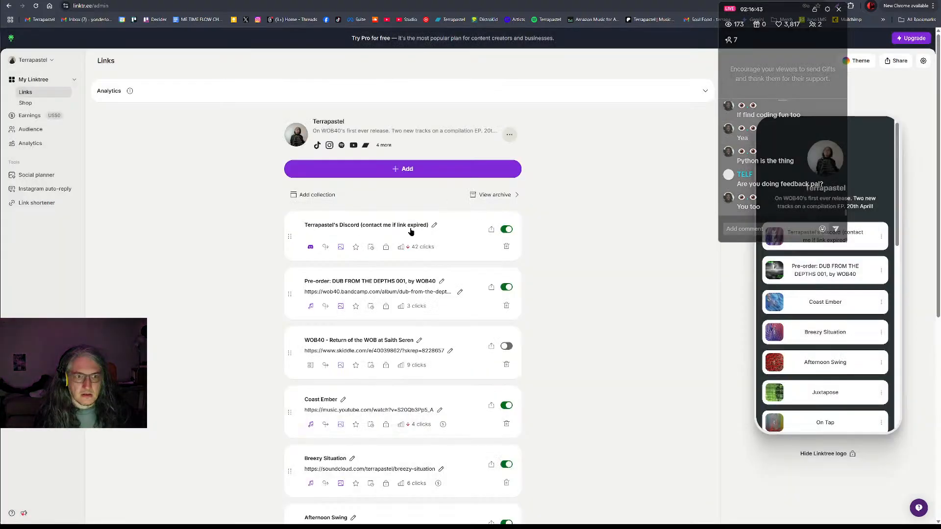
click(434, 227)
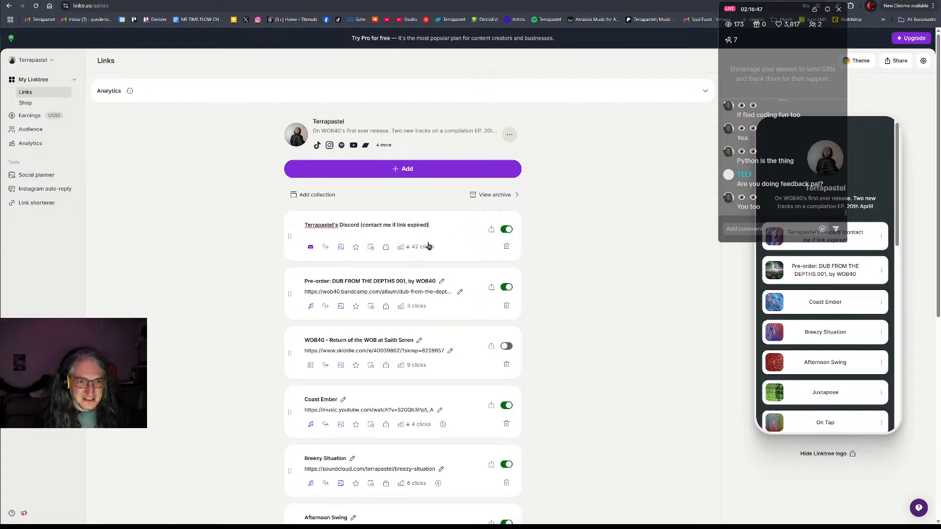
click(456, 229)
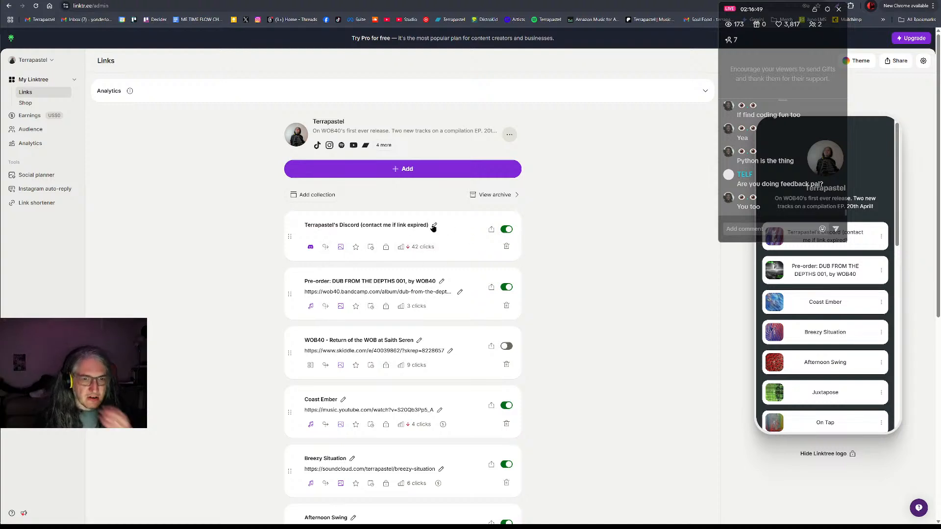
click(433, 225)
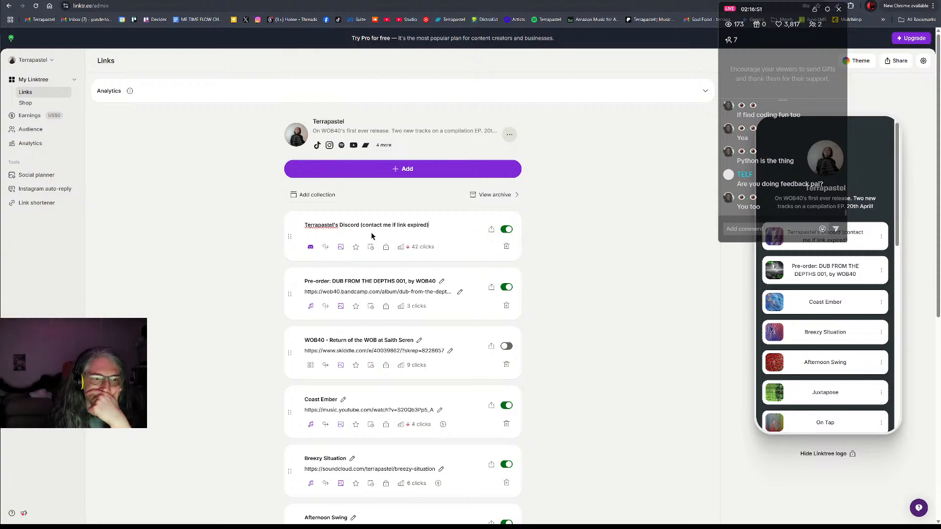
click(430, 231)
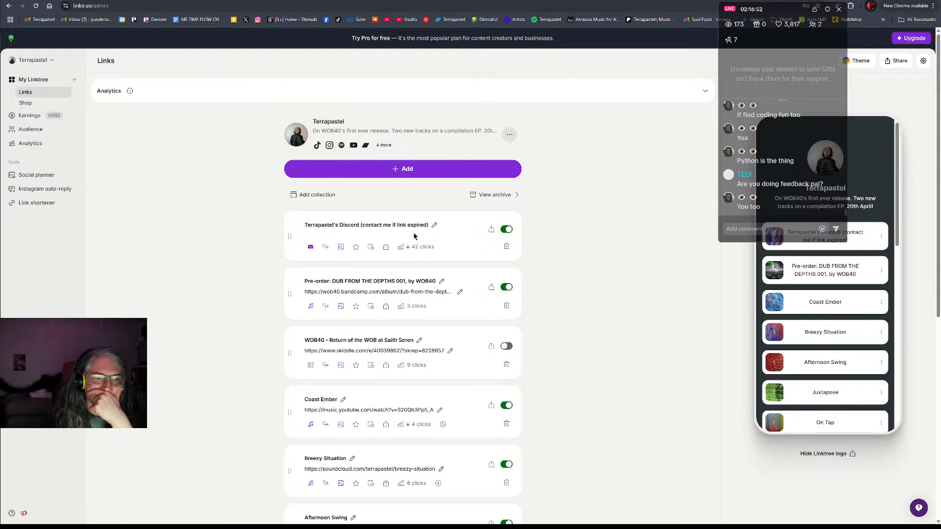
Replace the Discord server URL in the "Terrapastel's Discord" link settings with the copied invite link.
click(310, 247)
click(400, 199)
key(ctrl+a)
key(ctrl+v)
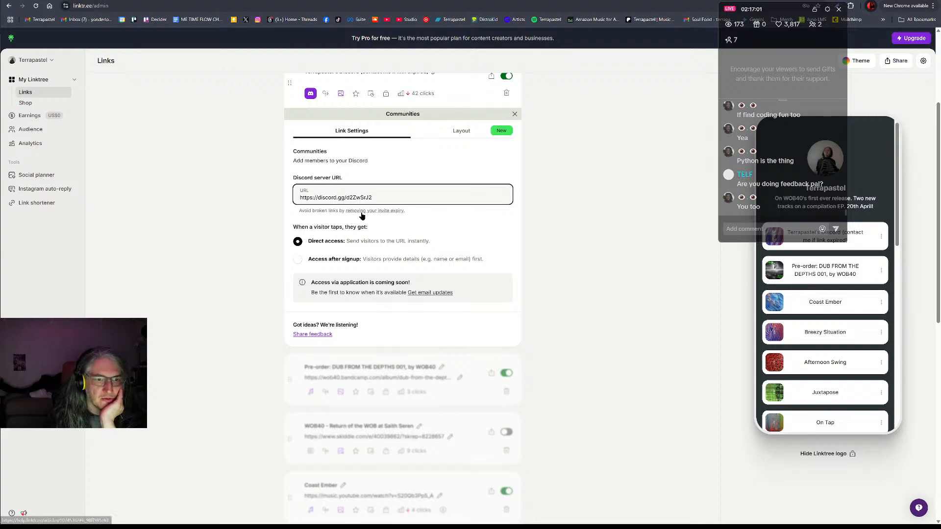
Read the Linktree help article on removing the invite expiry, and close both the article and the Discord link settings.
click(388, 214)
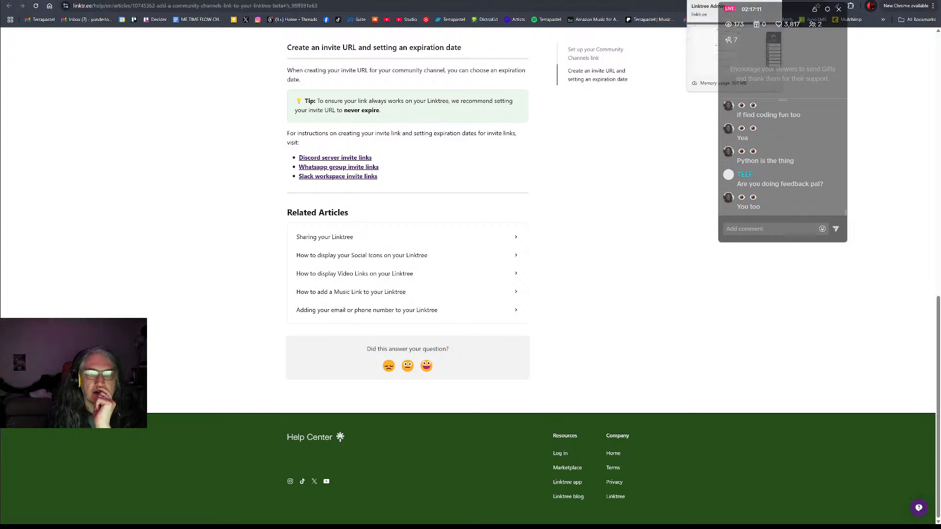
click(705, 0)
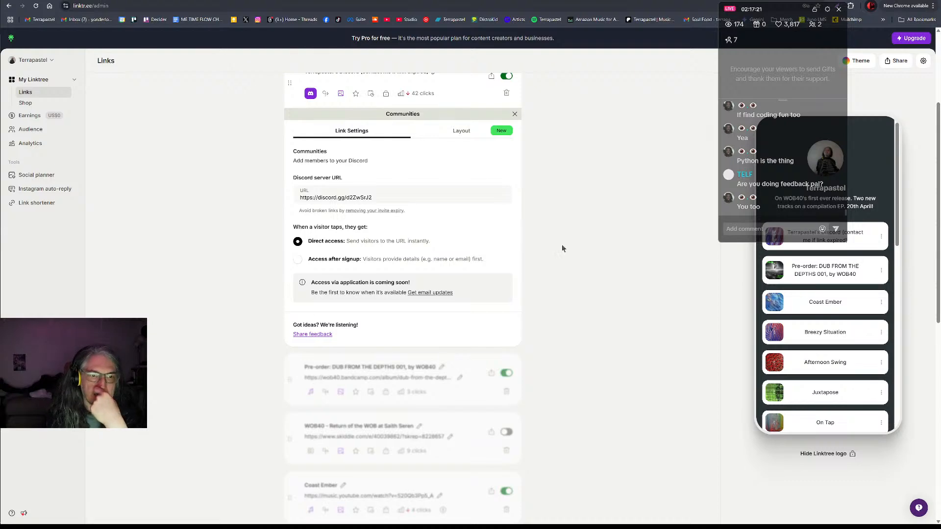
click(561, 224)
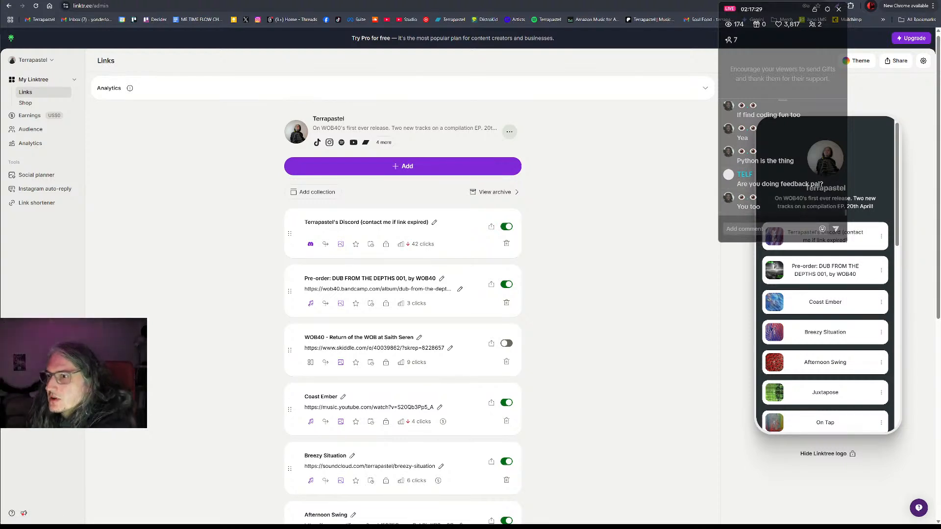
Switch to the browser tab with the YouTube video "Sound Design with Feedback in Ableton Live".
scroll(403, 294, down, 1)
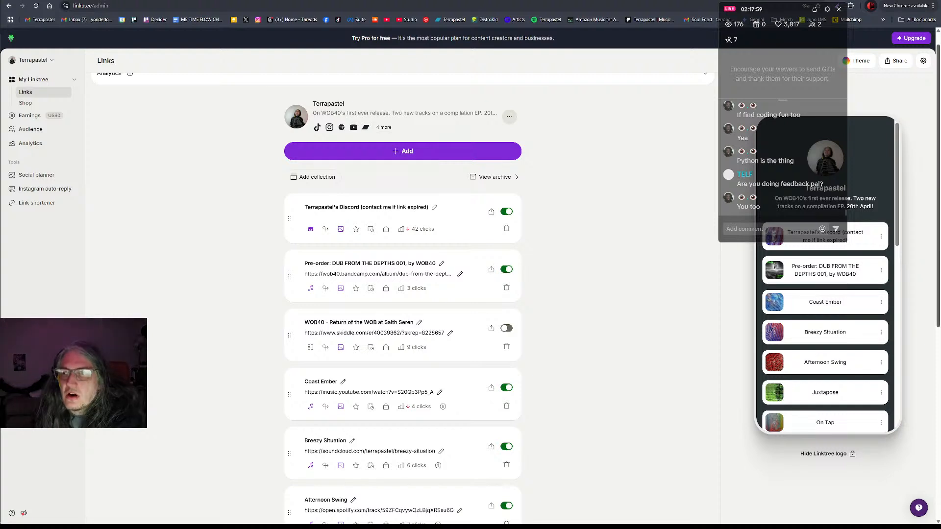
click(784, 0)
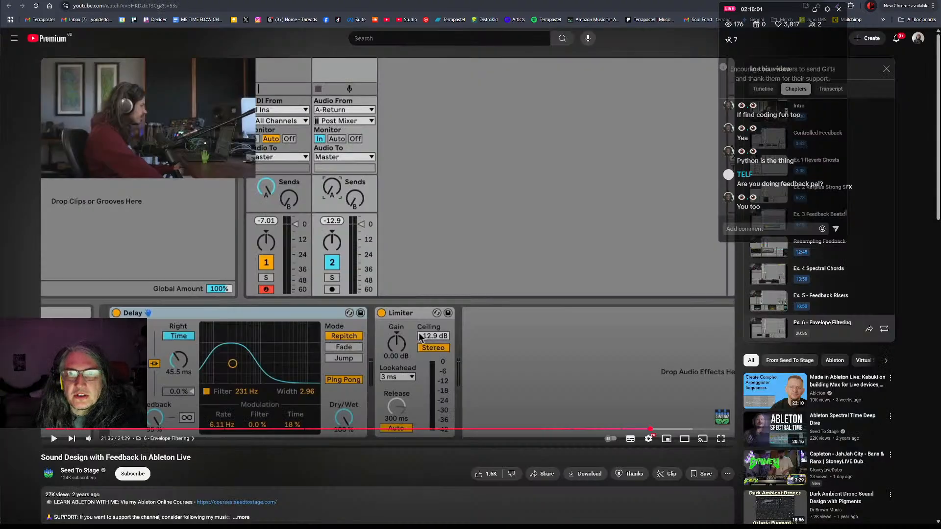
Leave the open YouTube tutorial tabs and open the Linktree admin page.
key(ctrl+Tab)
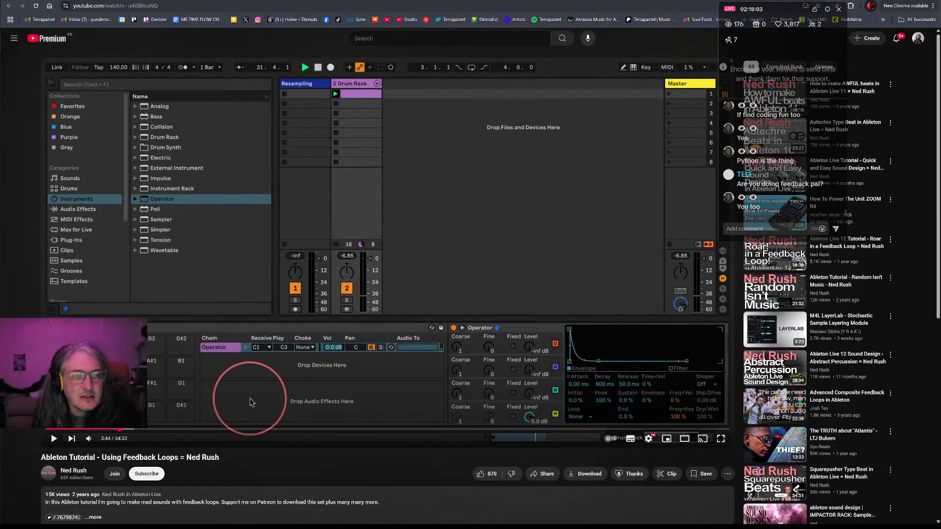
key(ctrl+Tab)
key(ctrl+Tab)
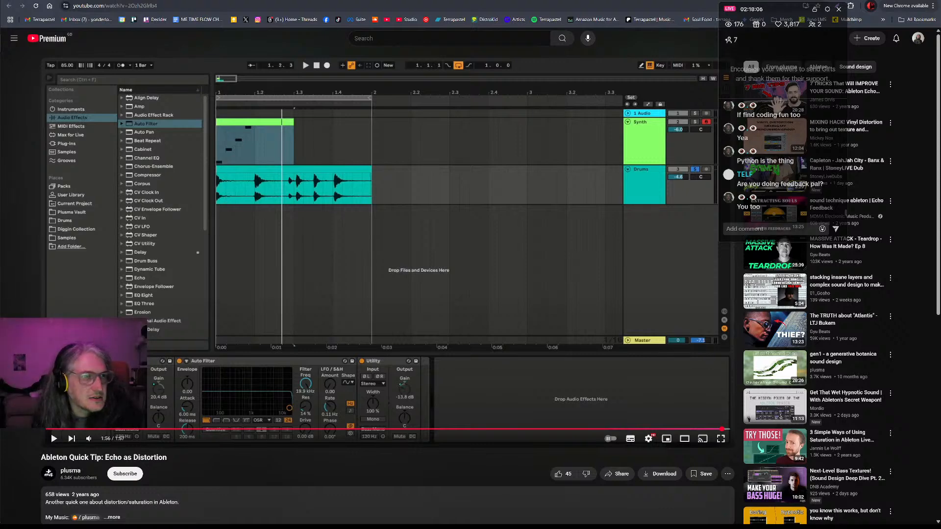
click(387, 19)
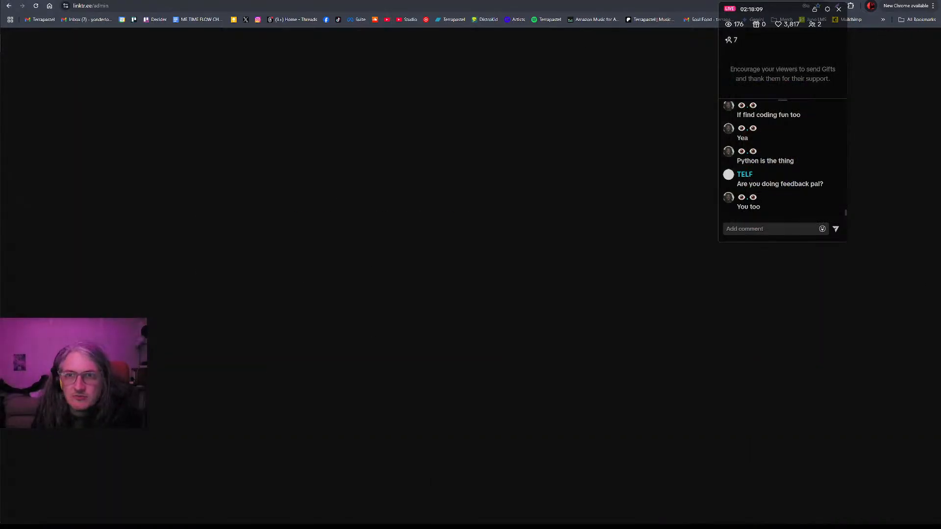
click(51, 0)
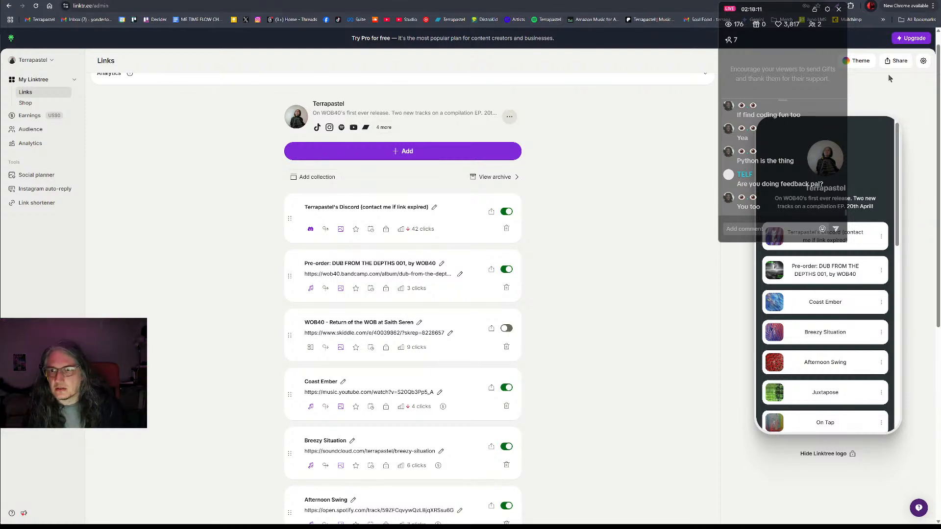
Move the live chat overlay clear of the Linktree sharing options and copy the profile's Linktree URL.
drag(798, 14, 717, 15)
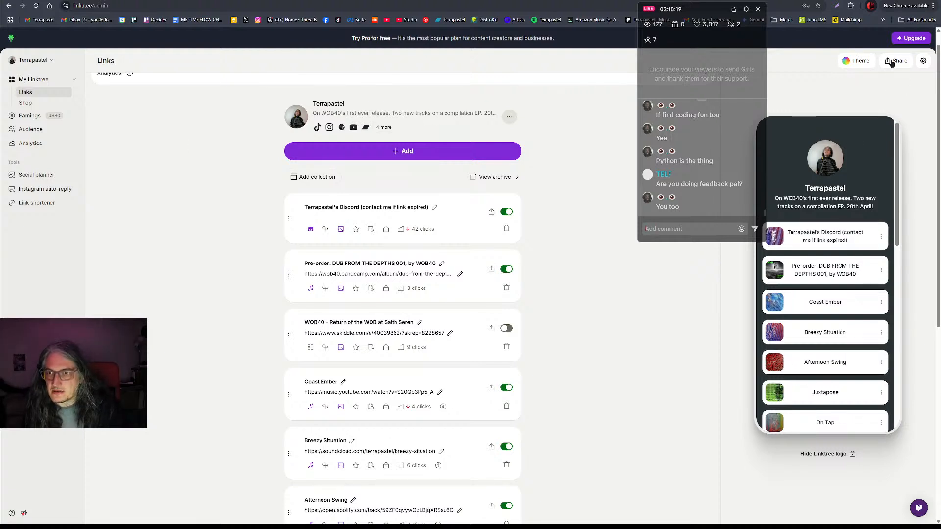
click(893, 63)
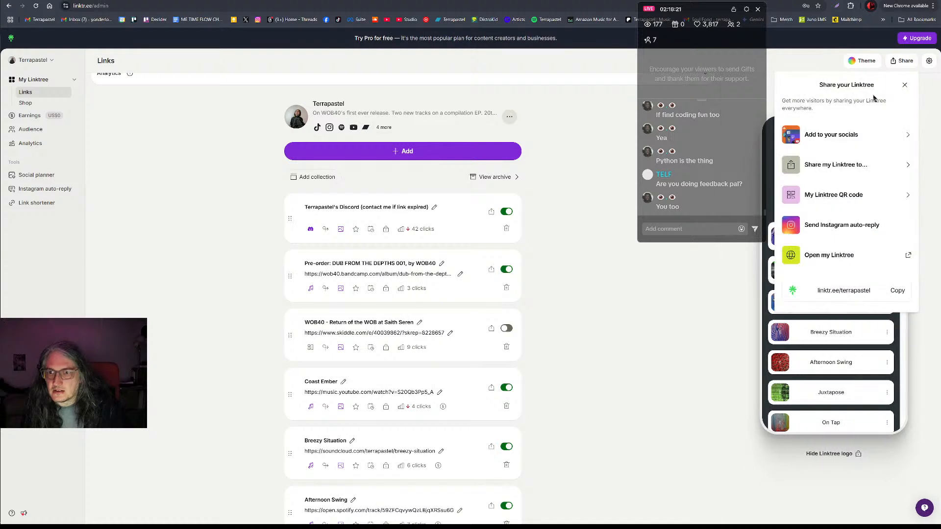
click(896, 290)
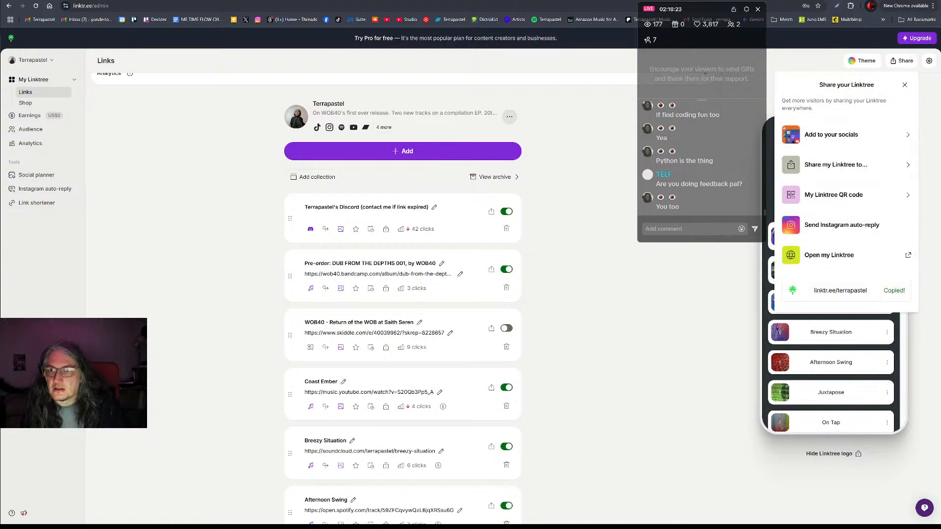
Switch to the Terrapastel YouTube channel page, review its full list of external links, and close the list.
click(867, 0)
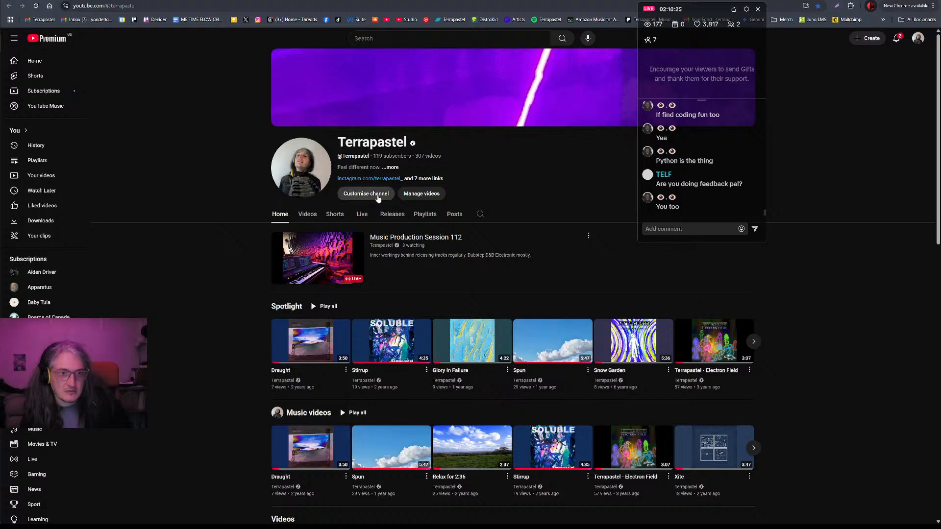
click(424, 179)
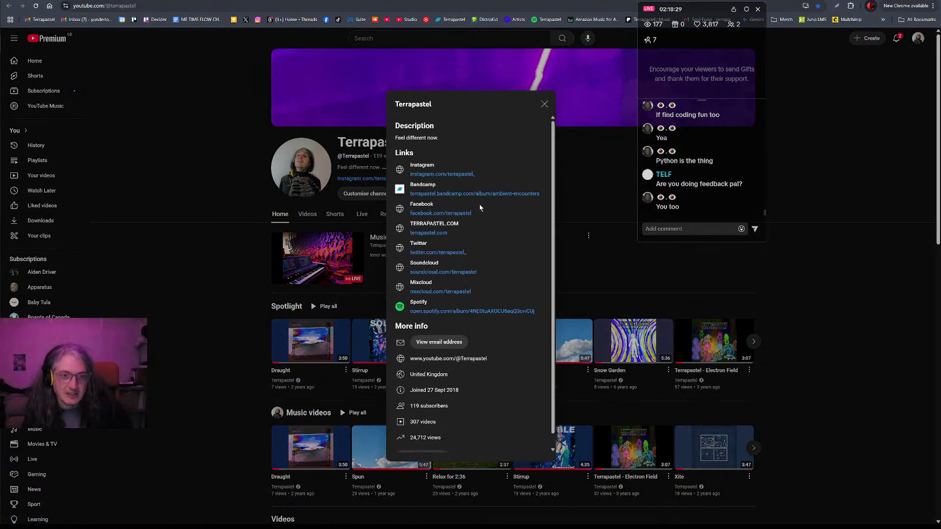
scroll(520, 245, down, 1)
scroll(517, 189, up, 1)
click(544, 104)
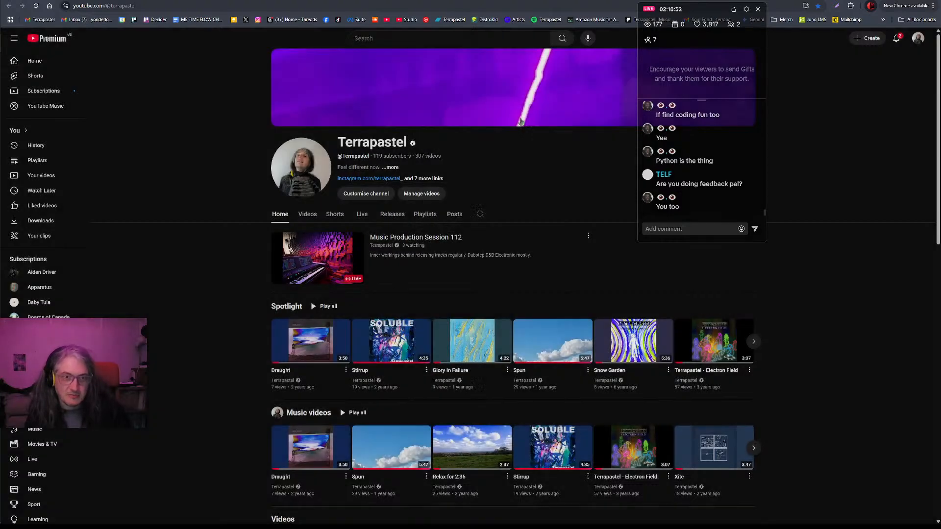
click(373, 197)
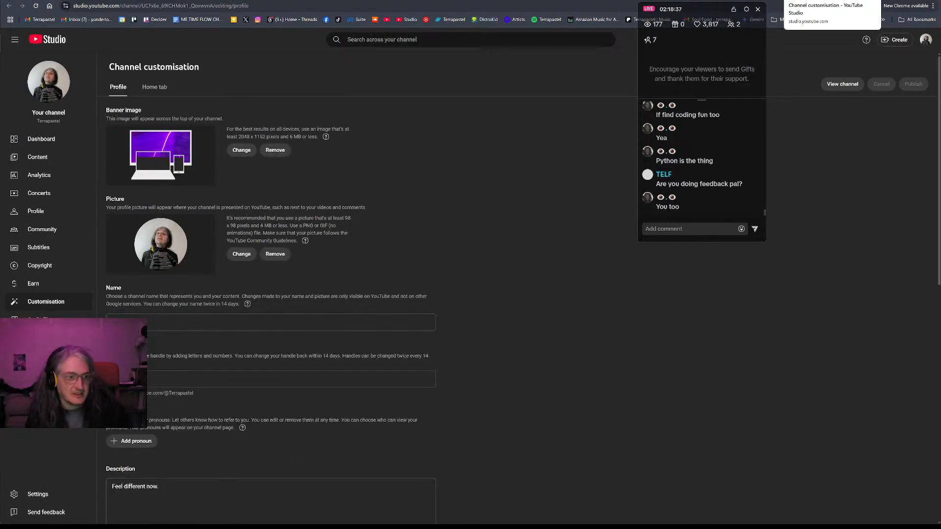
scroll(418, 294, down, 4)
scroll(419, 294, down, 5)
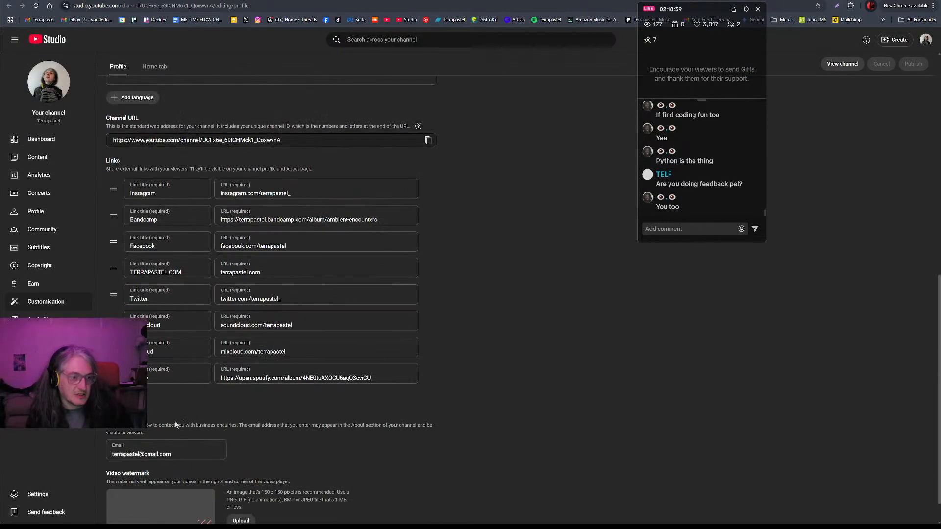
click(127, 397)
click(239, 401)
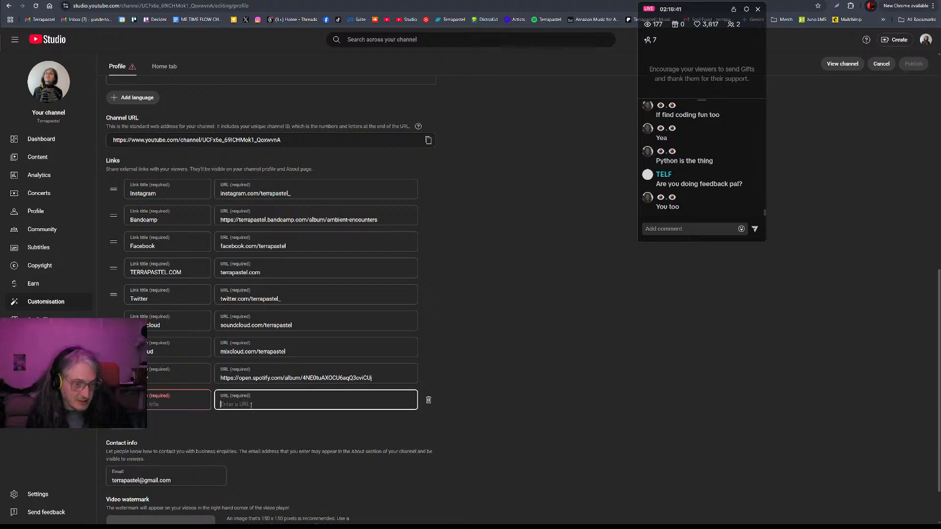
key(ctrl+v)
Title the new channel link "Linktree", correcting the mistyped text.
click(184, 404)
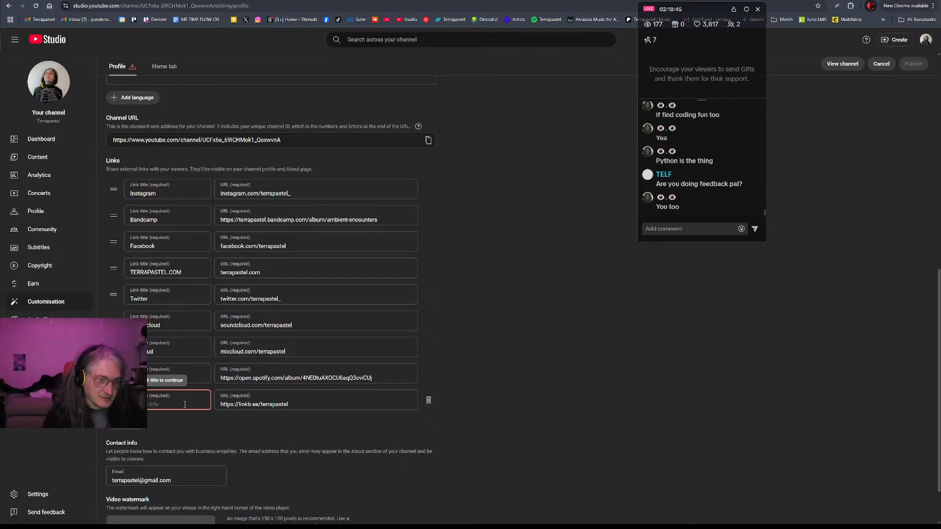
text(Link)
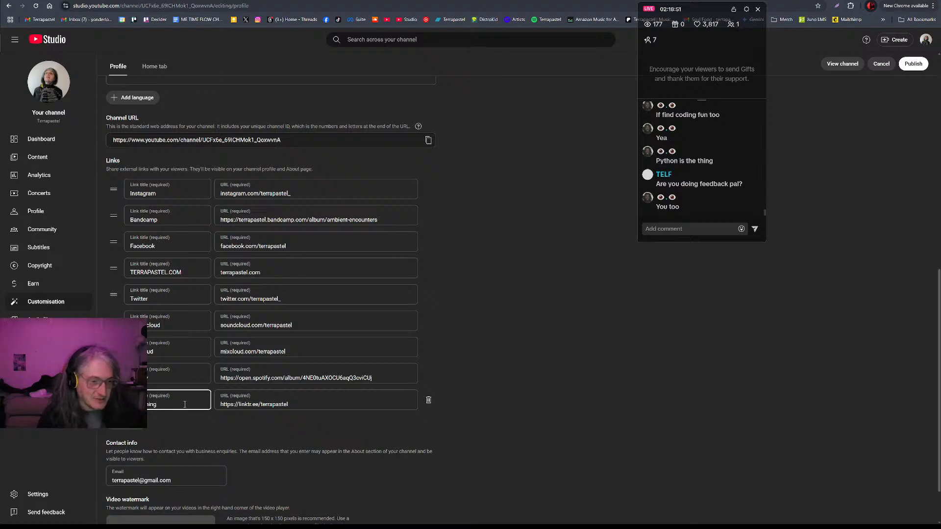
key(BackSpace)
key(BackSpace)
key(BackSpace)
key(BackSpace)
key(BackSpace)
key(BackSpace)
key(BackSpace)
key(BackSpace)
key(BackSpace)
text(L)
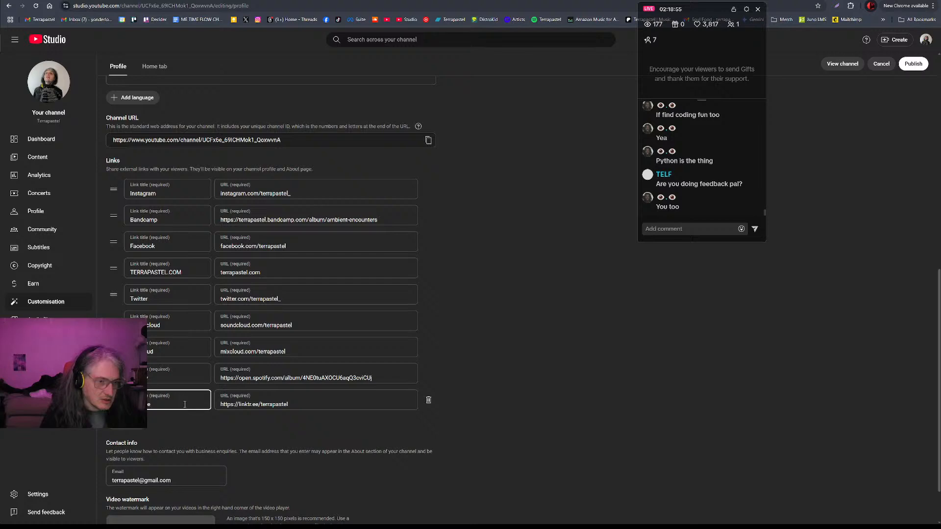
Move the Linktree entry to first place in the channel links and publish the changes.
drag(114, 400, 113, 188)
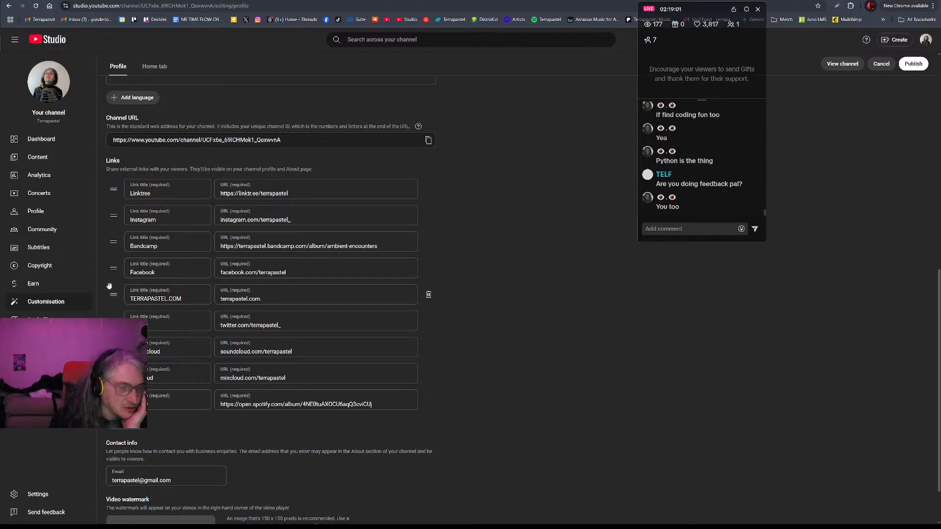
click(915, 64)
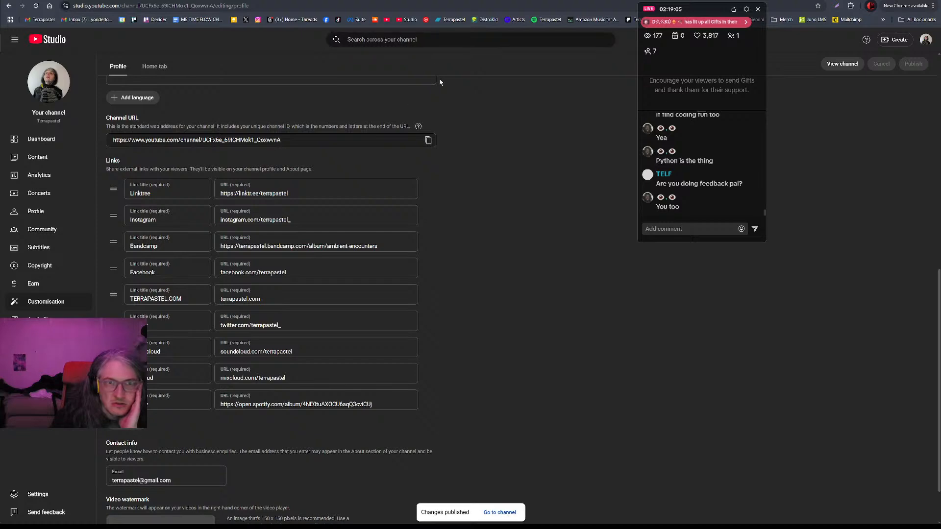
Reload the YouTube channel page, check its links, and follow the published Linktree link.
click(779, 0)
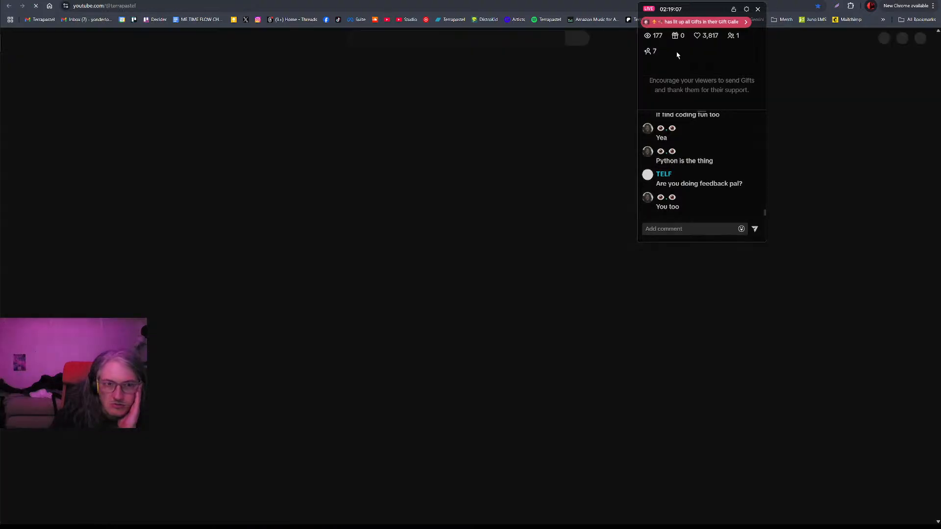
click(397, 179)
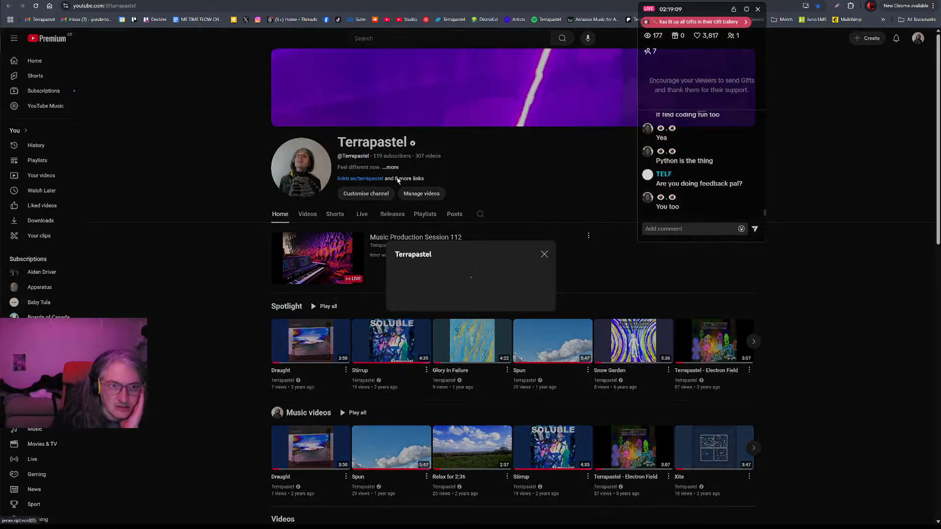
click(384, 181)
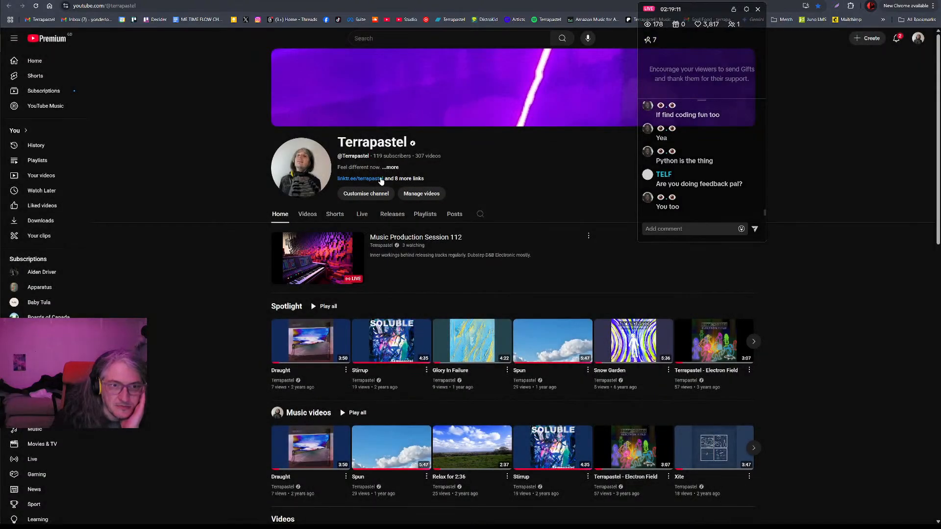
click(384, 180)
Test the Discord invite from the public Linktree page, and load the same invite address in Firefox.
click(509, 175)
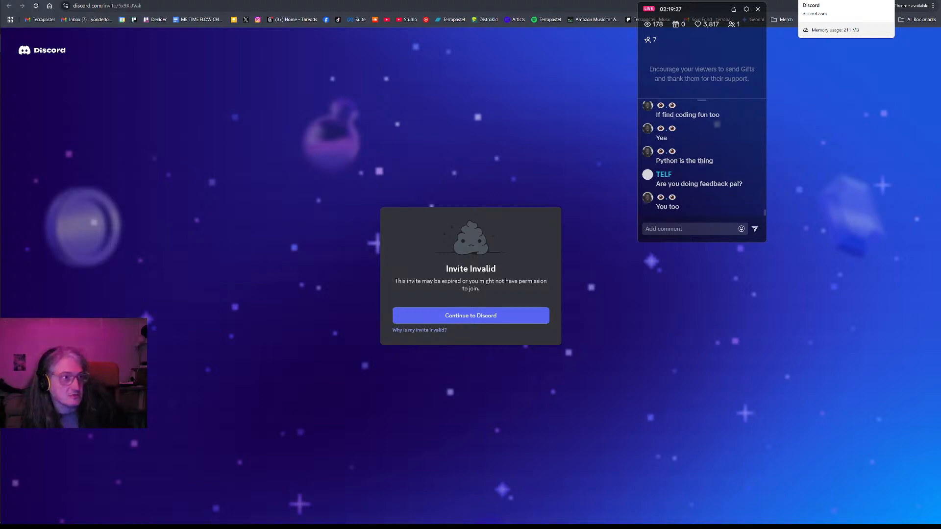
click(106, 7)
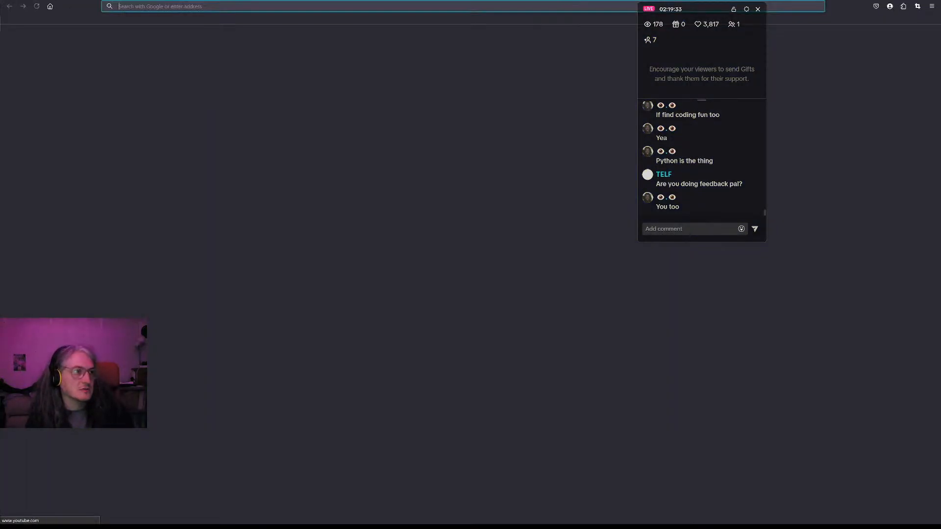
key(Return)
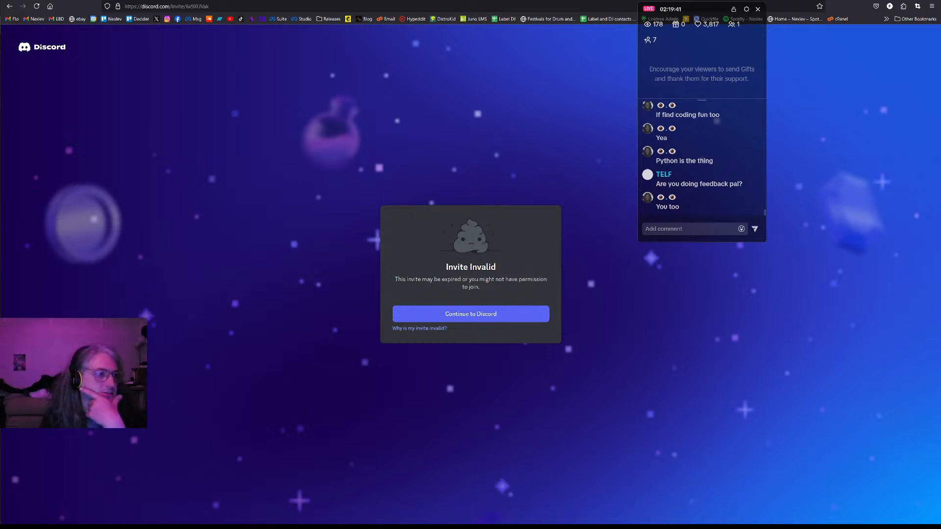
key(alt+Tab)
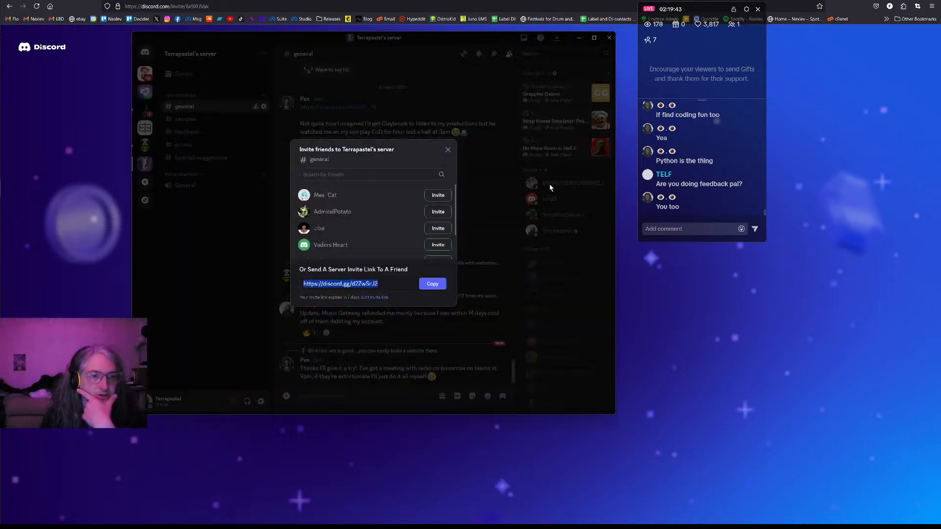
click(447, 150)
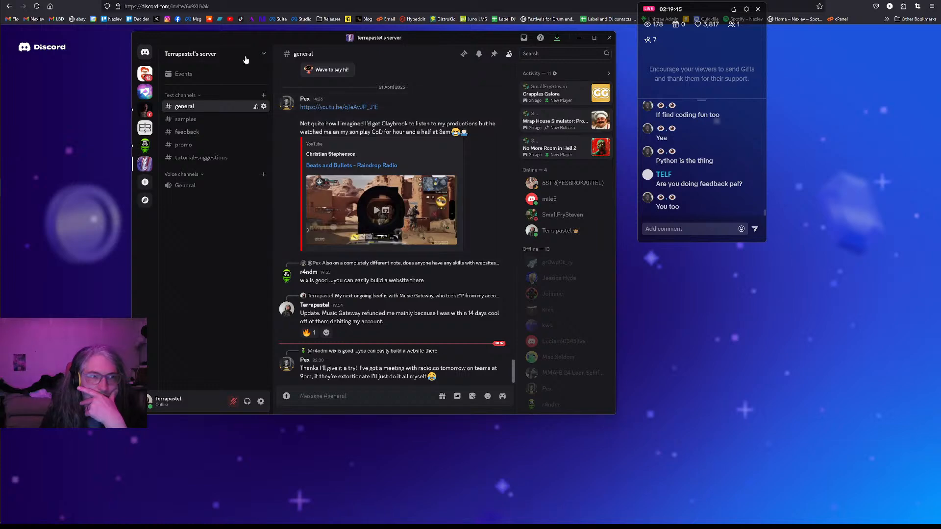
click(265, 55)
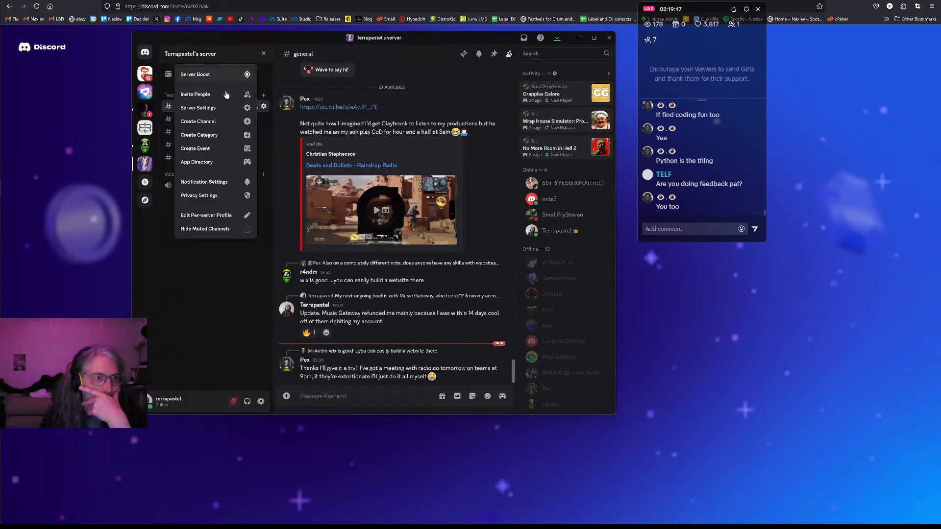
click(224, 95)
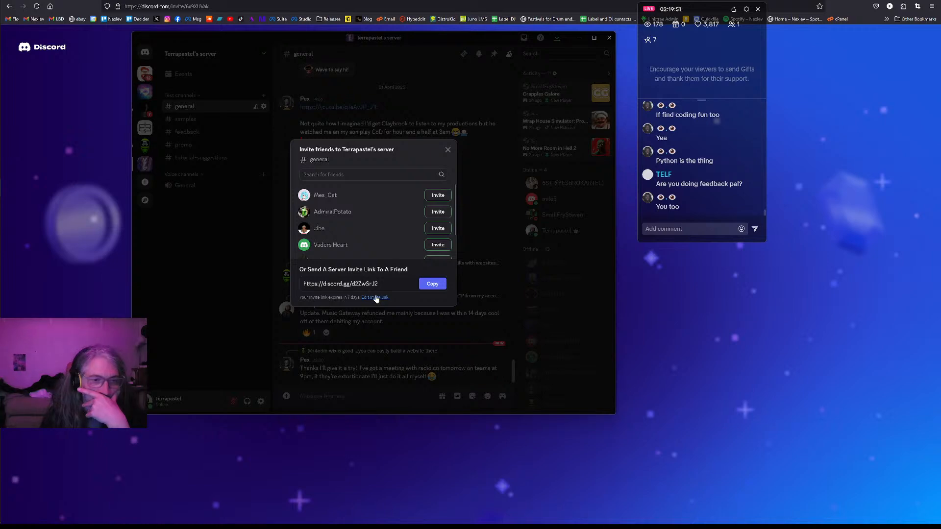
Generate a new server invite link with Expire After set to Never and no limit on uses, and copy it.
click(377, 297)
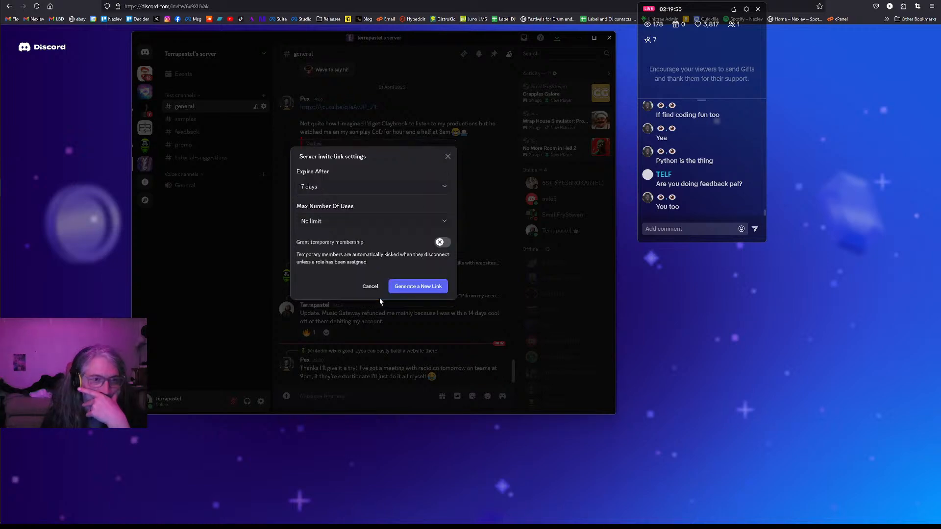
click(342, 189)
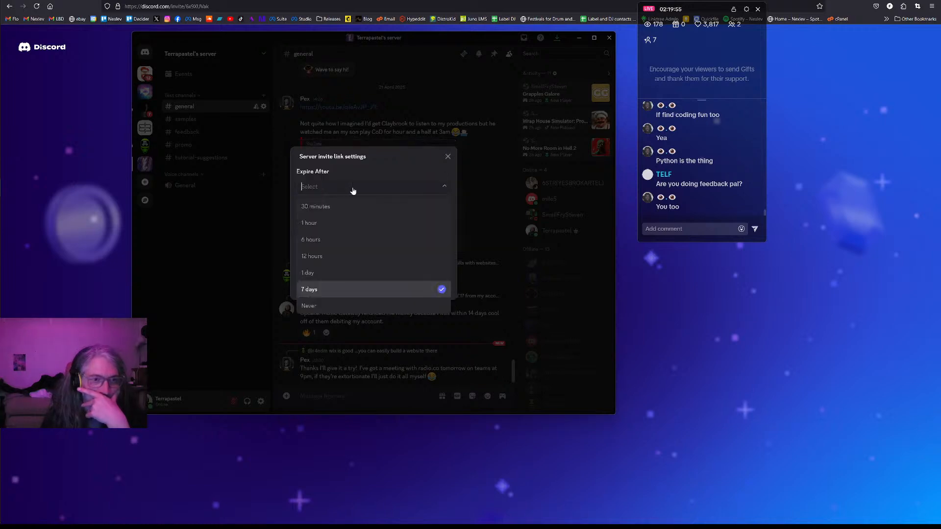
click(349, 304)
click(382, 227)
click(390, 202)
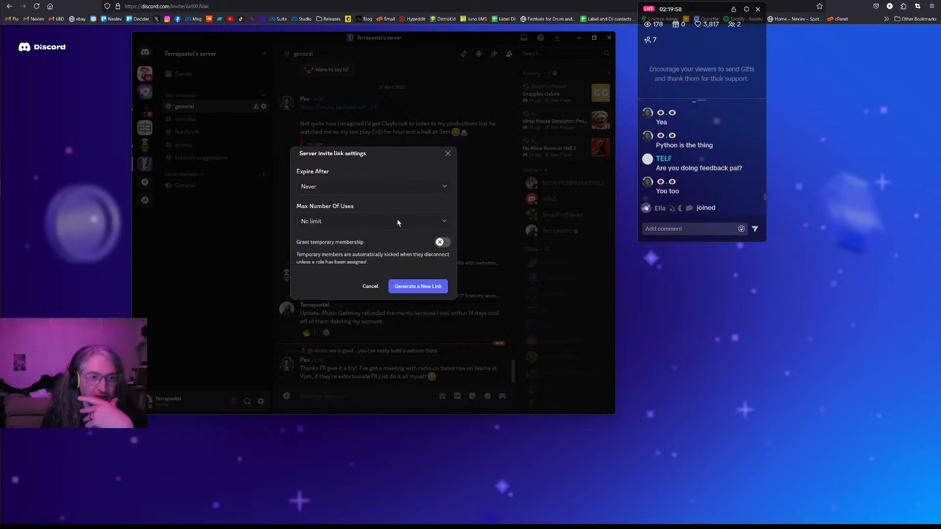
click(426, 282)
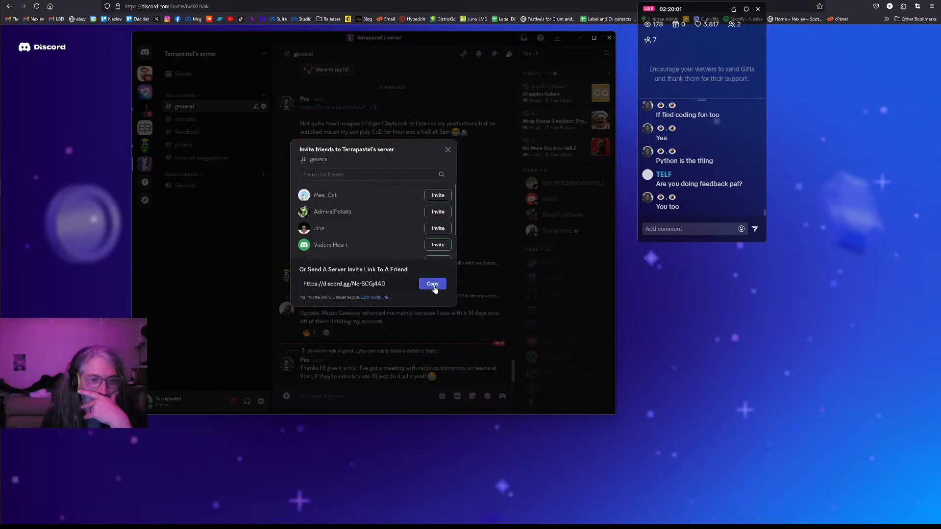
click(434, 286)
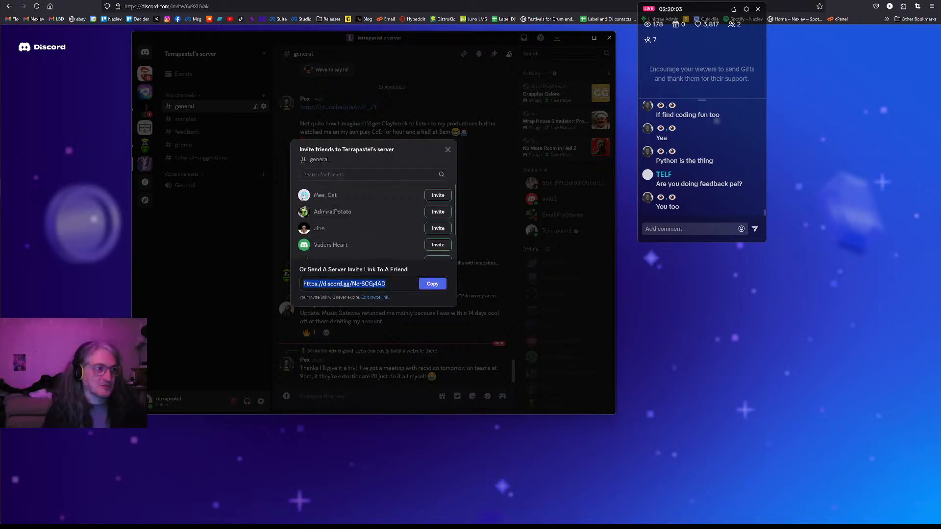
Return to the main browser, close the Discord invite tab, and switch to the Linktree admin page.
key(alt+Tab)
key(ctrl+w)
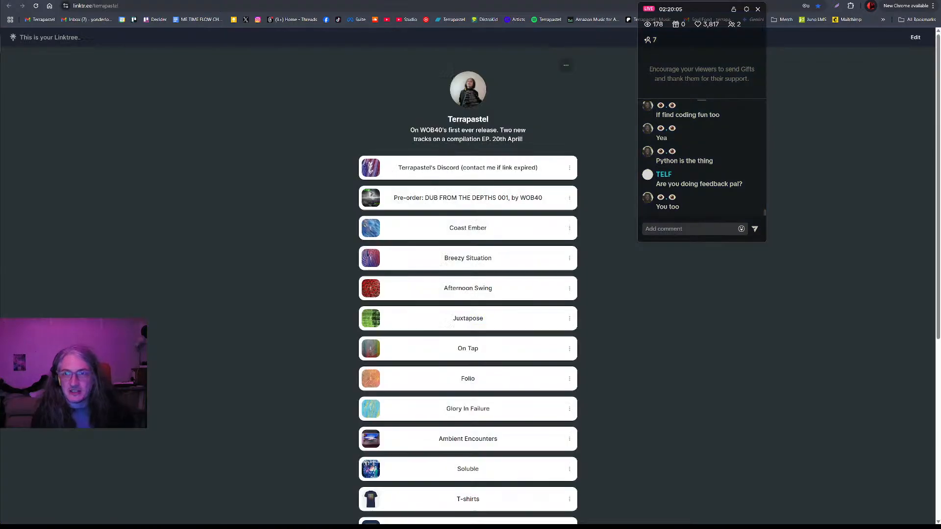
click(462, 0)
click(462, 1)
click(462, 1)
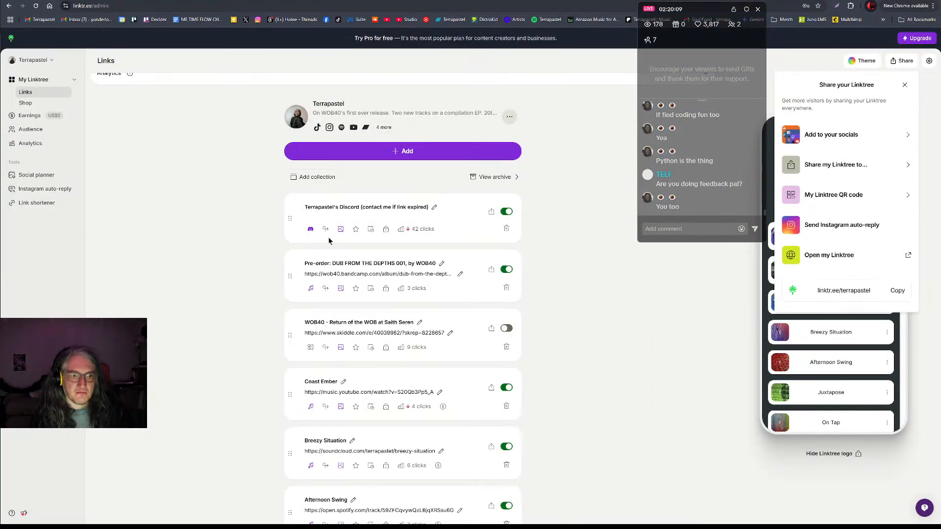
Replace the server URL of the Discord link on Linktree with the newly copied non-expiring invite address.
click(311, 234)
click(311, 229)
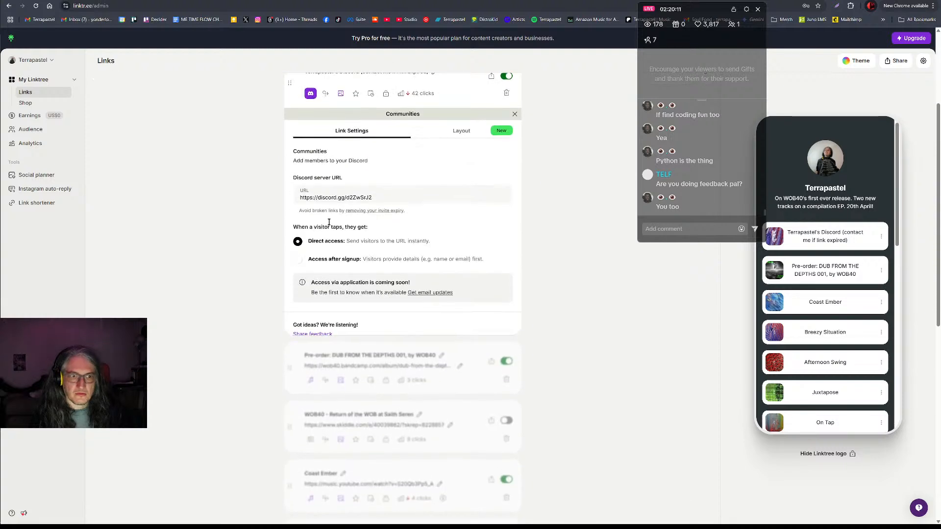
triple_click(378, 197)
key(ctrl+v)
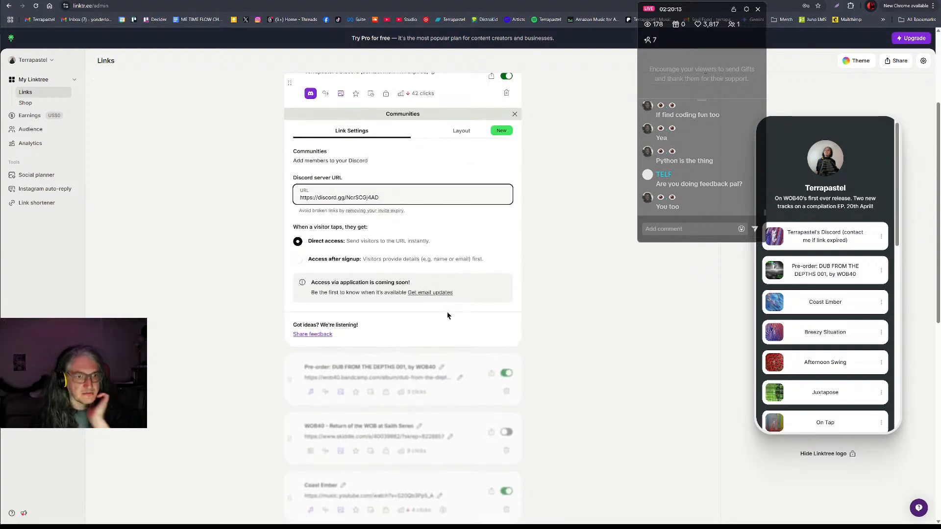
click(568, 143)
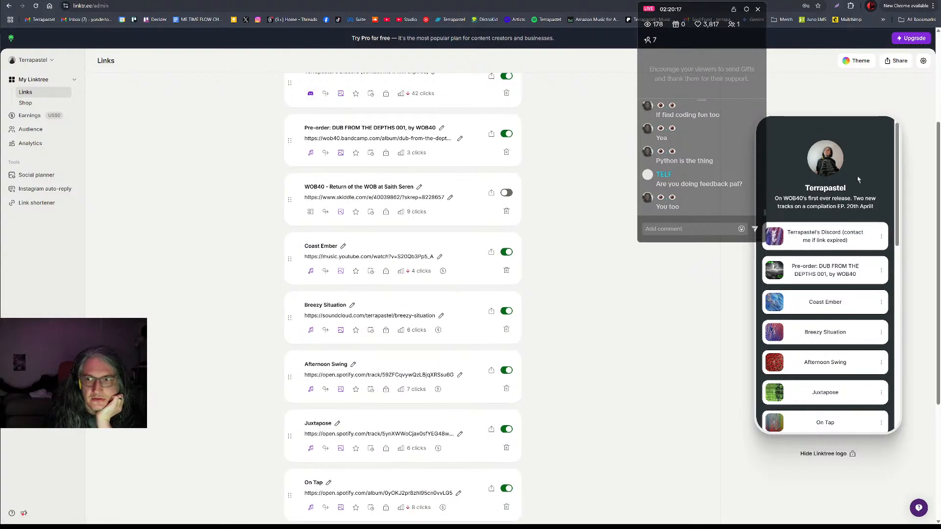
Test the updated Discord link from the Linktree preview, and close the invite tab it opens.
click(825, 236)
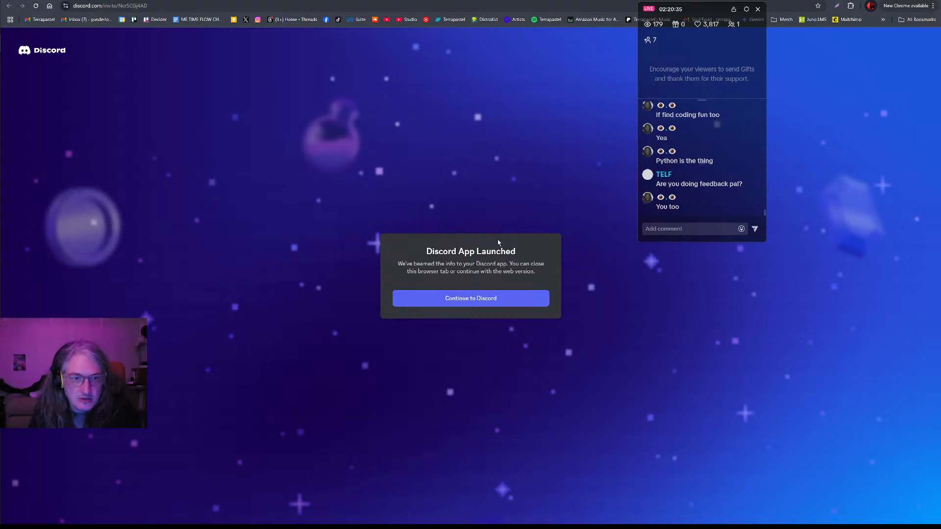
key(ctrl+w)
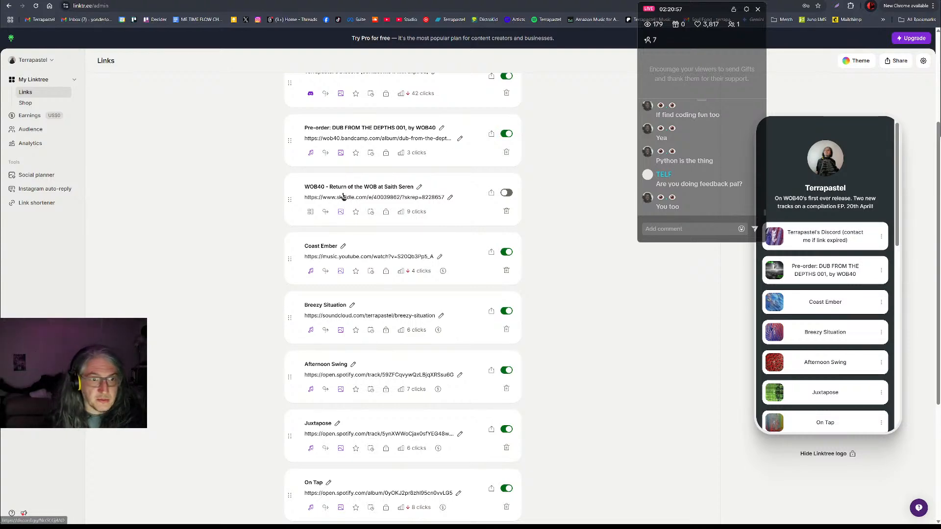
scroll(213, 231, up, 3)
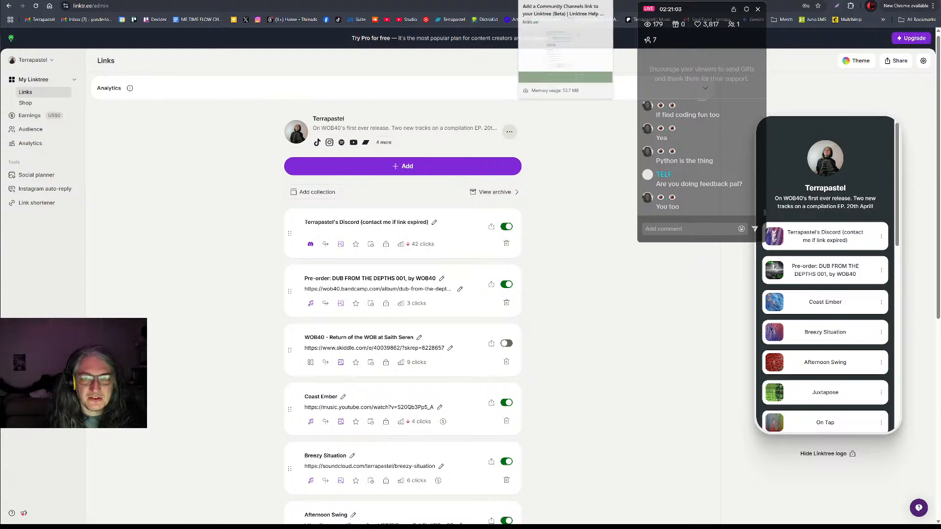
Return to the YouTube channel page, view its full links list, and reload the page to check the Linktree link.
click(539, 1)
click(539, 1)
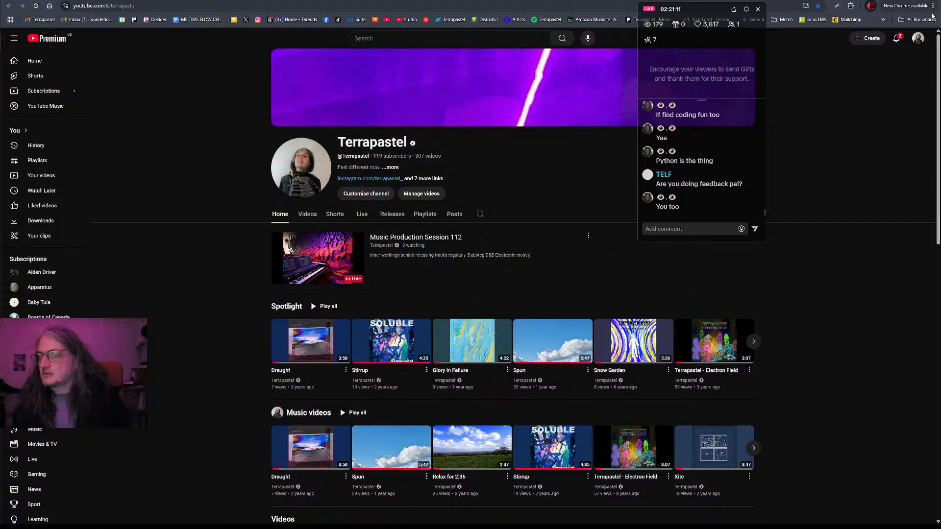
click(429, 179)
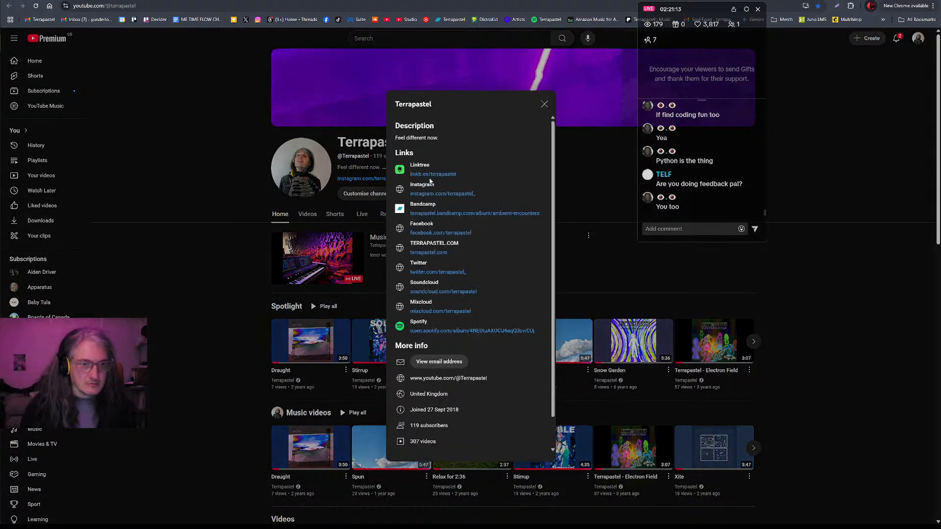
click(544, 104)
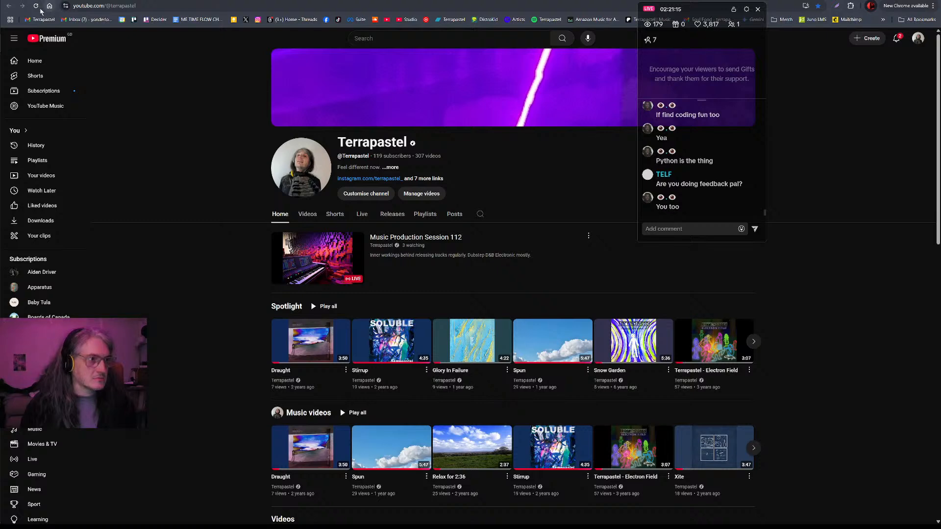
click(34, 6)
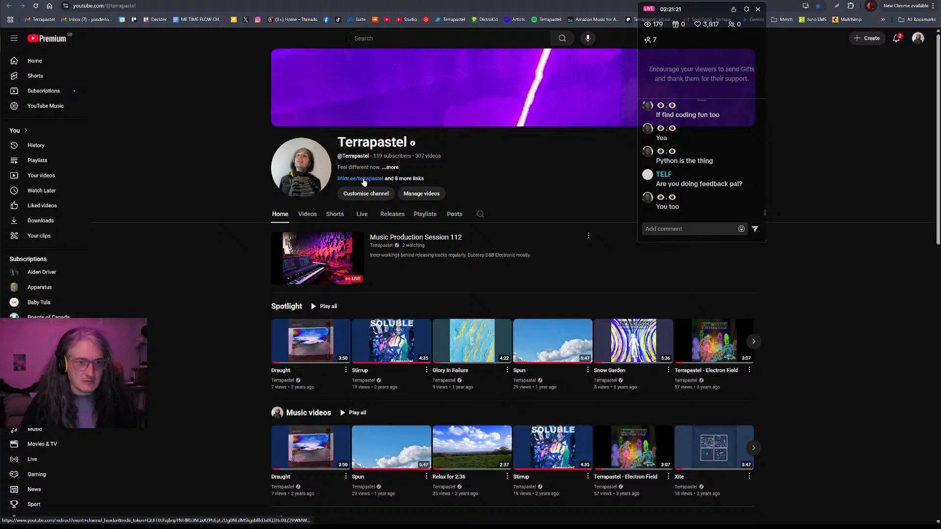
scroll(836, 276, down, 3)
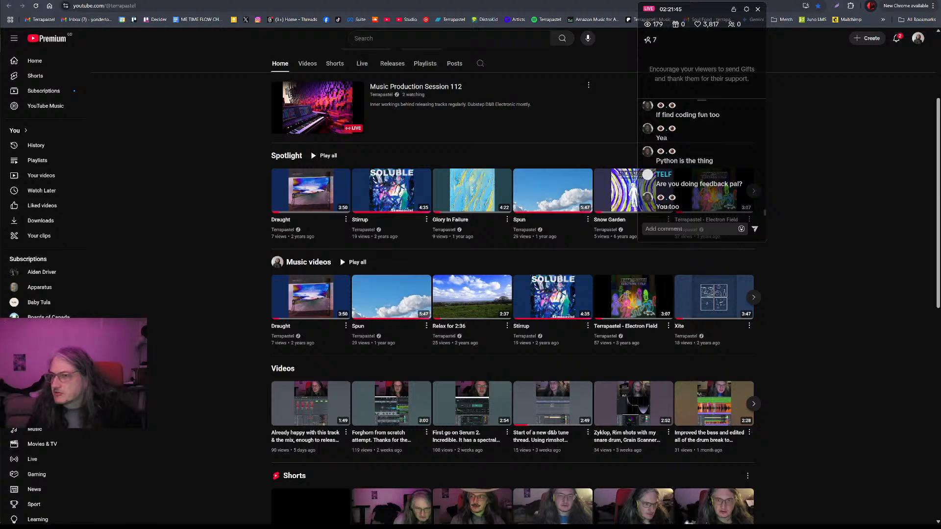
Switch to the public Linktree page and reload it to check where the Discord link points.
key(ctrl+Tab)
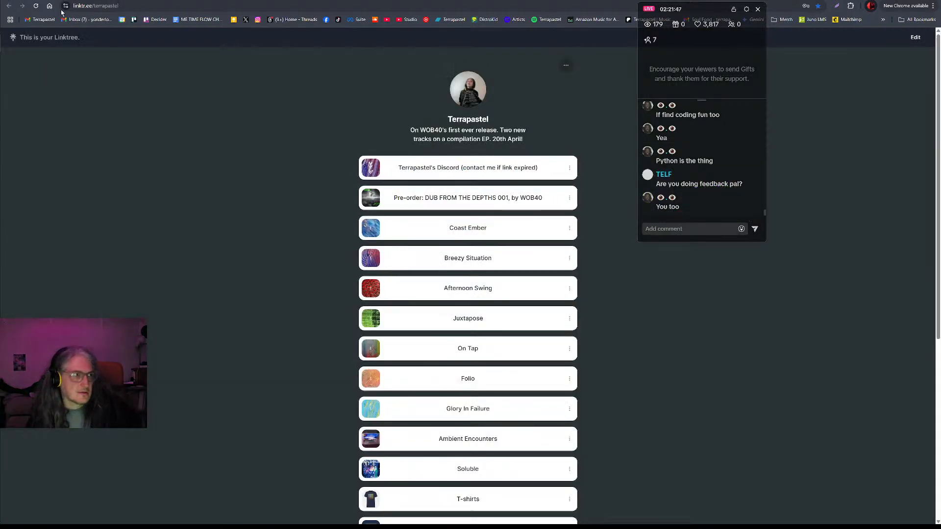
click(37, 7)
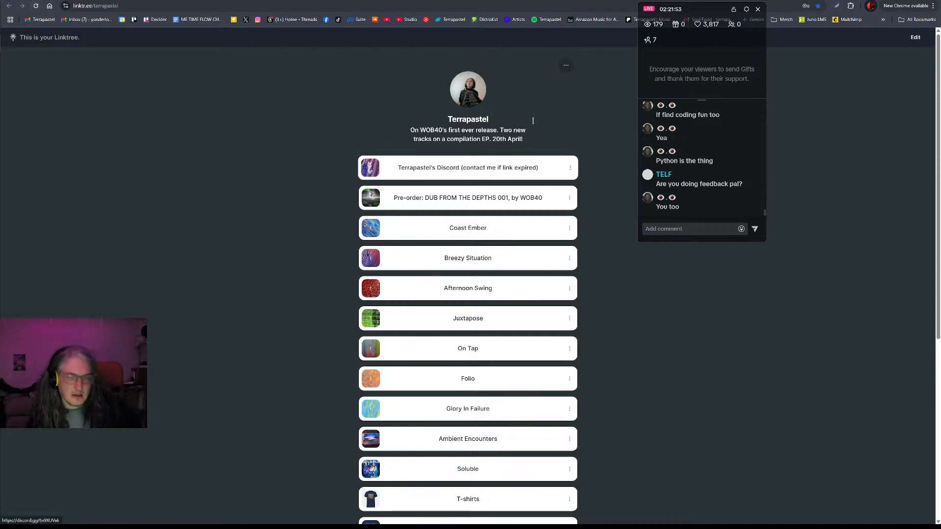
click(37, 7)
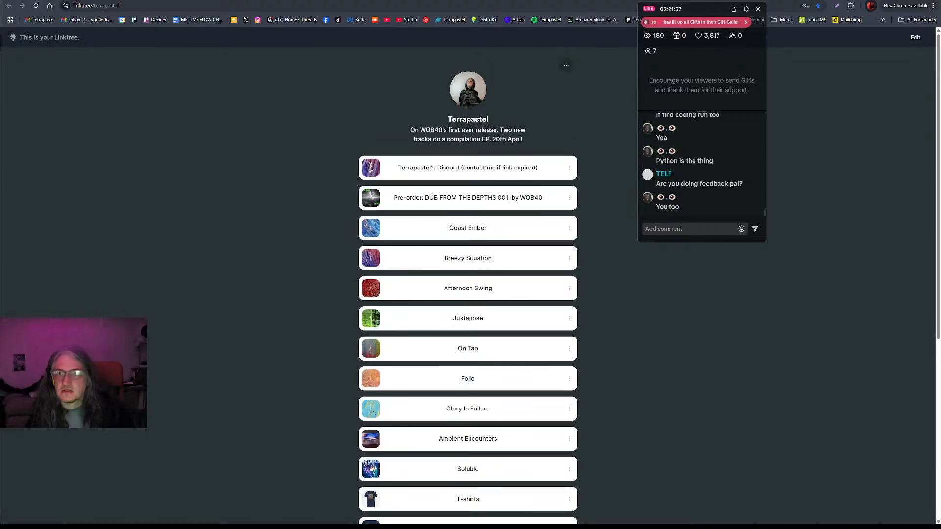
Return to the Linktree admin page and check the Discord link's settings for the saved server URL.
click(490, 1)
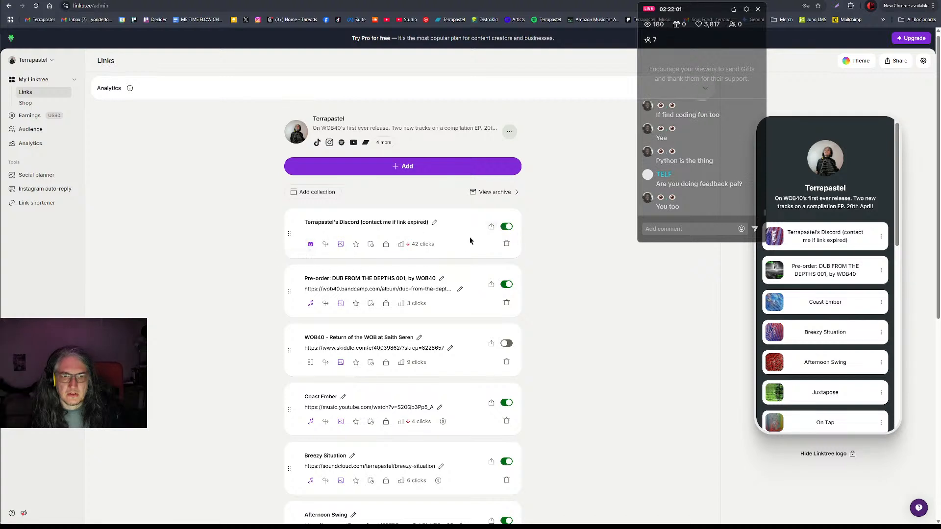
click(506, 227)
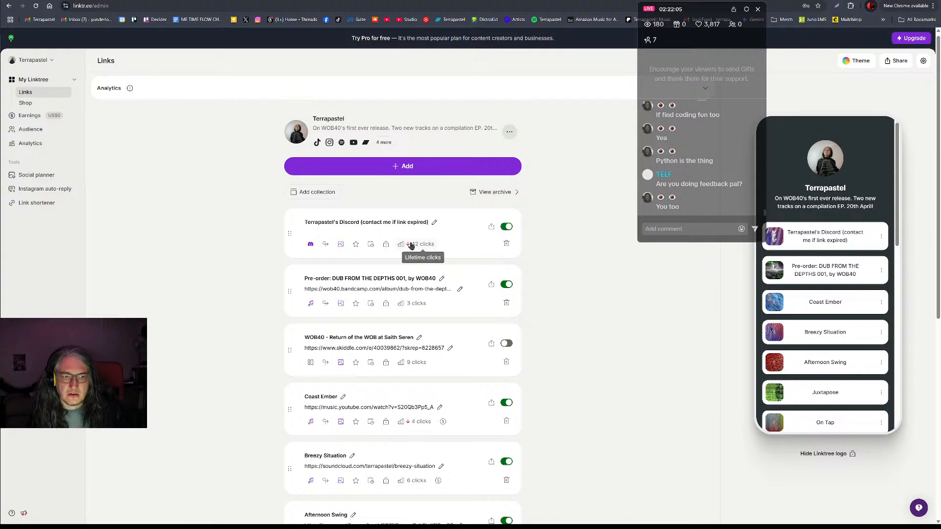
click(310, 244)
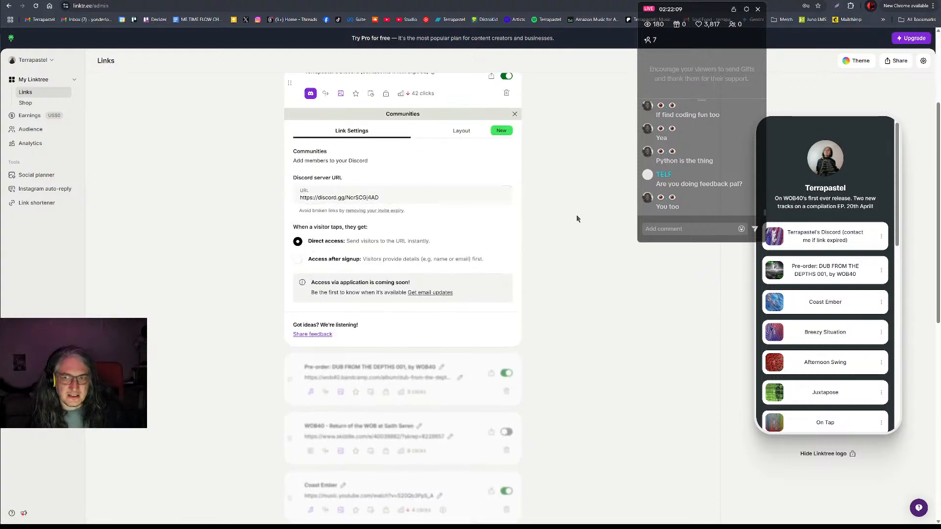
scroll(659, 310, down, 8)
scroll(638, 319, up, 8)
scroll(524, 221, down, 3)
click(514, 115)
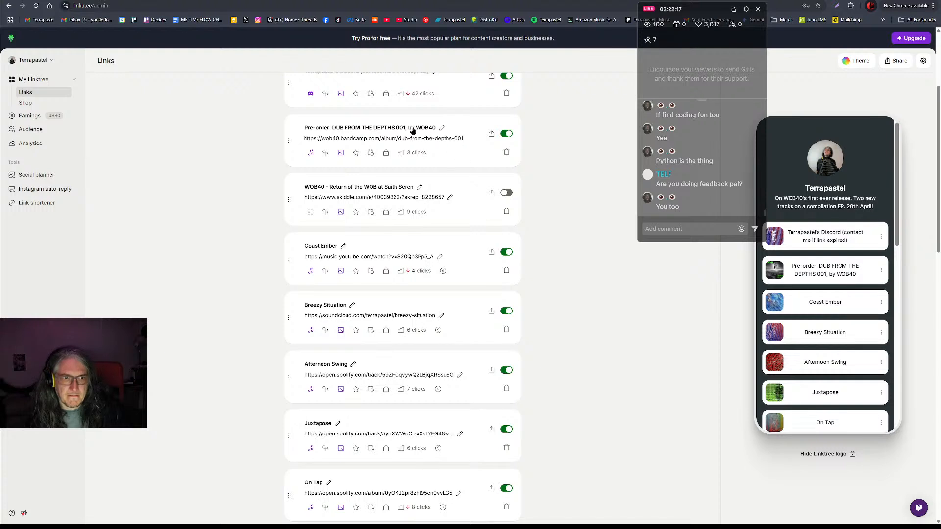
Remove the "Pre-order:" prefix from the title of the DUB FROM THE DEPTHS 001 link.
click(441, 128)
drag(334, 128, 303, 127)
key(BackSpace)
click(535, 216)
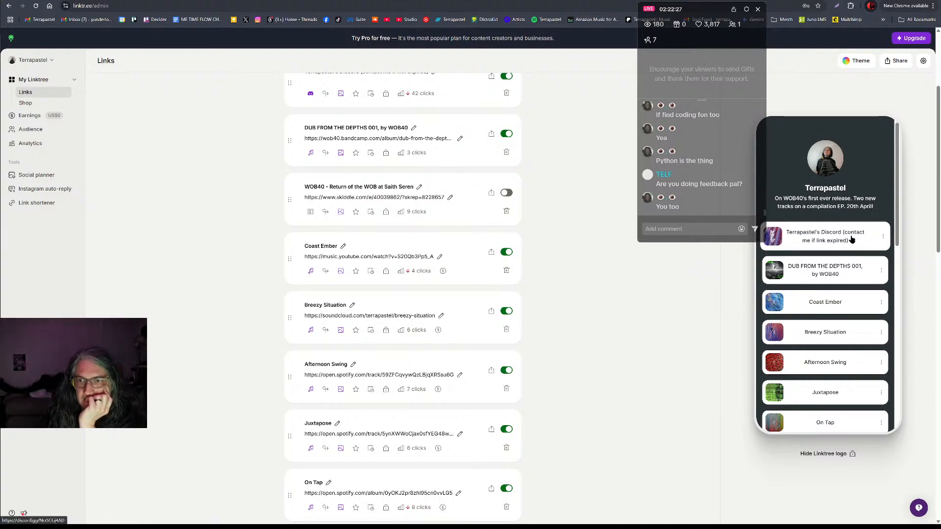
Shorten the Discord link's title to "Terrapastel's Discord" by removing the note about contacting if the link expired.
scroll(308, 131, up, 3)
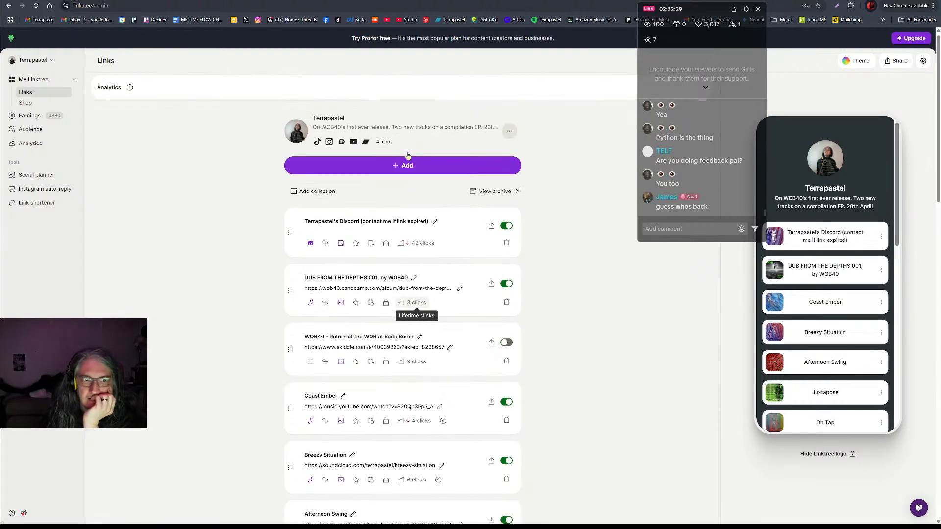
click(434, 225)
drag(429, 223, 364, 231)
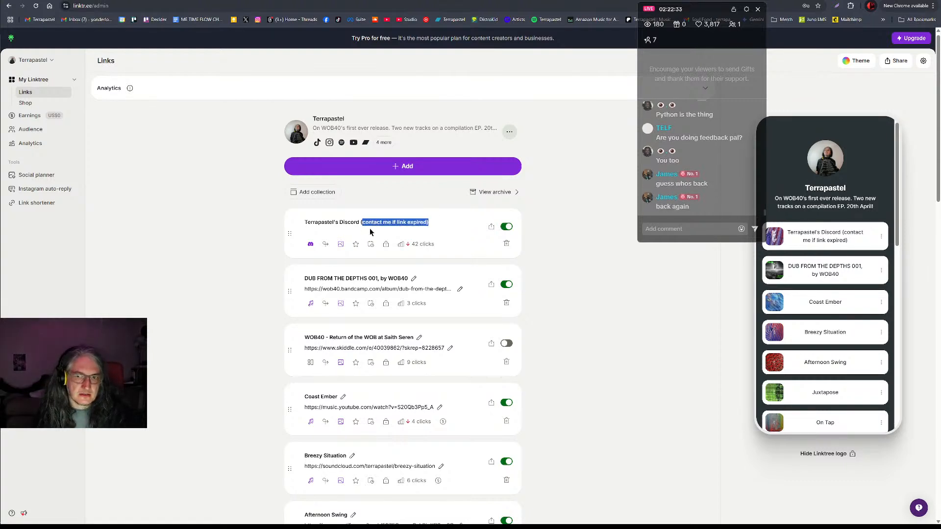
key(BackSpace)
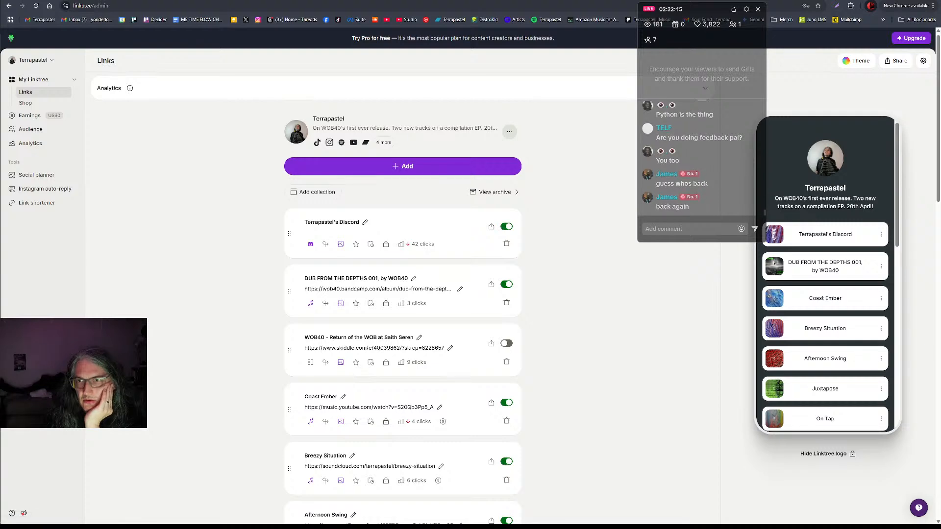
Test the Discord link from the public Linktree page, dismiss Discord's invite dialog, and close the opened invite tab.
scroll(588, 196, down, 20)
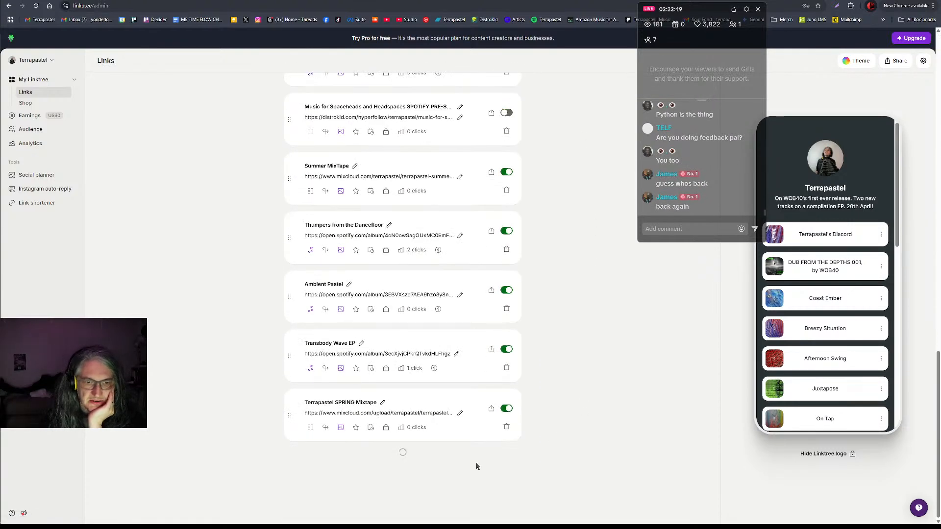
key(ctrl+shift+Tab)
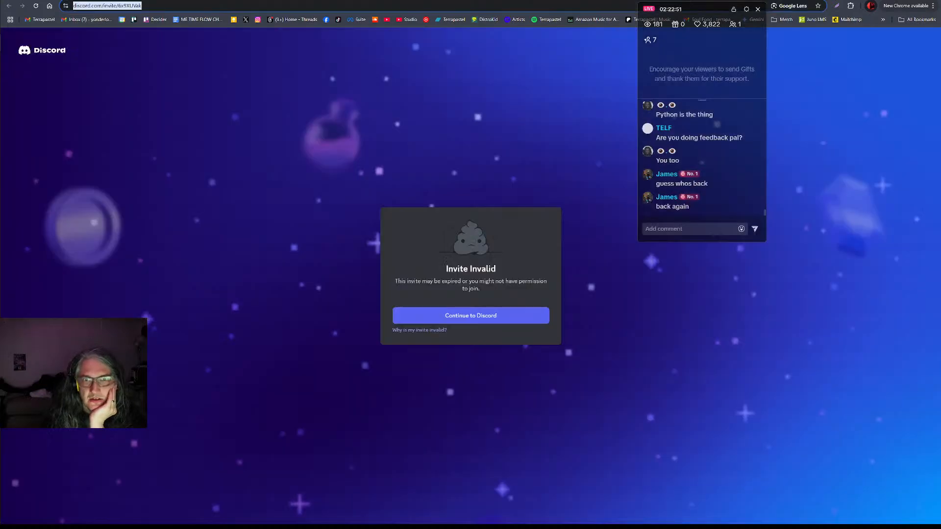
key(ctrl+shift+Tab)
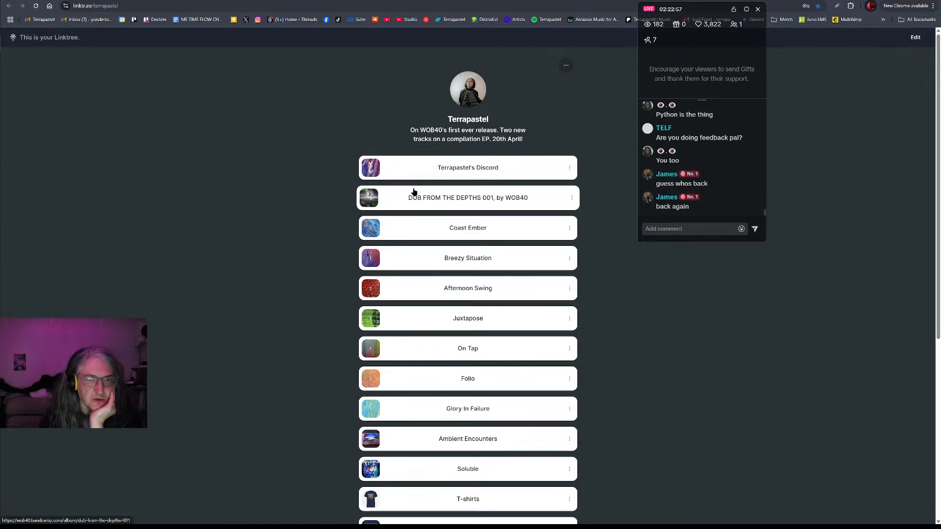
click(442, 168)
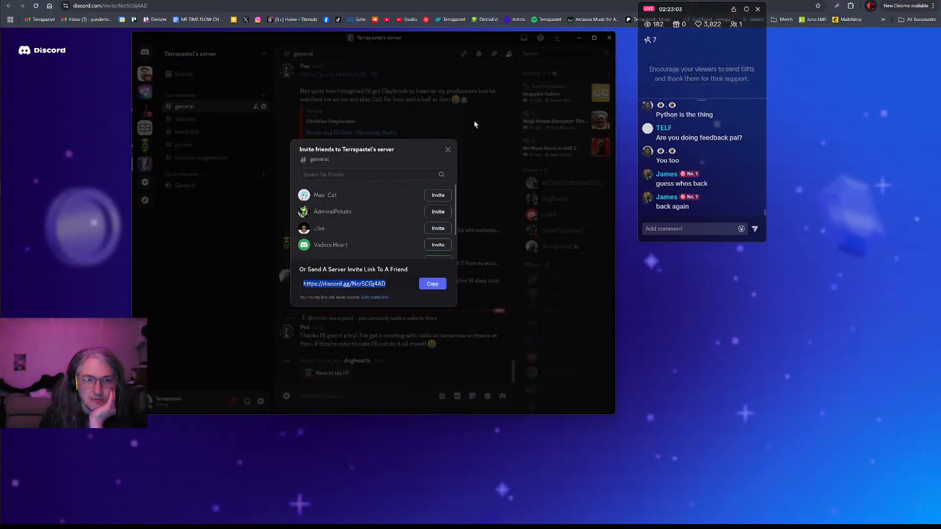
click(447, 150)
click(703, 1)
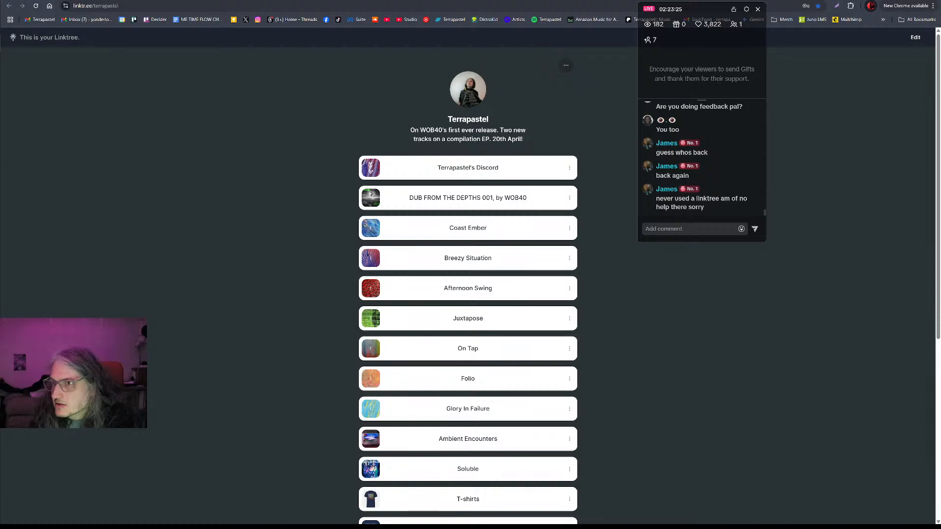
Bring the YouTube chat window beside the TikTok overlay to read recent messages, and reload the public Linktree page.
drag(940, 11, 837, 17)
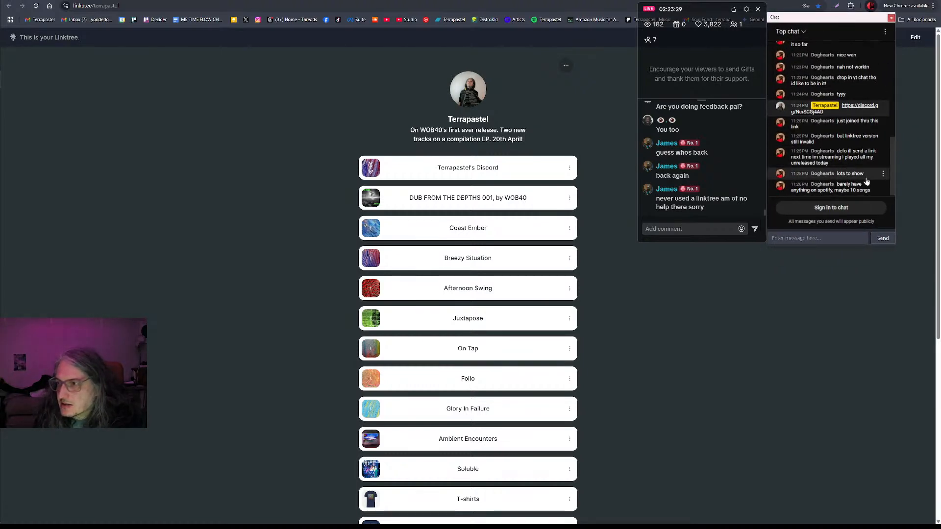
click(846, 256)
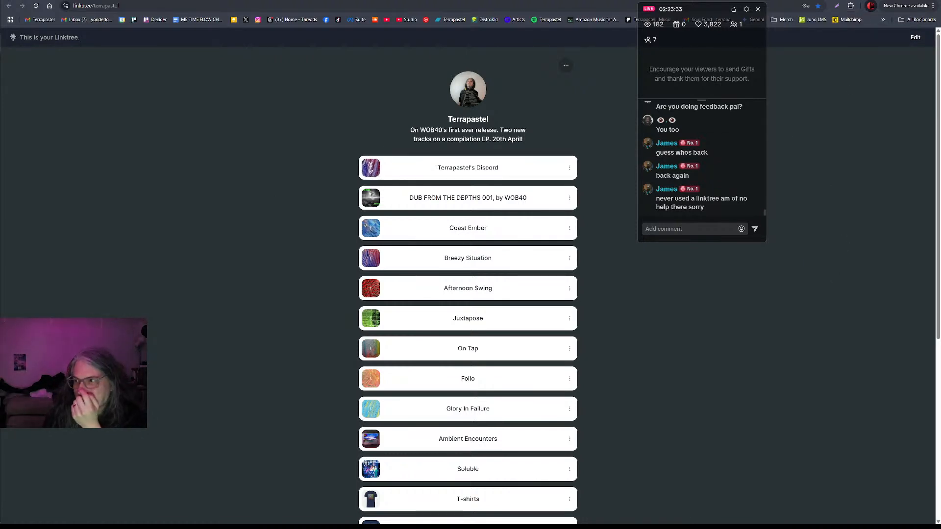
key(alt+Tab)
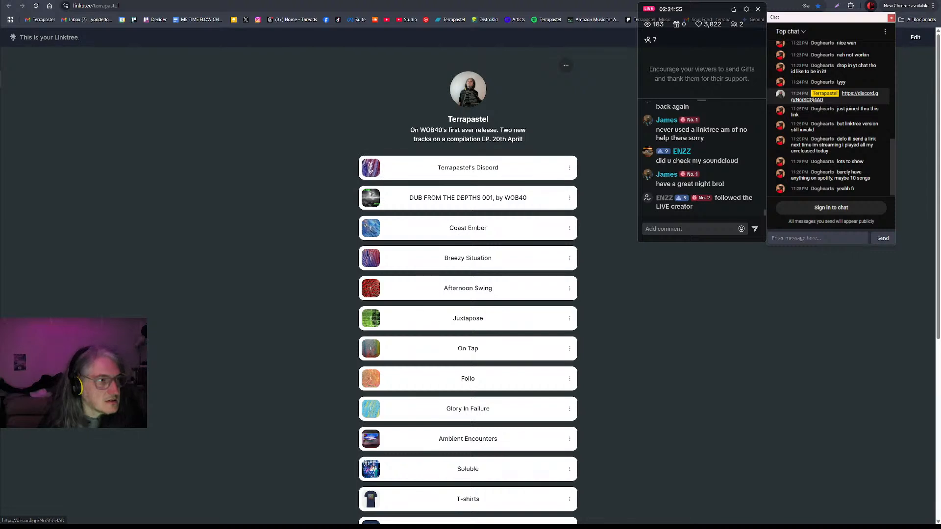
click(38, 5)
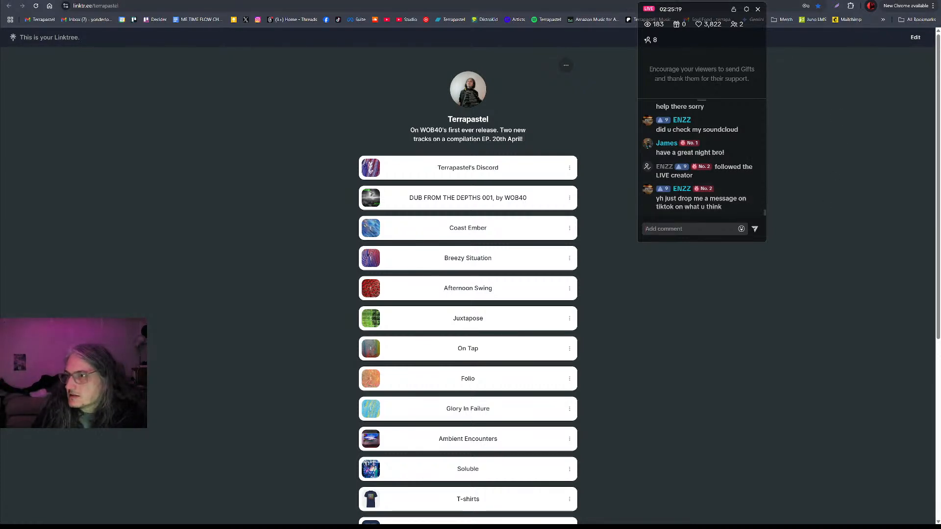
Bring the YouTube chat forward again and review its messages back to the start and down to the newest.
key(alt+Tab)
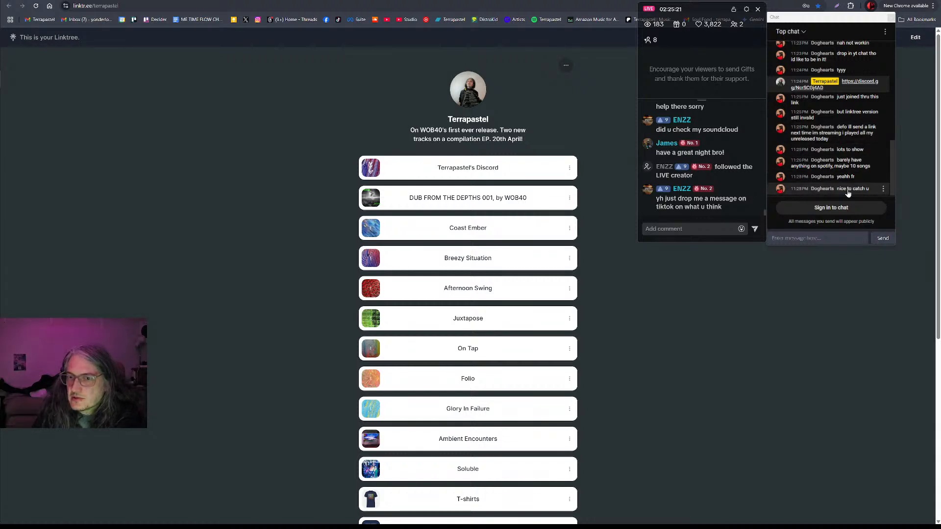
scroll(863, 153, up, 3)
scroll(862, 154, up, 5)
scroll(848, 113, up, 2)
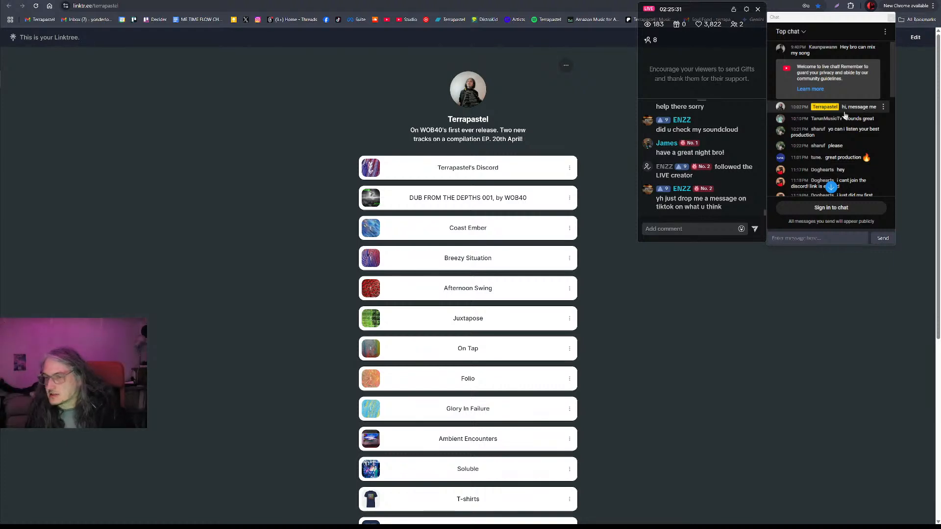
scroll(846, 127, down, 5)
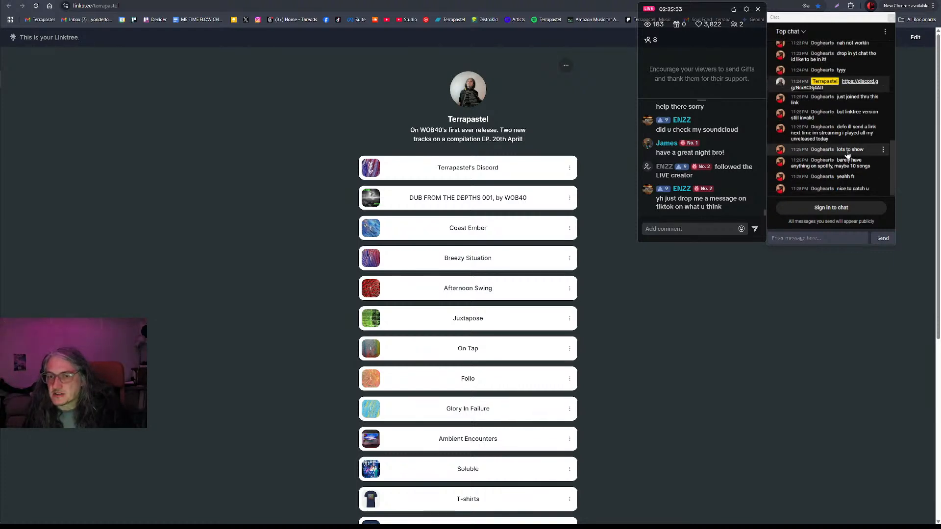